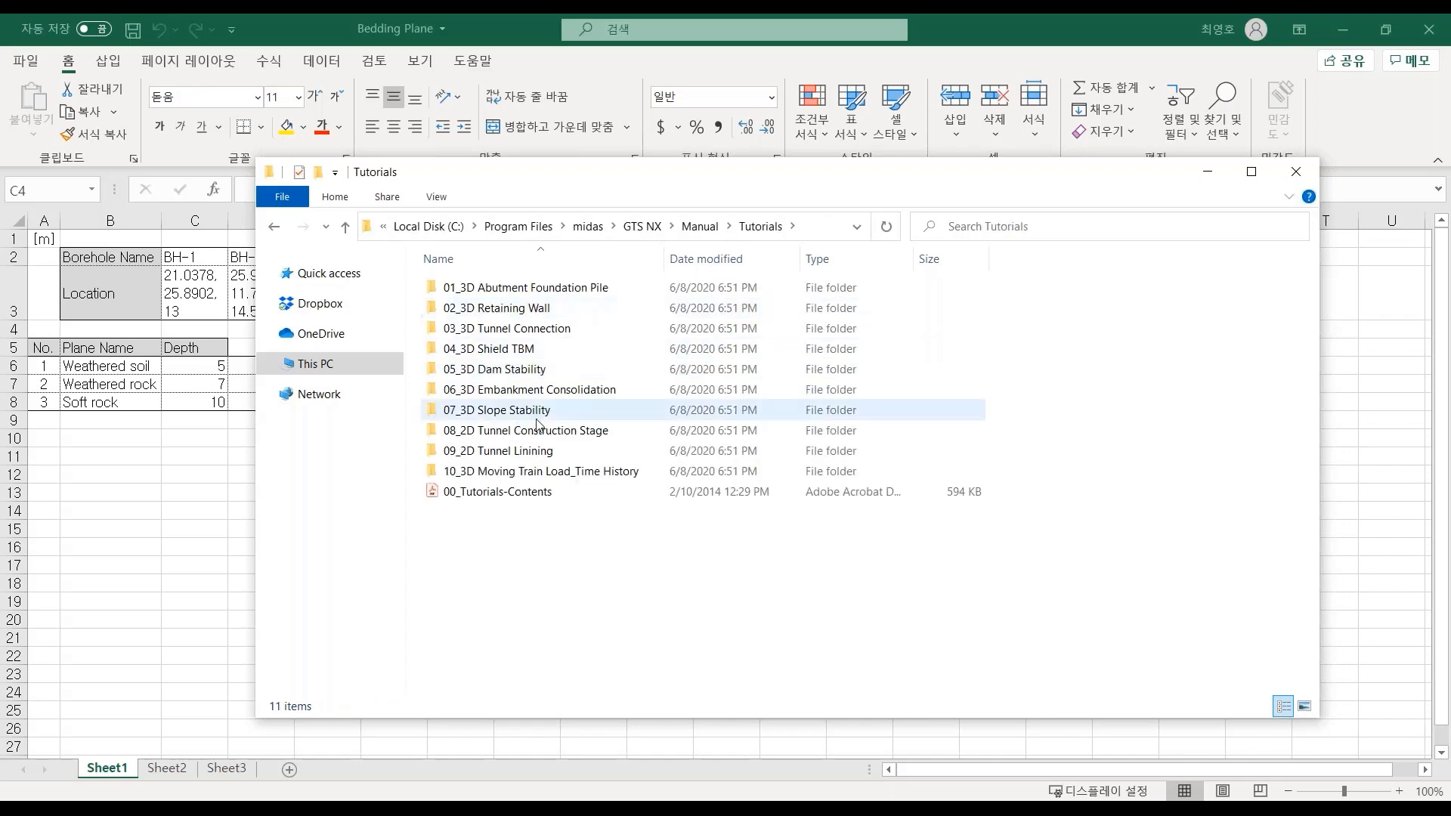
# - Browse the GTS NX installation folder to the Sample folder and select the Bedding Plane Sample workbook
pyautogui.doubleClick(510, 350)
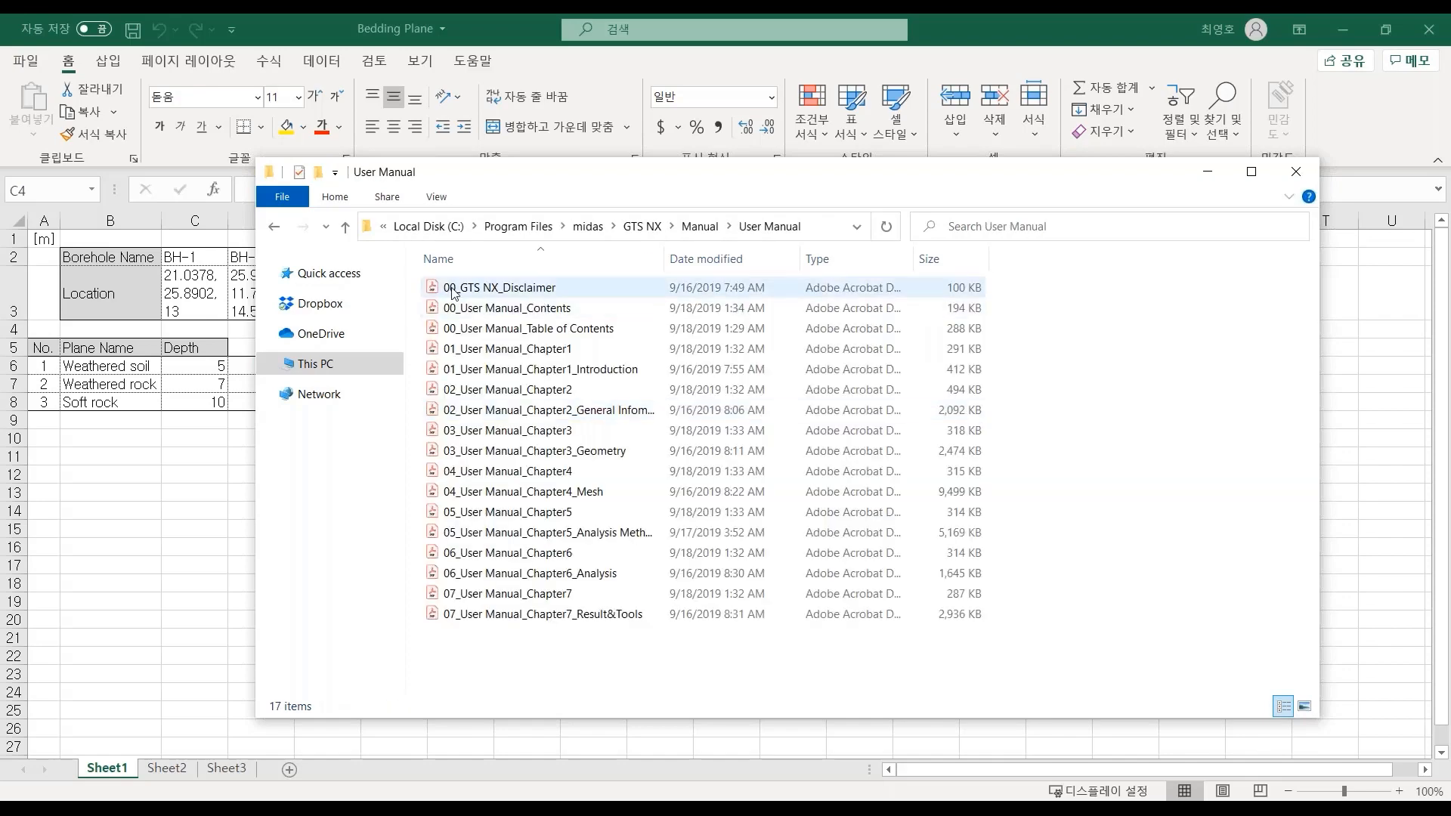
pyautogui.press('BackSpace')
pyautogui.press('BackSpace')
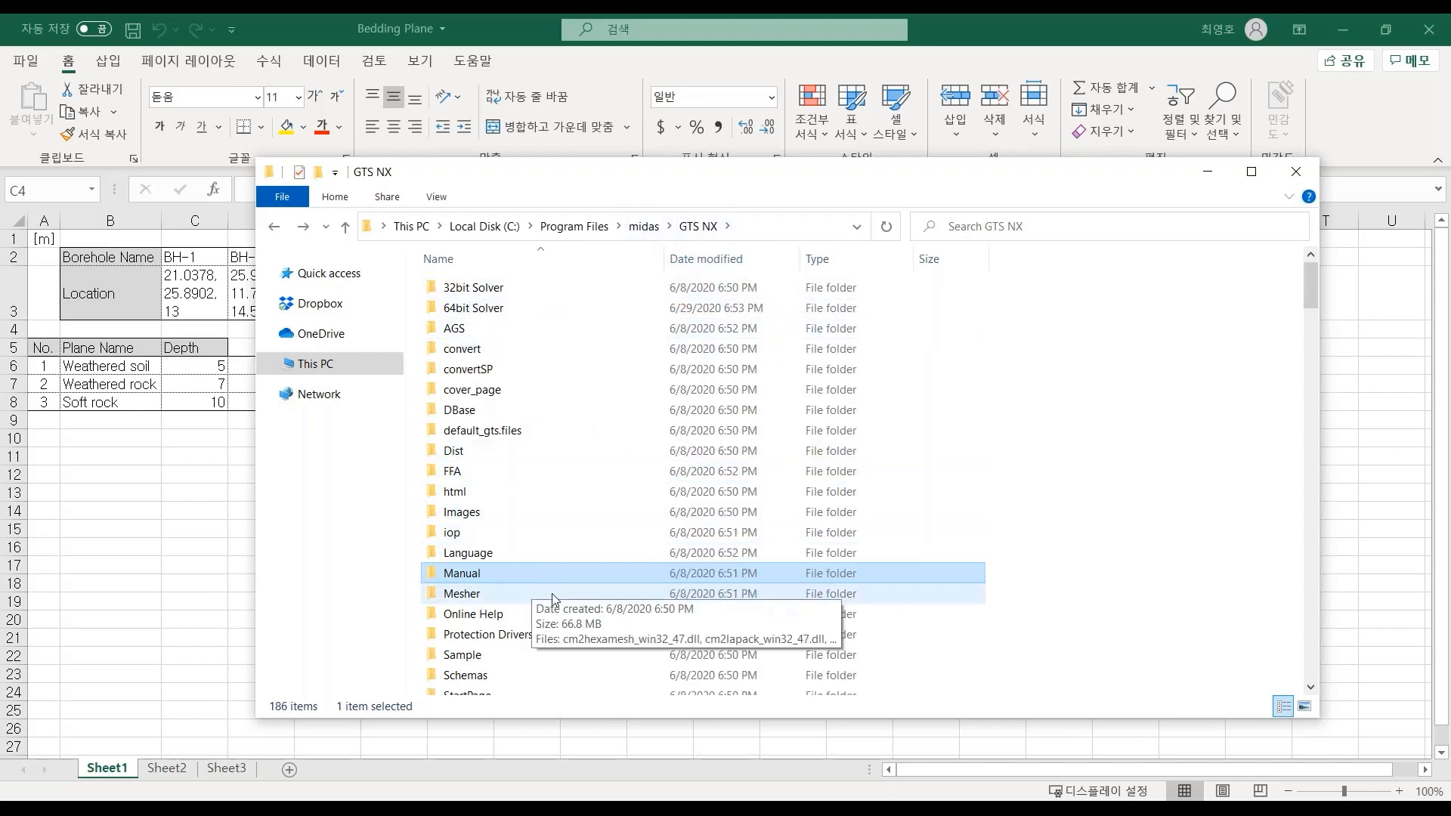
pyautogui.scroll(-1, 563, 597)
pyautogui.scroll(-1, 567, 597)
pyautogui.scroll(1, 559, 601)
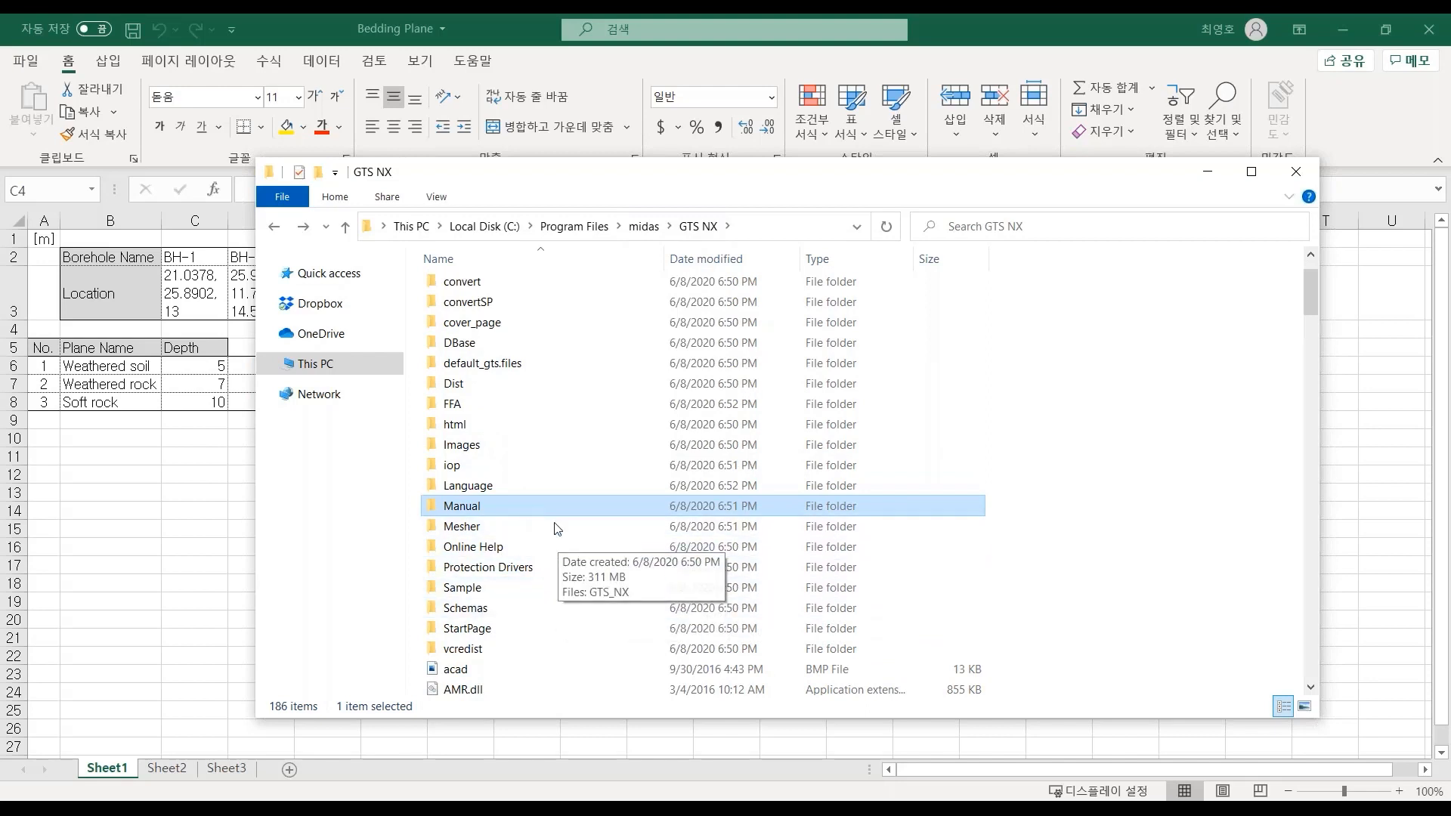
pyautogui.click(492, 591)
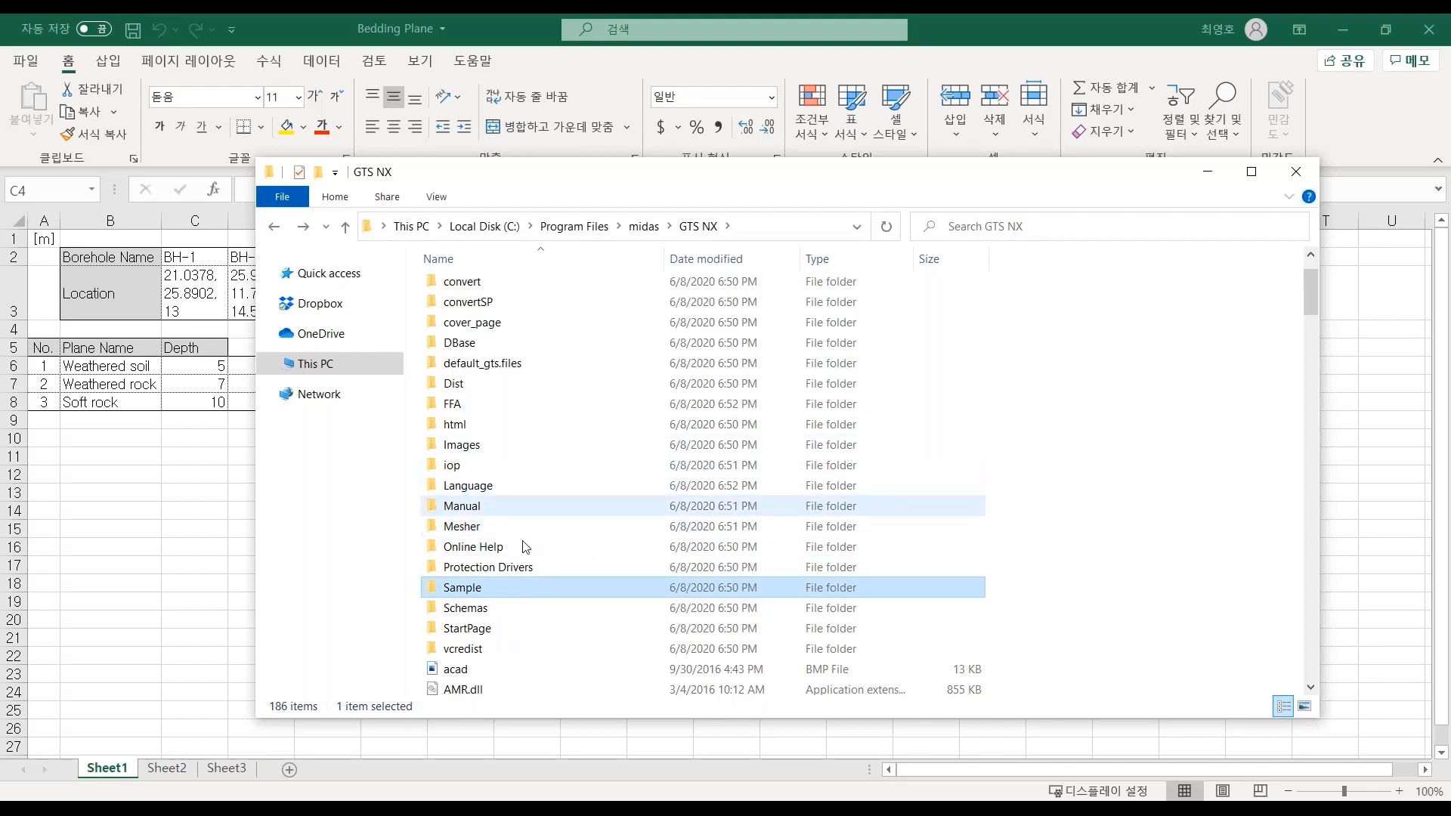
pyautogui.doubleClick(483, 586)
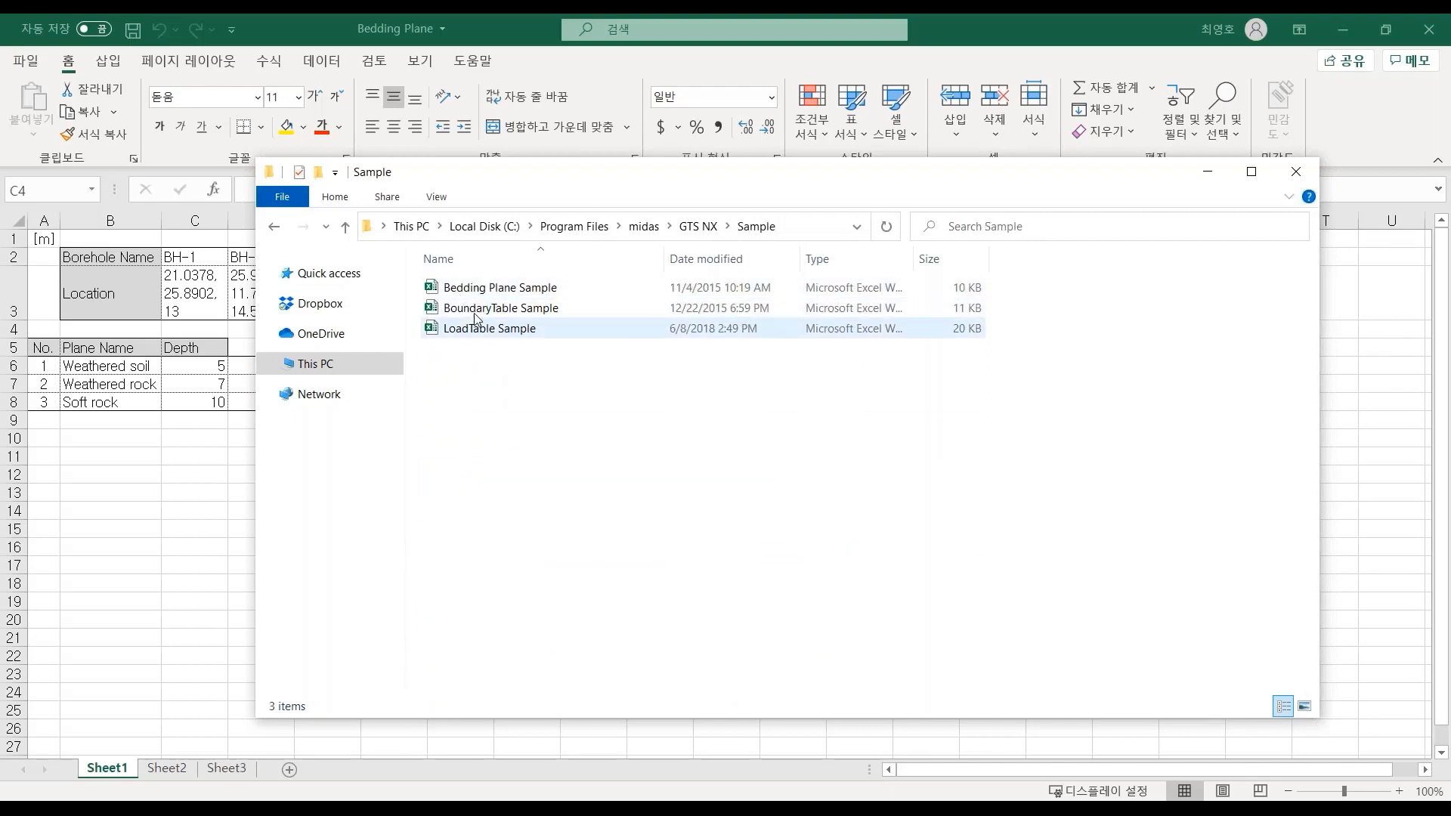
pyautogui.click(491, 288)
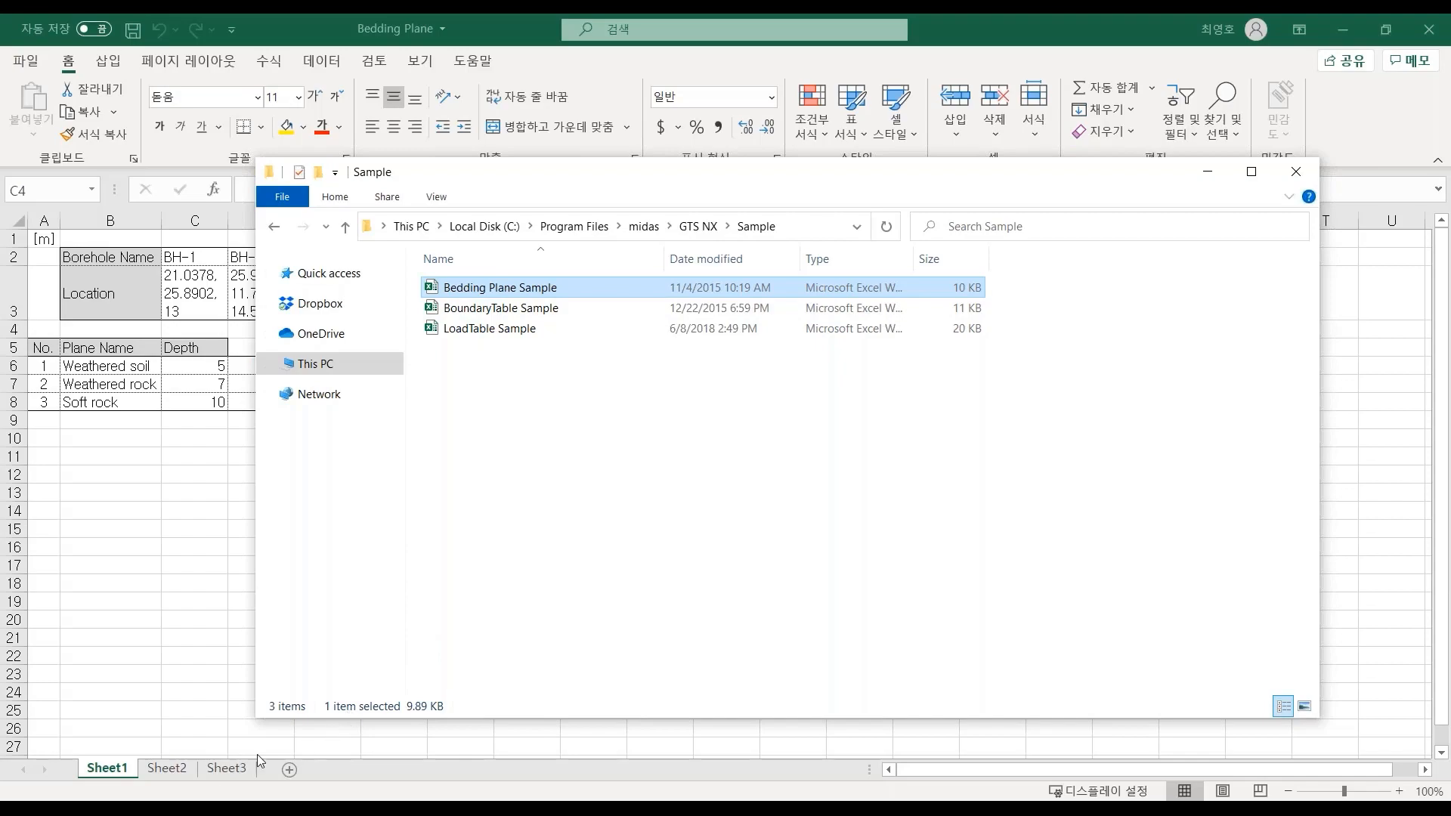
# - Switch to the Boring.dxf drawing and zoom in on the contour lines around the borehole markers
pyautogui.click(166, 809)
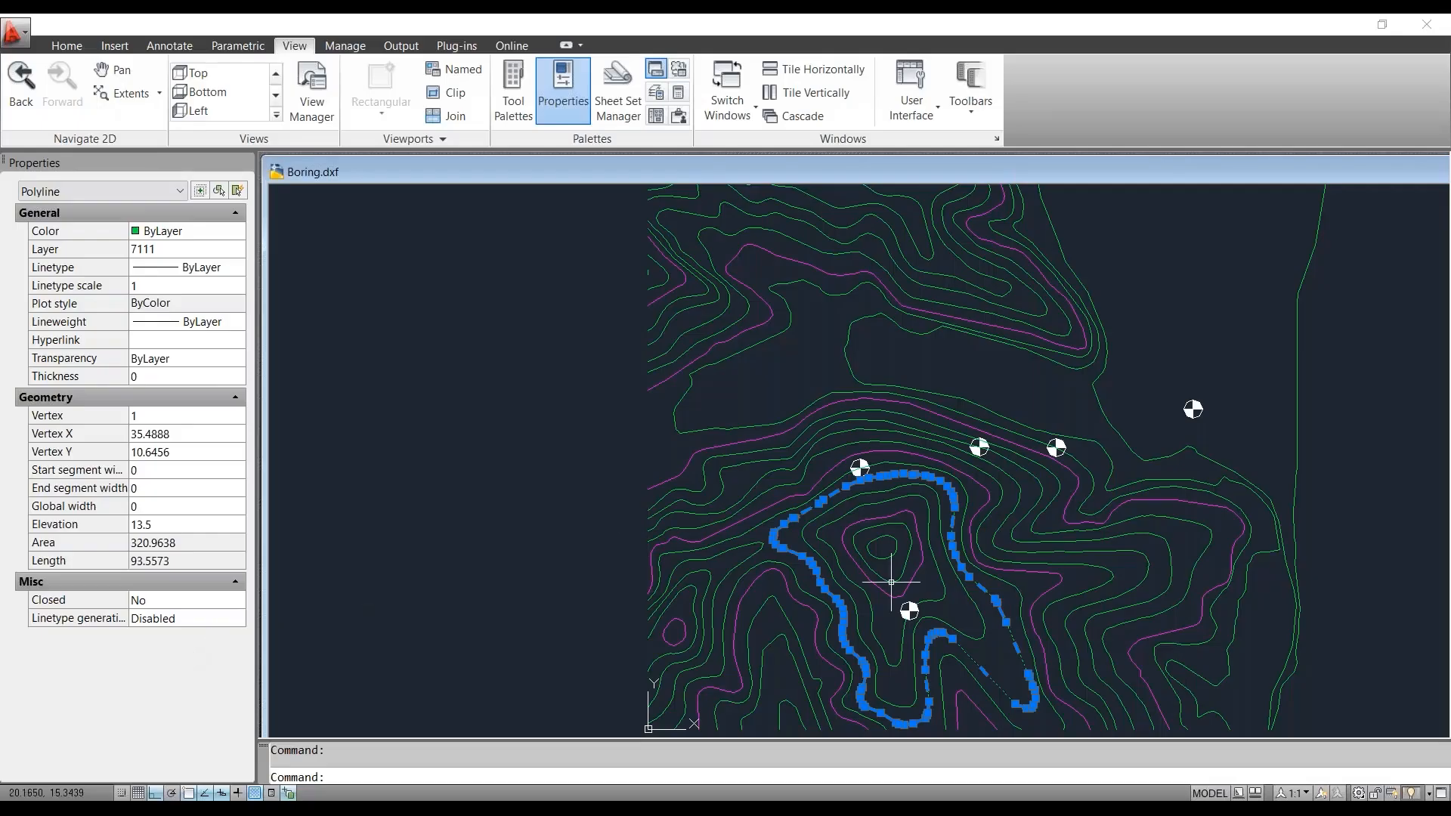
pyautogui.scroll(-4, 495, 364)
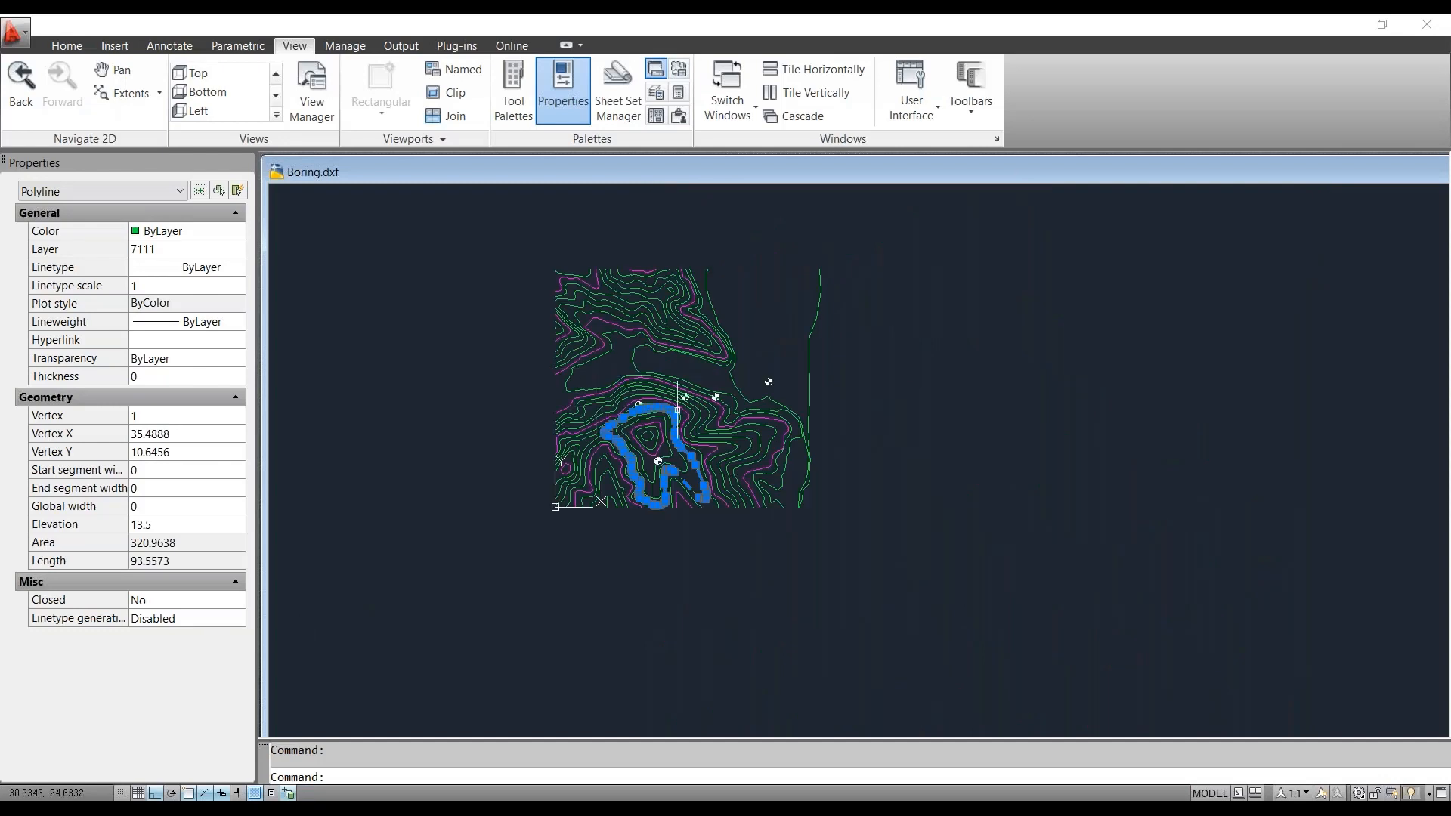
pyautogui.scroll(5, 650, 446)
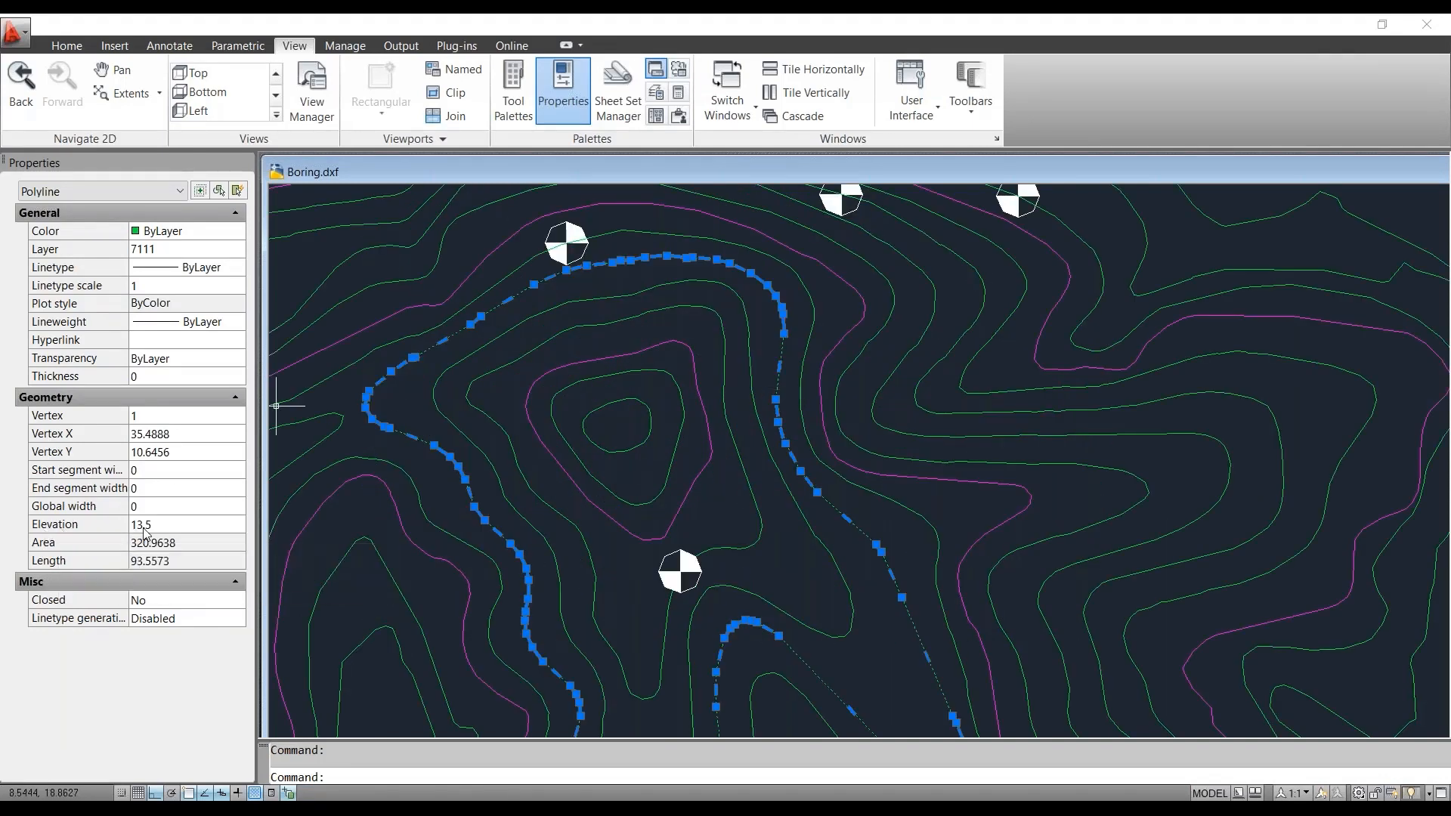
pyautogui.moveTo(777, 399)
pyautogui.press('Escape')
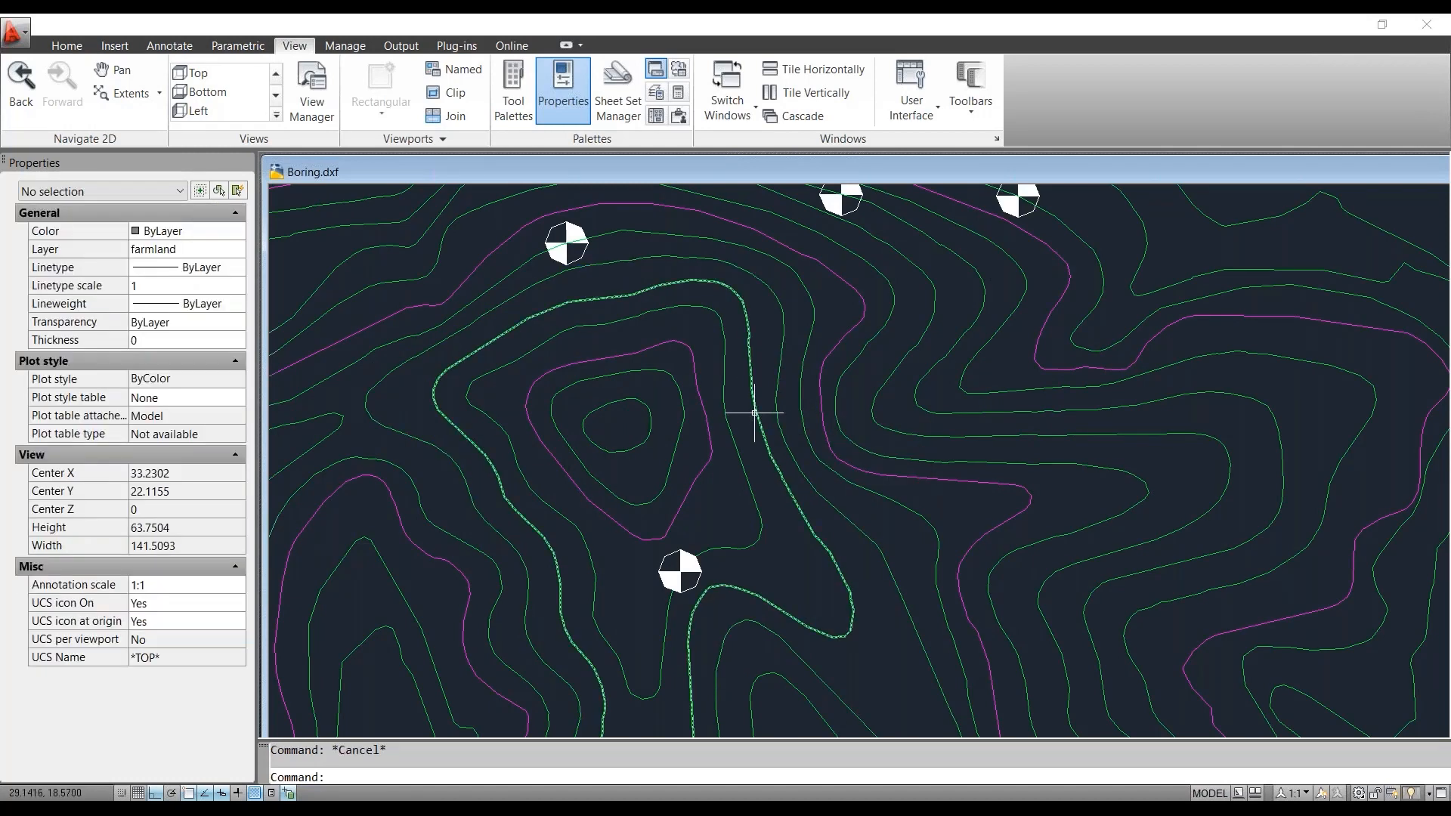
# - Select several contour polylines near the boreholes to inspect their elevation properties, then zoom out over the whole map
pyautogui.click(756, 411)
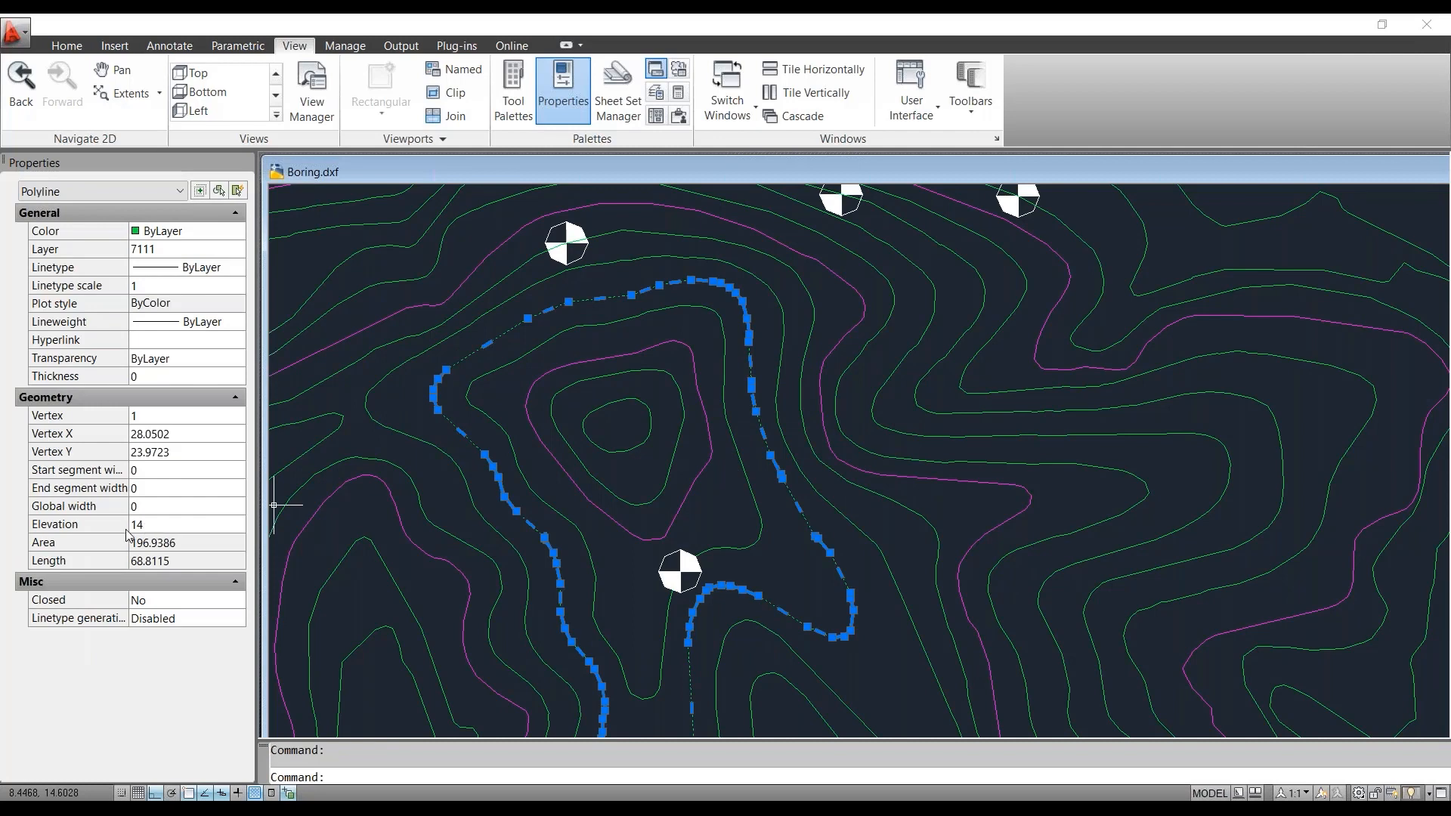
pyautogui.press('Escape')
pyautogui.click(722, 467)
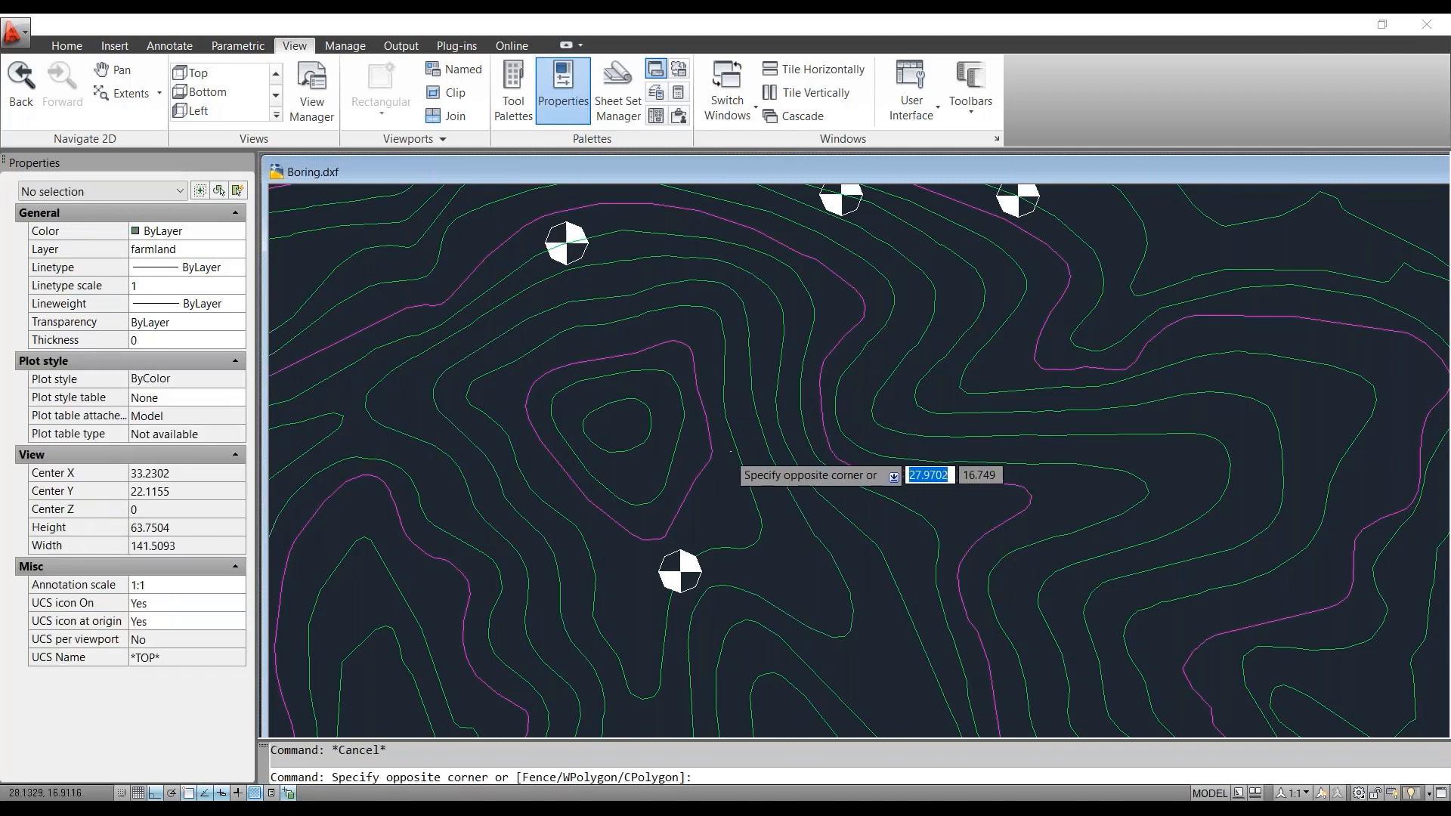
pyautogui.click(701, 464)
pyautogui.click(728, 428)
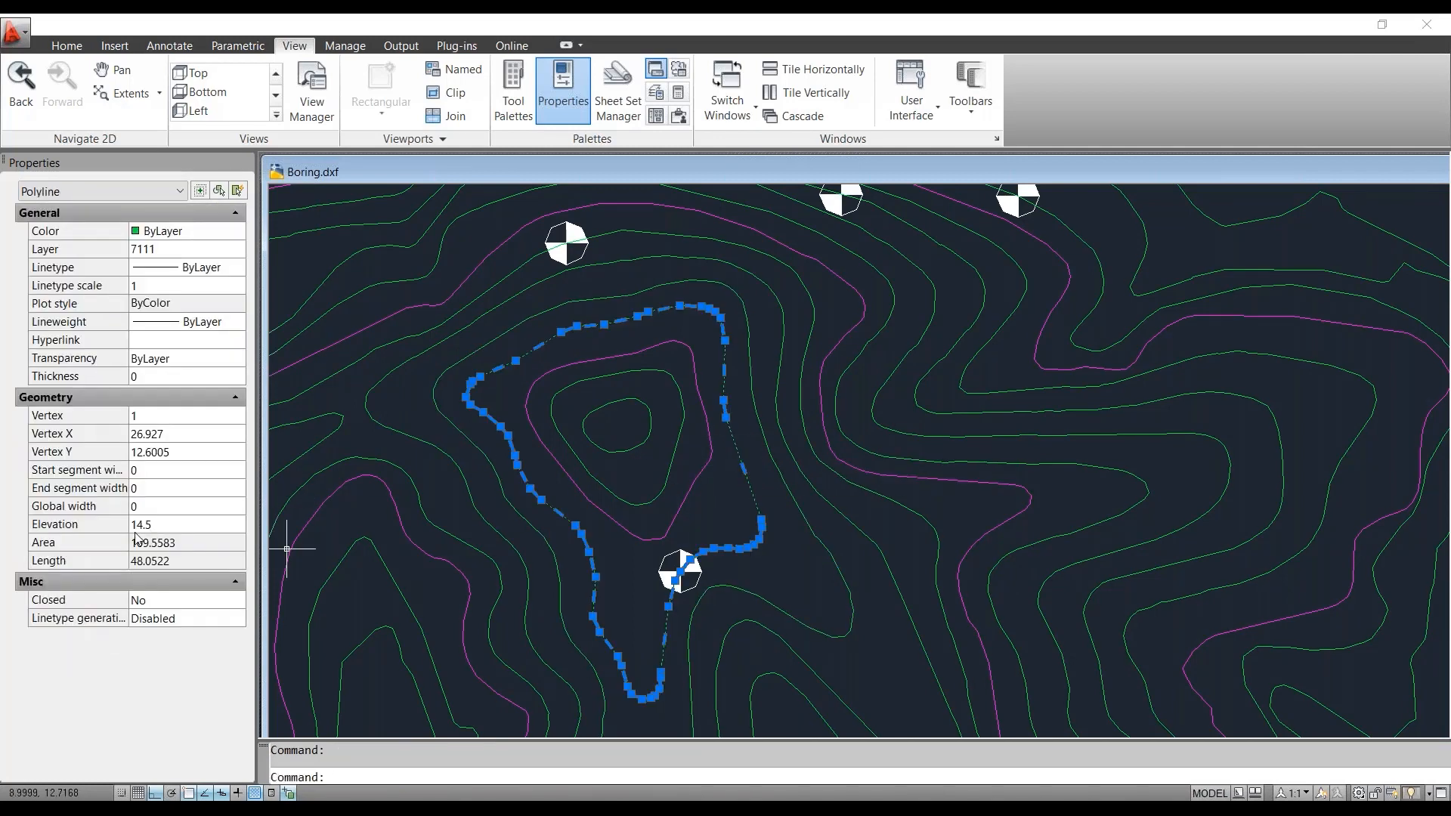
pyautogui.press('Escape')
pyautogui.click(639, 446)
pyautogui.press('Escape')
pyautogui.scroll(-5, 787, 451)
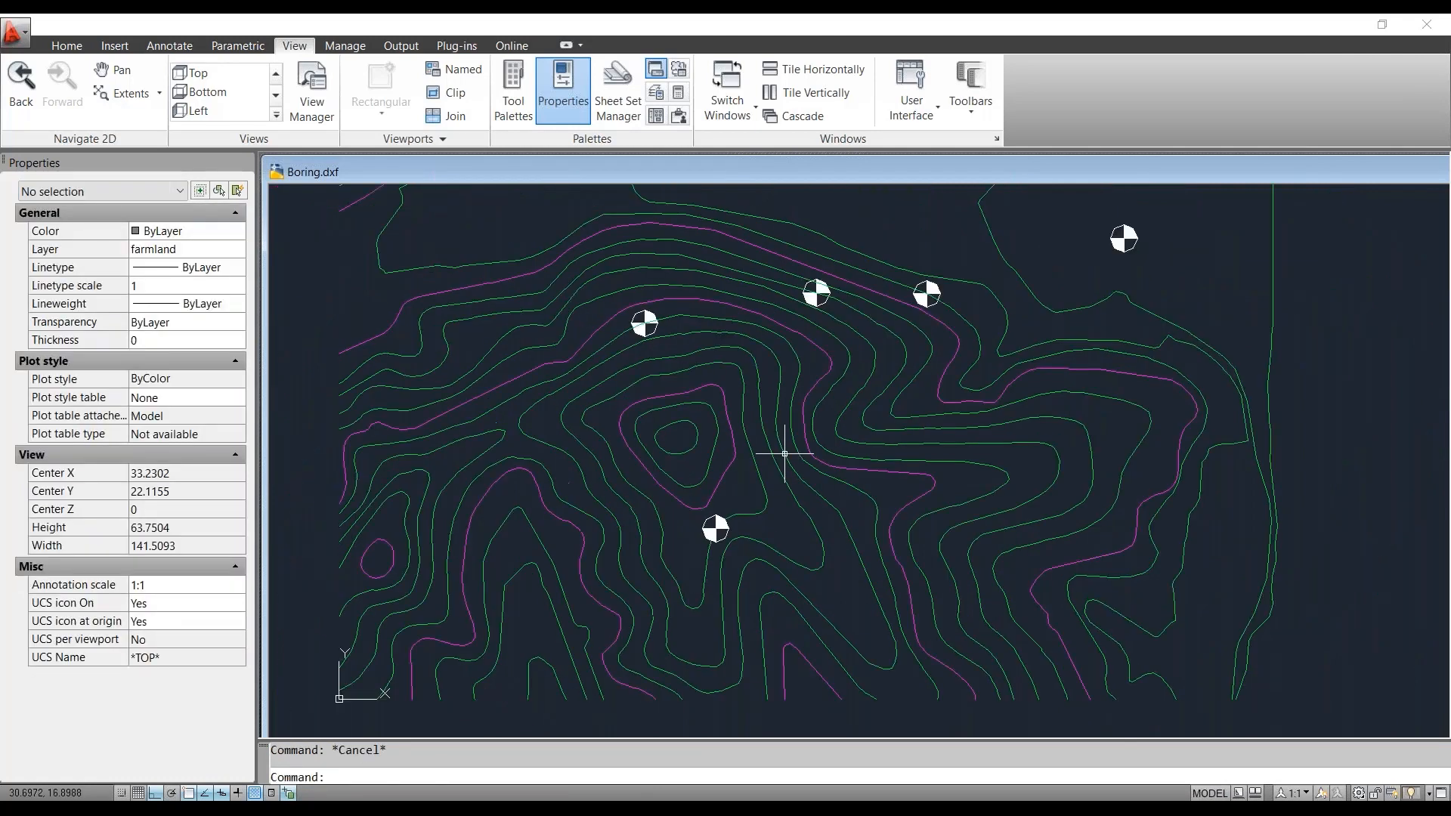
pyautogui.scroll(2, 828, 384)
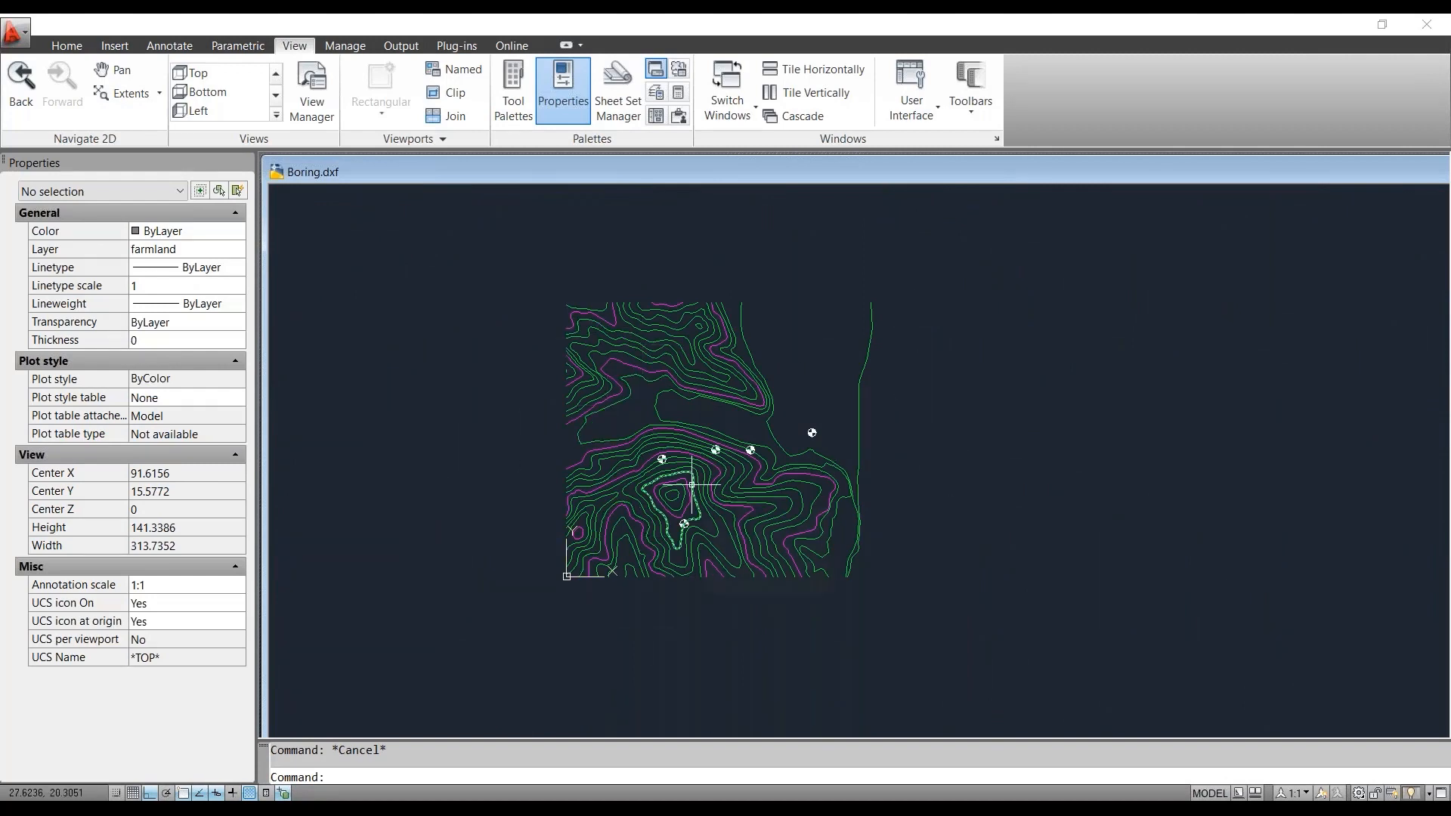
pyautogui.moveTo(691, 484)
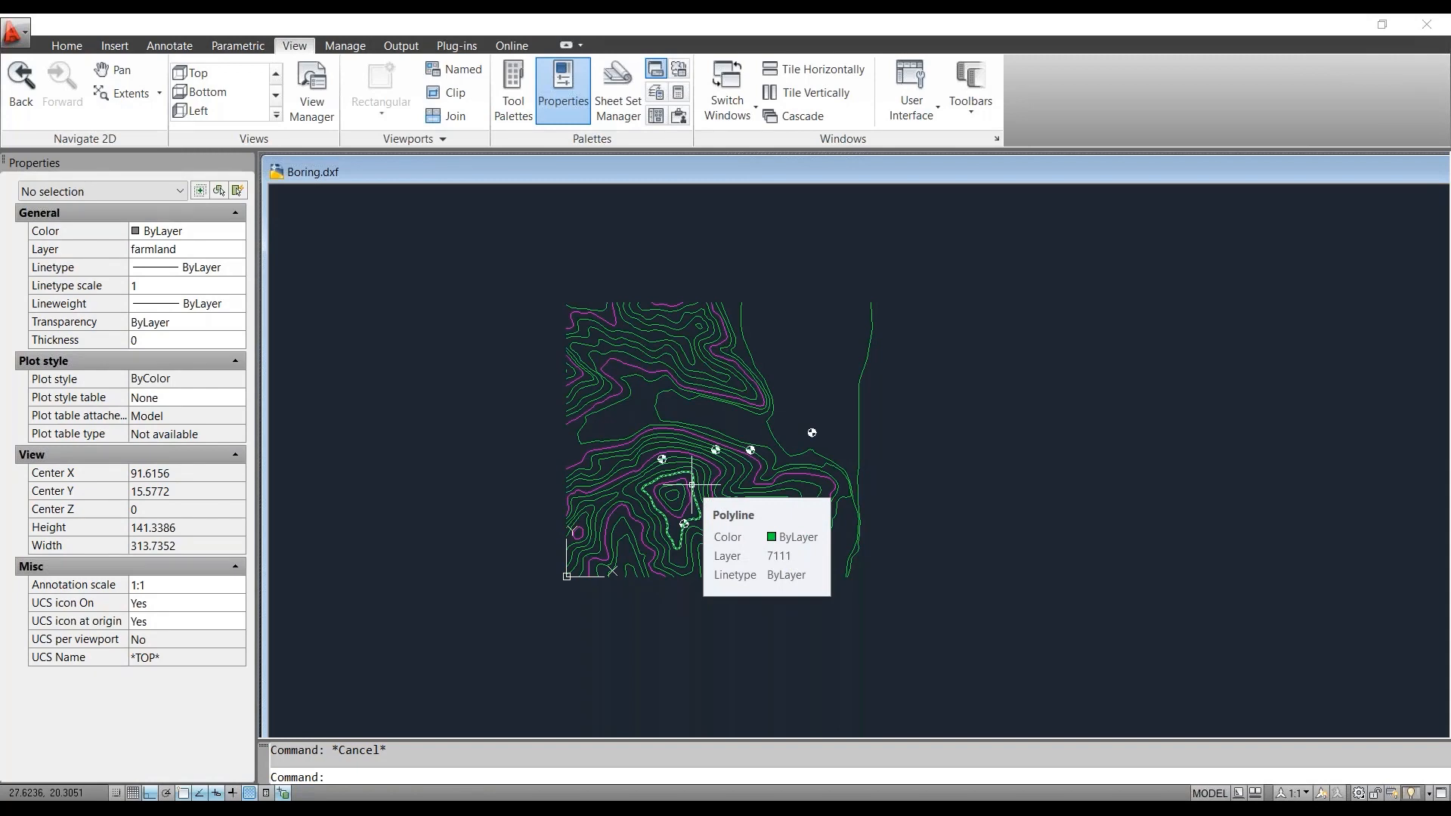
pyautogui.scroll(3, 731, 511)
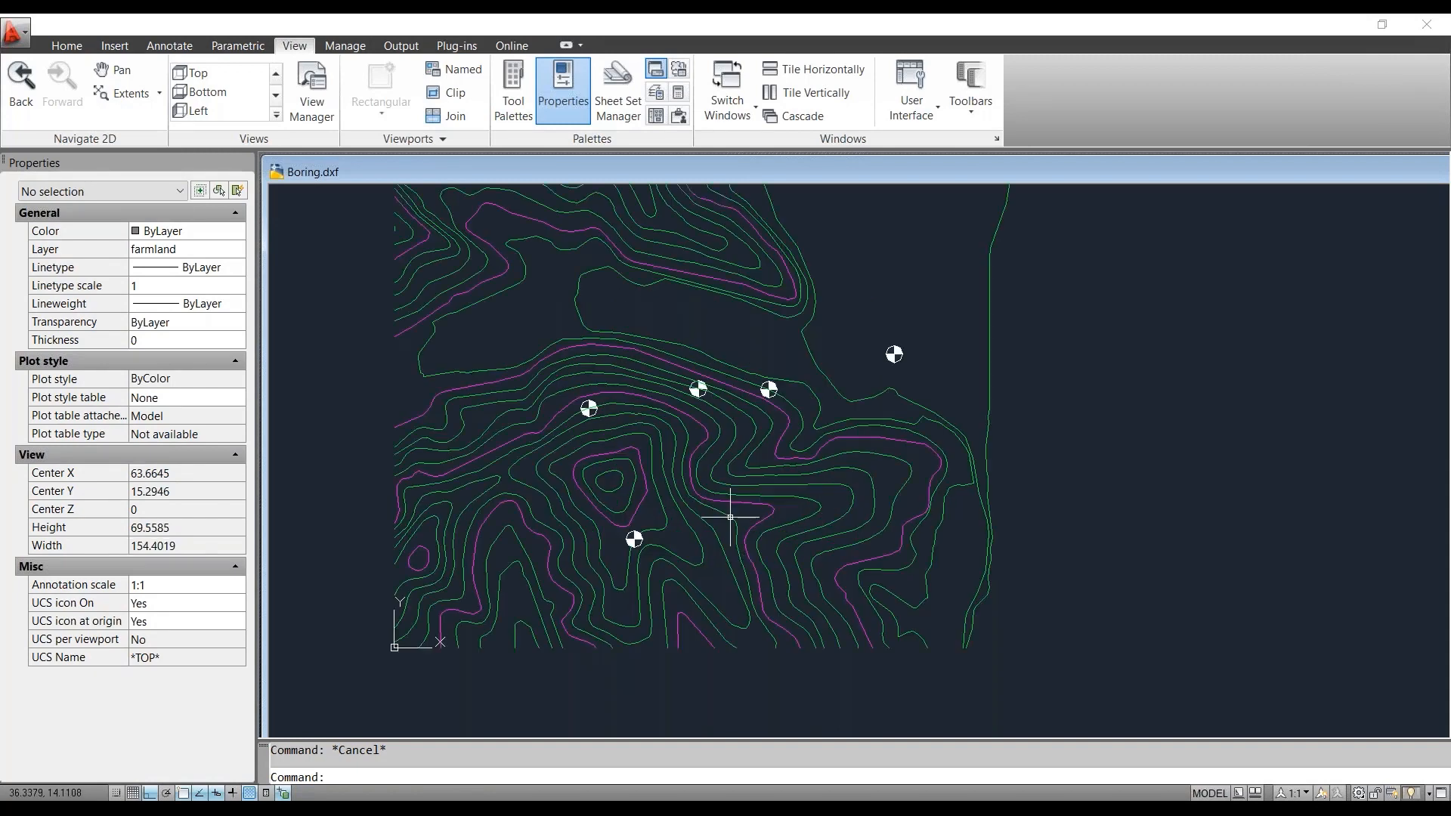
pyautogui.scroll(-2, 730, 517)
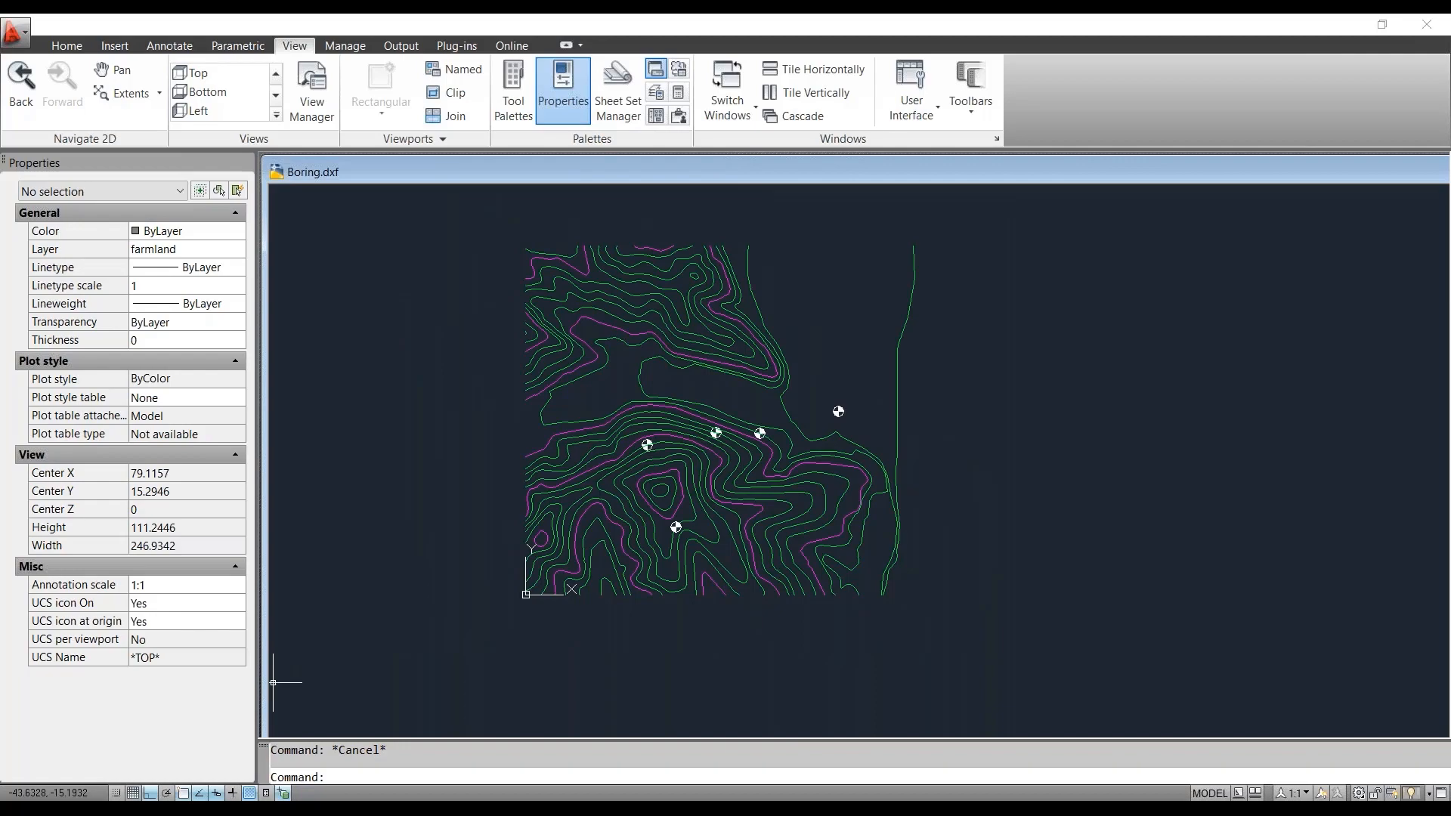
# - Switch to GTS NX, adjust the model view, and open the Bedding Plane Wizard
pyautogui.click(295, 809)
pyautogui.scroll(-4, 710, 465)
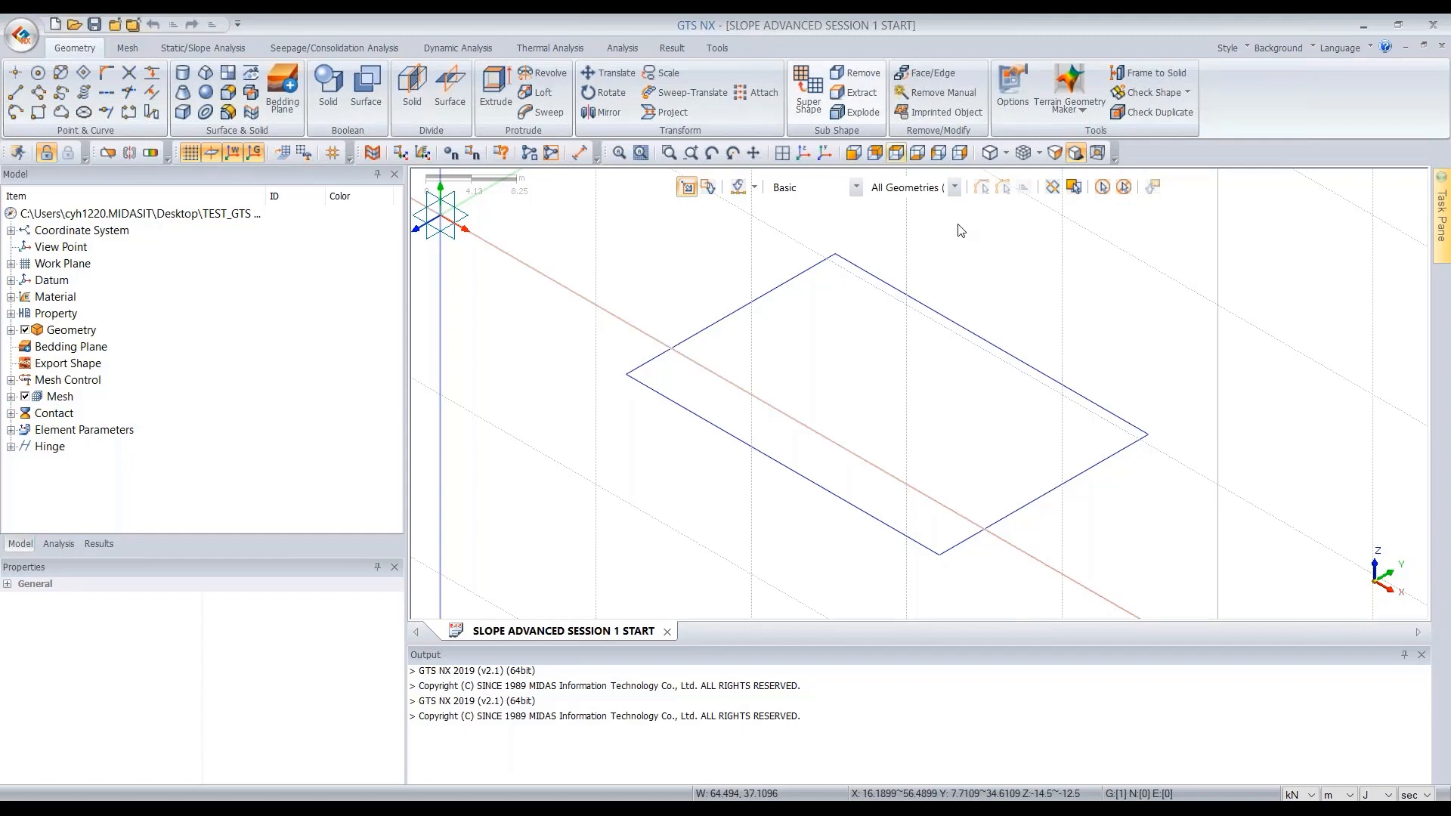
pyautogui.scroll(-4, 635, 512)
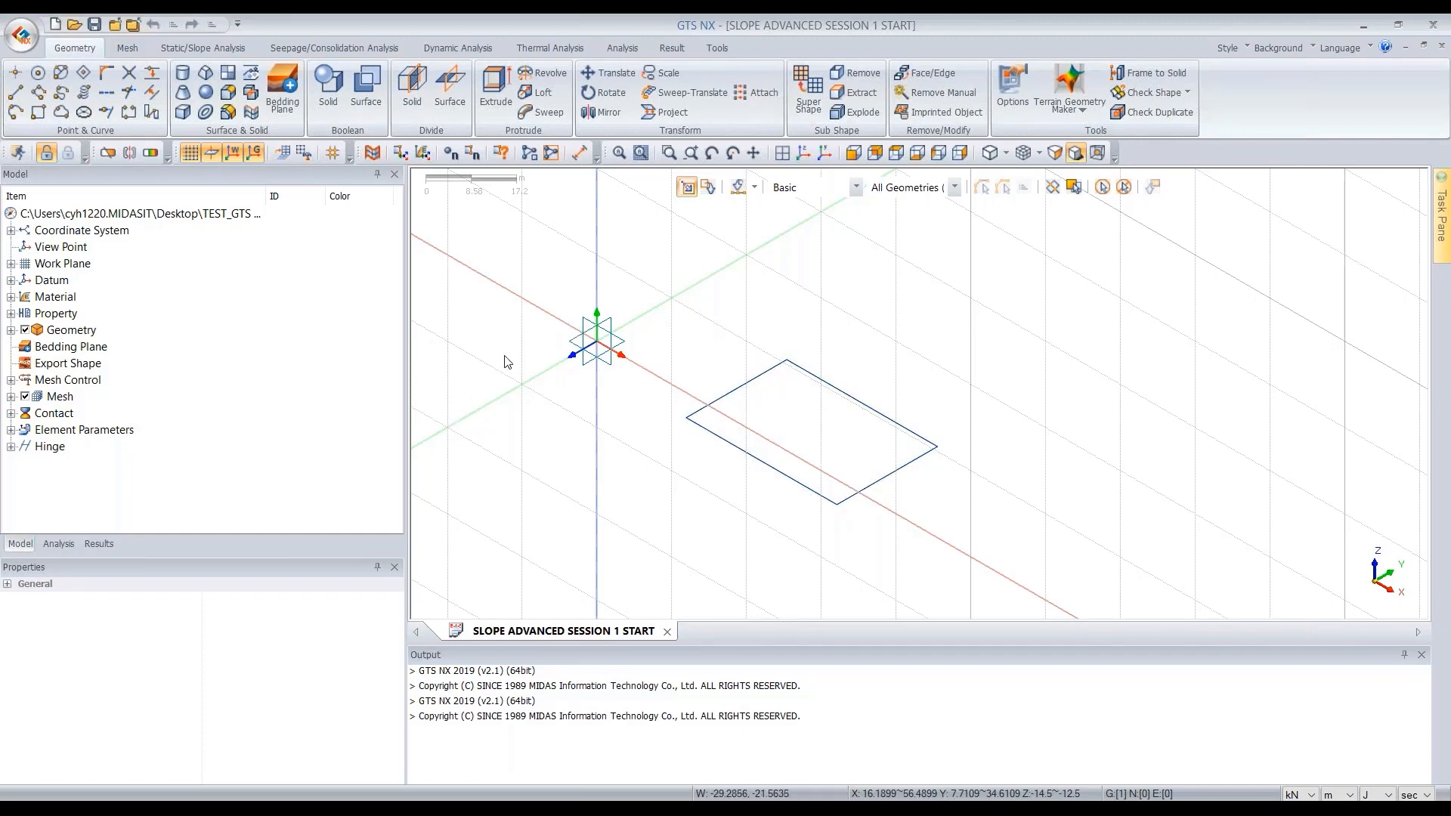
pyautogui.scroll(-1, 863, 404)
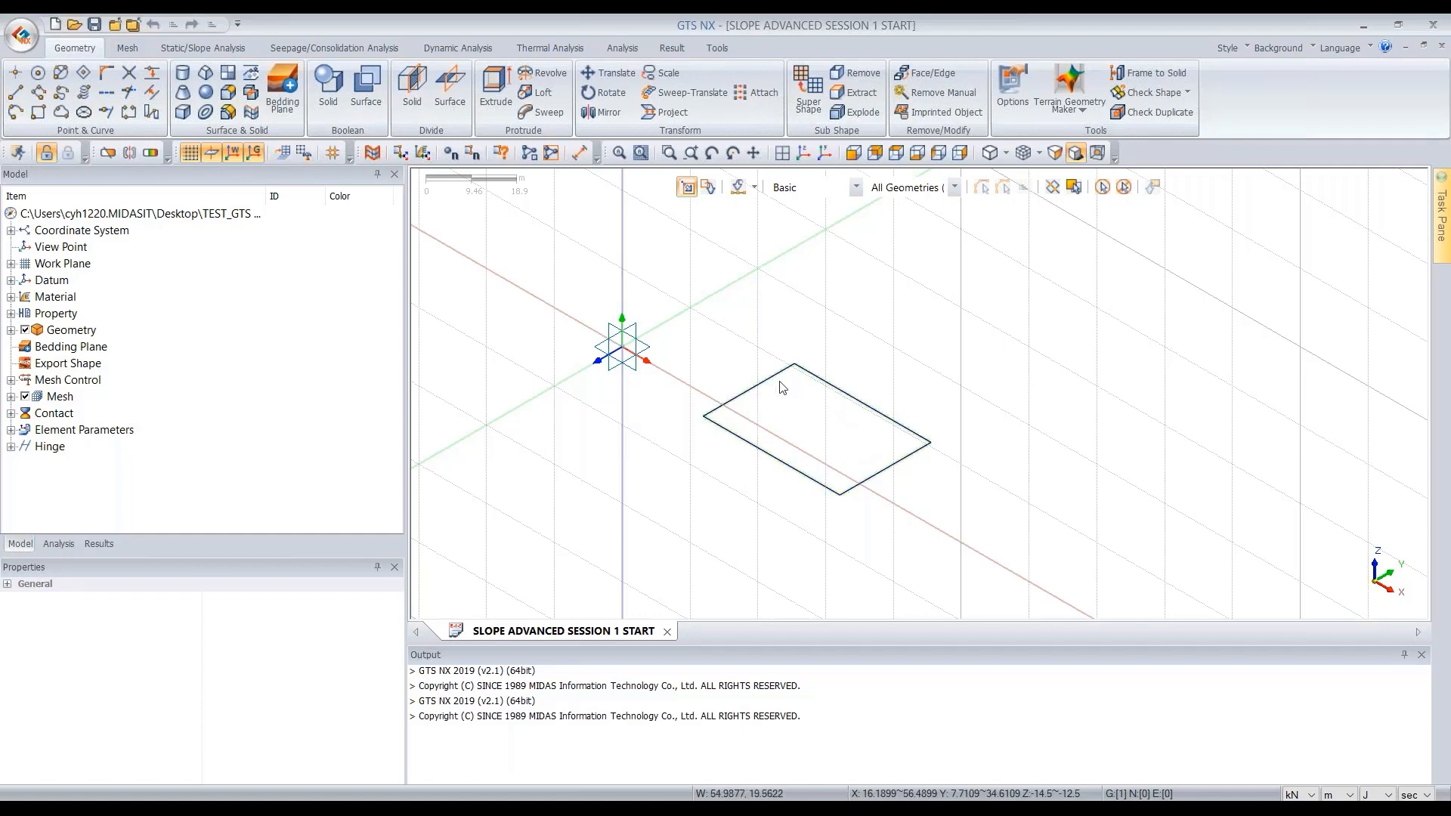
pyautogui.scroll(1, 793, 409)
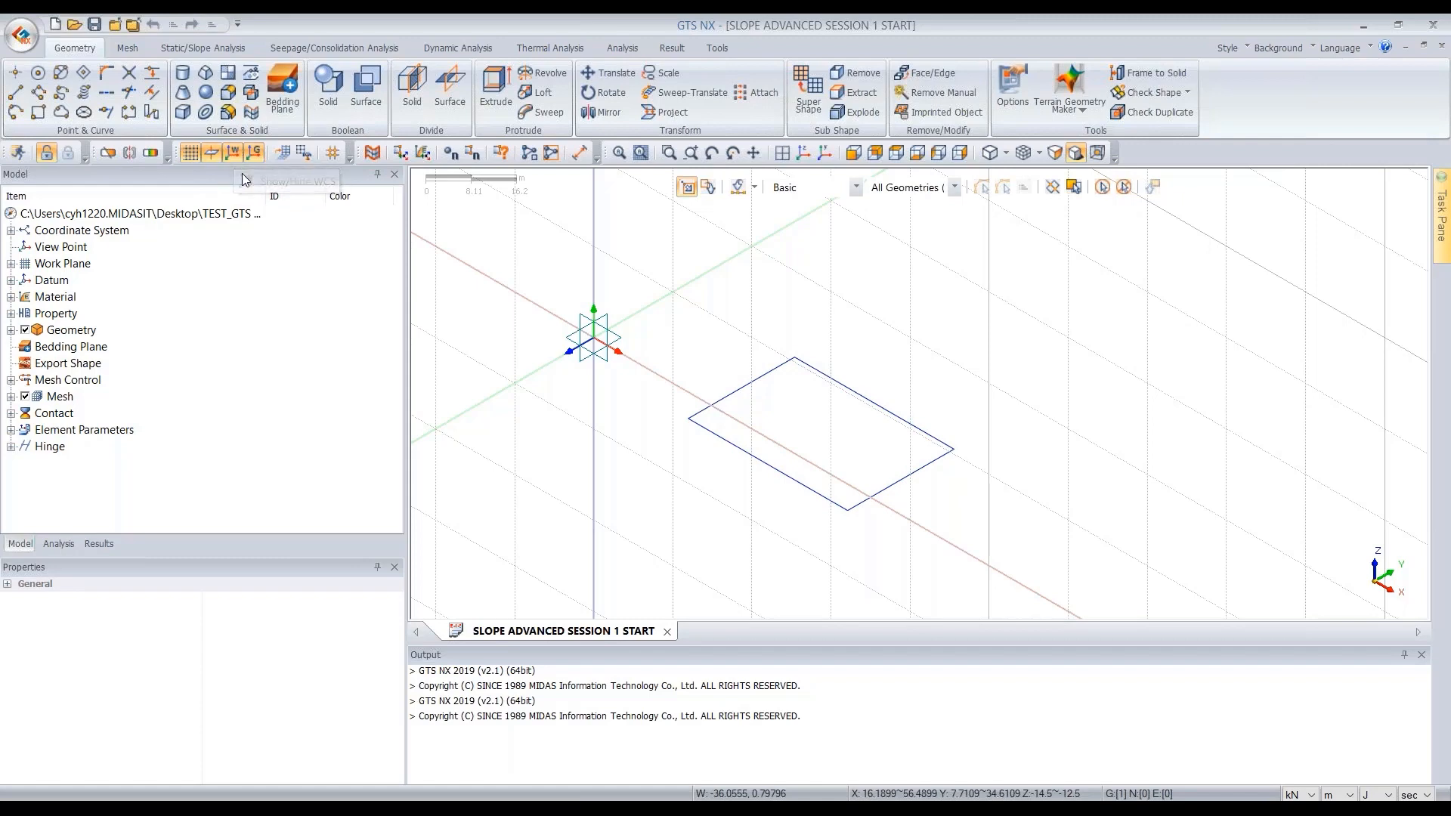
pyautogui.click(283, 112)
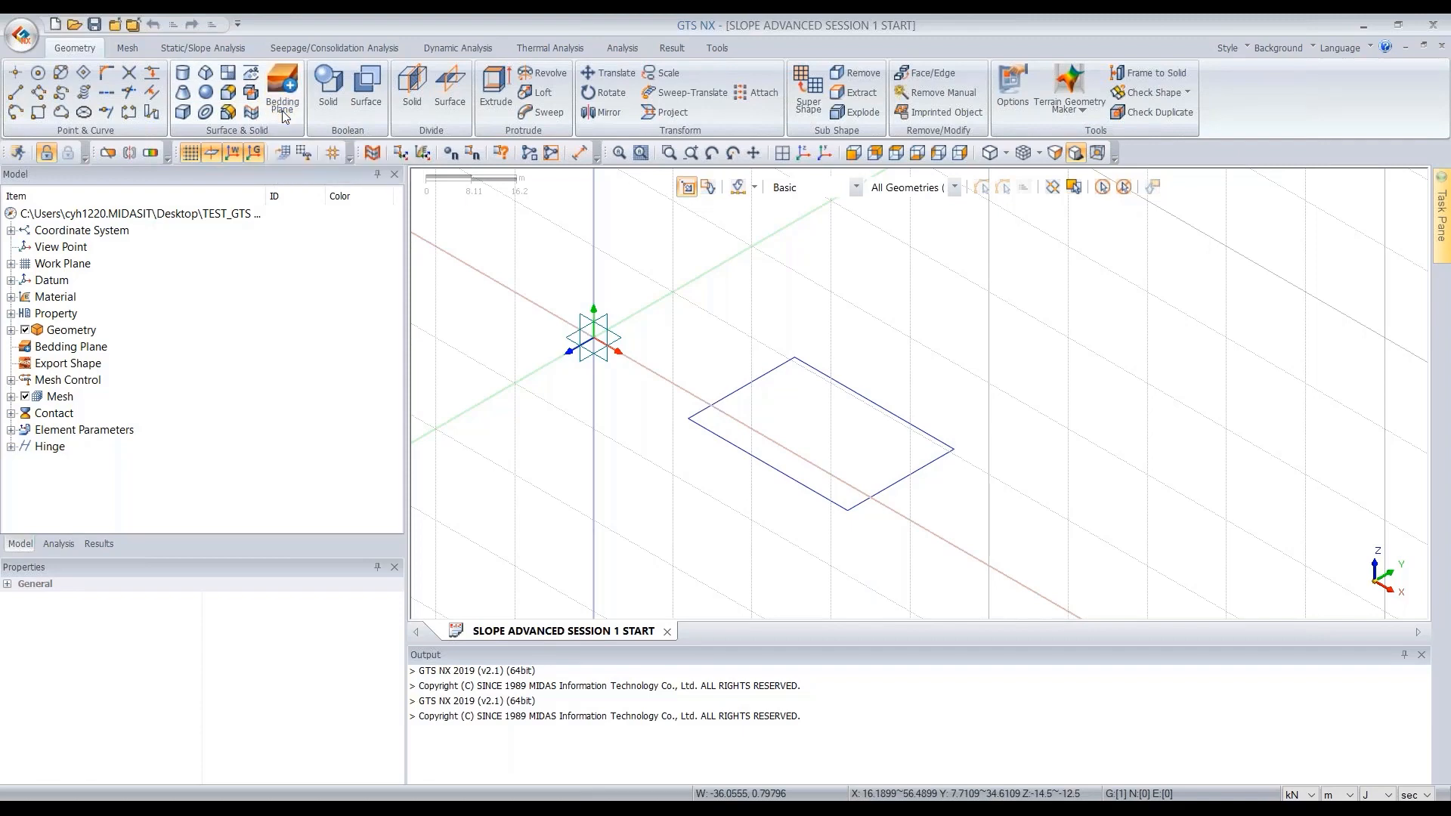
pyautogui.moveTo(309, 166); pyautogui.dragTo(372, 107)
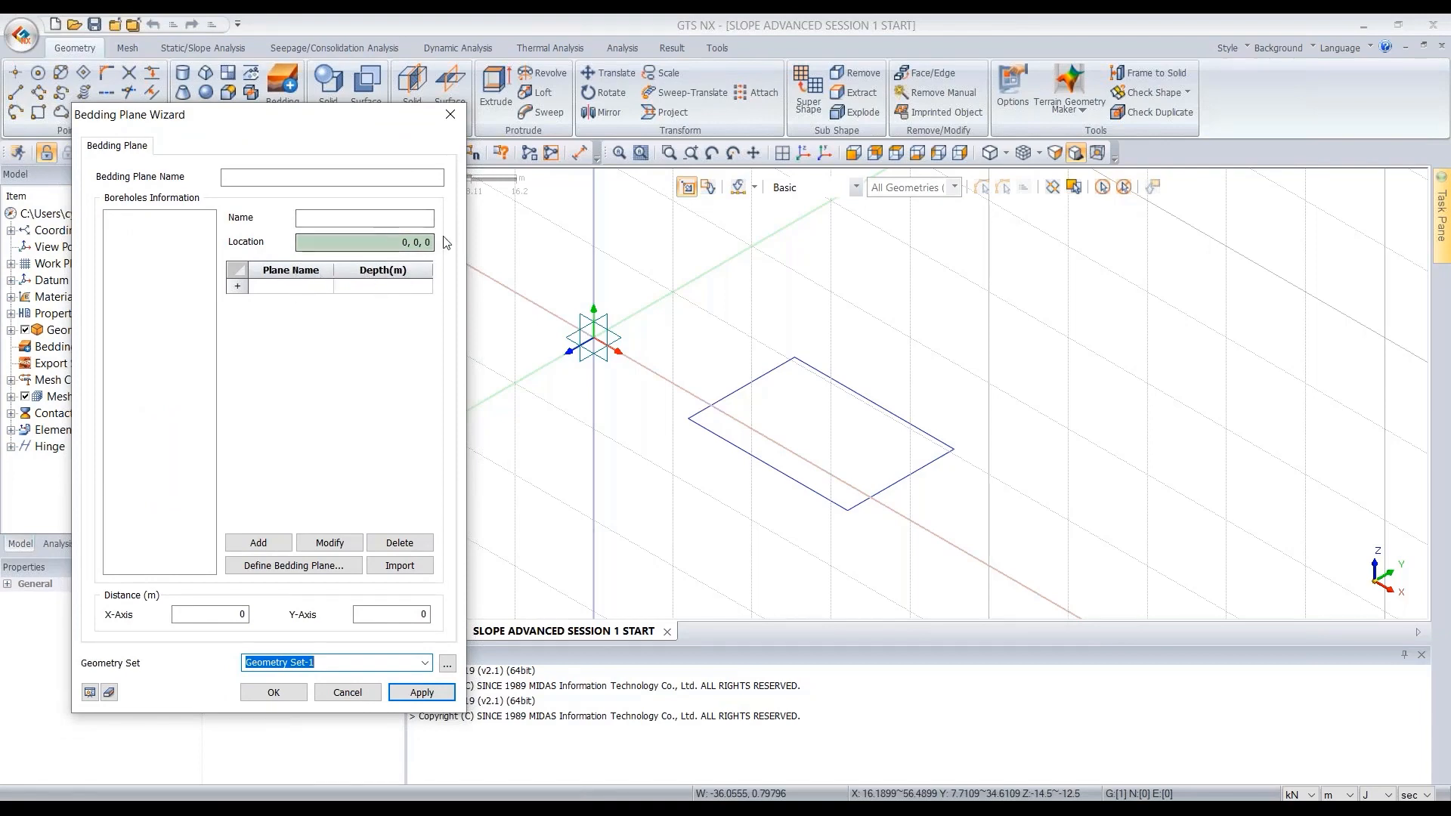
# - Review the existing plane names in the Define Bedding Plane dialog and close it
pyautogui.click(309, 286)
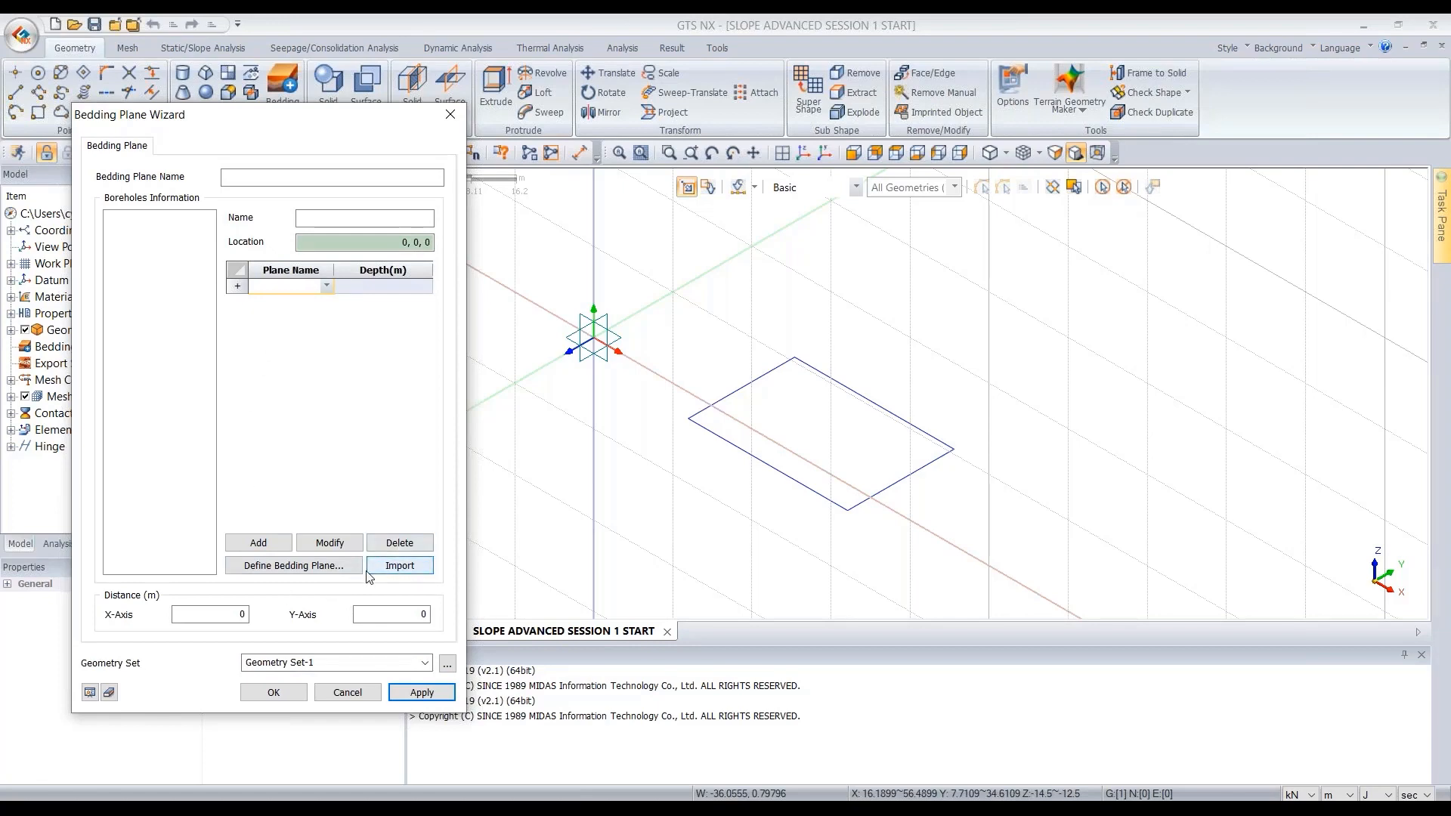
pyautogui.click(343, 573)
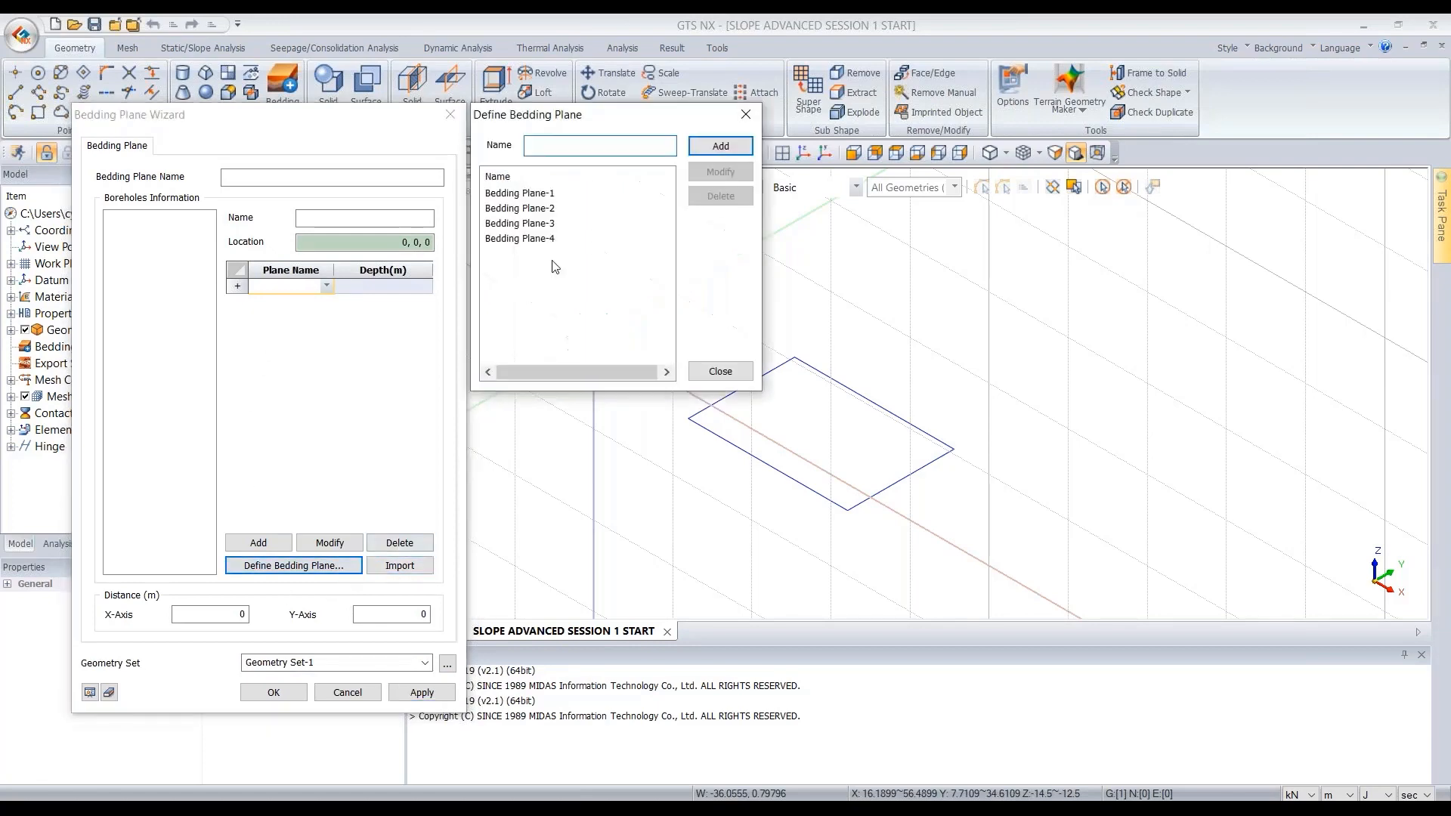
pyautogui.click(514, 224)
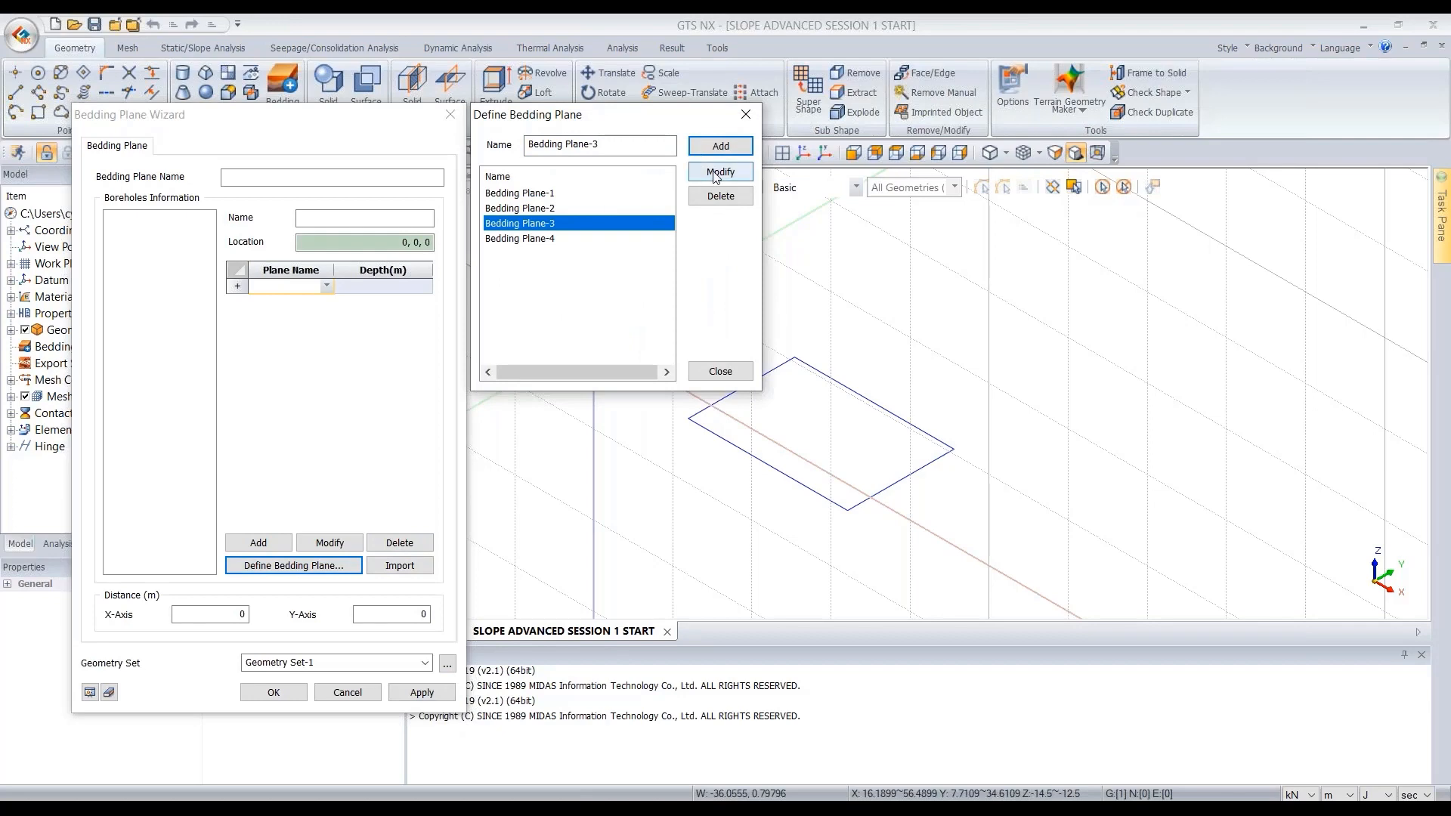
pyautogui.click(714, 370)
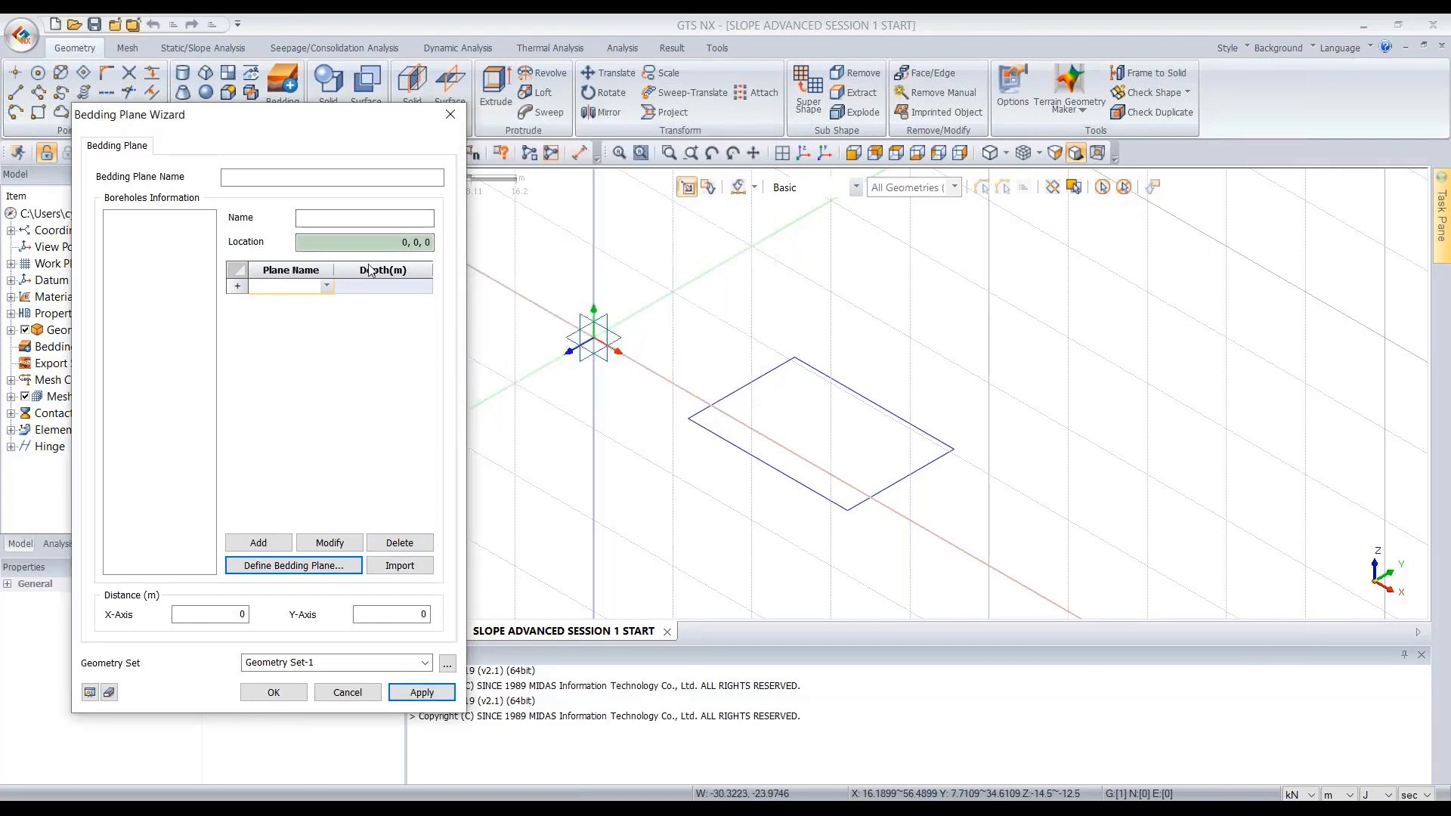
# - Switch to the Bedding Plane Sample workbook in Excel
pyautogui.moveTo(334, 133); pyautogui.dragTo(353, 138)
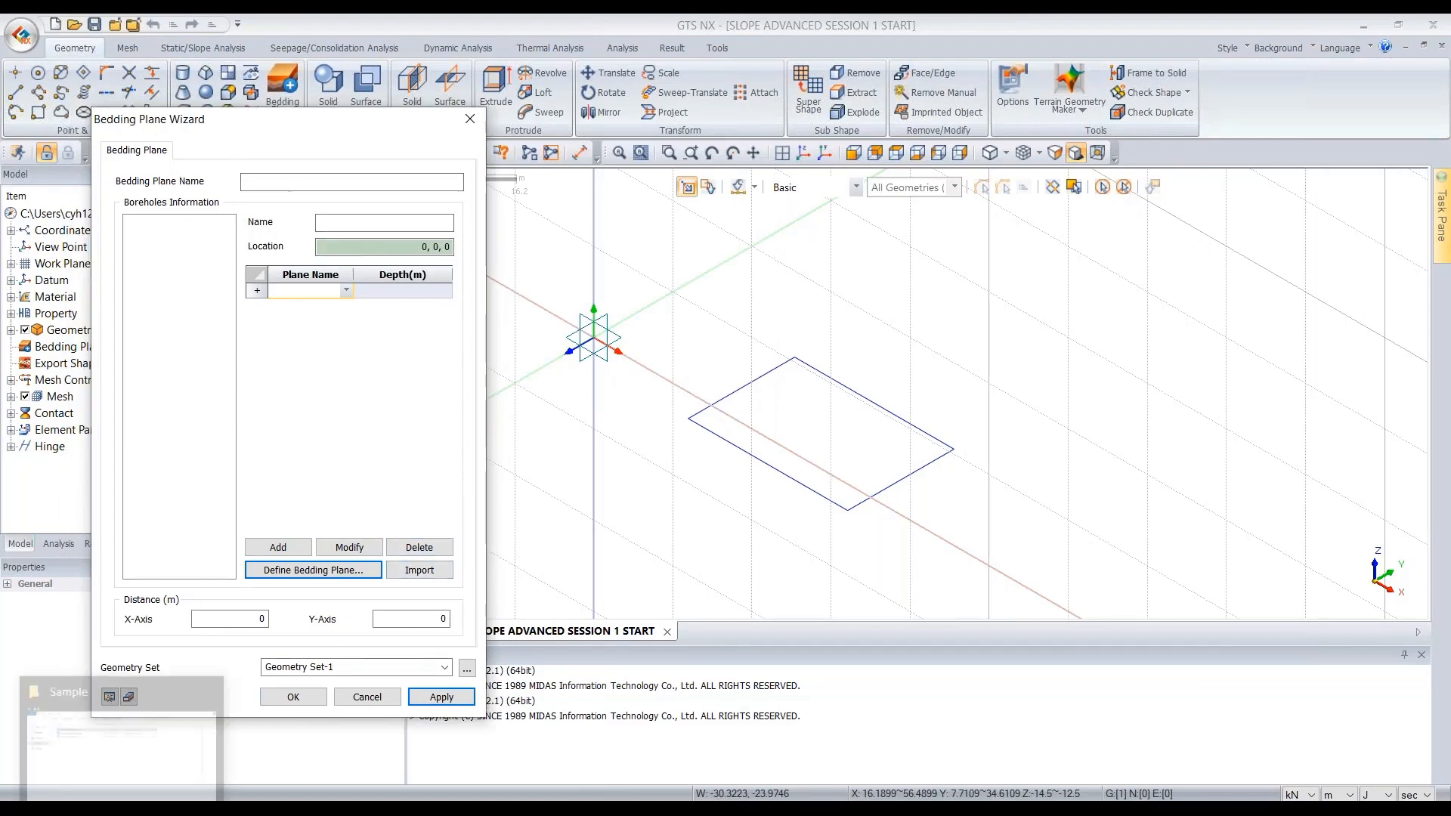
pyautogui.moveTo(122, 809)
pyautogui.click(122, 745)
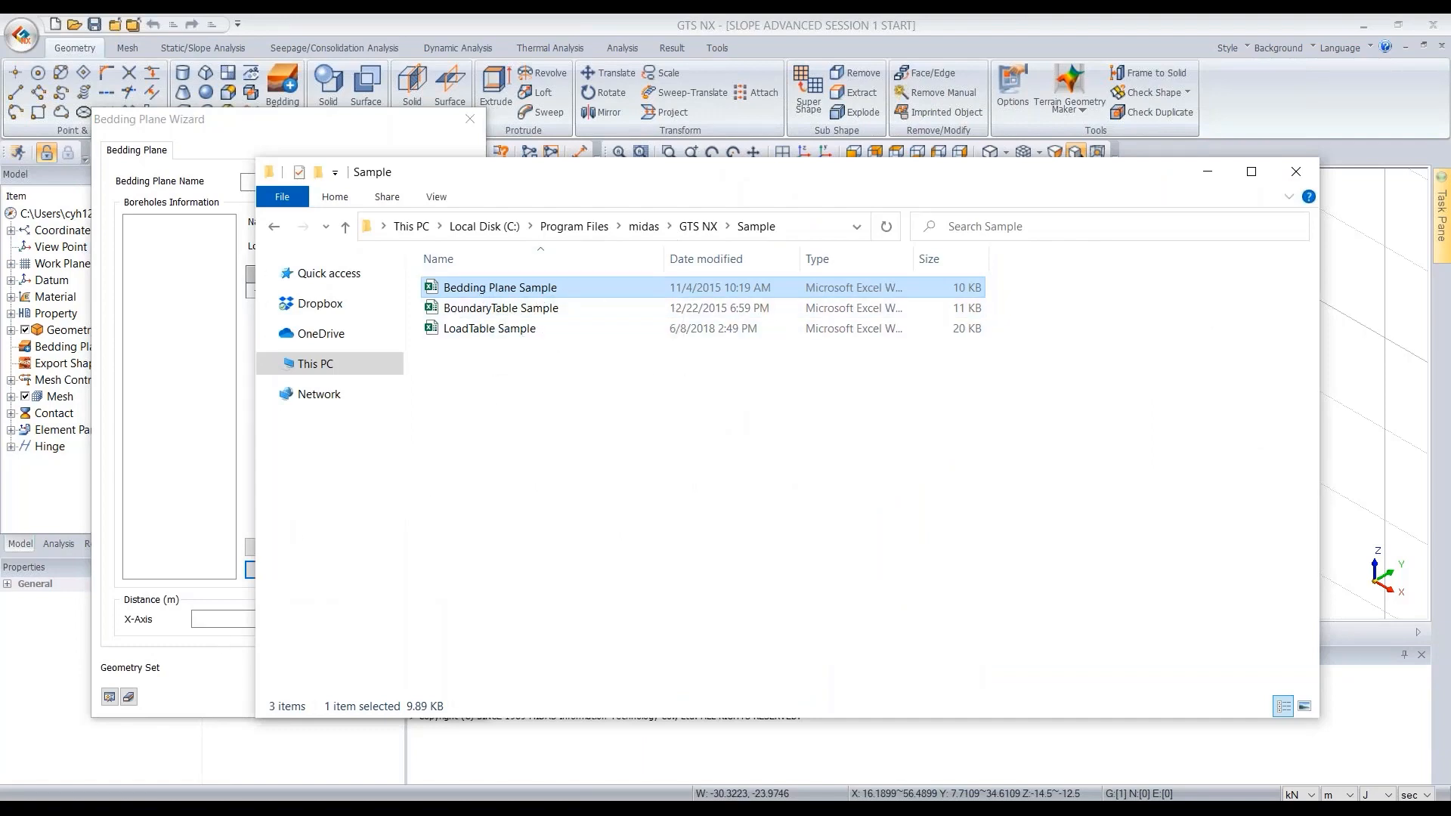
pyautogui.moveTo(193, 809)
pyautogui.click(189, 744)
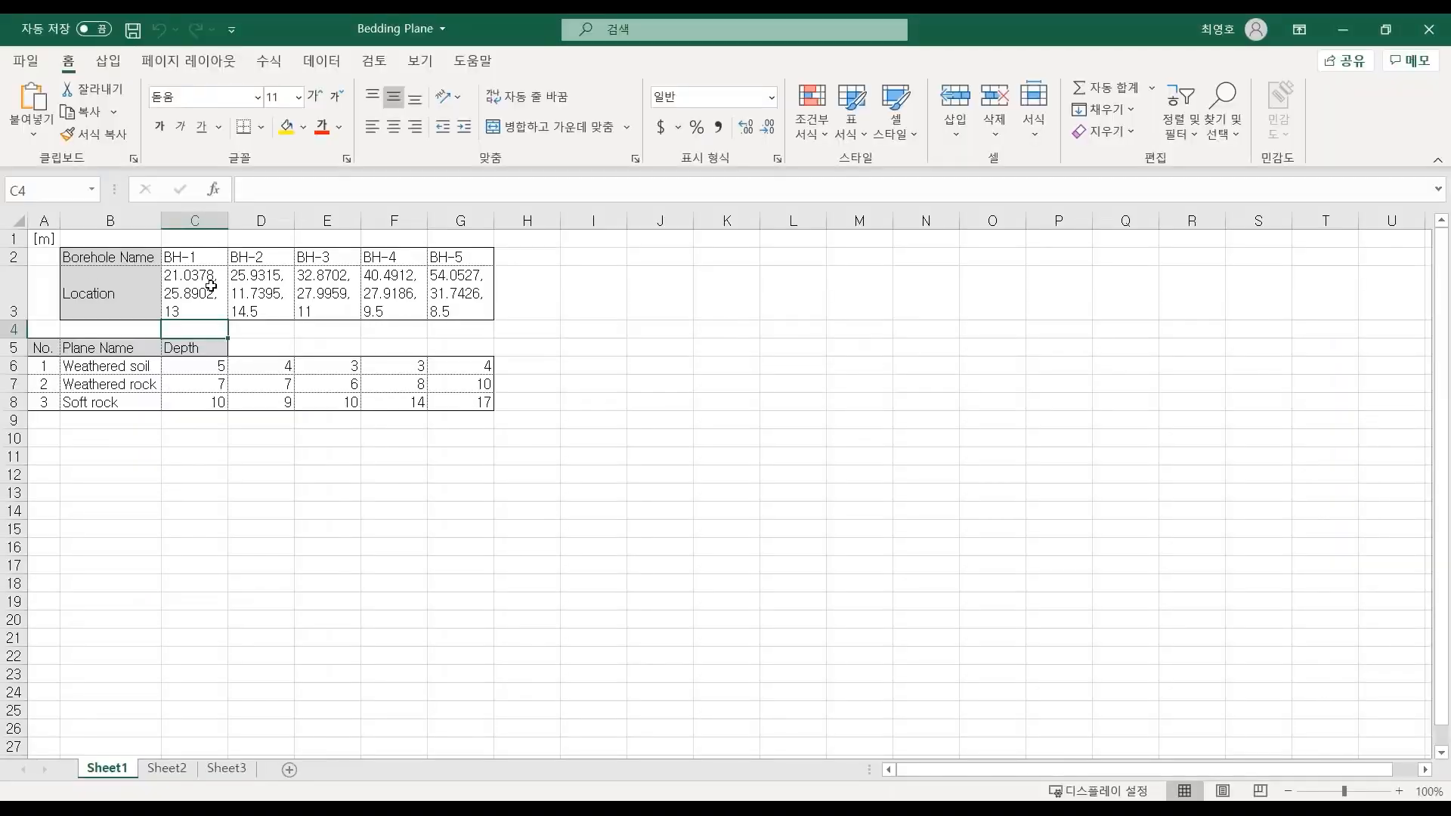
# - Examine the borehole names, location coordinates and plane depths in the sample sheet
pyautogui.moveTo(201, 257); pyautogui.dragTo(500, 261)
pyautogui.click(188, 297)
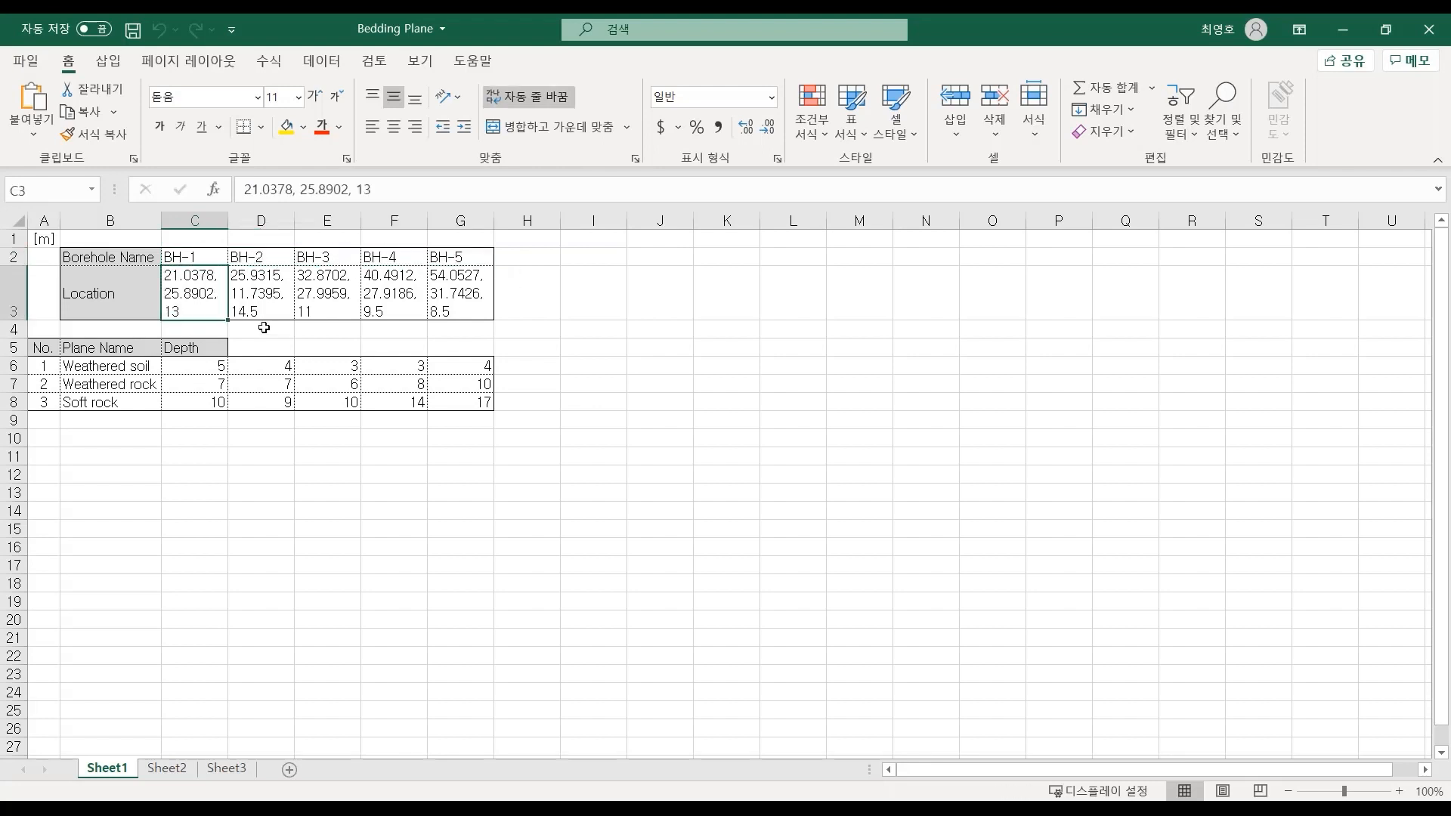
pyautogui.click(315, 189)
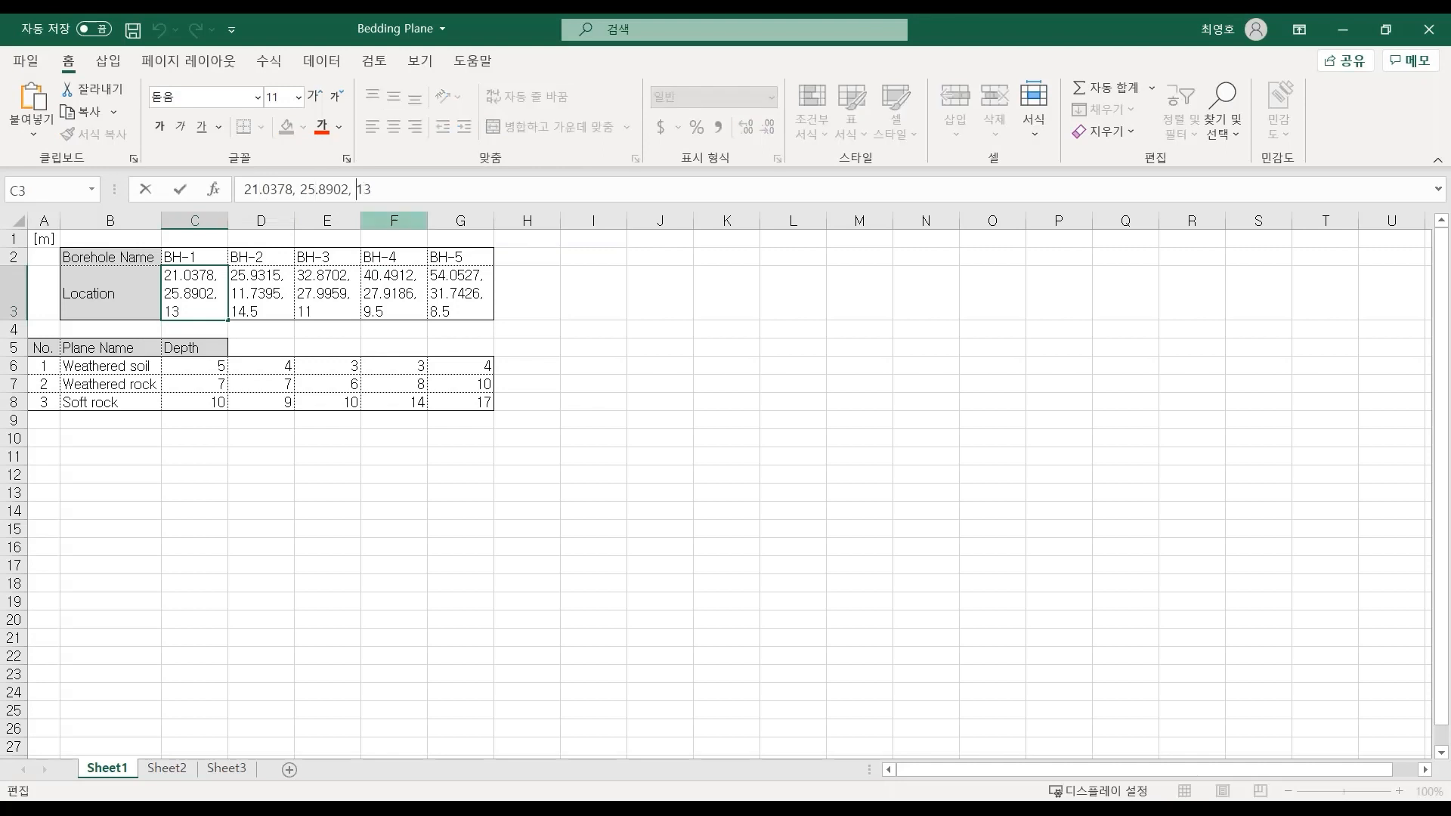
pyautogui.click(275, 303)
pyautogui.click(324, 300)
pyautogui.click(387, 297)
pyautogui.click(462, 295)
pyautogui.click(393, 297)
pyautogui.click(317, 300)
pyautogui.click(207, 296)
pyautogui.click(272, 294)
pyautogui.click(331, 294)
pyautogui.click(404, 293)
pyautogui.click(455, 293)
pyautogui.moveTo(203, 366); pyautogui.dragTo(201, 400)
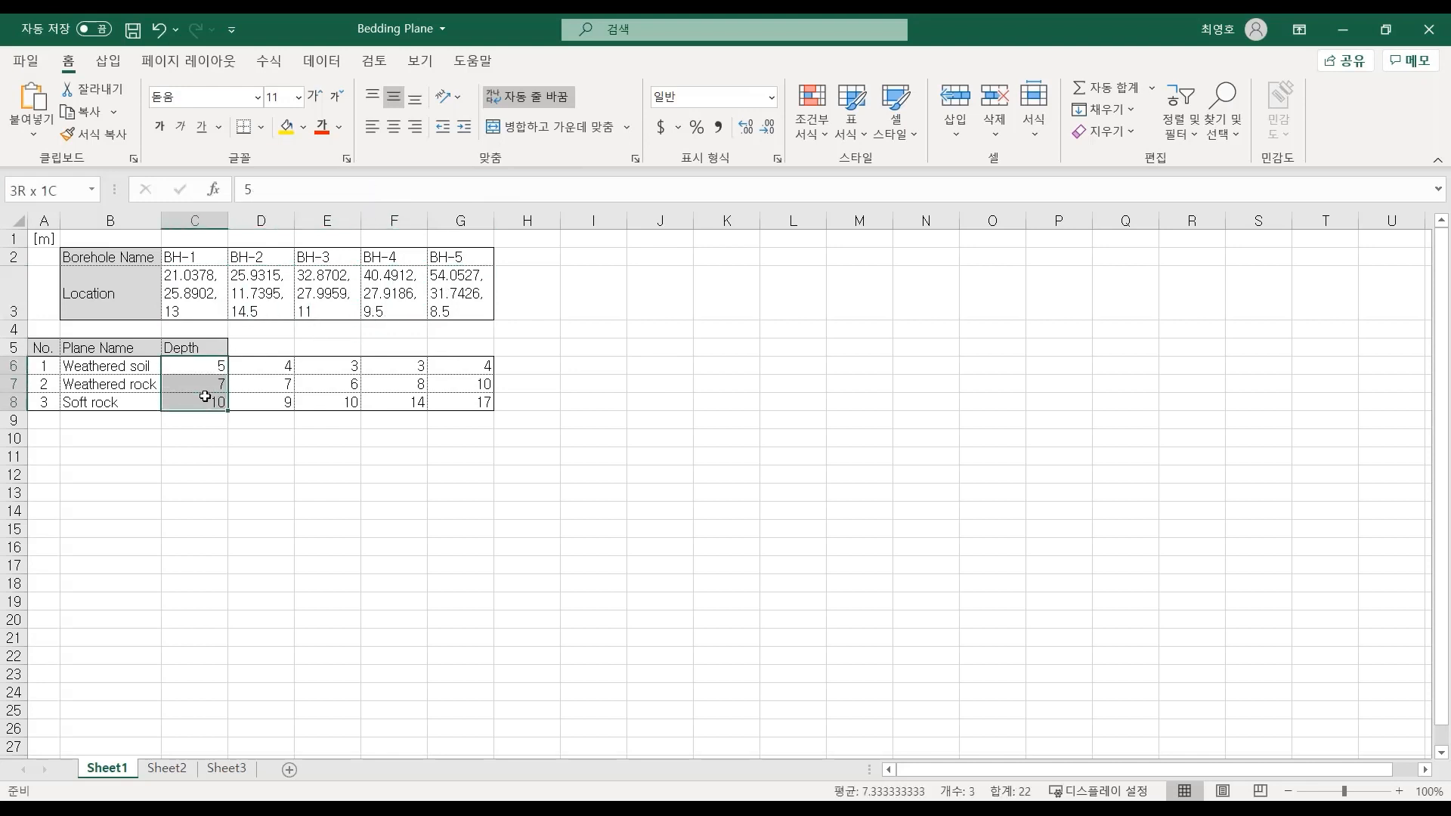
pyautogui.click(200, 258)
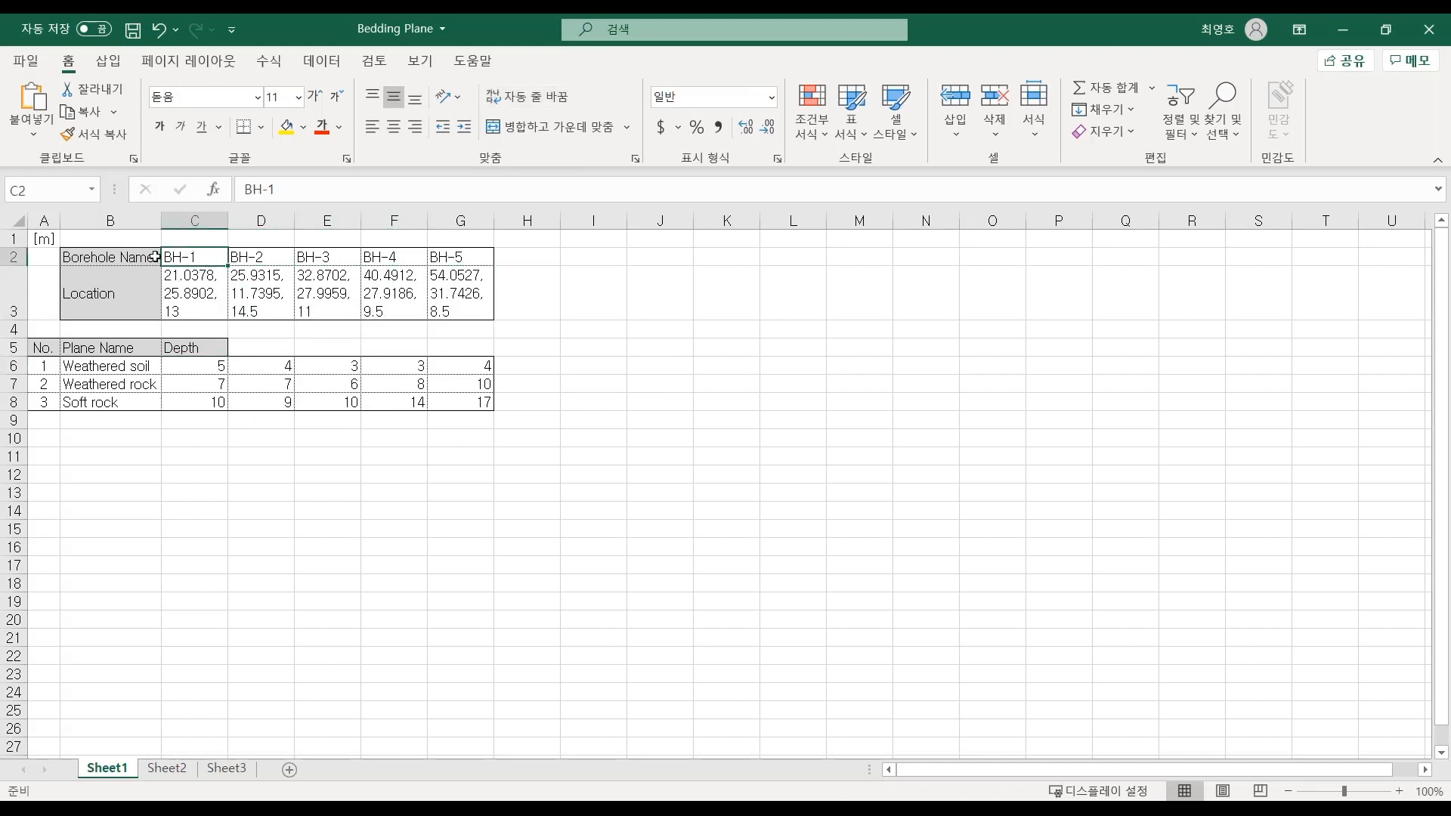
# - Select the depth ranges and borehole name cells in the sample sheet to check how the data is laid out
pyautogui.click(193, 364)
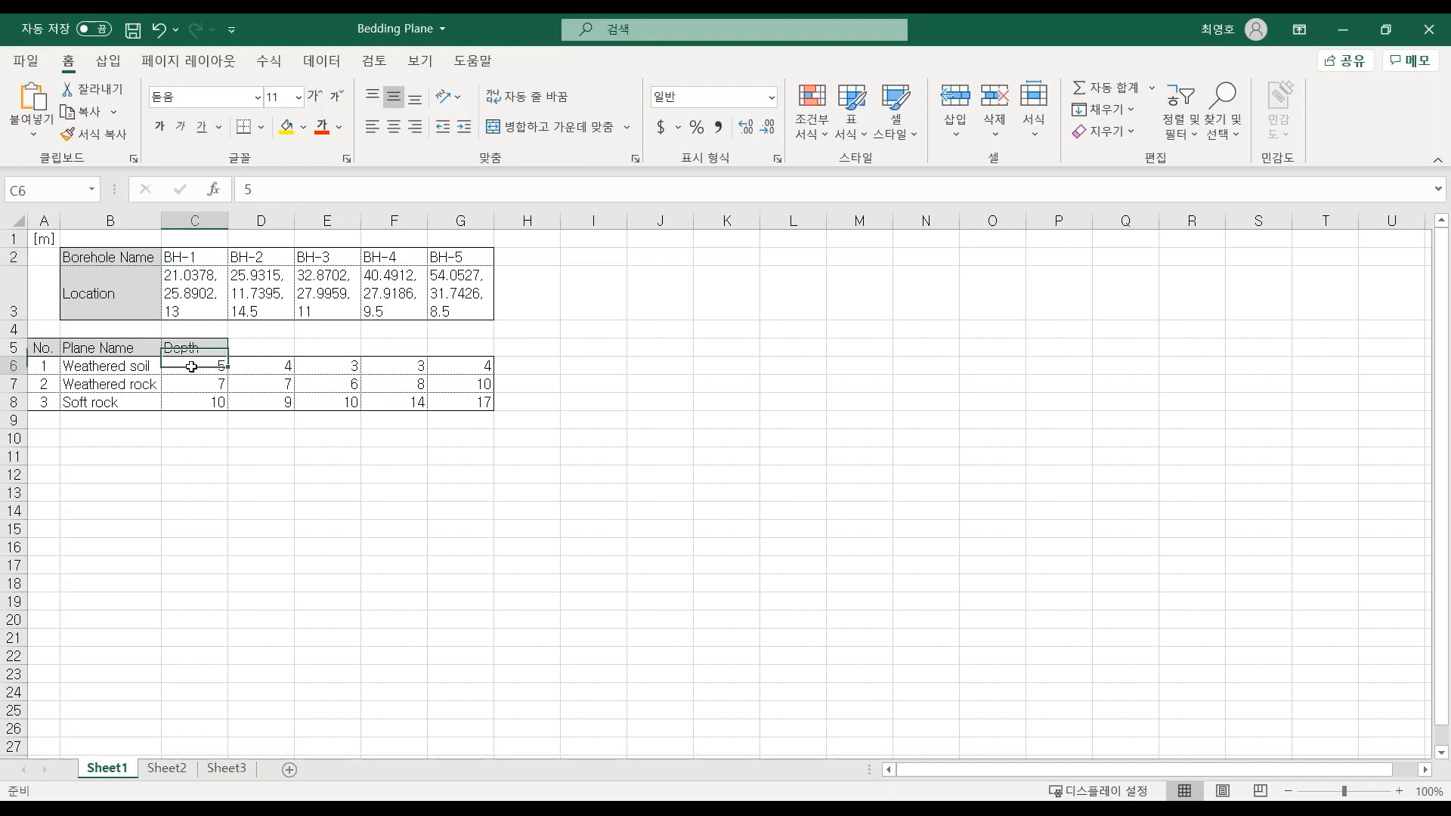
pyautogui.click(195, 384)
pyautogui.click(195, 400)
pyautogui.moveTo(136, 364); pyautogui.dragTo(125, 401)
pyautogui.click(118, 366)
pyautogui.moveTo(200, 366); pyautogui.dragTo(198, 401)
pyautogui.moveTo(272, 365); pyautogui.dragTo(266, 400)
pyautogui.moveTo(349, 372); pyautogui.dragTo(349, 400)
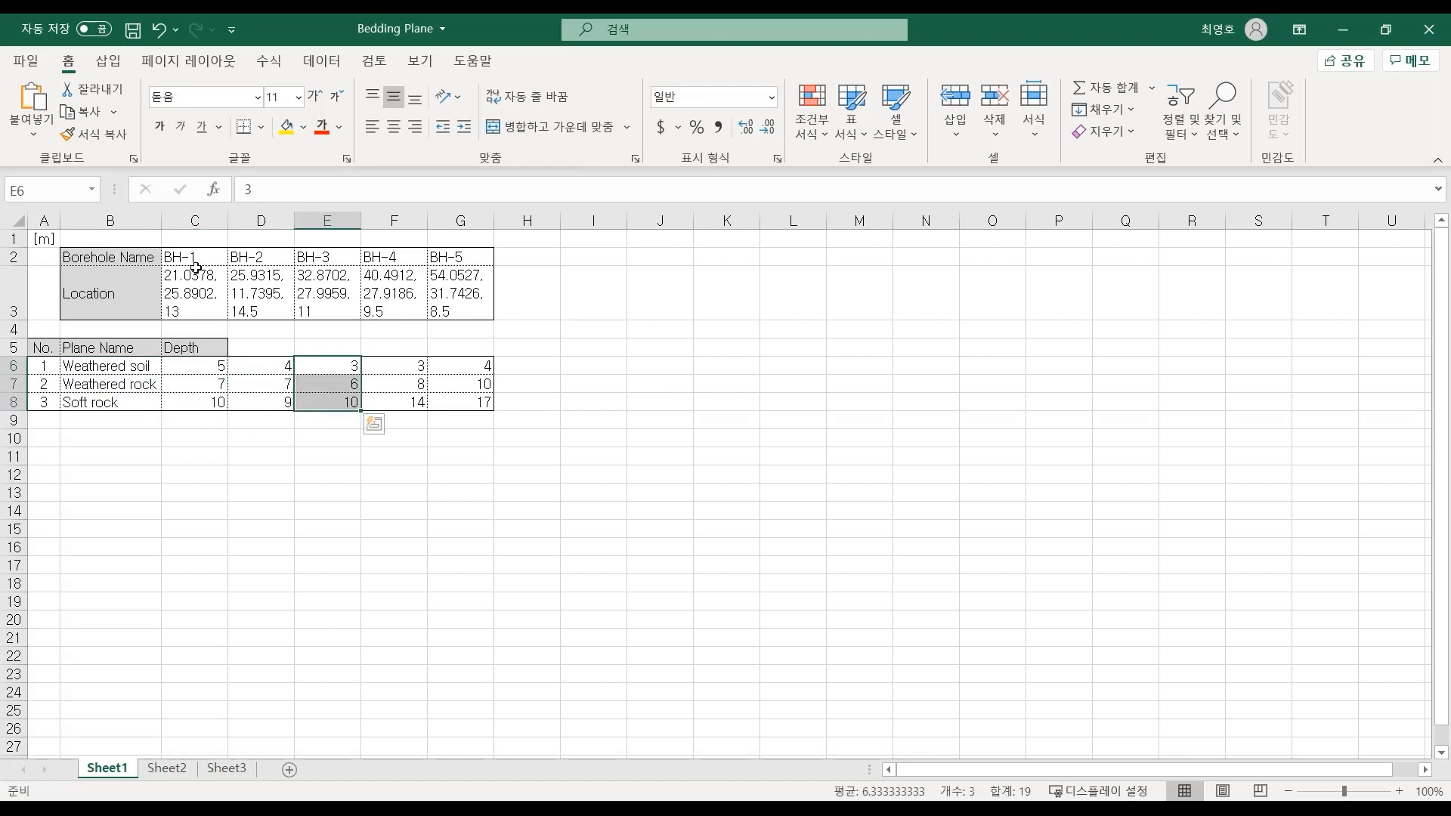
pyautogui.click(201, 259)
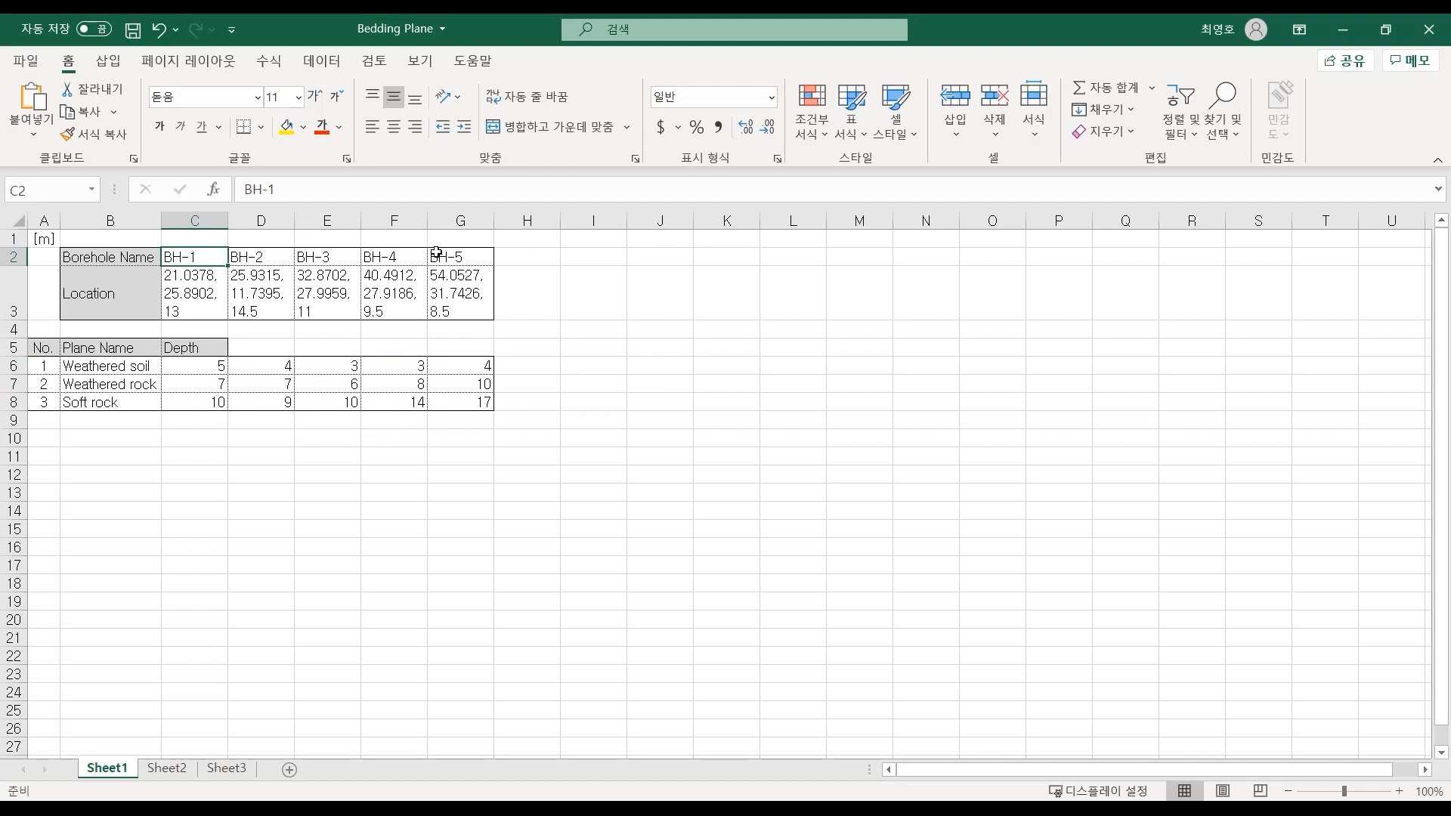
pyautogui.click(446, 255)
pyautogui.click(437, 370)
pyautogui.click(188, 259)
pyautogui.click(445, 254)
pyautogui.click(462, 299)
pyautogui.click(194, 308)
pyautogui.click(195, 259)
# - Return to GTS NX and import the Bedding Plane workbook into the Bedding Plane Wizard
pyautogui.hotkey('alt', 'Tab')
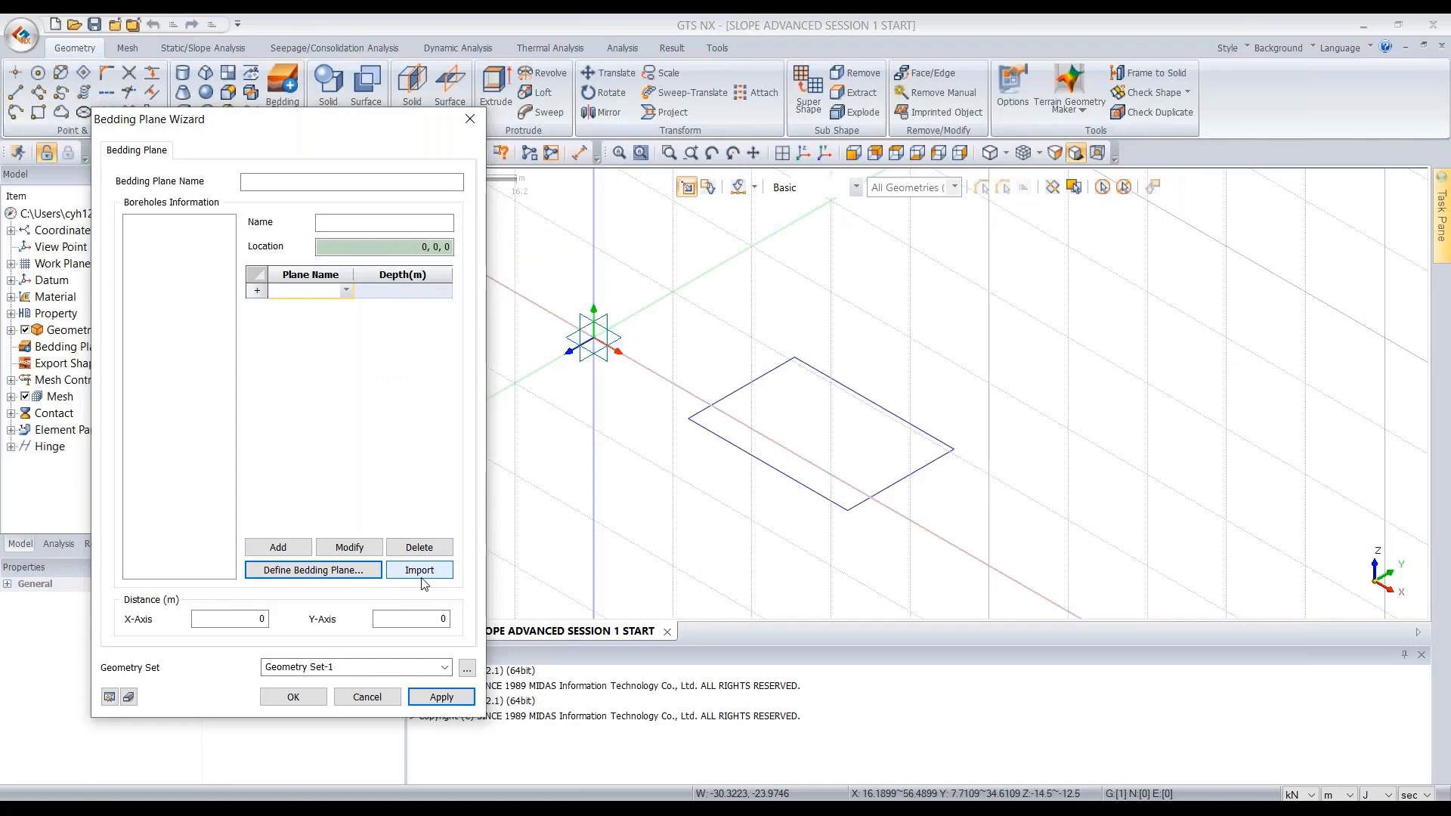
pyautogui.click(421, 572)
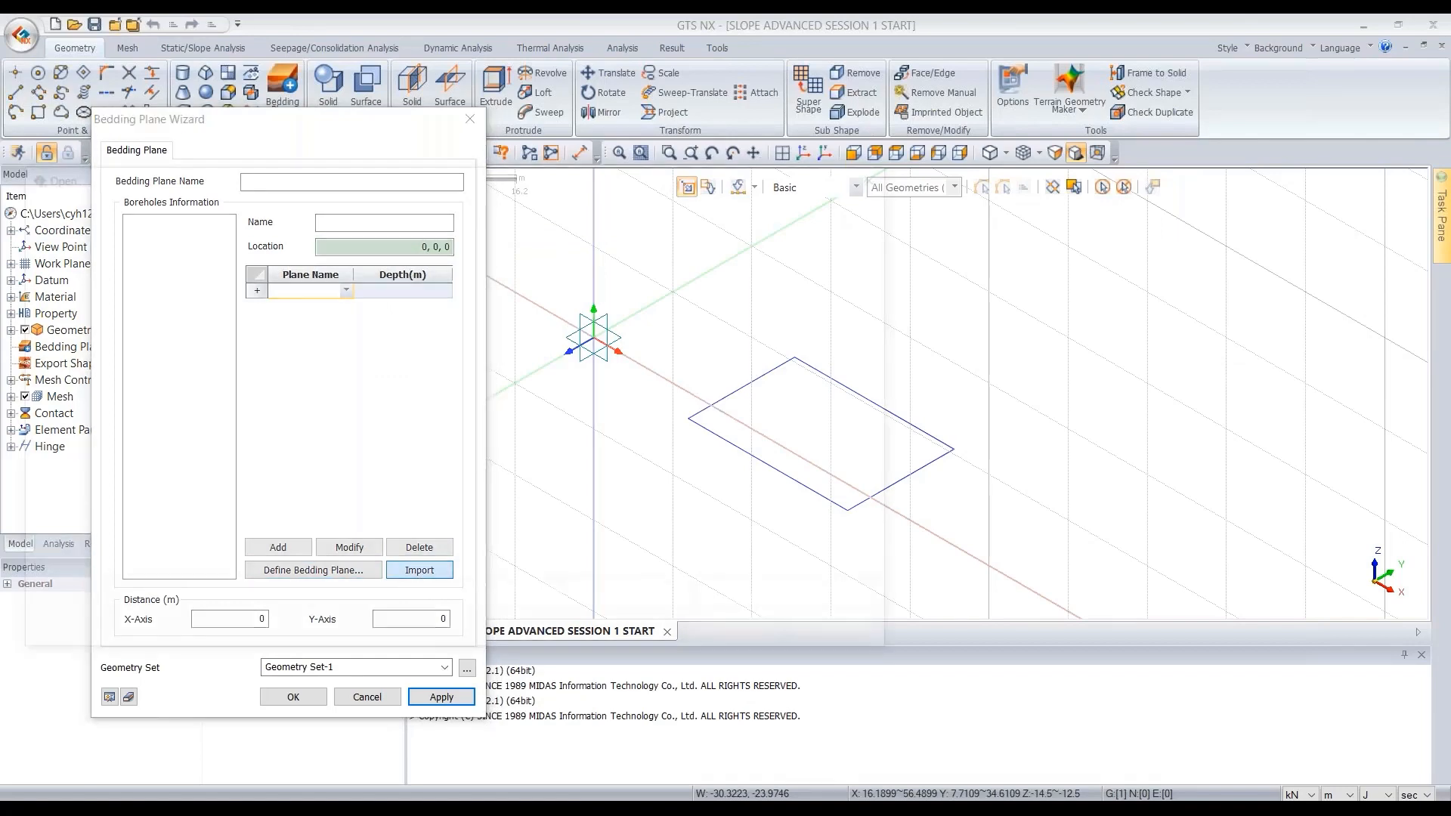
pyautogui.moveTo(429, 179); pyautogui.dragTo(806, 149)
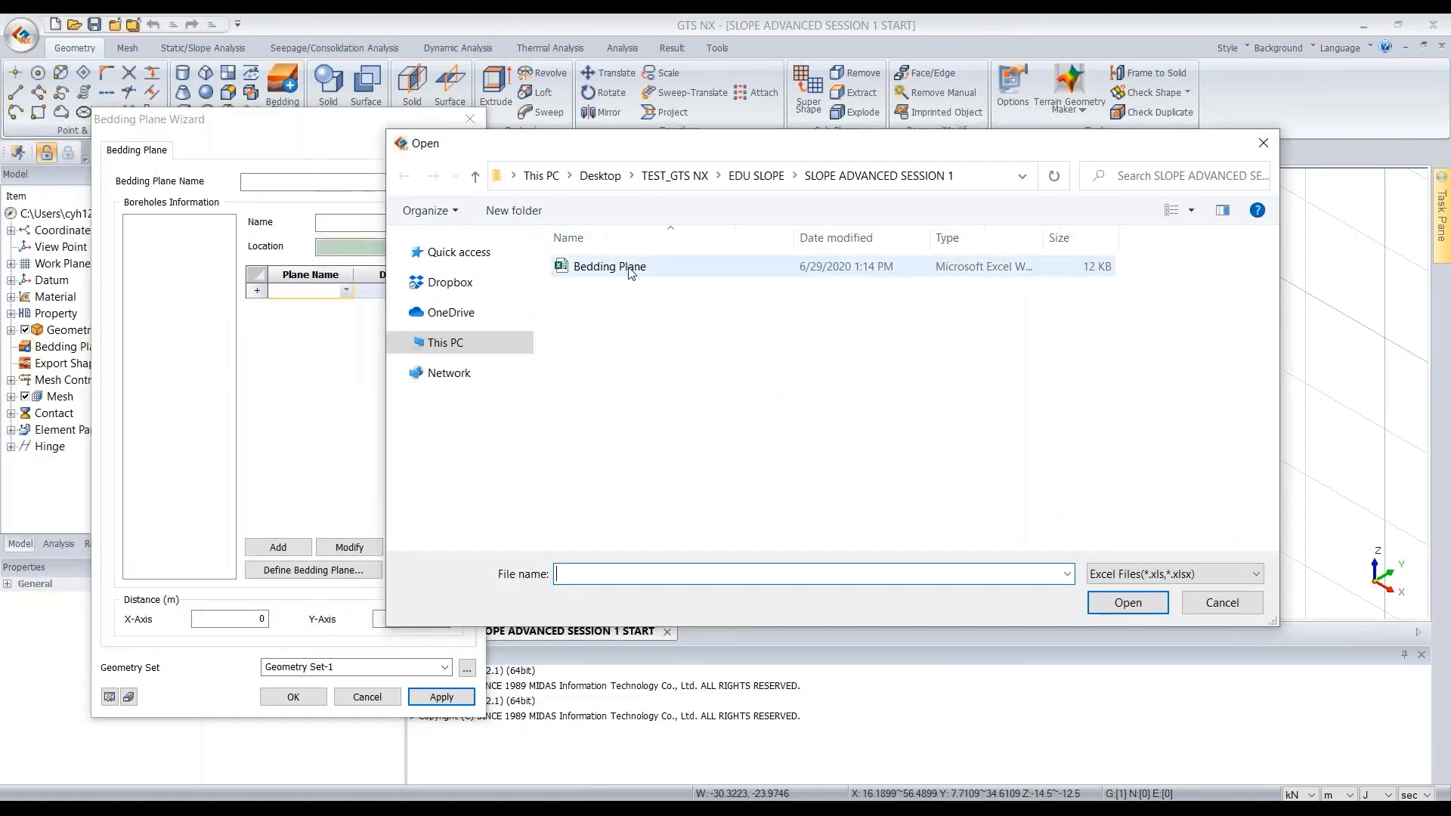
pyautogui.click(630, 269)
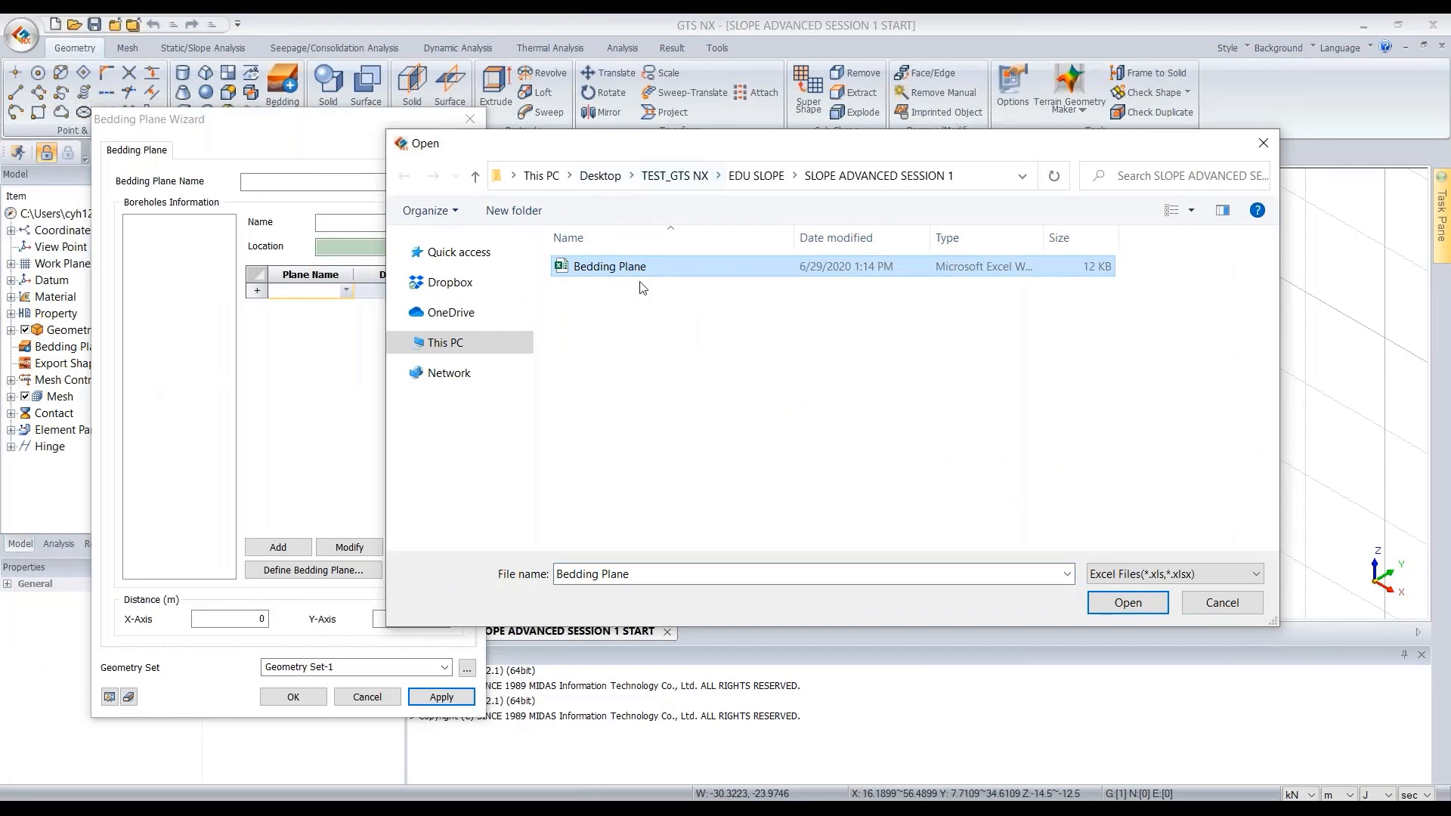
pyautogui.click(1128, 603)
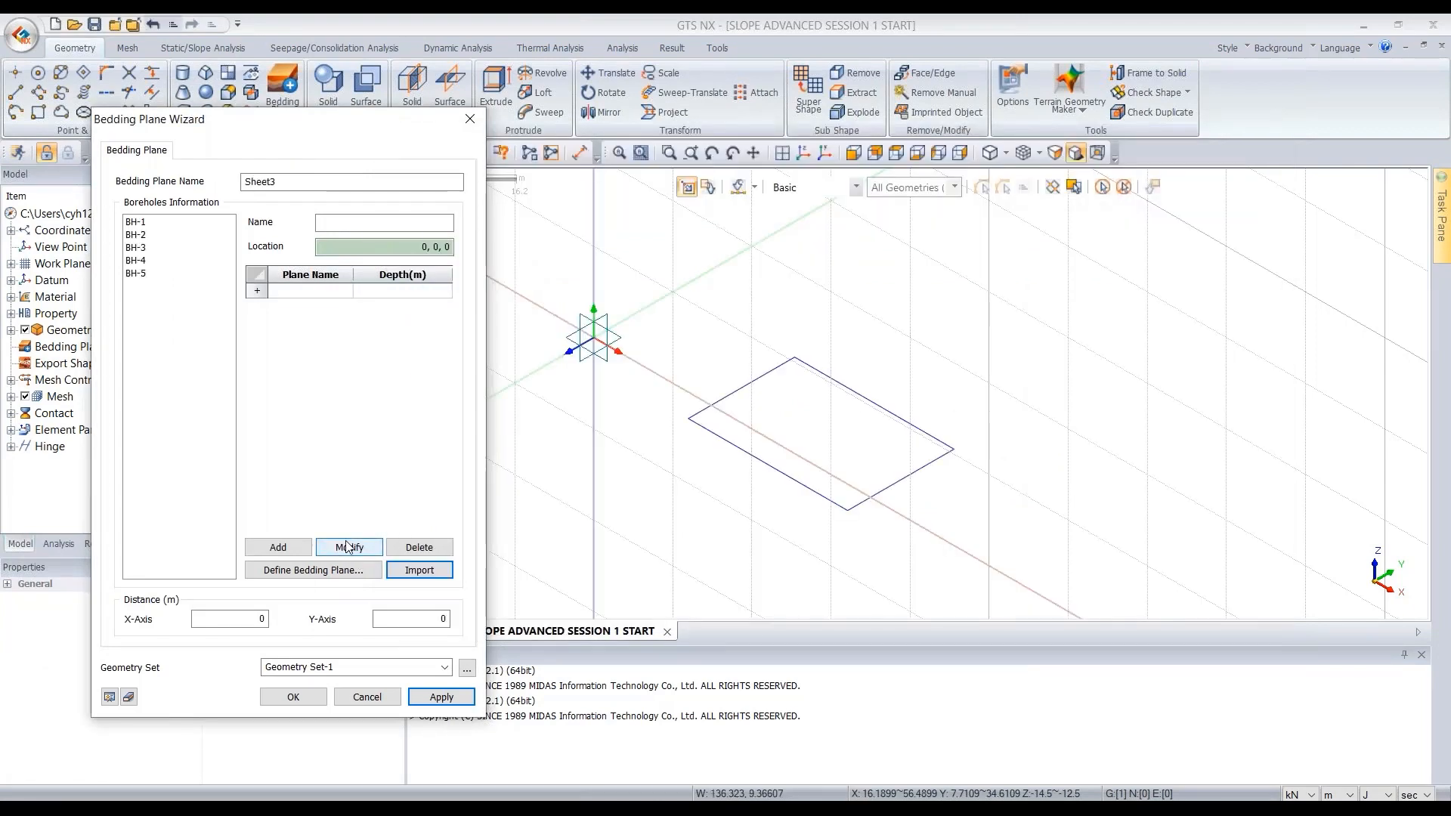
# - Step through boreholes BH-1 to BH-5 to review each imported location and plane depths
pyautogui.click(138, 225)
pyautogui.click(139, 236)
pyautogui.click(139, 248)
pyautogui.click(140, 261)
pyautogui.click(142, 272)
pyautogui.click(141, 260)
pyautogui.click(140, 248)
pyautogui.click(140, 235)
pyautogui.click(142, 226)
pyautogui.click(141, 234)
pyautogui.click(142, 247)
pyautogui.click(141, 260)
pyautogui.click(144, 273)
pyautogui.click(143, 261)
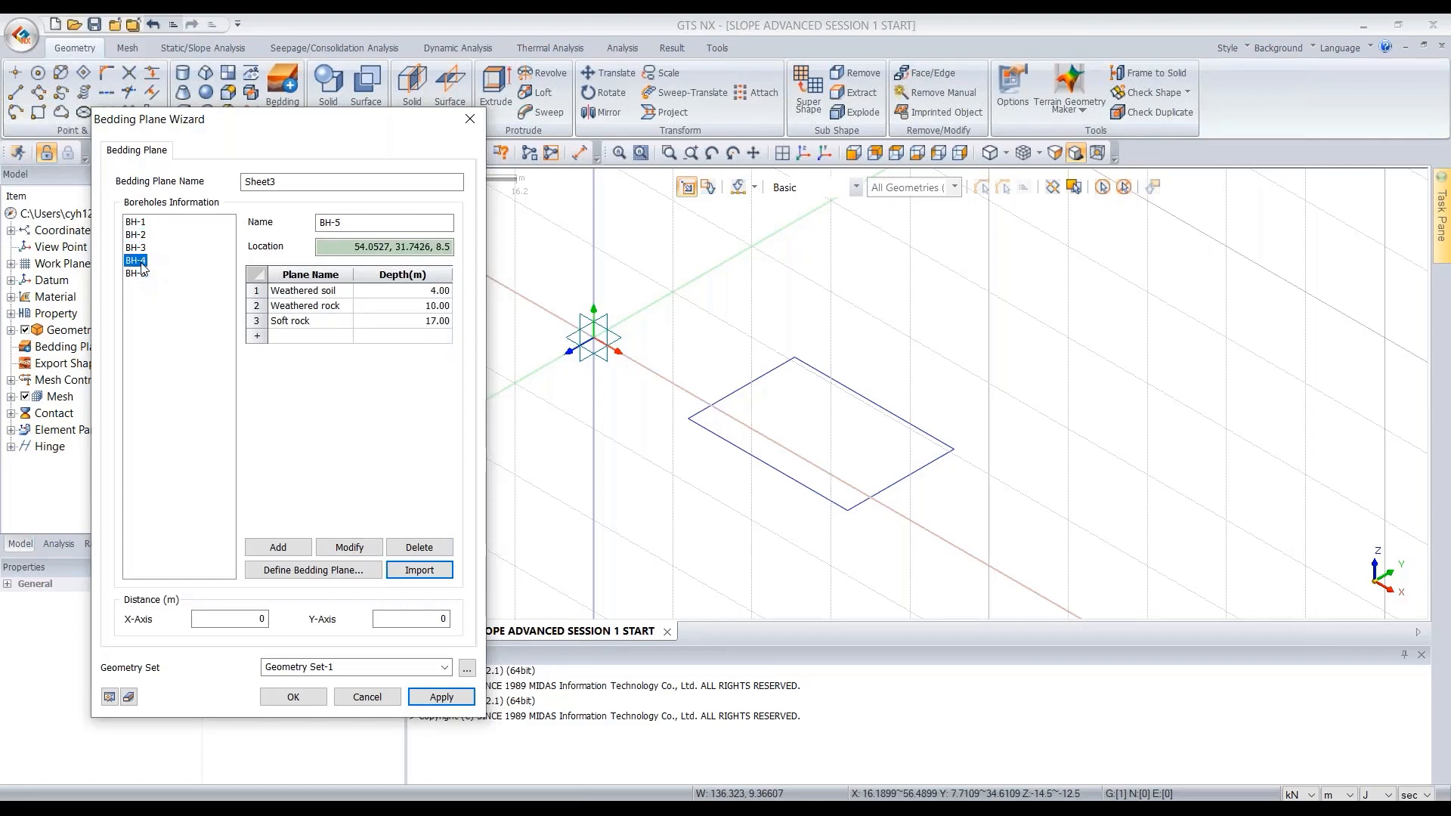
pyautogui.click(141, 248)
pyautogui.click(139, 235)
pyautogui.click(139, 227)
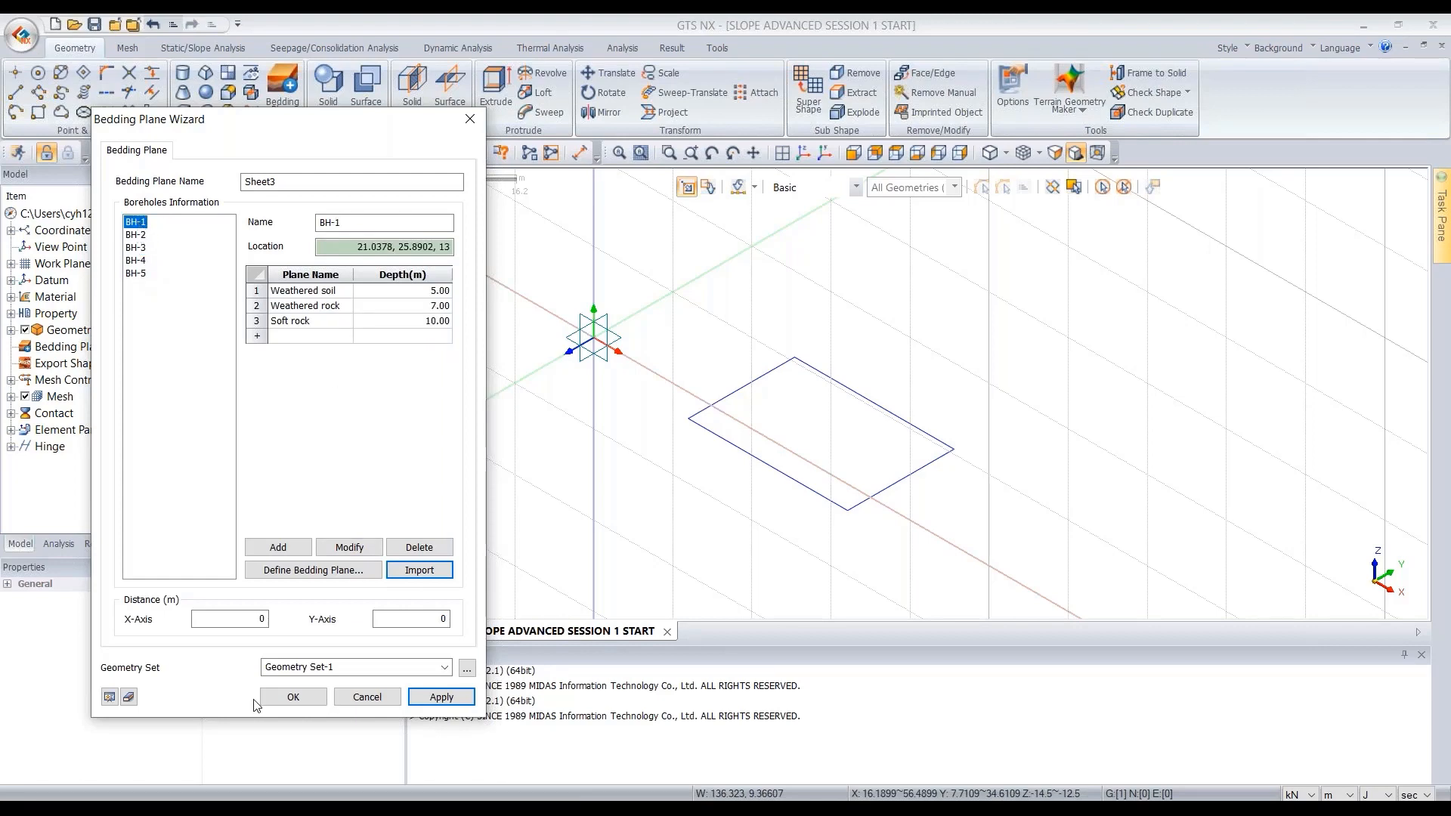
# - Set the X-Axis and Y-Axis distances to 5 m and preview the bedding planes
pyautogui.click(253, 619)
pyautogui.click(399, 622)
pyautogui.click(238, 620)
pyautogui.write('5')
pyautogui.click(403, 616)
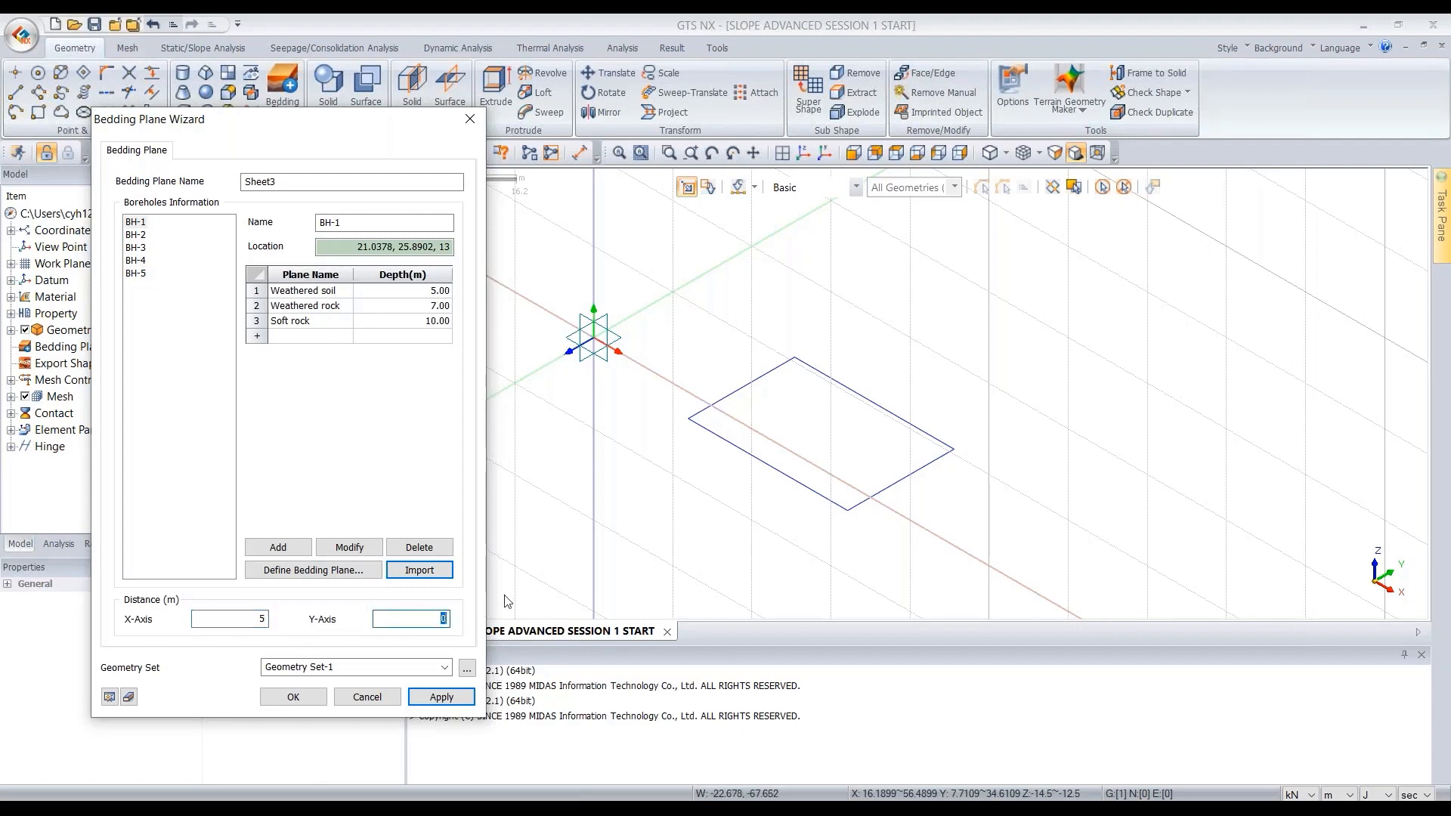
pyautogui.write('5')
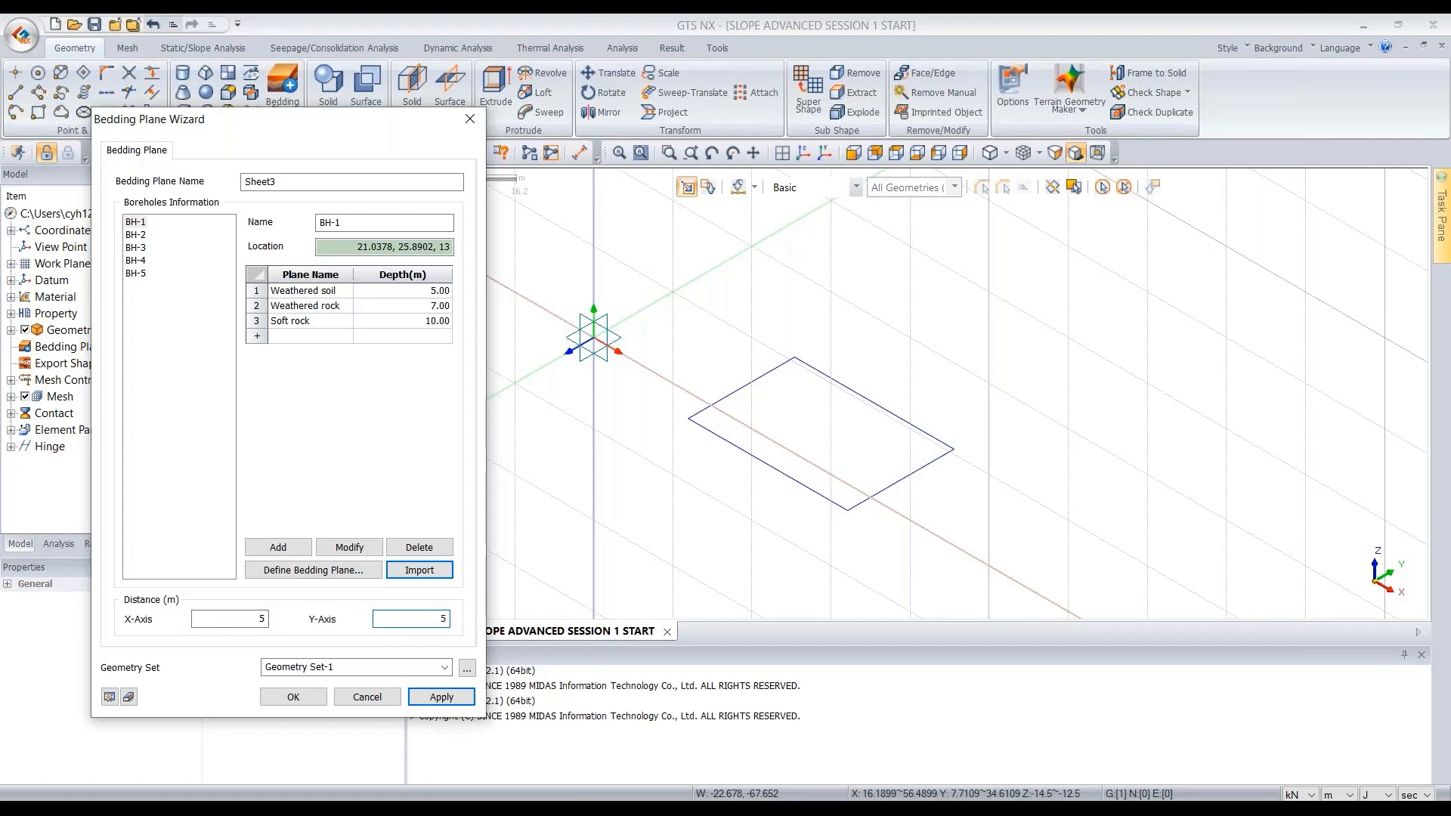
pyautogui.click(110, 696)
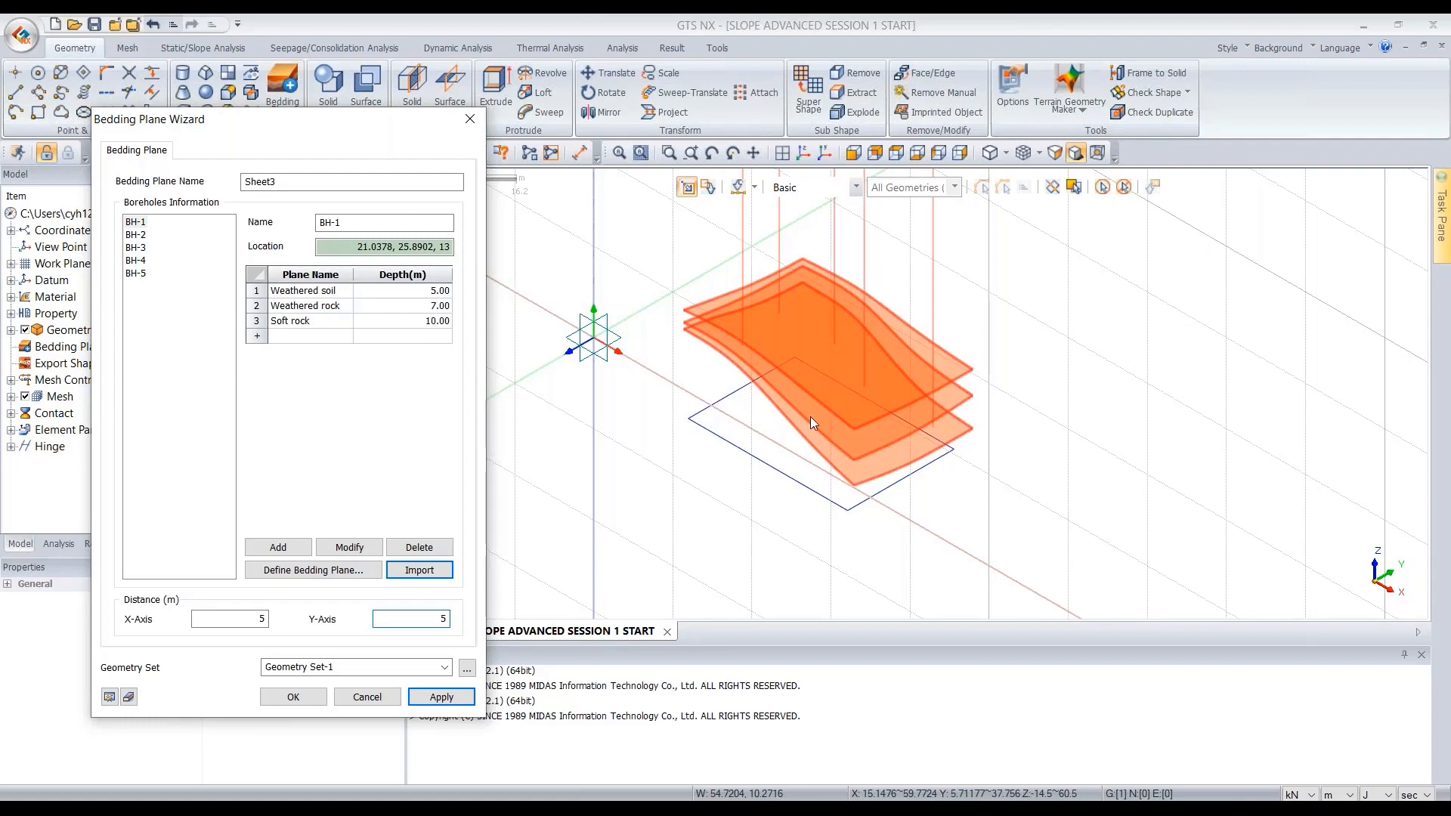
# - Try X-Axis and Y-Axis distances of 10 m and preview the bedding planes
pyautogui.scroll(-2, 810, 415)
pyautogui.moveTo(810, 454); pyautogui.dragTo(811, 399, button='middle')
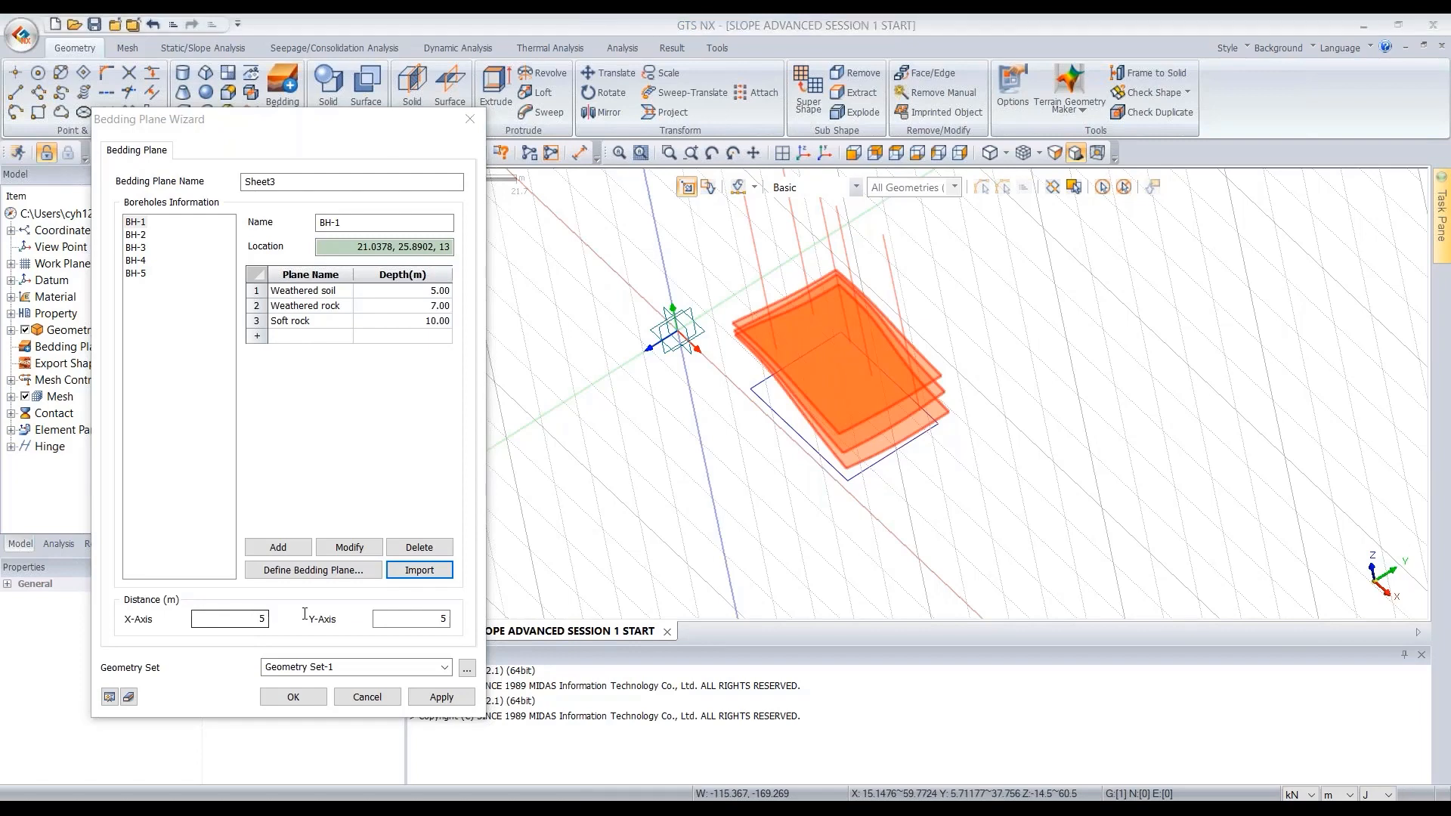
pyautogui.moveTo(245, 618); pyautogui.dragTo(305, 614)
pyautogui.write('10')
pyautogui.moveTo(423, 617); pyautogui.dragTo(464, 616)
pyautogui.write('10')
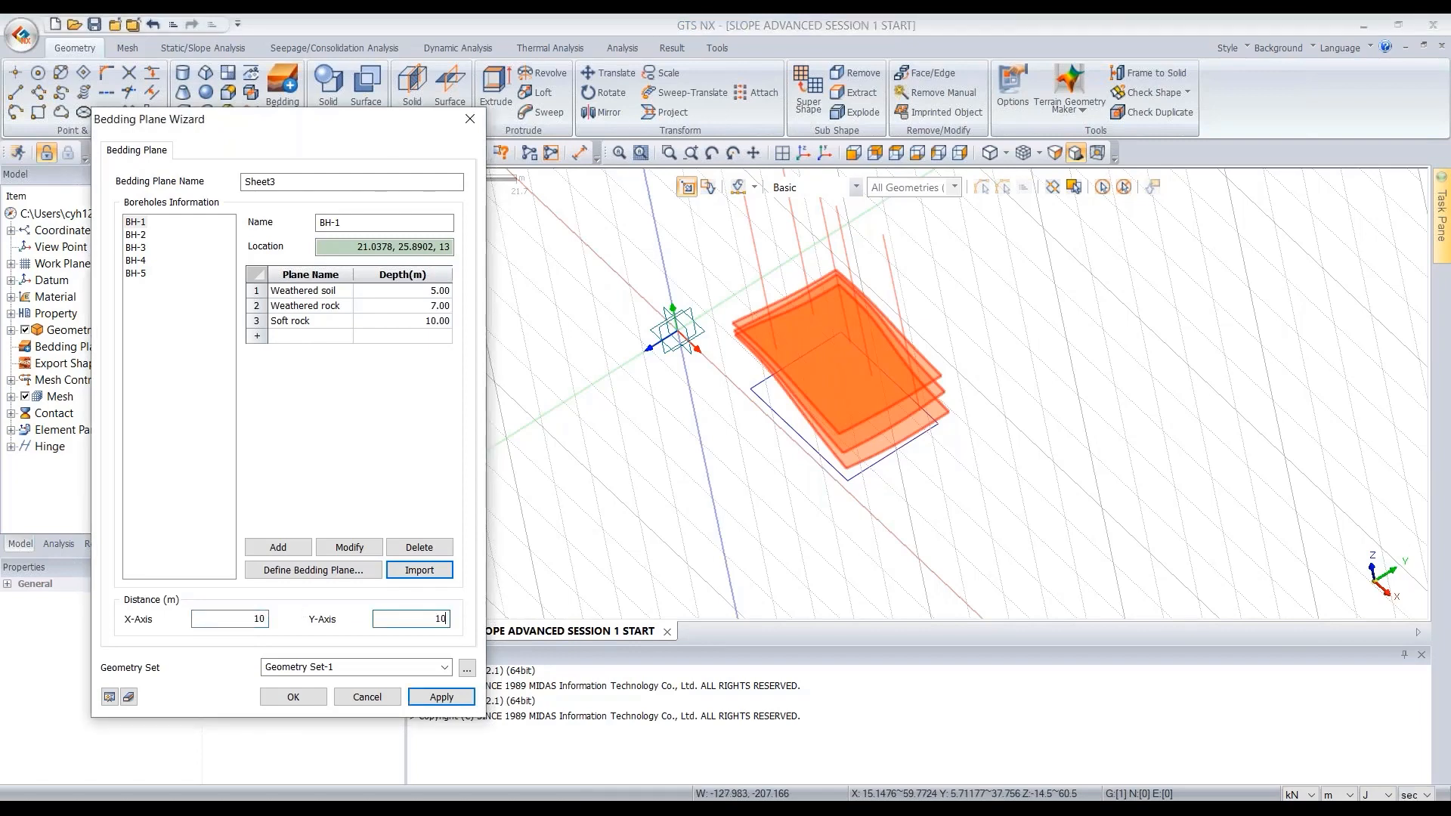
pyautogui.click(109, 697)
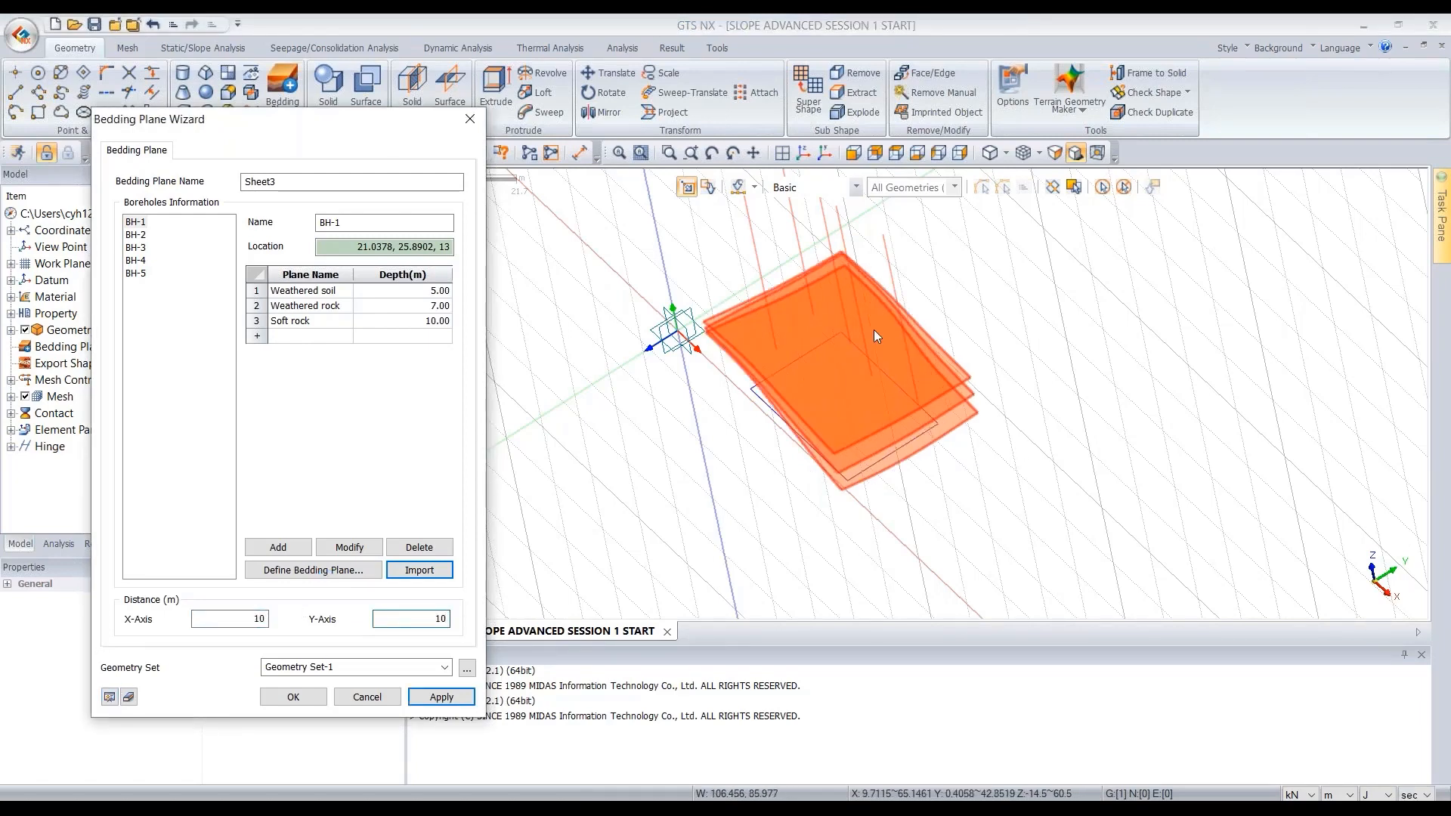
# - Set the X-Axis and Y-Axis distances back to 5 m and preview again
pyautogui.moveTo(886, 419); pyautogui.dragTo(901, 399, button='middle')
pyautogui.moveTo(249, 618); pyautogui.dragTo(298, 616)
pyautogui.write('5')
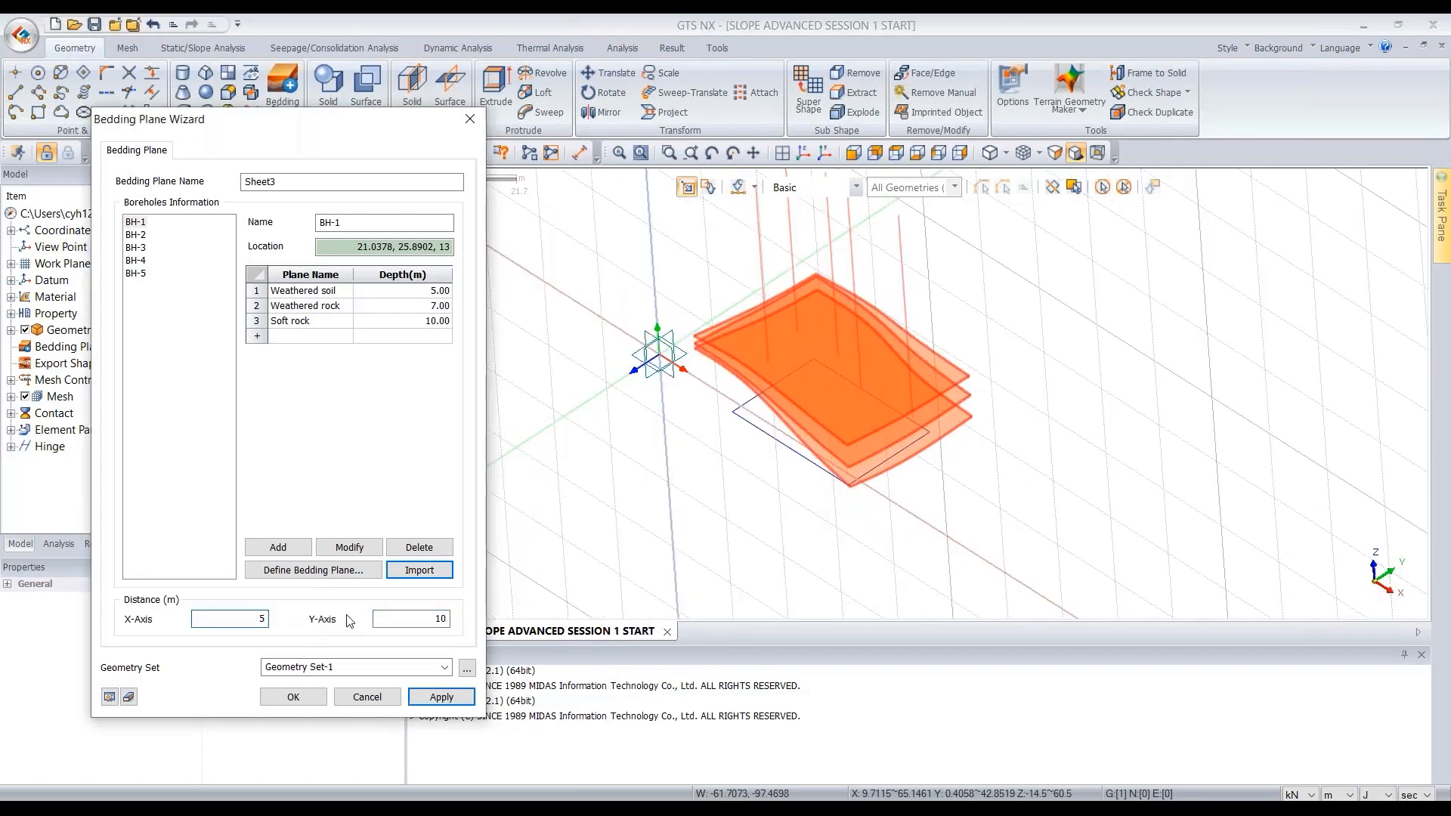
pyautogui.moveTo(416, 616); pyautogui.dragTo(465, 616)
pyautogui.write('5')
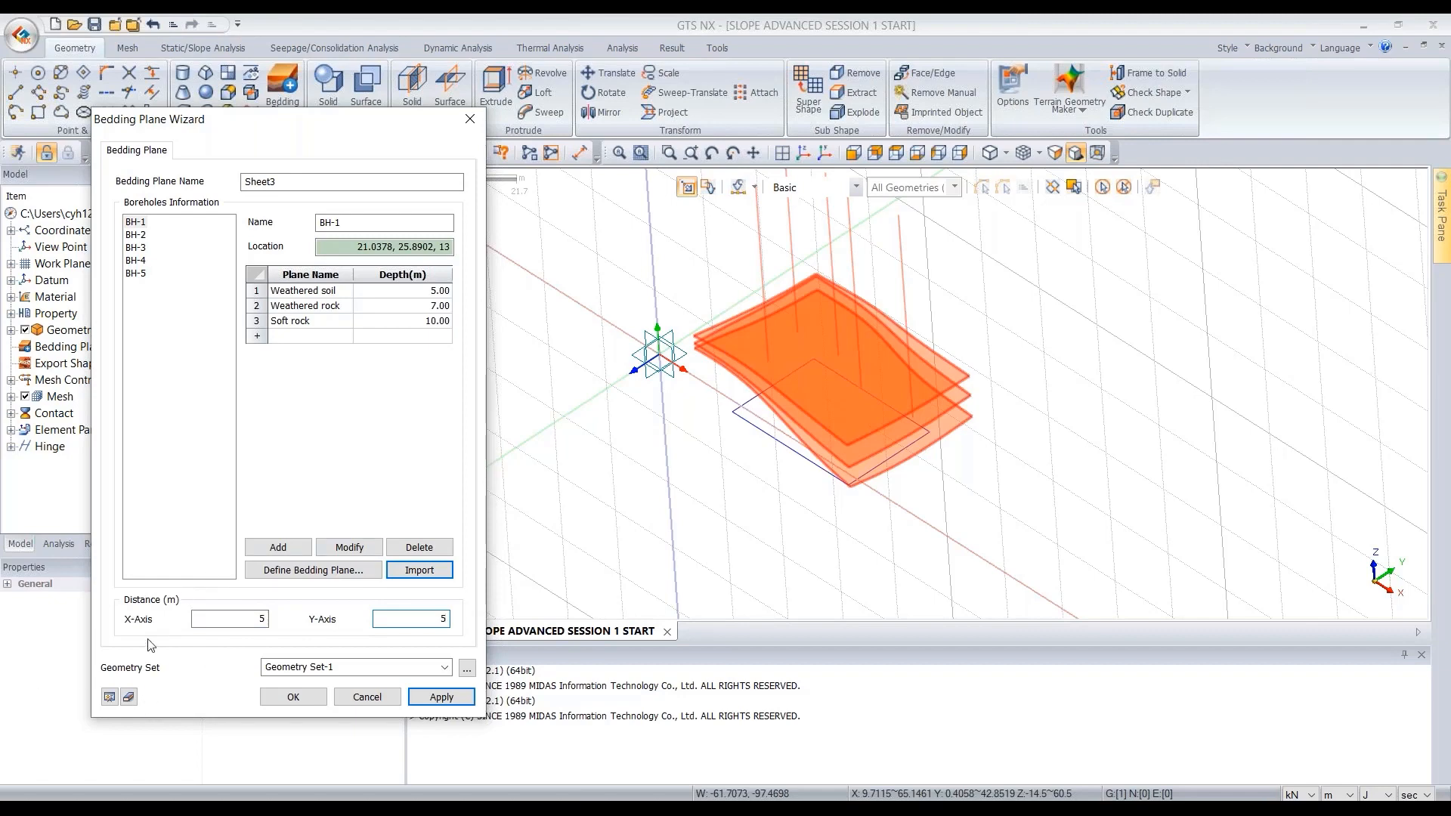
pyautogui.click(109, 698)
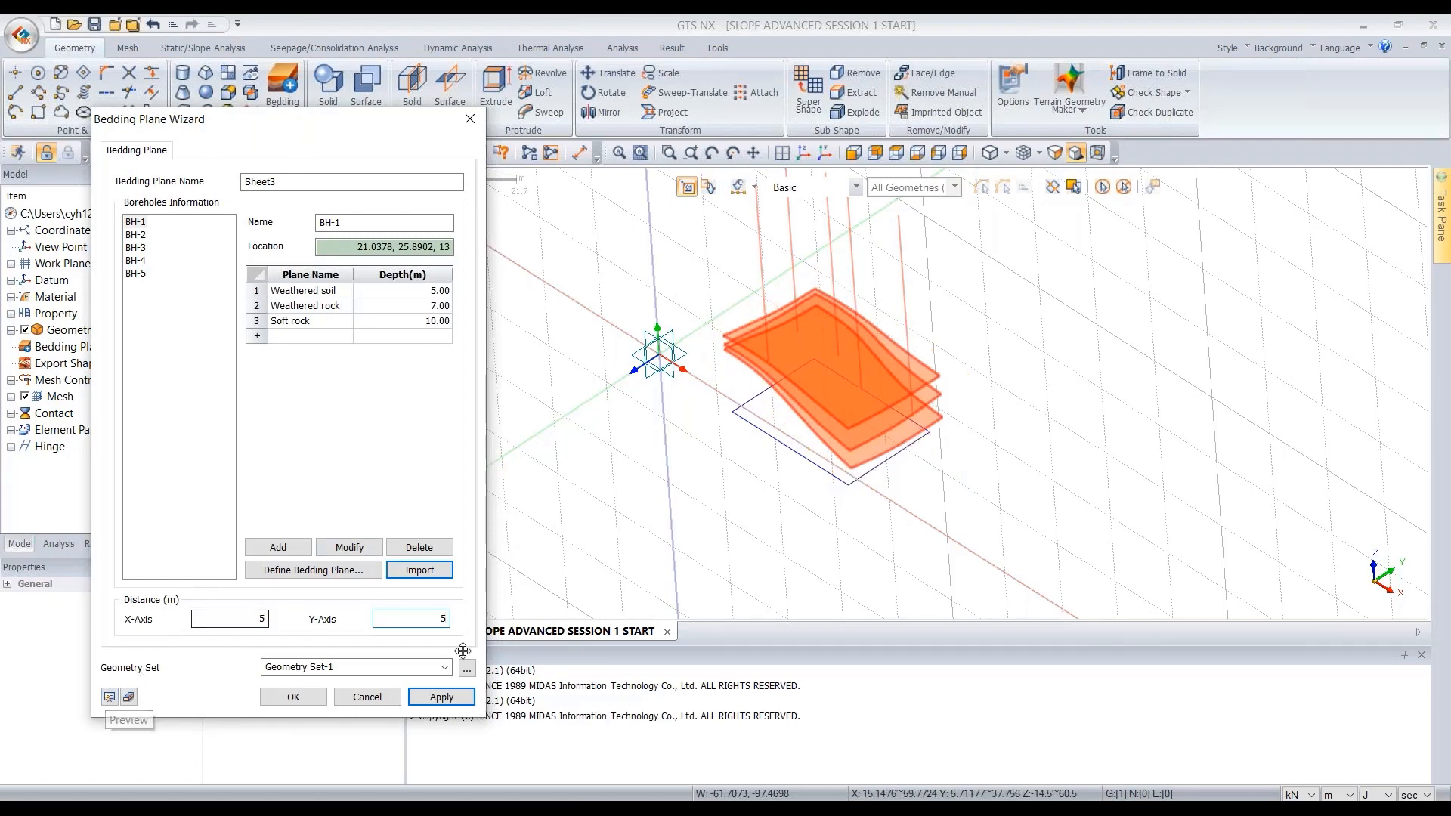
# - Create the bedding planes and inspect the resulting surfaces in the model view
pyautogui.click(294, 696)
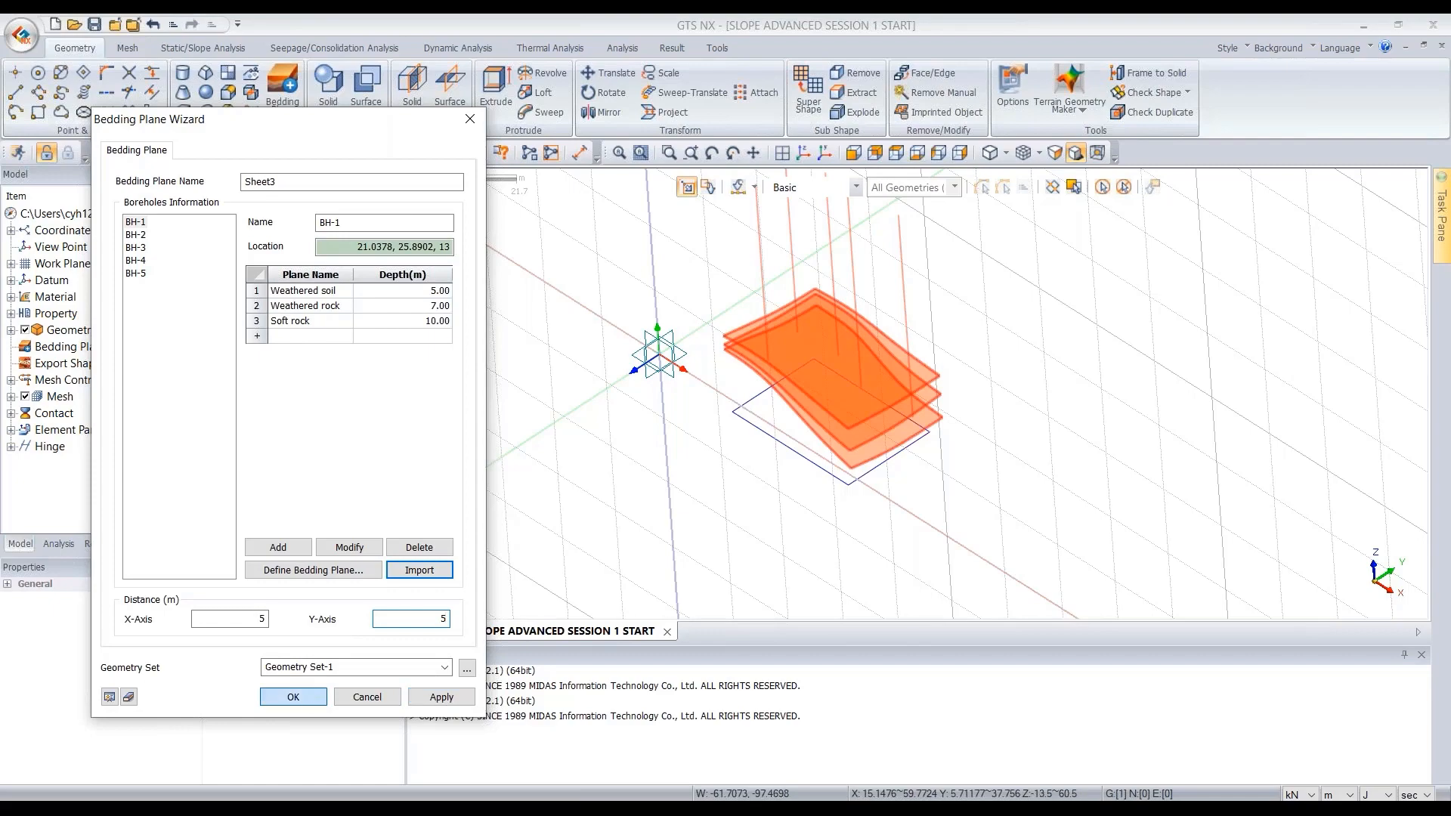
pyautogui.scroll(-3, 800, 434)
pyautogui.moveTo(800, 434); pyautogui.dragTo(851, 418, button='middle')
pyautogui.scroll(5, 860, 416)
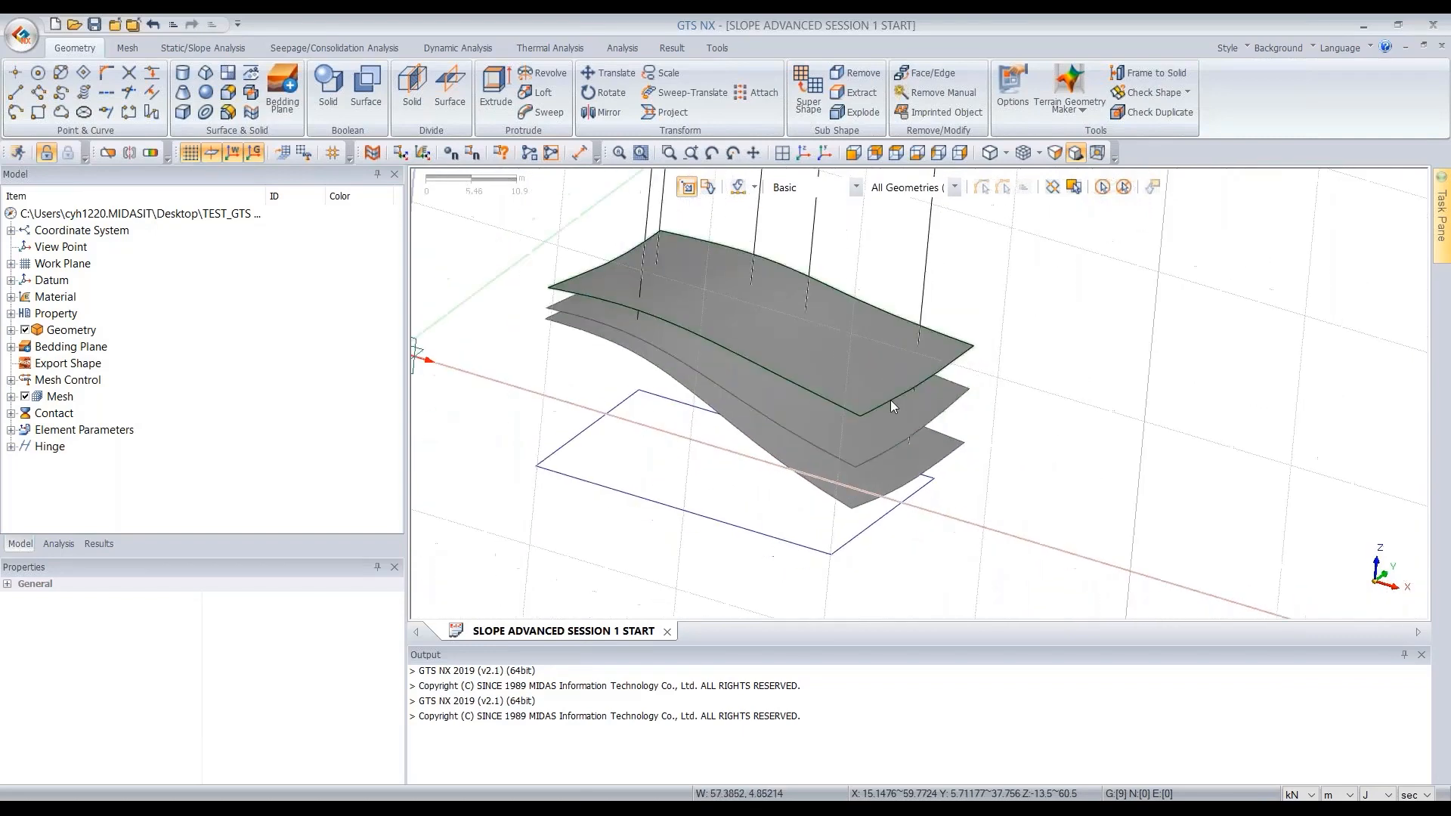
pyautogui.scroll(-2, 892, 405)
pyautogui.moveTo(819, 416); pyautogui.dragTo(785, 486, button='middle')
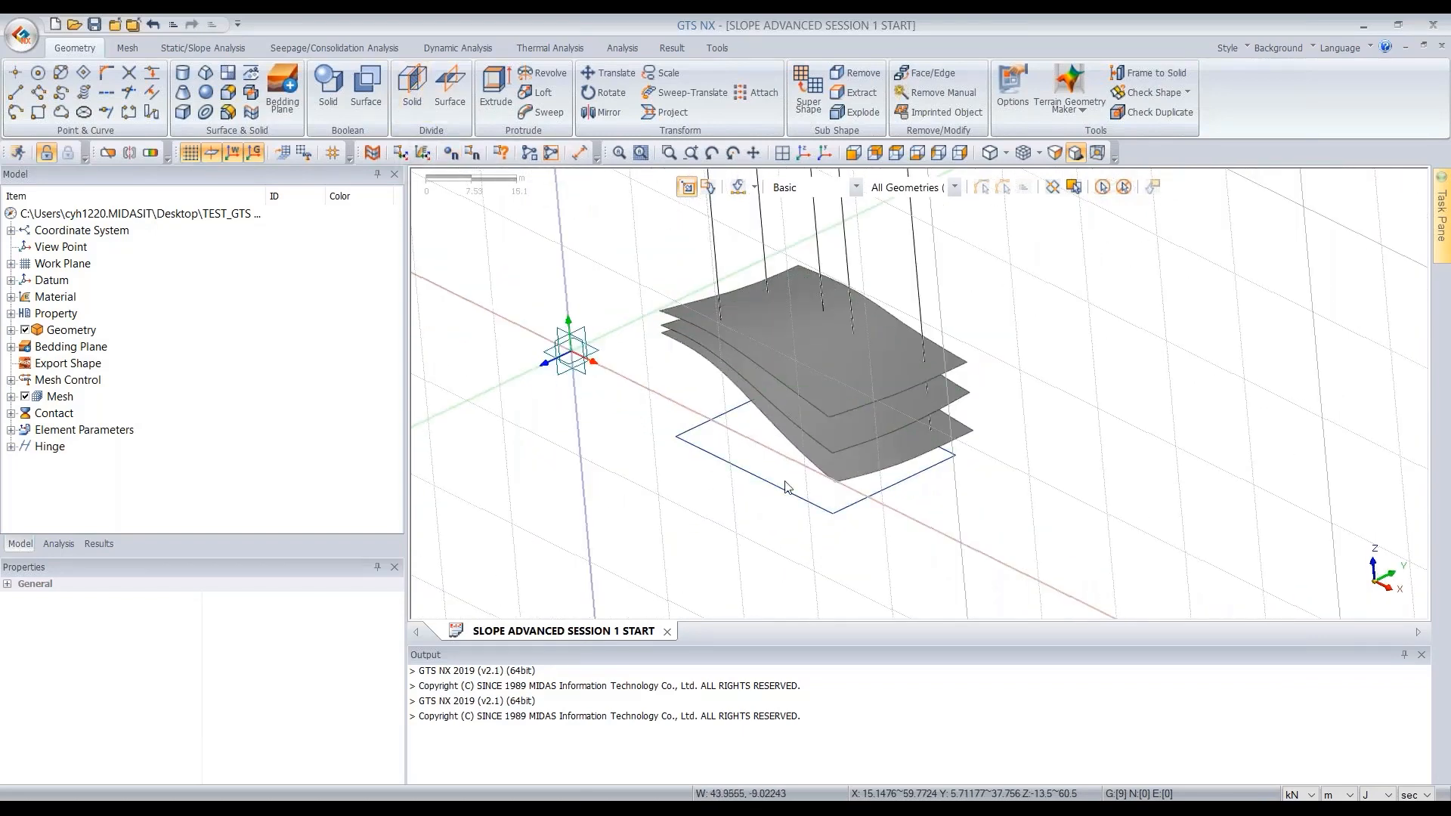
pyautogui.scroll(-1, 867, 438)
pyautogui.moveTo(868, 438); pyautogui.dragTo(813, 456, button='middle')
pyautogui.scroll(-2, 813, 458)
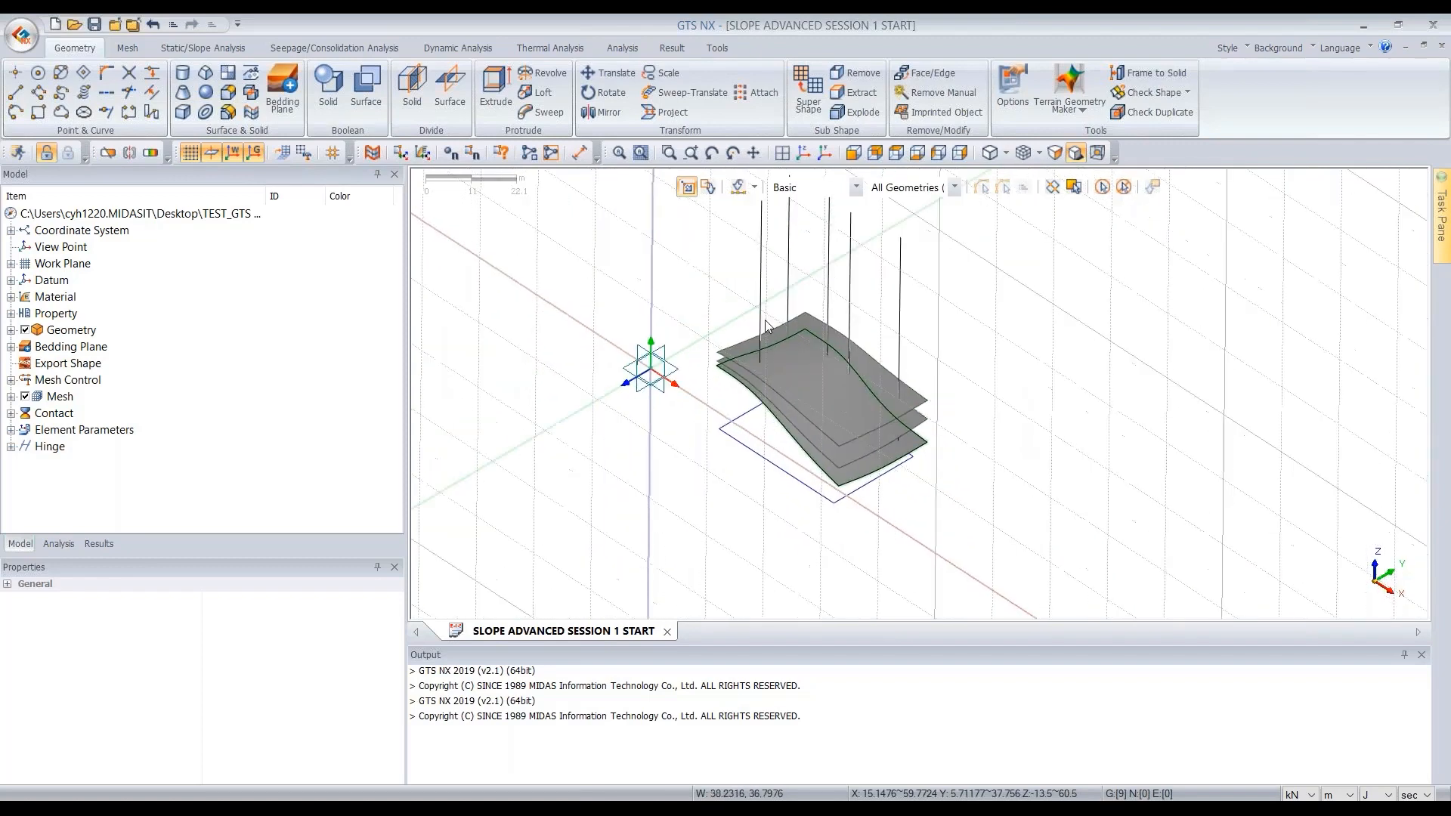
pyautogui.scroll(1, 765, 319)
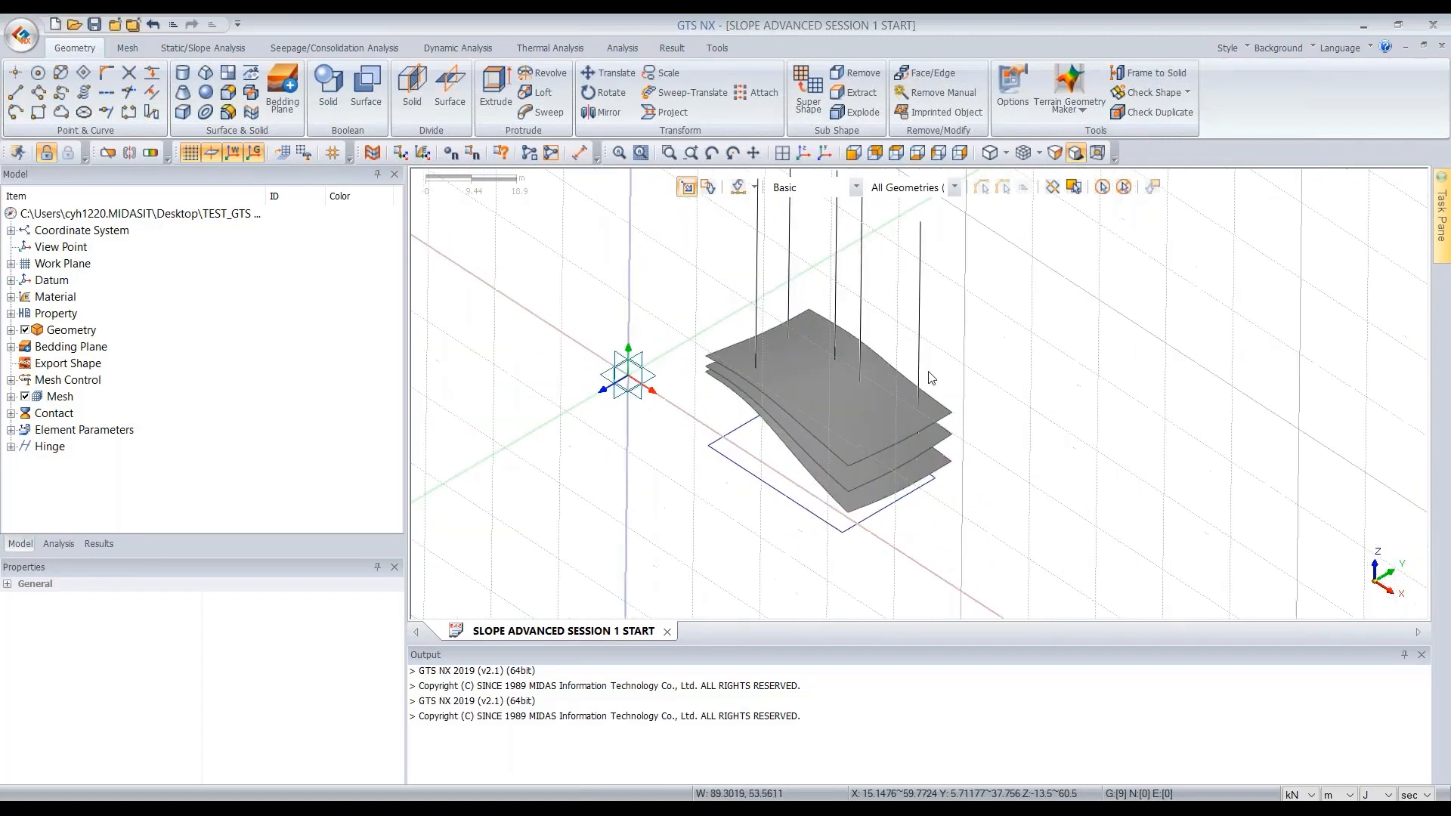
# - Run Terrain Geometry Maker and load the Boring.dxf file into the AutoCAD DXF import dialog
pyautogui.click(1069, 107)
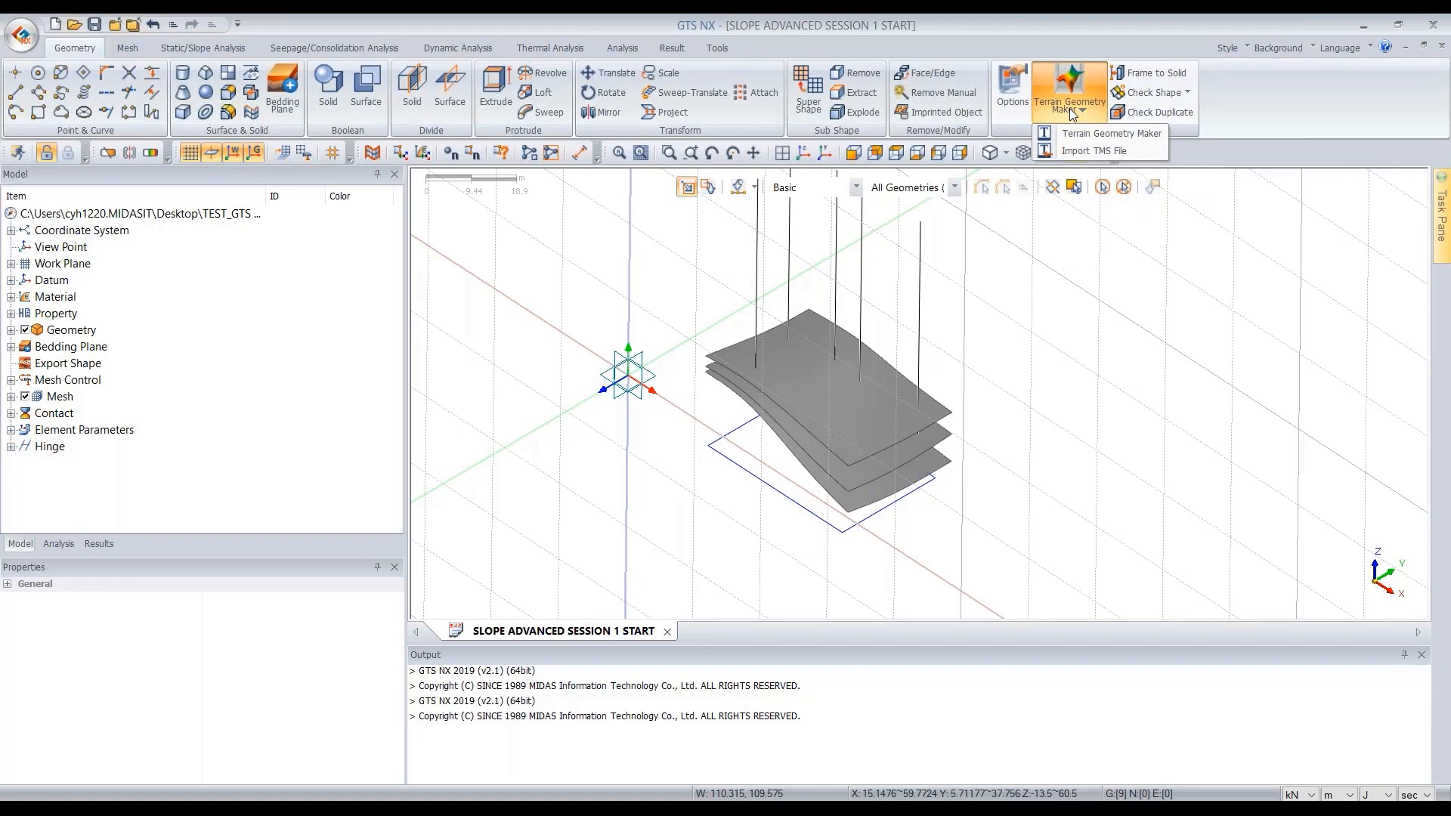
pyautogui.click(1111, 133)
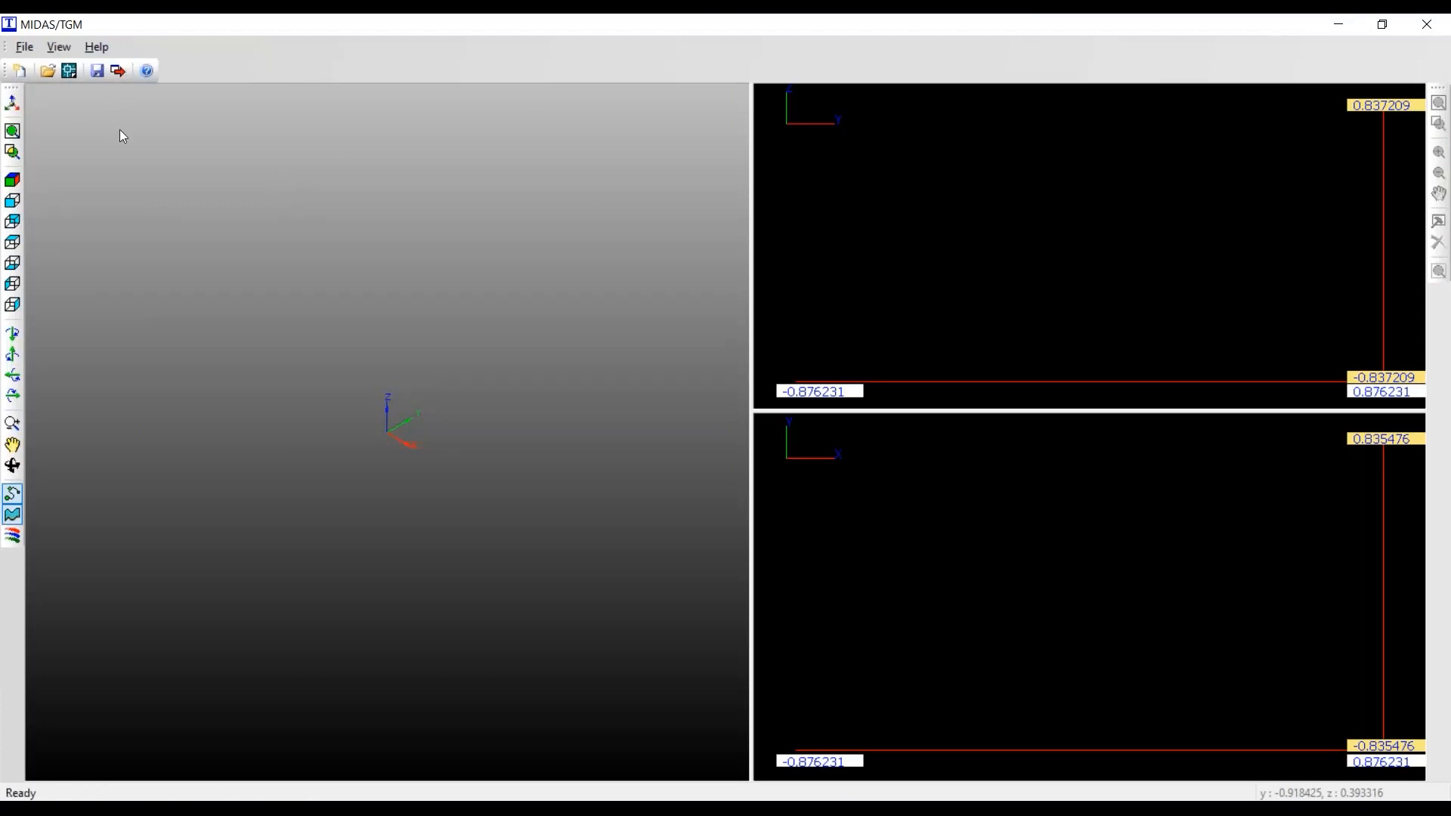
pyautogui.click(73, 77)
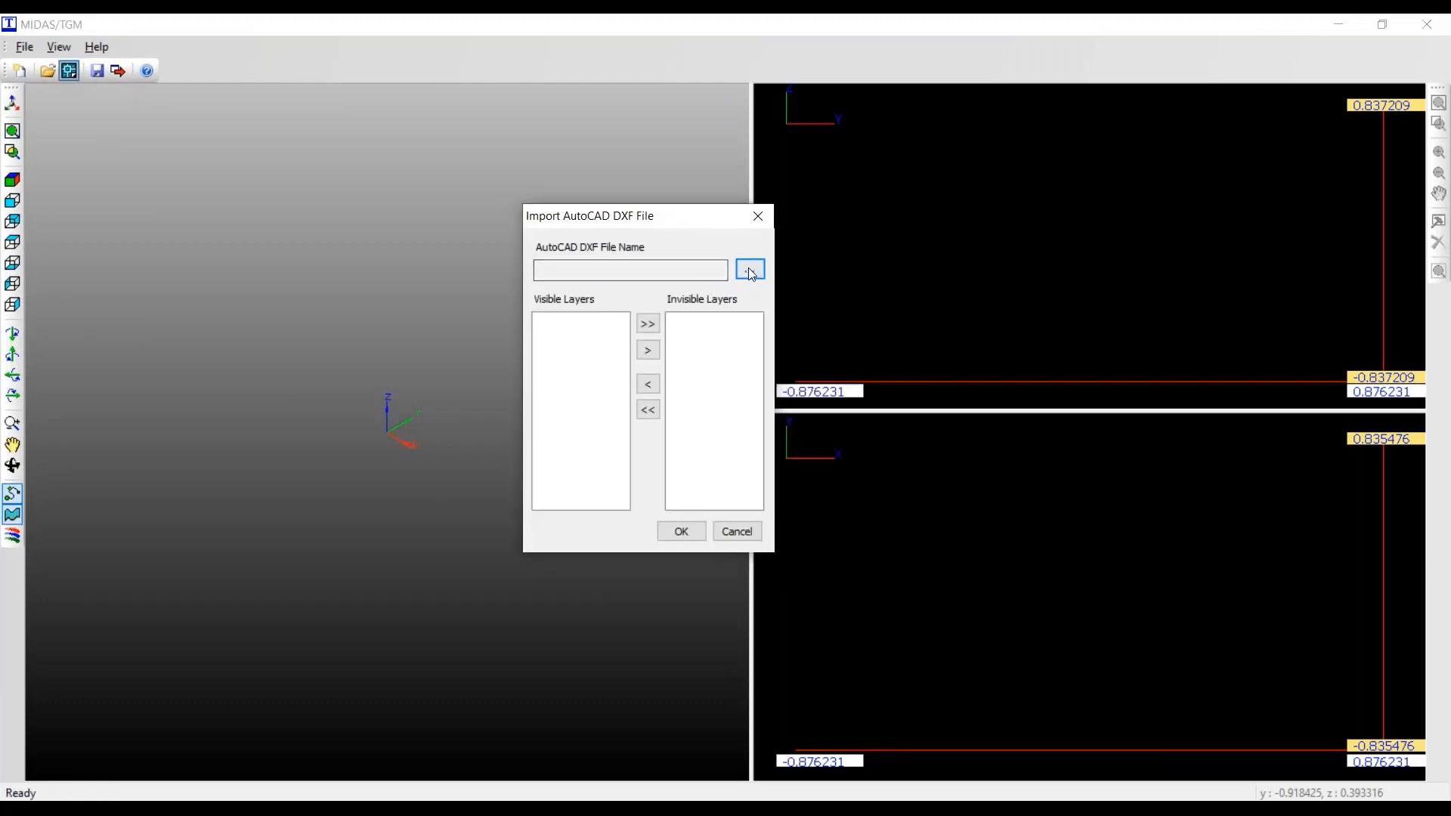
pyautogui.click(755, 271)
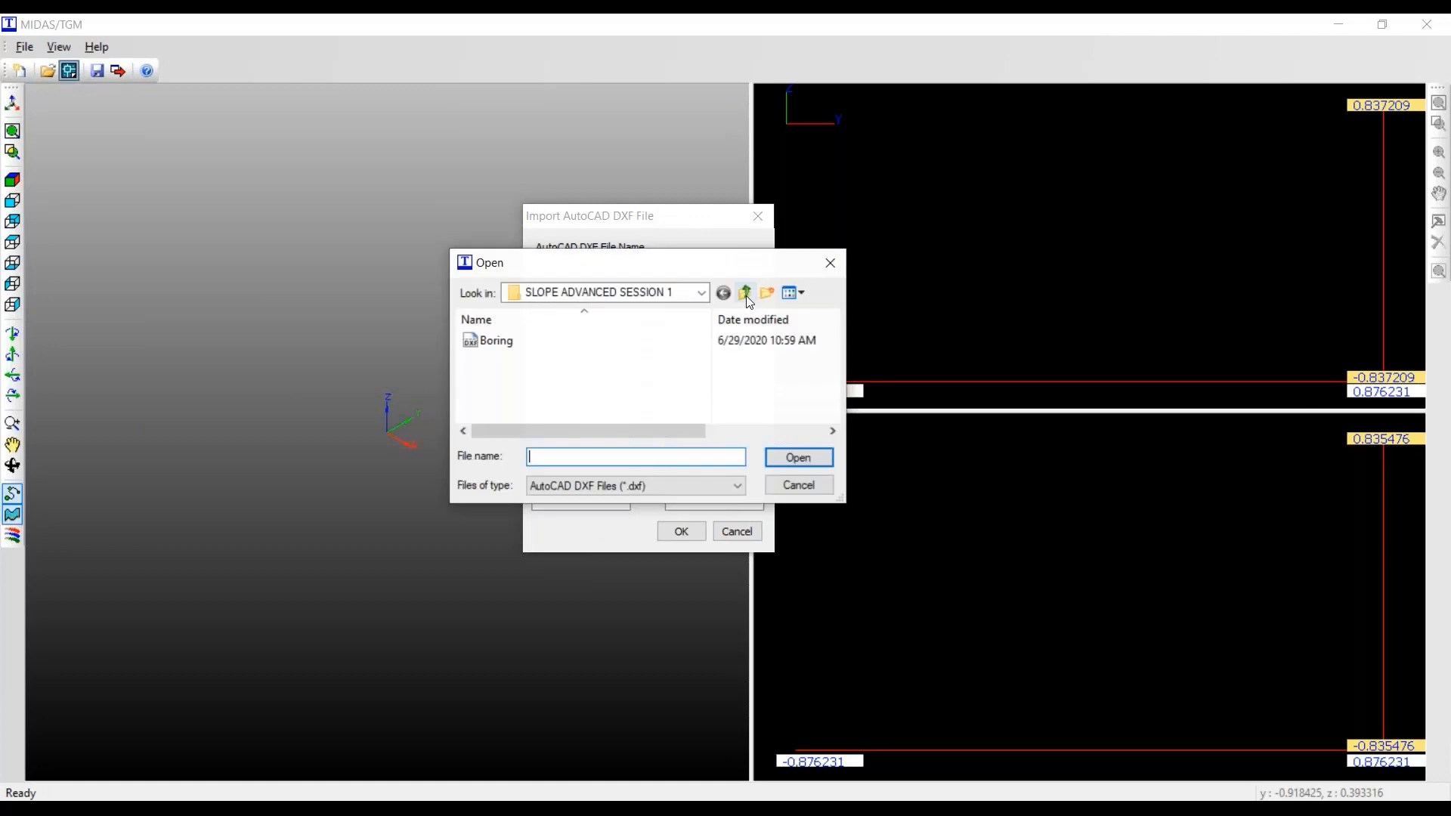
pyautogui.moveTo(635, 271); pyautogui.dragTo(796, 251)
pyautogui.click(666, 321)
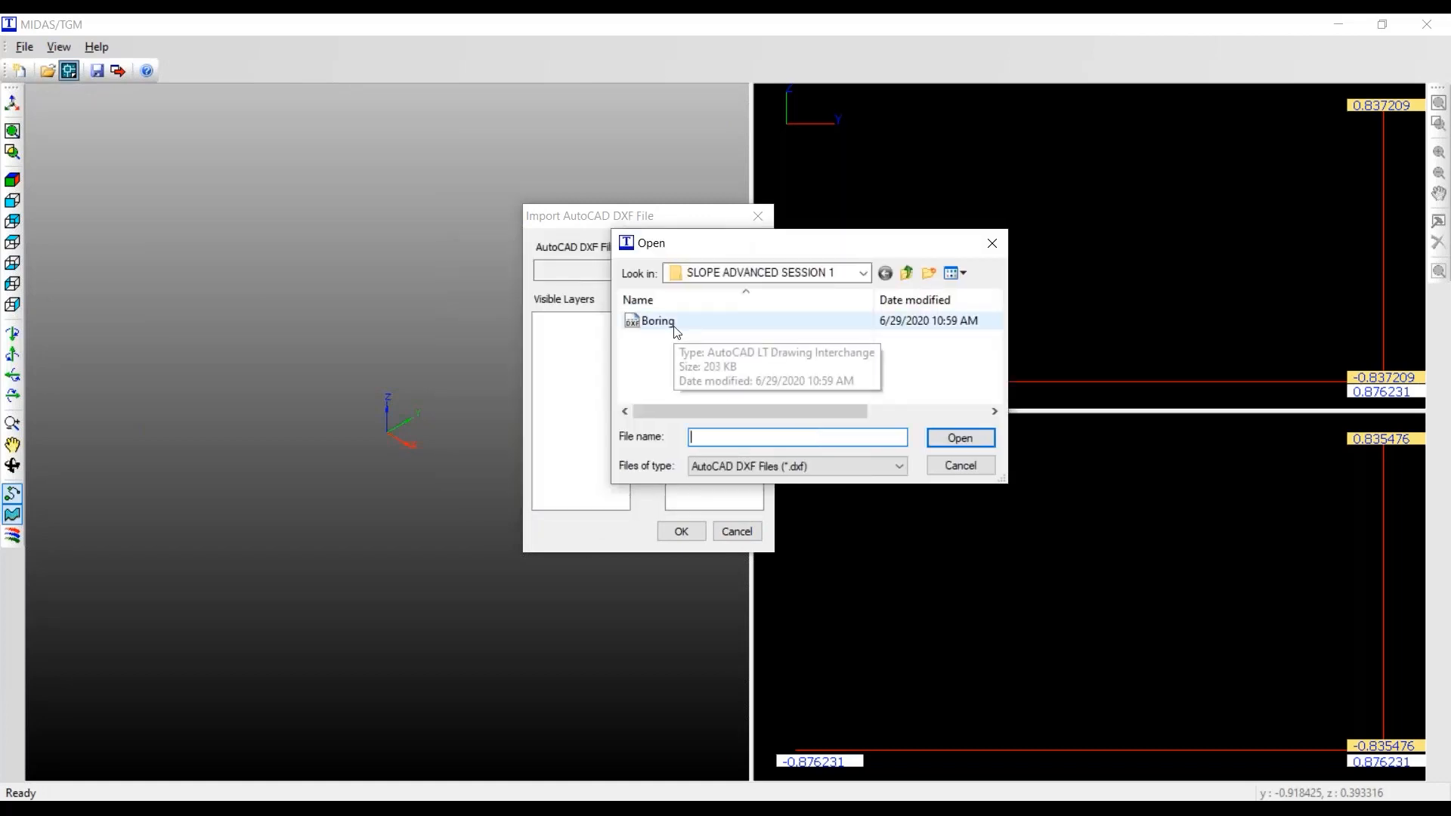
pyautogui.click(960, 438)
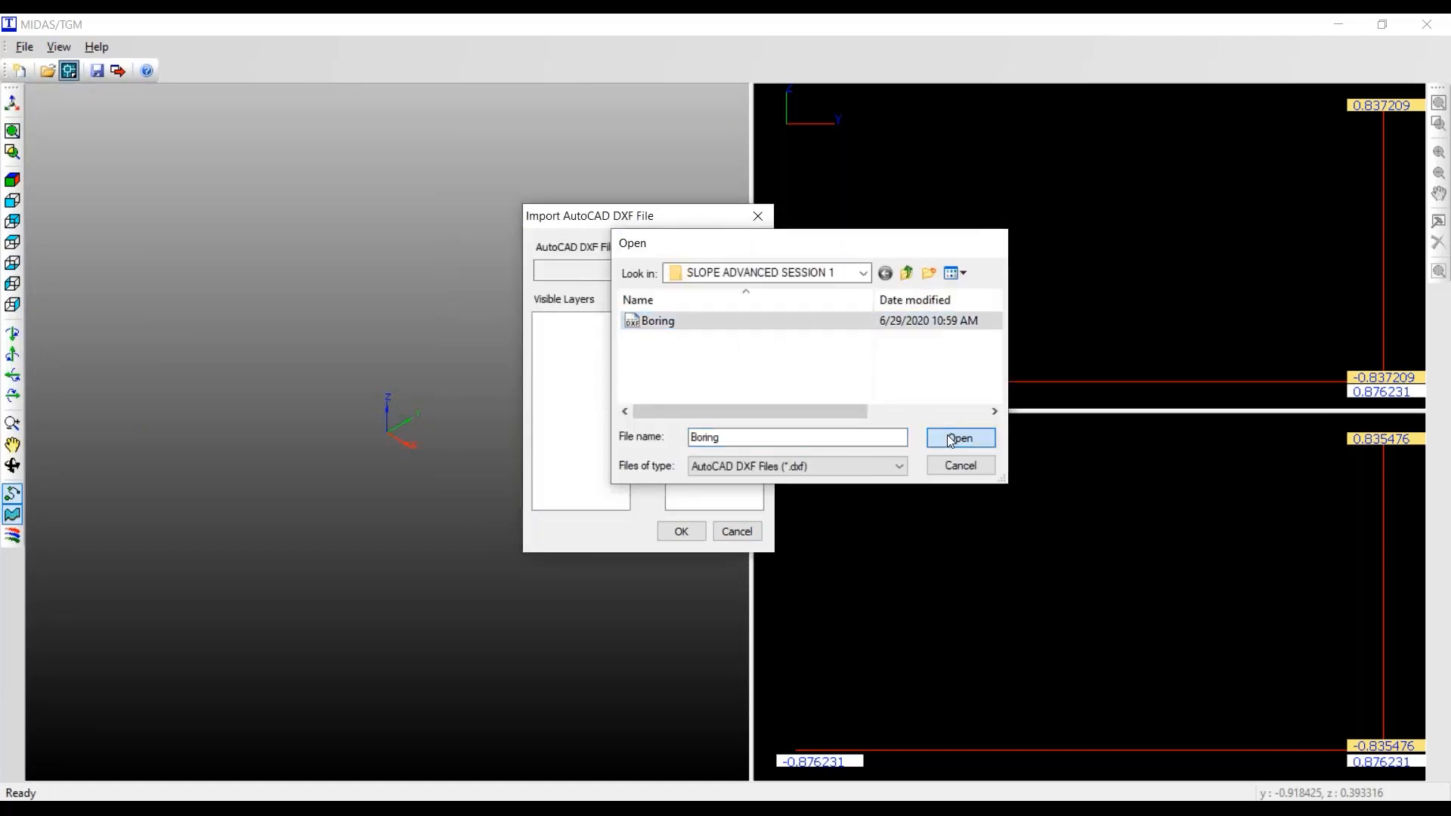
# - Import the DXF with only layers 7114 and 7111 visible, hiding layers 0, boring and farmland
pyautogui.click(538, 321)
pyautogui.click(648, 324)
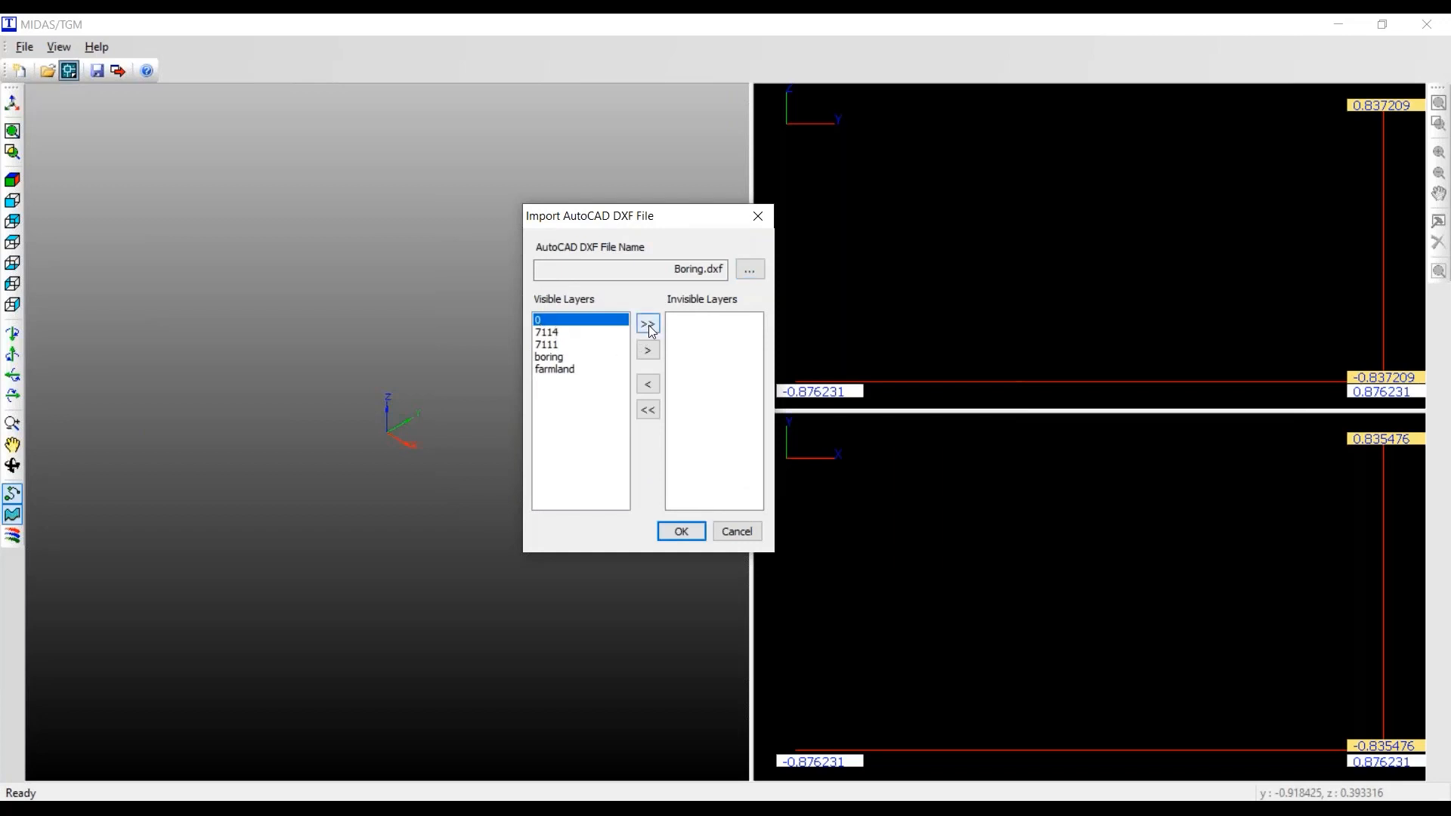
pyautogui.click(680, 333)
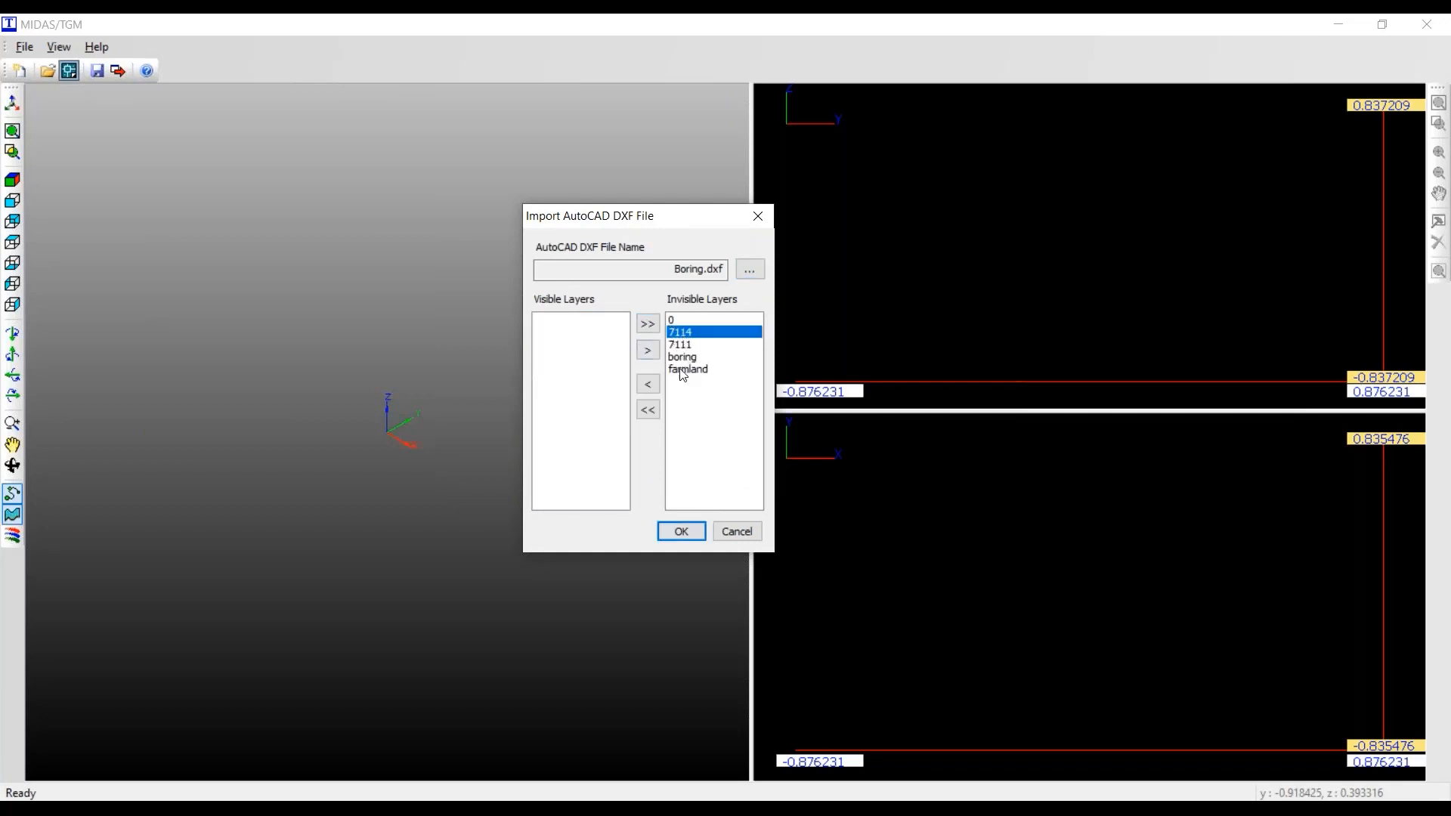
pyautogui.click(683, 346)
pyautogui.click(682, 335)
pyautogui.click(683, 346)
pyautogui.click(683, 335)
pyautogui.click(685, 347)
pyautogui.click(683, 334)
pyautogui.click(648, 384)
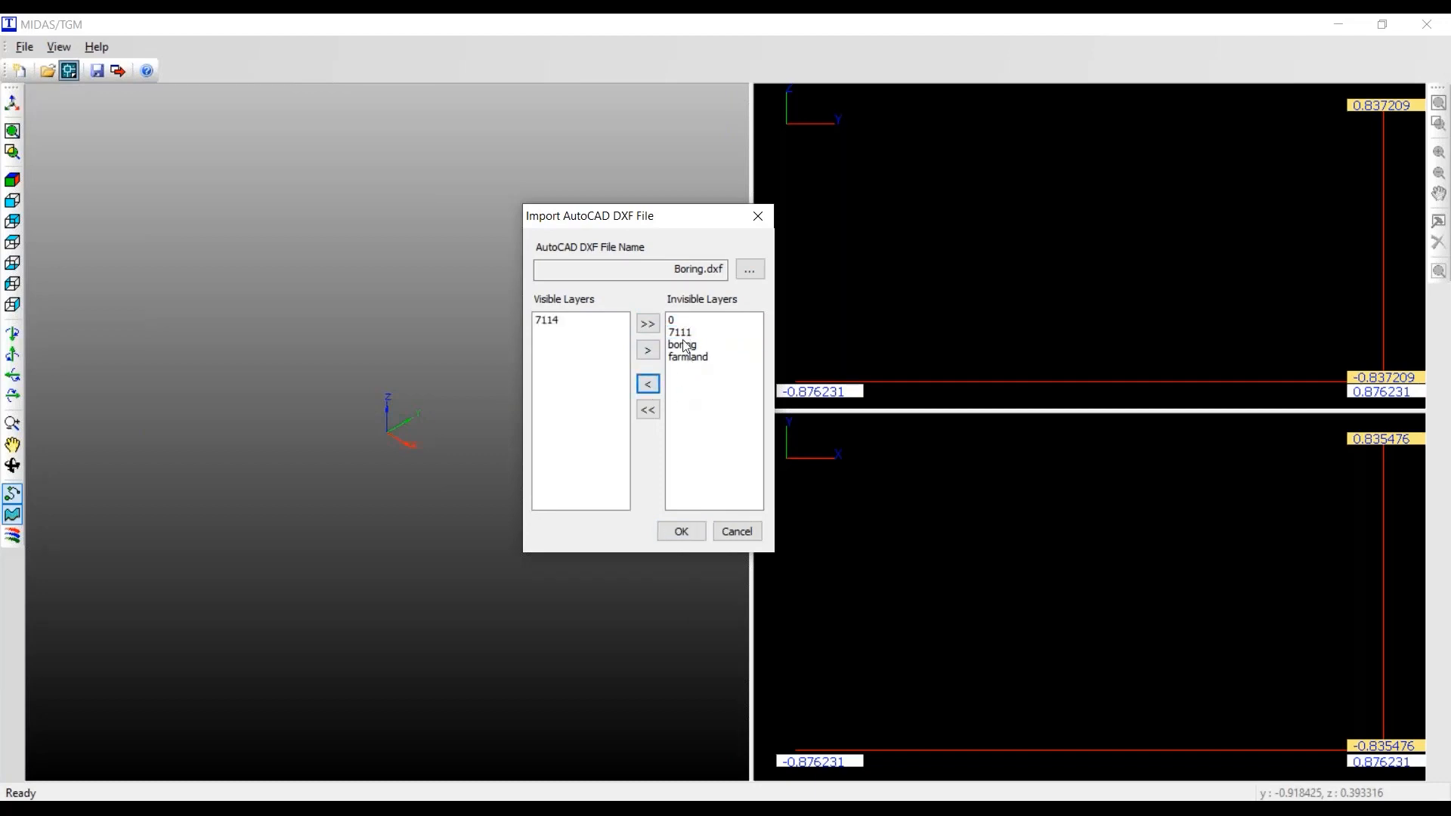
pyautogui.click(681, 335)
pyautogui.click(649, 386)
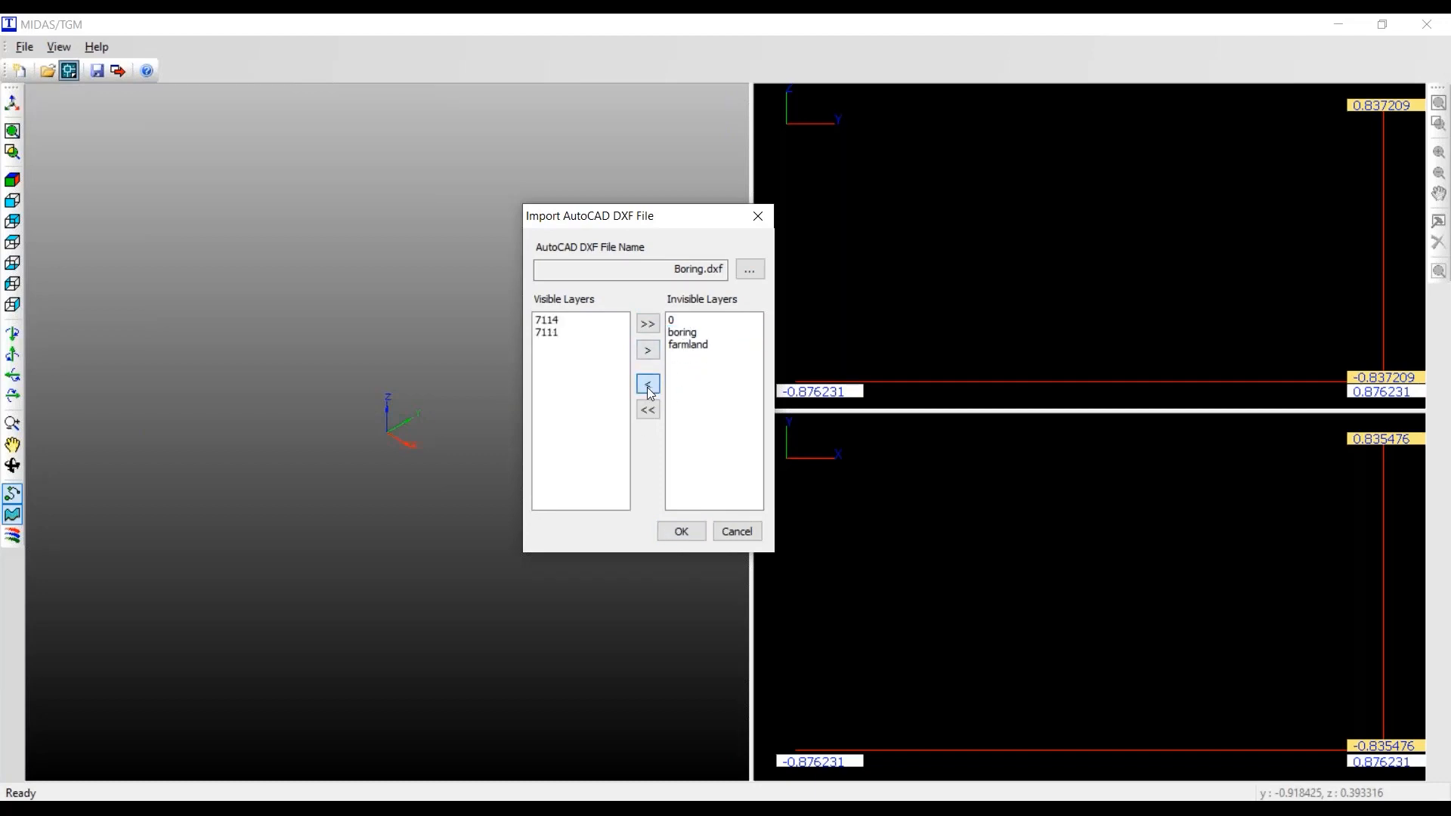
pyautogui.click(682, 532)
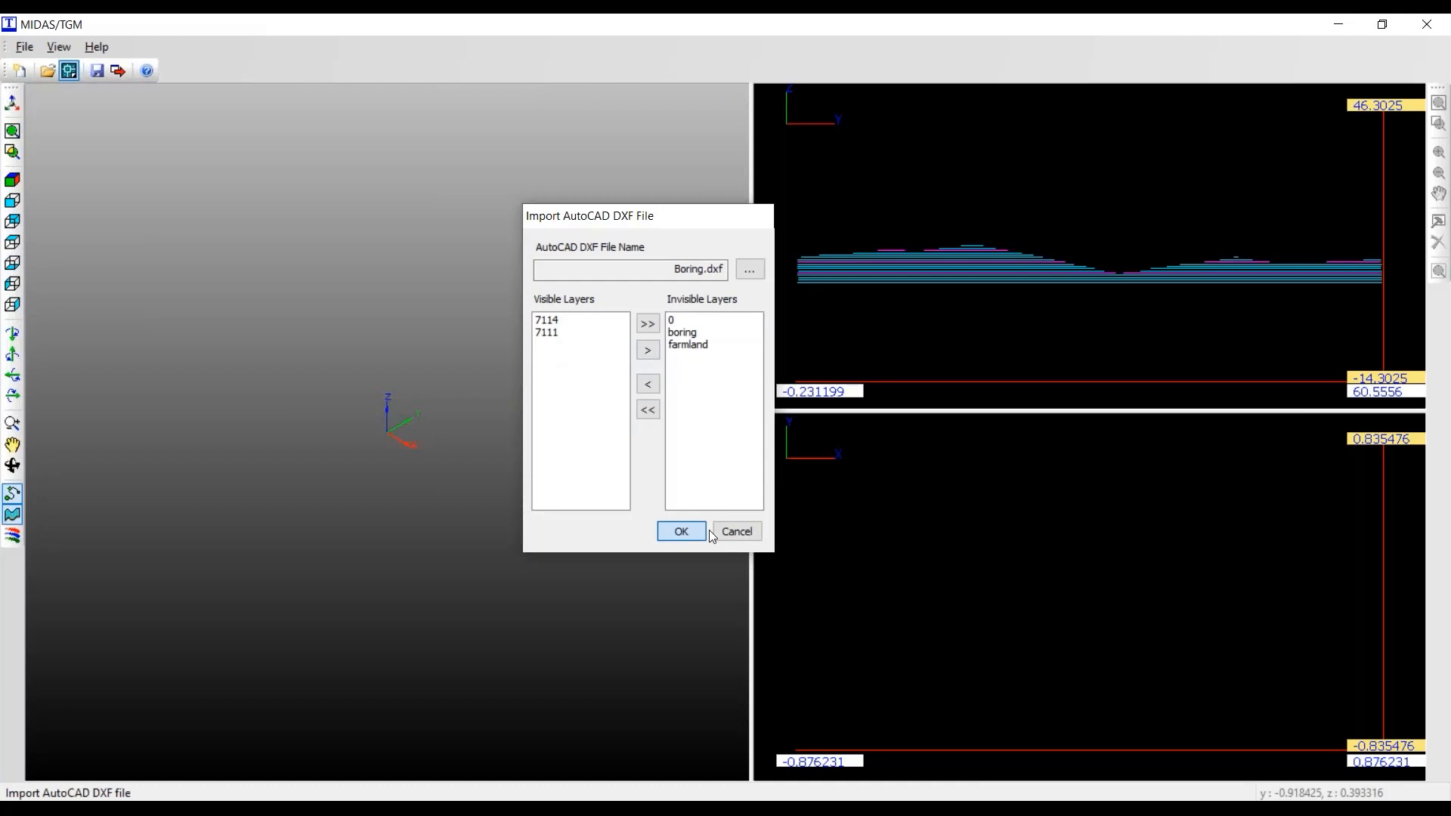
# - Open Terrain Geometry and select all the imported contour lines as base contours
pyautogui.scroll(2, 1009, 540)
pyautogui.scroll(-2, 1025, 540)
pyautogui.scroll(1, 939, 534)
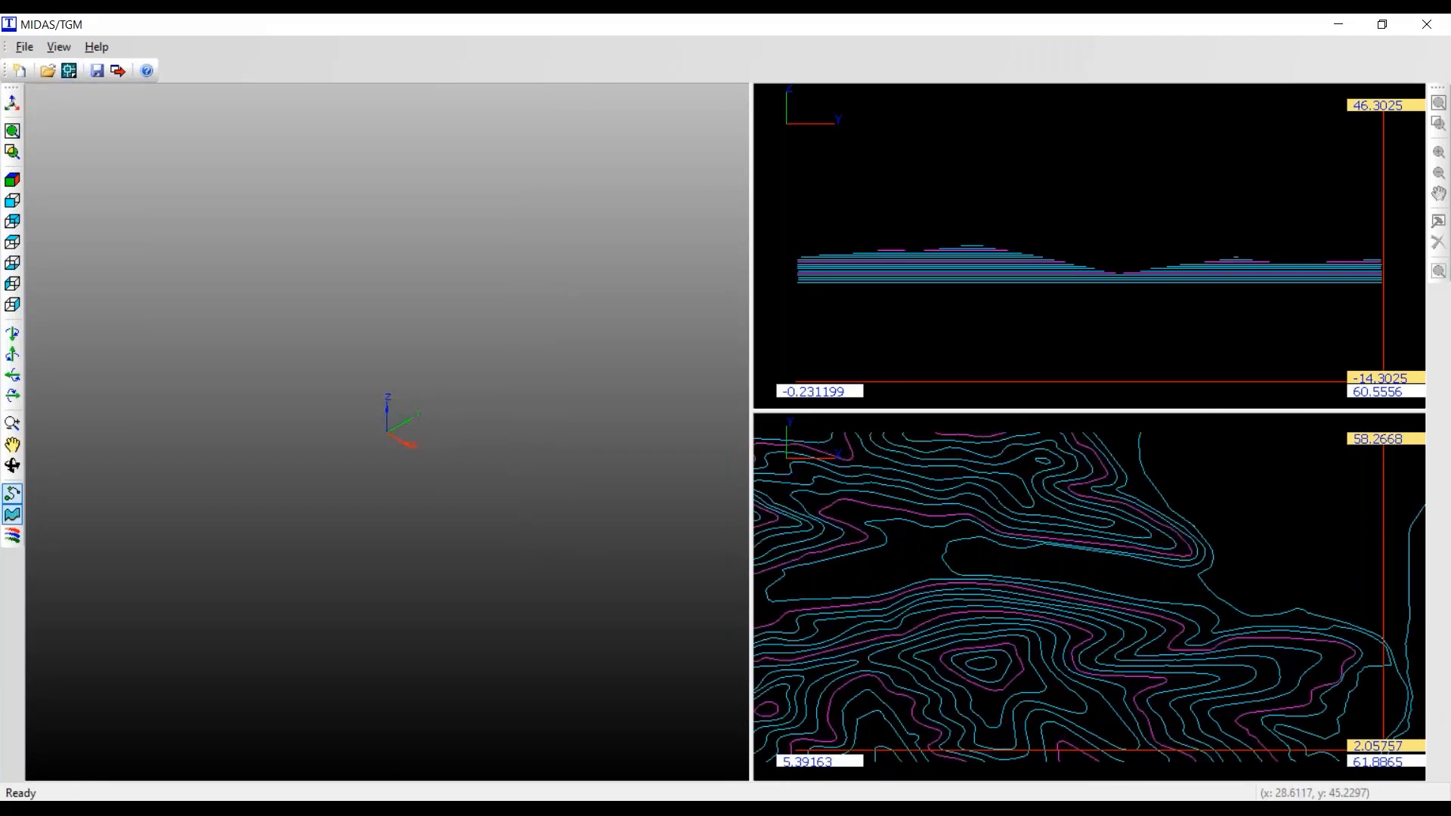
pyautogui.scroll(-2, 939, 534)
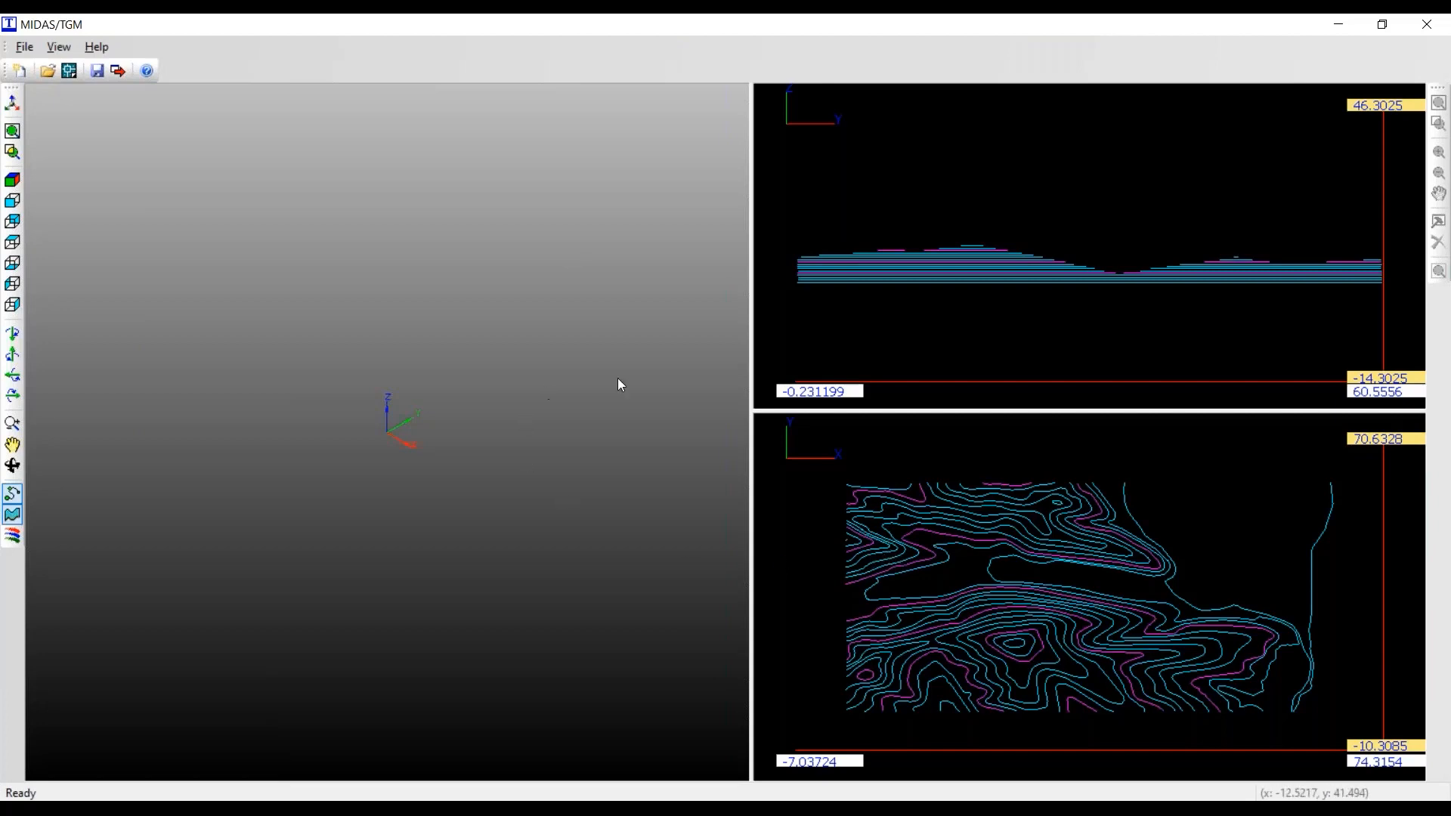
pyautogui.click(812, 540)
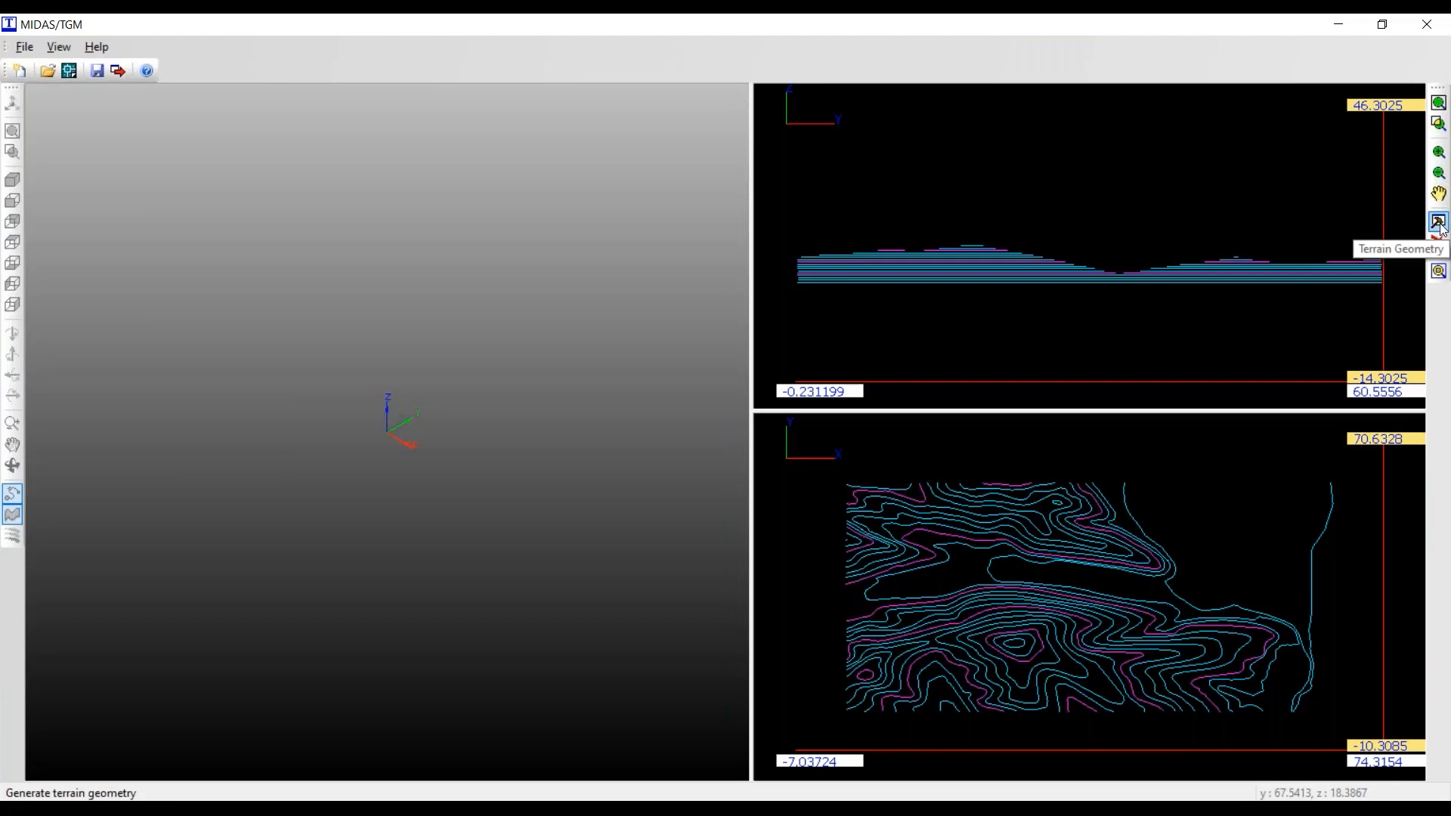
pyautogui.click(1439, 224)
pyautogui.moveTo(893, 429); pyautogui.dragTo(566, 227)
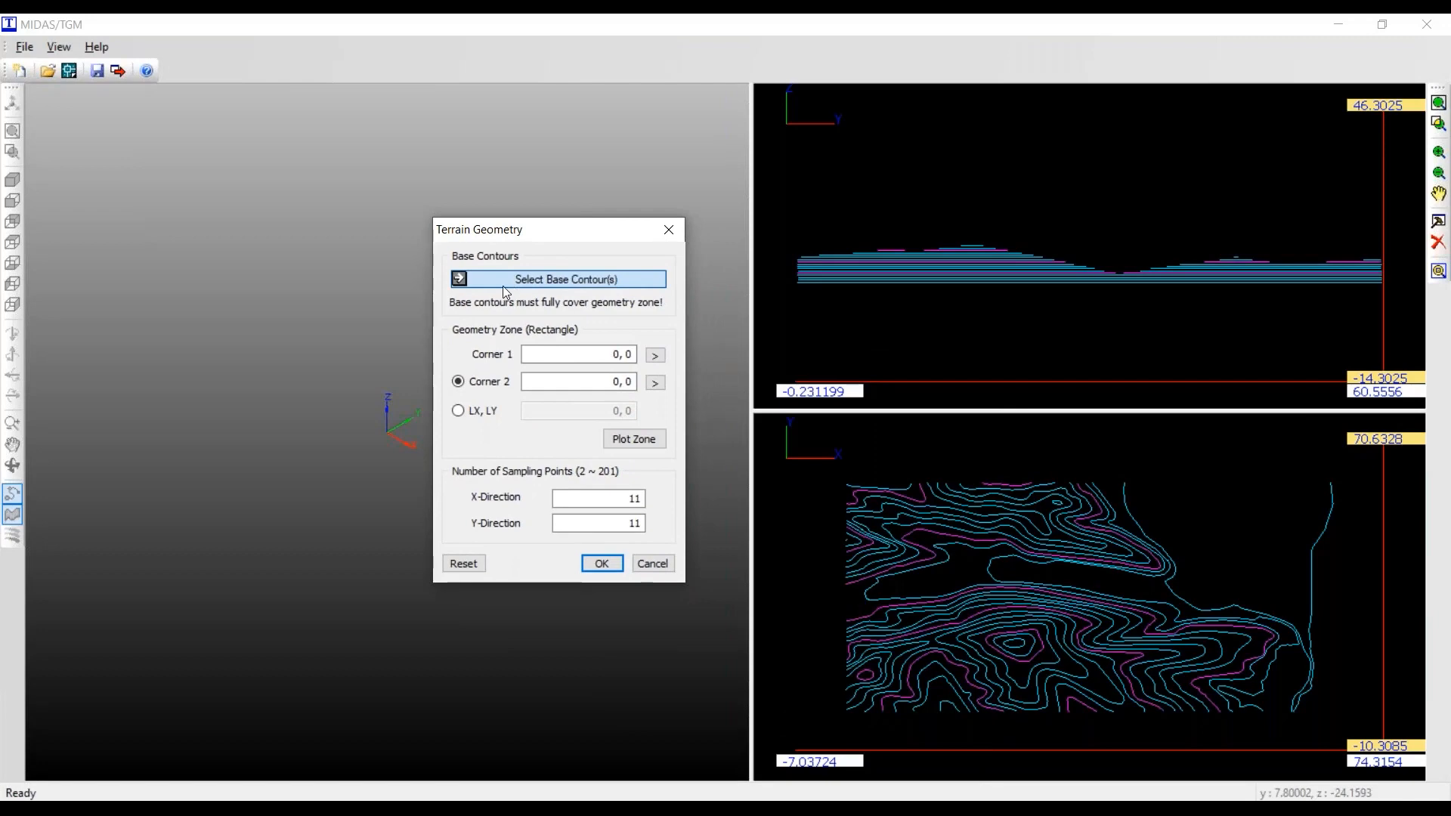
pyautogui.click(575, 287)
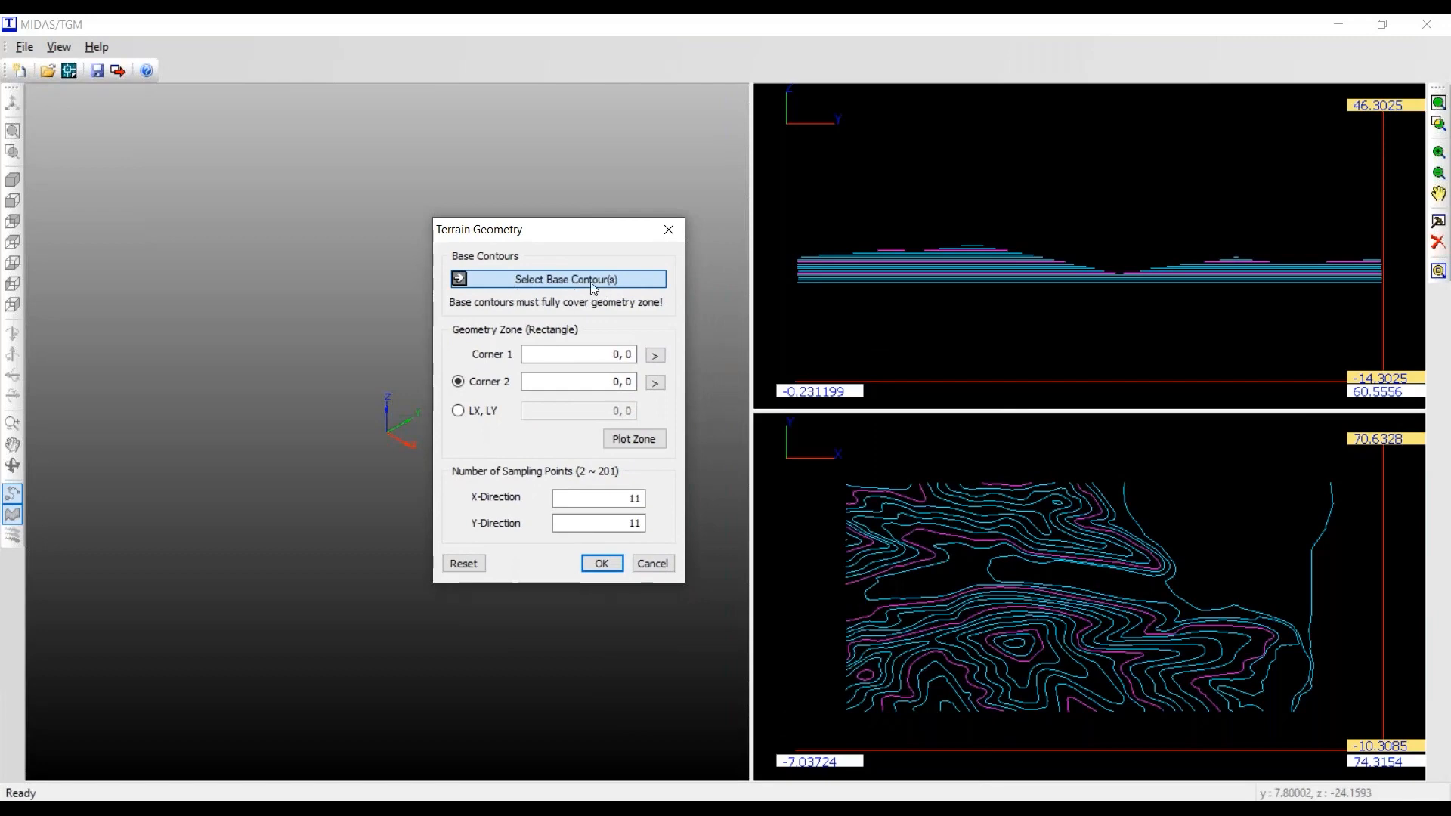
pyautogui.click(813, 454)
pyautogui.moveTo(813, 454); pyautogui.dragTo(1398, 769)
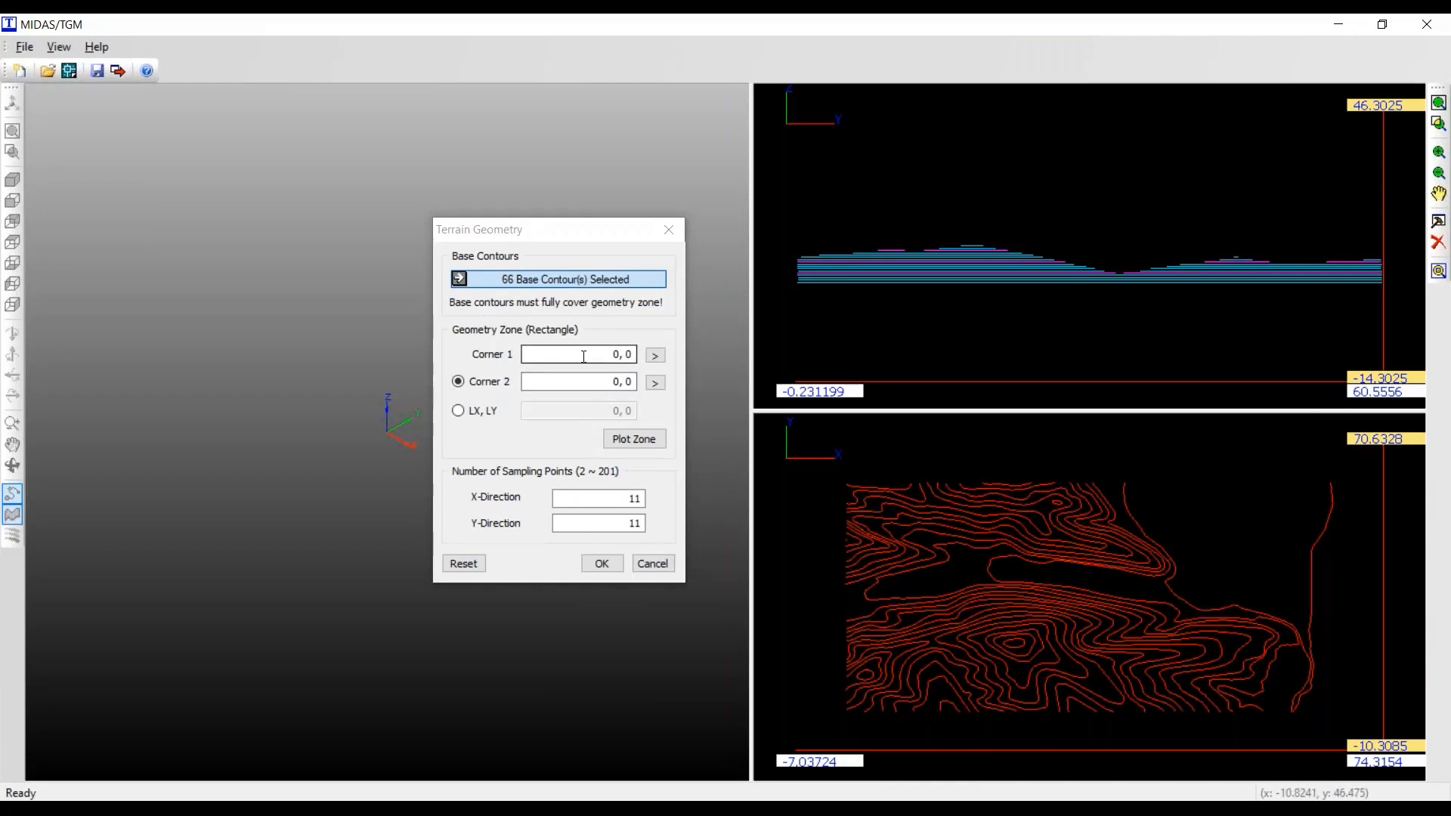
pyautogui.click(198, 810)
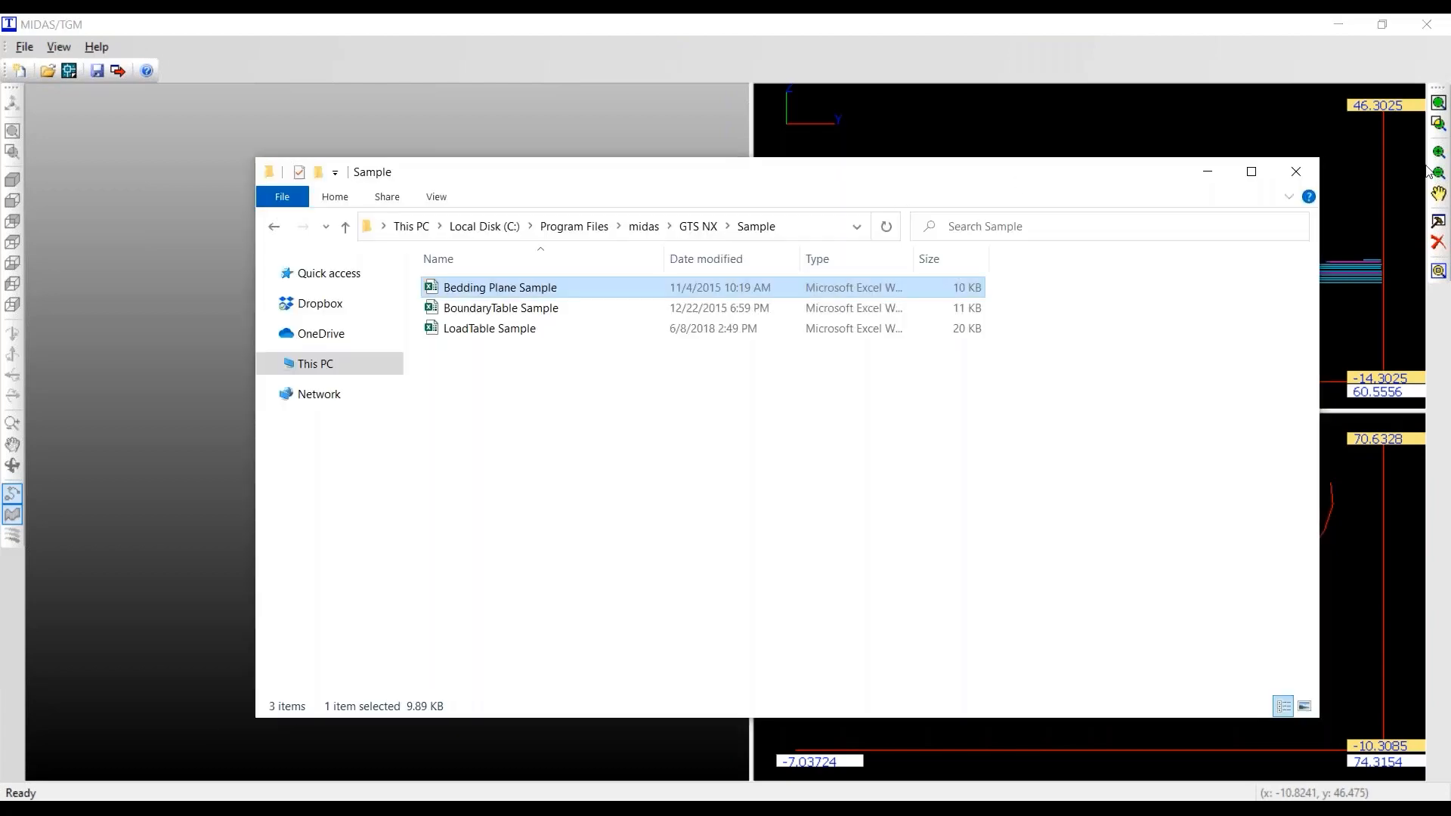
pyautogui.moveTo(1180, 172); pyautogui.dragTo(1450, 162)
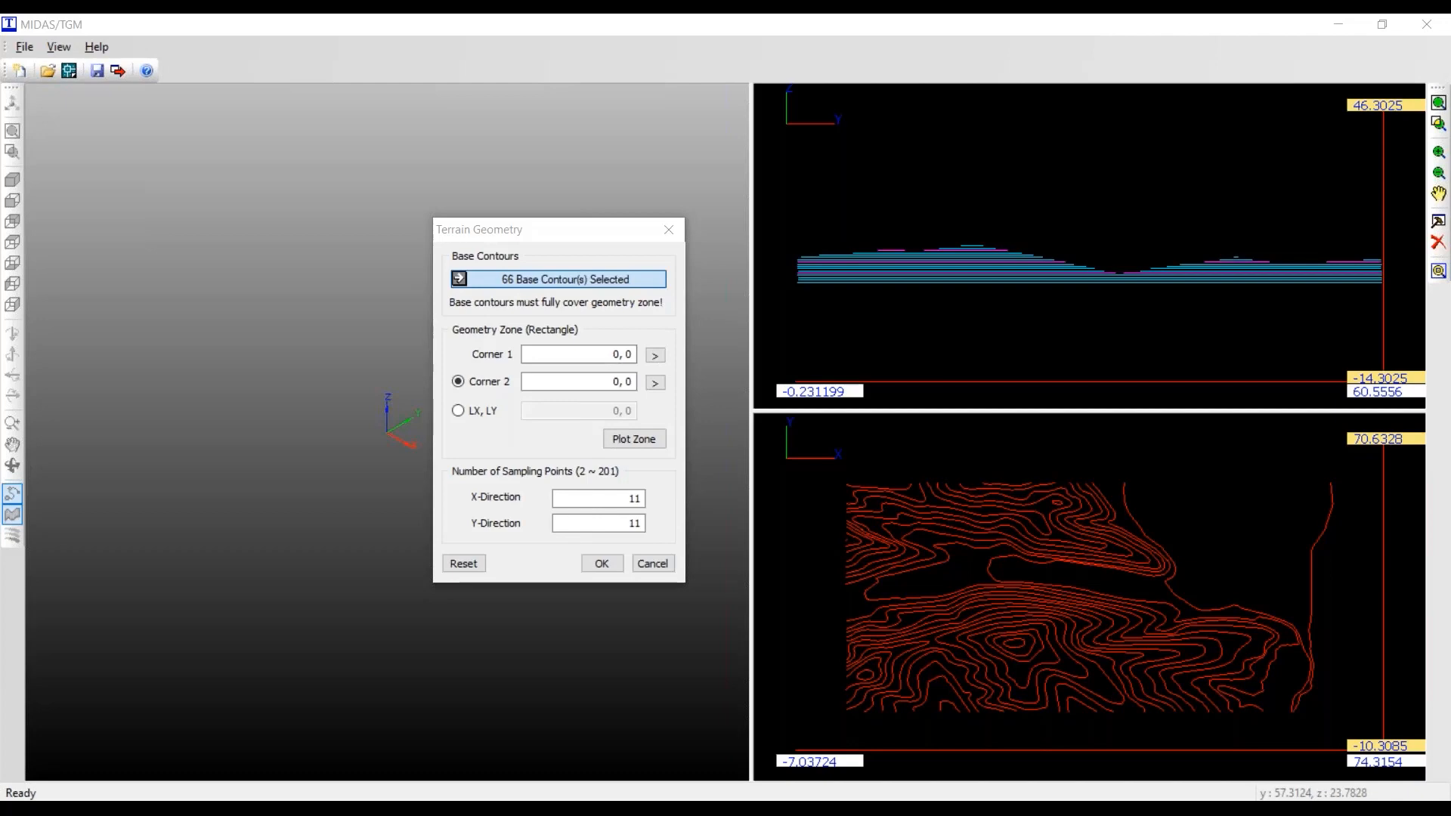
pyautogui.hotkey('alt', 'Tab')
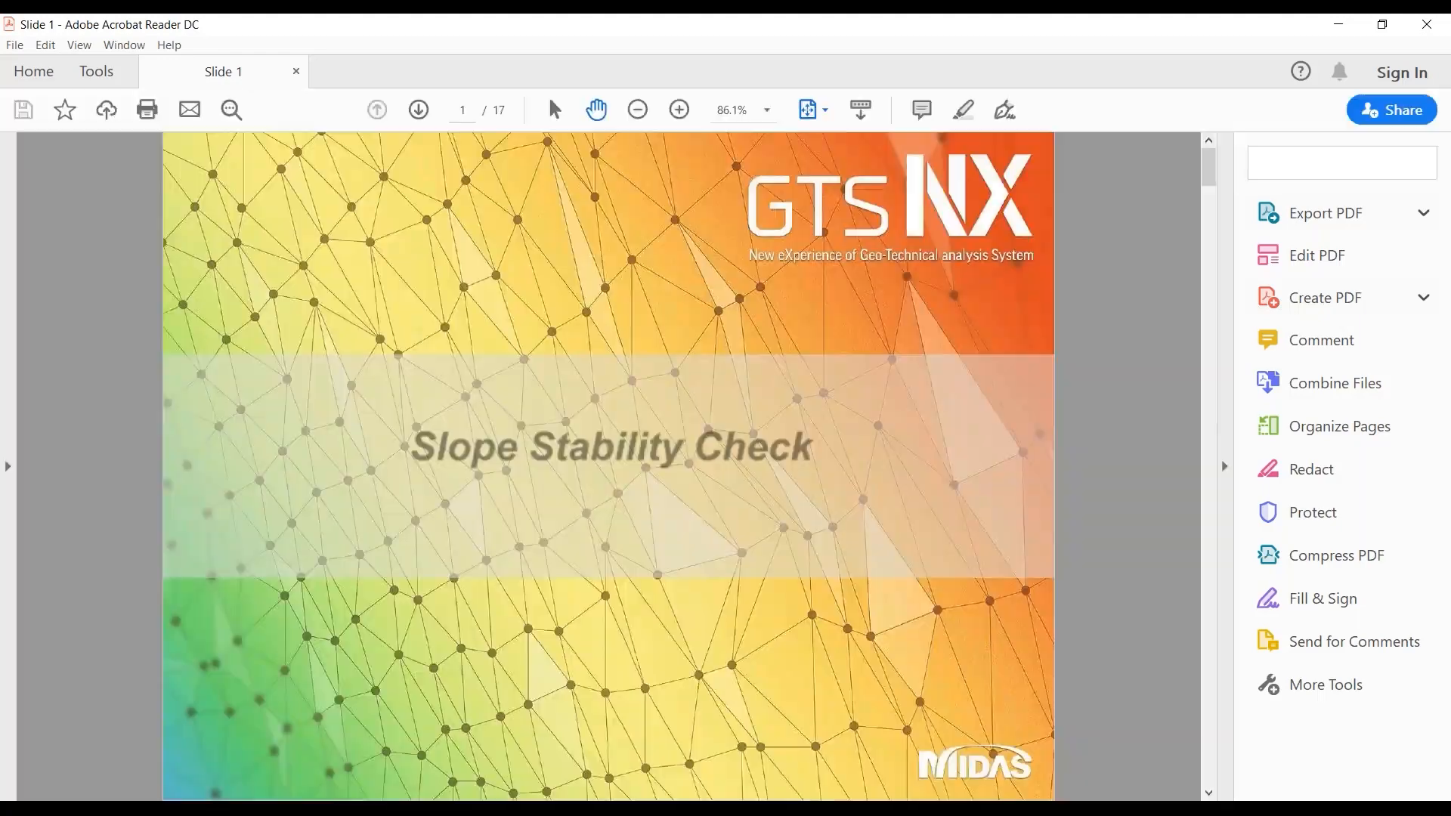
pyautogui.hotkey('alt', 'Tab')
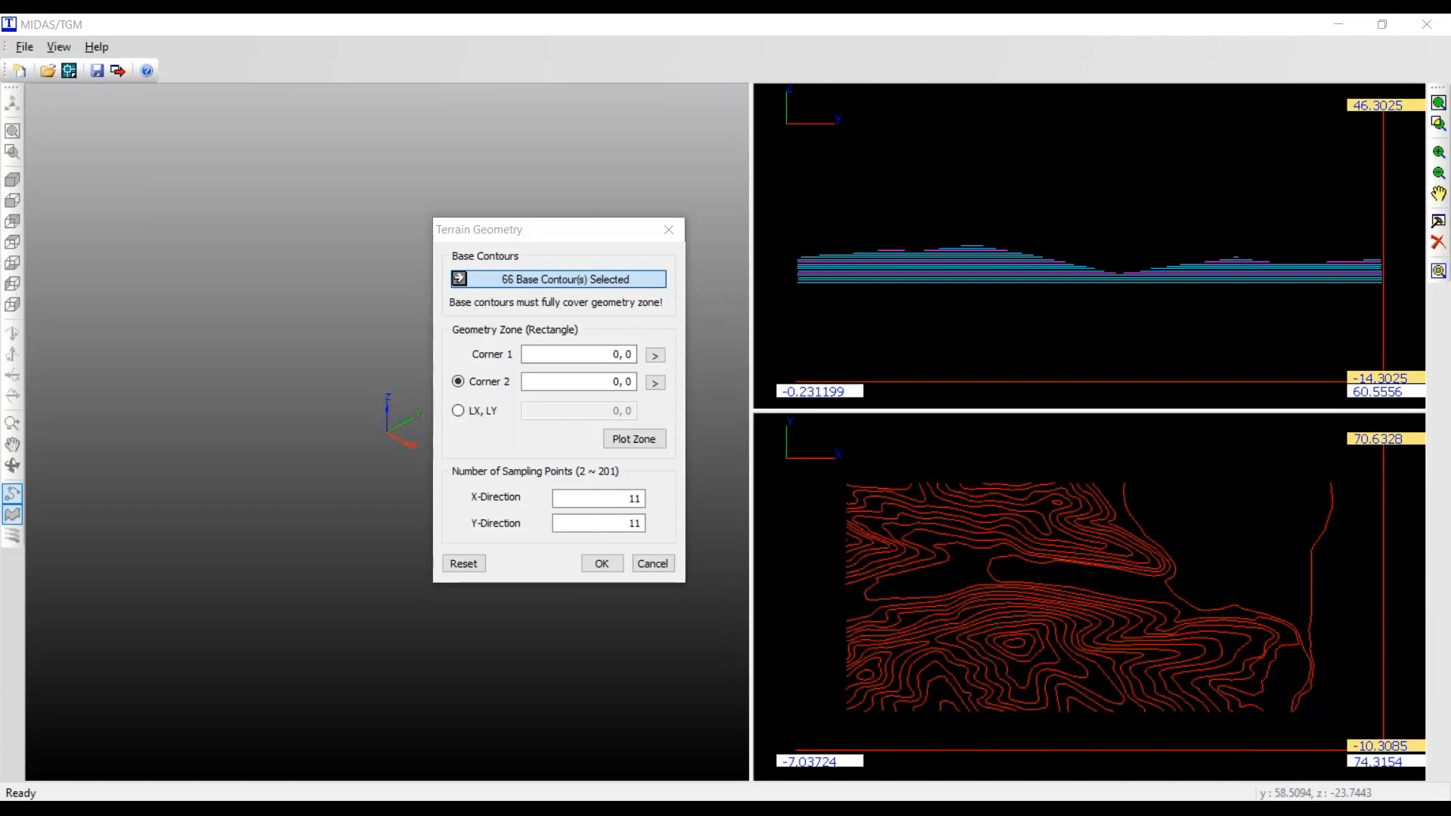
# - Set the geometry zone Corner 1 to 1,60 and Corner 2 to 65,1
pyautogui.click(596, 354)
pyautogui.moveTo(613, 355); pyautogui.dragTo(632, 356)
pyautogui.write('1,60')
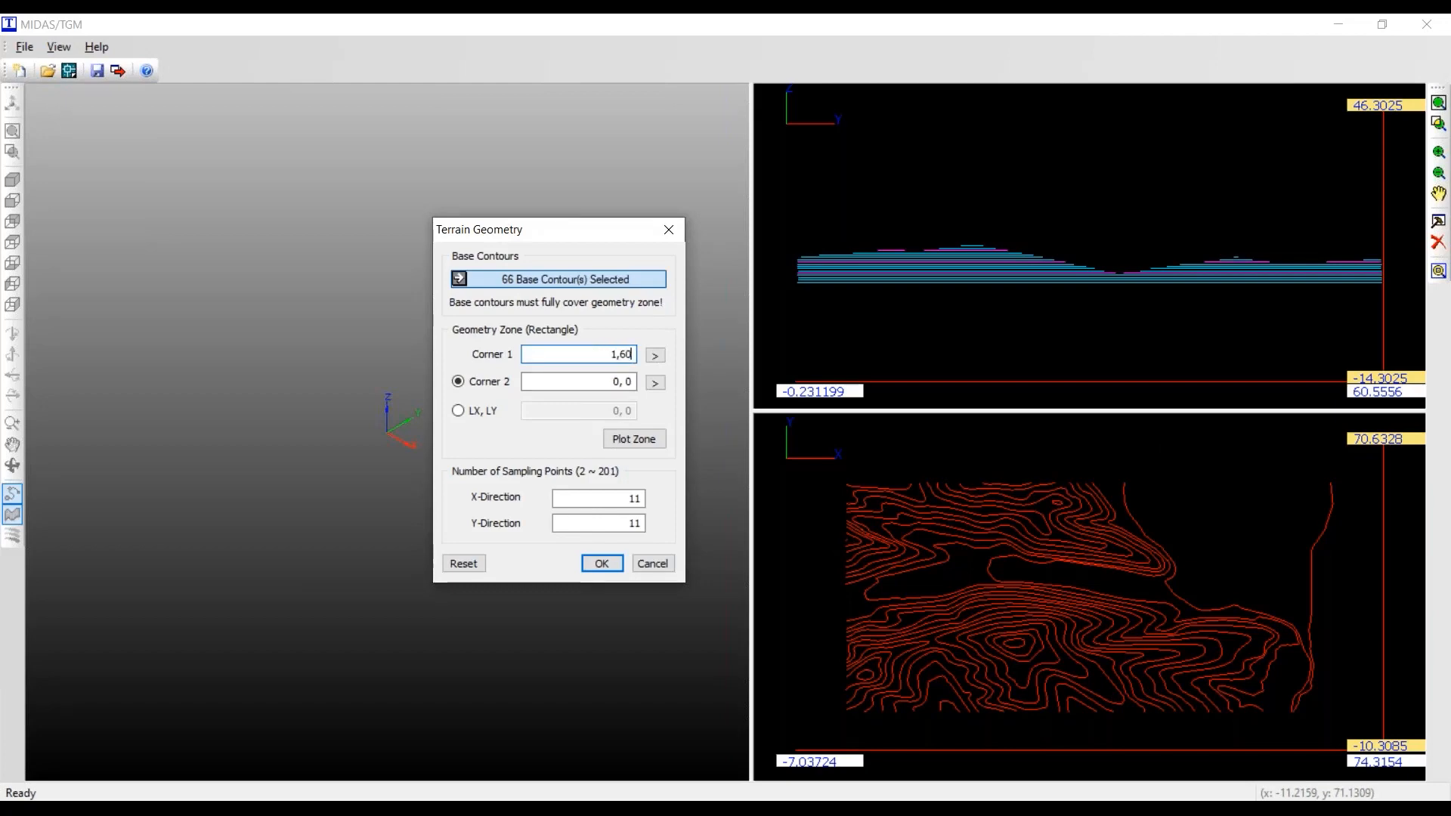
pyautogui.moveTo(613, 381); pyautogui.dragTo(633, 383)
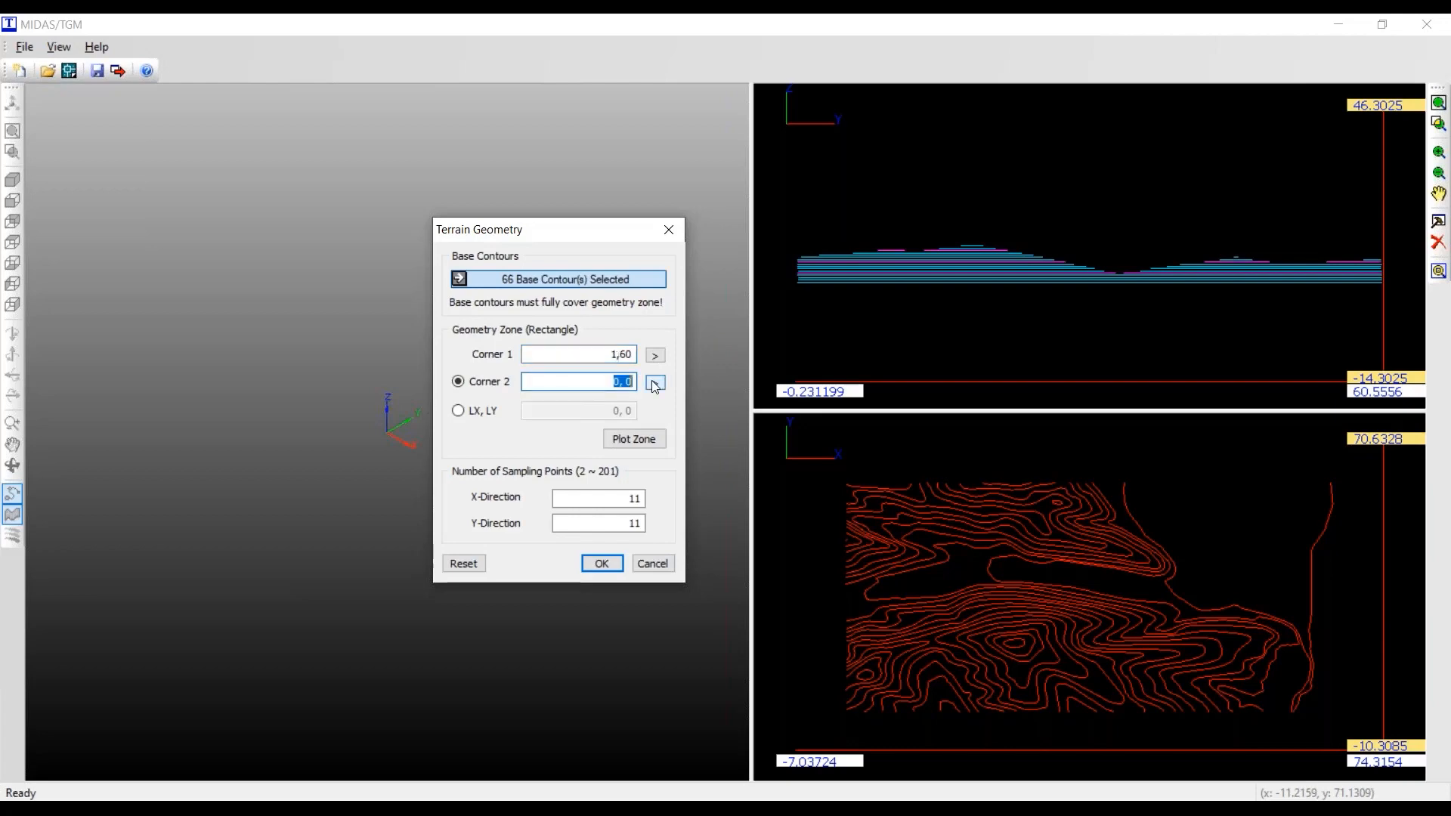
pyautogui.write('65,1')
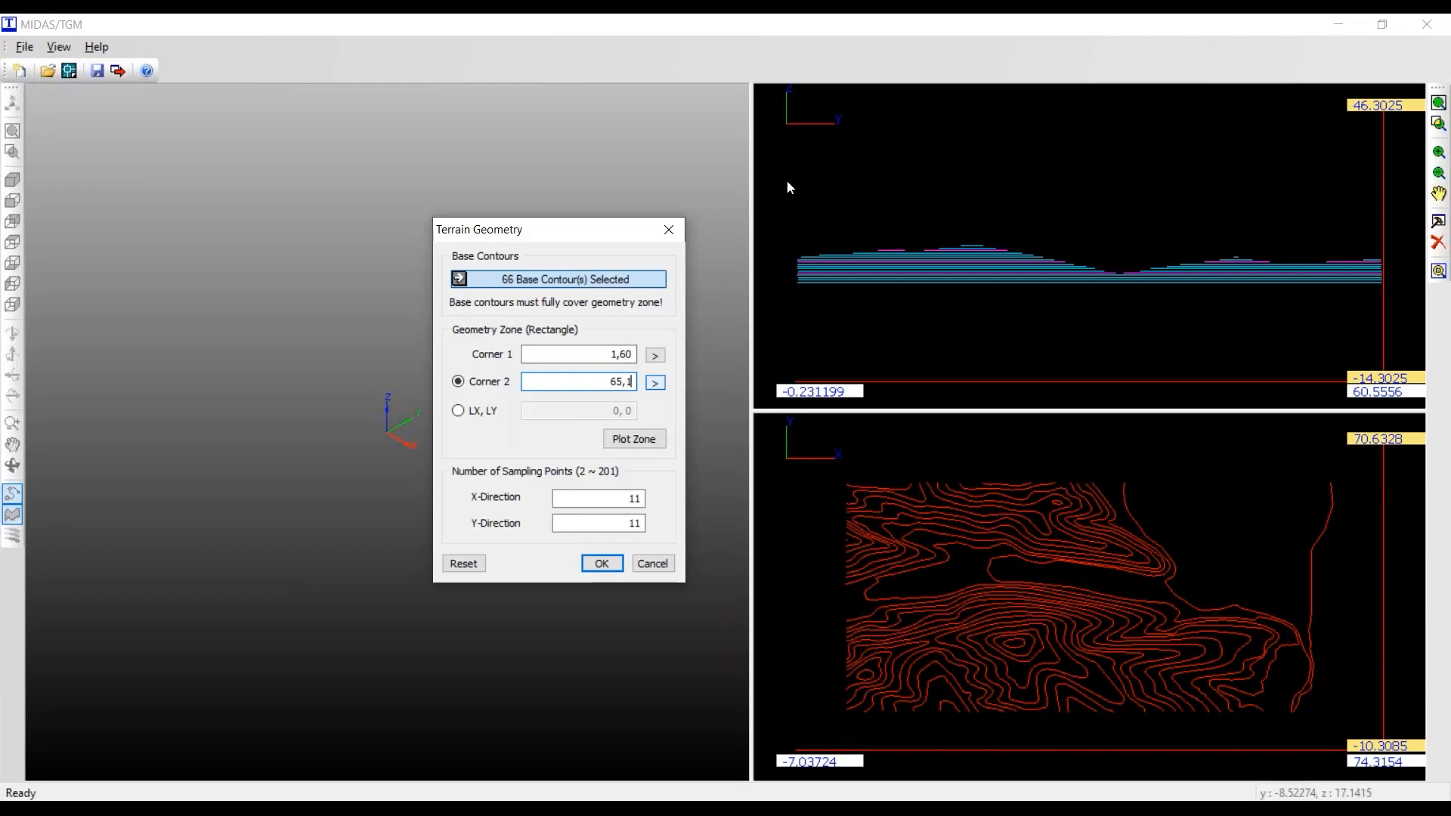
# - Set both X- and Y-direction sampling points to 2.1, generate the terrain geometry and close the dialog
pyautogui.doubleClick(614, 498)
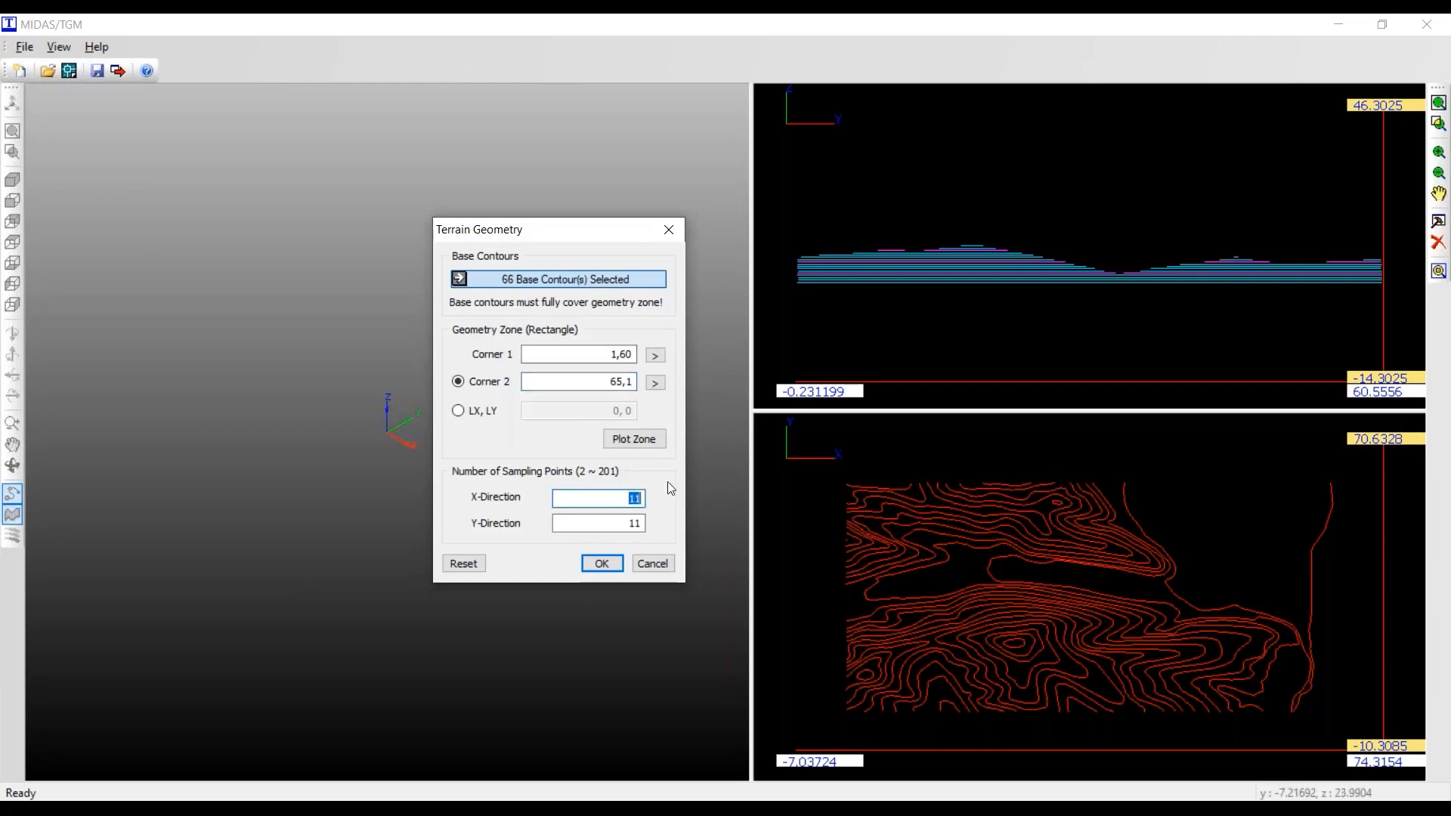
pyautogui.write('2.1')
pyautogui.press('Tab')
pyautogui.write('2.')
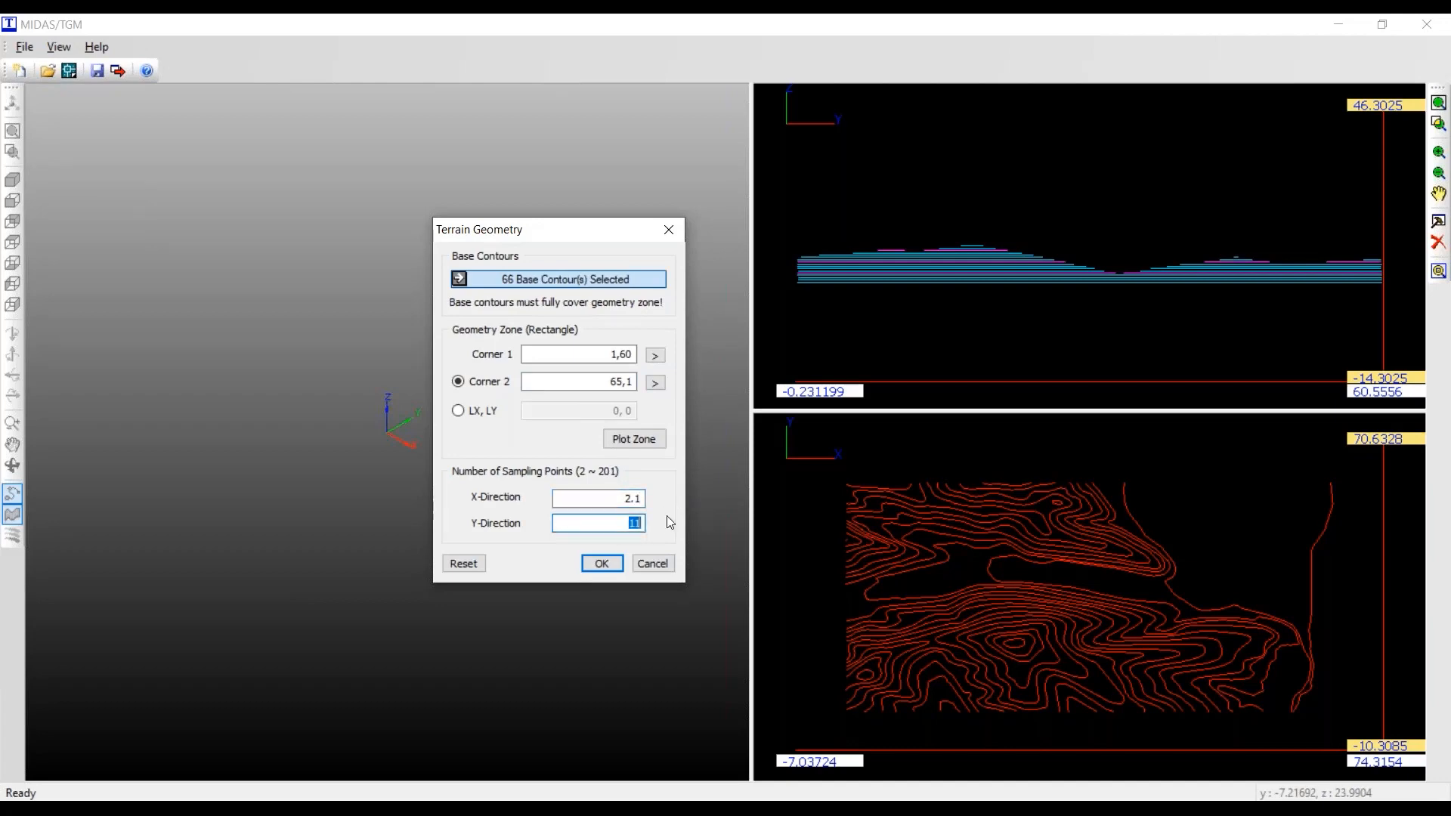
pyautogui.write('1')
pyautogui.click(603, 566)
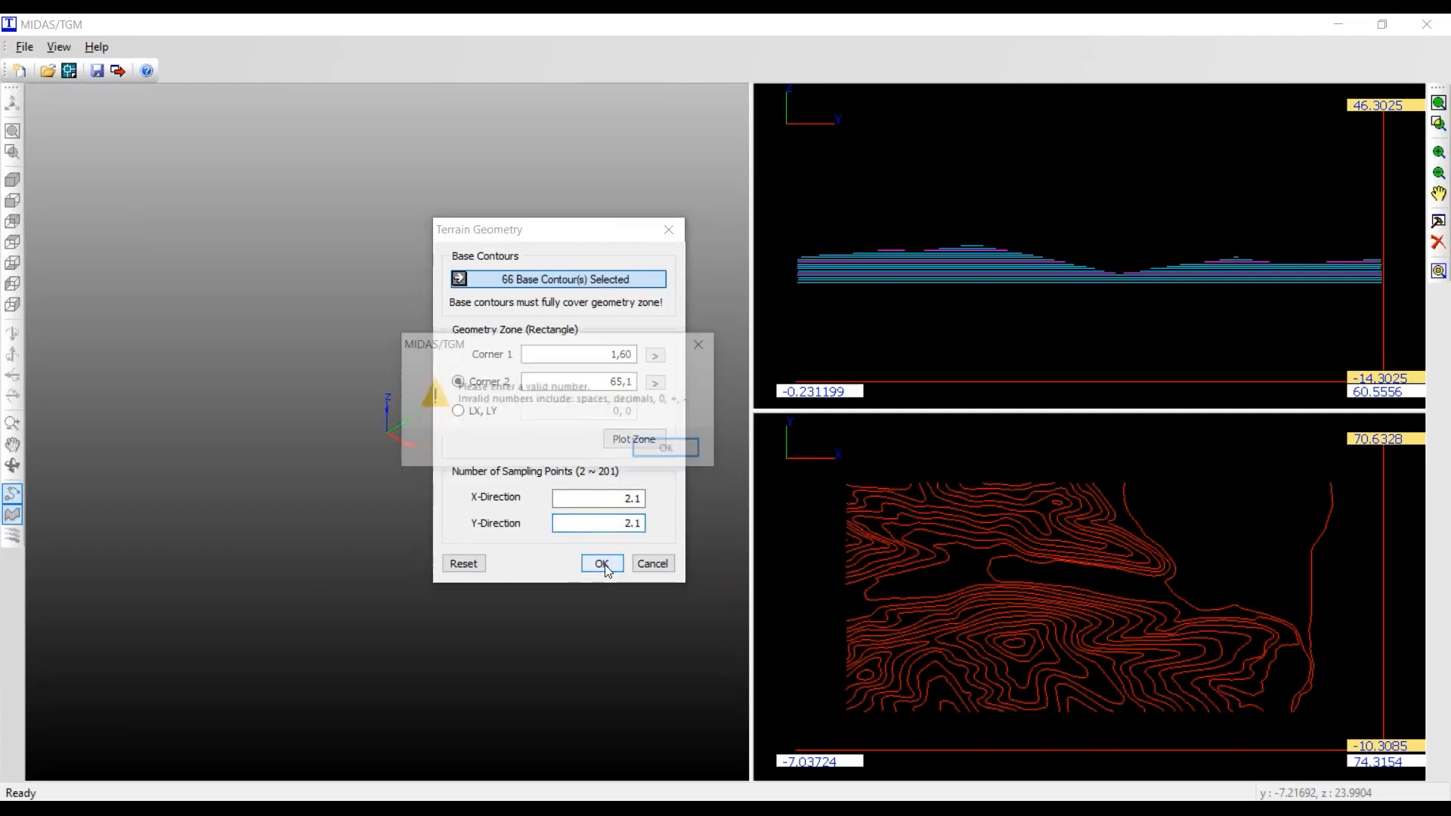
pyautogui.click(666, 454)
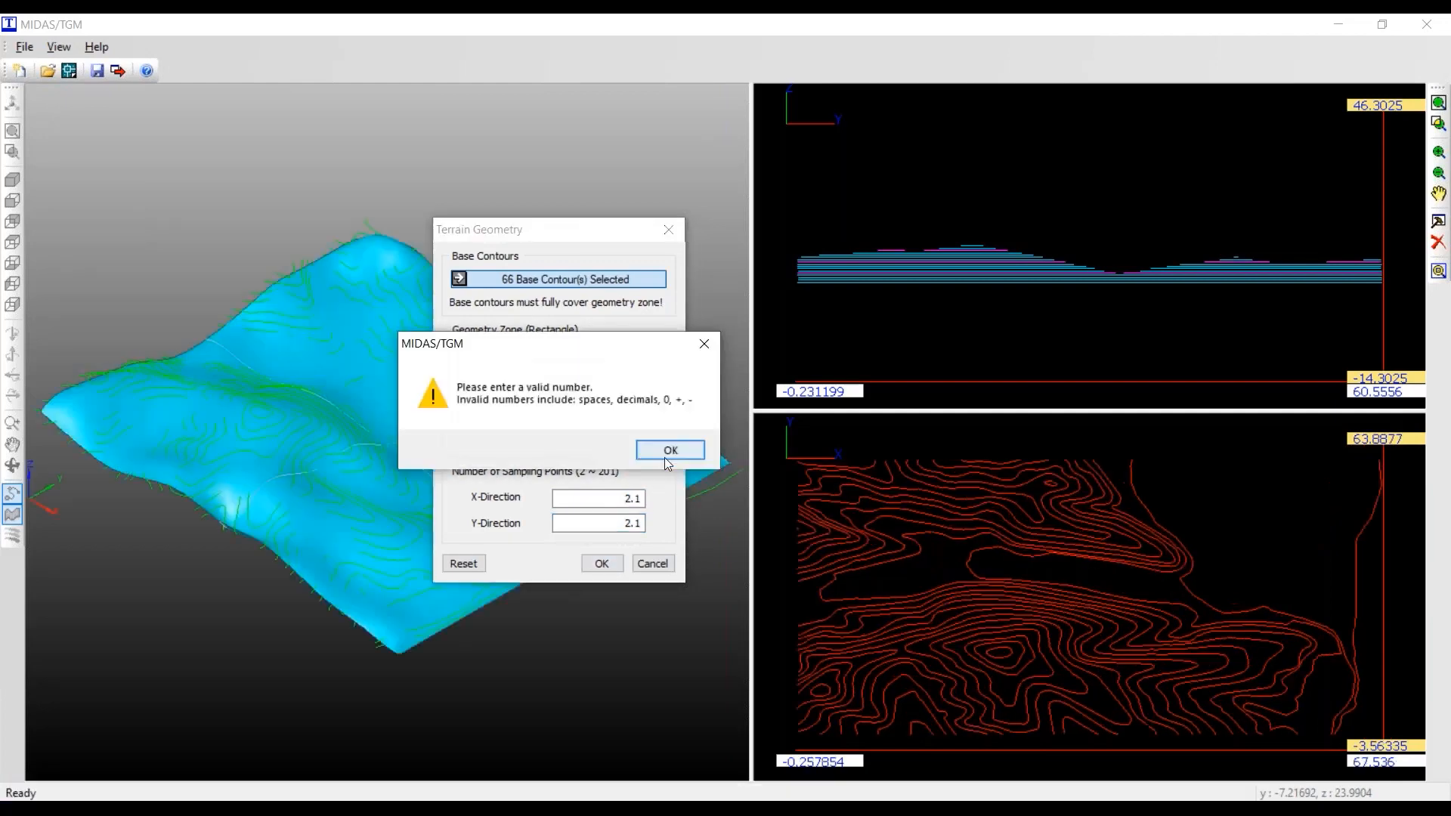
pyautogui.click(652, 563)
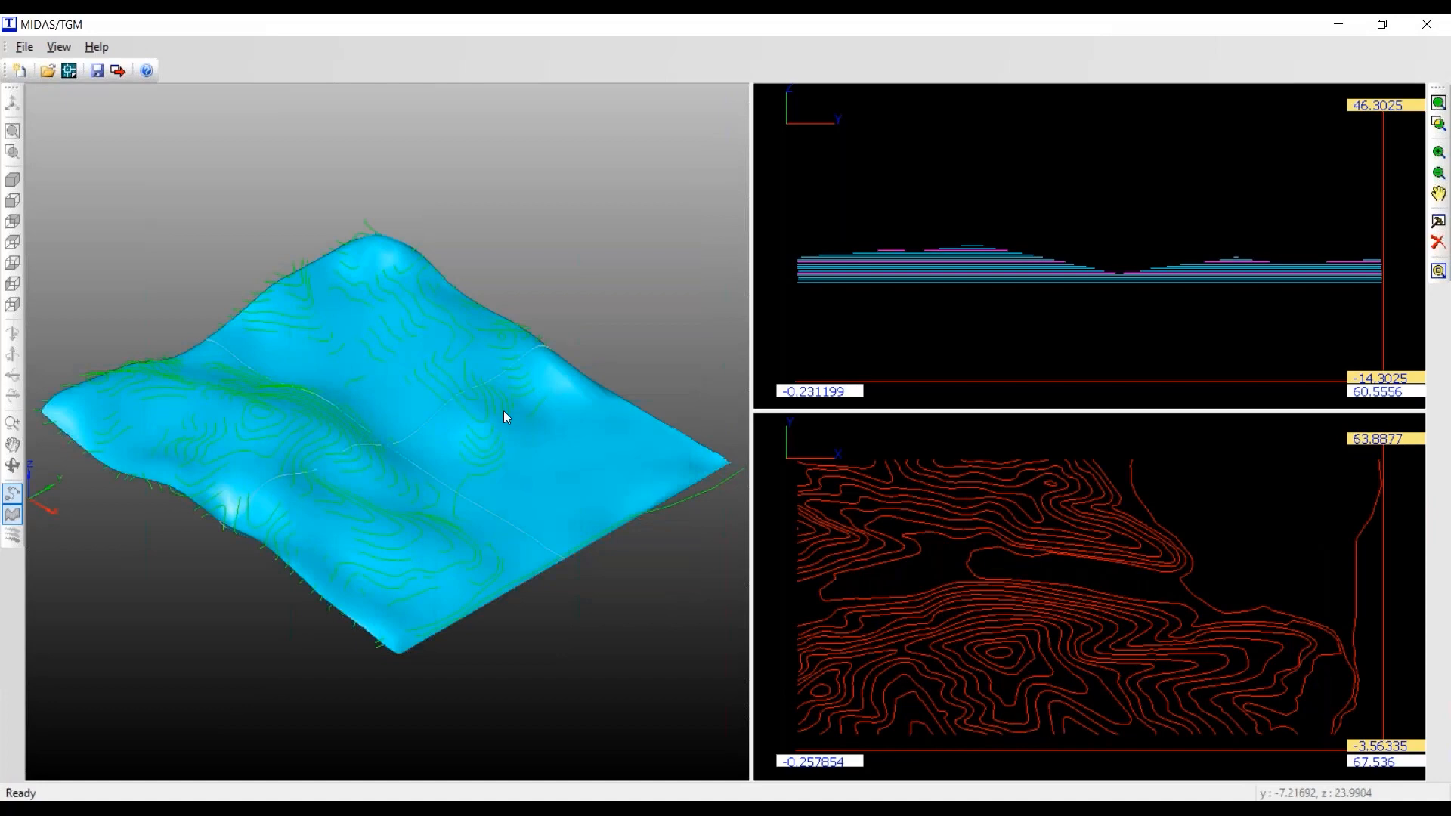
# - Export the terrain surface as GROUND SURFACE into the SLOPE ADVANCED SESSION 1 folder
pyautogui.click(439, 436)
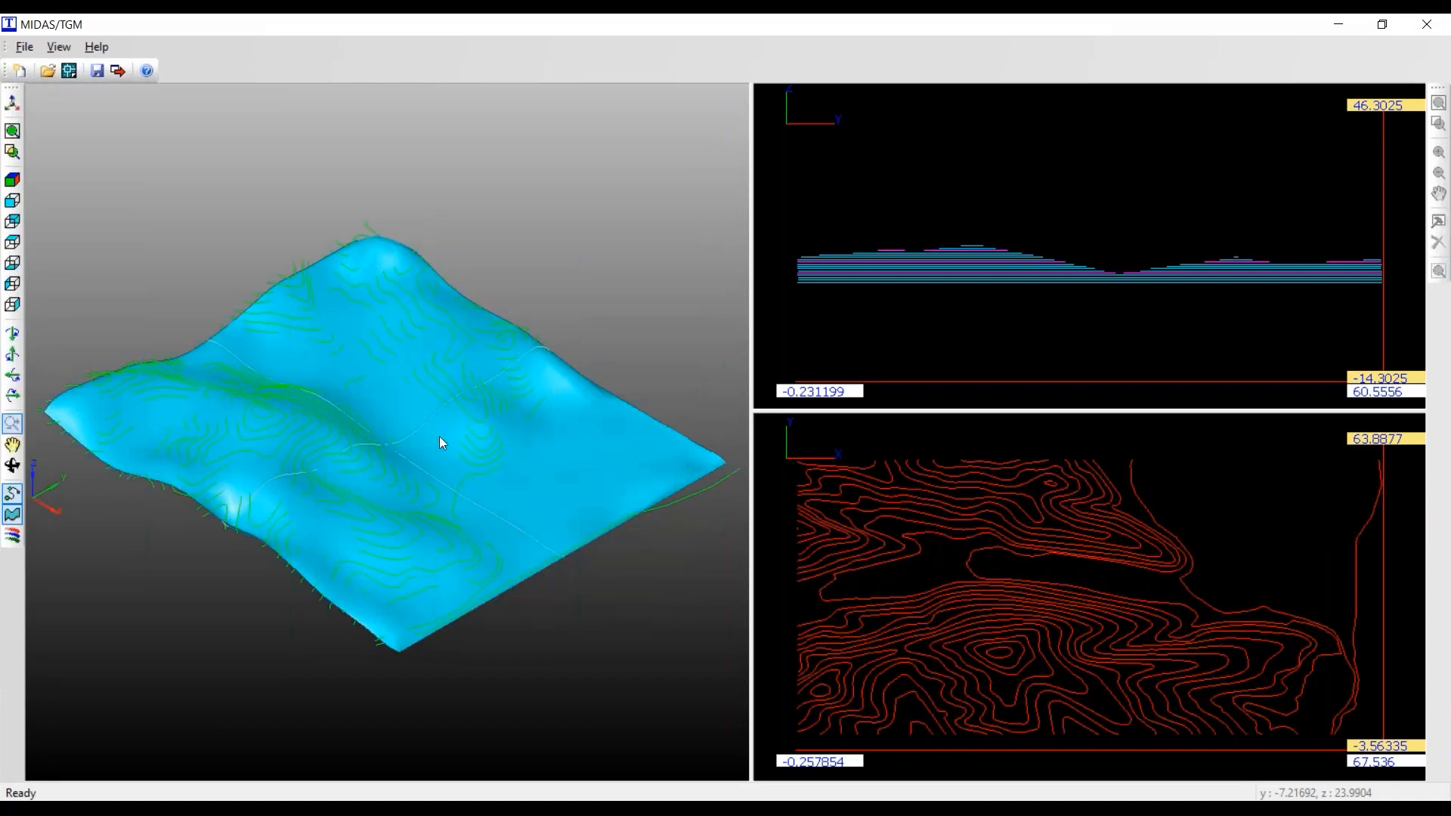
pyautogui.scroll(3, 439, 437)
pyautogui.moveTo(446, 438); pyautogui.dragTo(451, 588, button='middle')
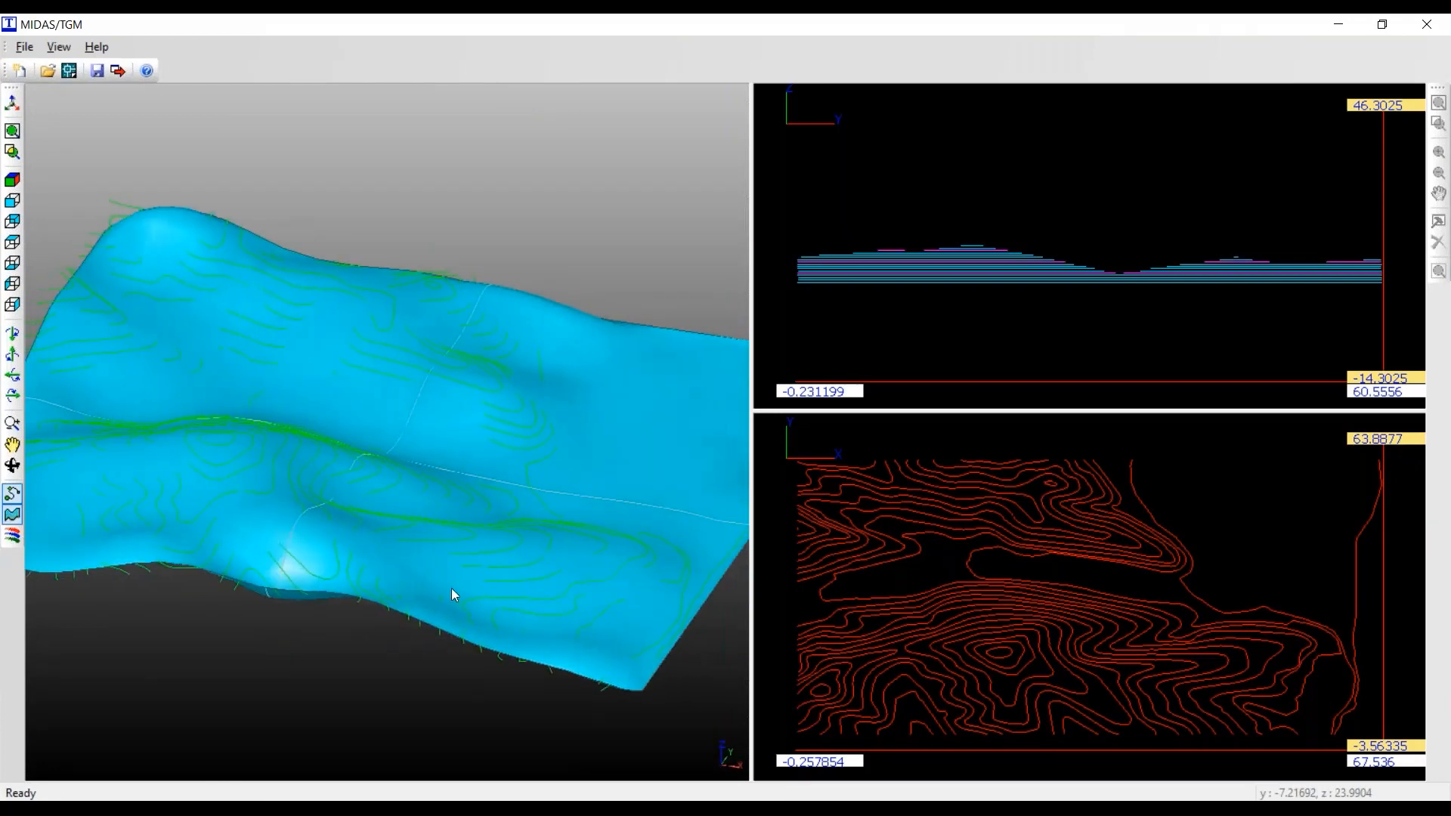
pyautogui.click(118, 76)
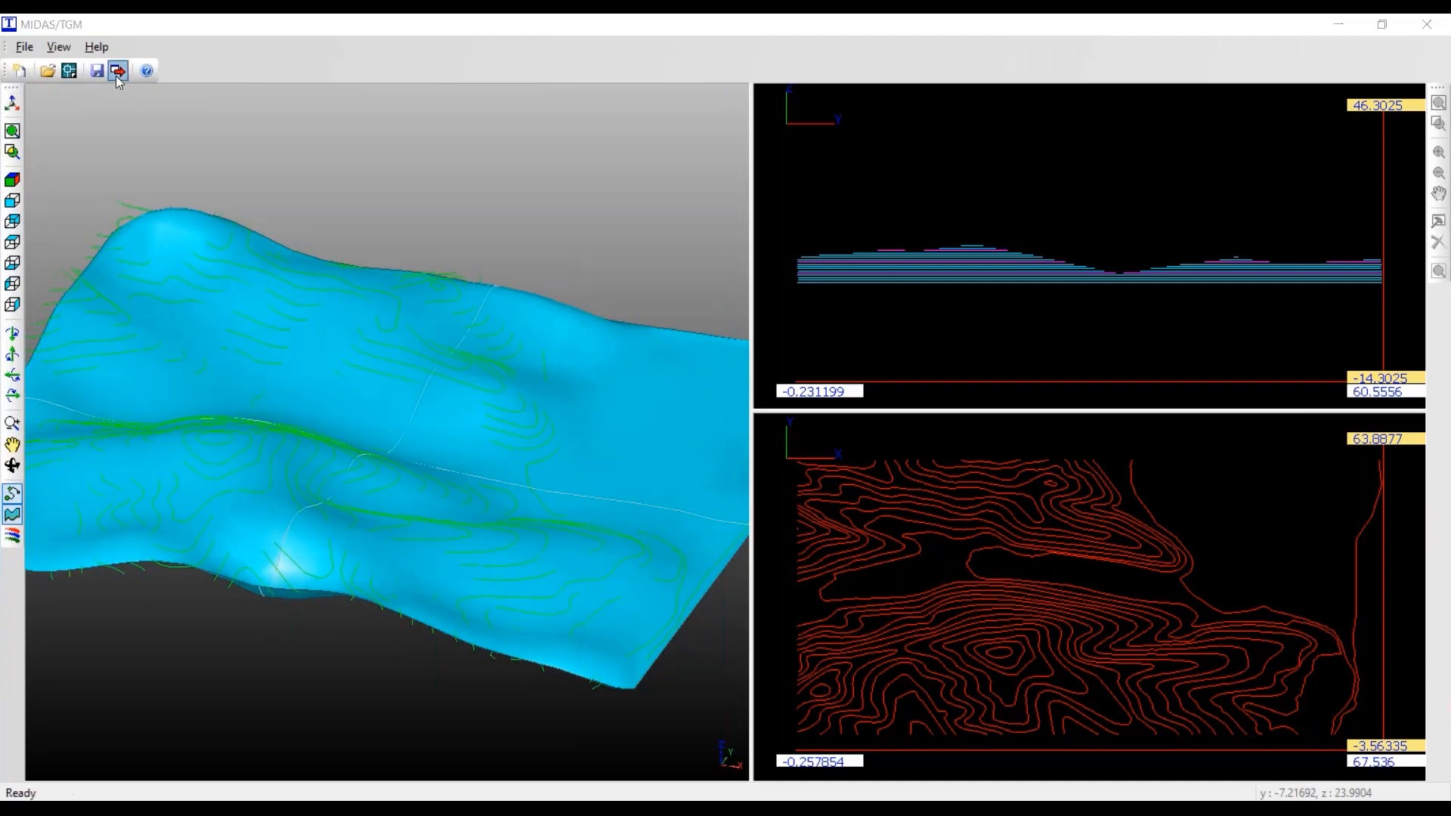
pyautogui.moveTo(869, 278)
pyautogui.mouseDown()
pyautogui.moveTo(869, 252)
pyautogui.moveTo(870, 271)
pyautogui.mouseUp()
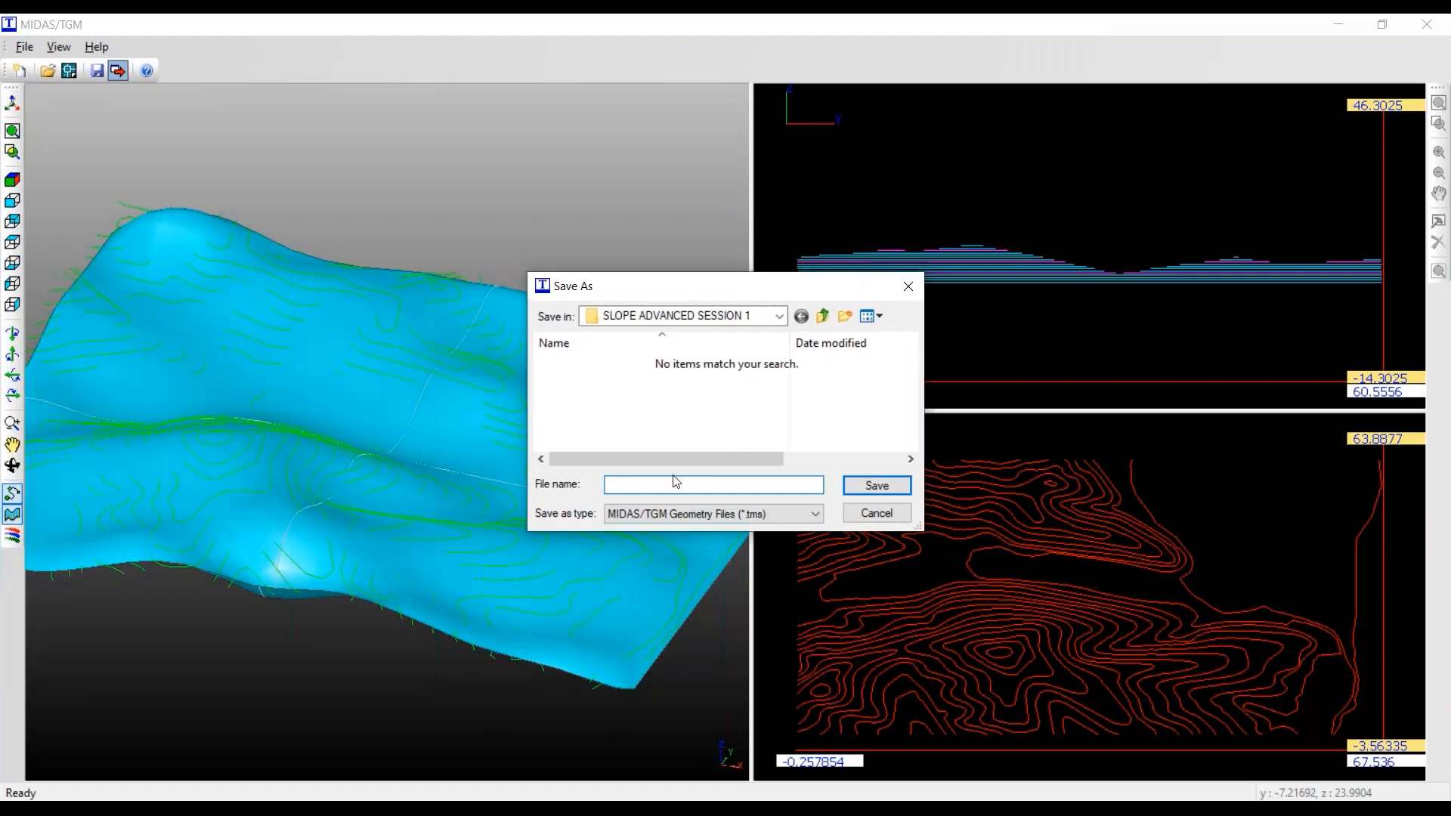
pyautogui.write('g')
pyautogui.press('capslock')
pyautogui.write('GROUND SURCA')
pyautogui.write('FAC')
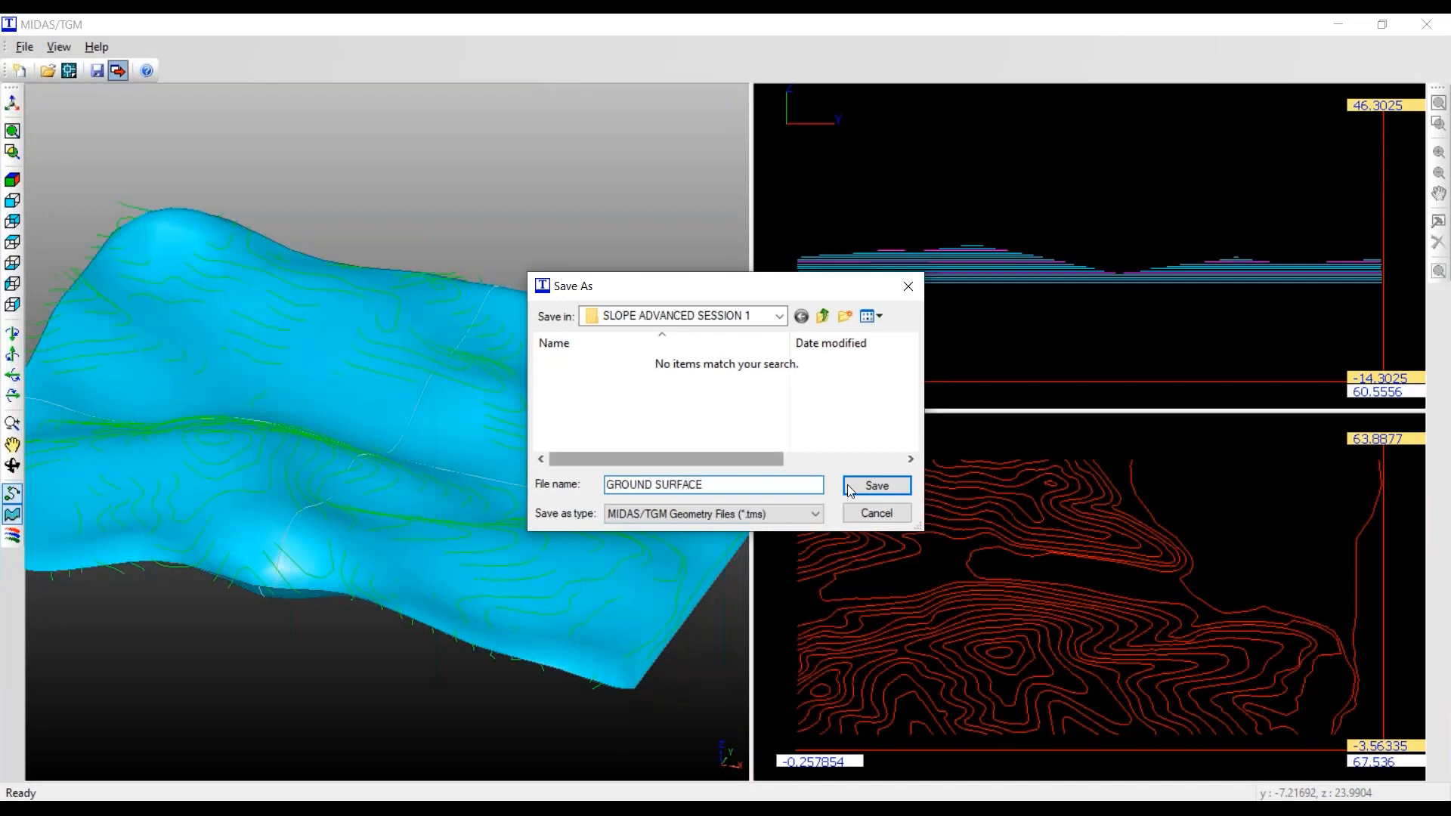
pyautogui.click(877, 485)
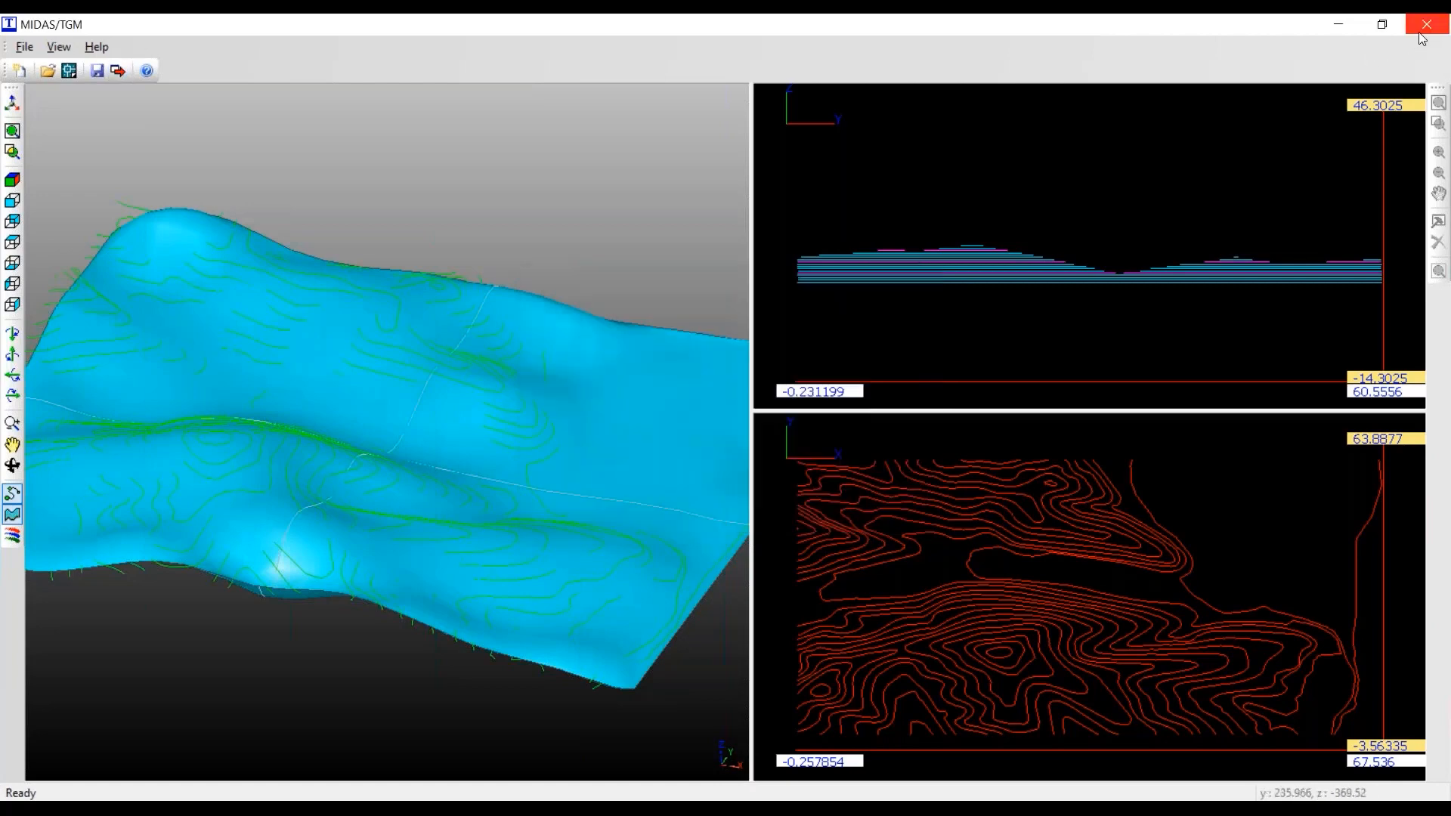
# - Close Terrain Geometry Maker without saving changes and import the GROUND SURFACE.tms file into the model
pyautogui.click(1422, 27)
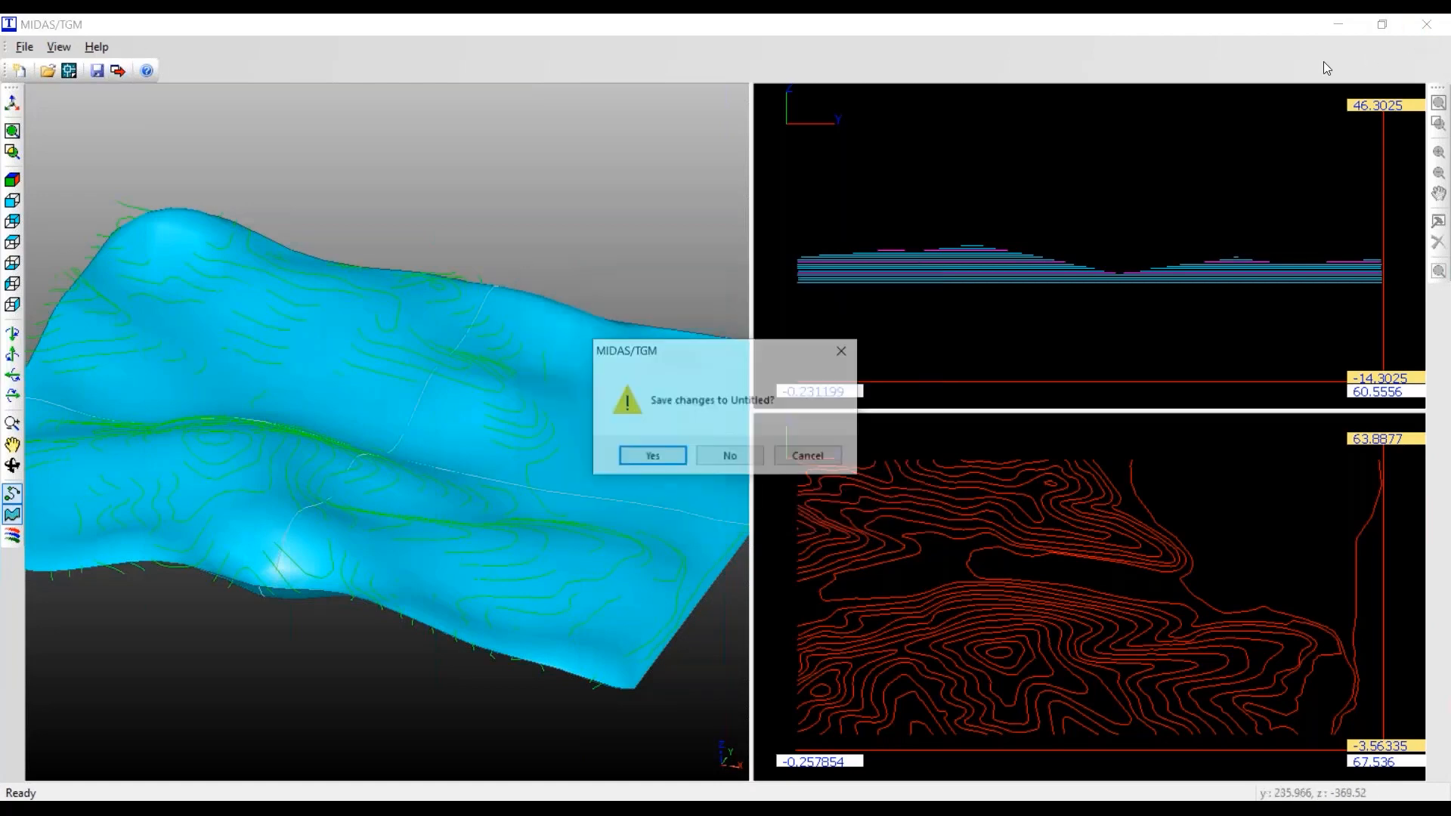
pyautogui.click(727, 455)
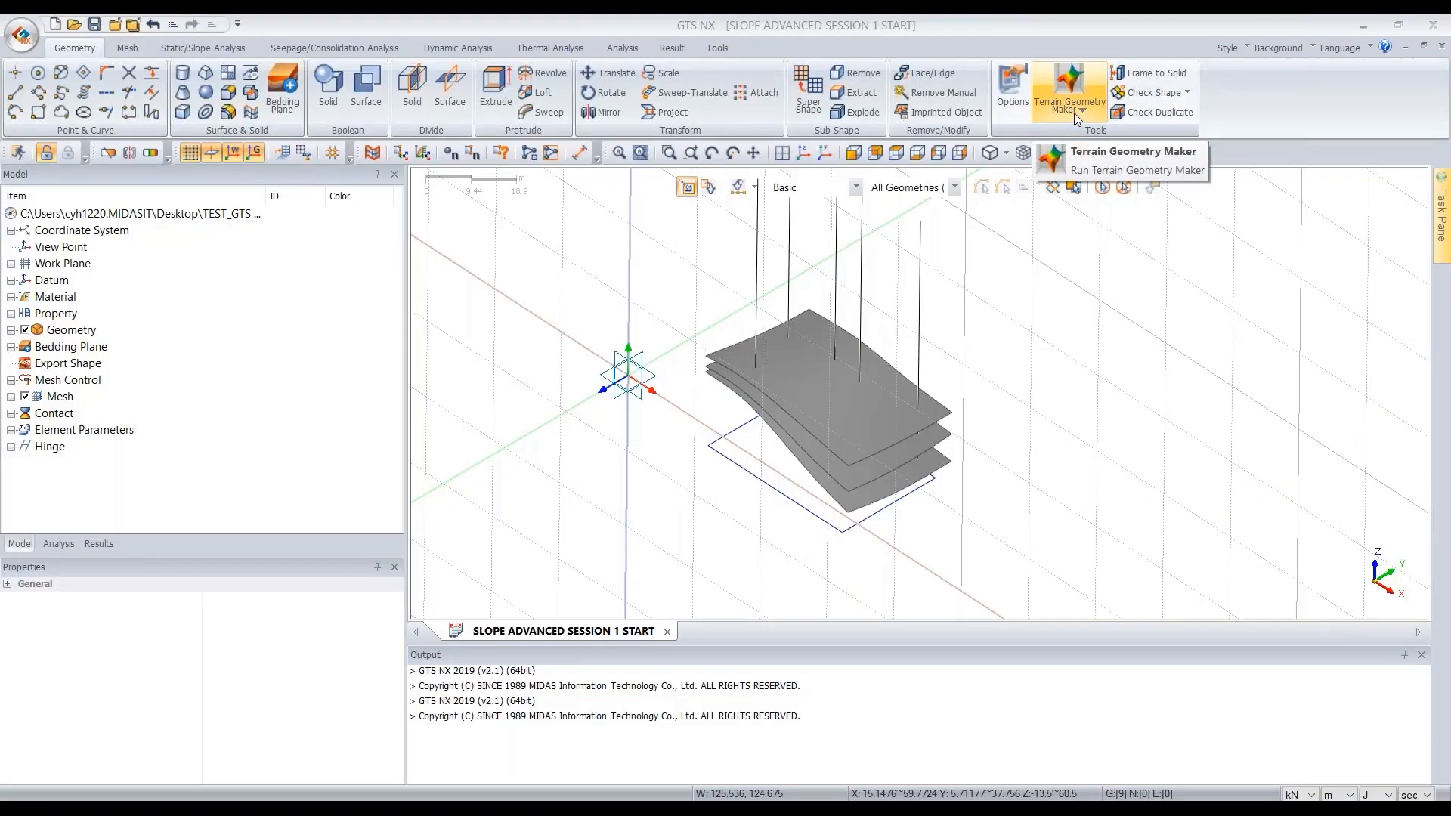
pyautogui.click(1037, 119)
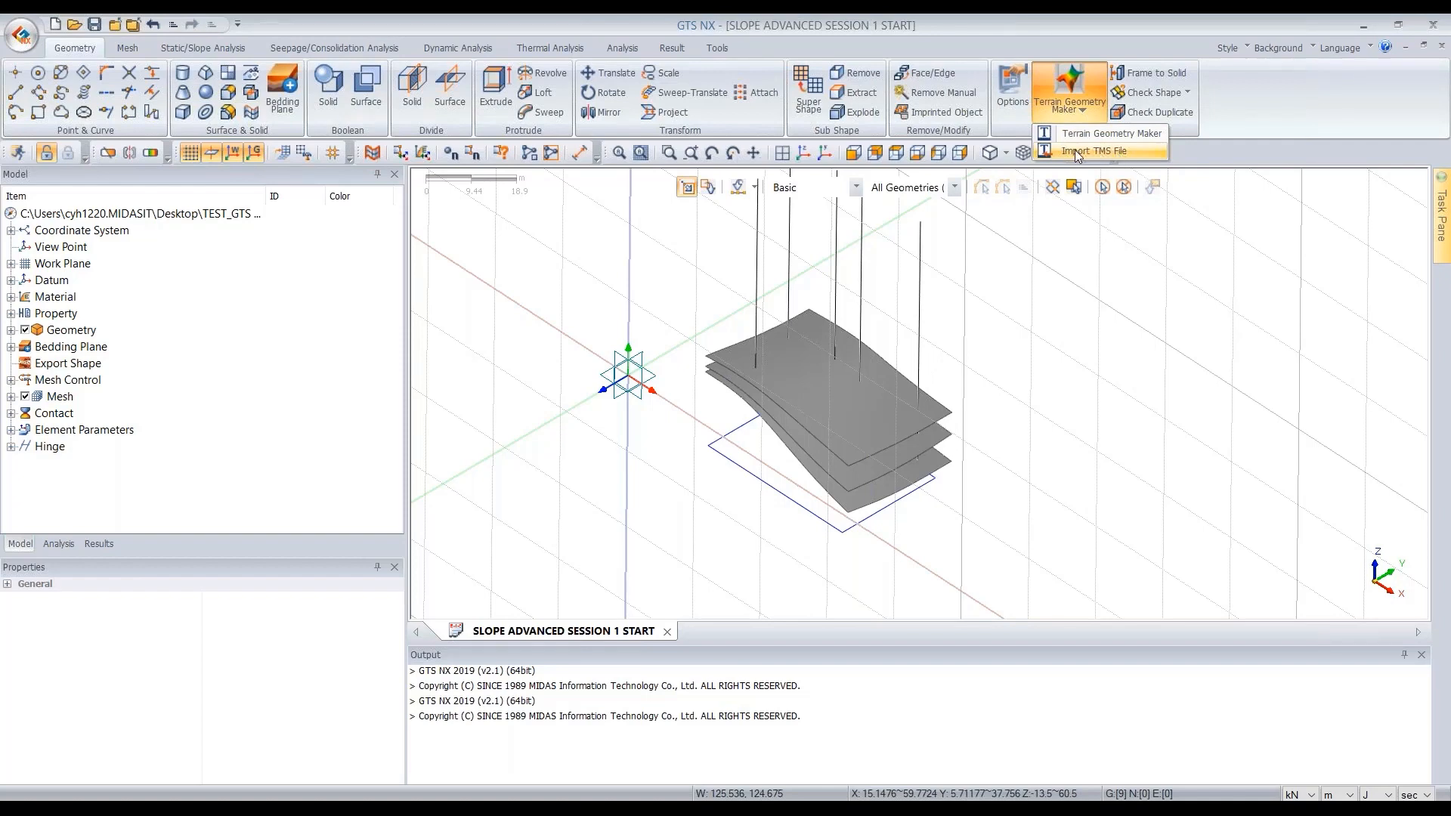
pyautogui.click(1118, 151)
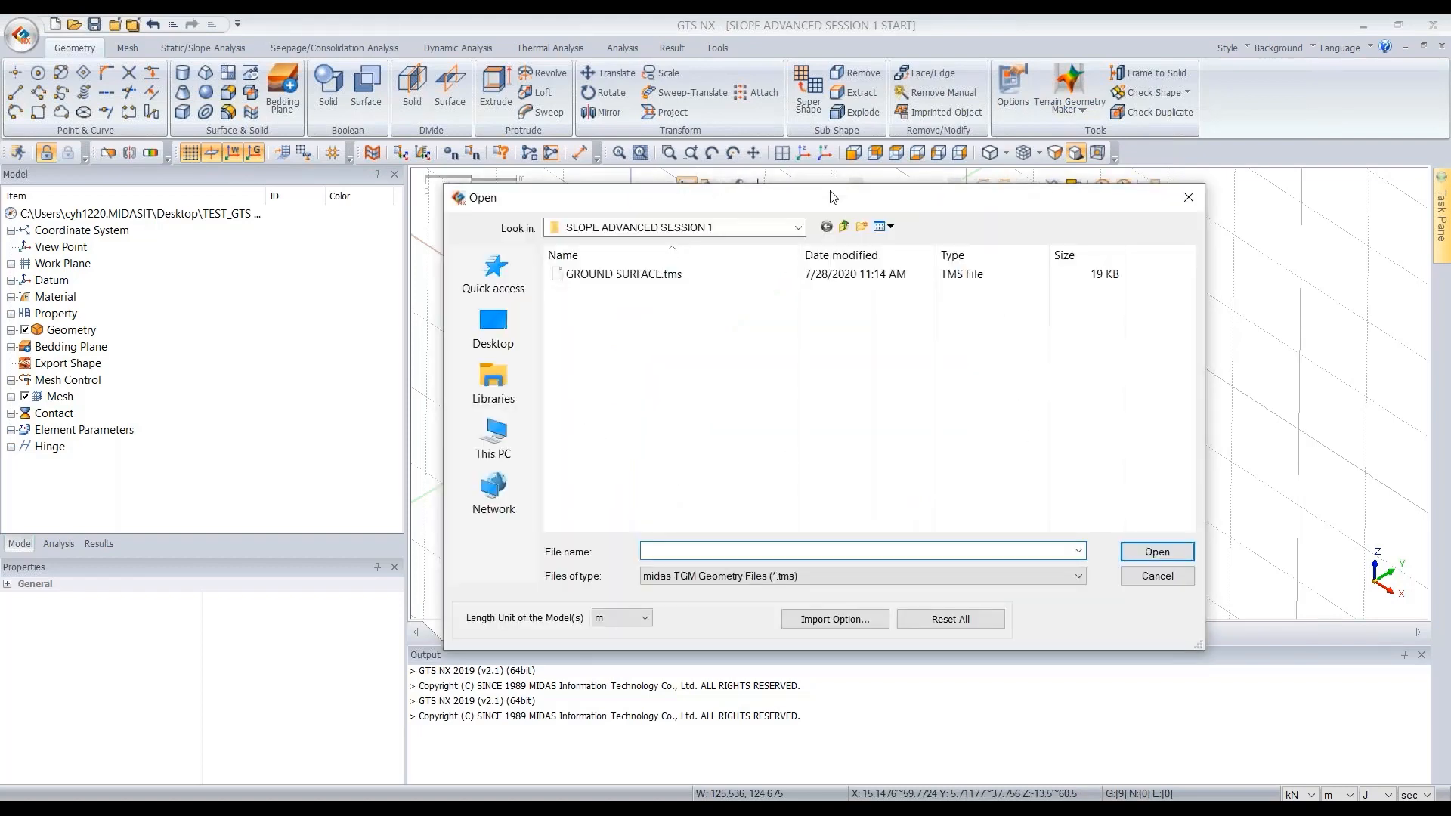
pyautogui.moveTo(746, 189); pyautogui.dragTo(803, 129)
pyautogui.click(656, 219)
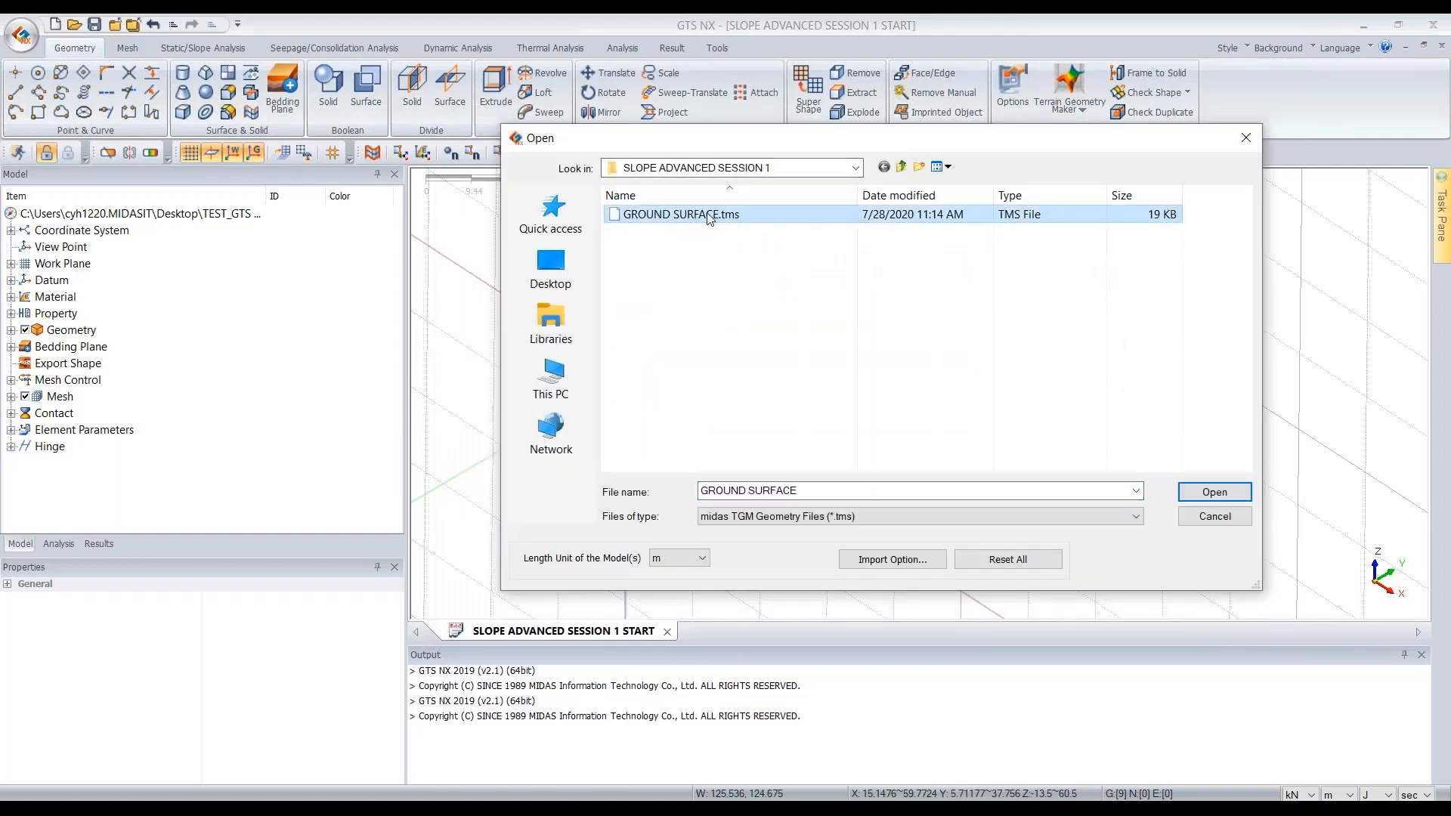
pyautogui.click(1207, 496)
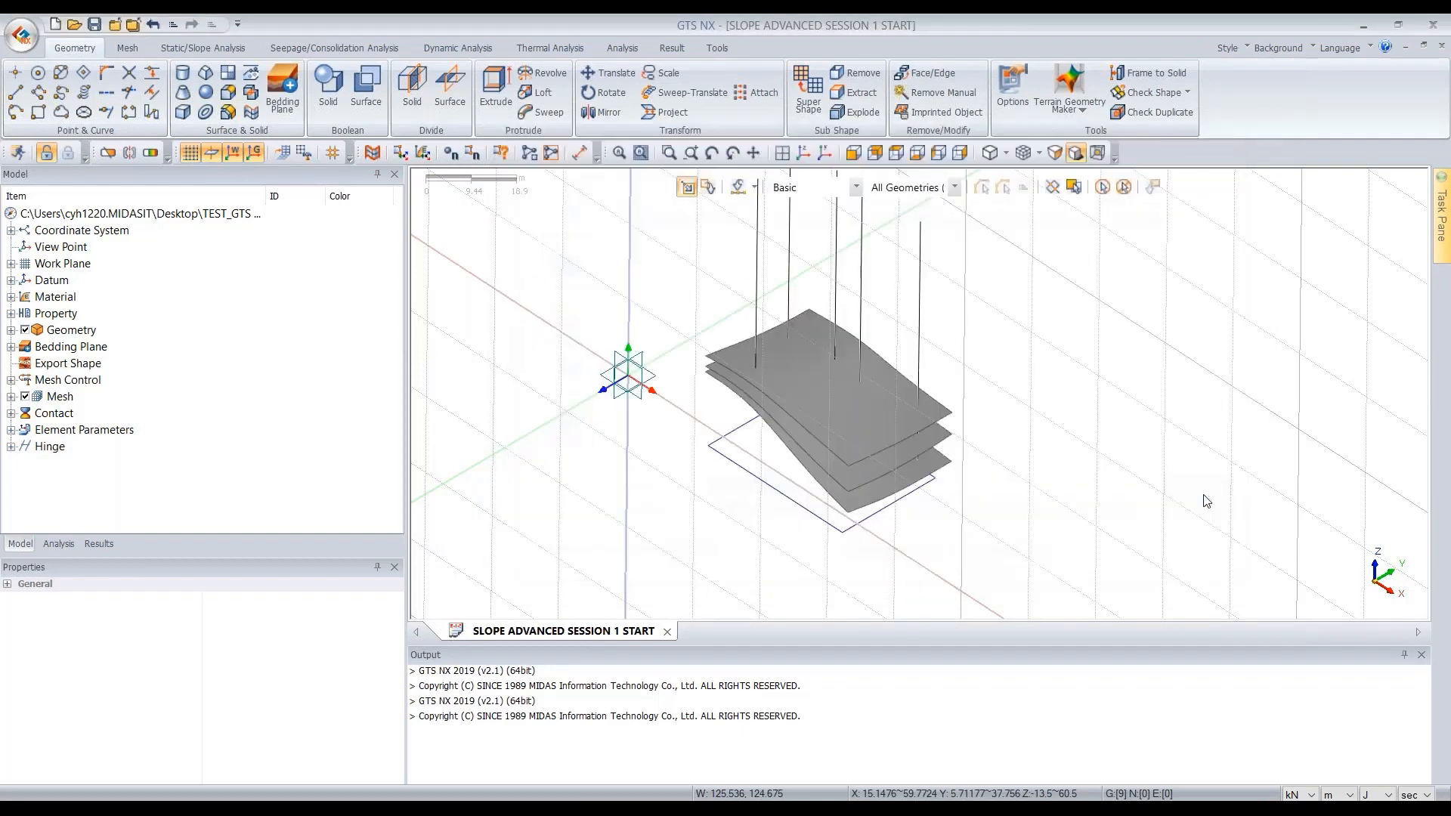
# - Inspect the imported ground surface relative to the bedding planes and boreholes from several viewpoints
pyautogui.scroll(-3, 914, 452)
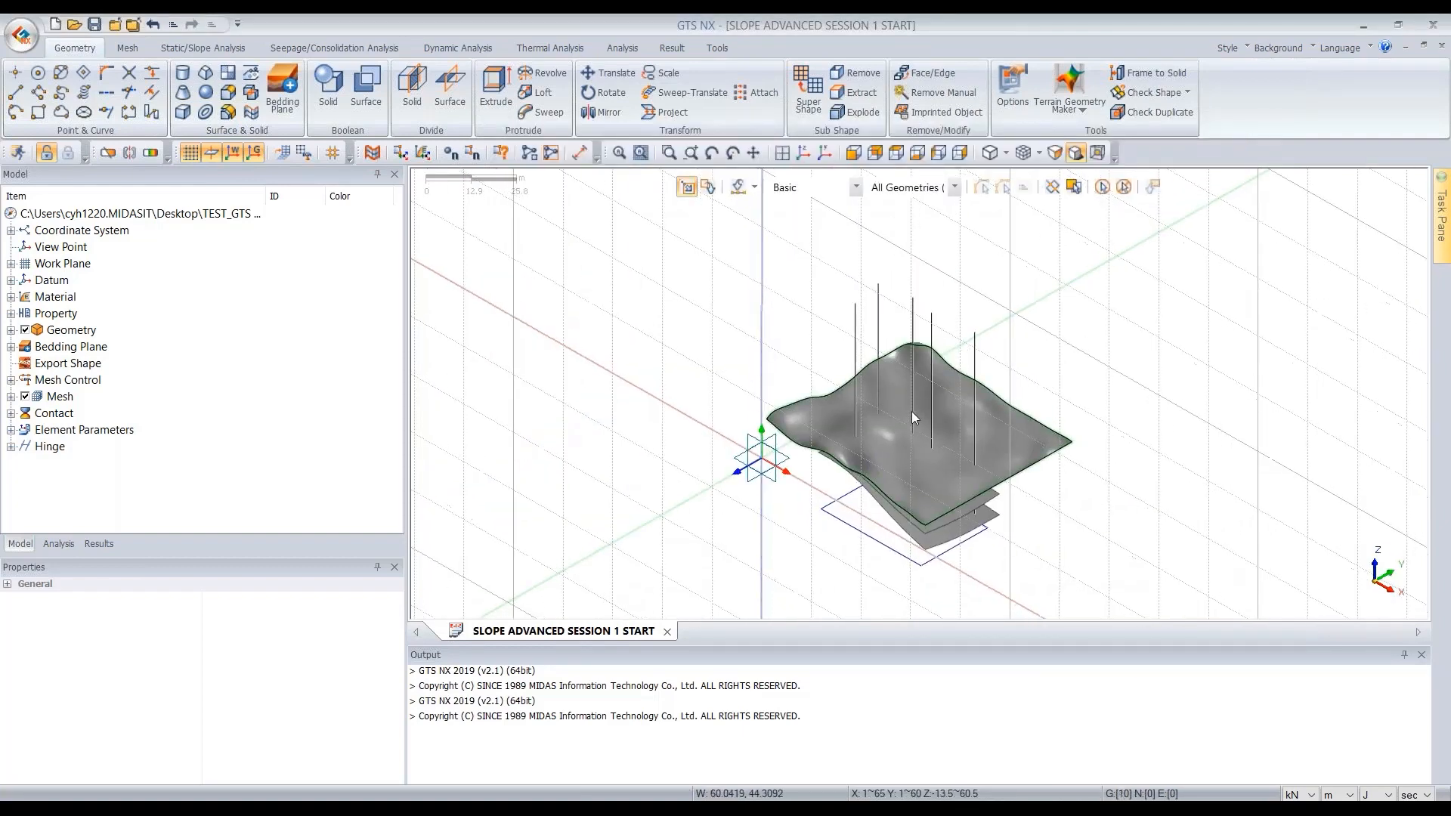
pyautogui.moveTo(911, 411); pyautogui.dragTo(940, 379, button='middle')
pyautogui.moveTo(935, 469); pyautogui.dragTo(917, 414, button='middle')
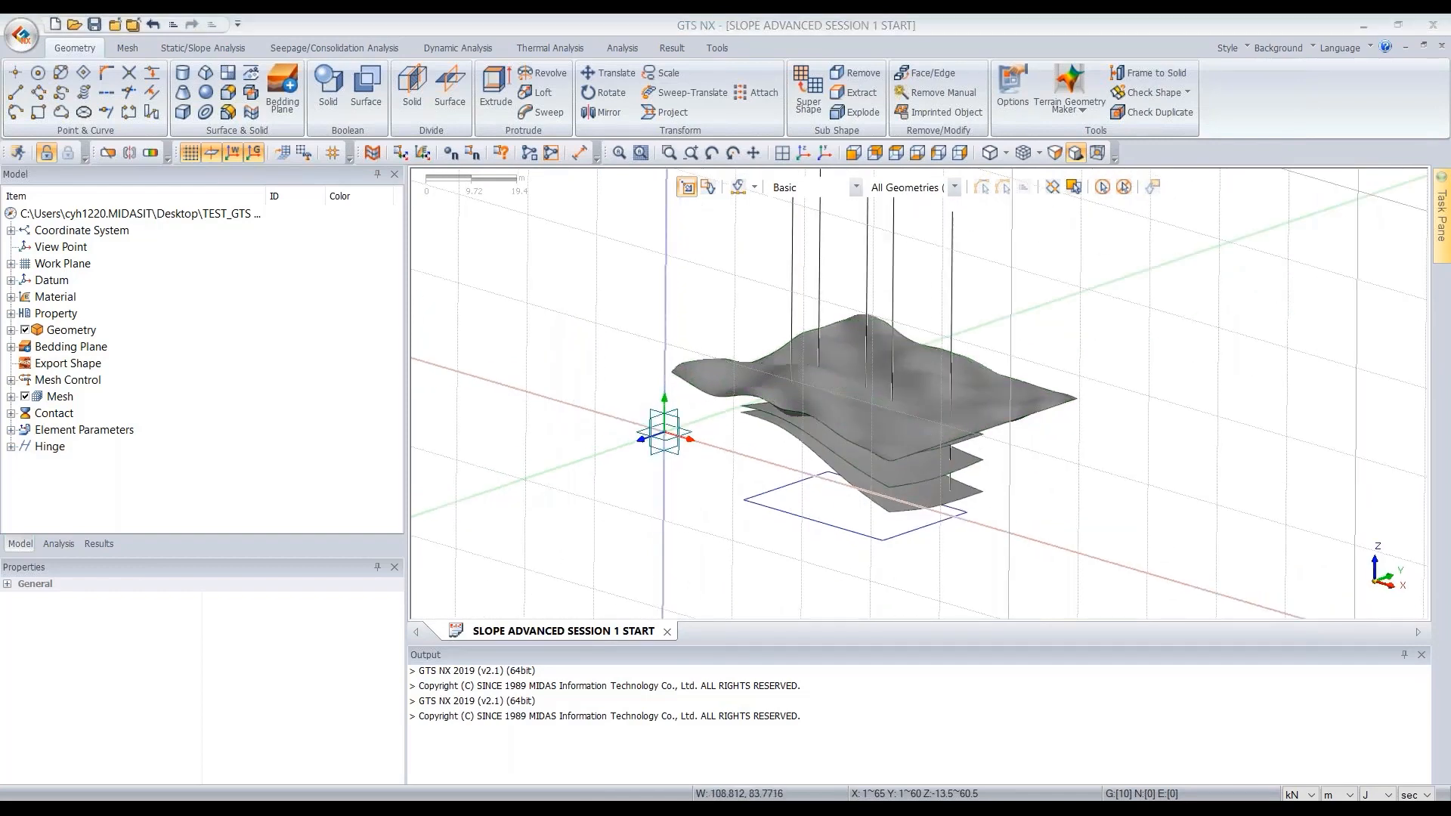
pyautogui.moveTo(1069, 343); pyautogui.dragTo(1065, 489, button='middle')
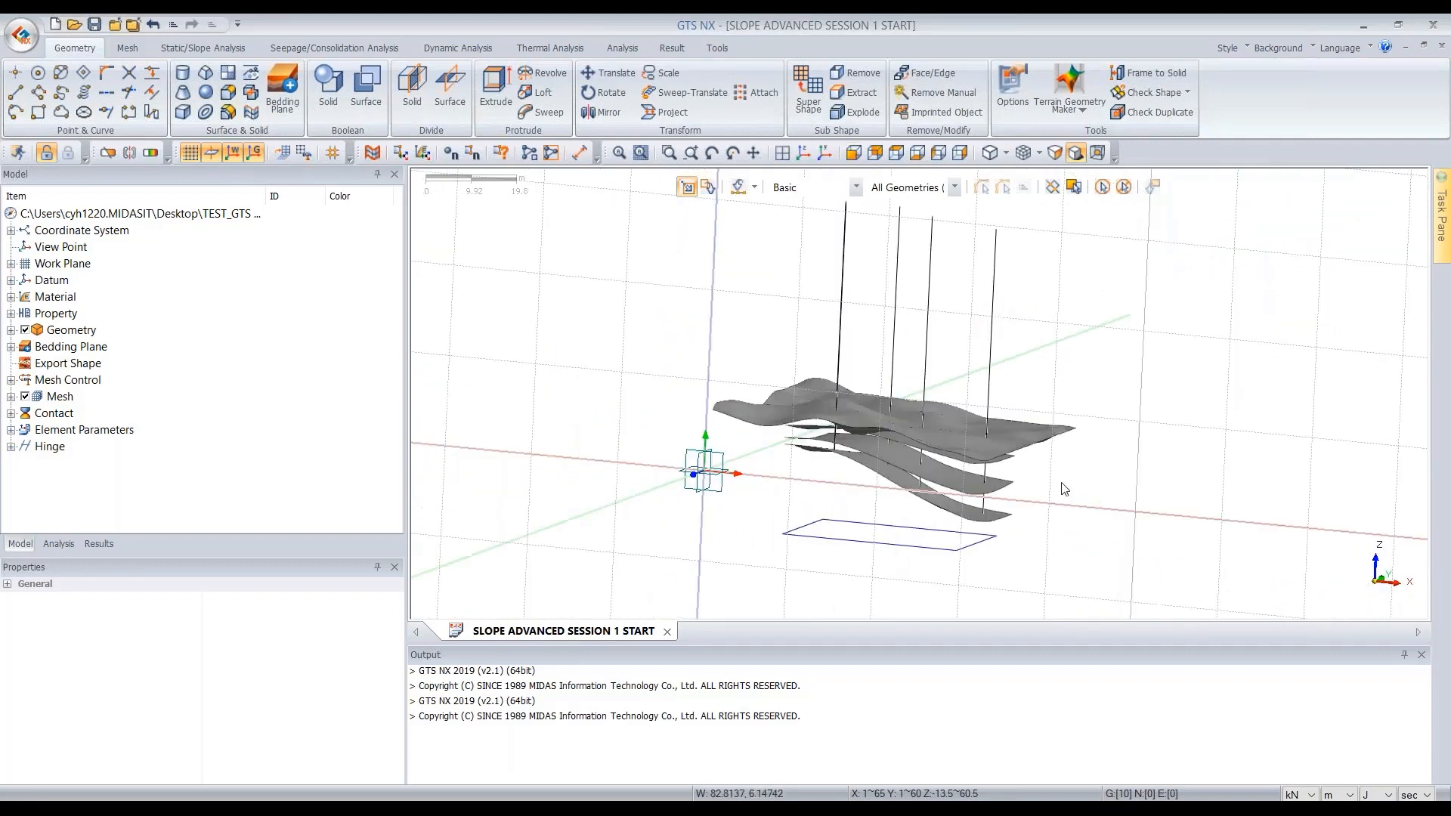
pyautogui.hotkey('ctrl', 'shift', 'f')
pyautogui.scroll(4, 1040, 614)
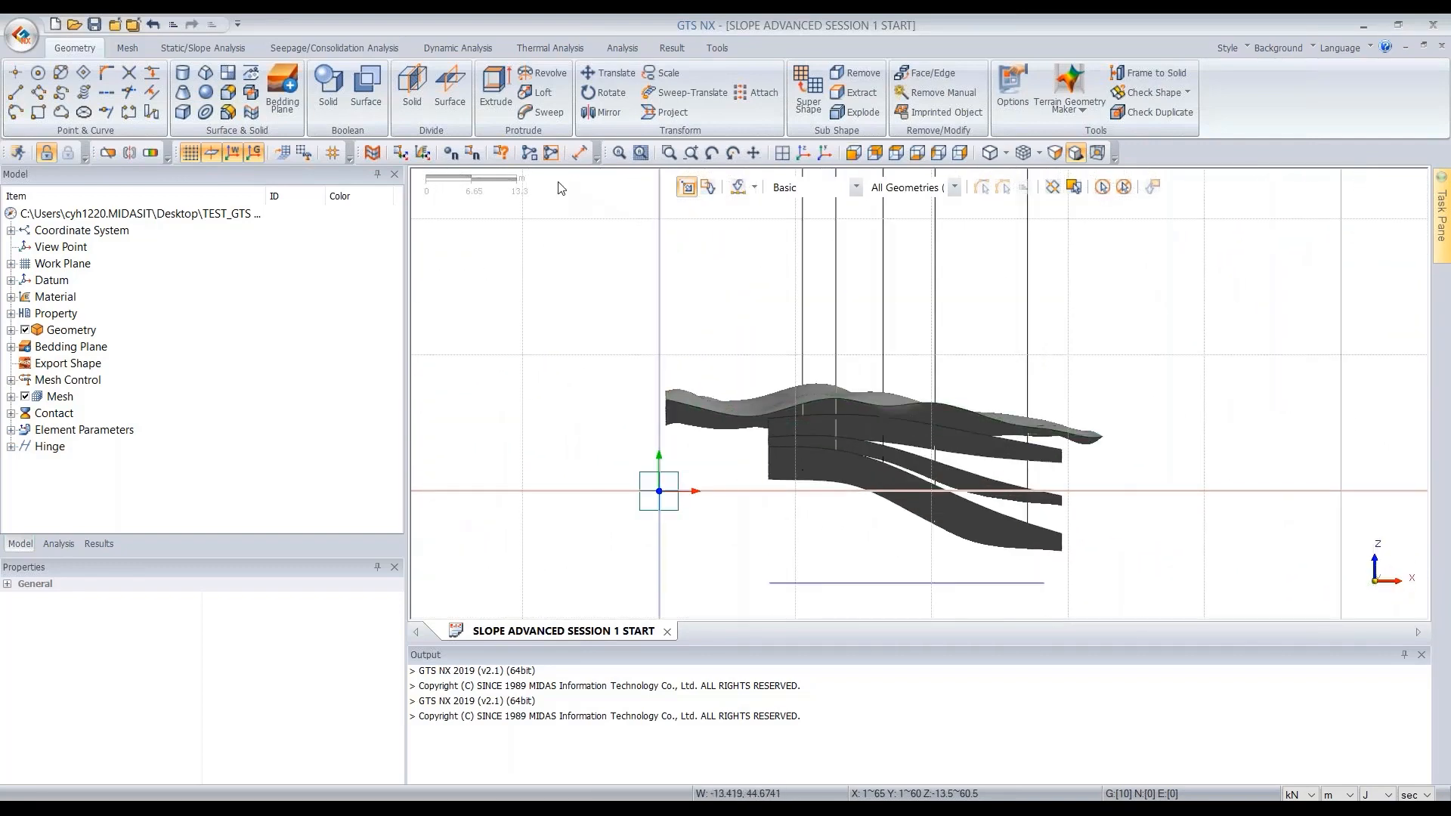
# - Start the Extrude command and select the four edges of the rectangular boundary as target objects
pyautogui.rightClick(504, 106)
pyautogui.click(506, 91)
pyautogui.click(495, 96)
pyautogui.moveTo(179, 184); pyautogui.dragTo(423, 162)
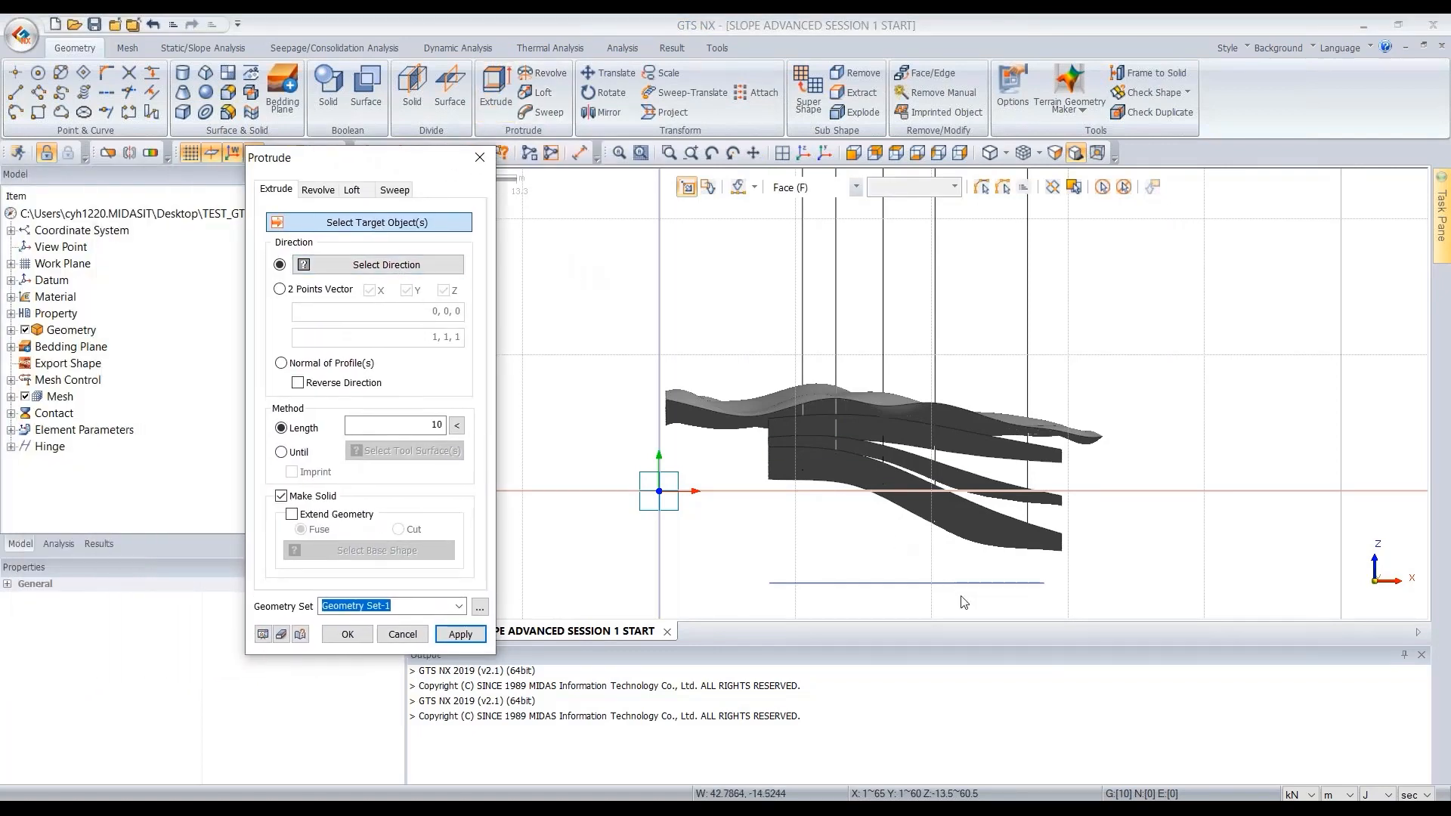
pyautogui.click(857, 192)
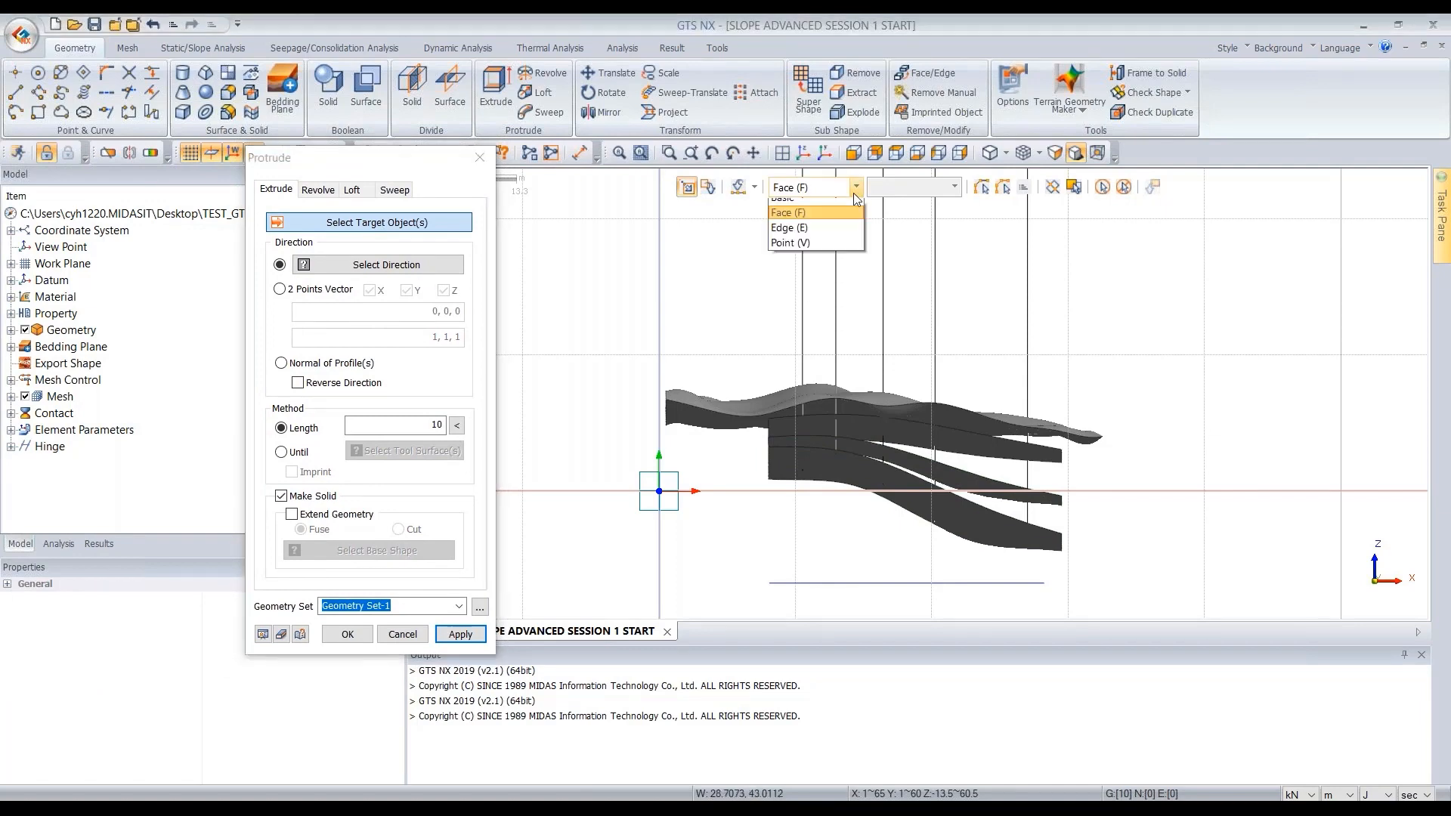
pyautogui.click(816, 237)
pyautogui.moveTo(1085, 568); pyautogui.dragTo(710, 624)
pyautogui.moveTo(1062, 356); pyautogui.dragTo(880, 423, button='middle')
pyautogui.scroll(-3, 940, 590)
pyautogui.scroll(2, 941, 590)
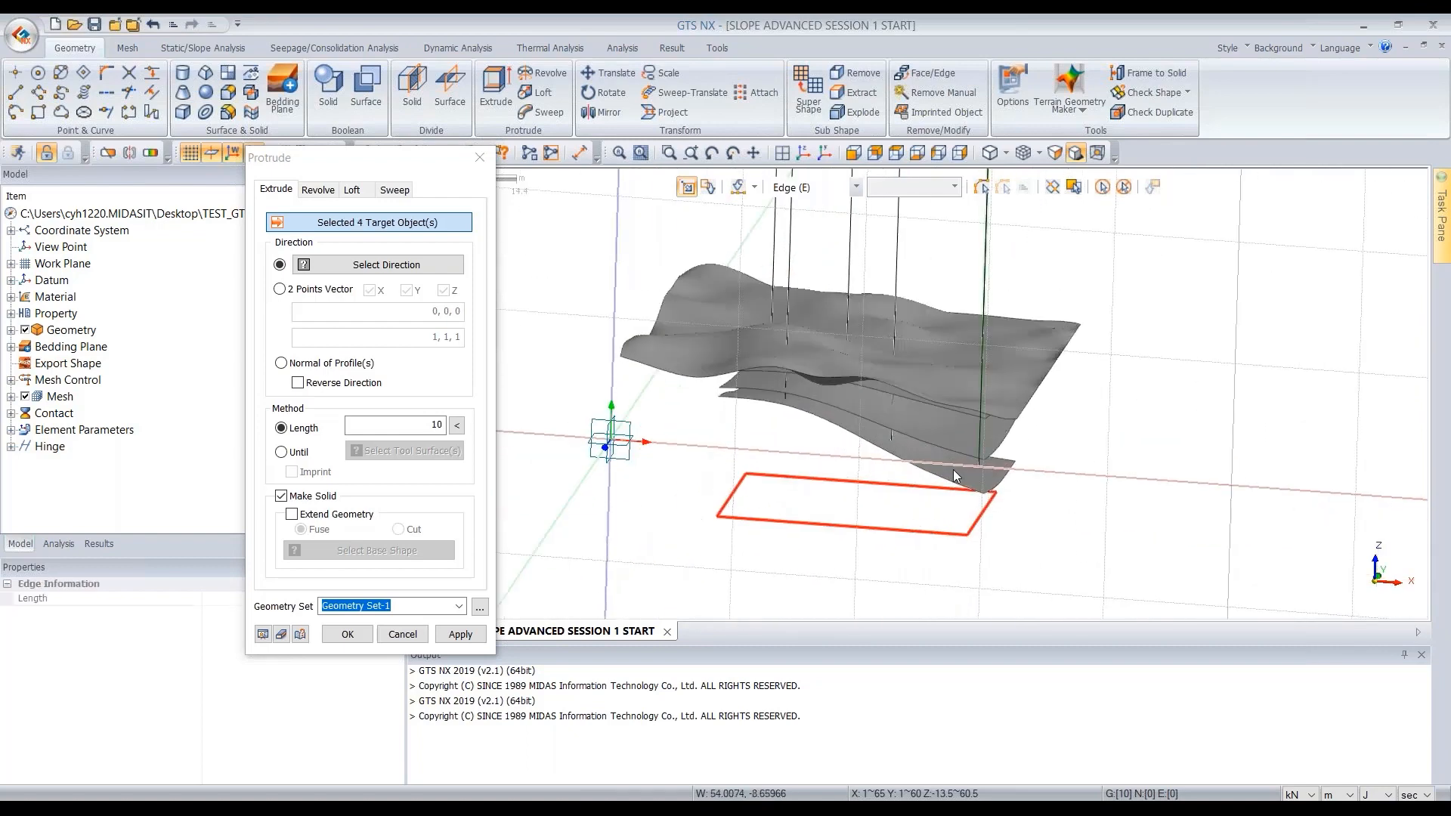
# - Extrude the boundary edges 40 m along the Z-direction vector as a solid
pyautogui.click(317, 294)
pyautogui.click(369, 290)
pyautogui.click(407, 290)
pyautogui.click(463, 315)
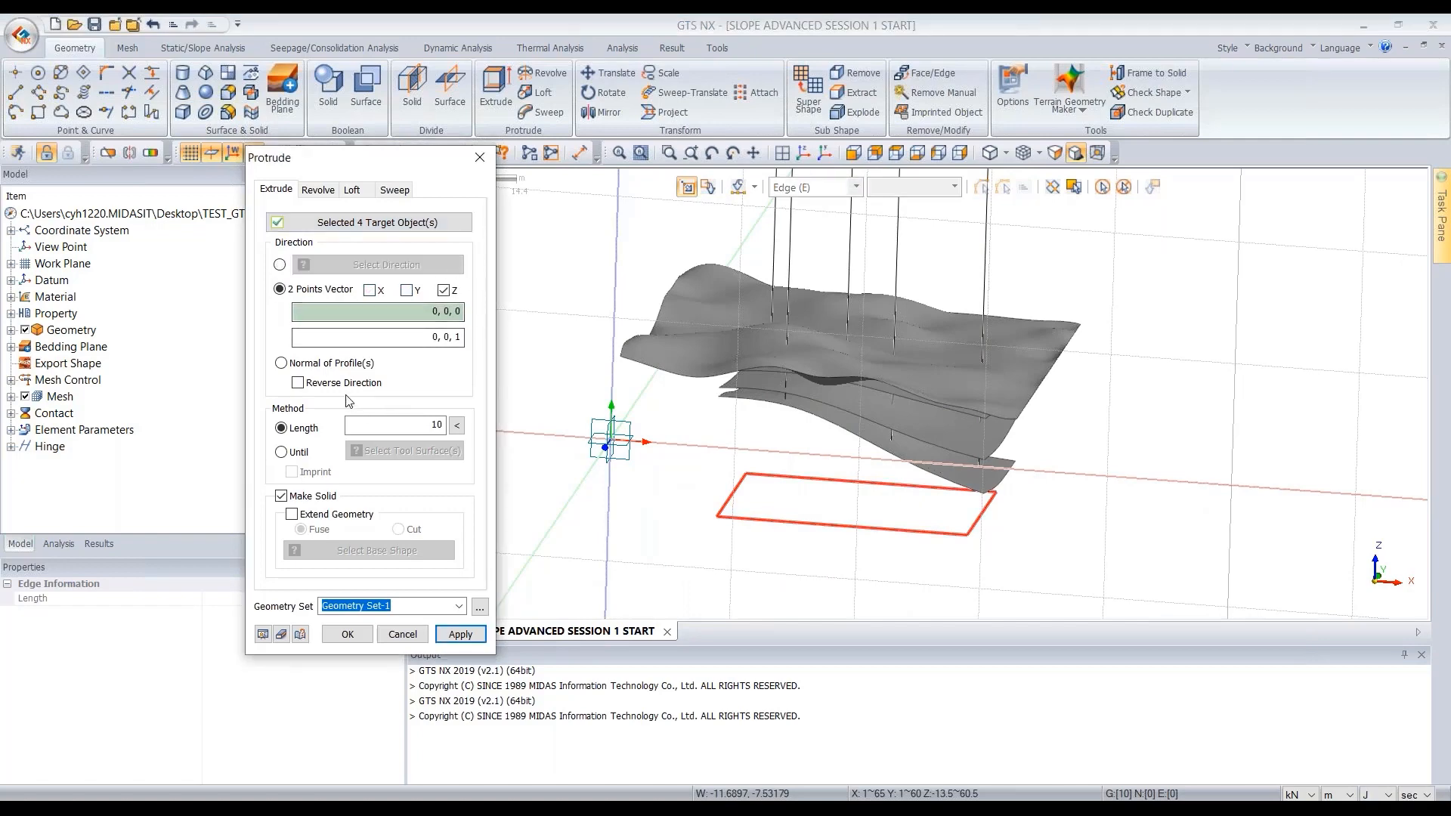
pyautogui.doubleClick(433, 426)
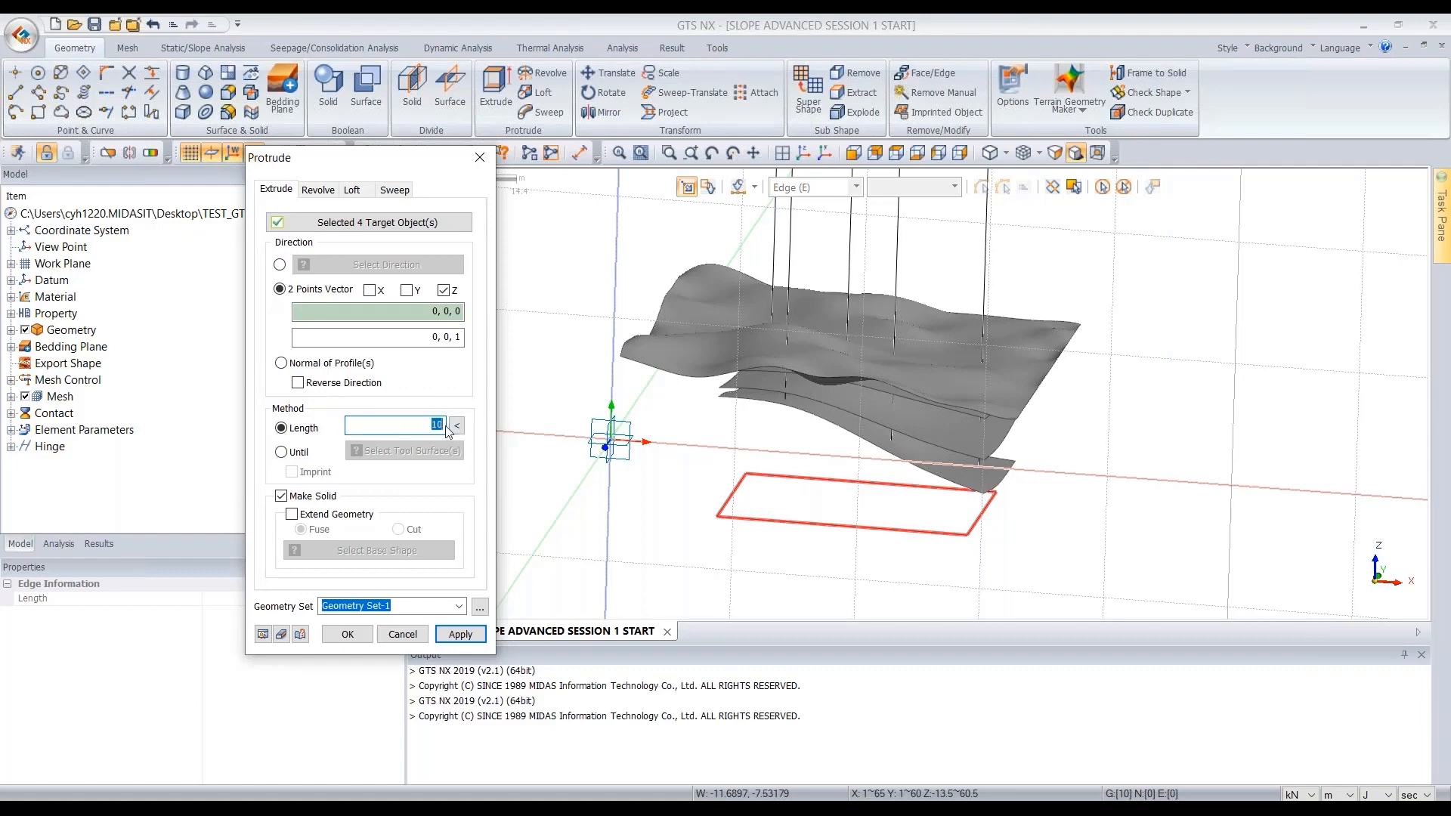
pyautogui.write('4')
pyautogui.click(263, 635)
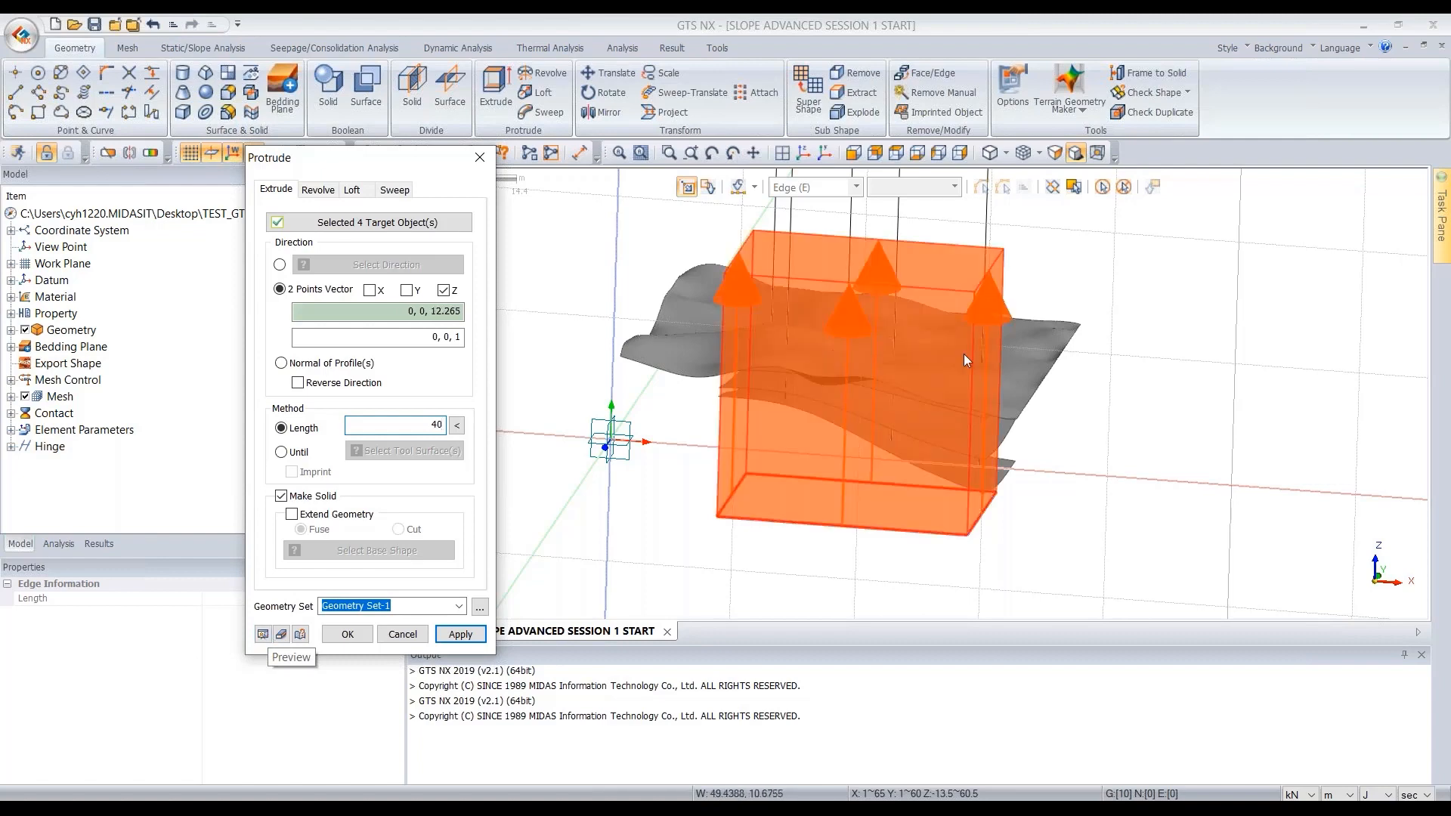
pyautogui.moveTo(1003, 360); pyautogui.dragTo(805, 370, button='middle')
pyautogui.click(348, 635)
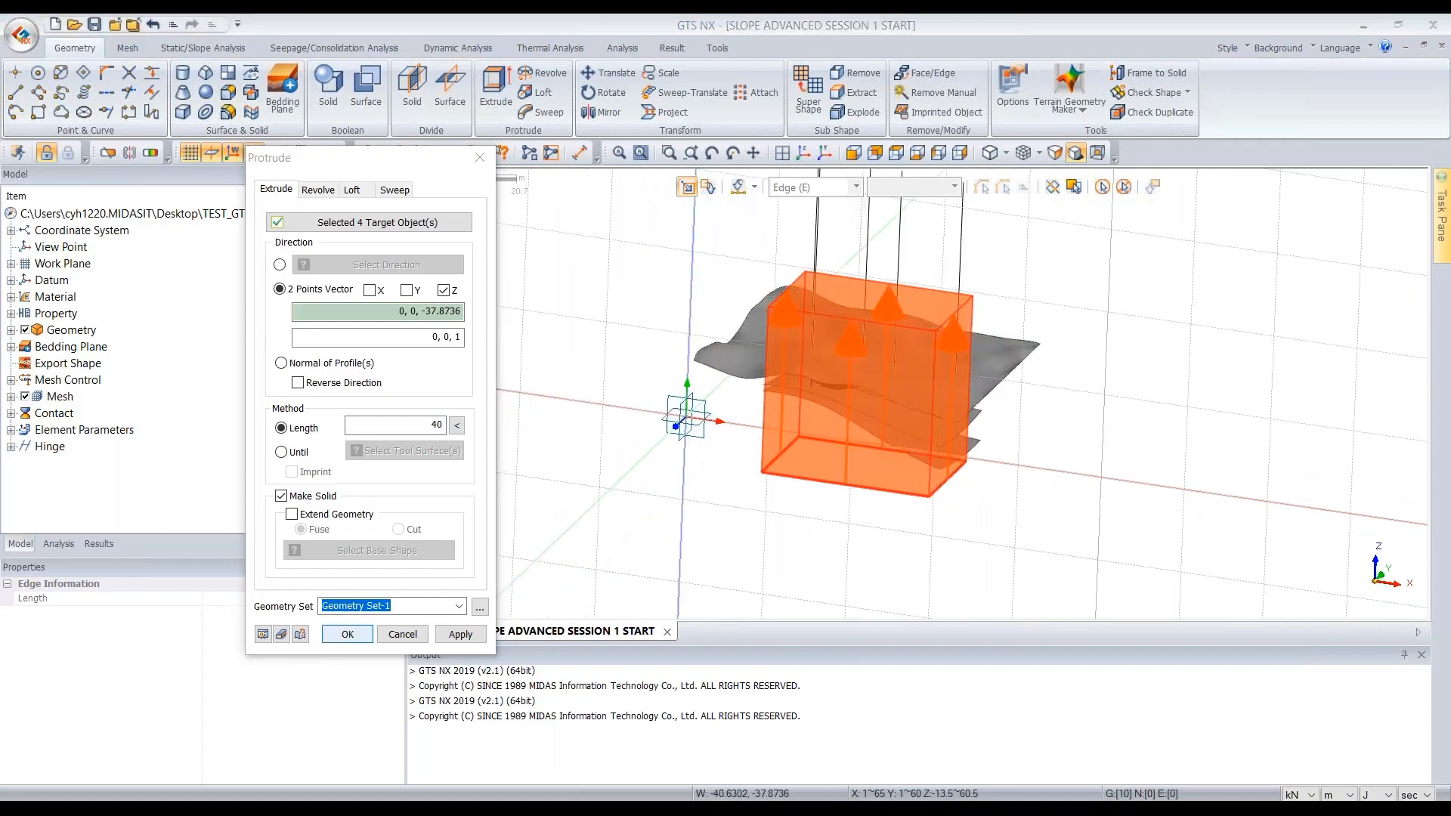
# - Start Divide Solid and select the extruded box as the target solid
pyautogui.moveTo(890, 384); pyautogui.dragTo(990, 471, button='middle')
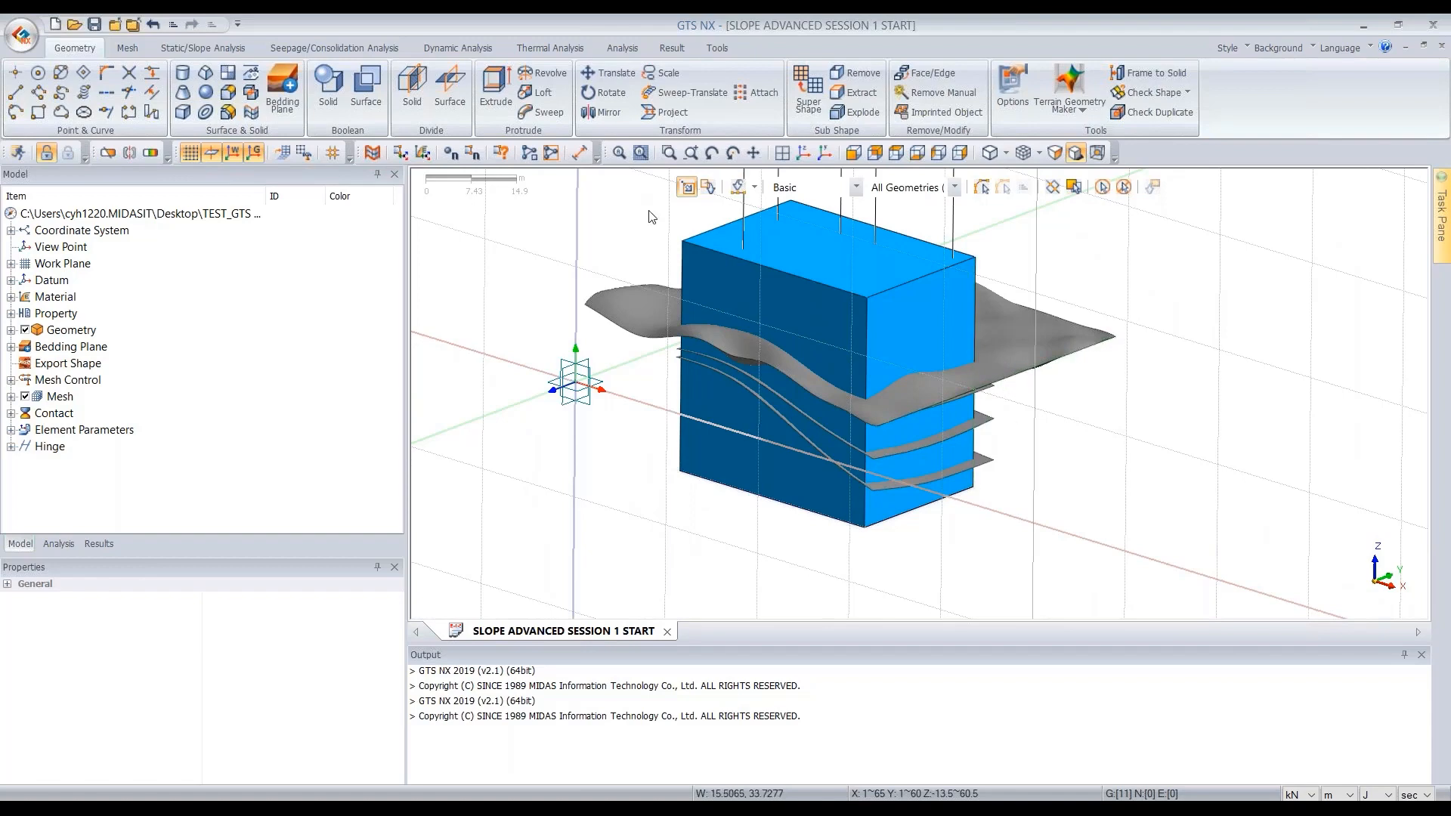
pyautogui.click(413, 106)
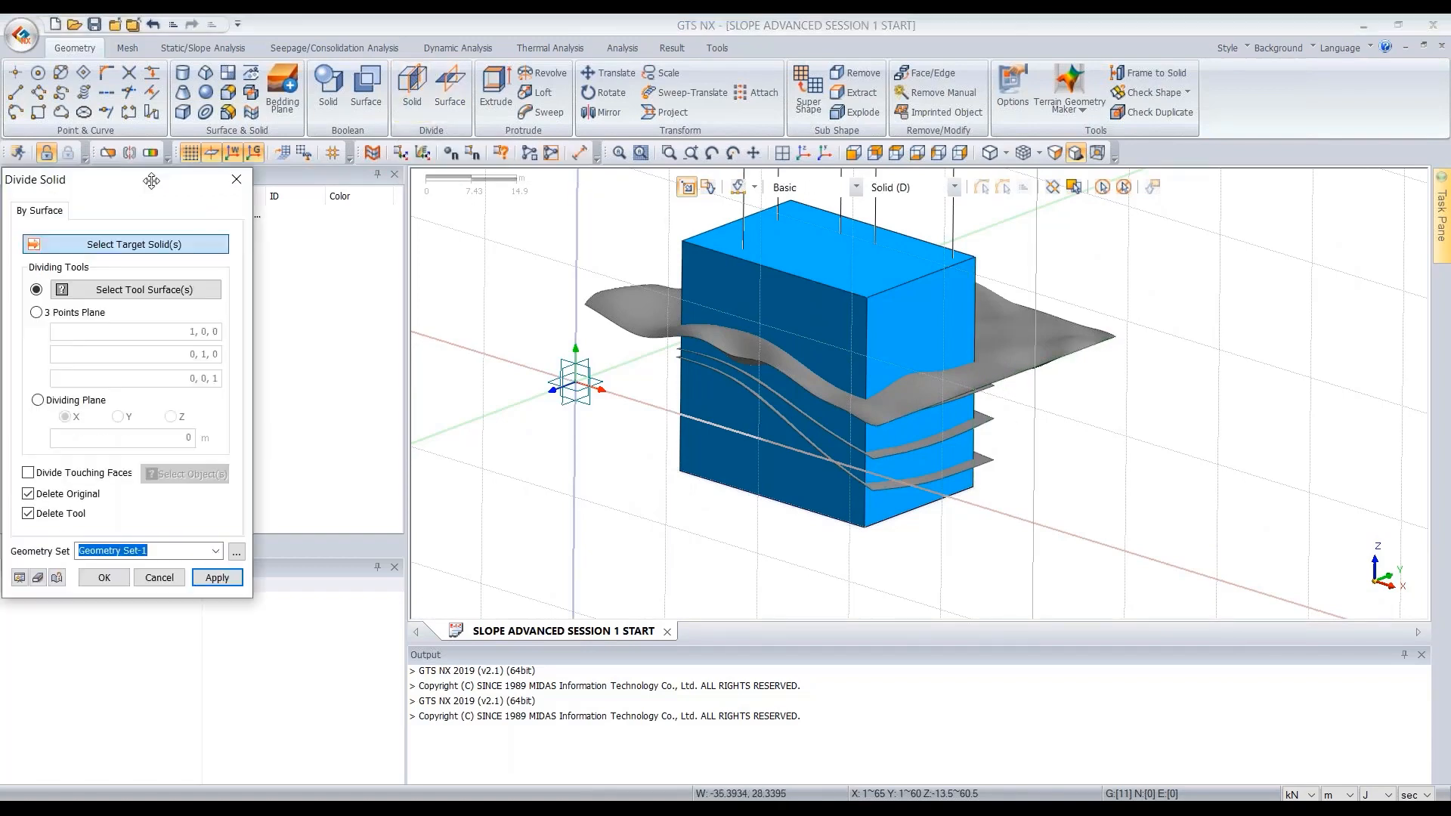
pyautogui.moveTo(118, 175); pyautogui.dragTo(312, 175)
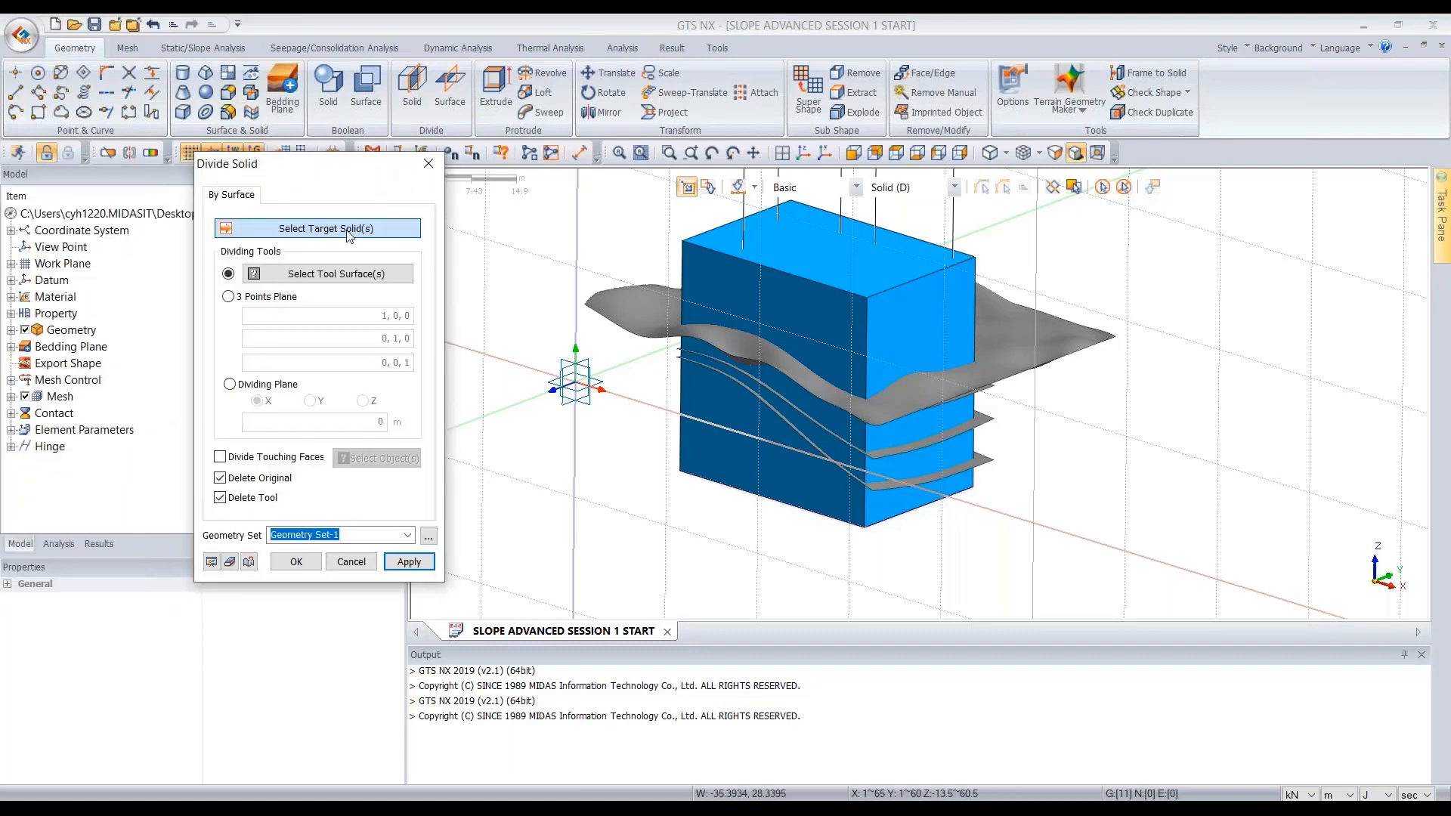
pyautogui.click(833, 284)
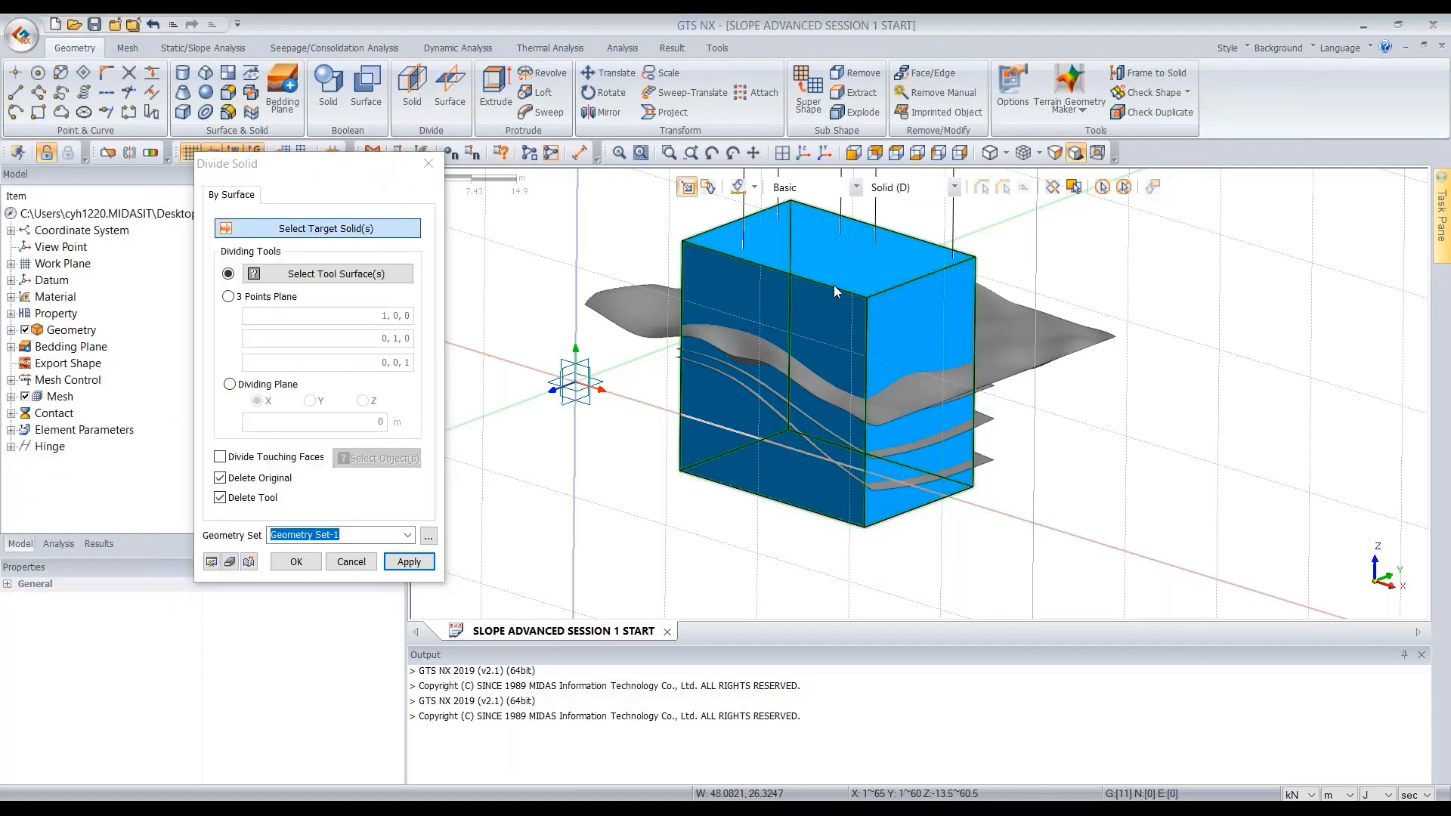
pyautogui.click(385, 278)
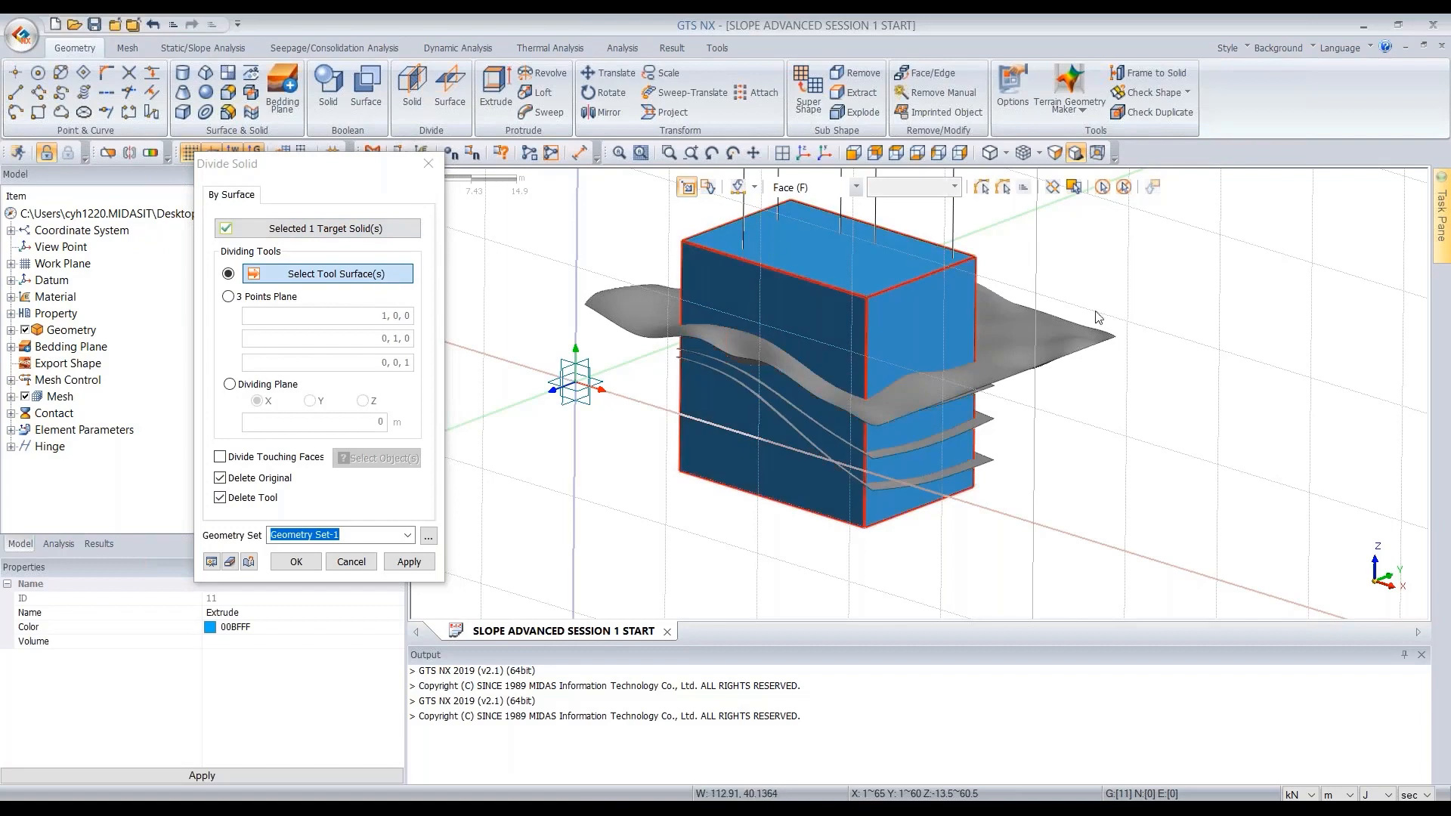
# - Pick the ground surface and the three bedding planes as tool surfaces and divide the box
pyautogui.click(1004, 332)
pyautogui.moveTo(925, 319); pyautogui.dragTo(952, 330, button='middle')
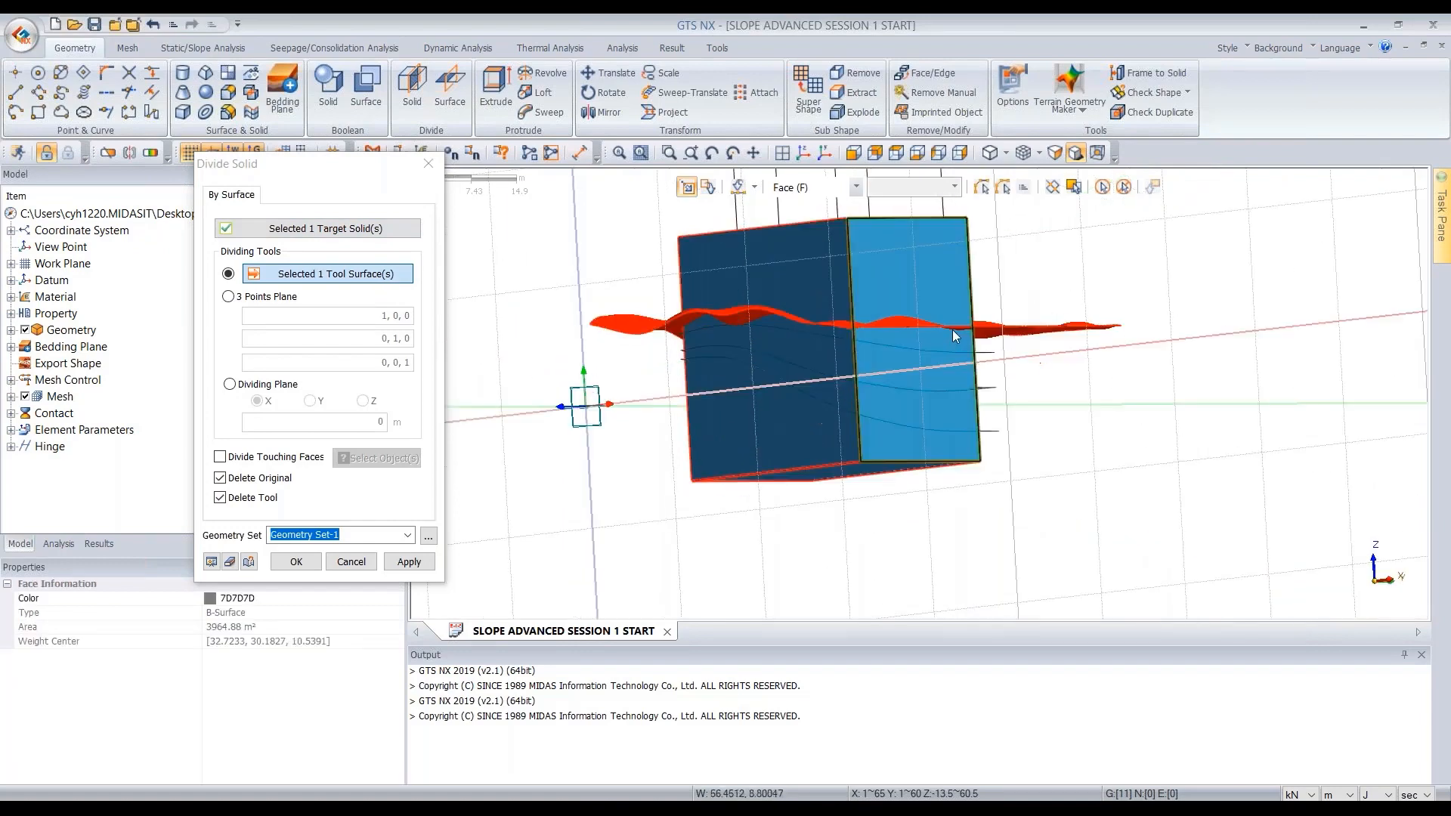
pyautogui.scroll(3, 1020, 370)
pyautogui.scroll(3, 1027, 375)
pyautogui.click(986, 354)
pyautogui.click(996, 455)
pyautogui.click(989, 582)
pyautogui.scroll(-2, 1047, 405)
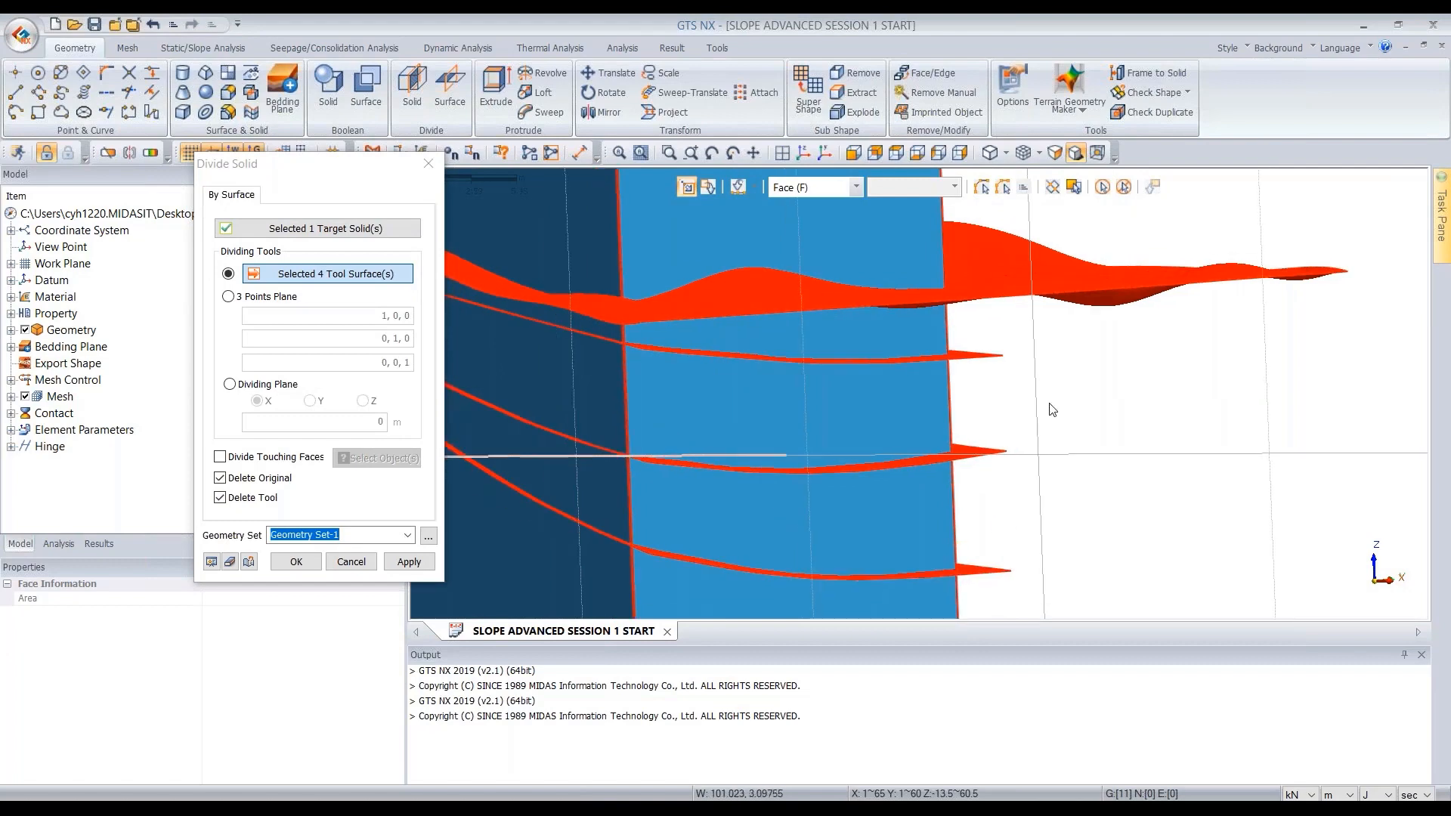
pyautogui.moveTo(1053, 409); pyautogui.dragTo(1035, 349, button='middle')
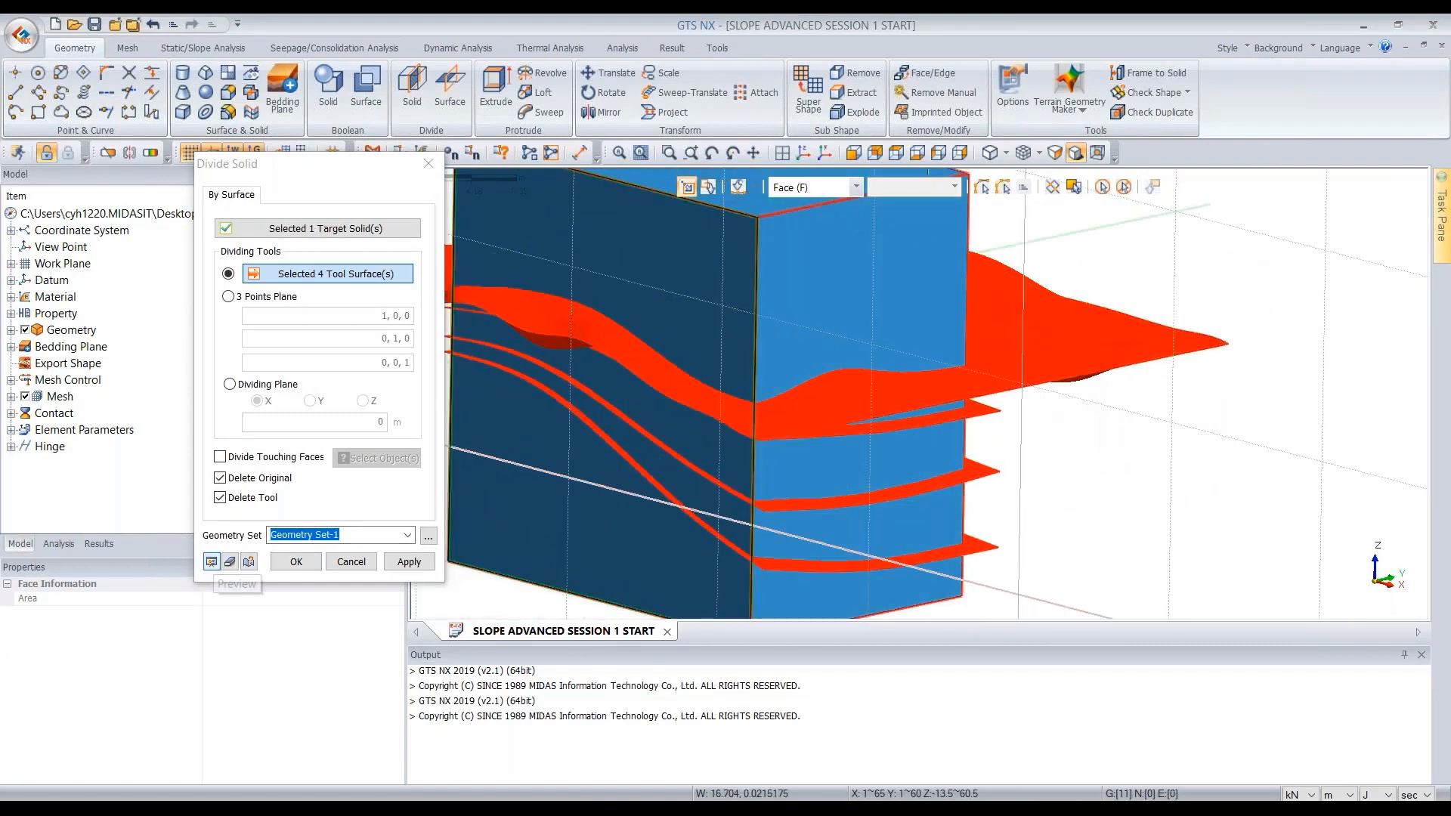
pyautogui.click(211, 562)
pyautogui.moveTo(1179, 246); pyautogui.dragTo(1043, 280, button='middle')
pyautogui.click(296, 561)
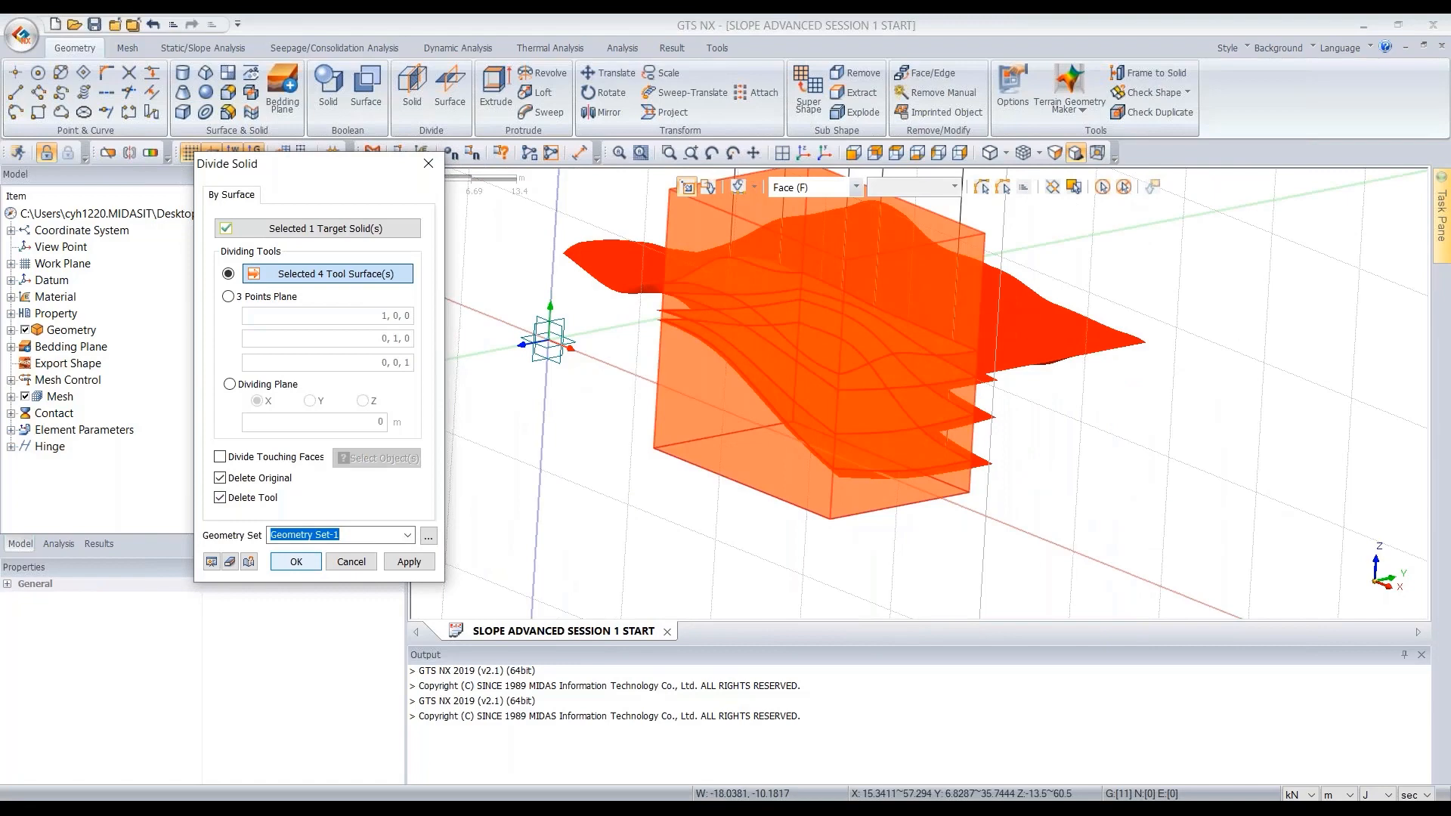
# - Inspect the divided soil layers by selecting each solid in turn
pyautogui.scroll(-3, 1033, 328)
pyautogui.scroll(2, 967, 473)
pyautogui.scroll(-3, 971, 474)
pyautogui.scroll(1, 968, 261)
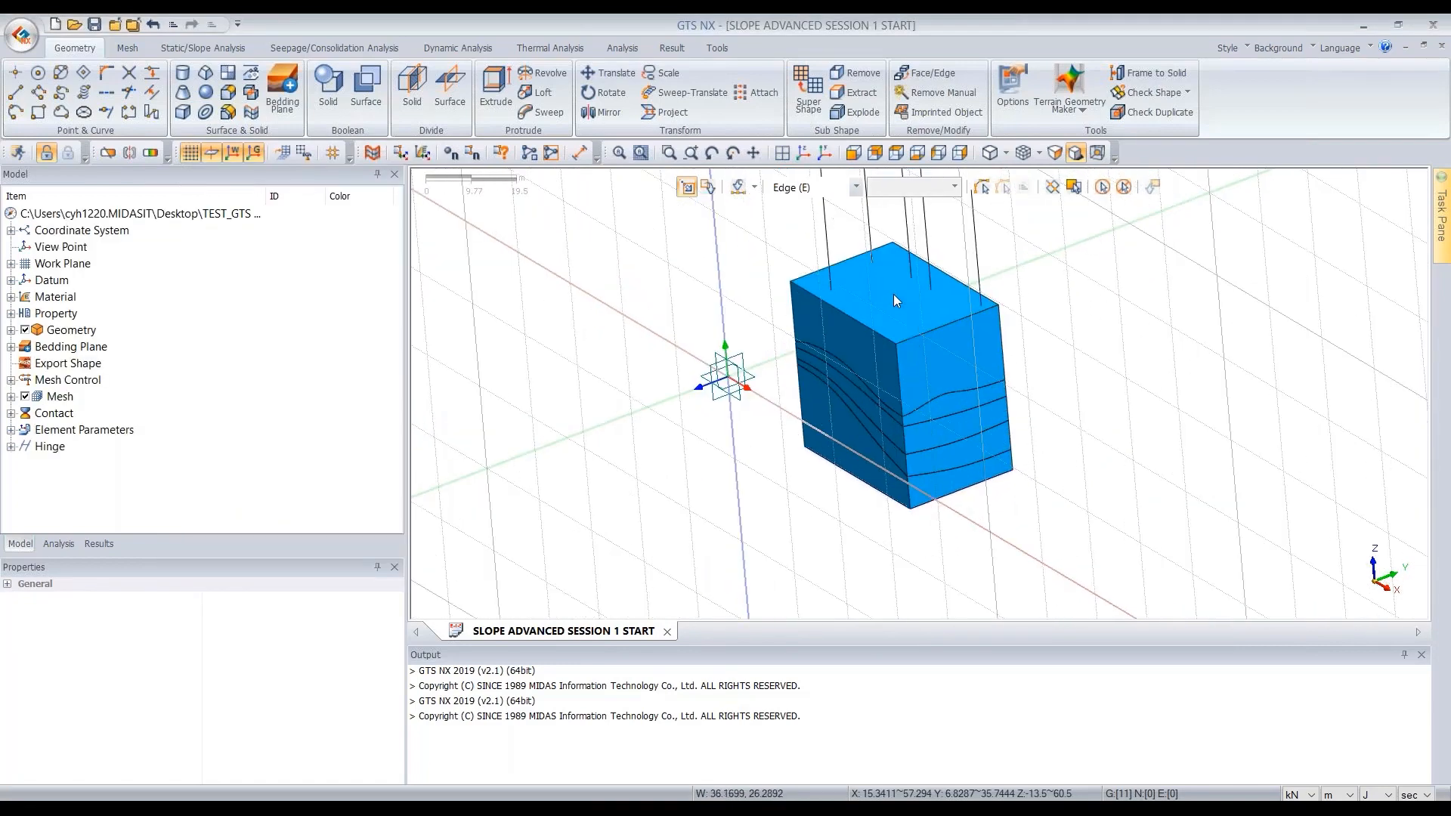
pyautogui.press('d')
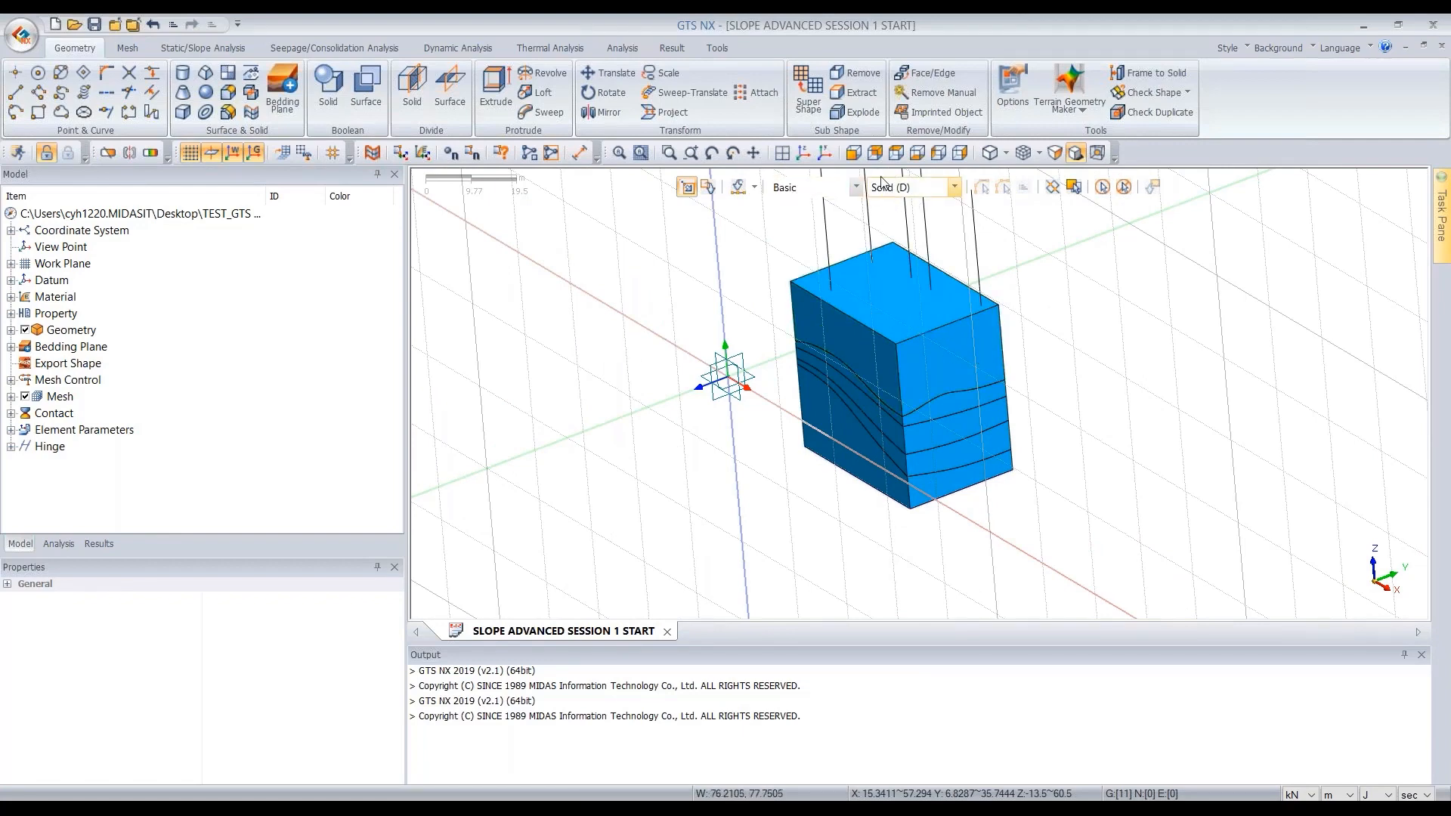
pyautogui.click(918, 308)
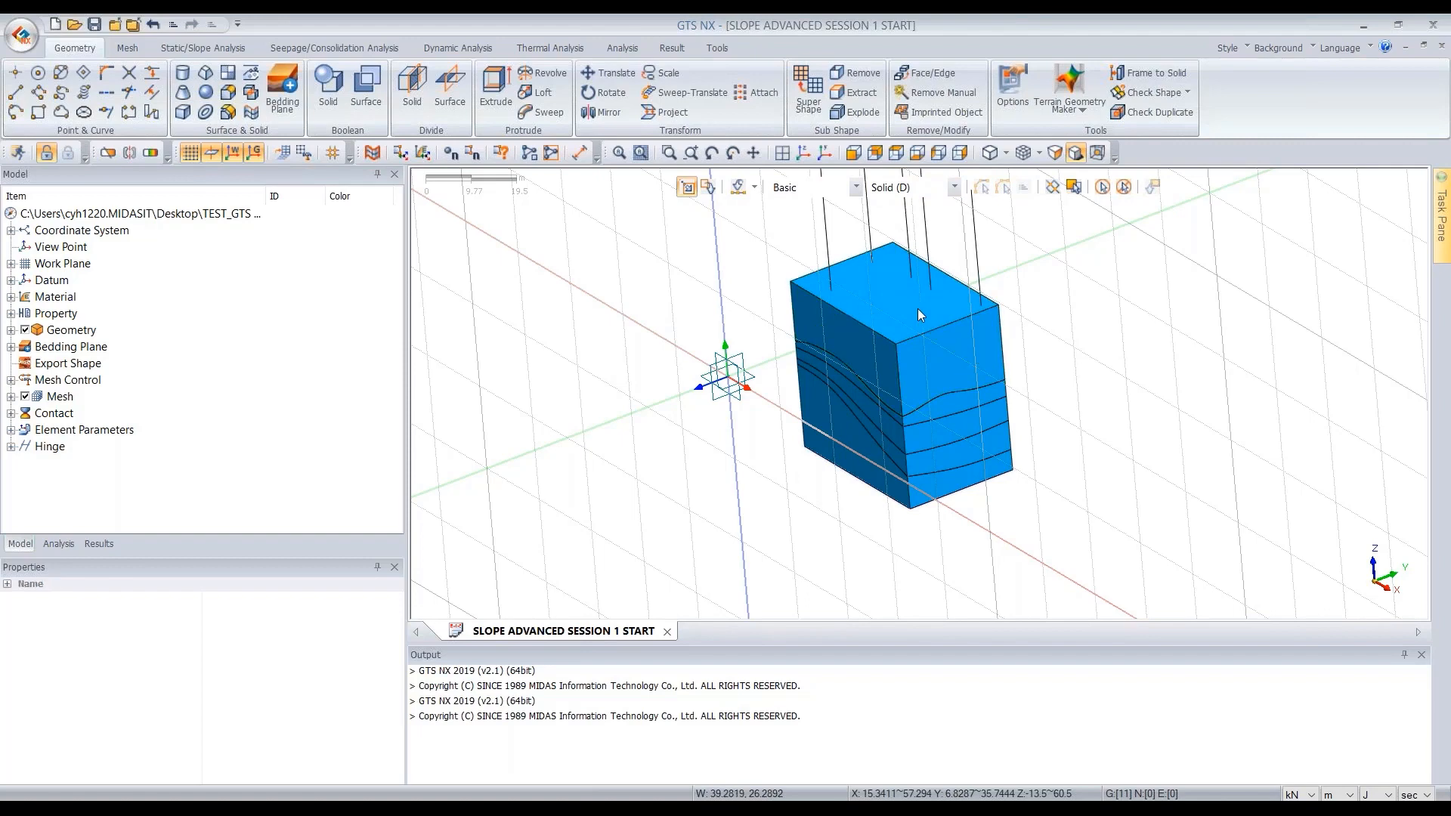
pyautogui.click(975, 450)
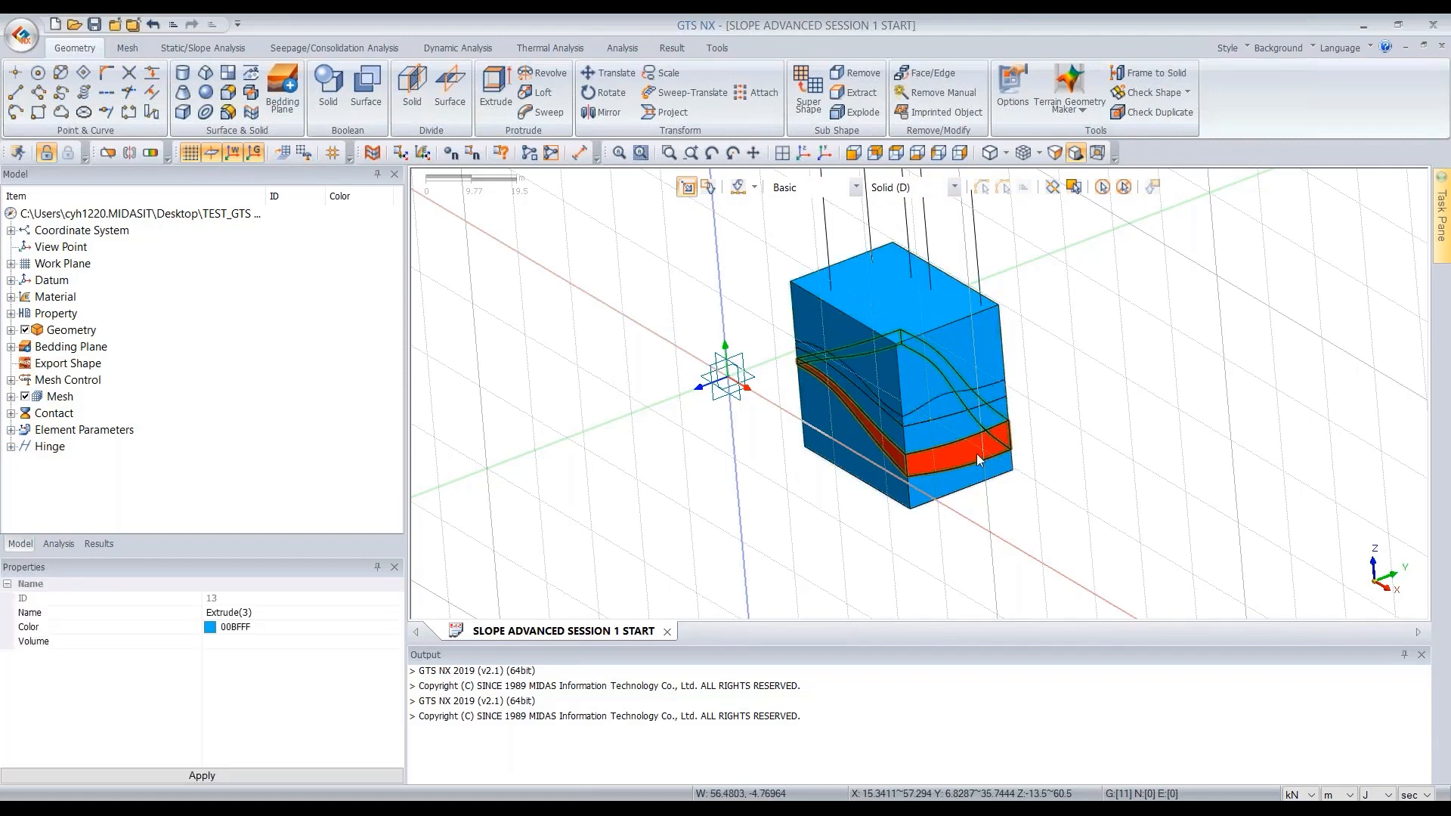
pyautogui.click(955, 440)
pyautogui.click(924, 349)
pyautogui.click(923, 346)
pyautogui.moveTo(912, 266); pyautogui.dragTo(901, 279, button='middle')
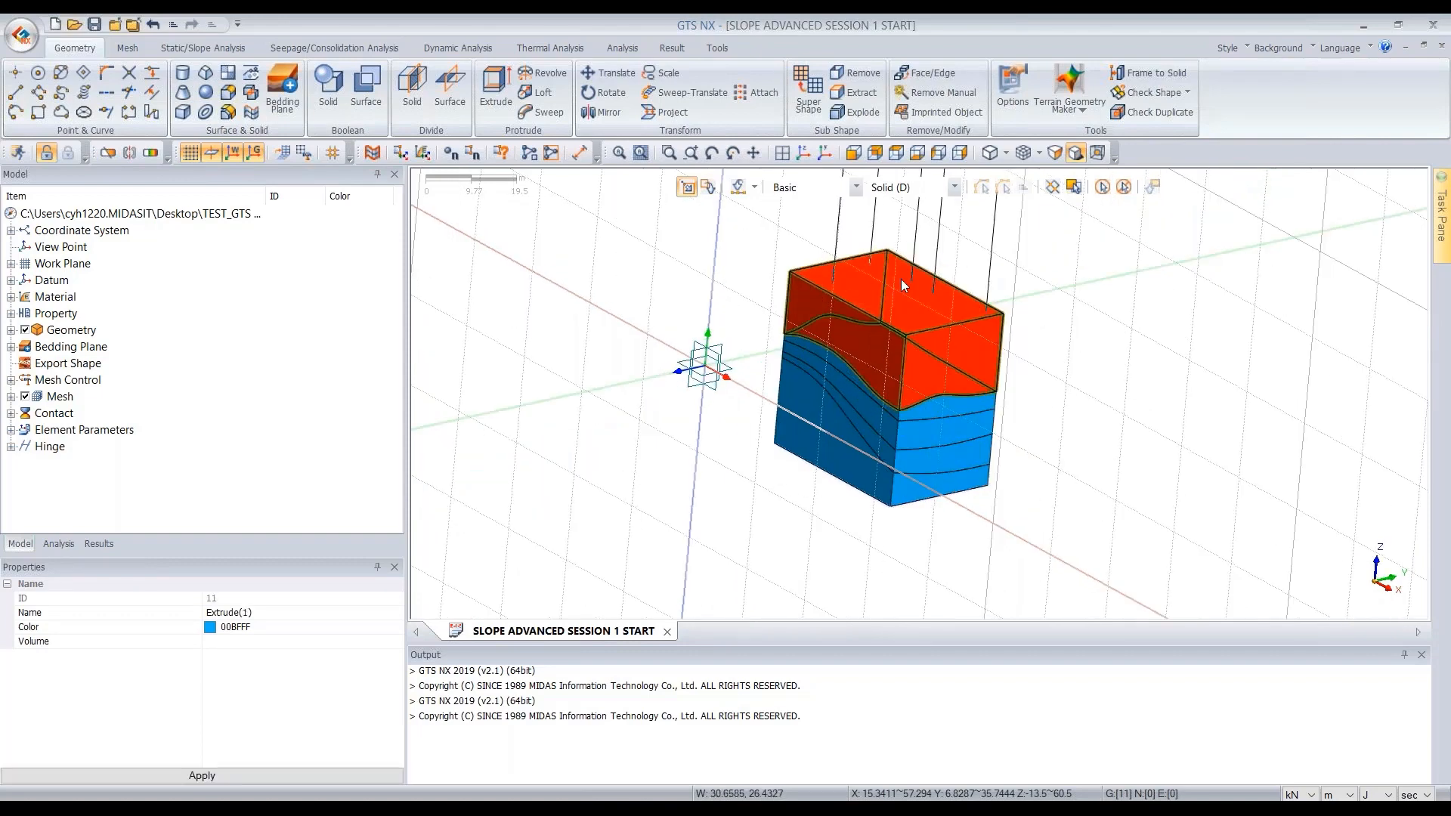
# - Expand Geometry Set-1 in the model tree and hide its curves
pyautogui.doubleClick(63, 331)
pyautogui.doubleClick(111, 348)
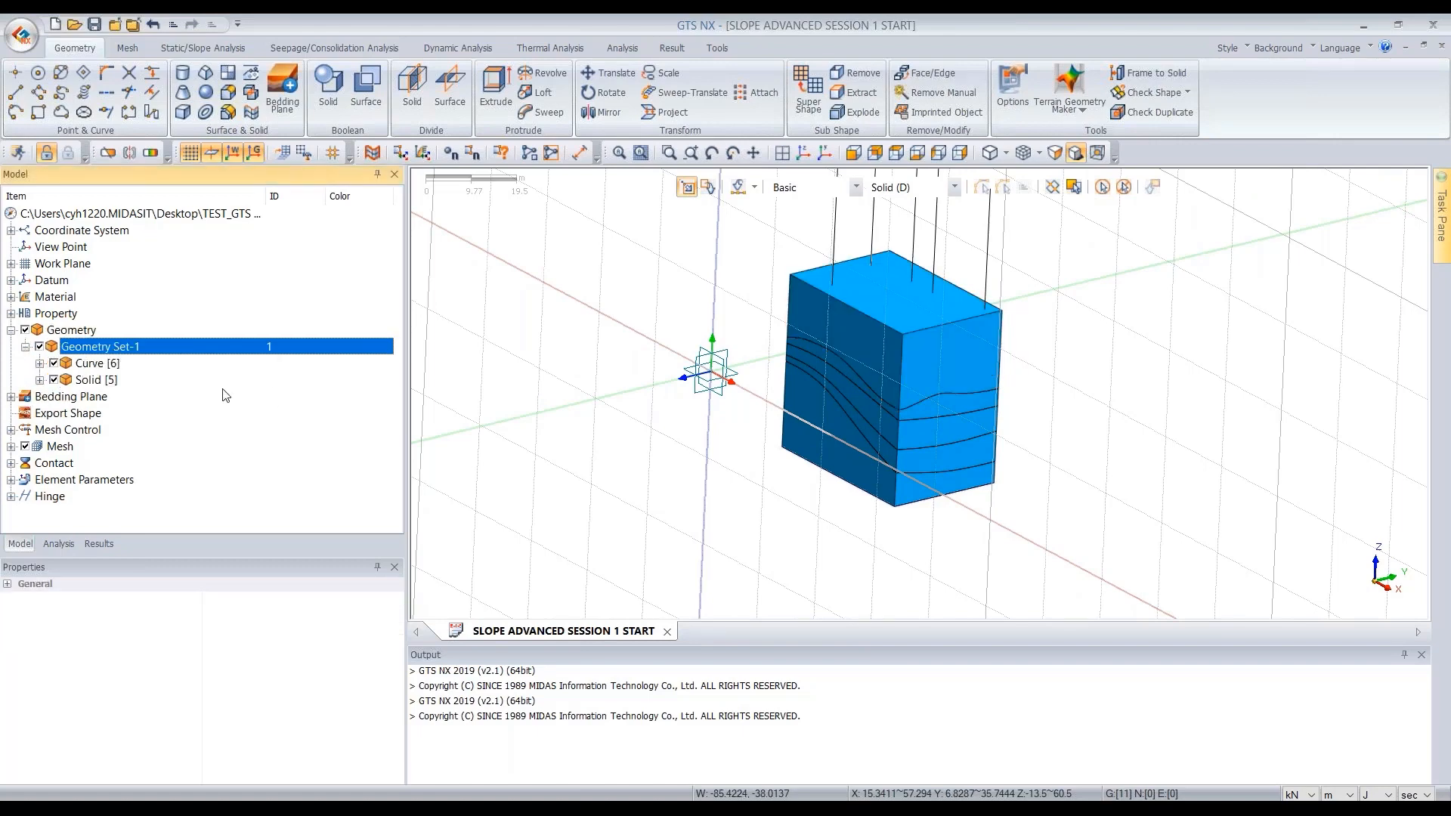
pyautogui.scroll(-3, 990, 325)
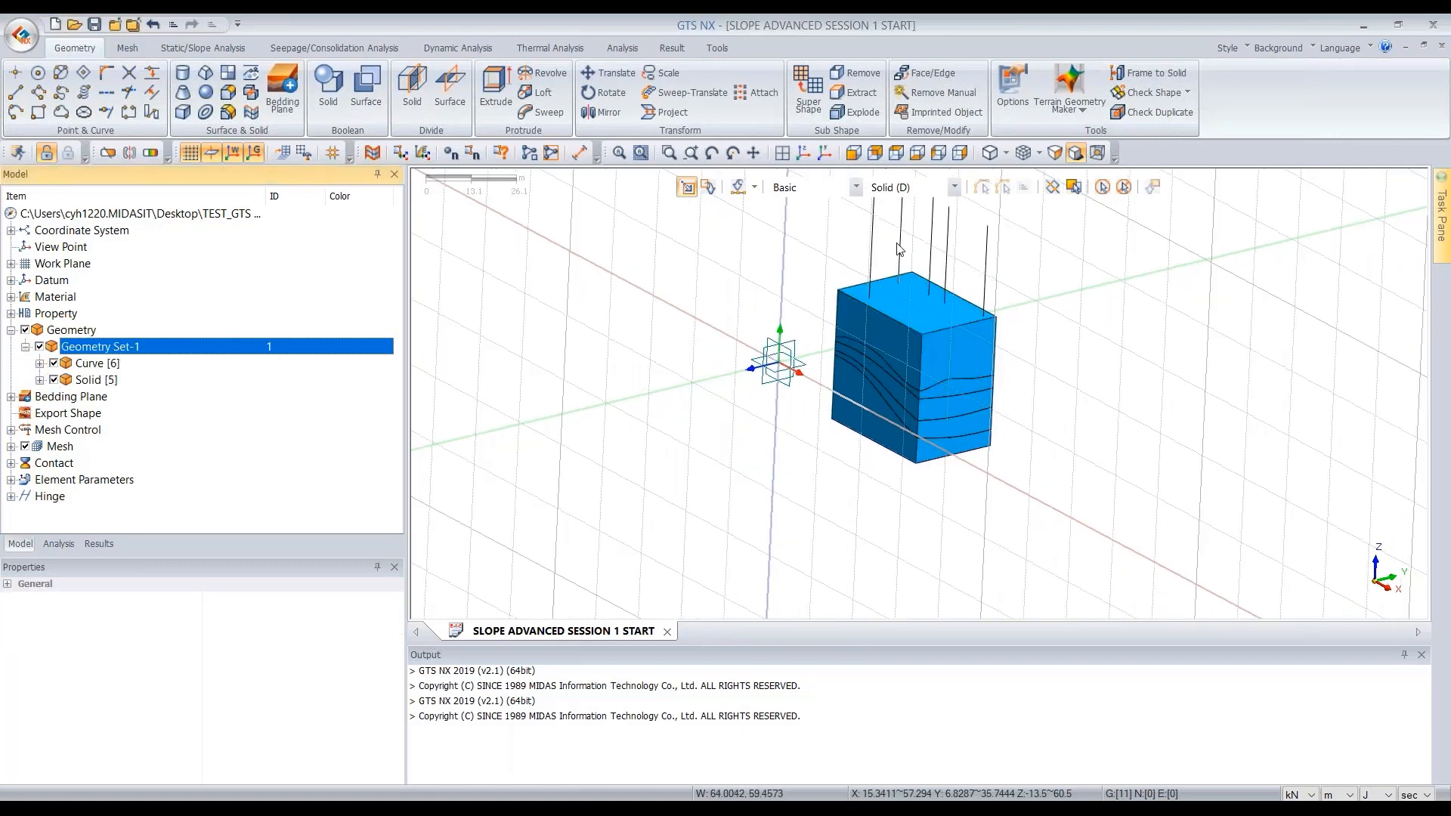
pyautogui.moveTo(812, 304); pyautogui.dragTo(826, 325, button='middle')
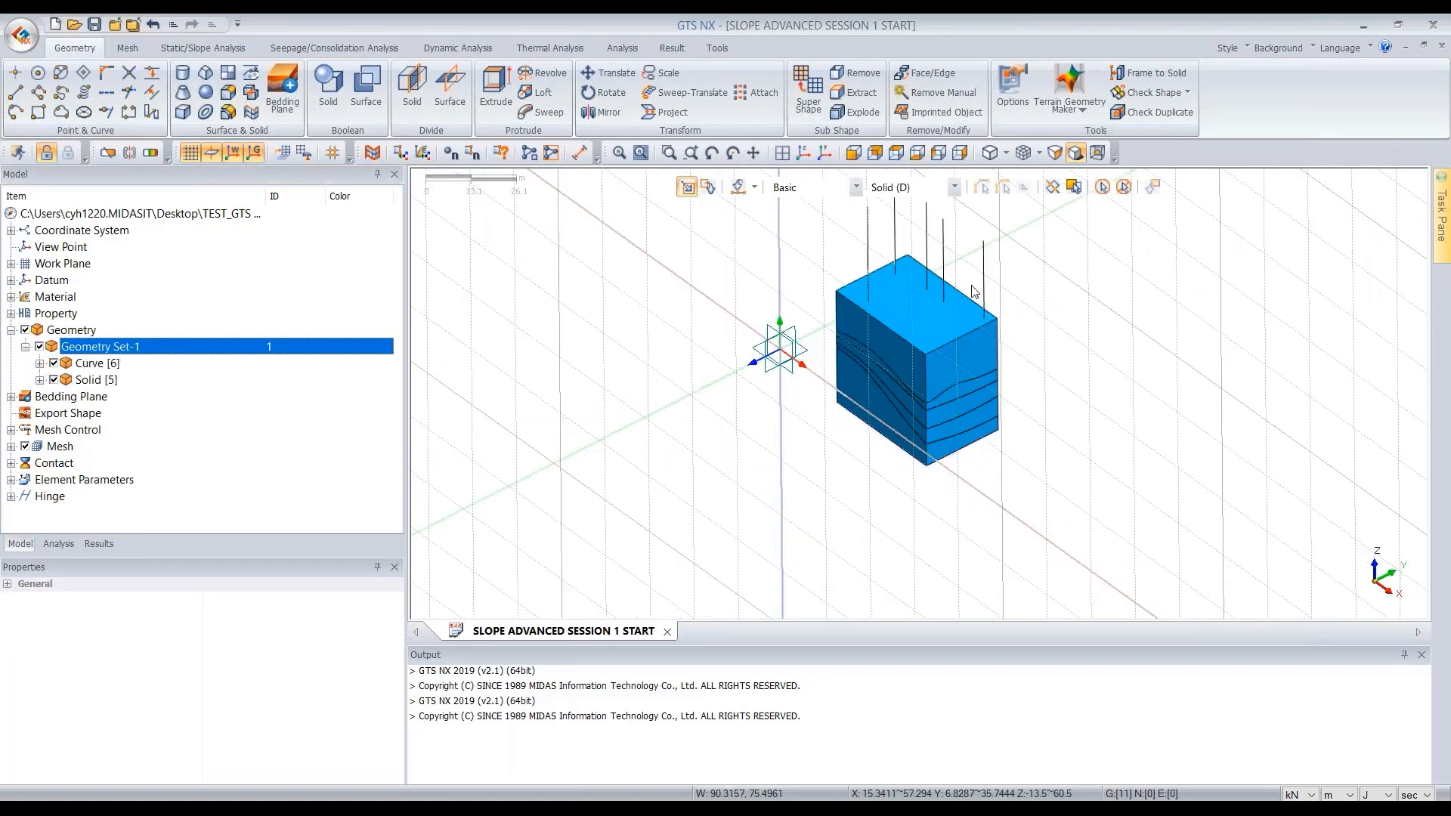
pyautogui.click(54, 364)
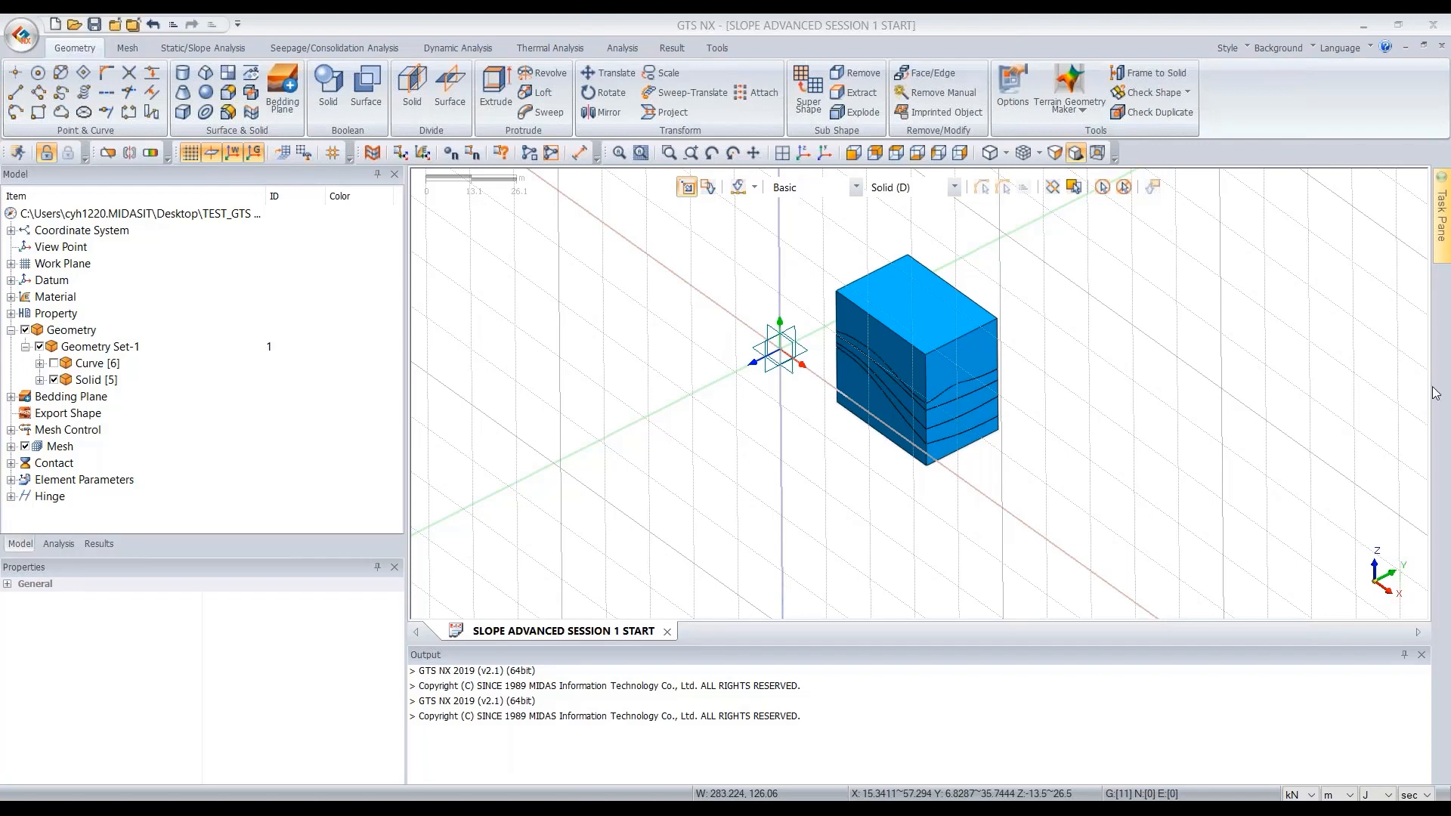
# - Auto Connect all five solids using the Boolean share-face method
pyautogui.click(804, 156)
pyautogui.scroll(3, 917, 310)
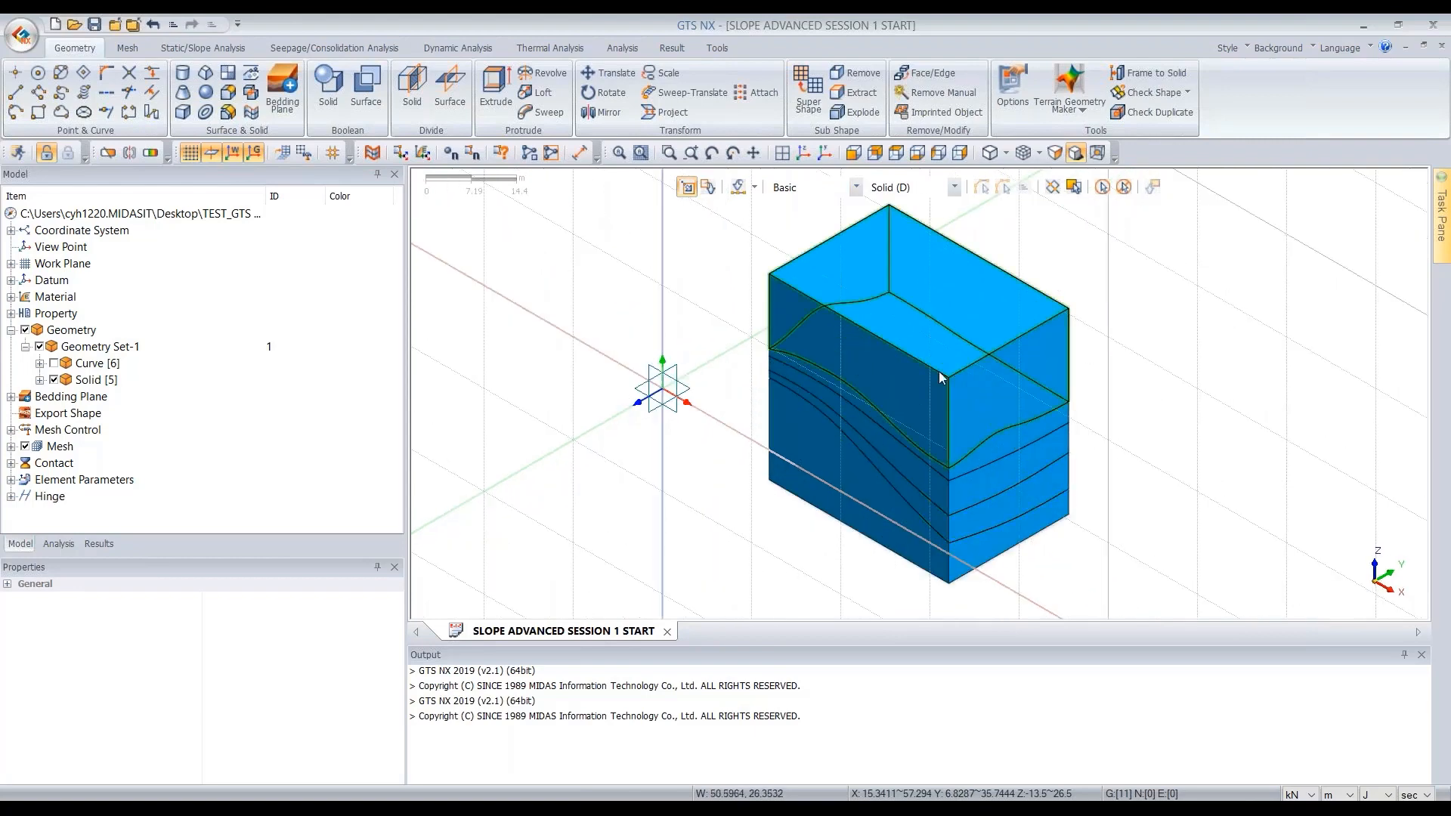
pyautogui.click(253, 92)
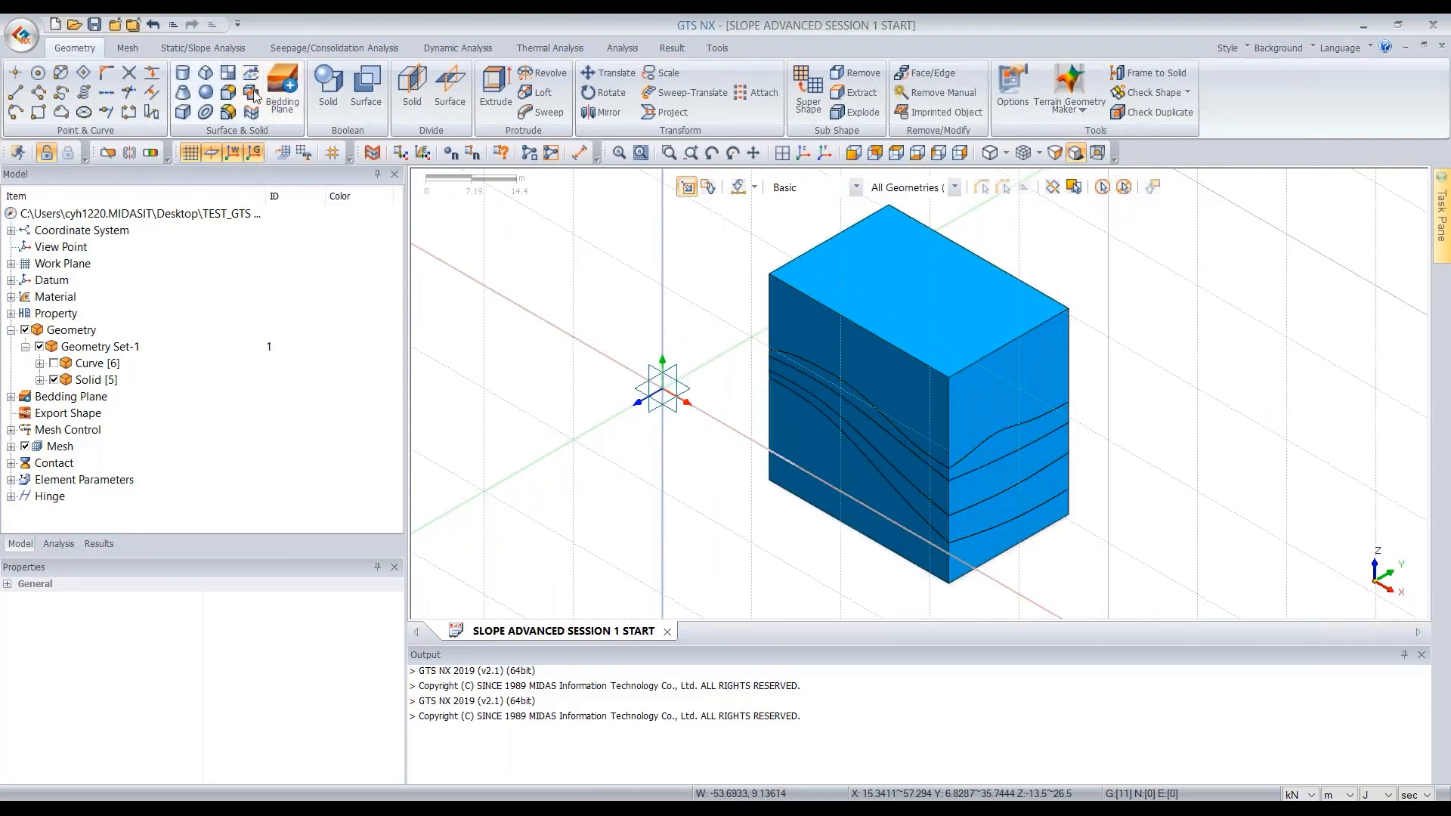
pyautogui.click(634, 312)
pyautogui.hotkey('ctrl', 'a')
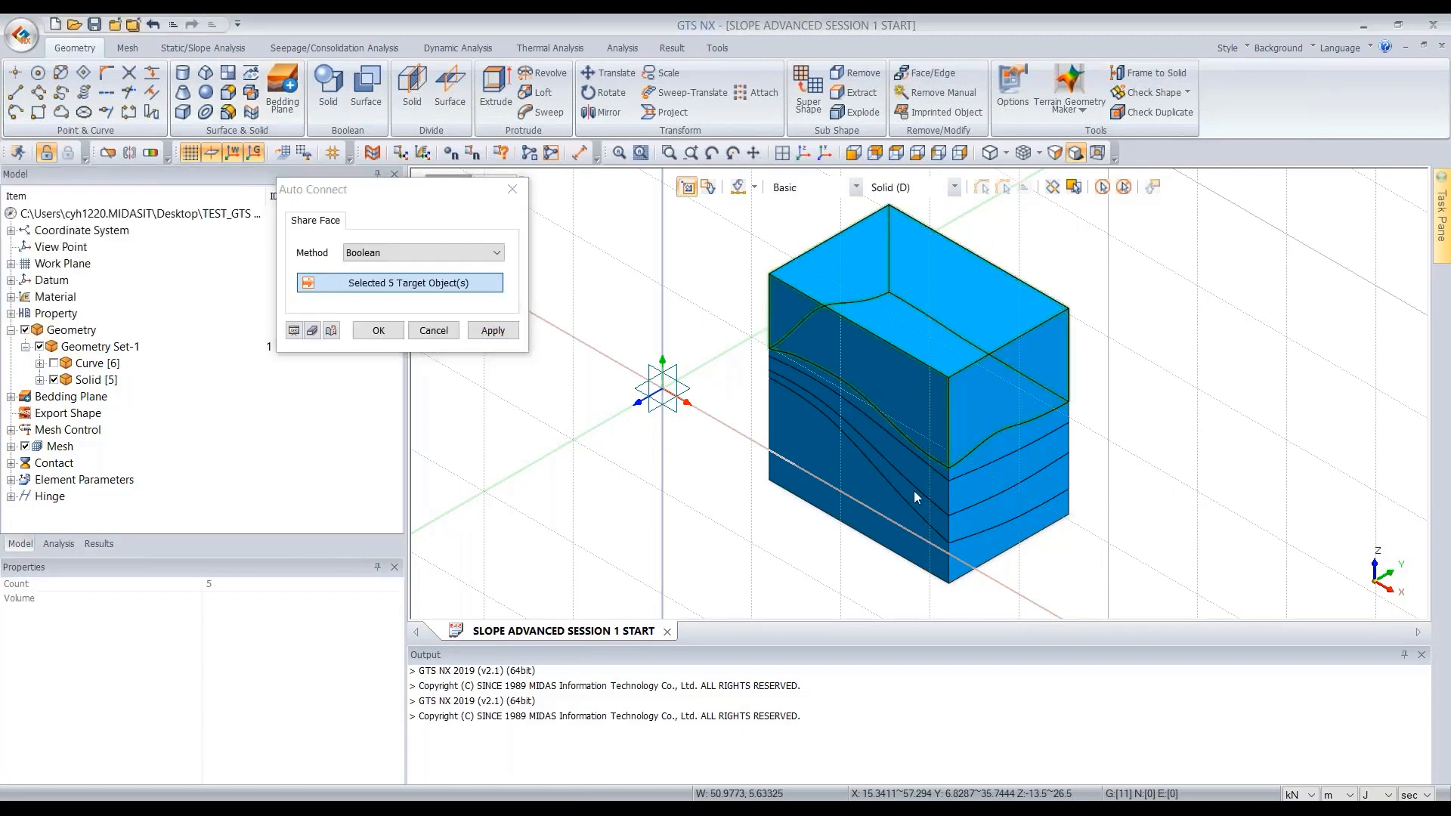
pyautogui.click(379, 331)
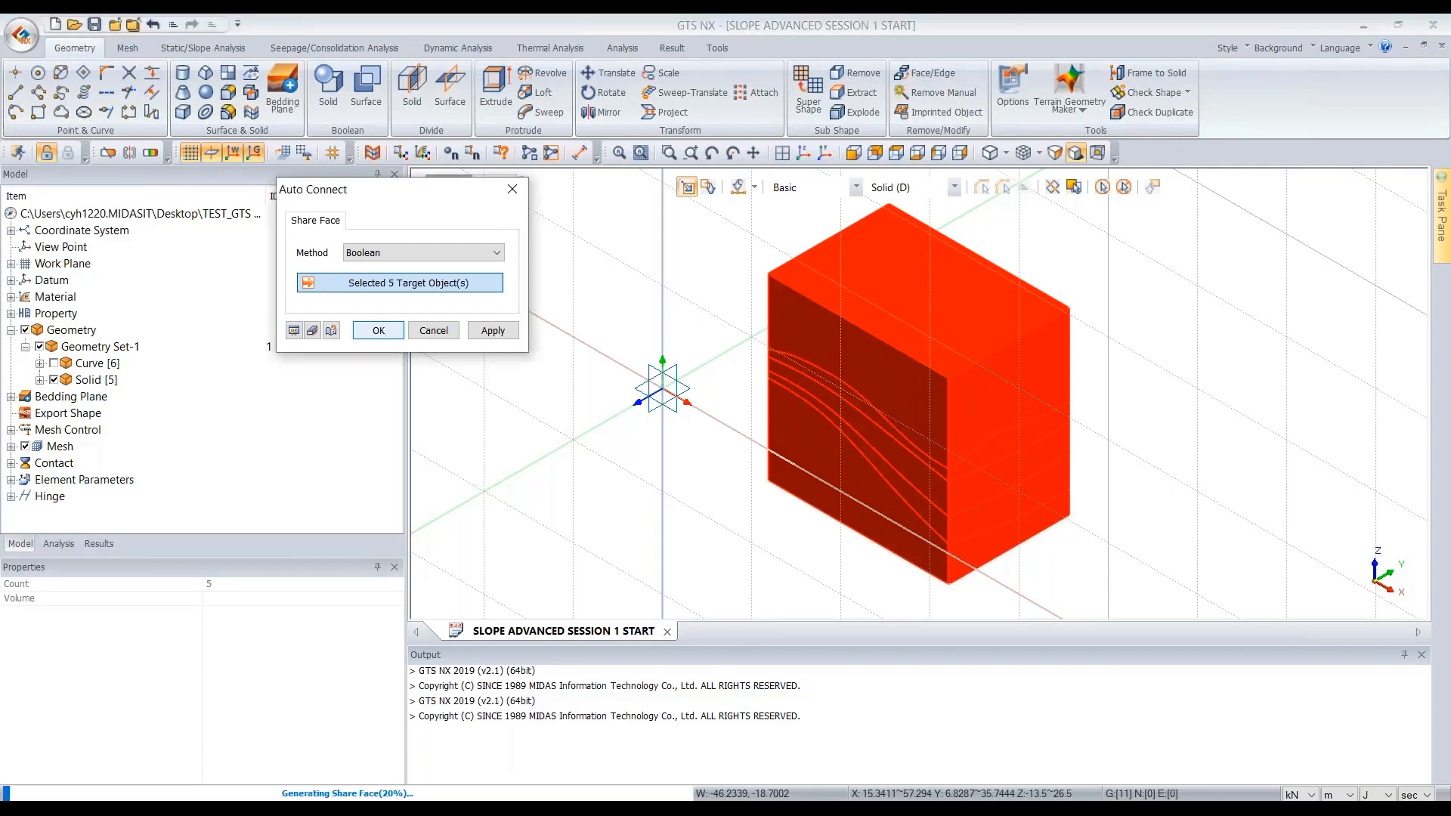
# - Delete the top solid lying above the ground surface
pyautogui.scroll(-3, 806, 298)
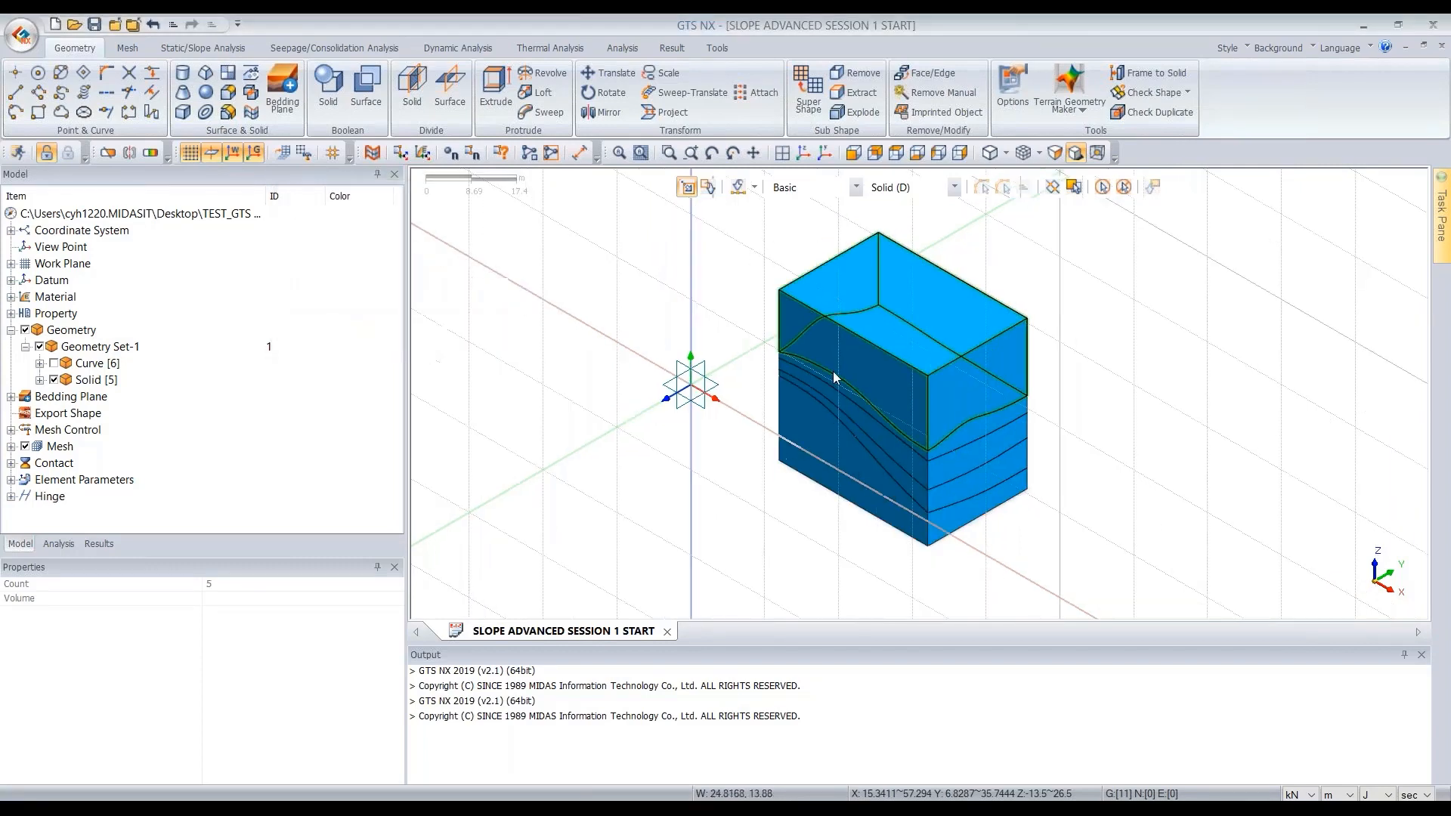
pyautogui.click(910, 342)
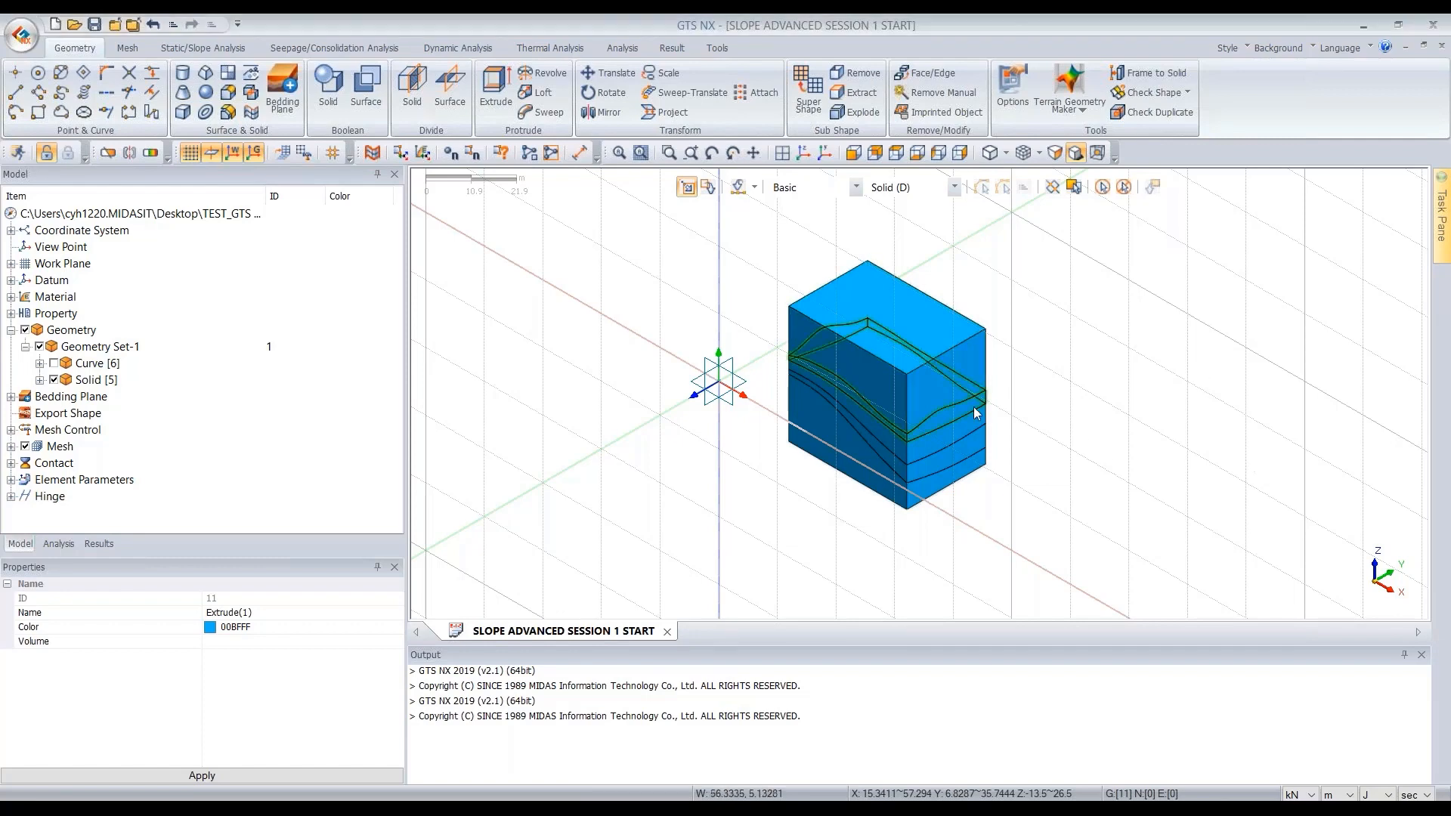
pyautogui.scroll(3, 940, 411)
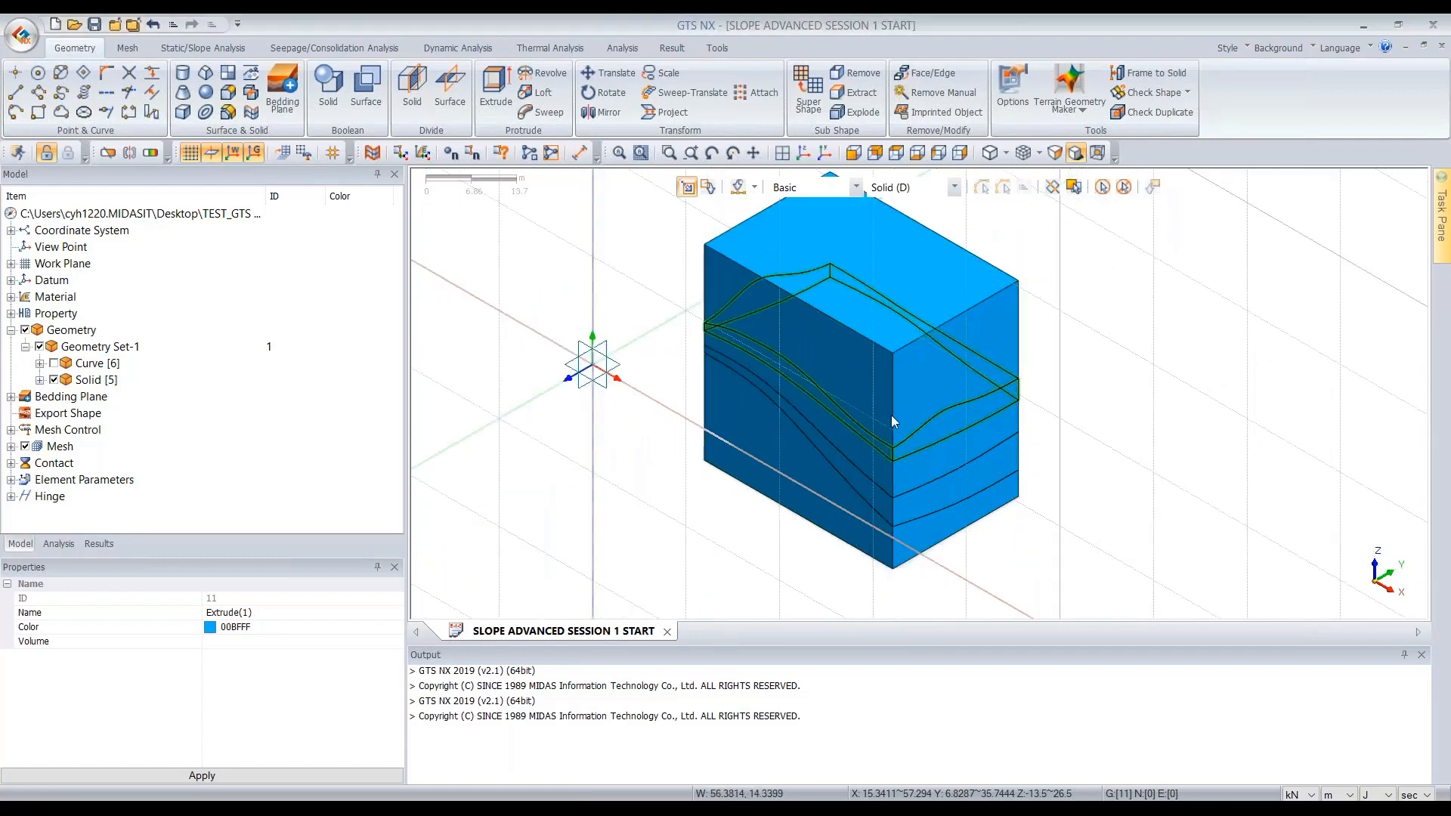
pyautogui.moveTo(818, 474); pyautogui.dragTo(918, 298, button='middle')
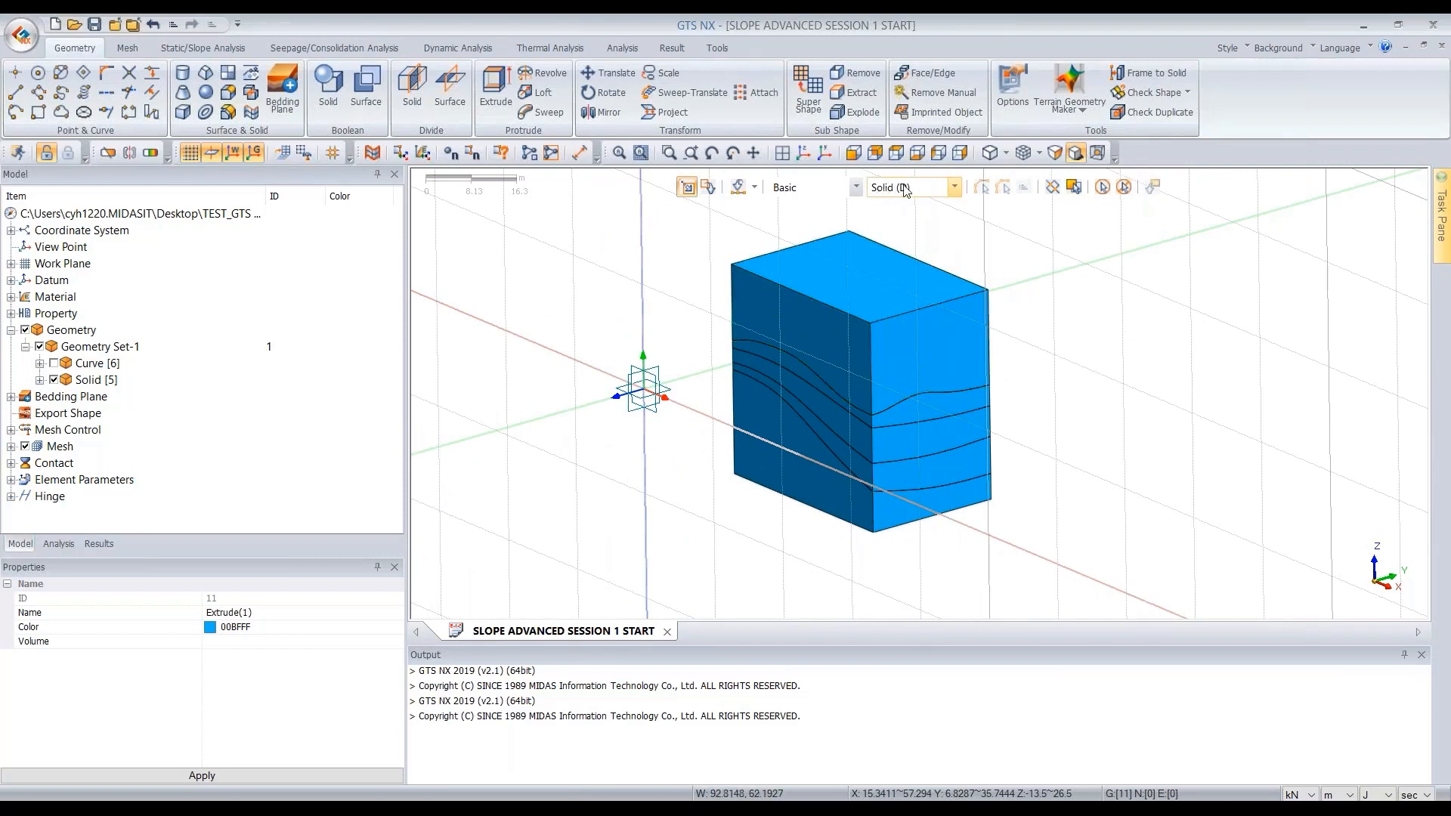
pyautogui.click(873, 299)
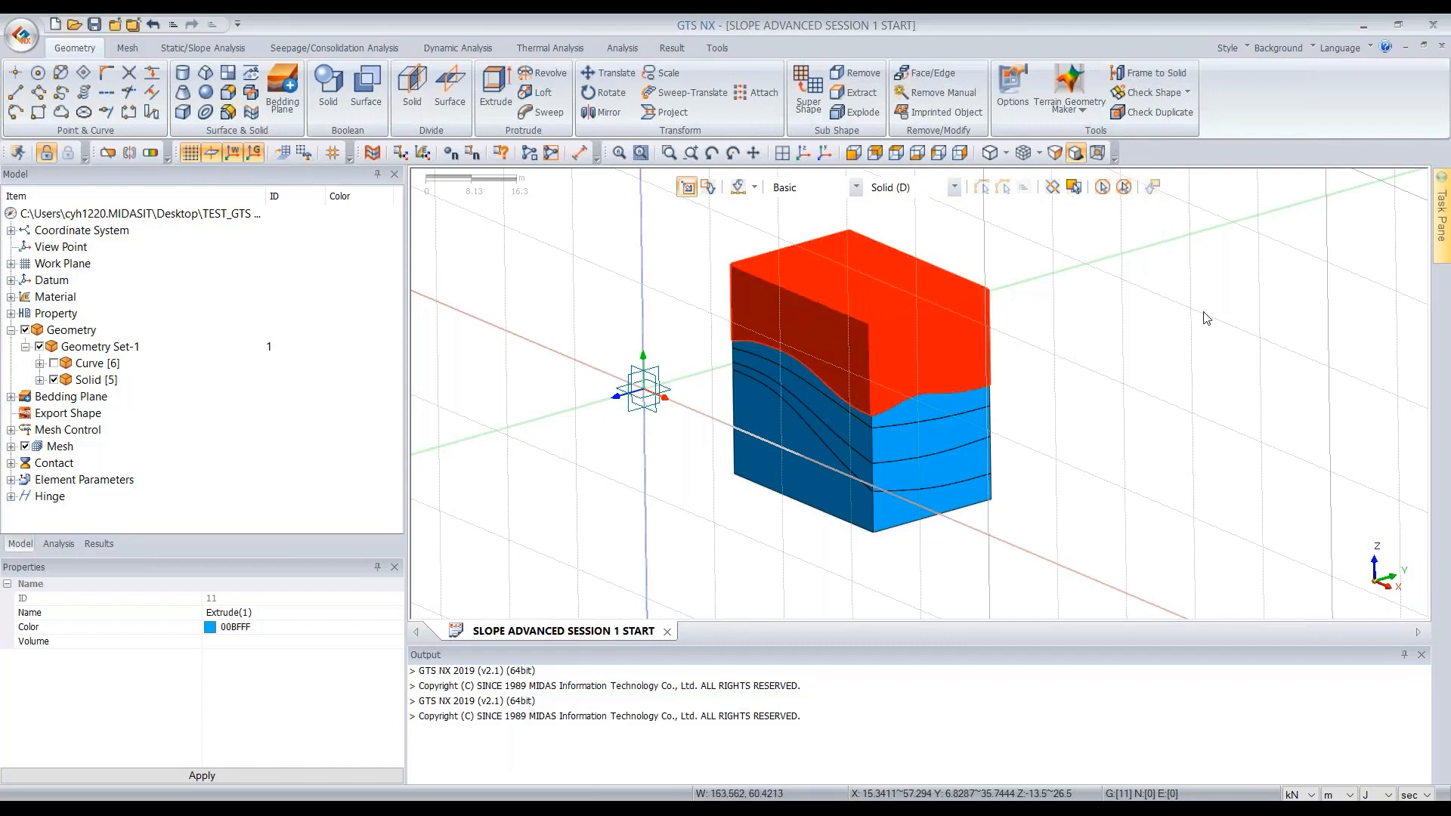
pyautogui.press('Delete')
pyautogui.click(679, 500)
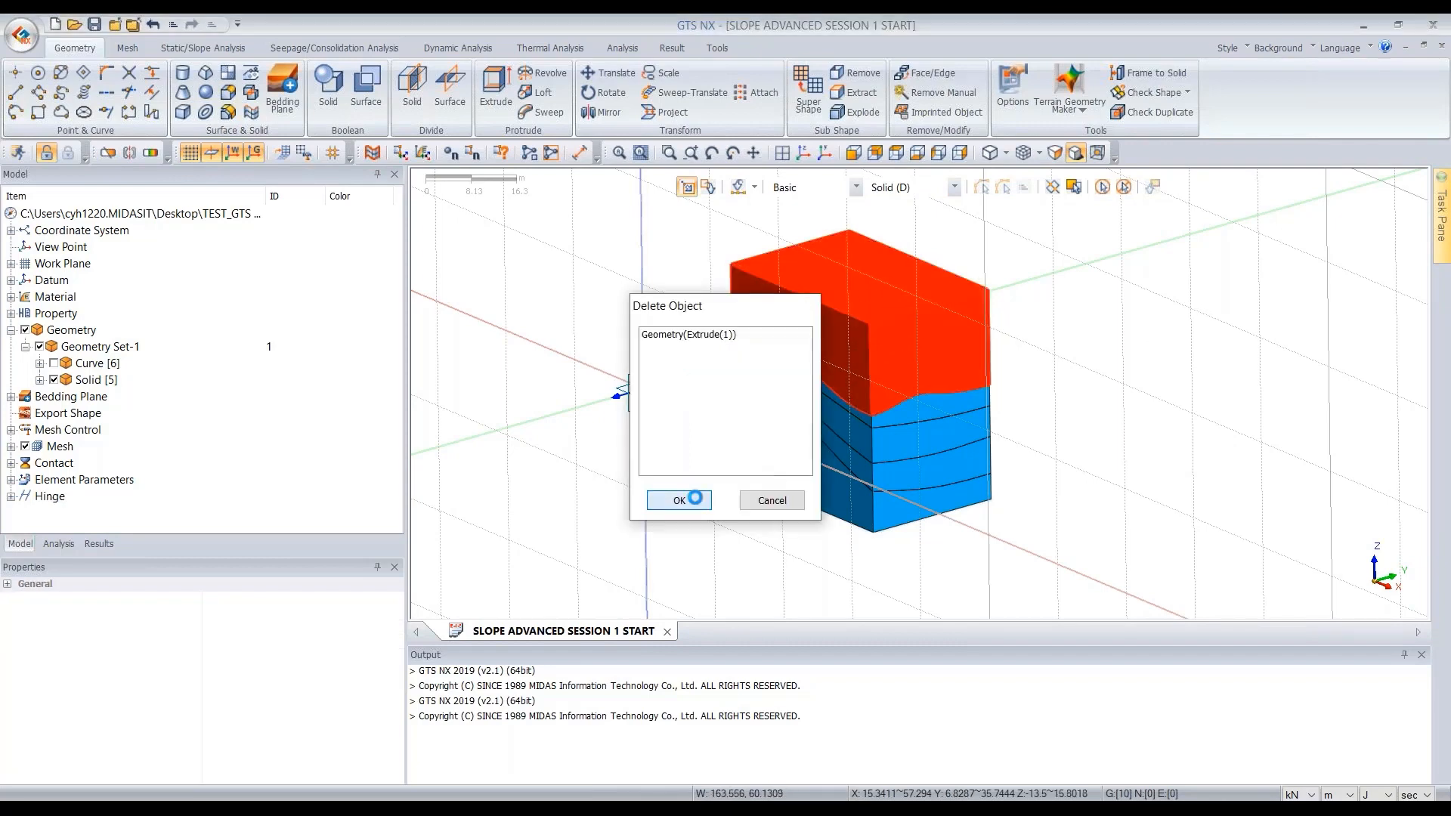
# - Select all four remaining solids and start mesh generation with an element size of 3
pyautogui.moveTo(1081, 417); pyautogui.dragTo(890, 392, button='middle')
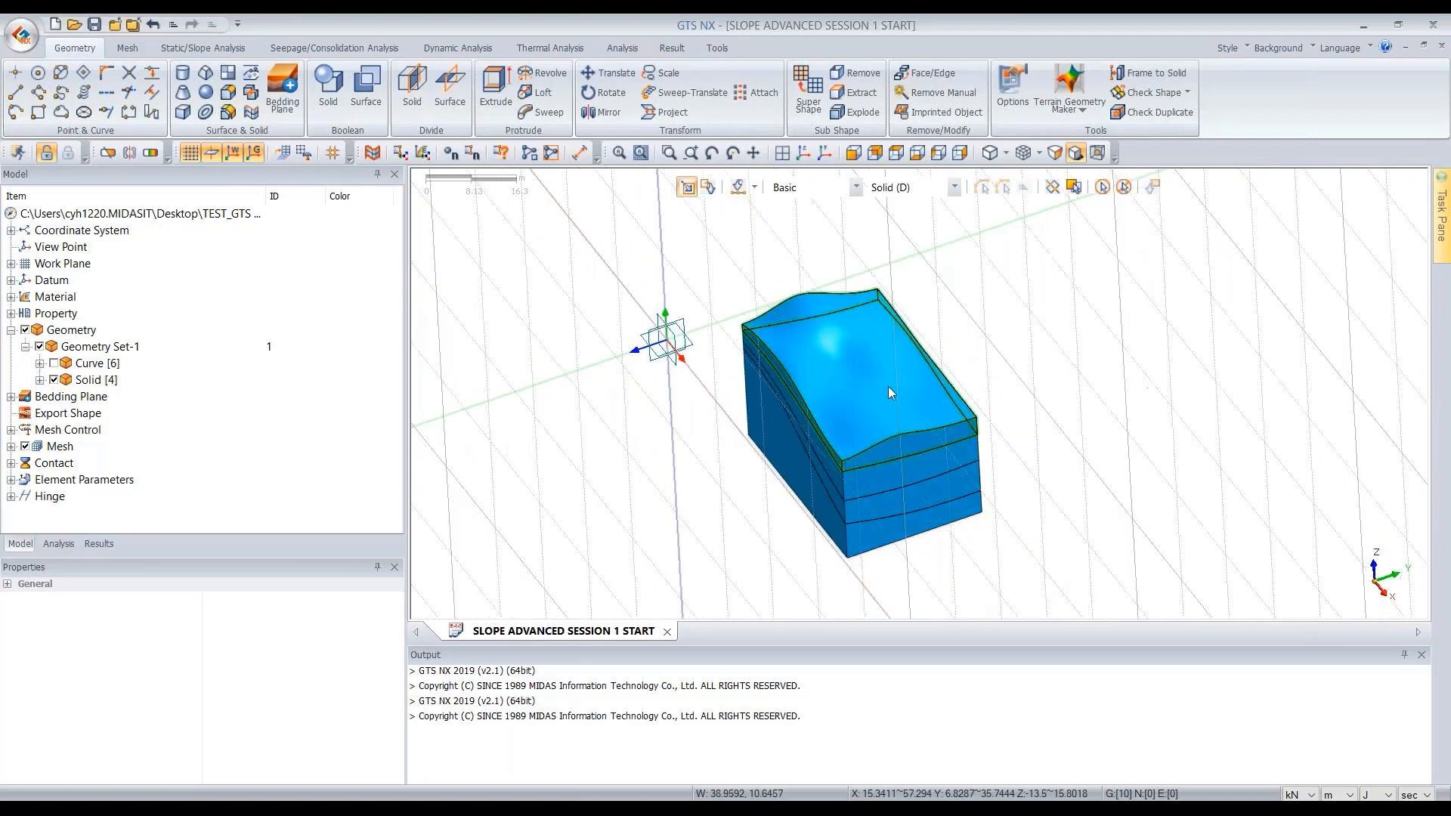
pyautogui.click(851, 154)
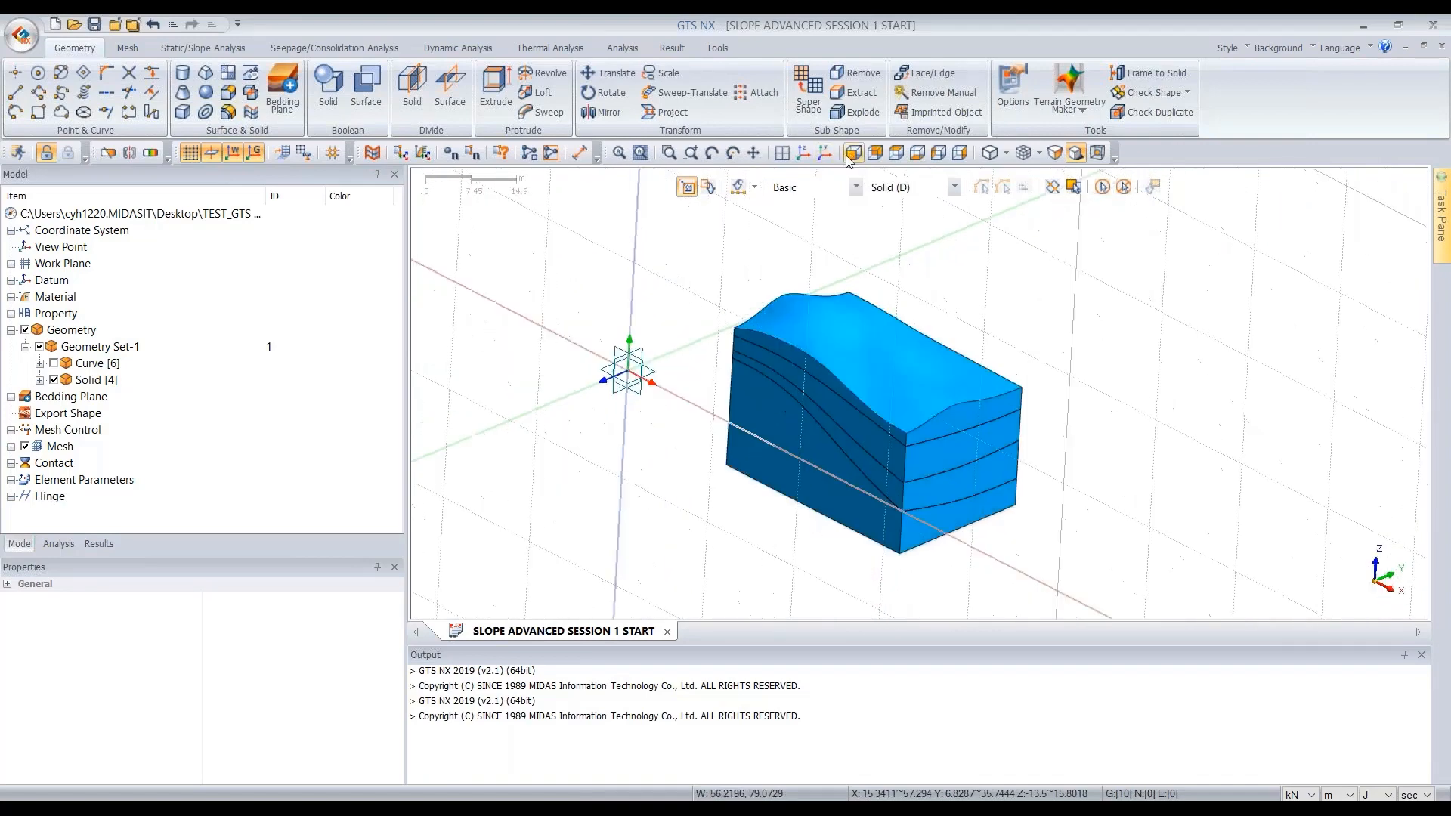
pyautogui.moveTo(1247, 412); pyautogui.dragTo(1232, 412, button='middle')
pyautogui.click(875, 155)
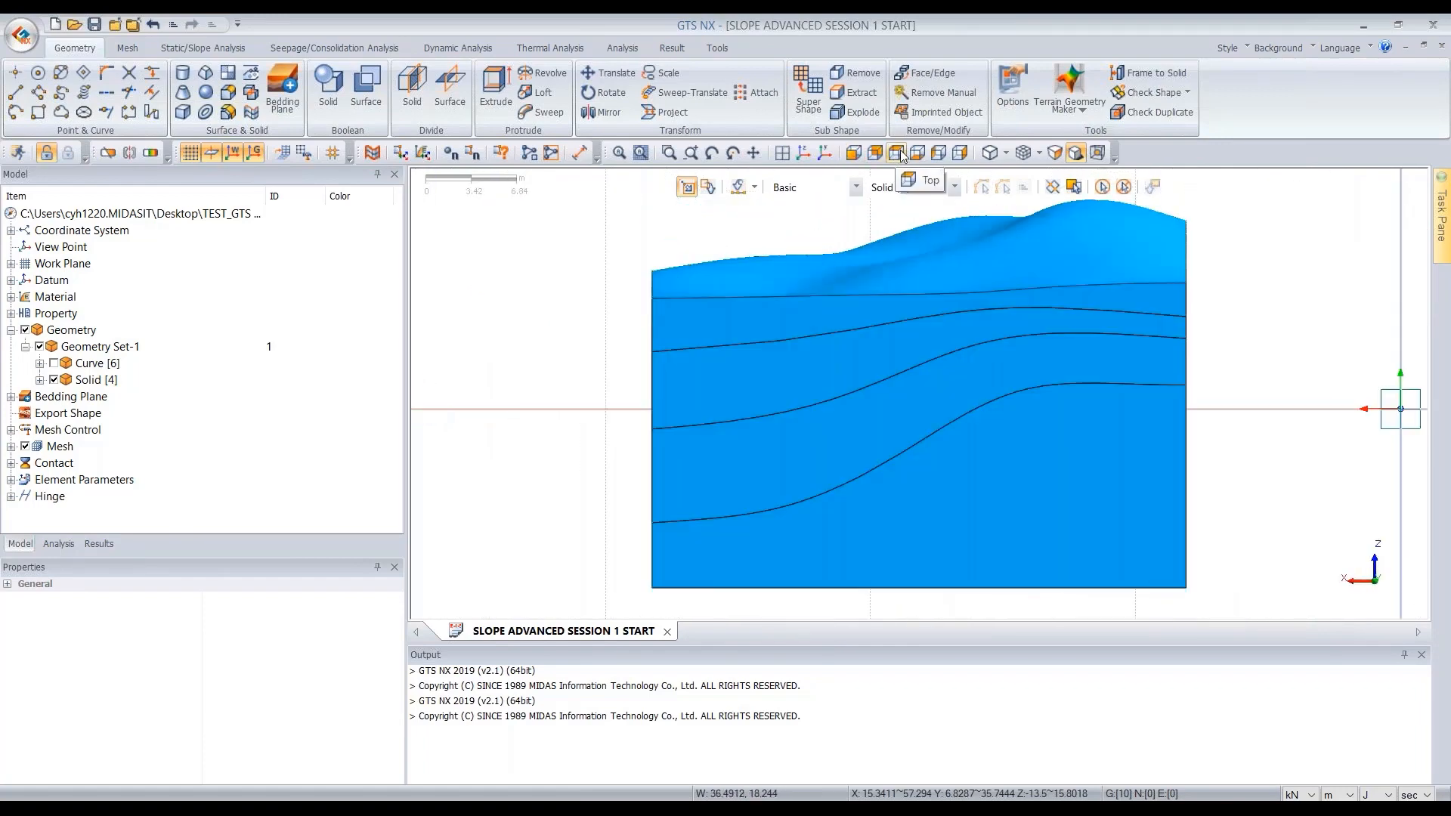
pyautogui.click(945, 155)
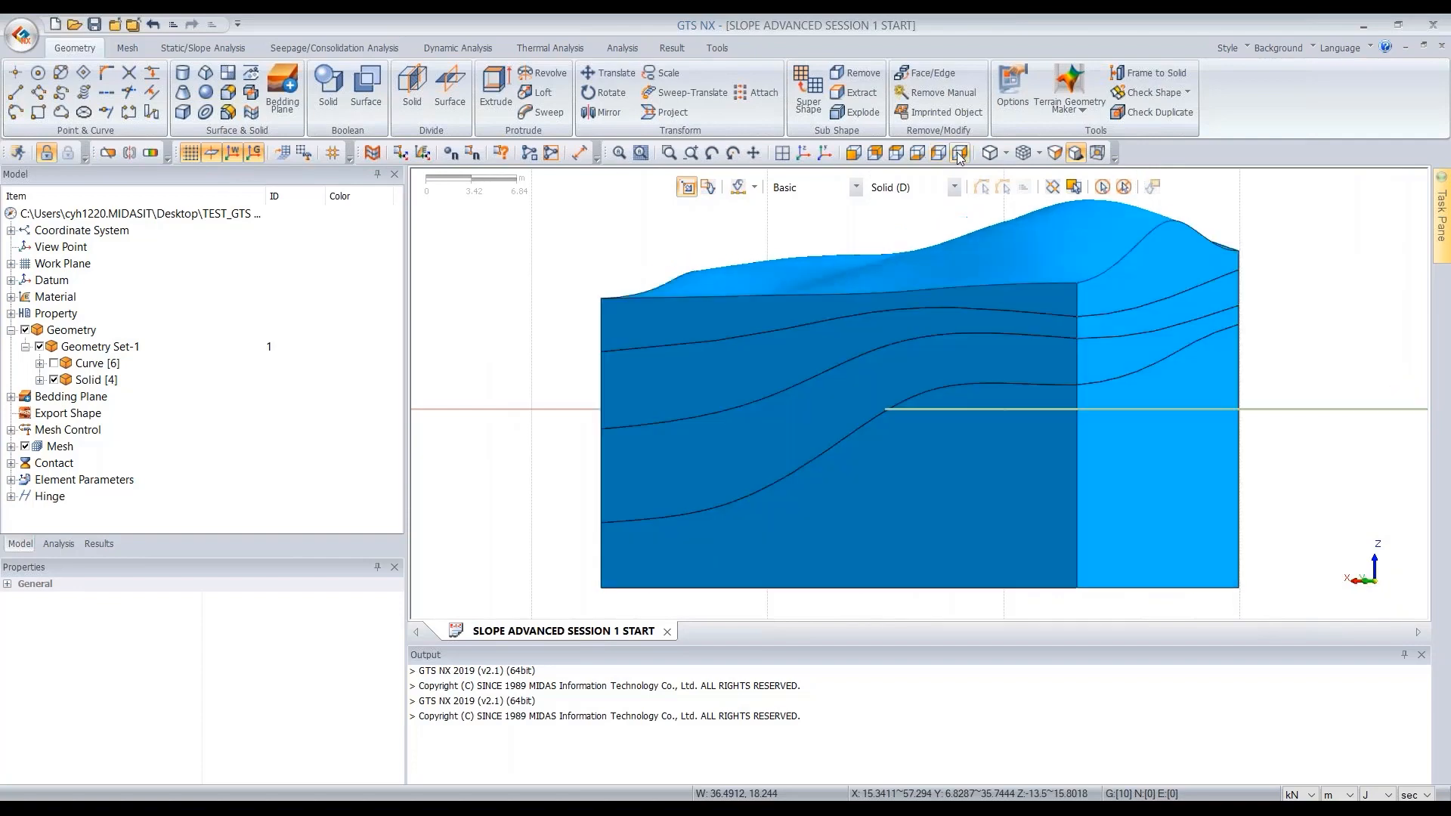
pyautogui.click(806, 154)
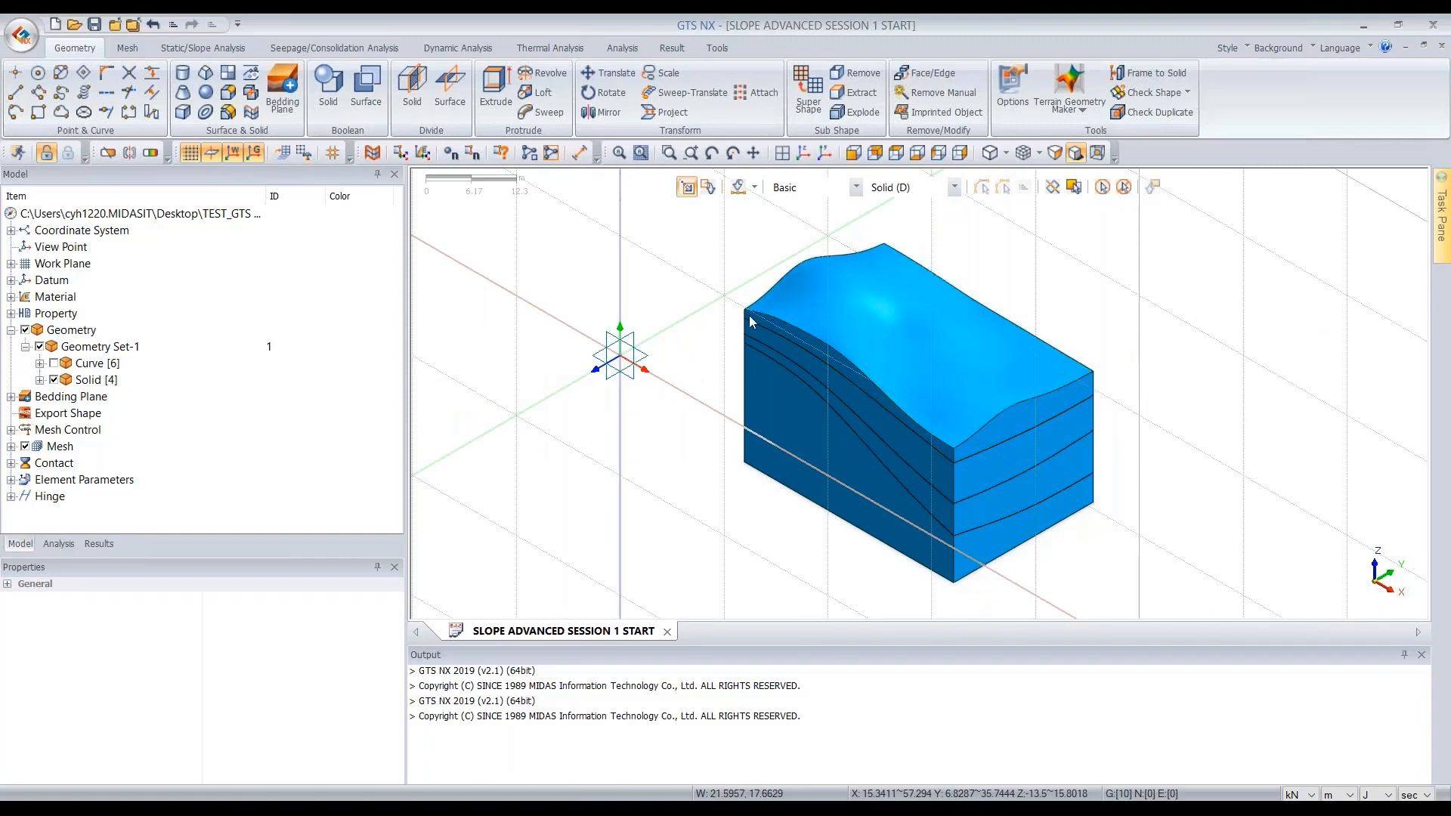
pyautogui.scroll(-3, 1032, 299)
pyautogui.moveTo(1147, 225); pyautogui.dragTo(699, 604)
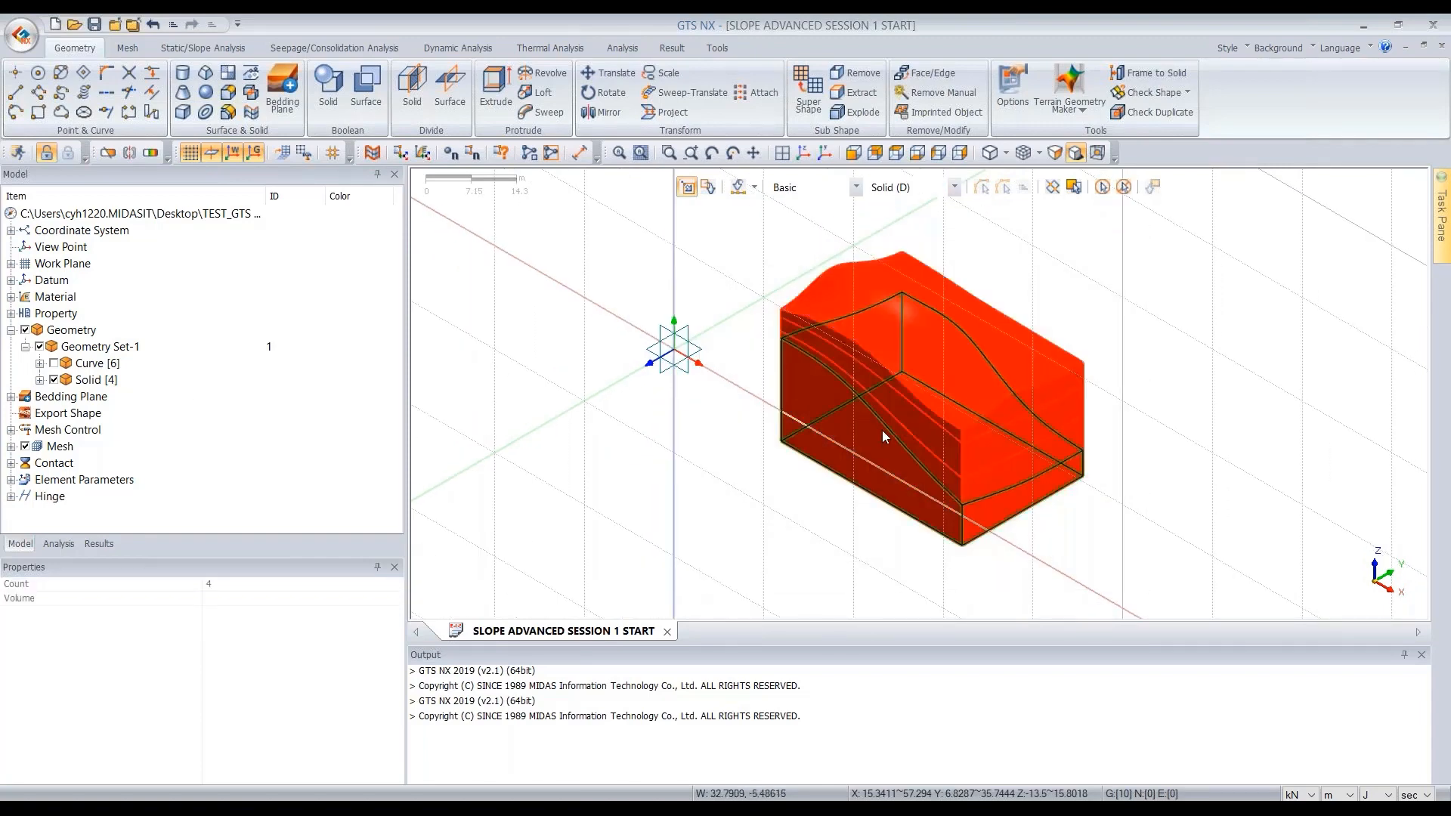
pyautogui.rightClick(958, 363)
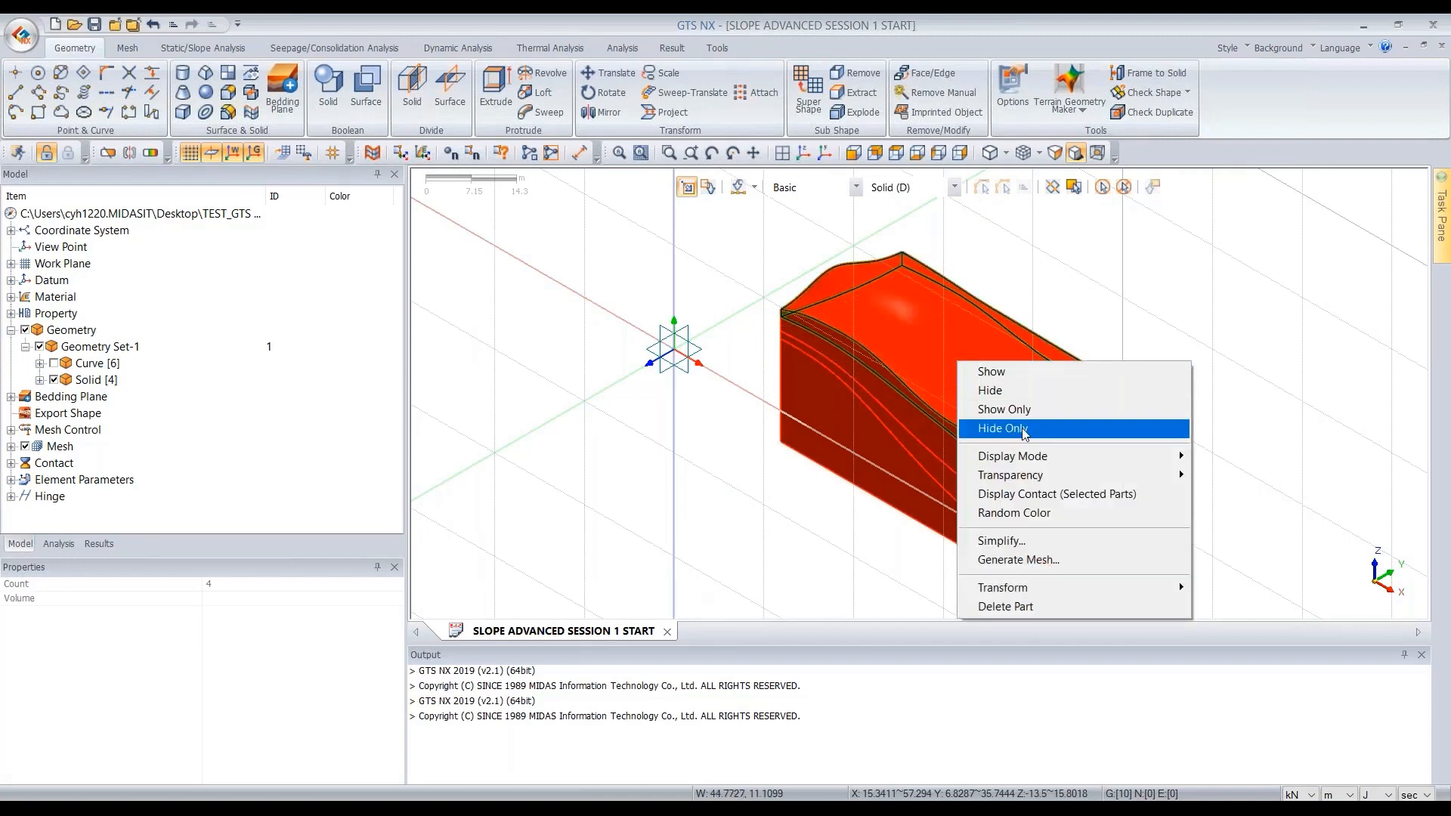
pyautogui.click(1035, 559)
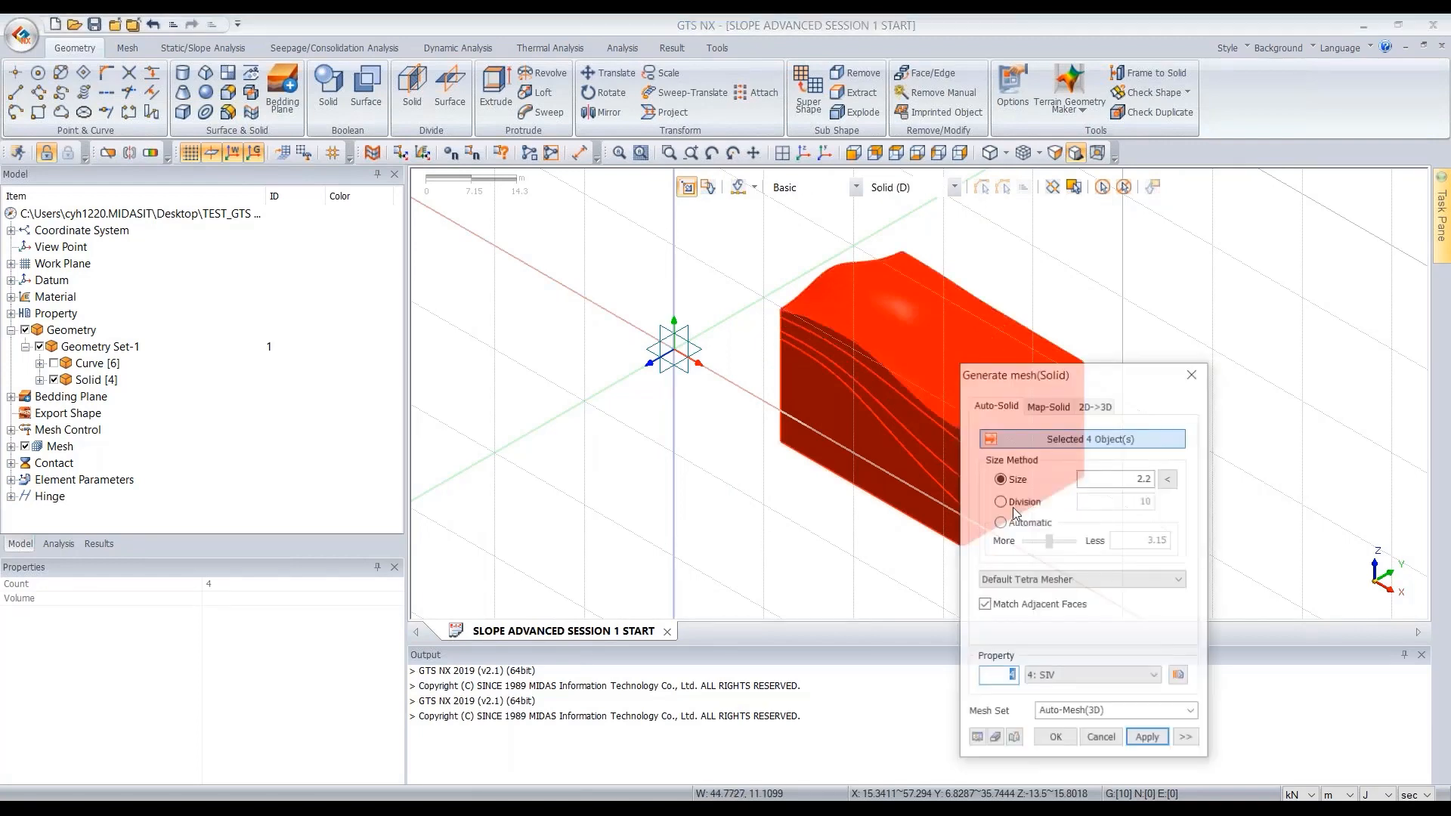
pyautogui.moveTo(1045, 497); pyautogui.dragTo(401, 163)
pyautogui.doubleClick(502, 281)
pyautogui.write('3')
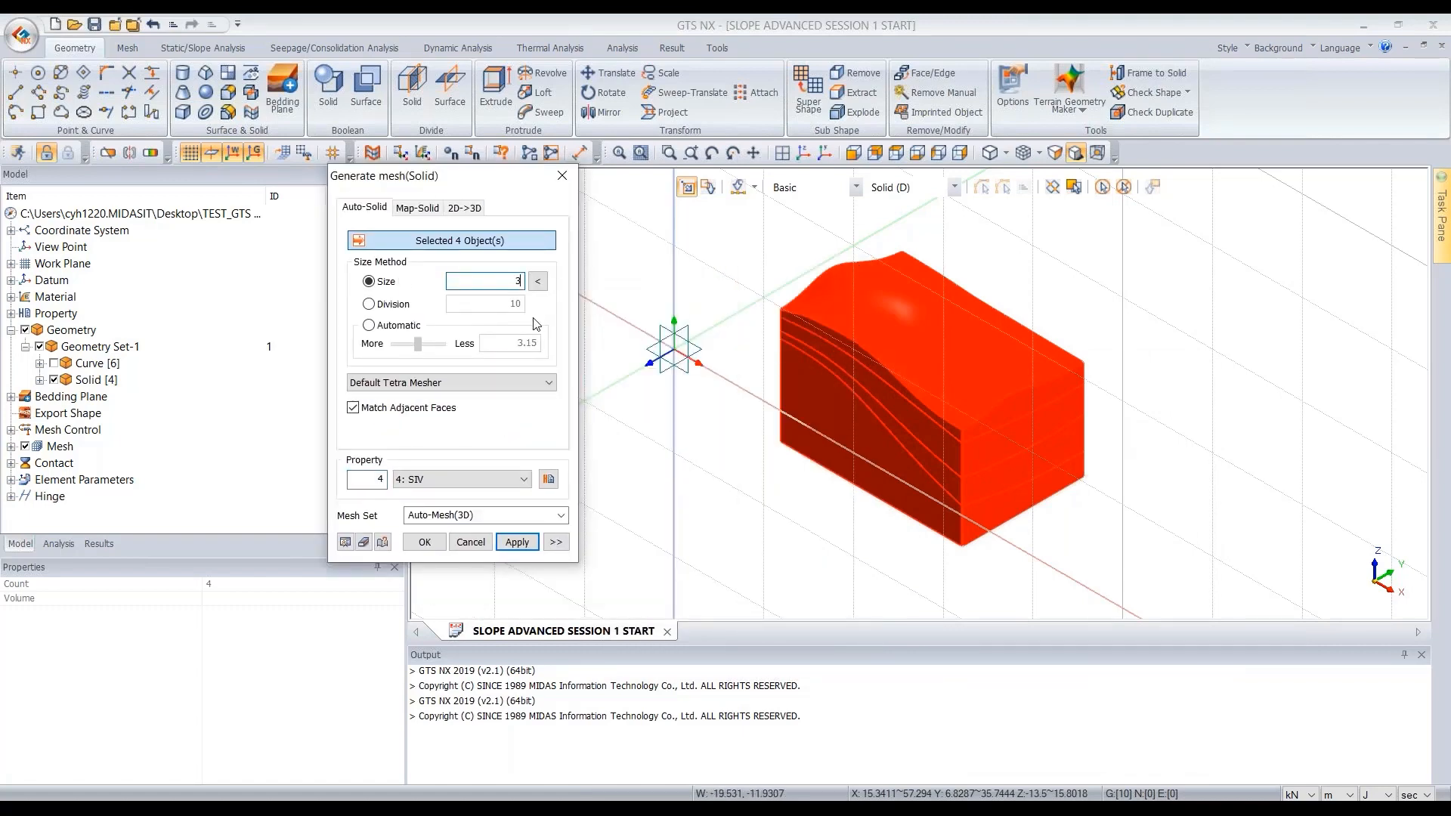
pyautogui.click(479, 481)
pyautogui.click(486, 535)
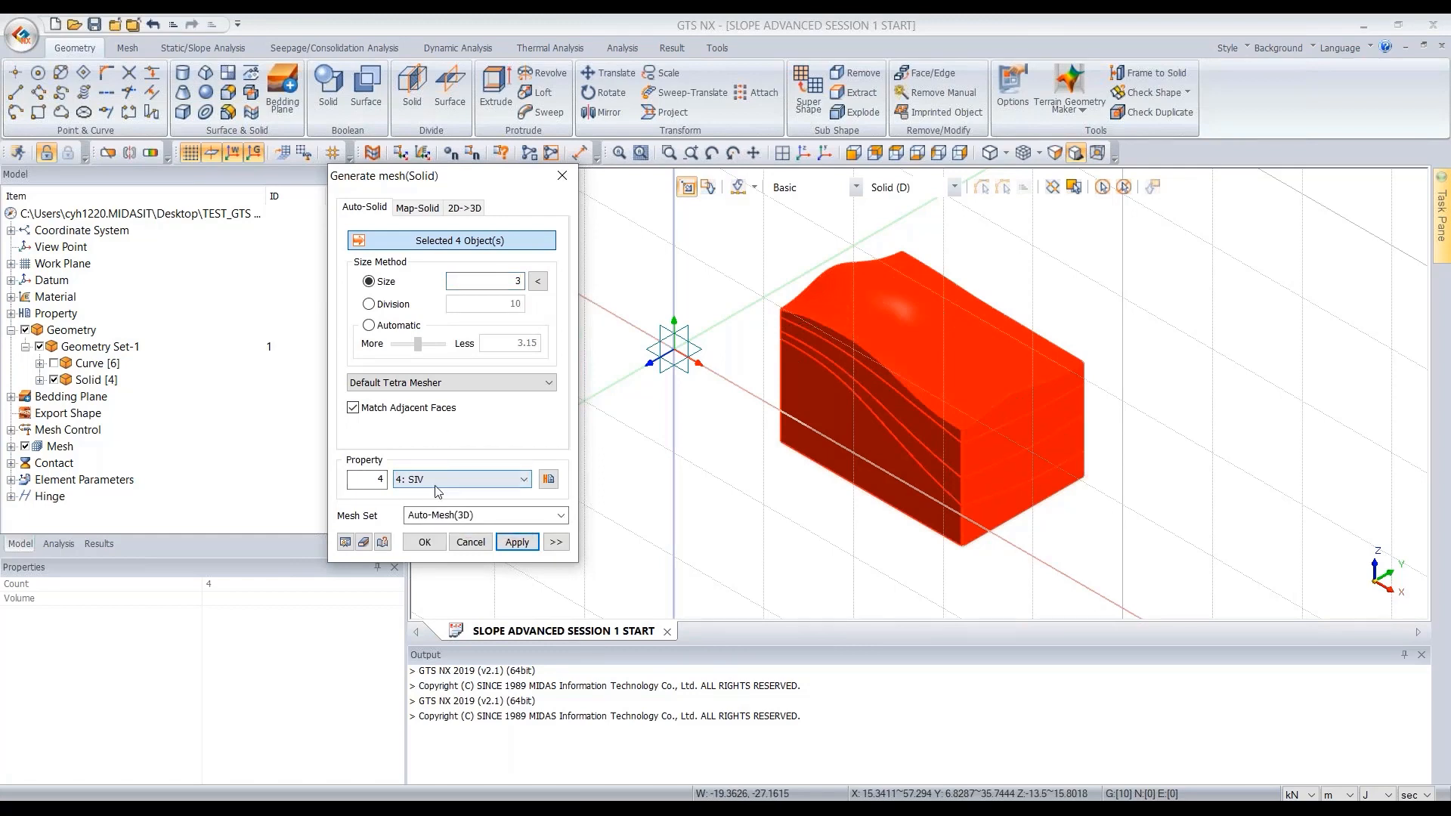
# - Enable higher-order elements in the advanced mesh options and generate the solid mesh
pyautogui.click(556, 546)
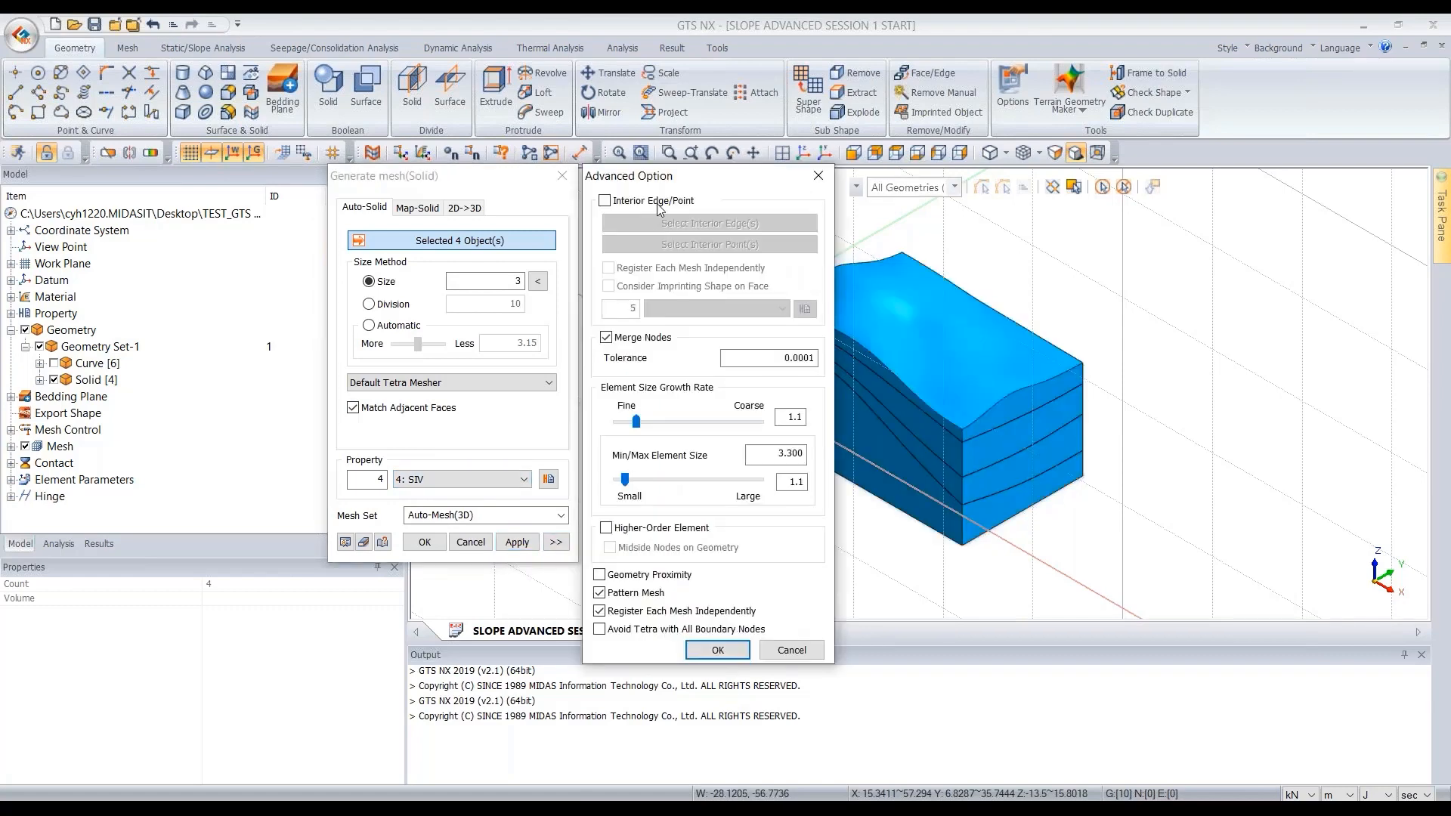
pyautogui.moveTo(669, 175); pyautogui.dragTo(672, 150)
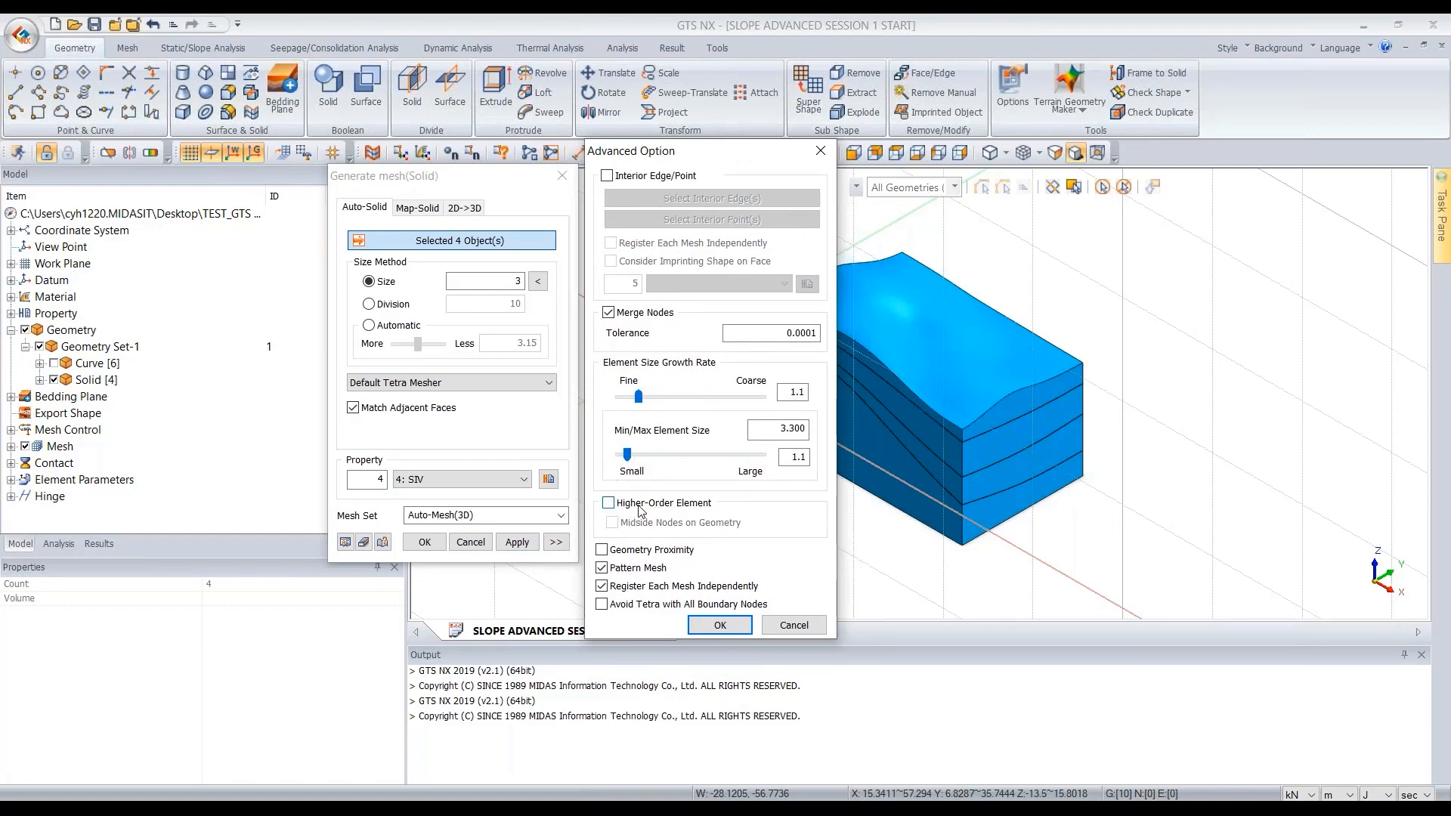
pyautogui.click(609, 504)
pyautogui.click(719, 626)
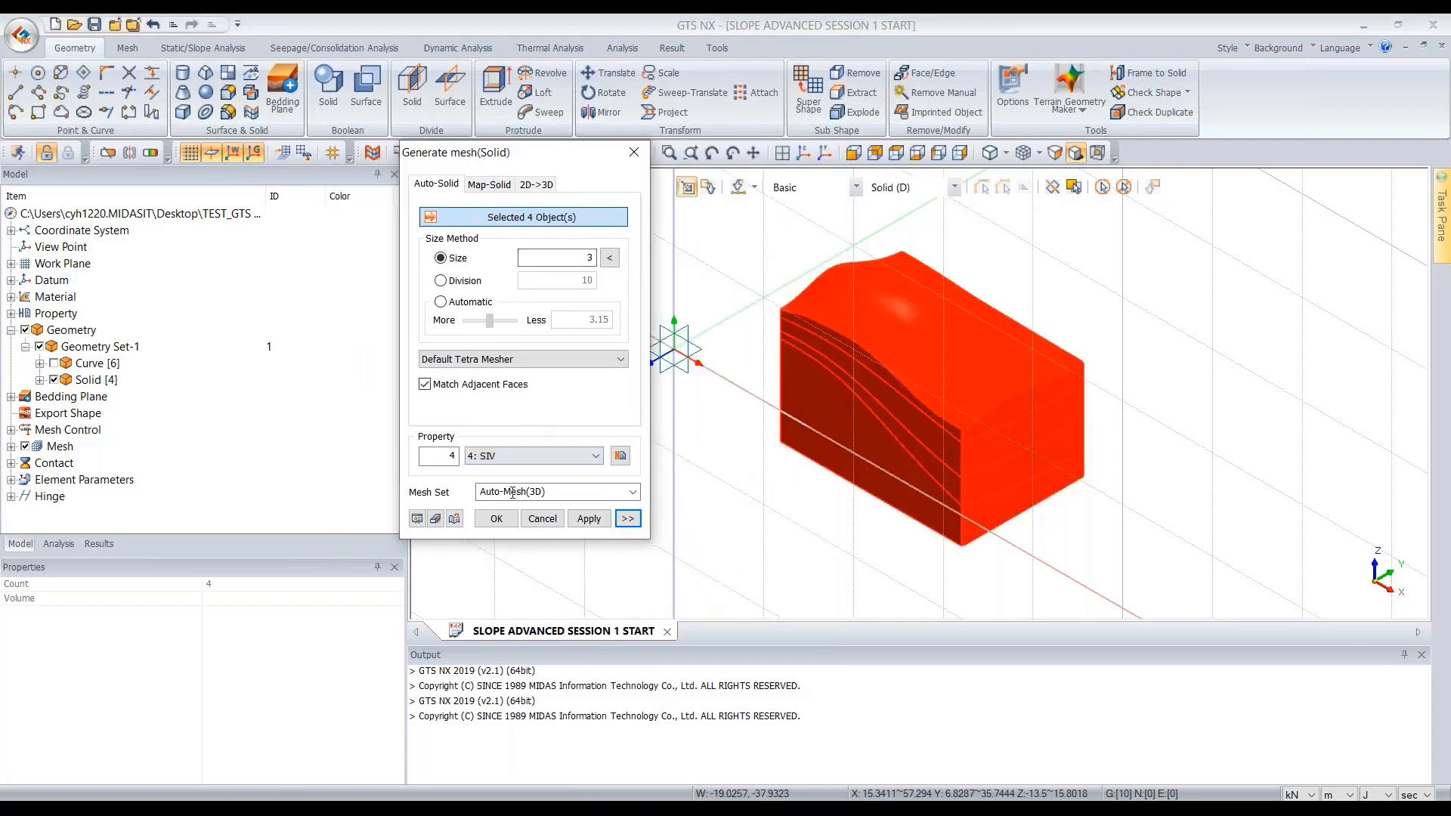
pyautogui.click(628, 519)
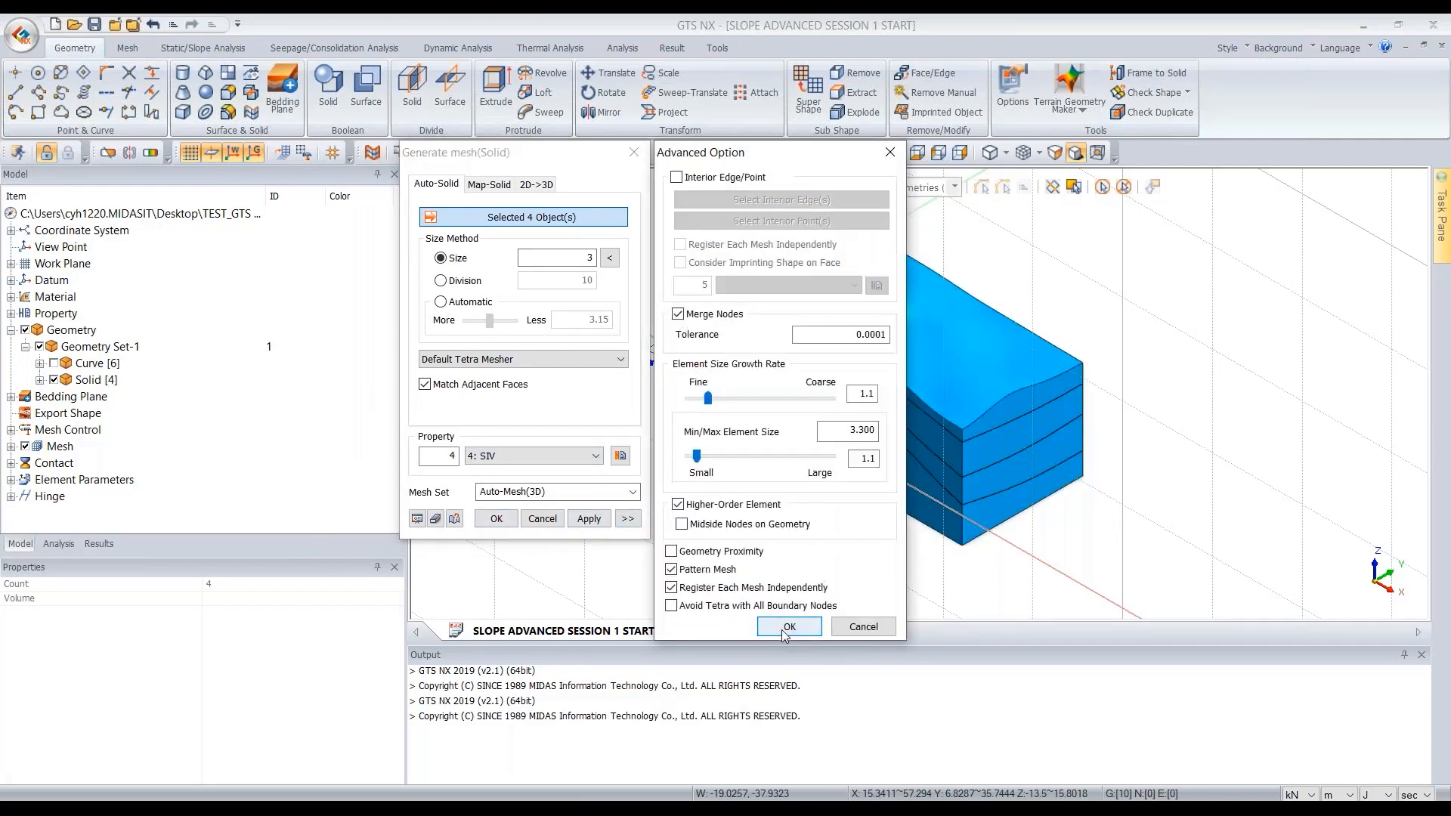
pyautogui.click(772, 629)
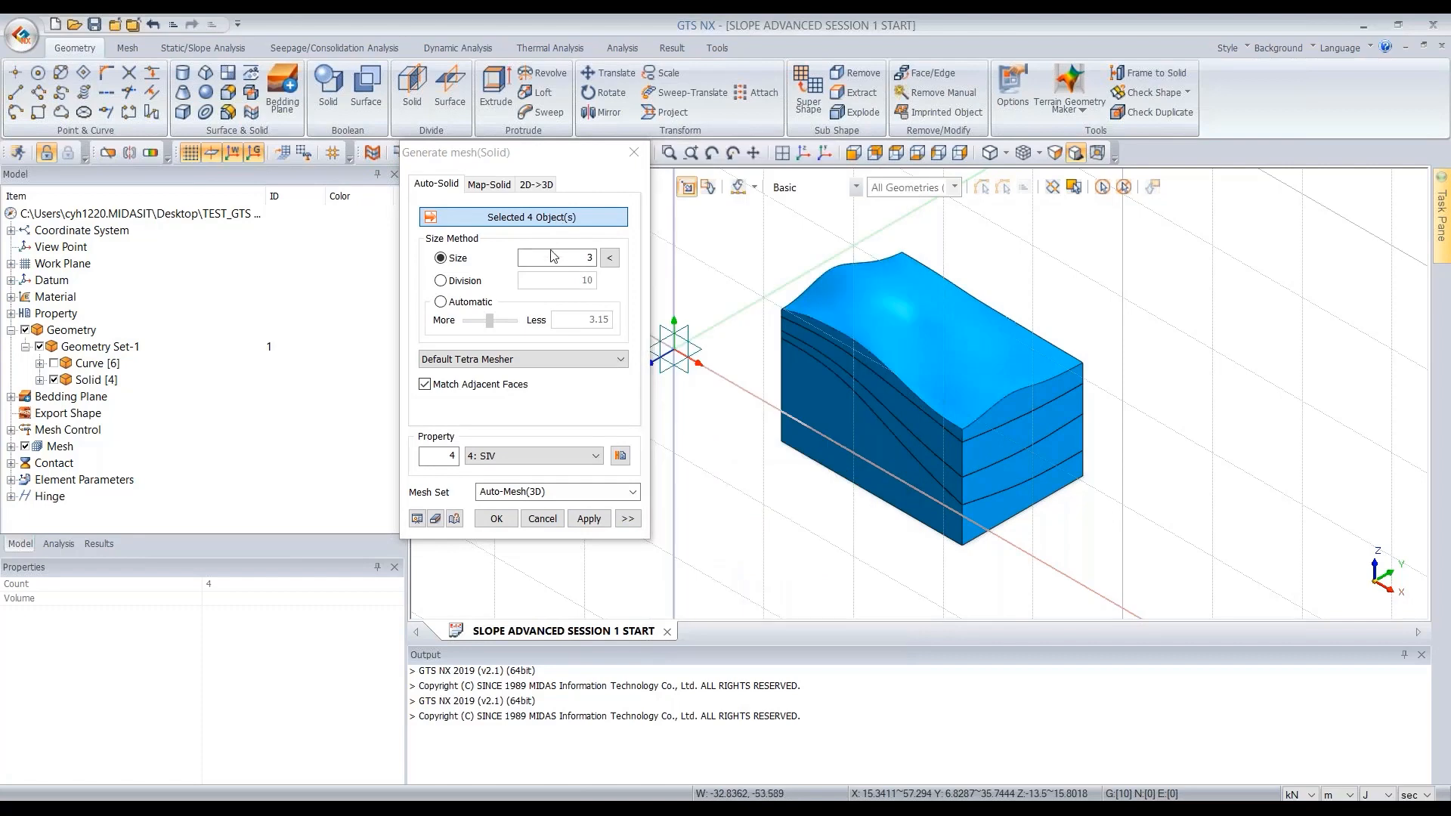
pyautogui.click(496, 519)
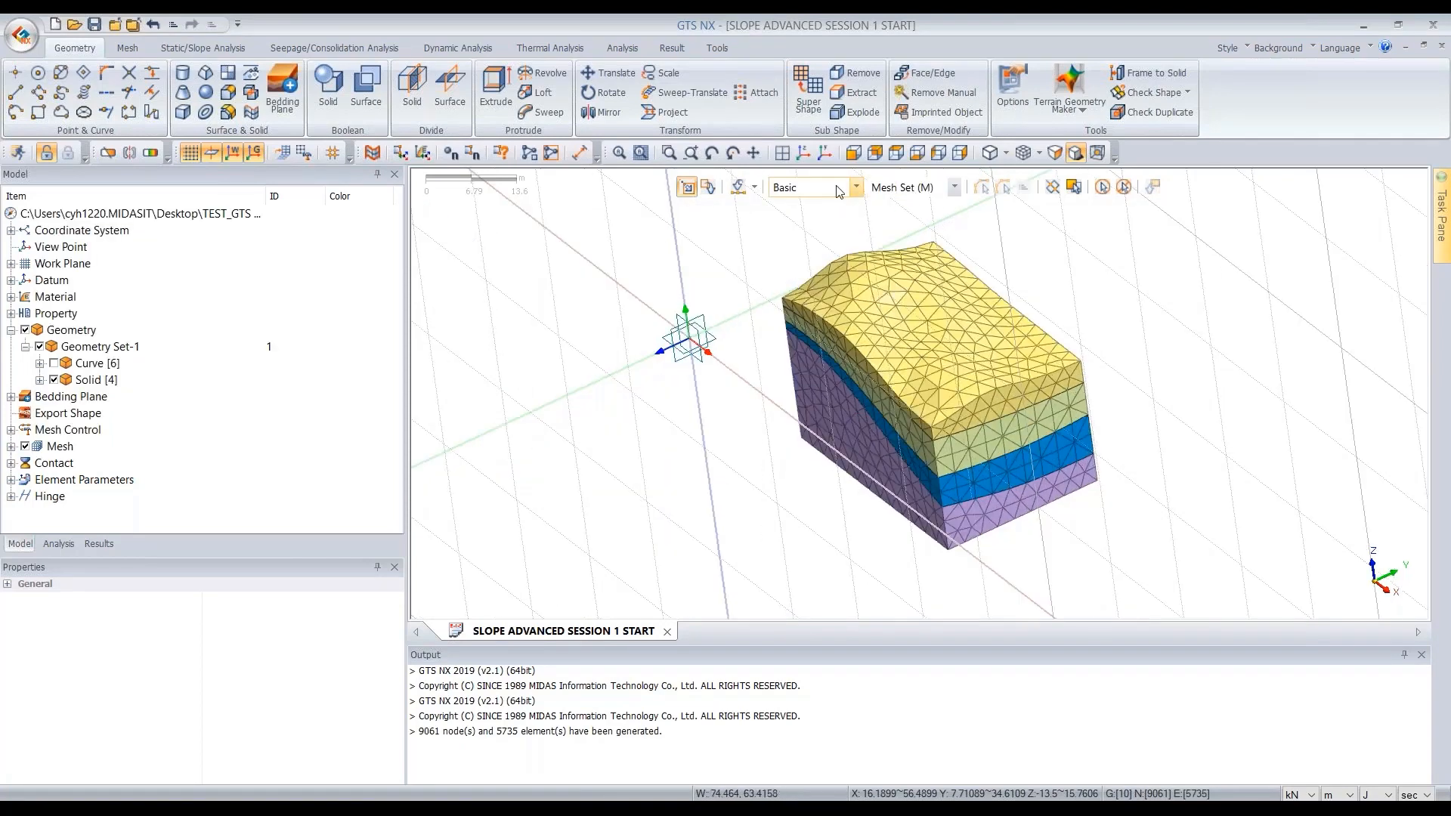
# - Inspect the generated mesh sets by selecting each soil layer in turn
pyautogui.click(913, 319)
pyautogui.moveTo(993, 304); pyautogui.dragTo(1013, 284, button='middle')
pyautogui.click(983, 425)
pyautogui.click(1020, 443)
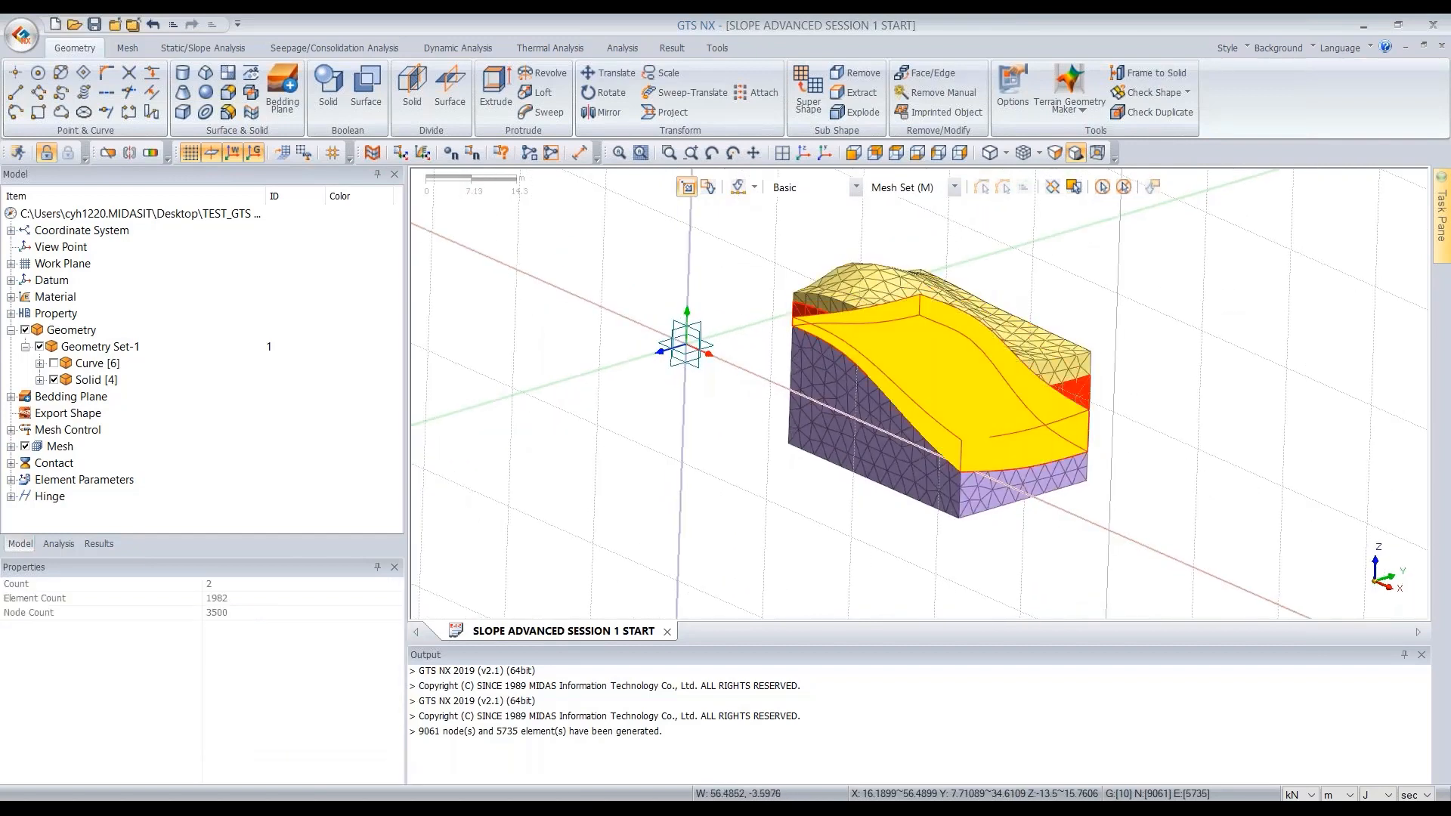
pyautogui.click(1036, 481)
pyautogui.moveTo(1198, 343)
pyautogui.mouseDown(button='middle')
pyautogui.moveTo(1176, 350)
pyautogui.moveTo(1216, 369)
pyautogui.moveTo(1183, 342)
pyautogui.mouseUp(button='middle')
pyautogui.click(962, 374)
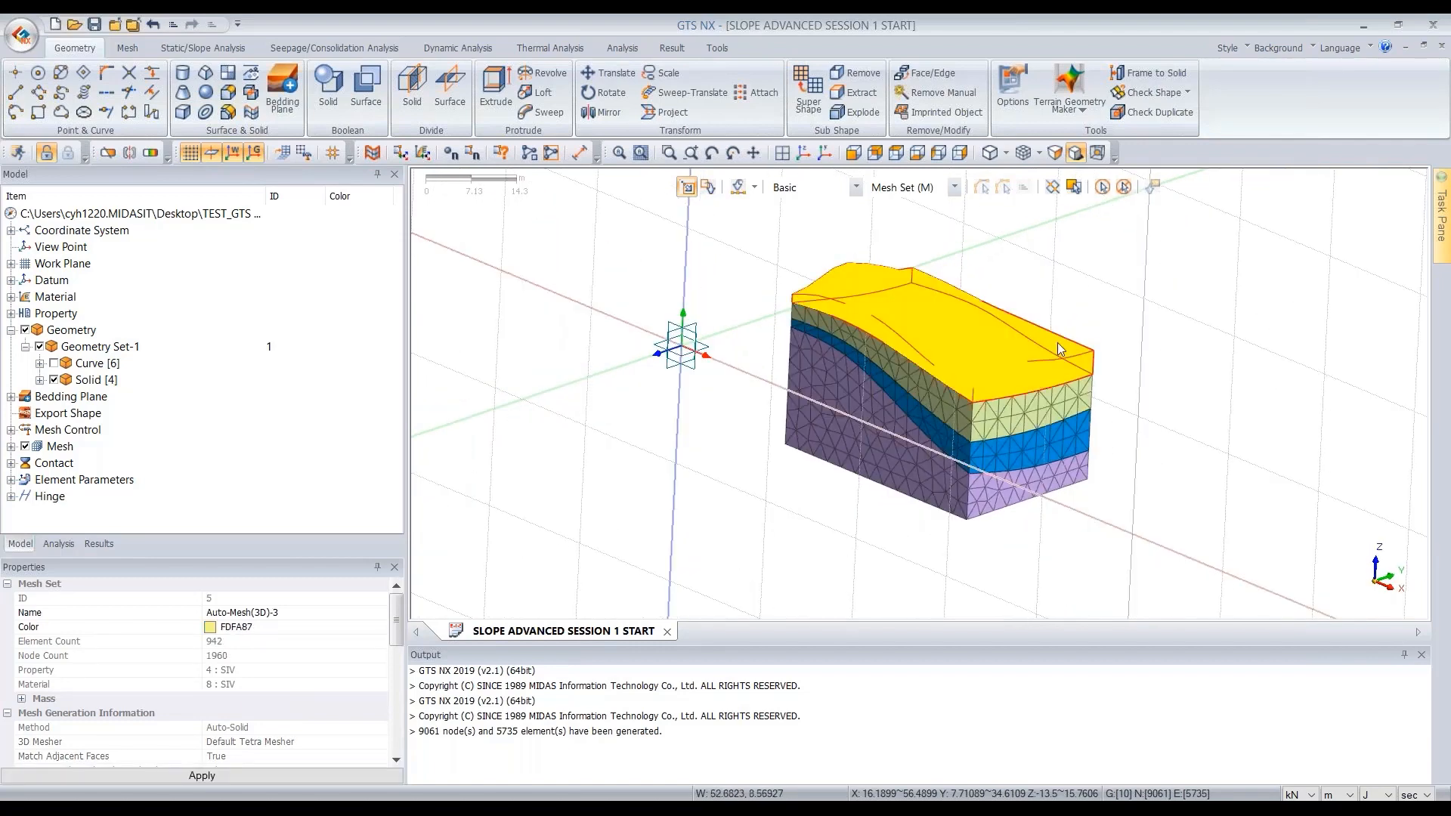
pyautogui.scroll(3, 1018, 393)
pyautogui.moveTo(1018, 393)
pyautogui.mouseDown(button='middle')
pyautogui.moveTo(983, 302)
pyautogui.moveTo(1018, 367)
pyautogui.mouseUp(button='middle')
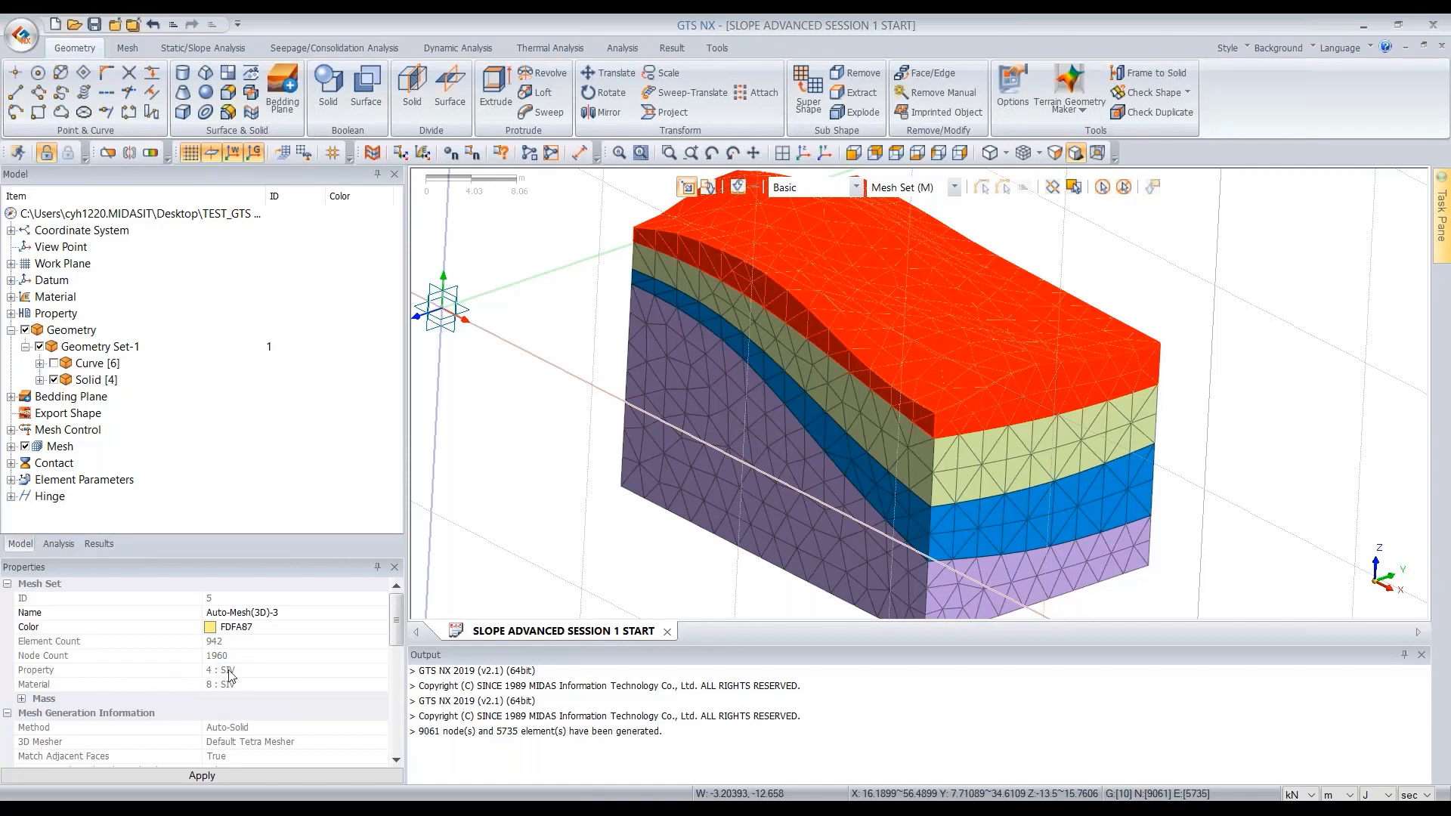
pyautogui.press('Escape')
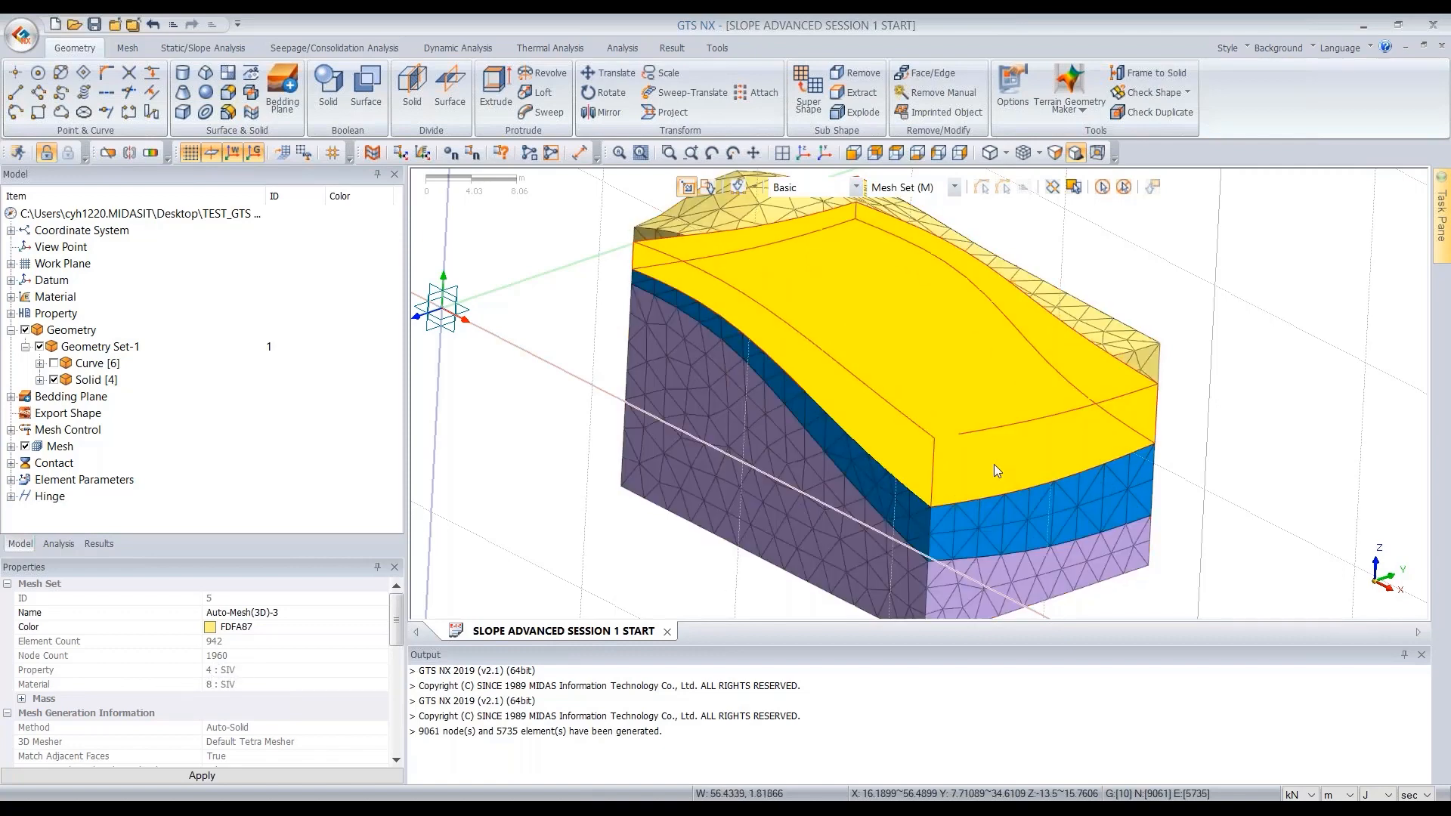
pyautogui.click(995, 464)
pyautogui.click(1042, 529)
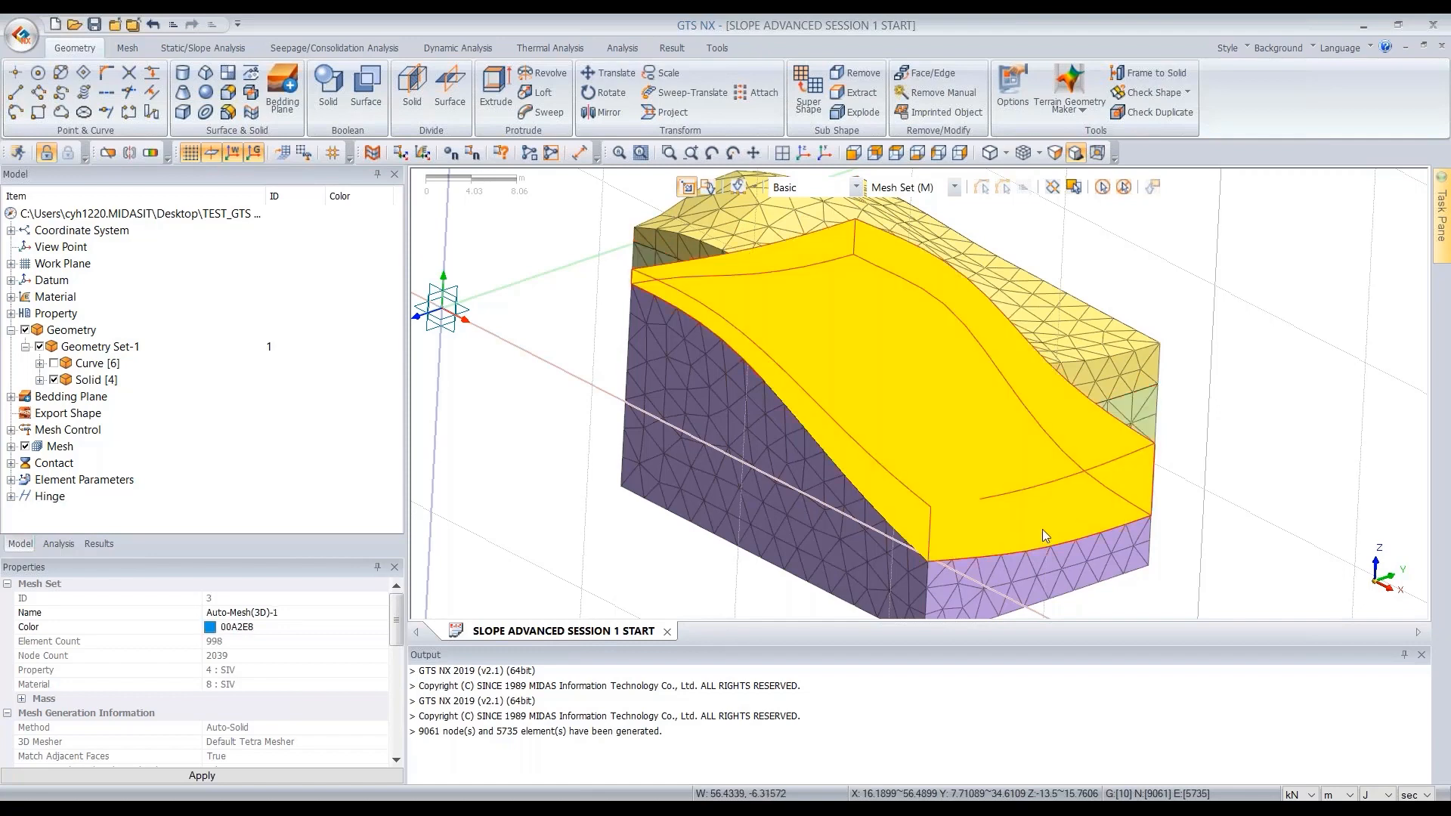
pyautogui.click(1146, 549)
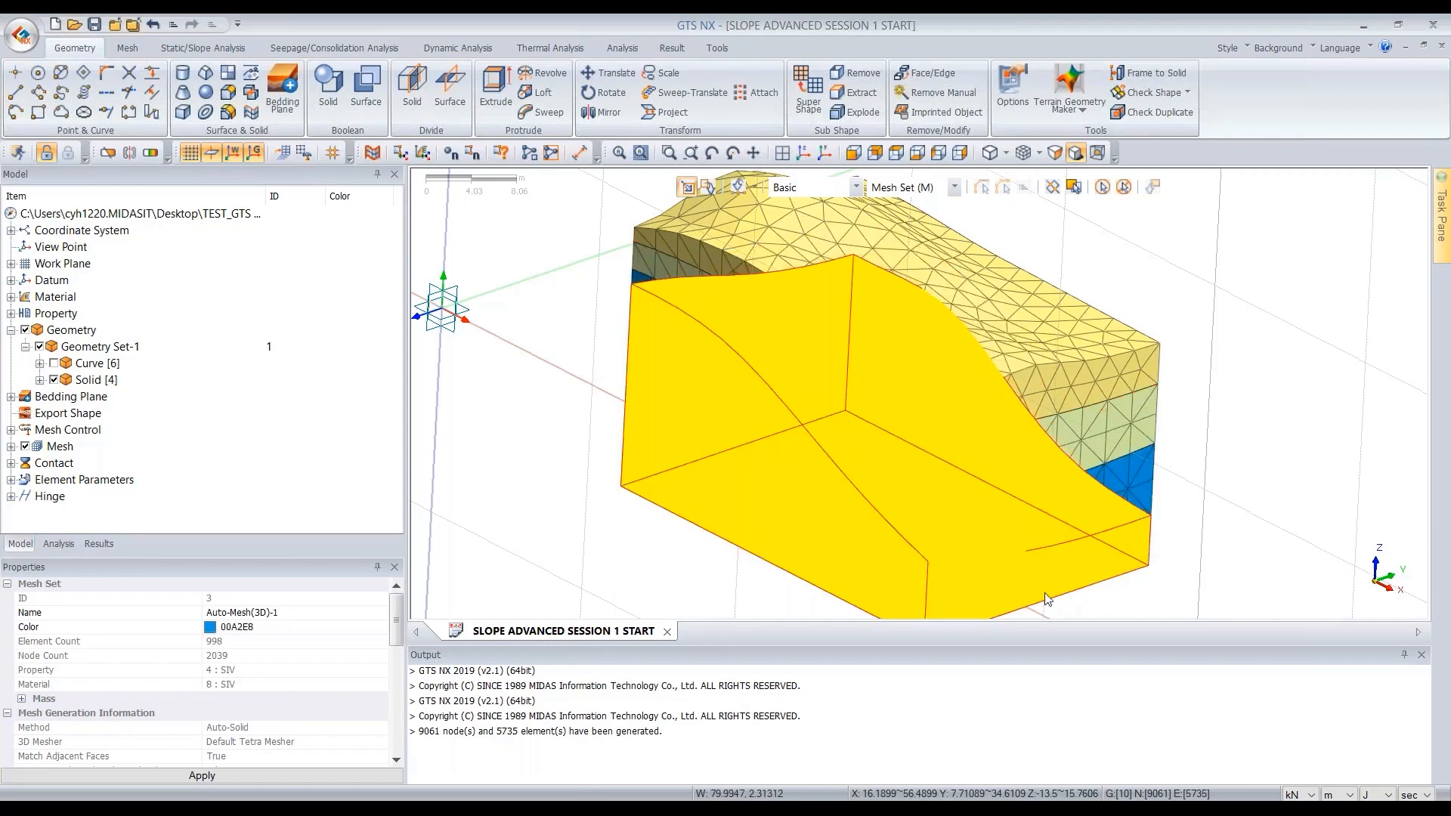
pyautogui.scroll(-1, 987, 475)
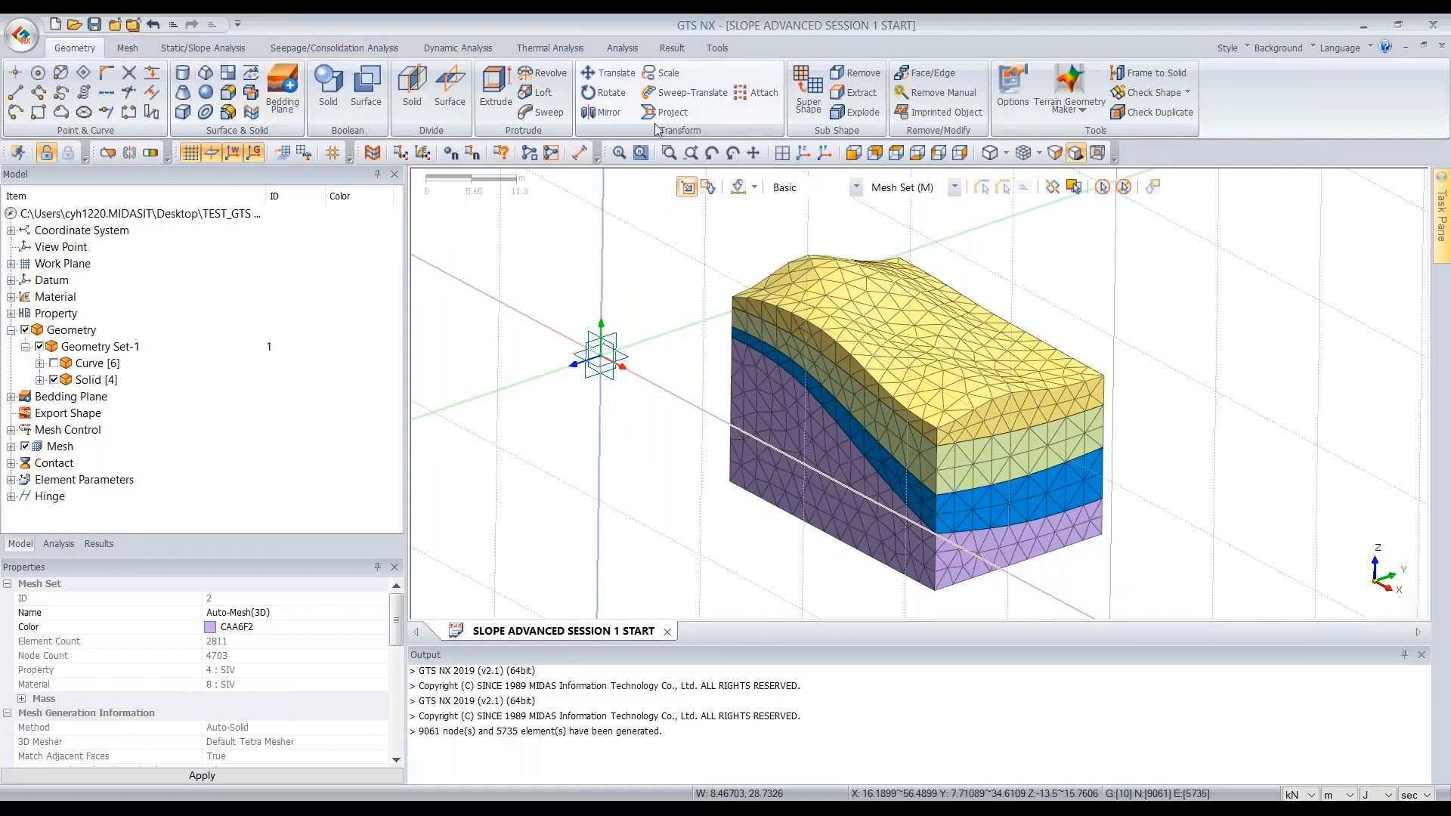
# - Change the 3D property of the top mesh set to 1: FILL with Mesh Parameters
pyautogui.click(128, 48)
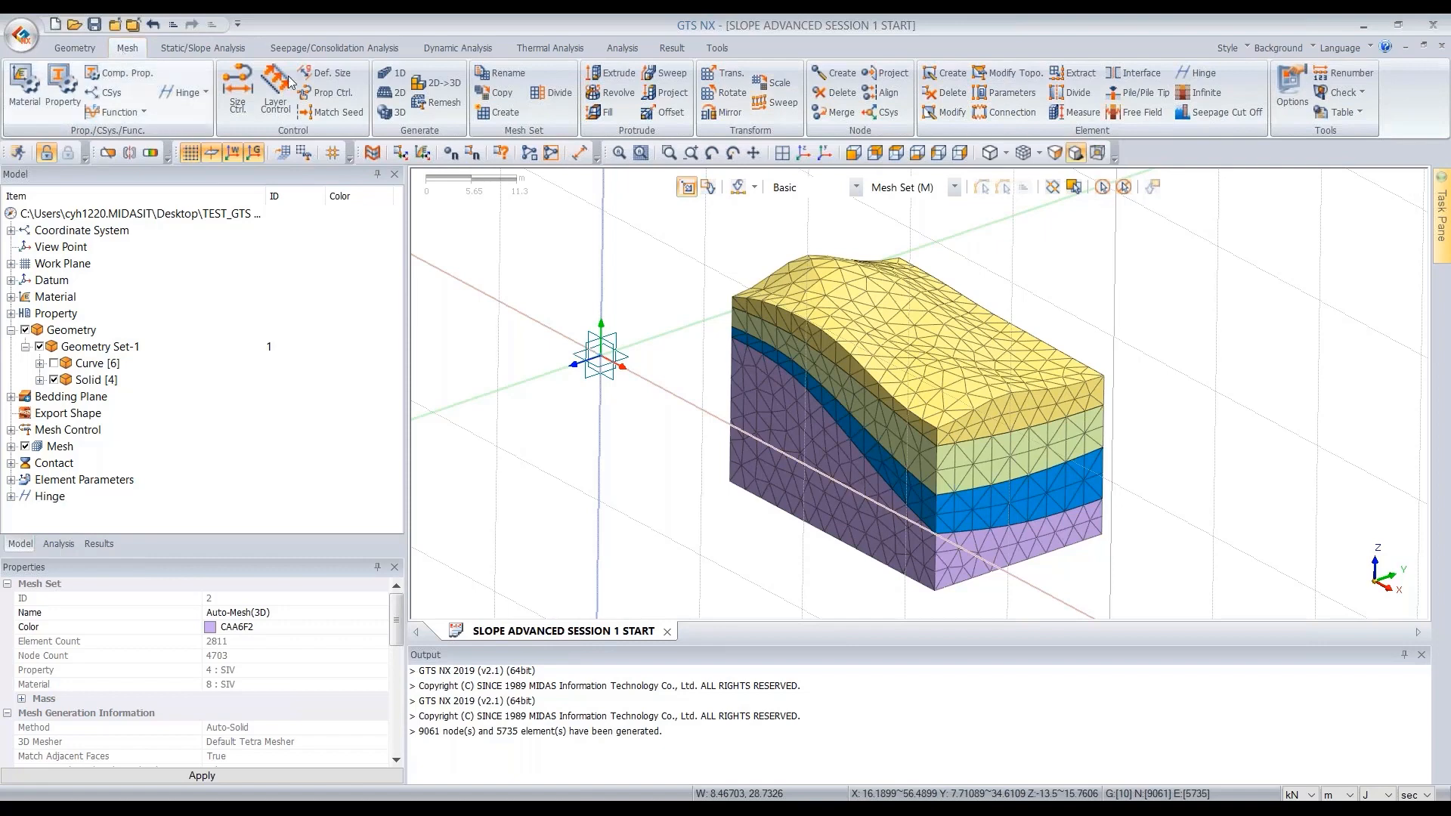
pyautogui.click(1005, 99)
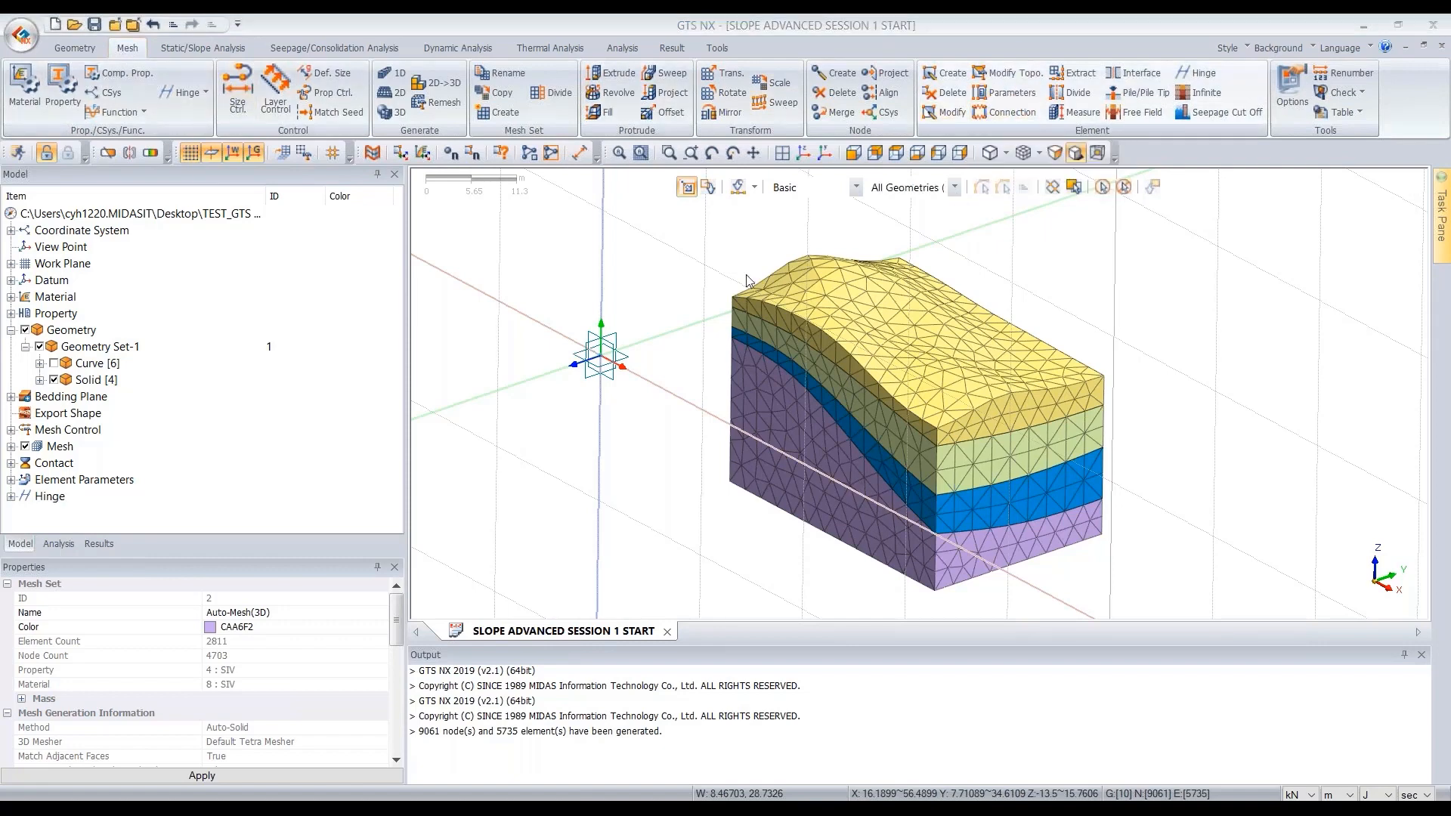
pyautogui.moveTo(144, 191); pyautogui.dragTo(416, 219)
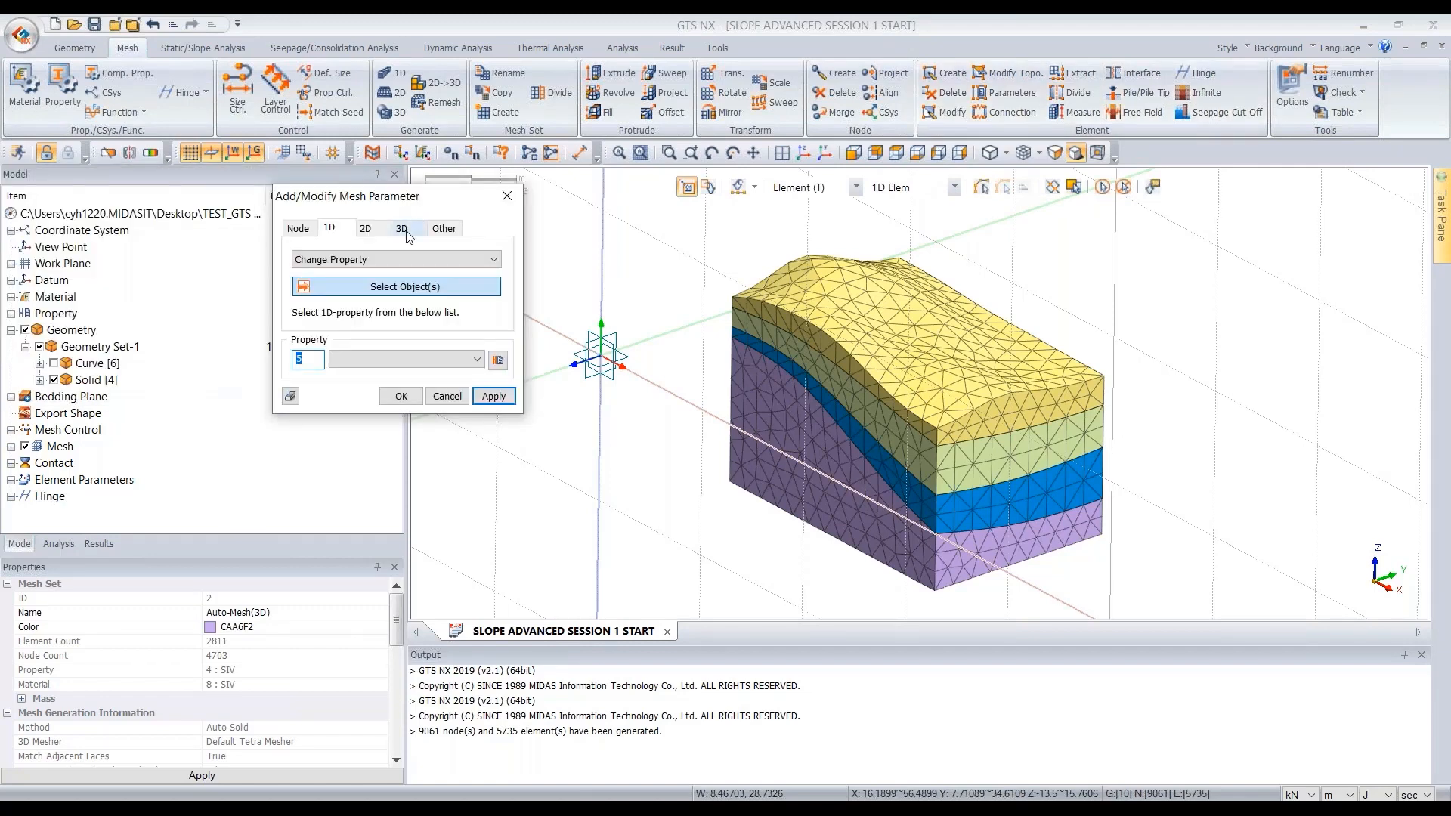
pyautogui.click(404, 231)
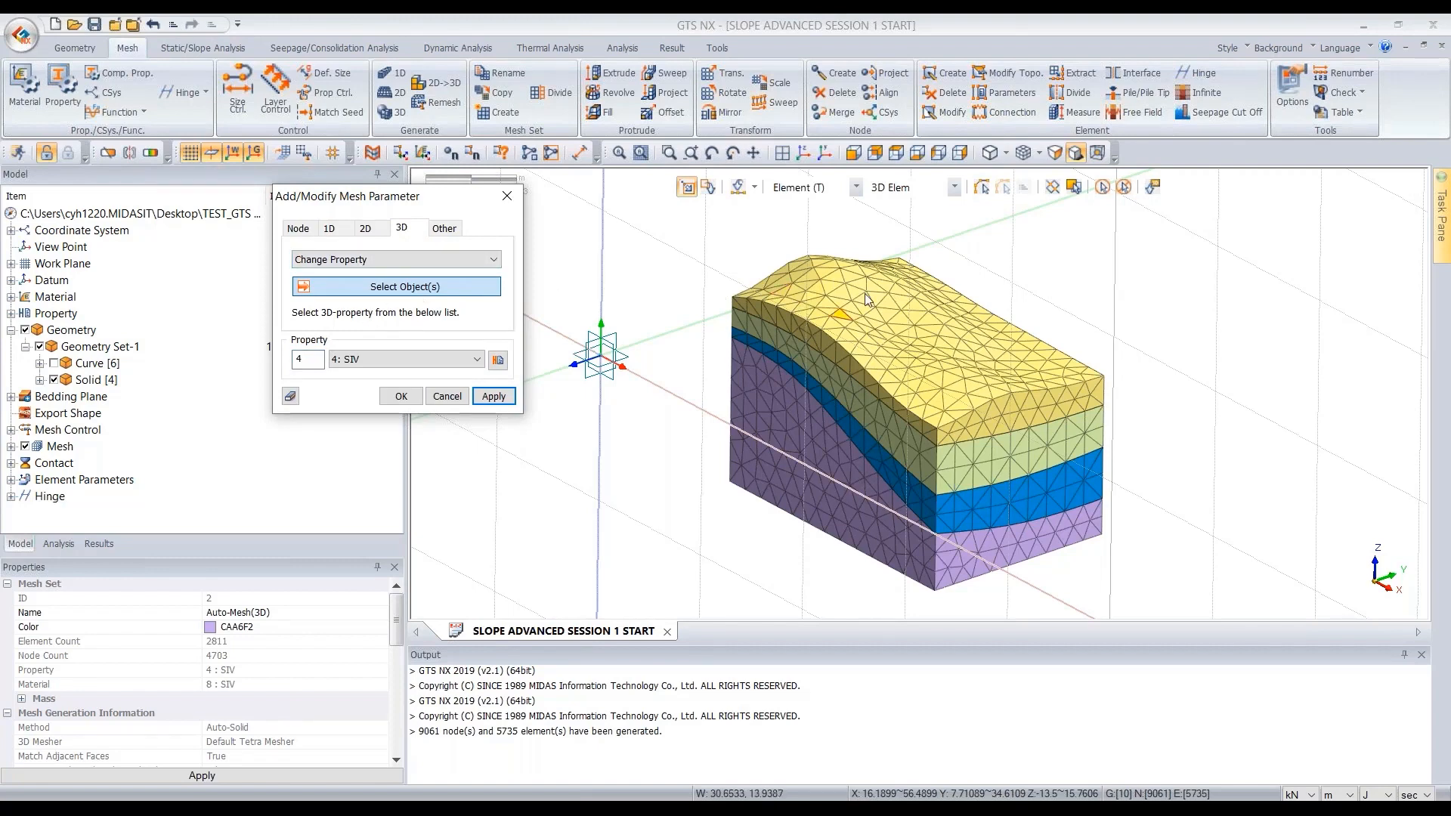
pyautogui.click(855, 188)
pyautogui.click(854, 207)
pyautogui.click(885, 189)
pyautogui.click(883, 207)
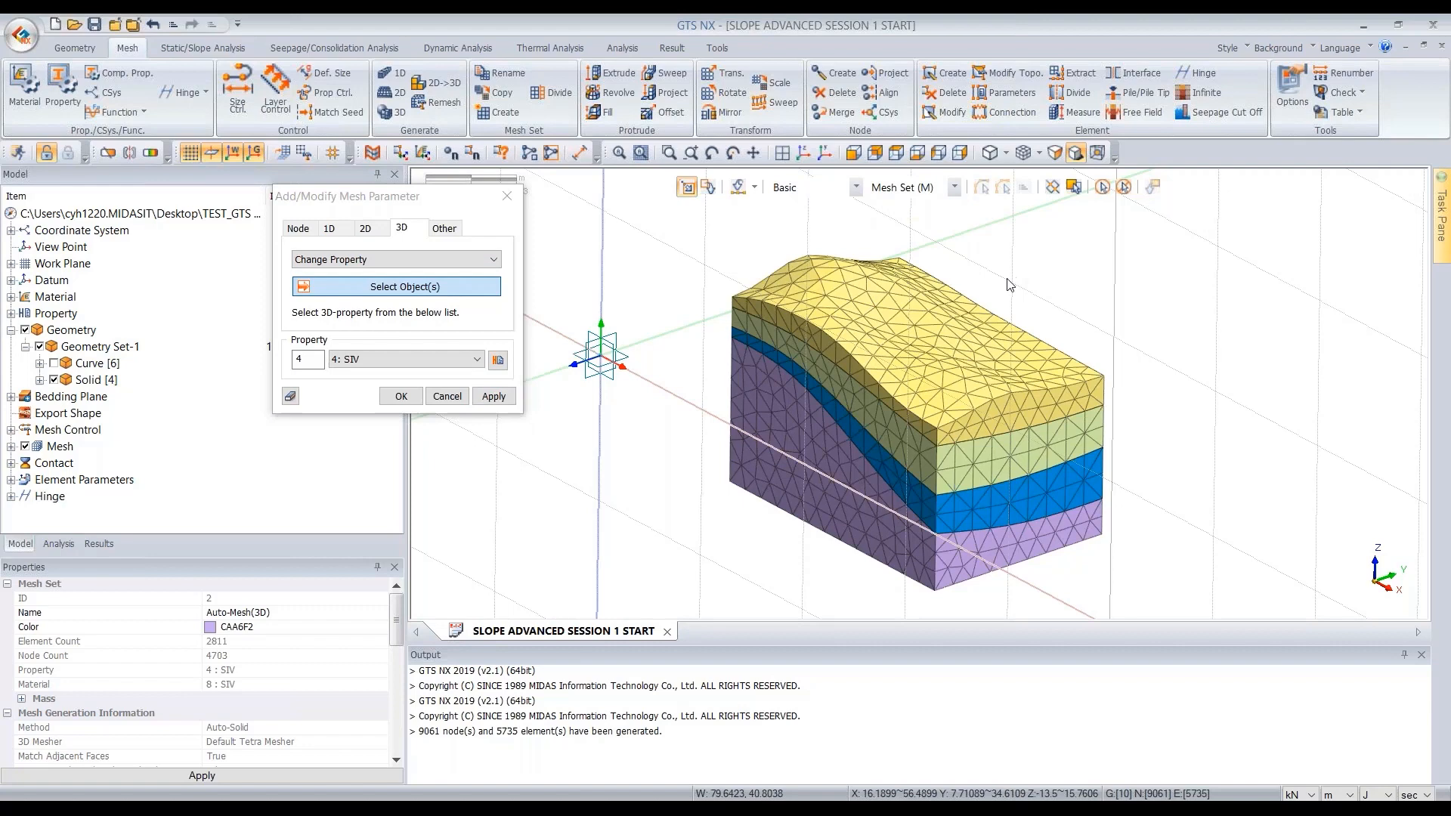
pyautogui.click(905, 359)
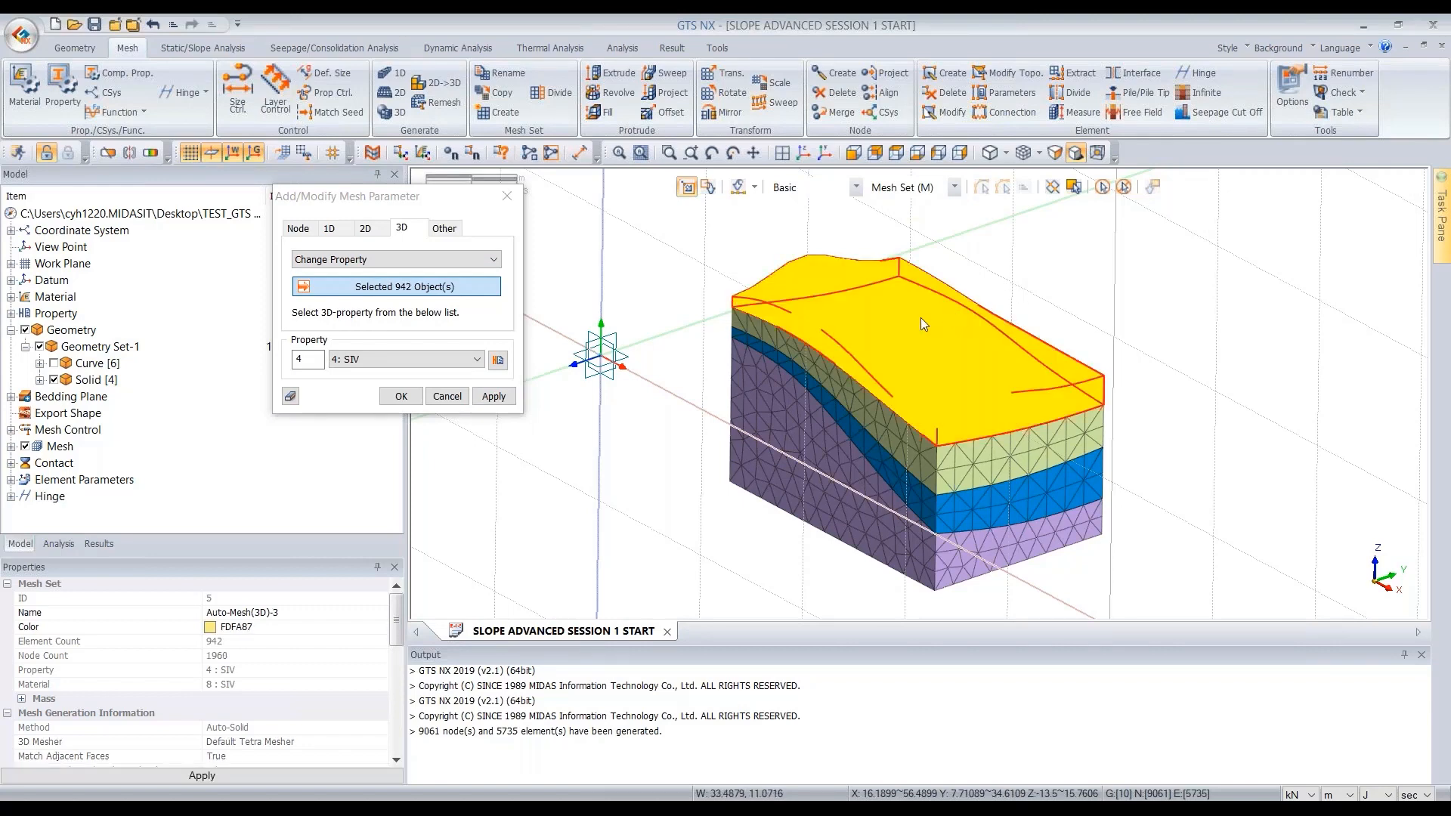
pyautogui.click(421, 362)
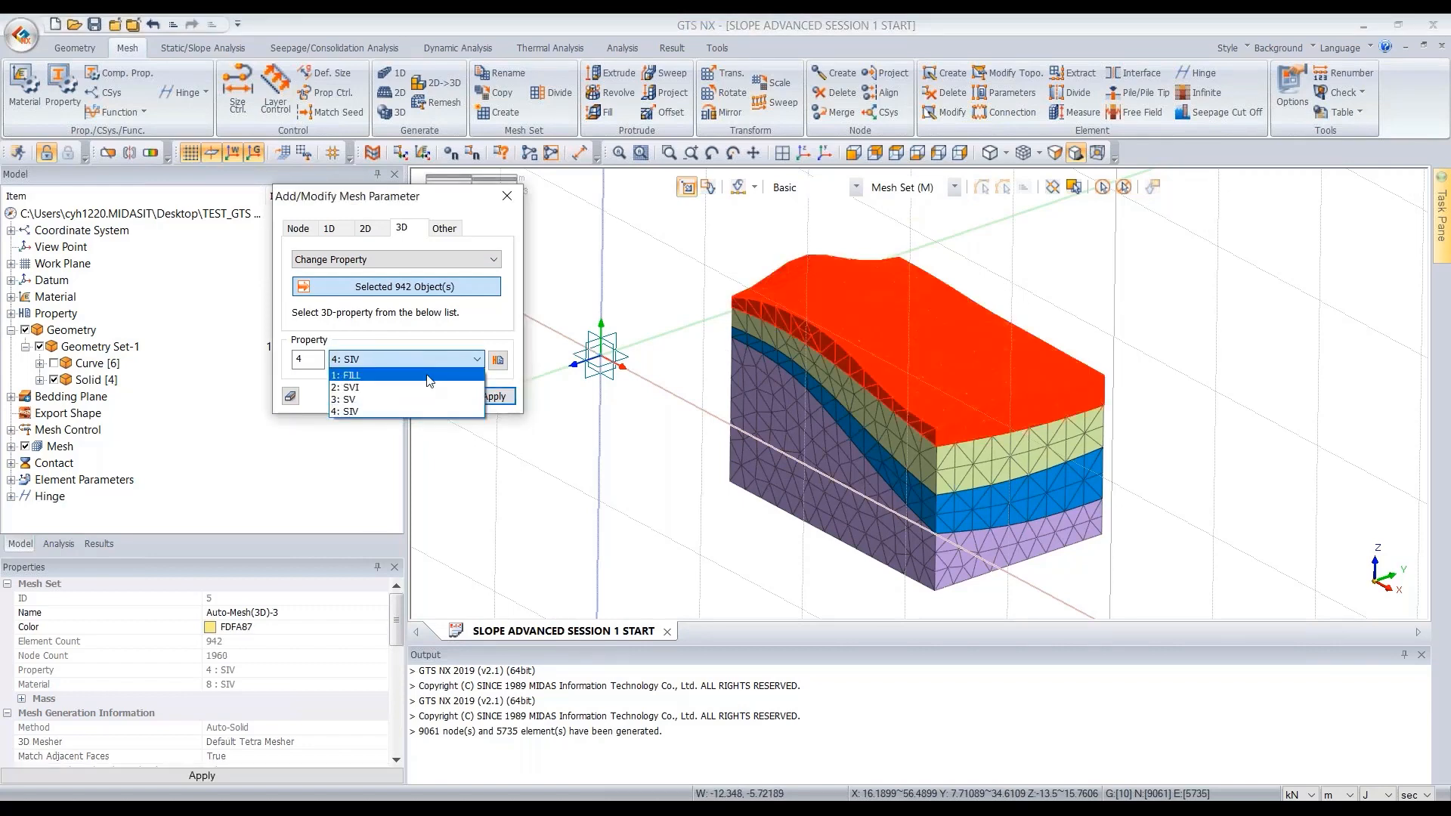
pyautogui.click(363, 373)
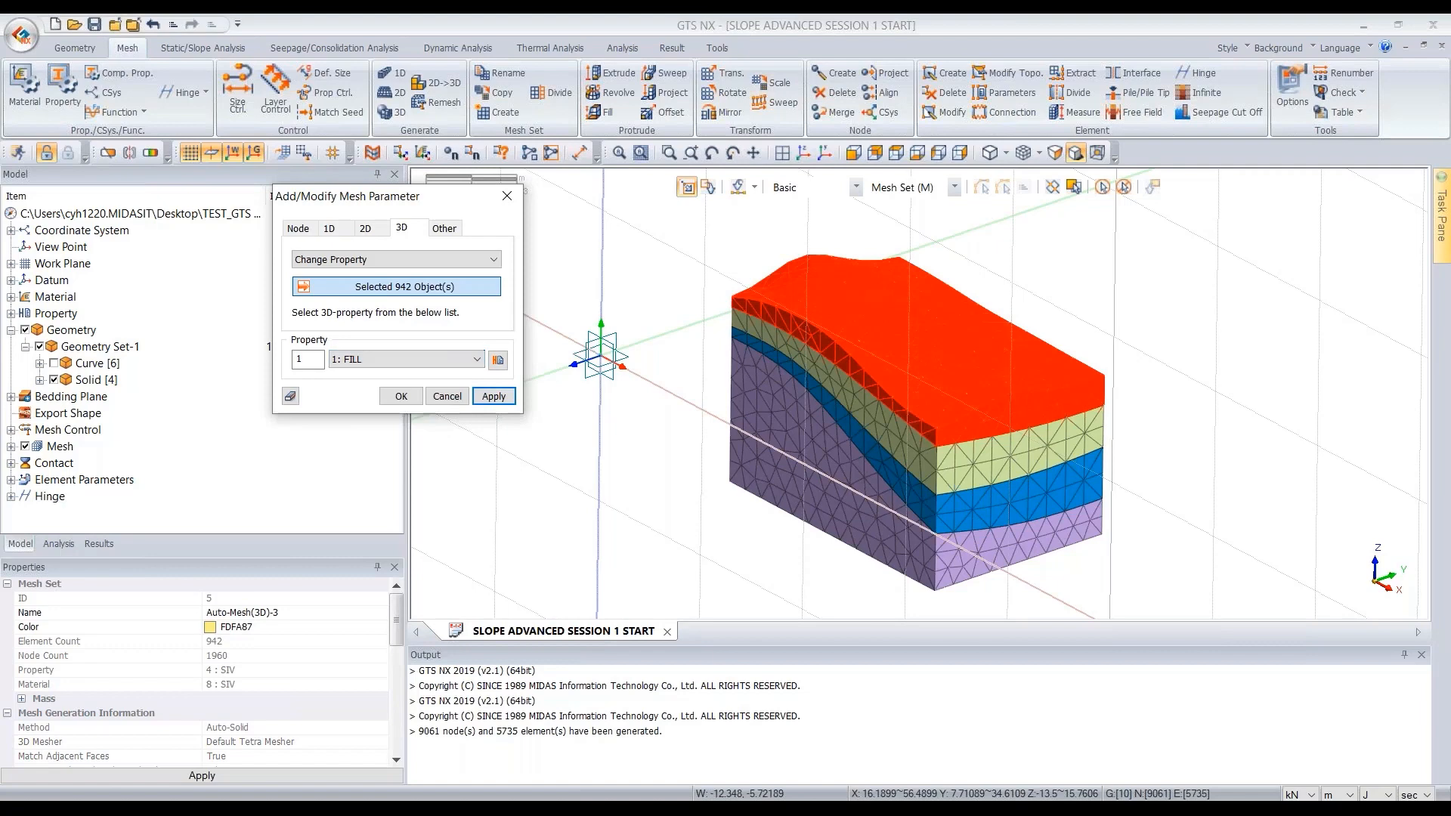
pyautogui.click(493, 396)
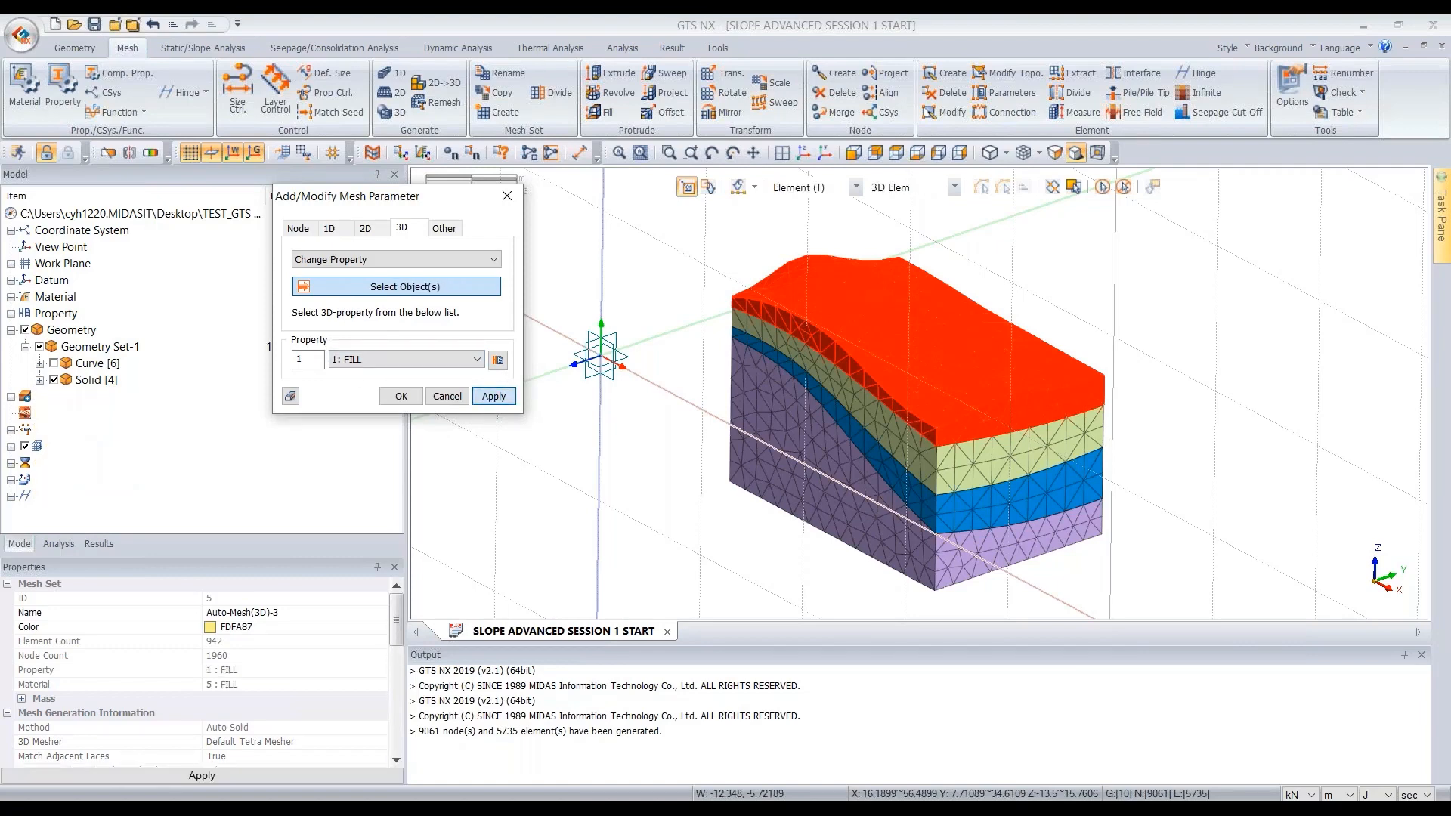
# - Assign property 2: SVI to the second soil layer's mesh set
pyautogui.click(660, 315)
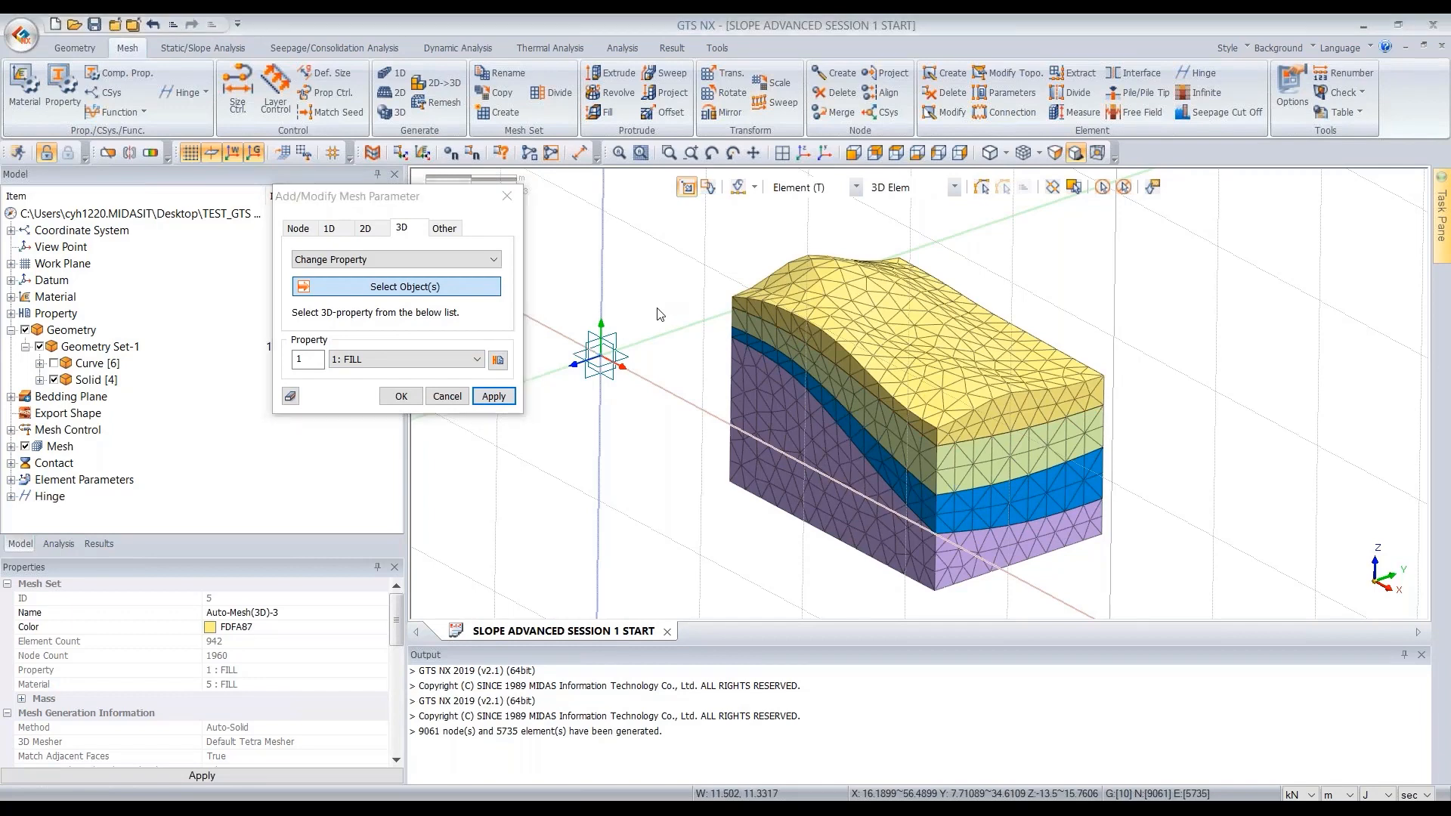
pyautogui.click(886, 421)
pyautogui.click(477, 359)
pyautogui.click(362, 388)
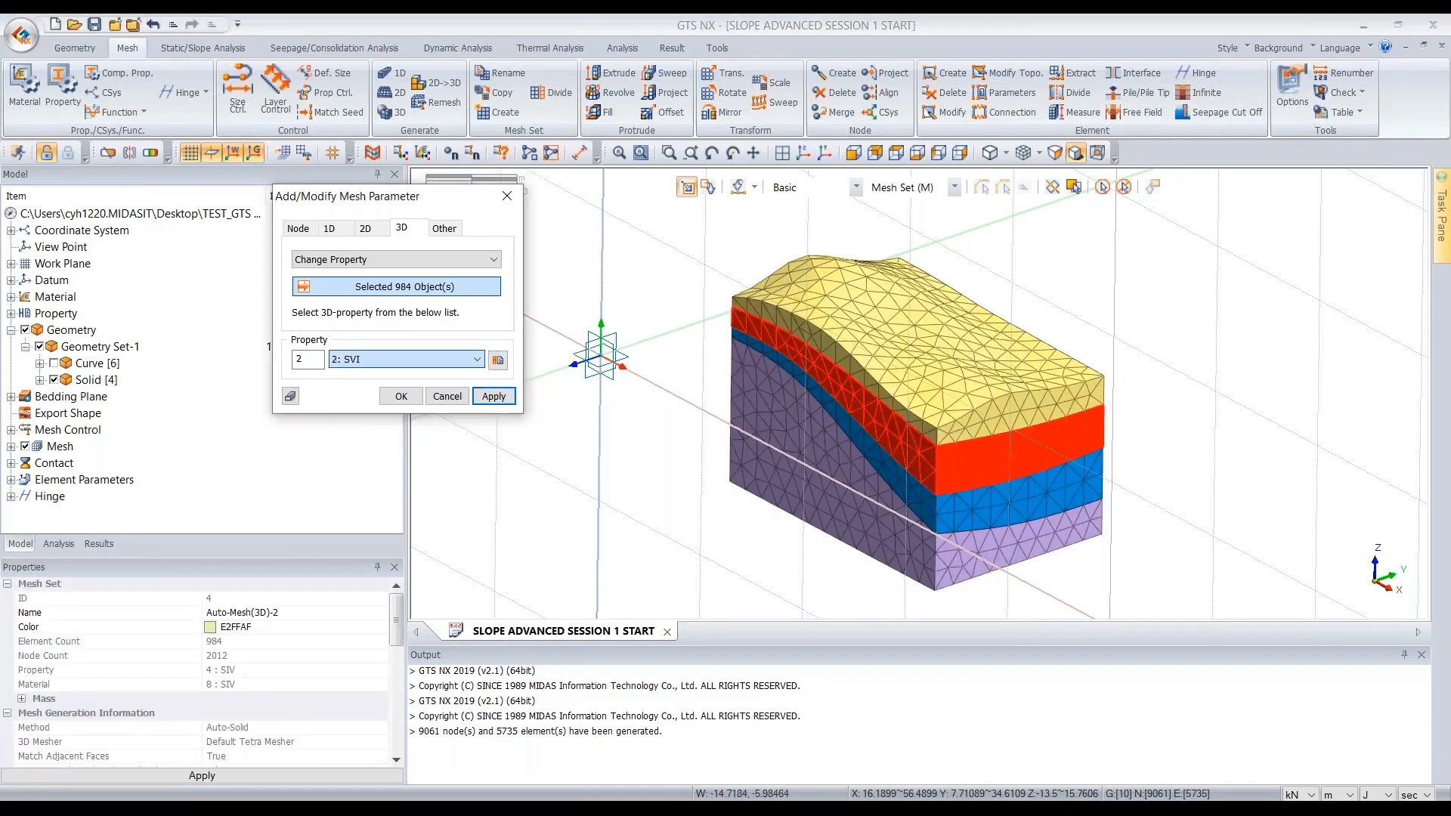
pyautogui.click(495, 396)
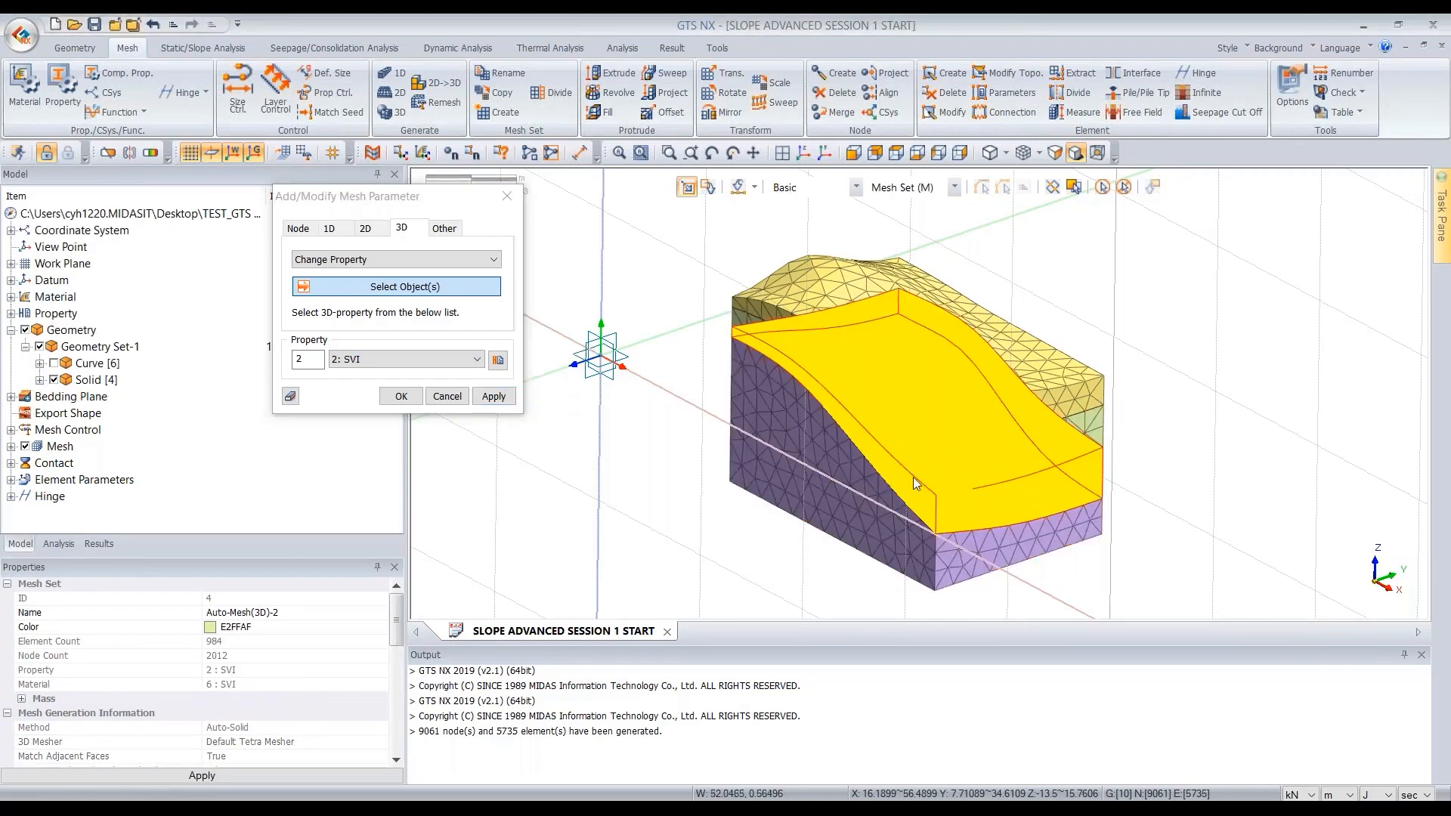
# - Assign property 3: SV to the third soil layer's mesh set
pyautogui.click(913, 477)
pyautogui.click(476, 359)
pyautogui.click(396, 401)
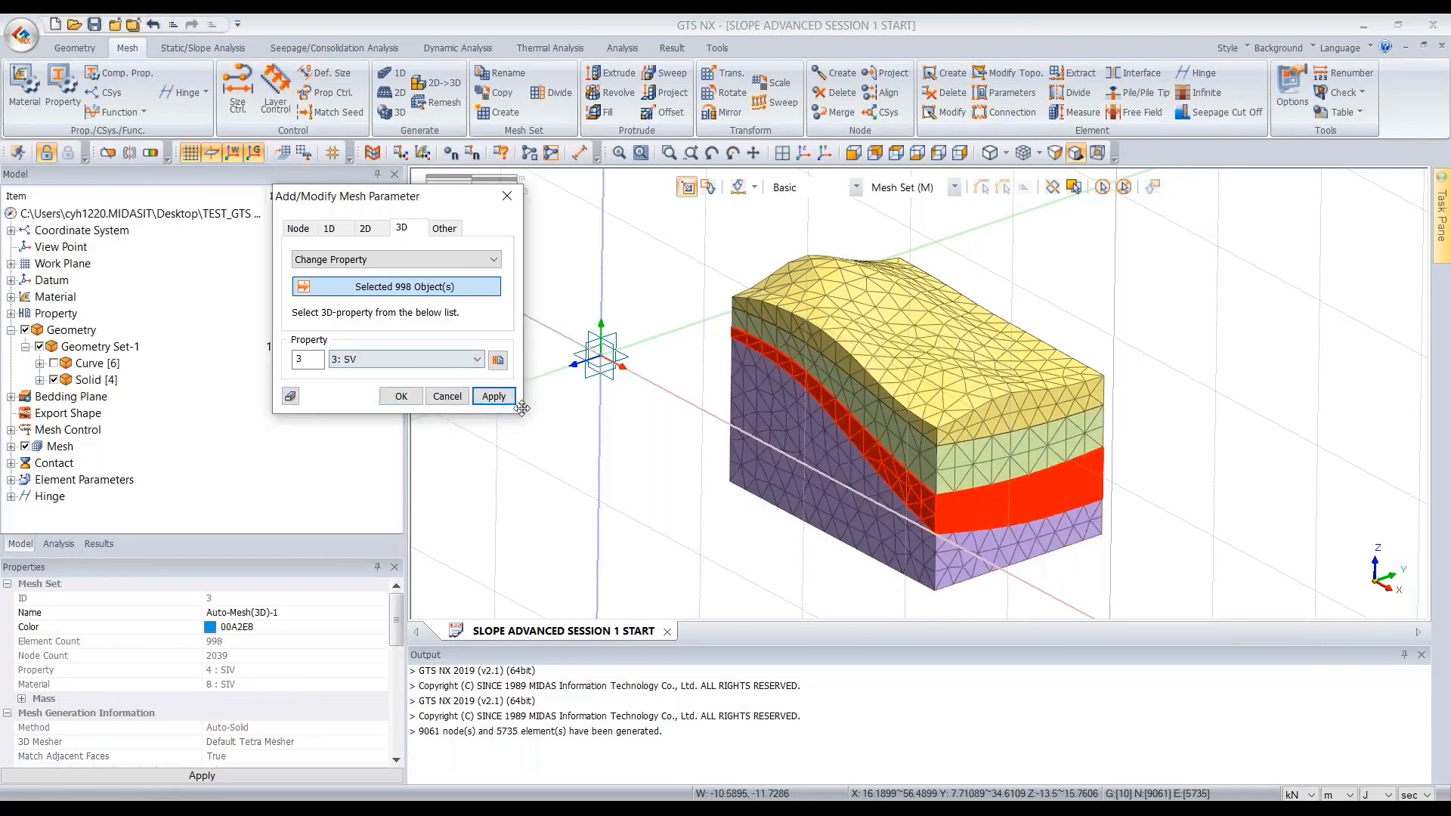
pyautogui.click(495, 396)
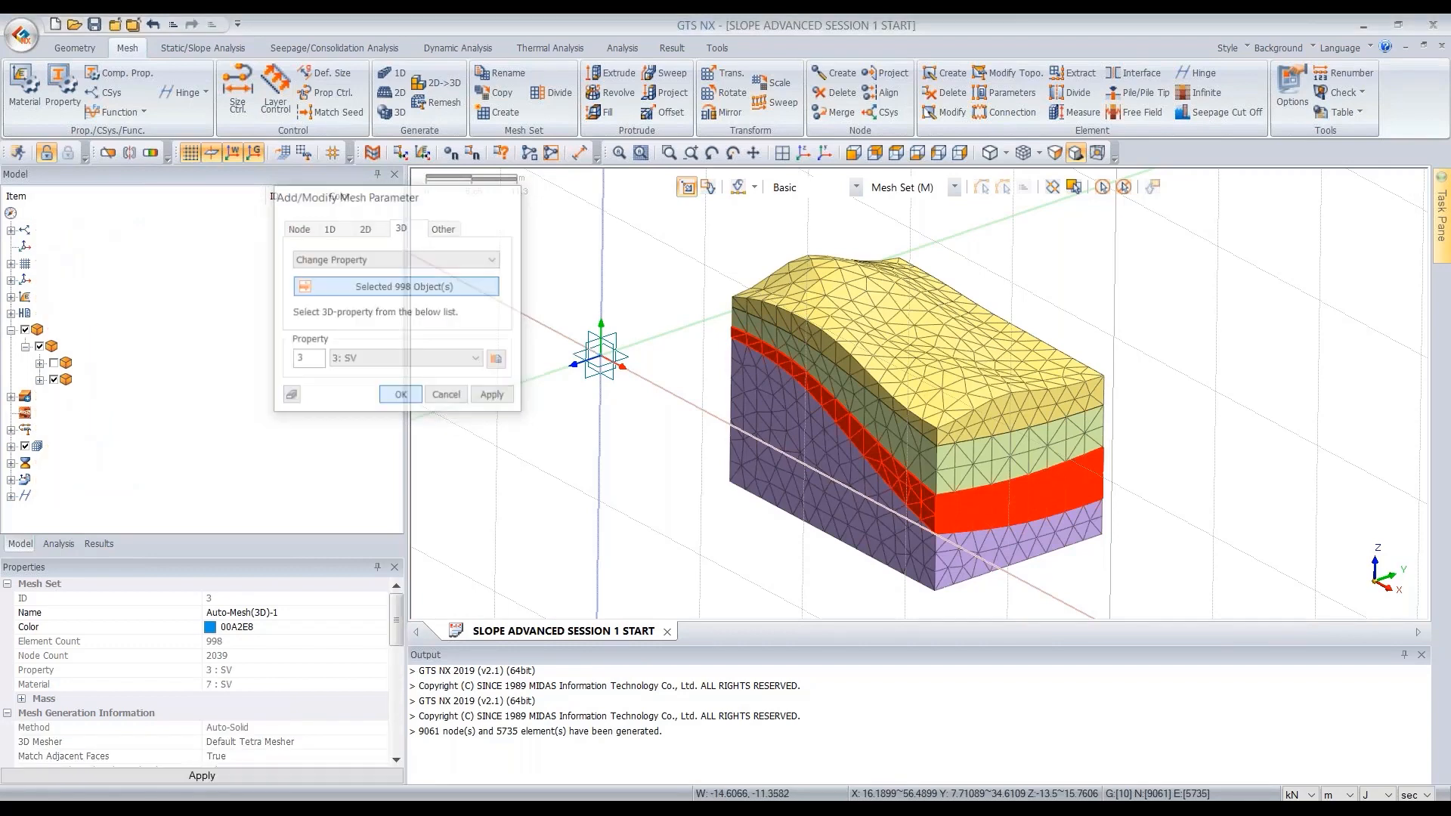
# - Check the property assigned to each soil layer's mesh set by selecting the layers one by one
pyautogui.scroll(-1, 858, 407)
pyautogui.moveTo(858, 407); pyautogui.dragTo(868, 378, button='middle')
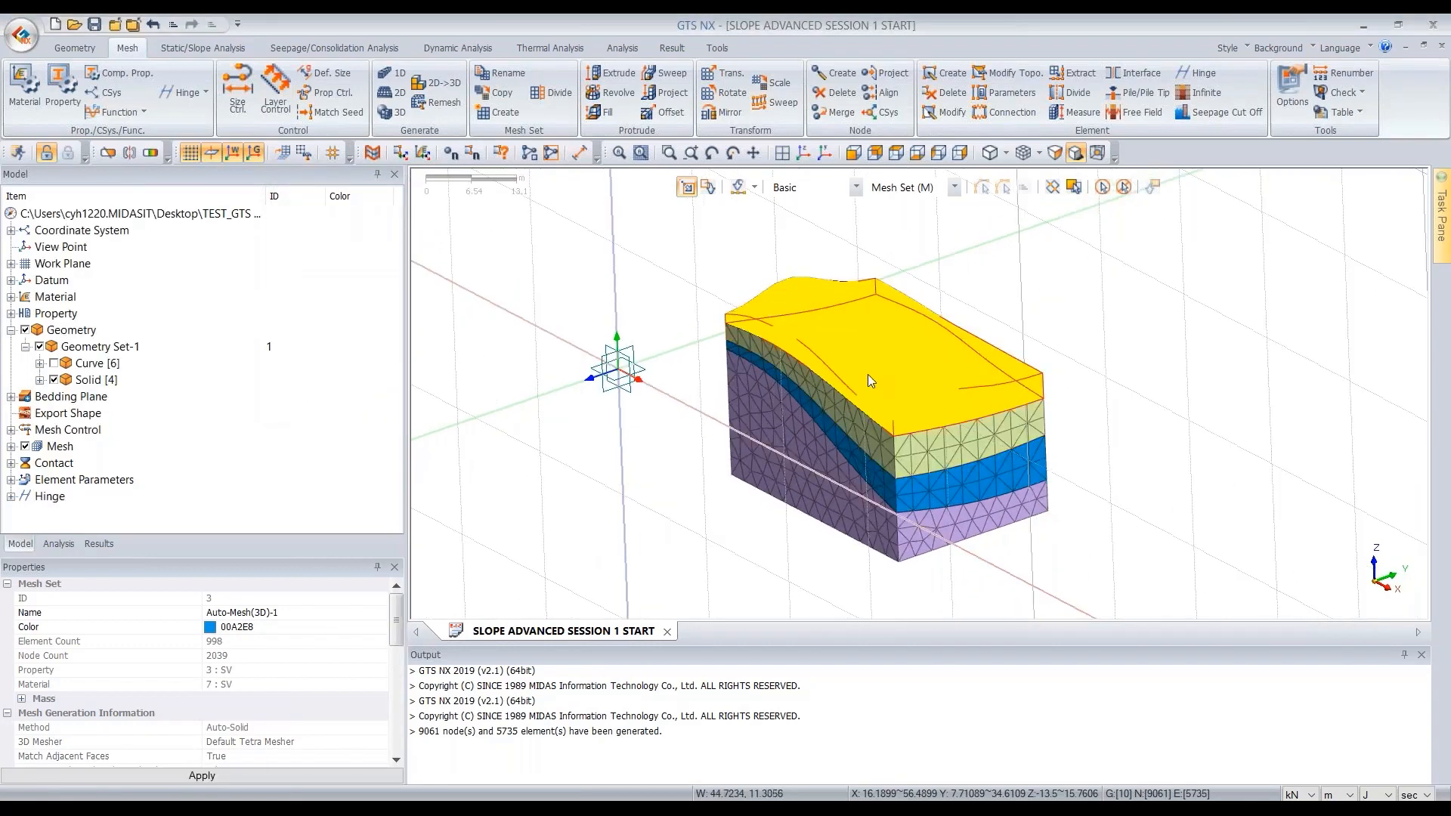
pyautogui.click(911, 390)
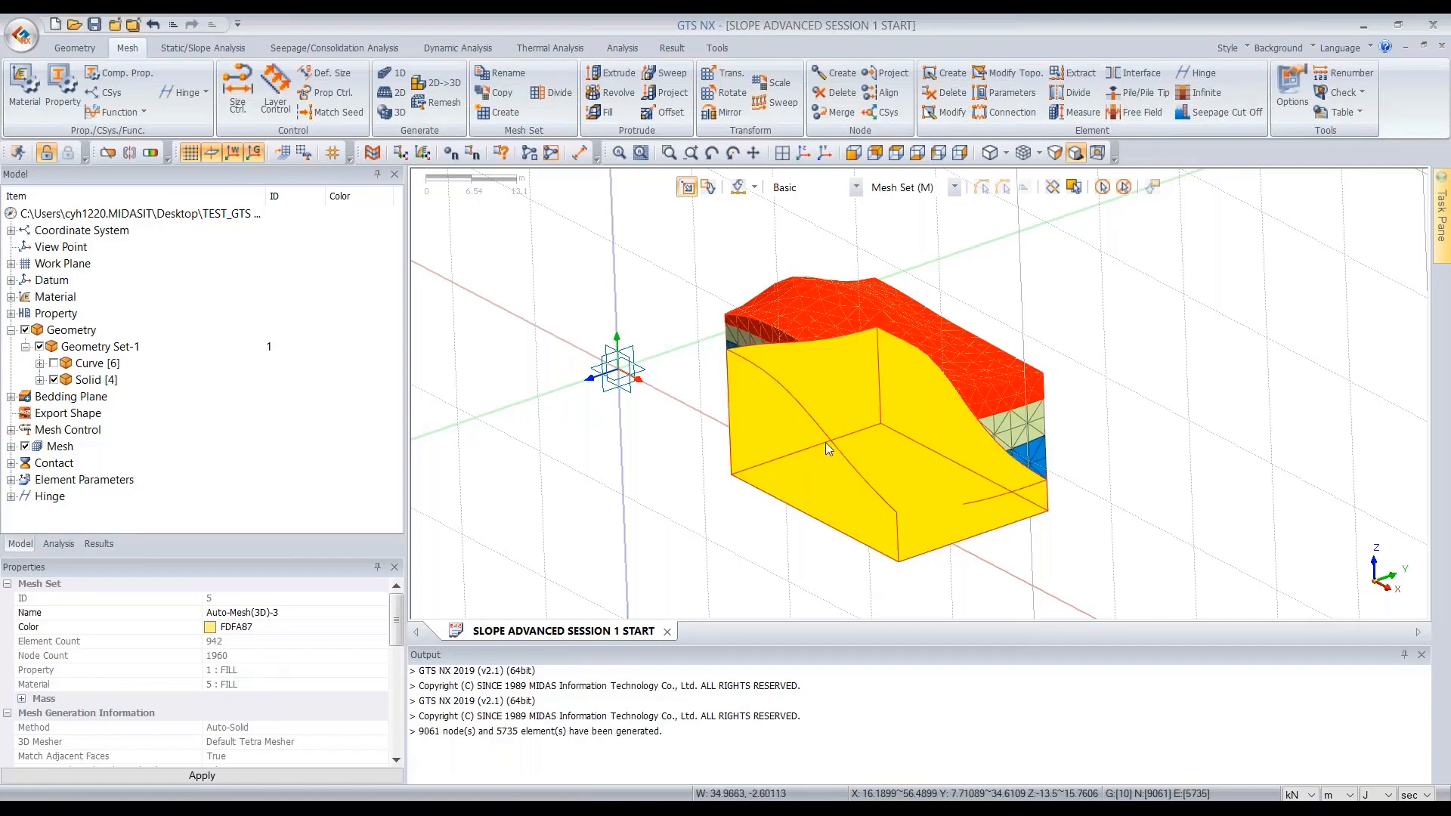
pyautogui.click(1065, 416)
pyautogui.click(1019, 431)
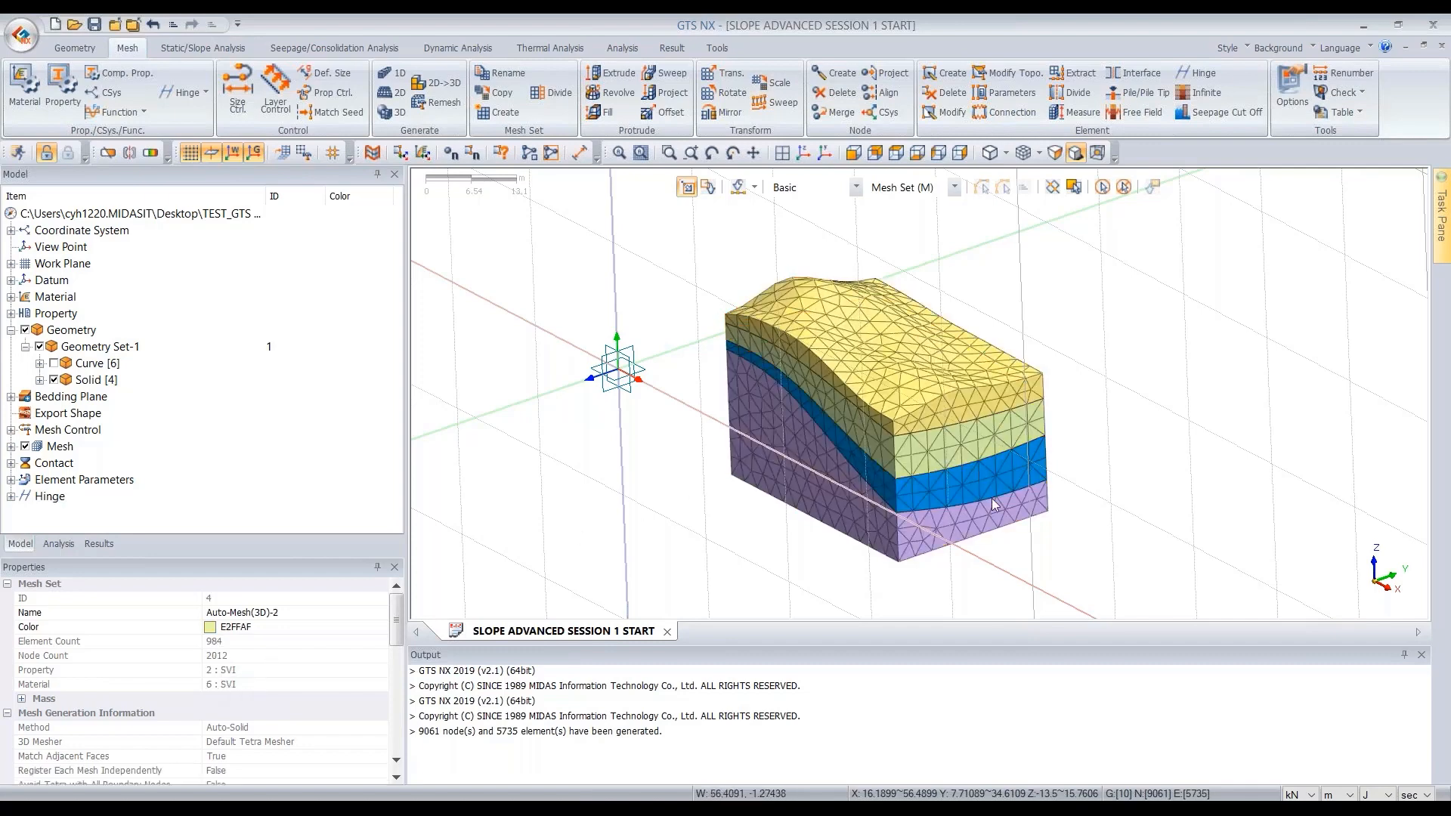
pyautogui.click(915, 493)
pyautogui.click(915, 488)
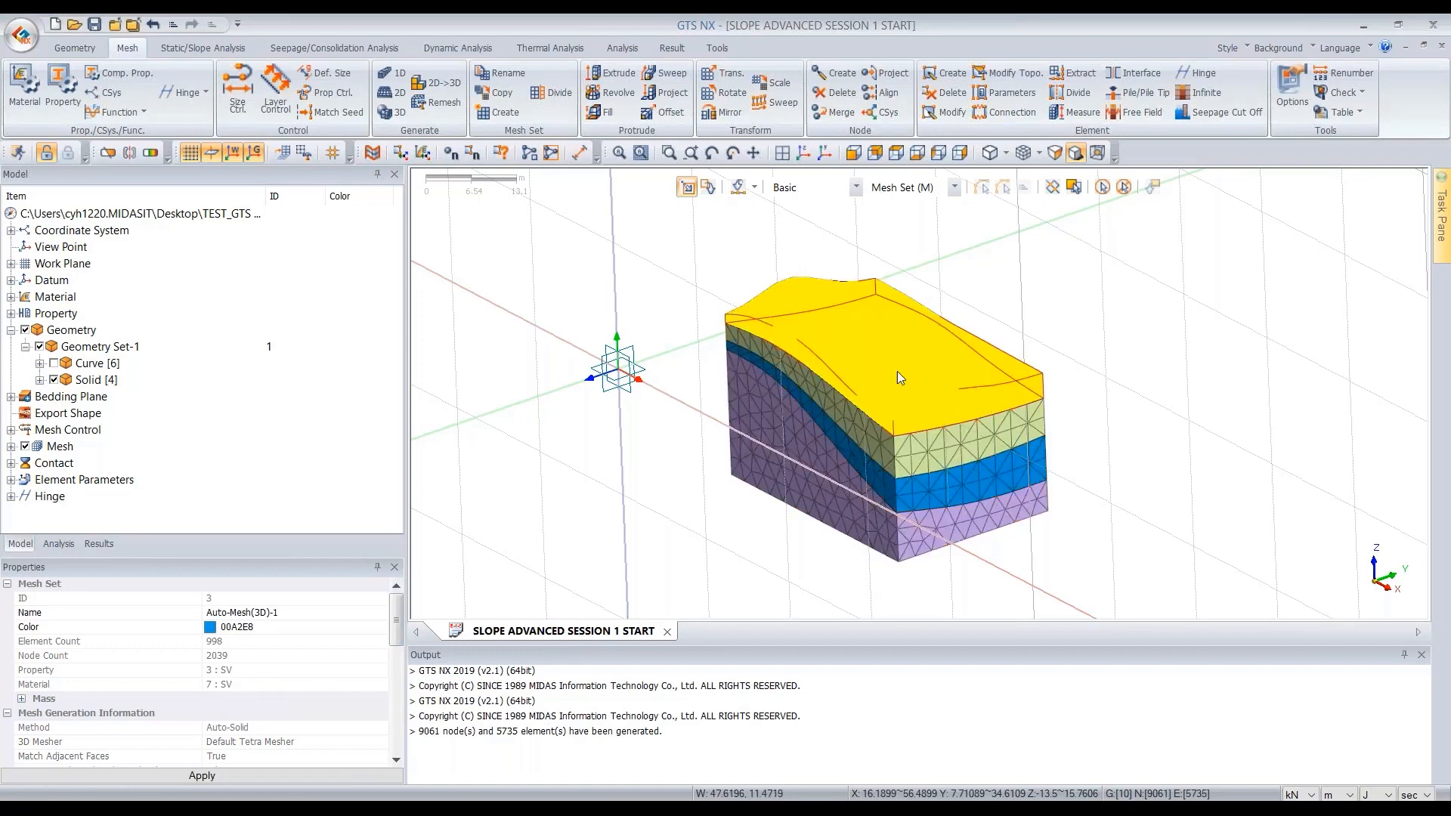
pyautogui.moveTo(1060, 405); pyautogui.dragTo(1068, 406, button='middle')
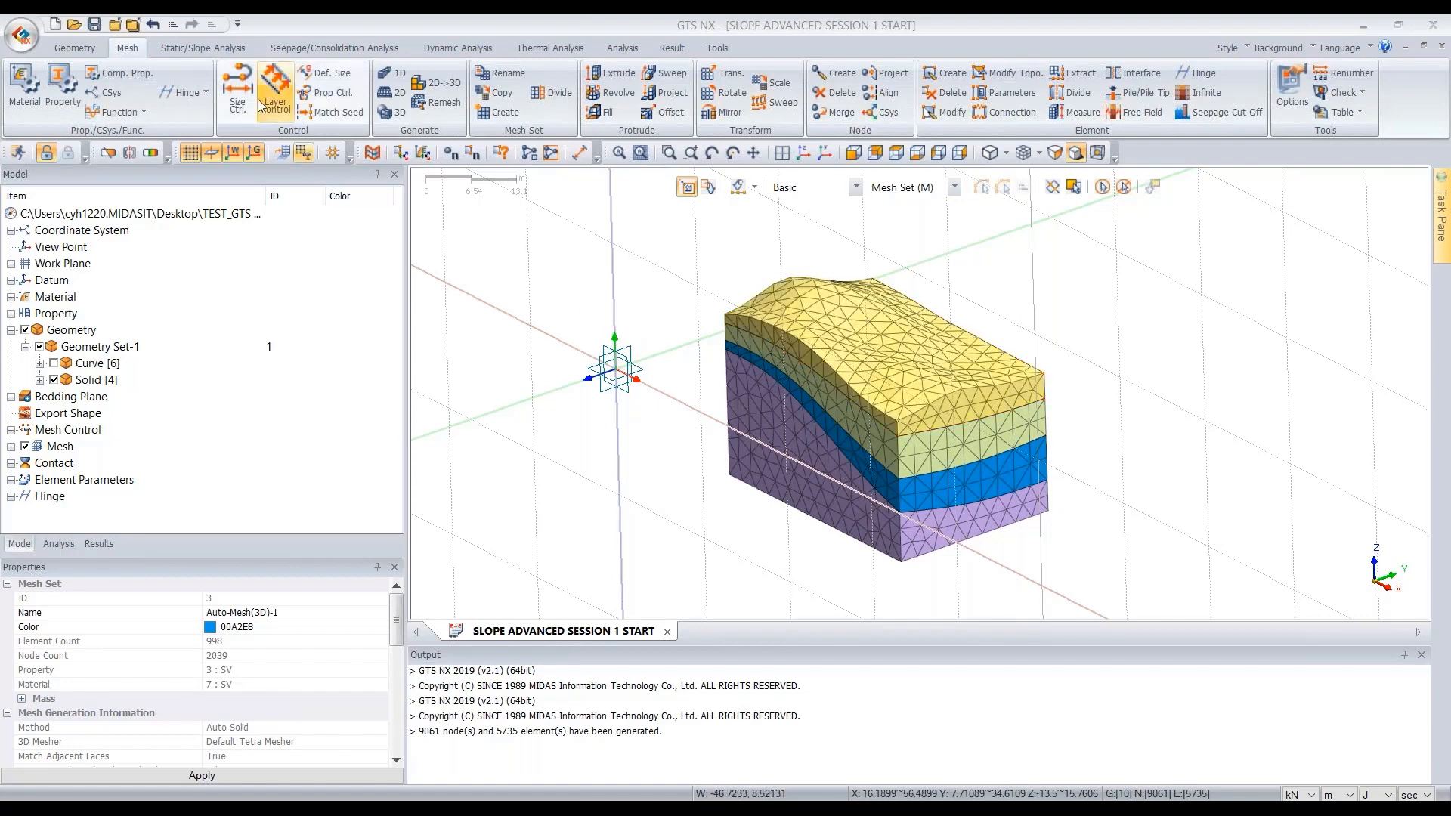
# - Create an automatic constraint considering all mesh sets, stored in a new boundary set named BC
pyautogui.click(195, 52)
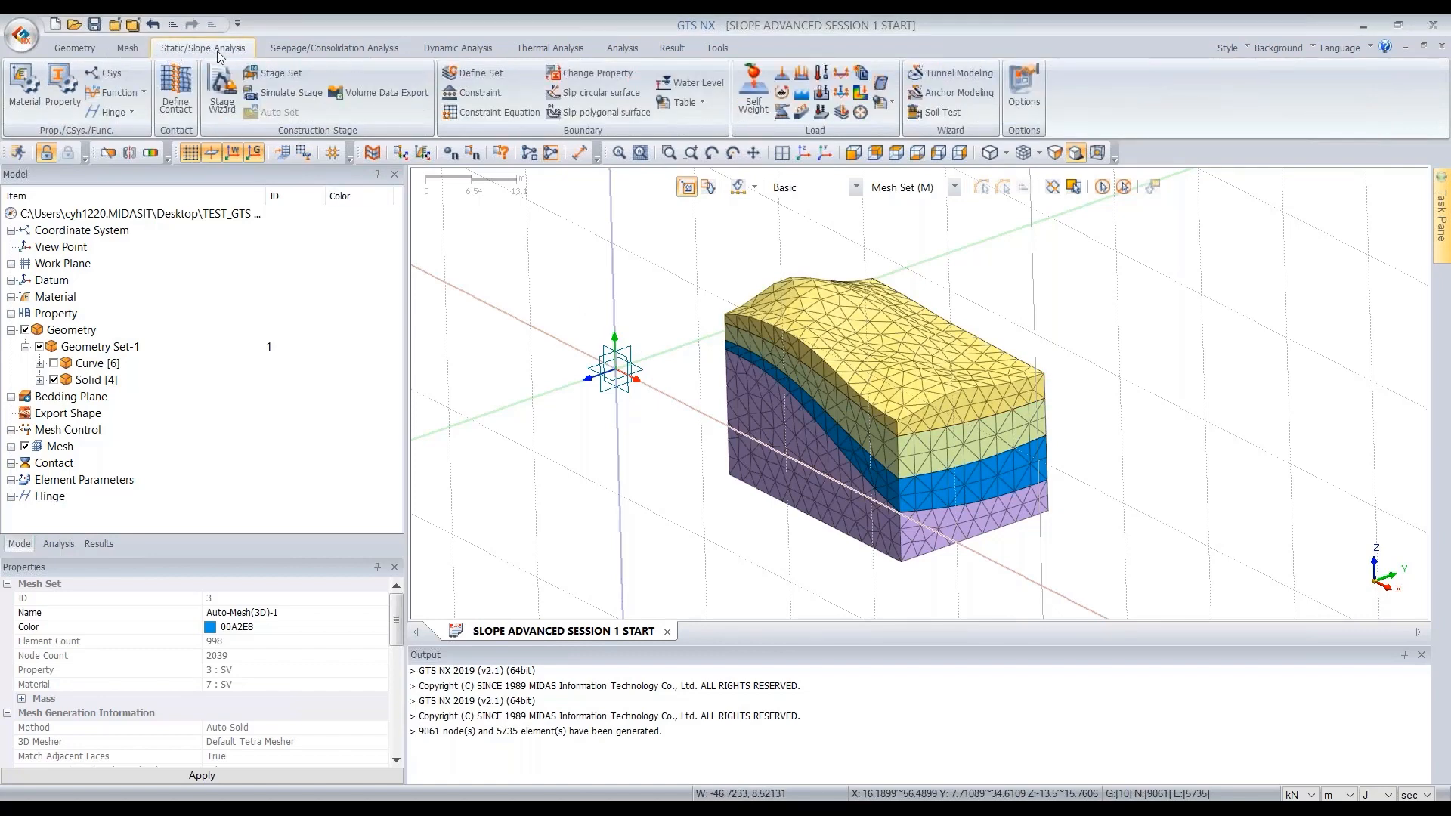
pyautogui.click(486, 97)
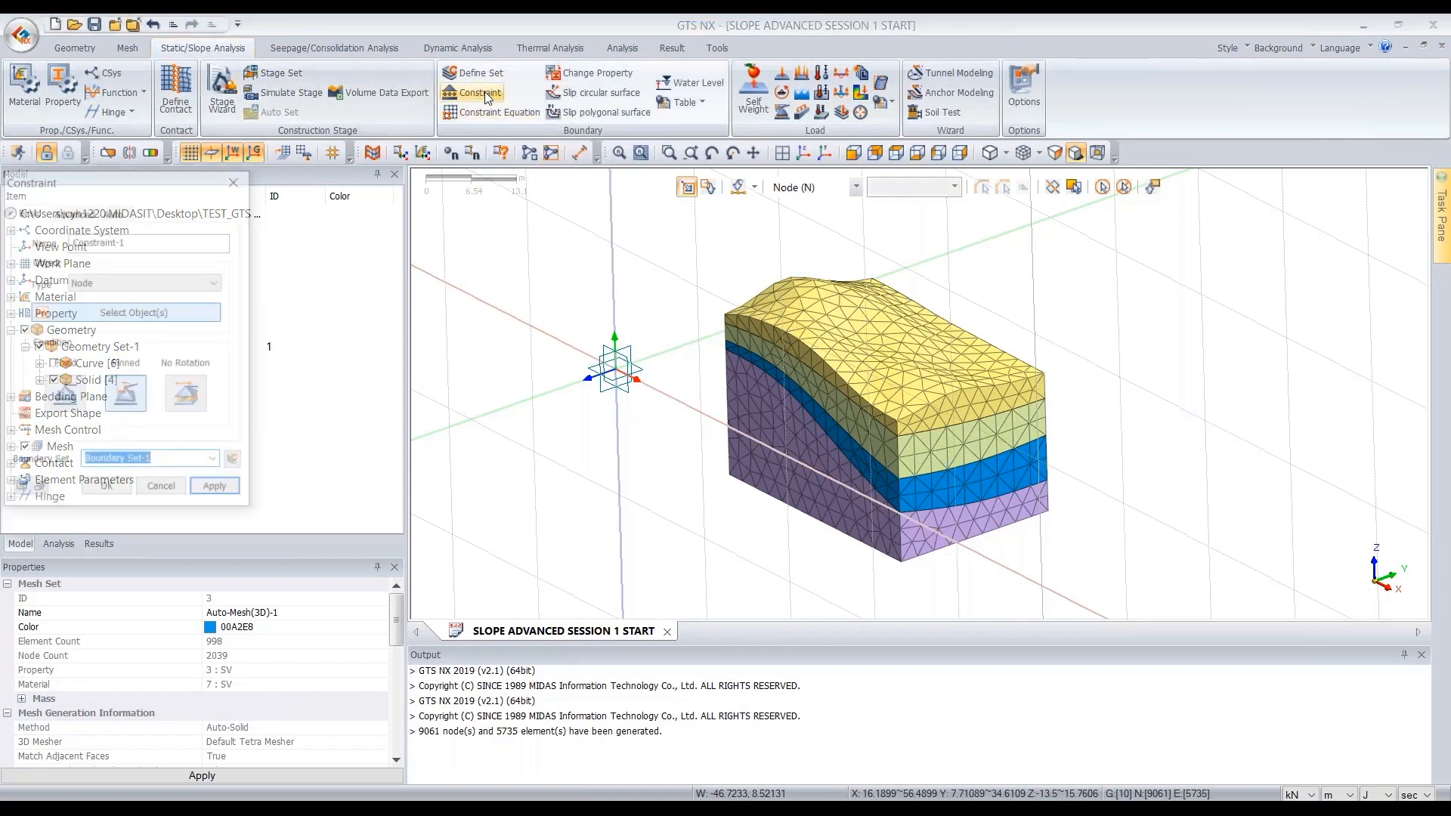
pyautogui.moveTo(377, 175); pyautogui.dragTo(469, 185)
pyautogui.click(424, 211)
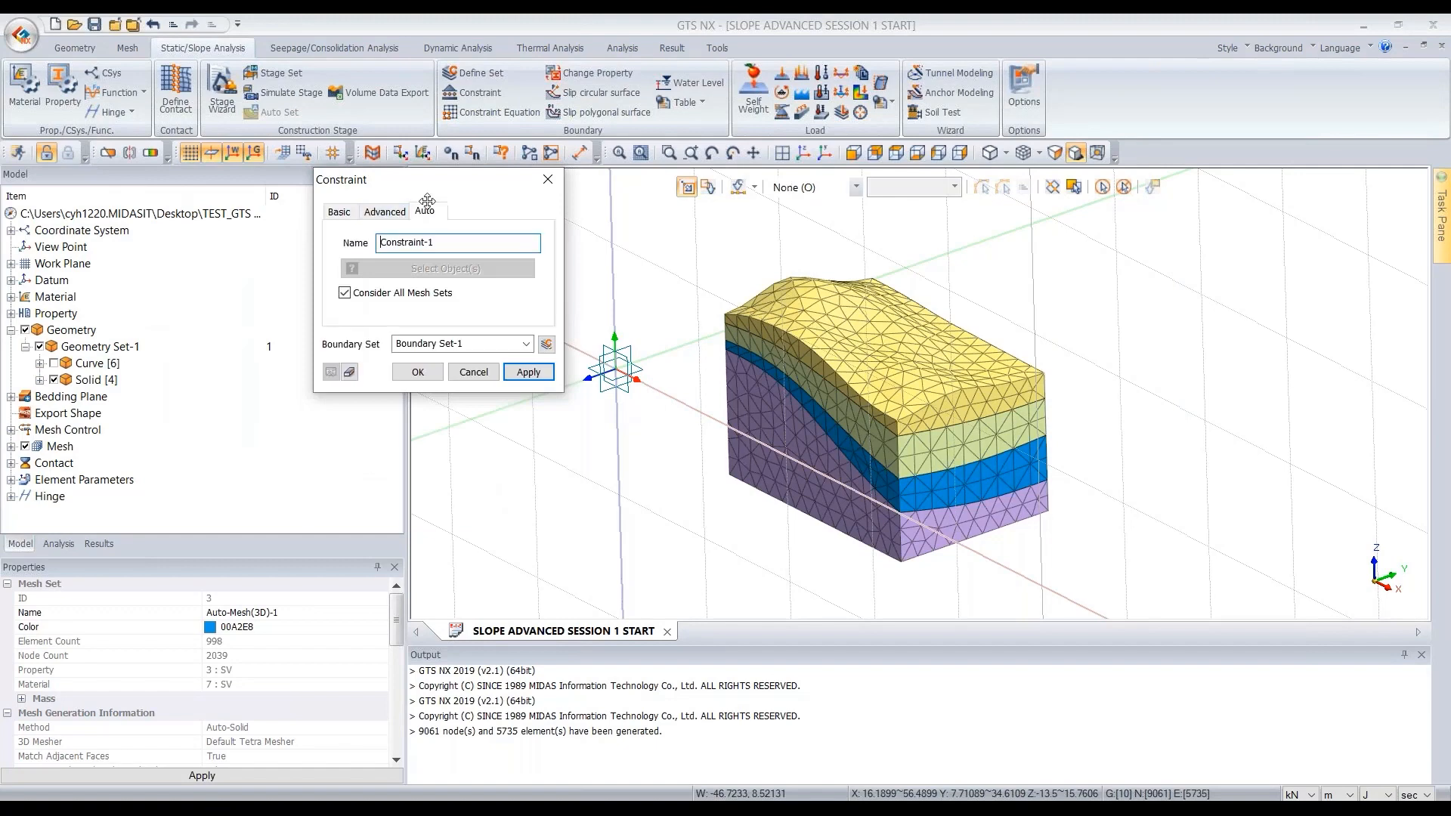
pyautogui.click(476, 341)
pyautogui.write('BC')
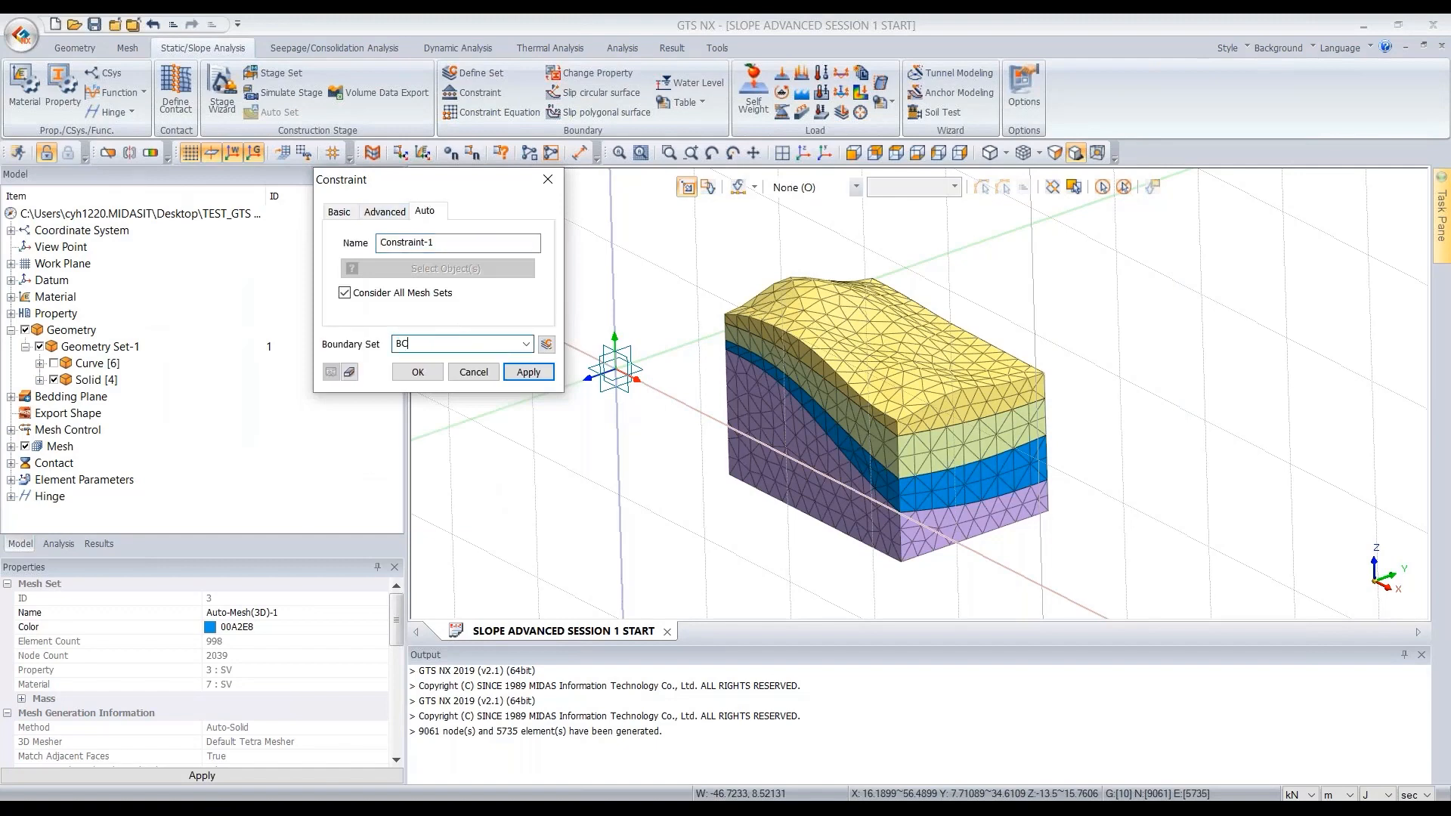
pyautogui.click(414, 373)
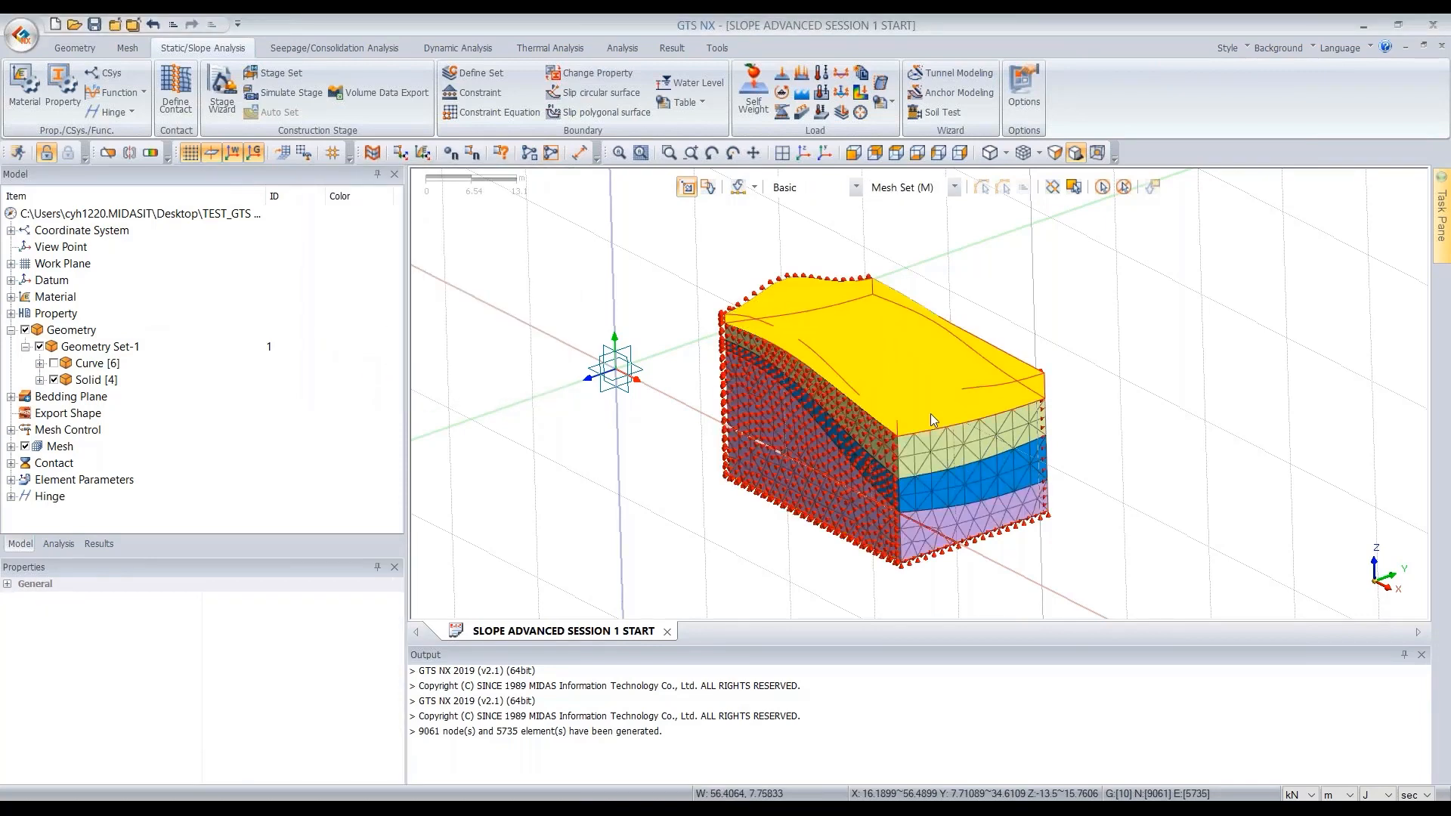
# - Add a self weight gravity load in a new load set named SW
pyautogui.moveTo(930, 415); pyautogui.dragTo(954, 382, button='middle')
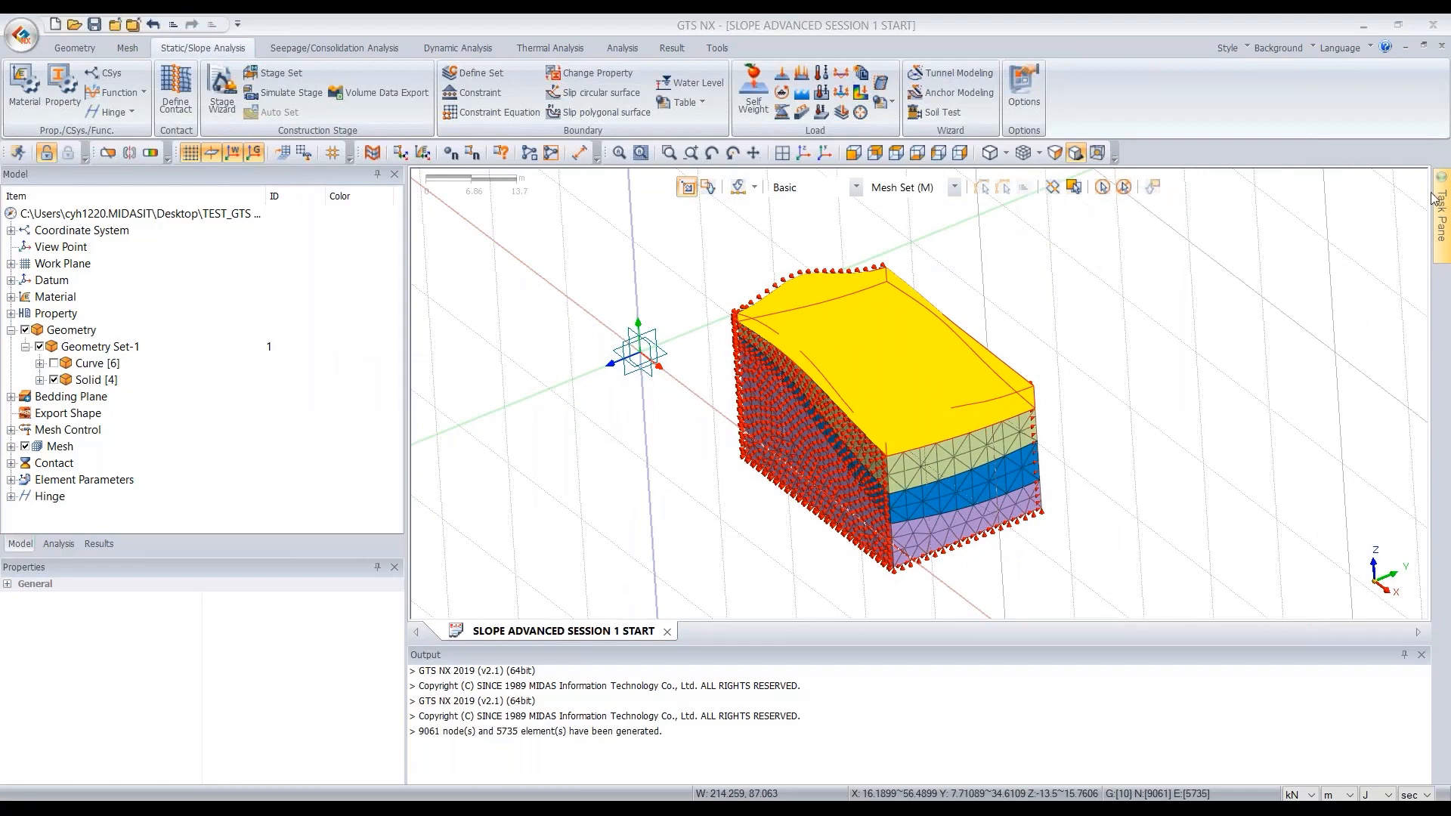
pyautogui.click(763, 112)
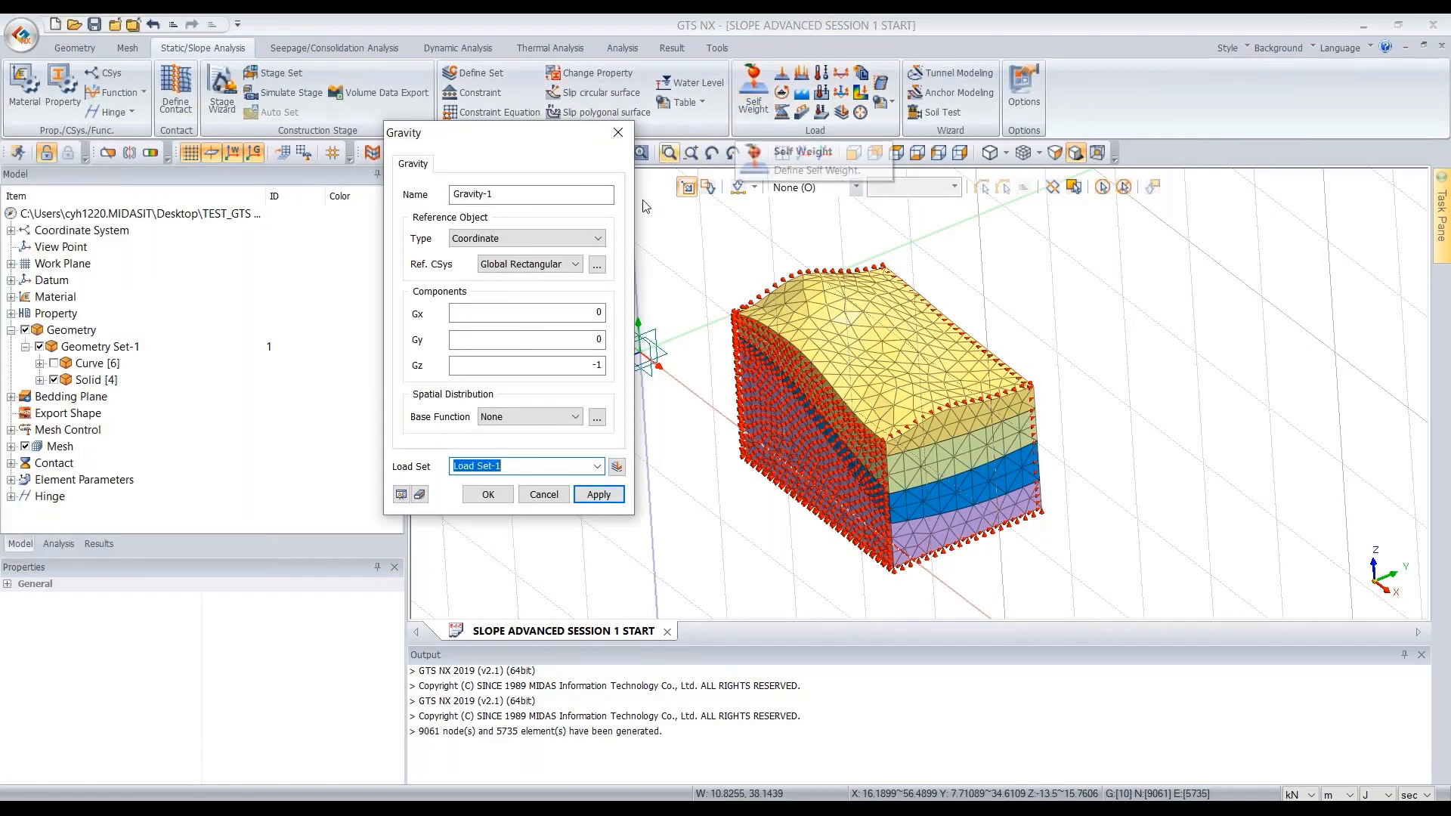
pyautogui.write('SW')
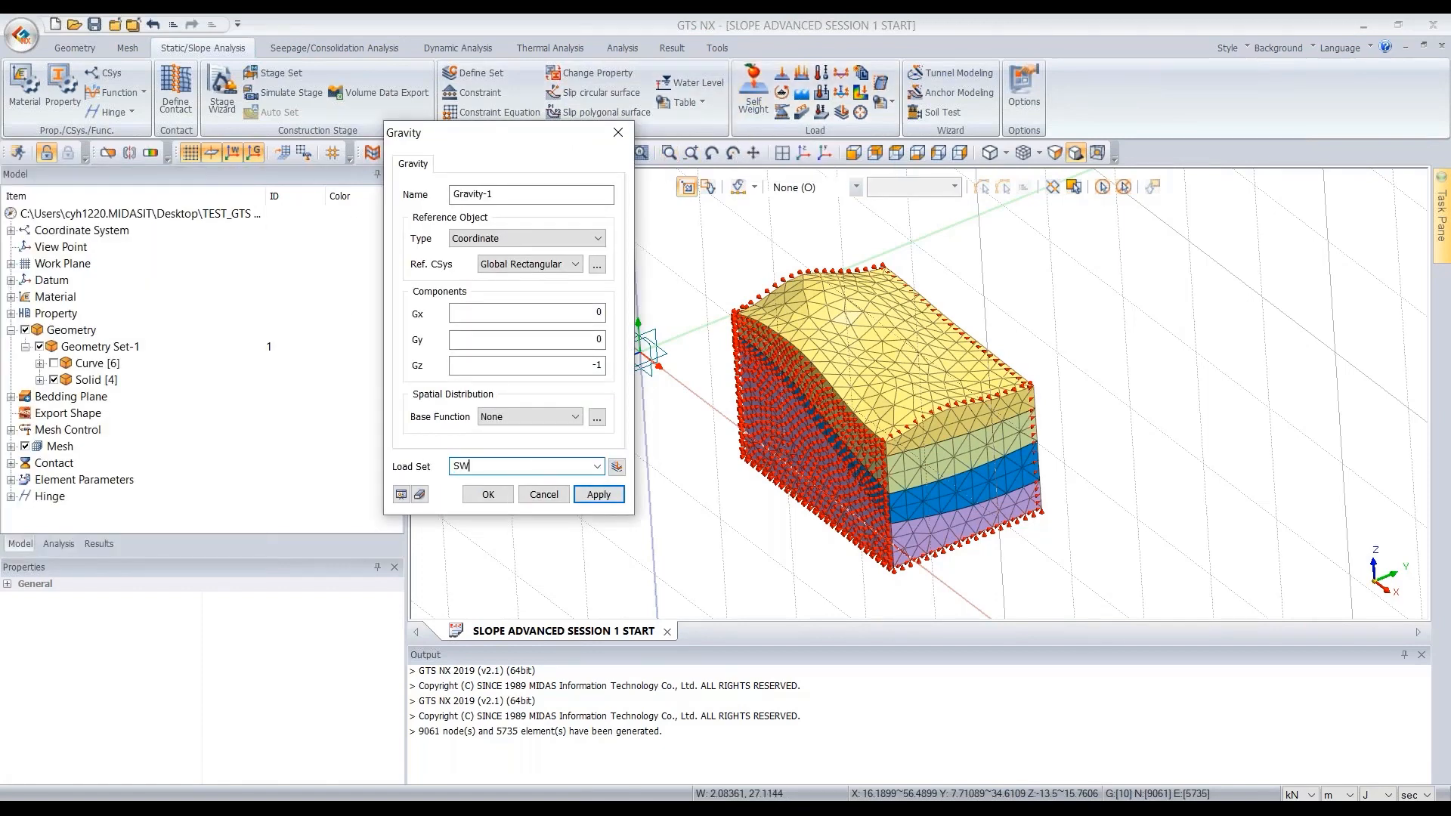
pyautogui.click(478, 497)
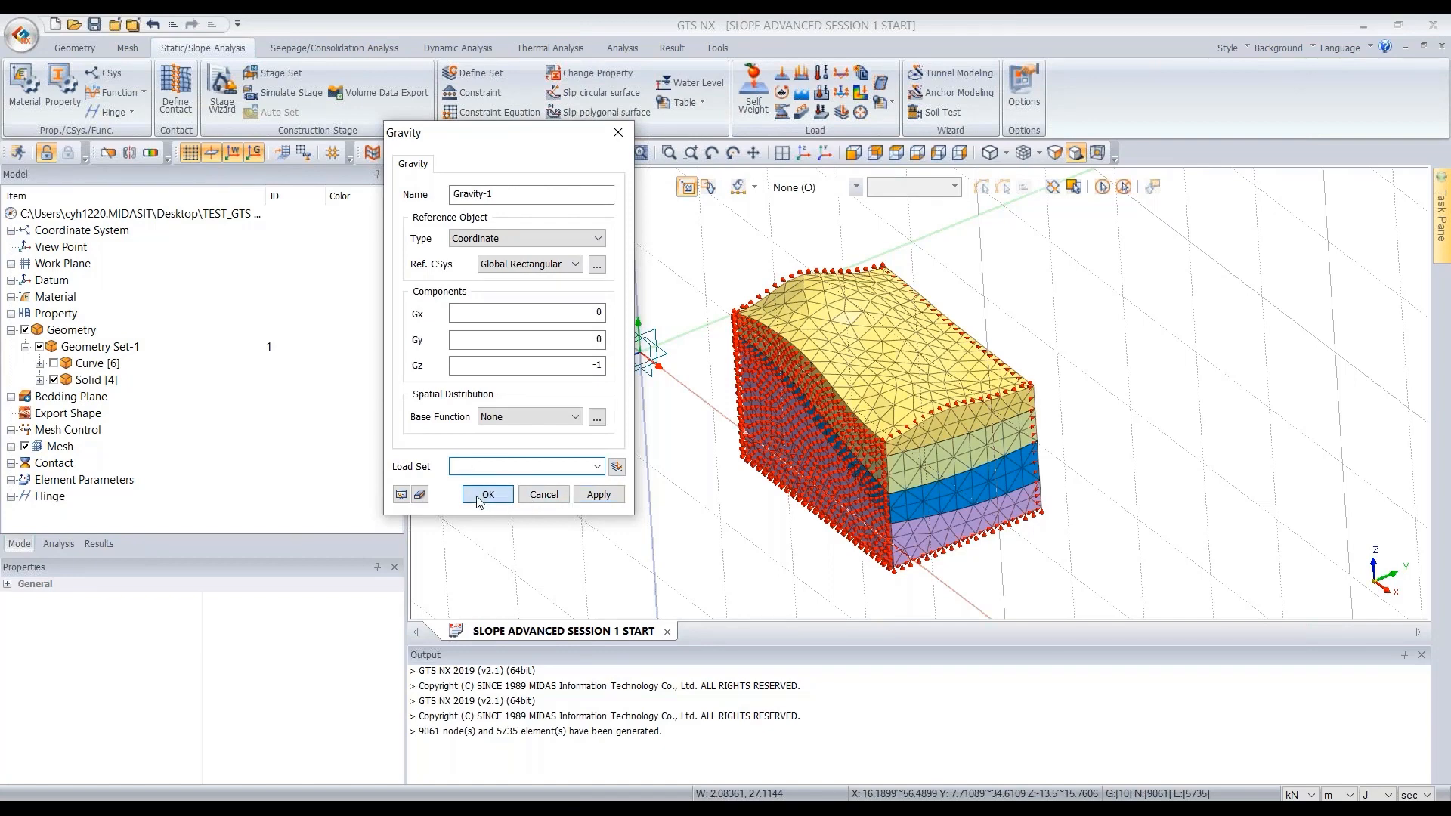
# - Hide the top FILL mesh set Auto-Mesh(3D)-3
pyautogui.moveTo(1153, 356); pyautogui.dragTo(1092, 388, button='middle')
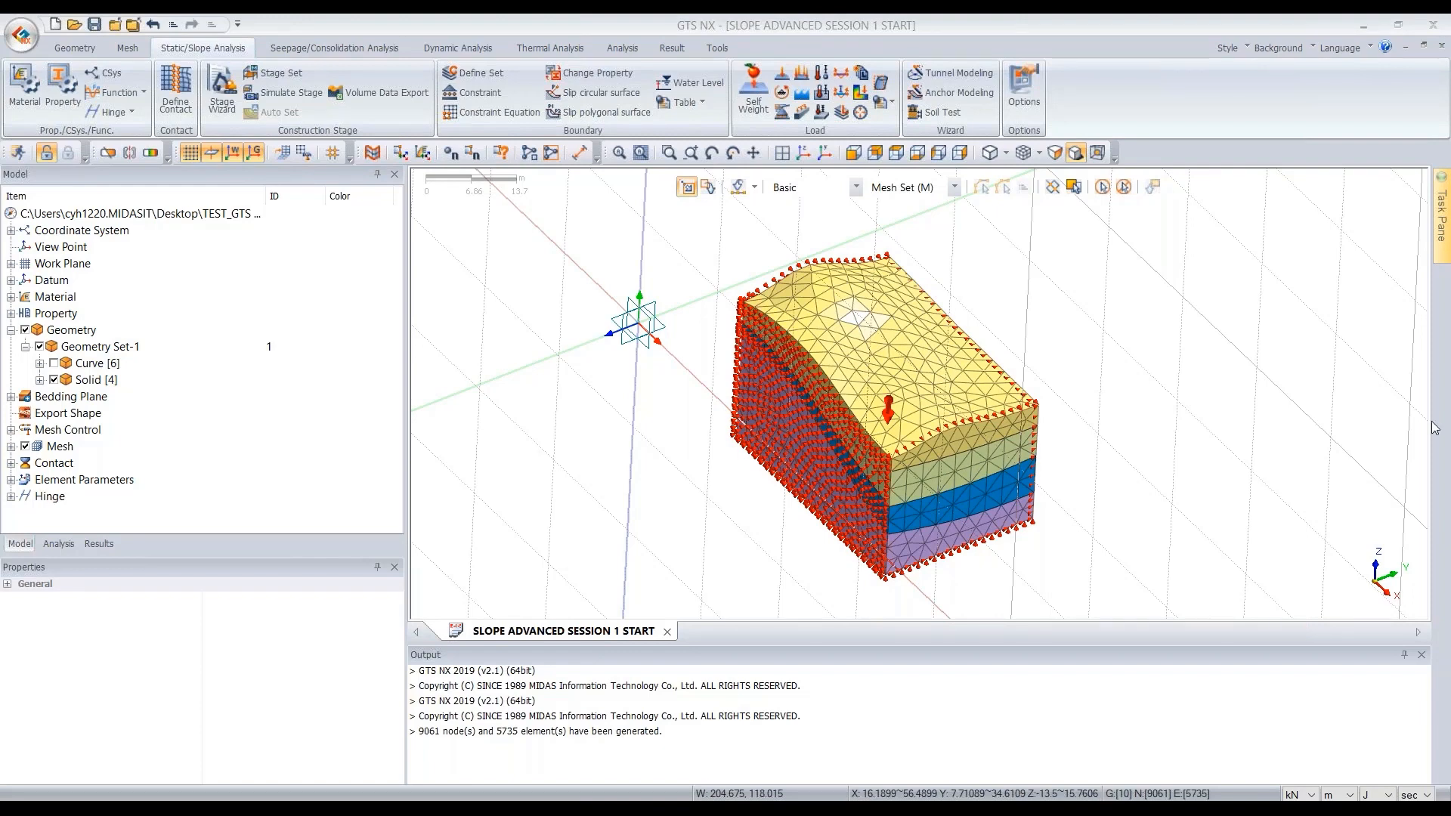
pyautogui.keyDown('ctrl'); pyautogui.moveTo(1053, 516); pyautogui.dragTo(1216, 410, button='middle'); pyautogui.keyUp('ctrl')
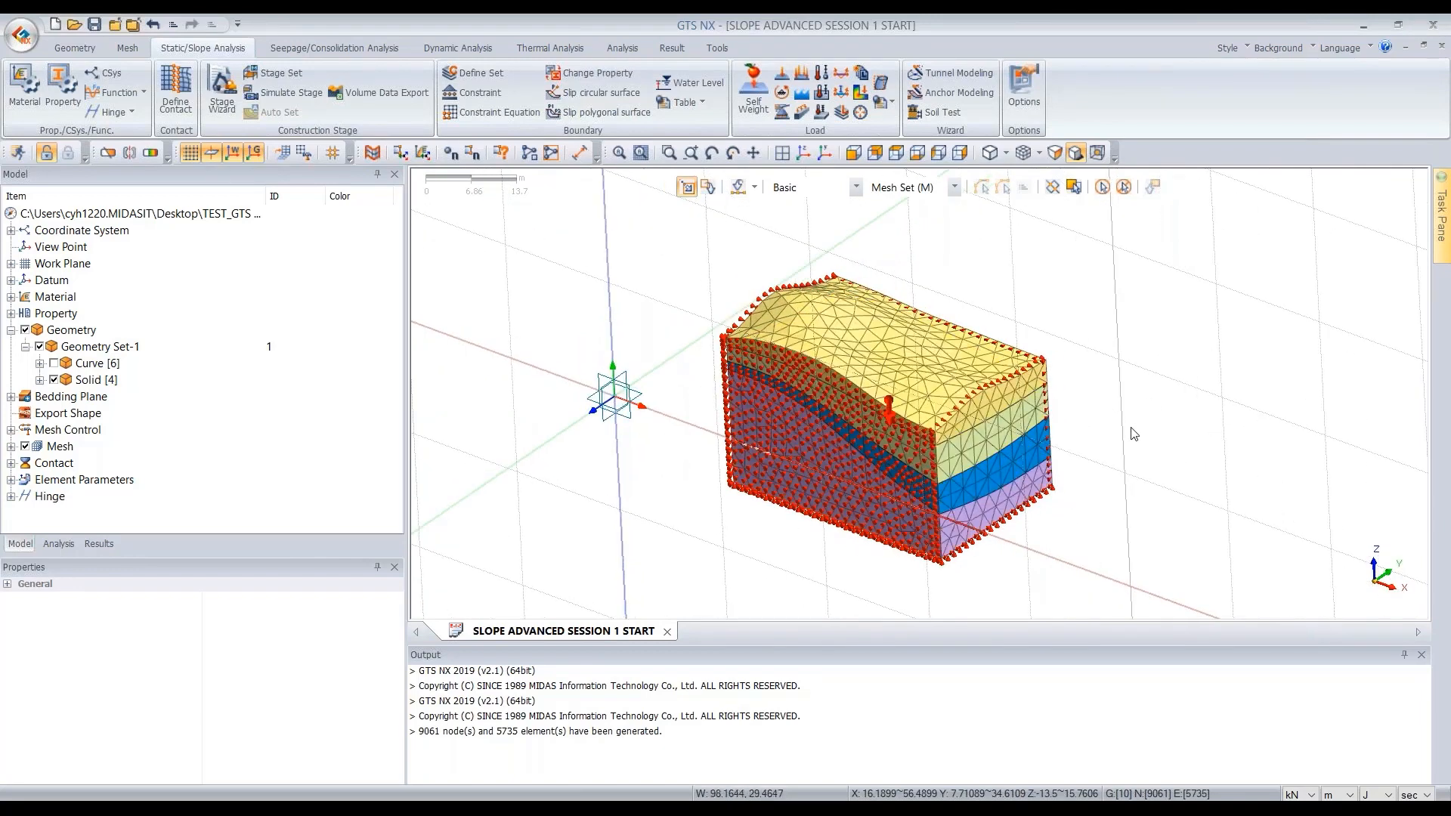
pyautogui.scroll(3, 1154, 450)
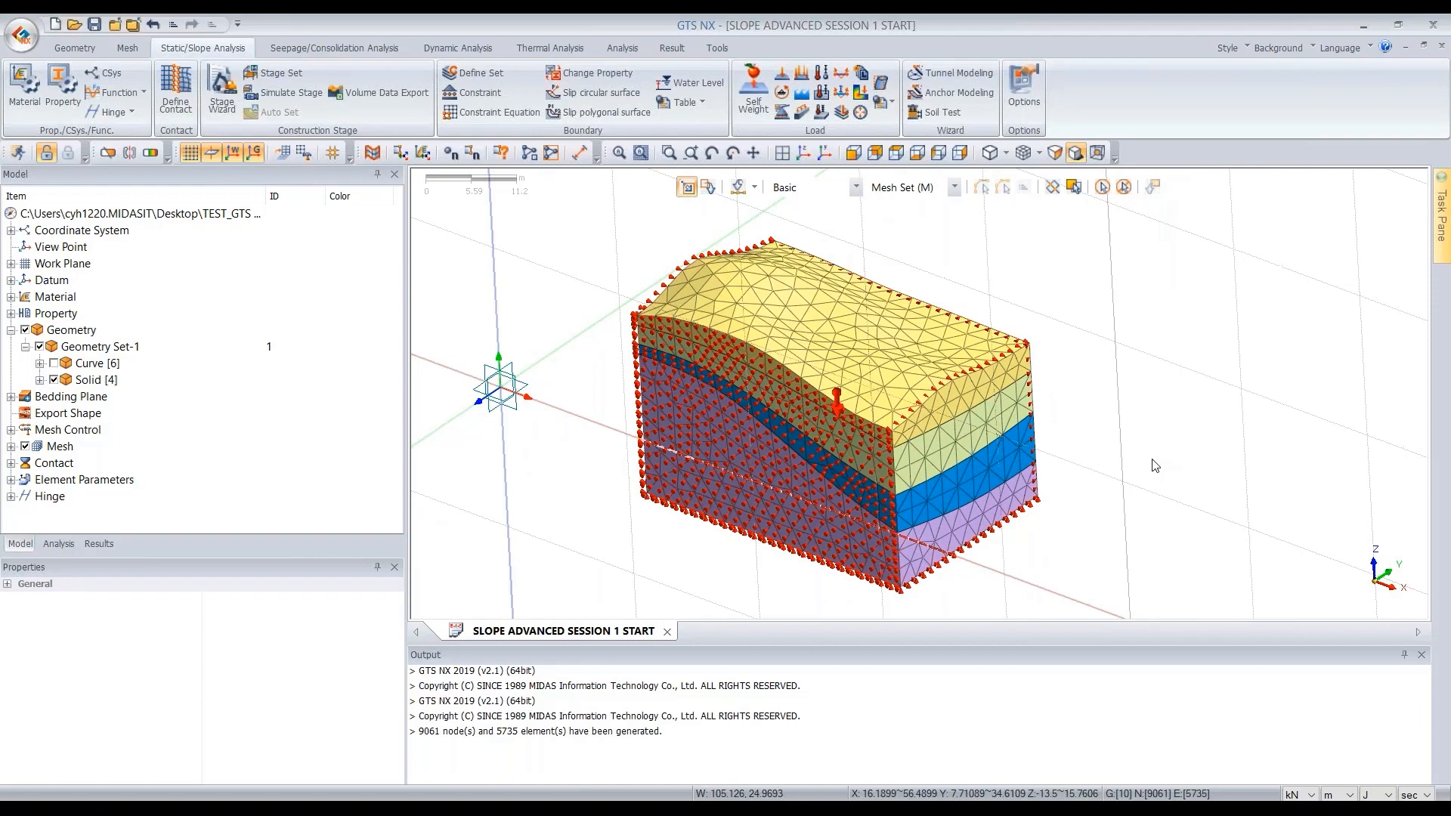
pyautogui.scroll(1, 1154, 465)
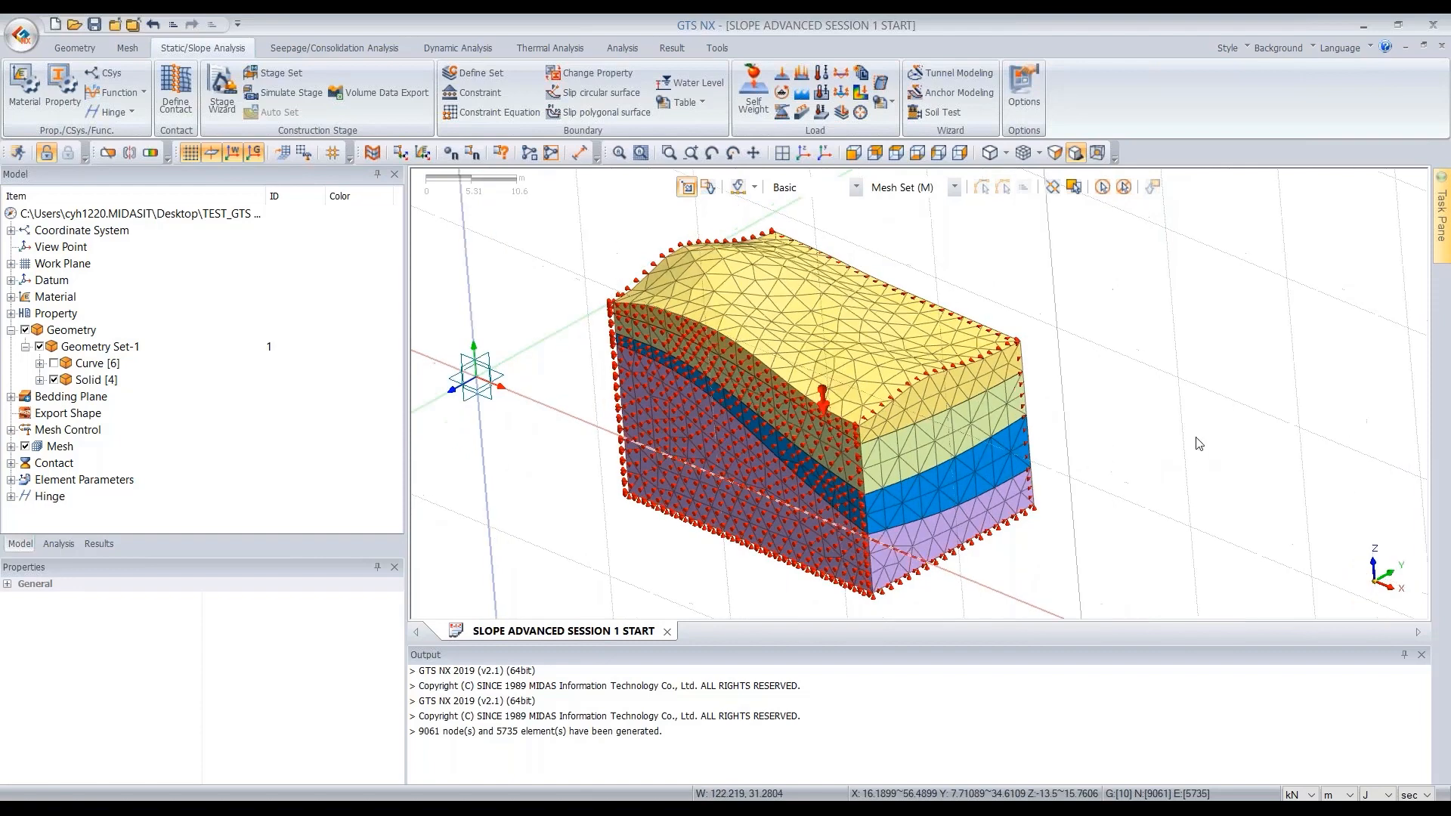
pyautogui.doubleClick(60, 446)
pyautogui.click(54, 364)
pyautogui.scroll(-3, 176, 401)
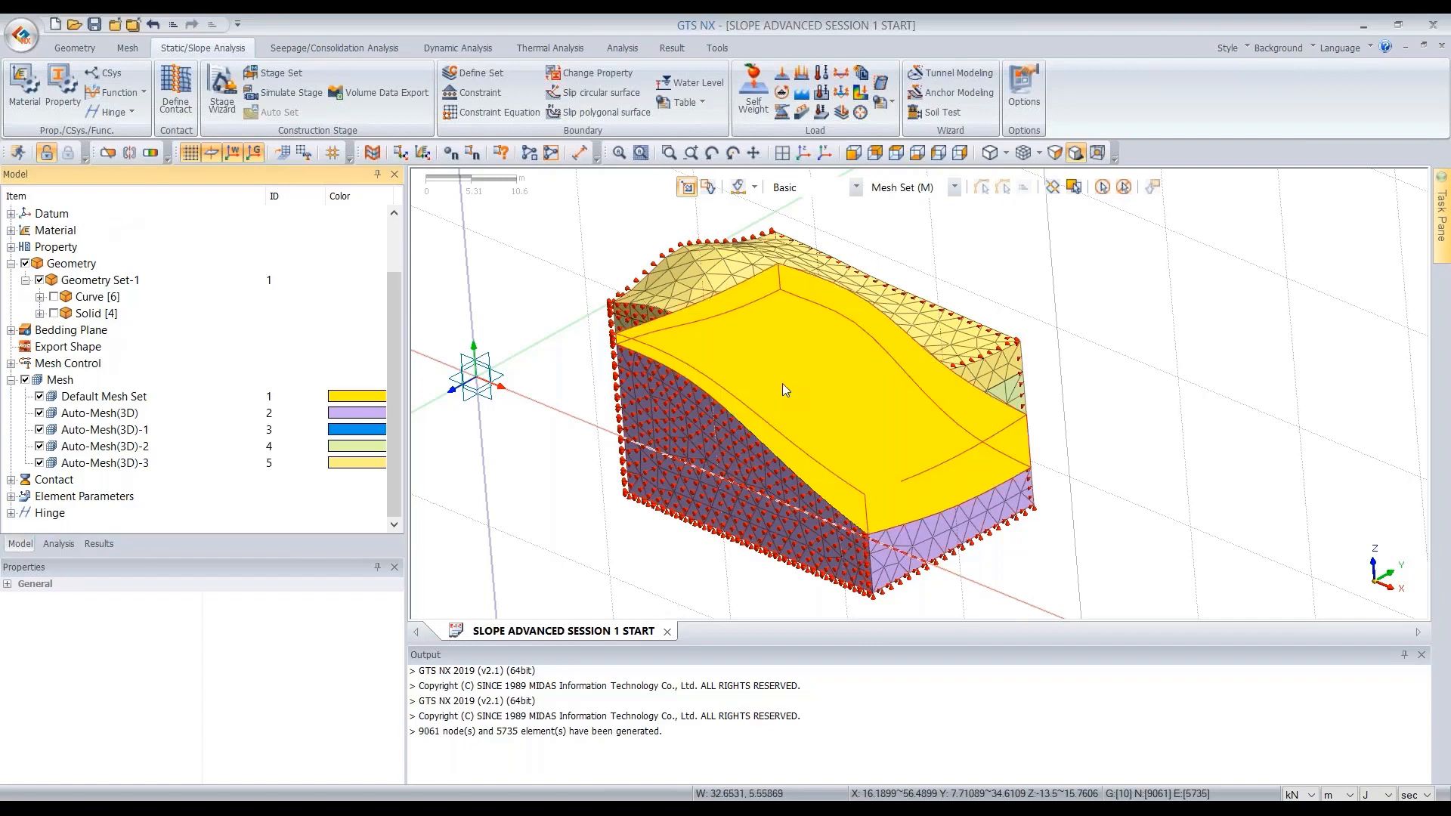
pyautogui.click(892, 356)
pyautogui.rightClick(805, 358)
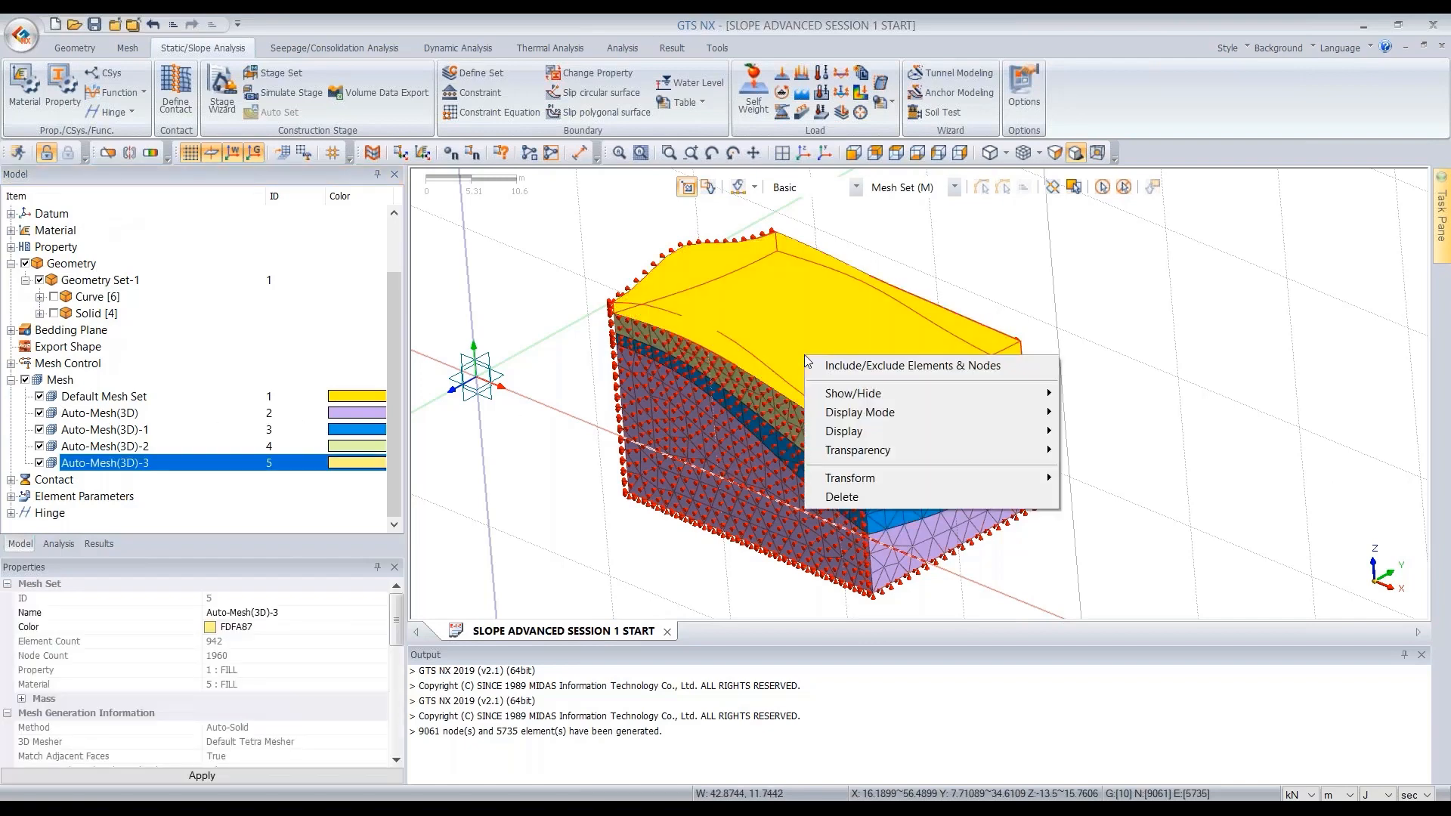
pyautogui.moveTo(950, 392)
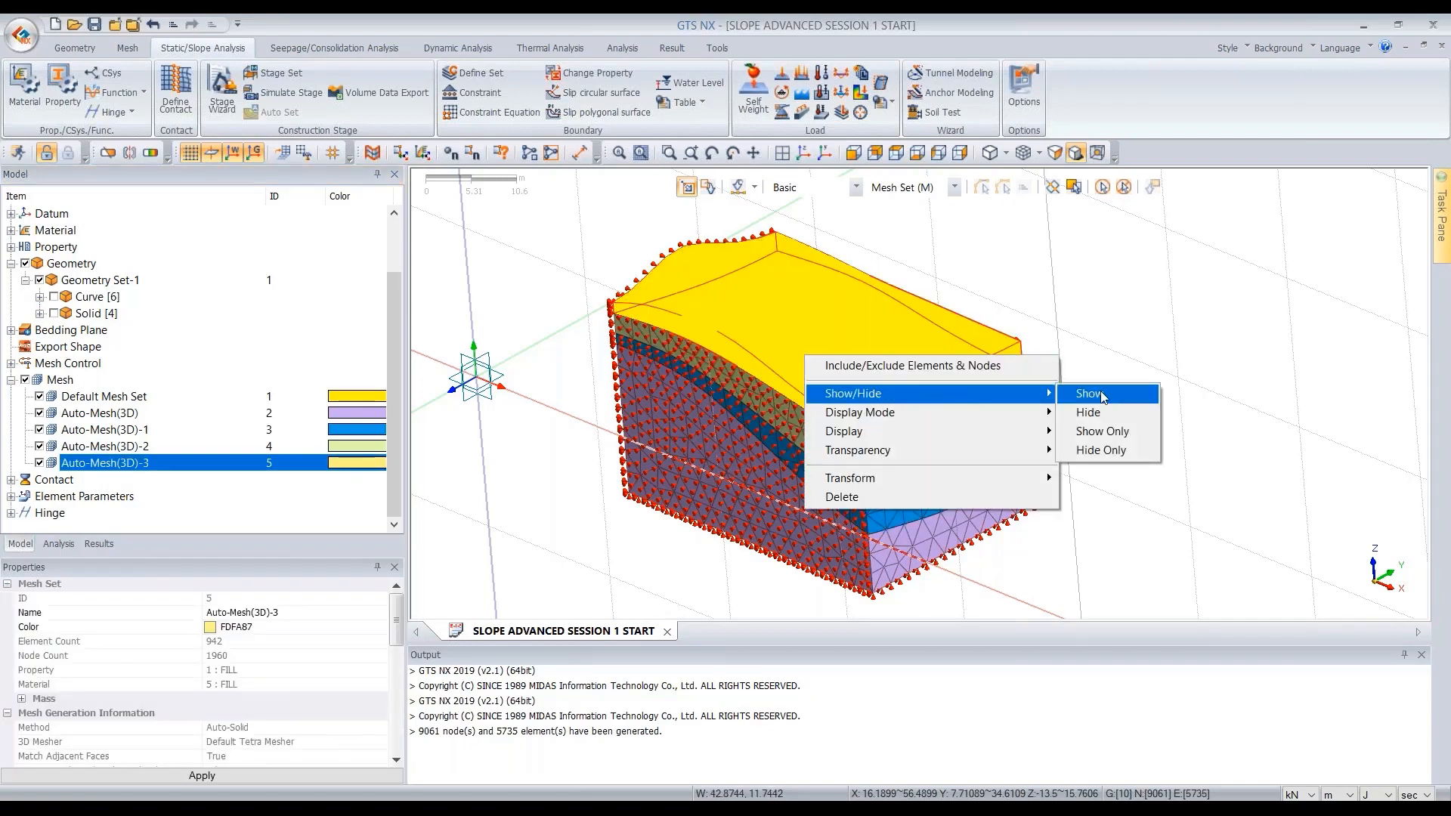
pyautogui.click(1102, 412)
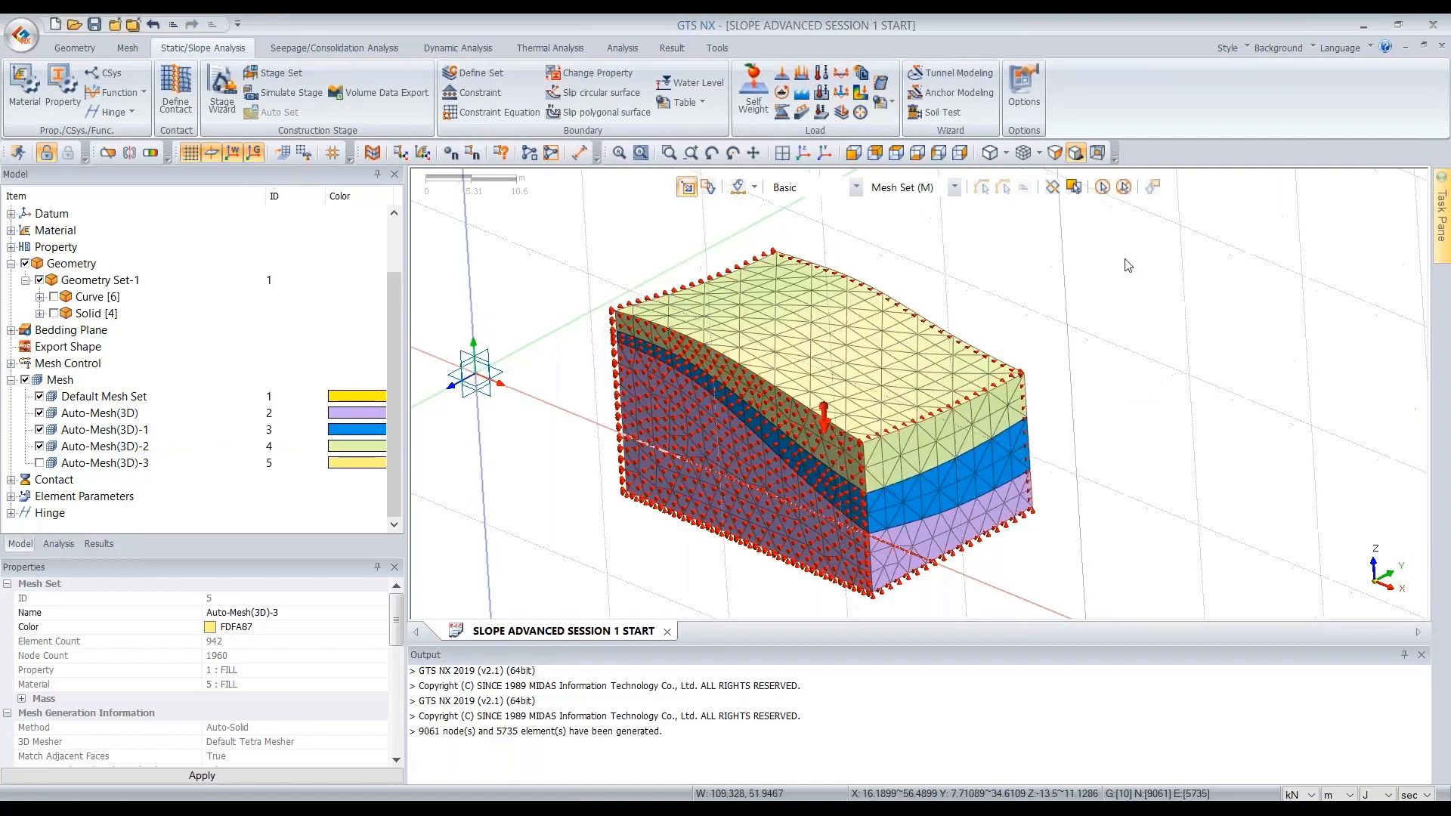
# - Turn off the display of the boundary conditions and static loads in the analysis tree
pyautogui.moveTo(1125, 261); pyautogui.dragTo(1059, 271, button='middle')
pyautogui.click(59, 544)
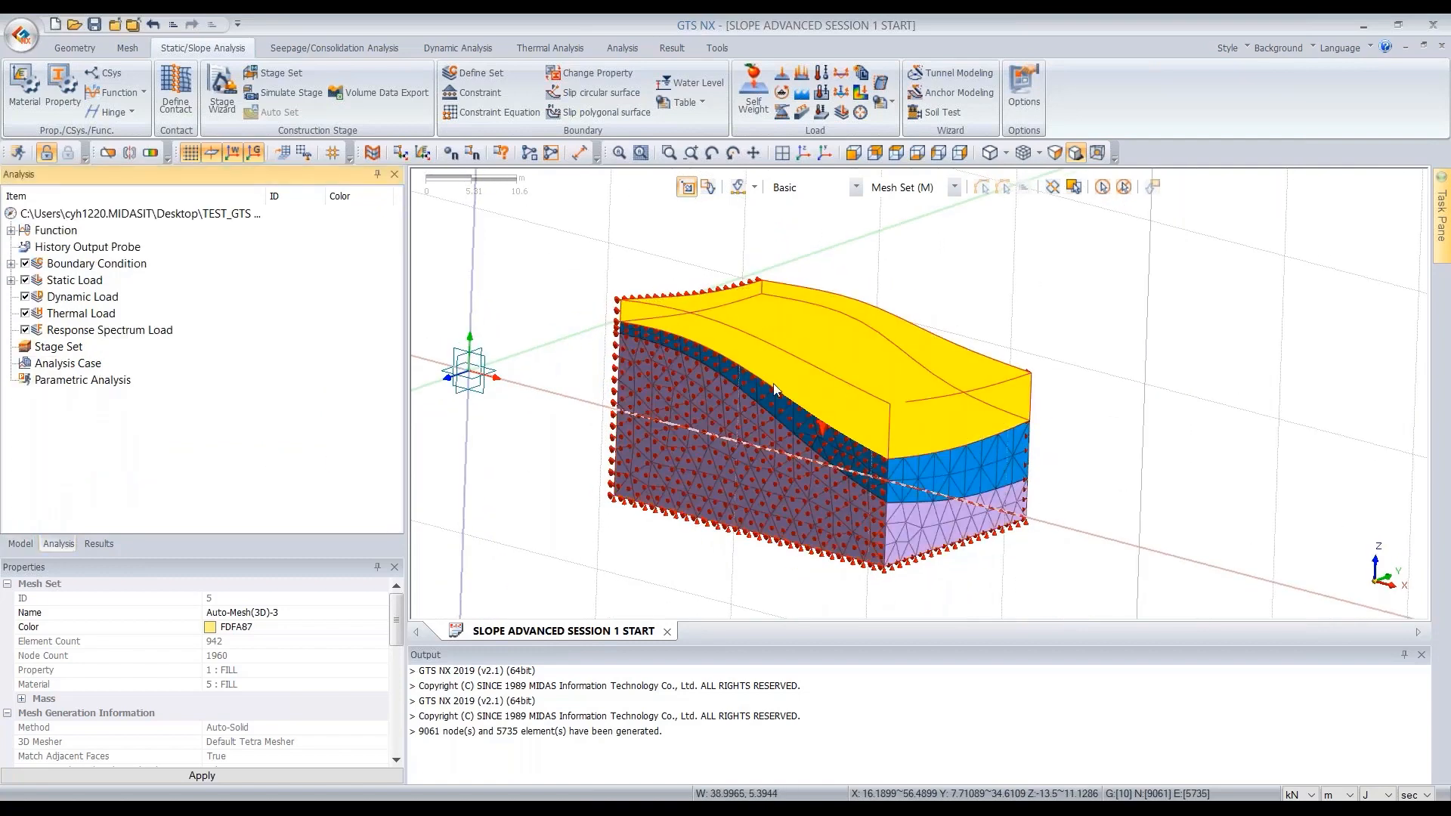
pyautogui.doubleClick(75, 263)
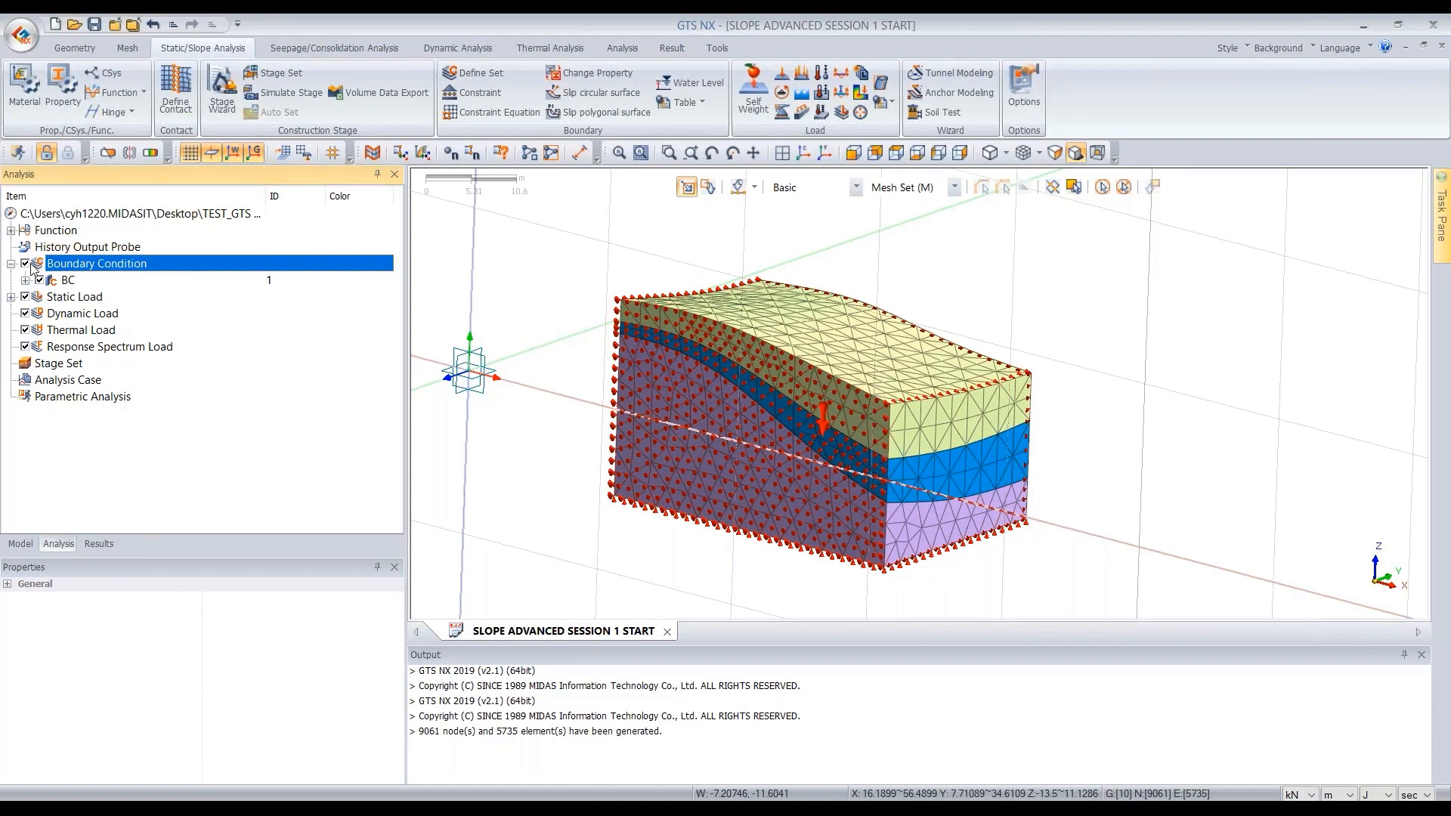
pyautogui.click(25, 263)
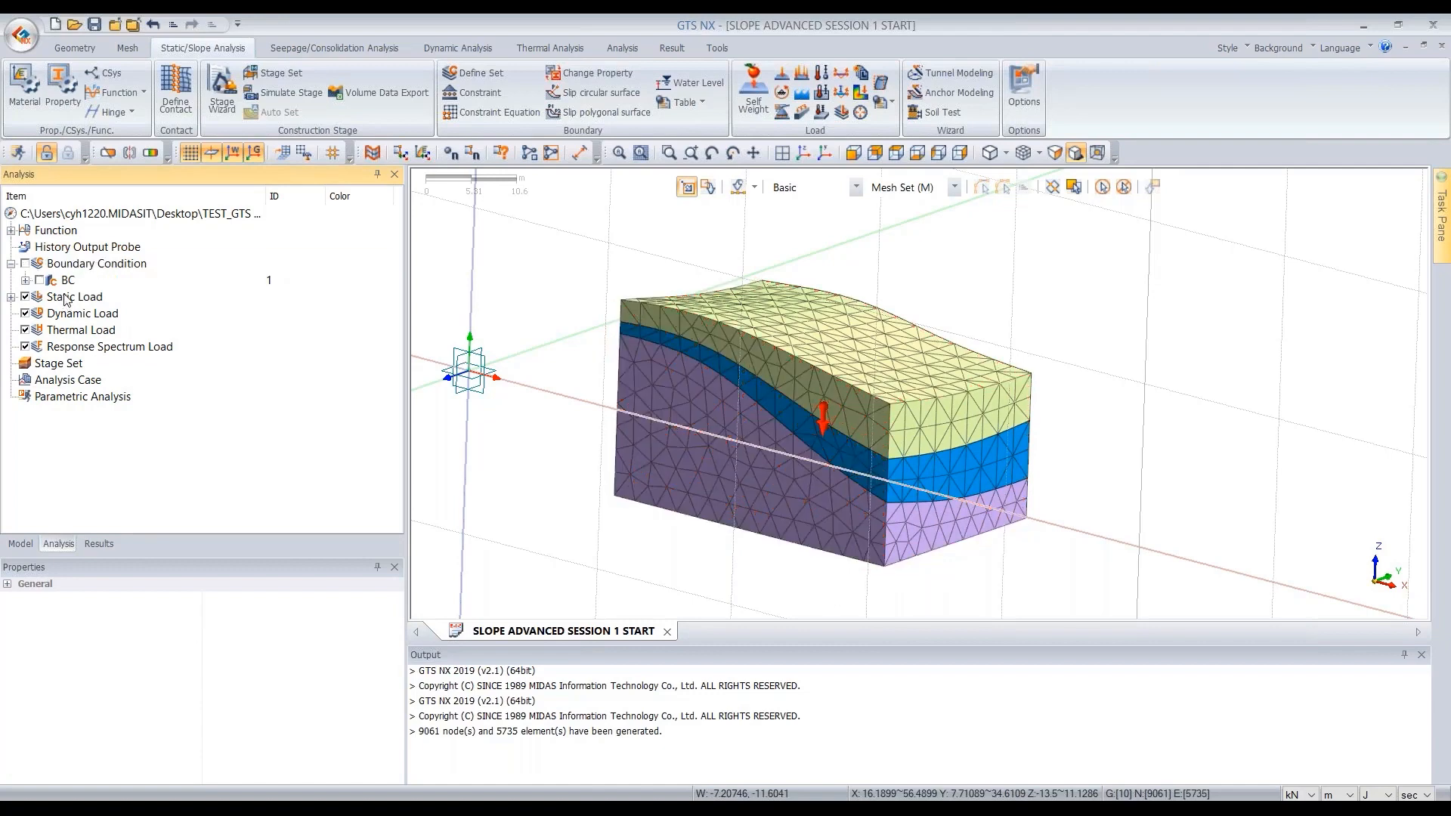
pyautogui.click(25, 297)
# - Start a nodal head boundary of Pressure type with value 0 m in a new boundary set named INITIAL
pyautogui.moveTo(627, 344); pyautogui.dragTo(616, 337, button='middle')
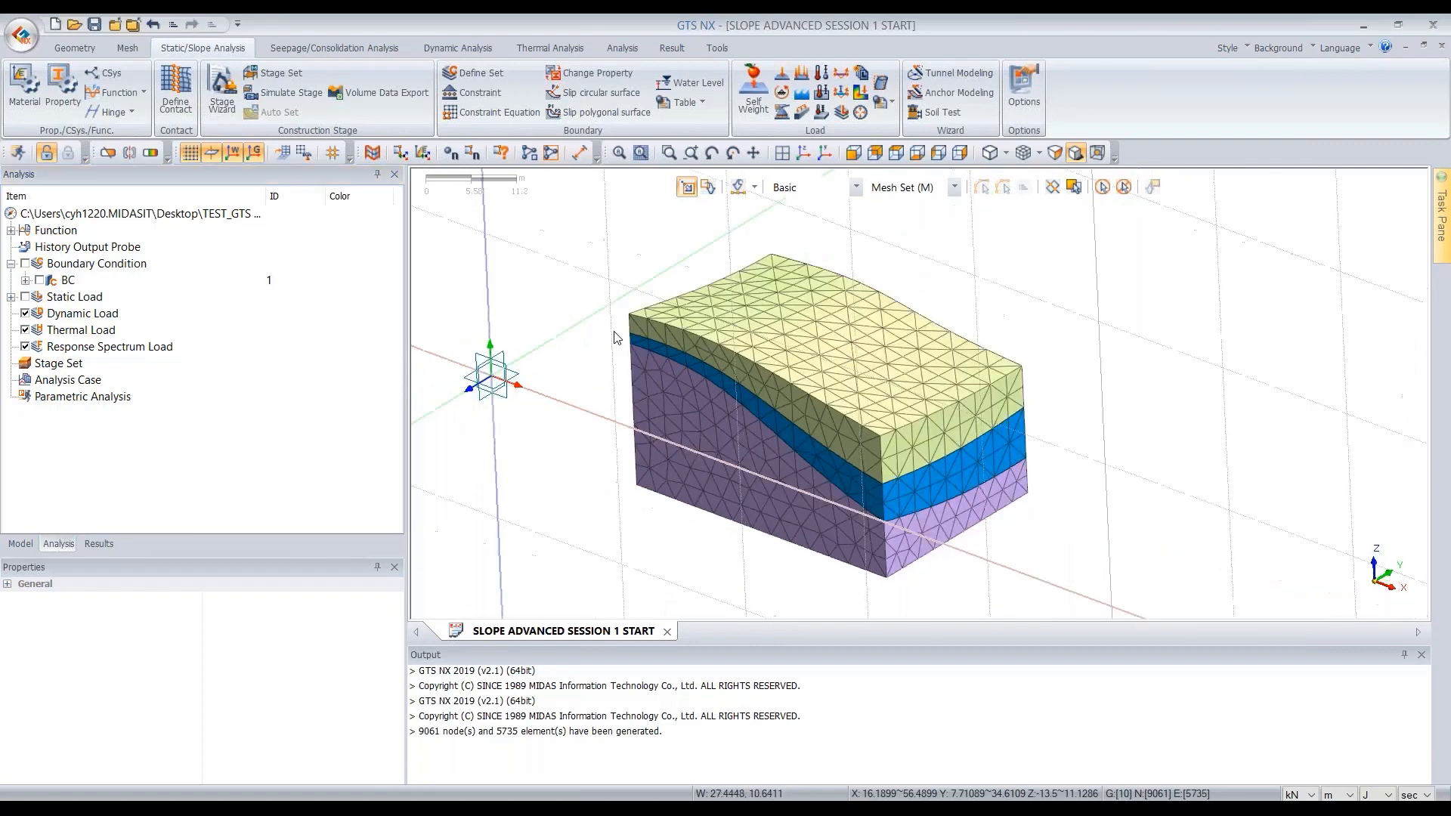
pyautogui.moveTo(970, 326); pyautogui.dragTo(986, 327, button='middle')
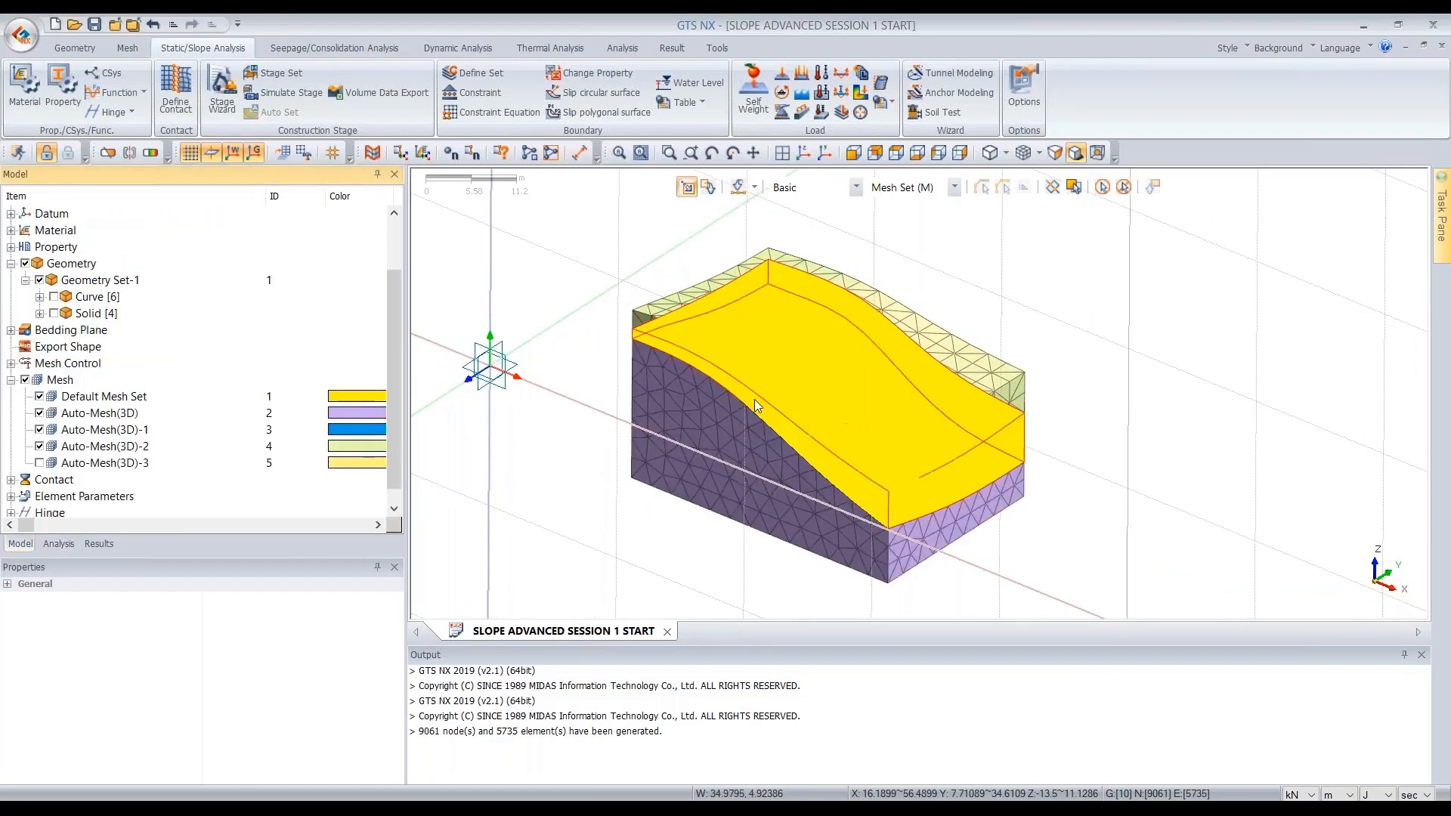
pyautogui.click(896, 154)
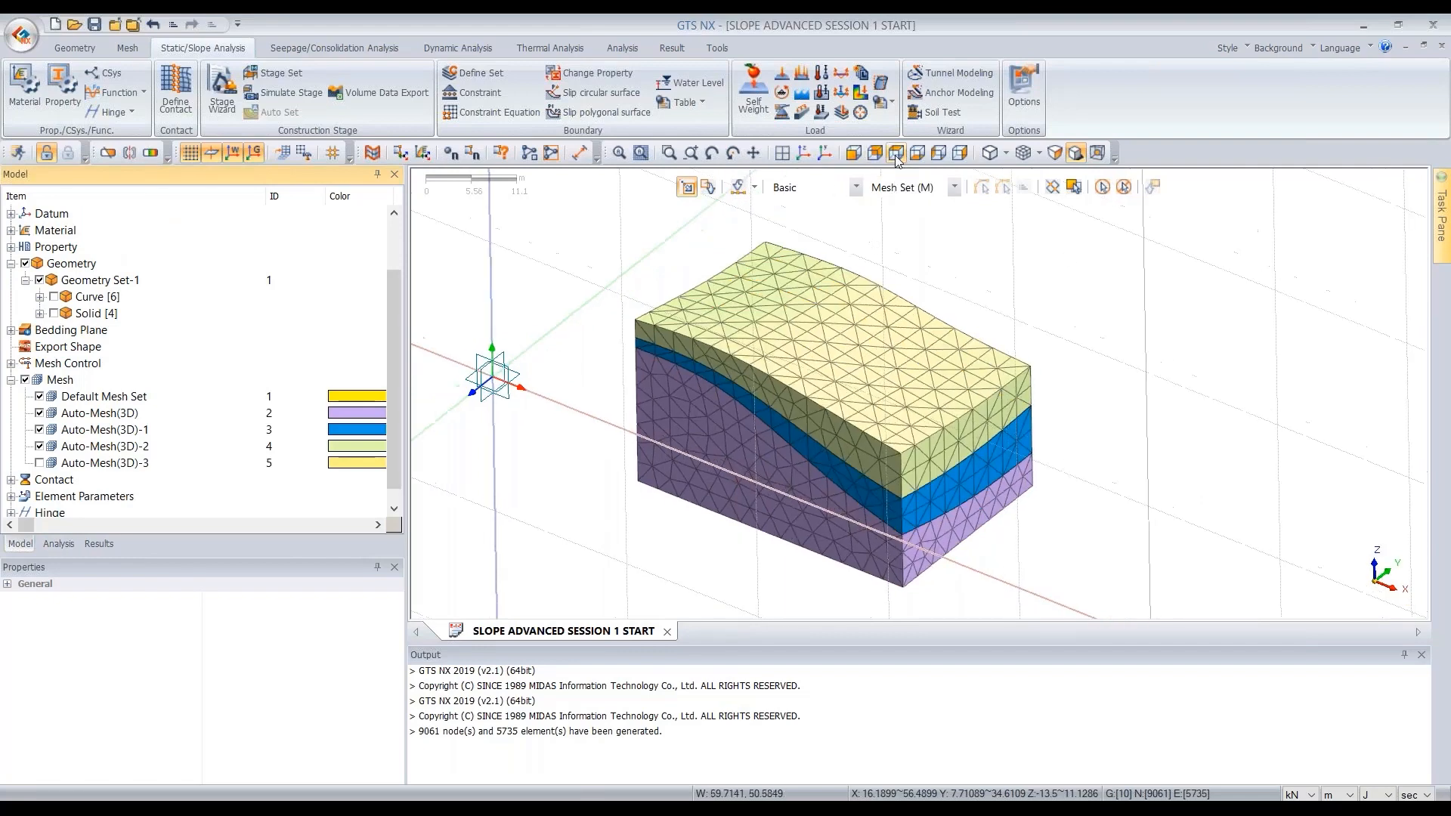
pyautogui.click(329, 49)
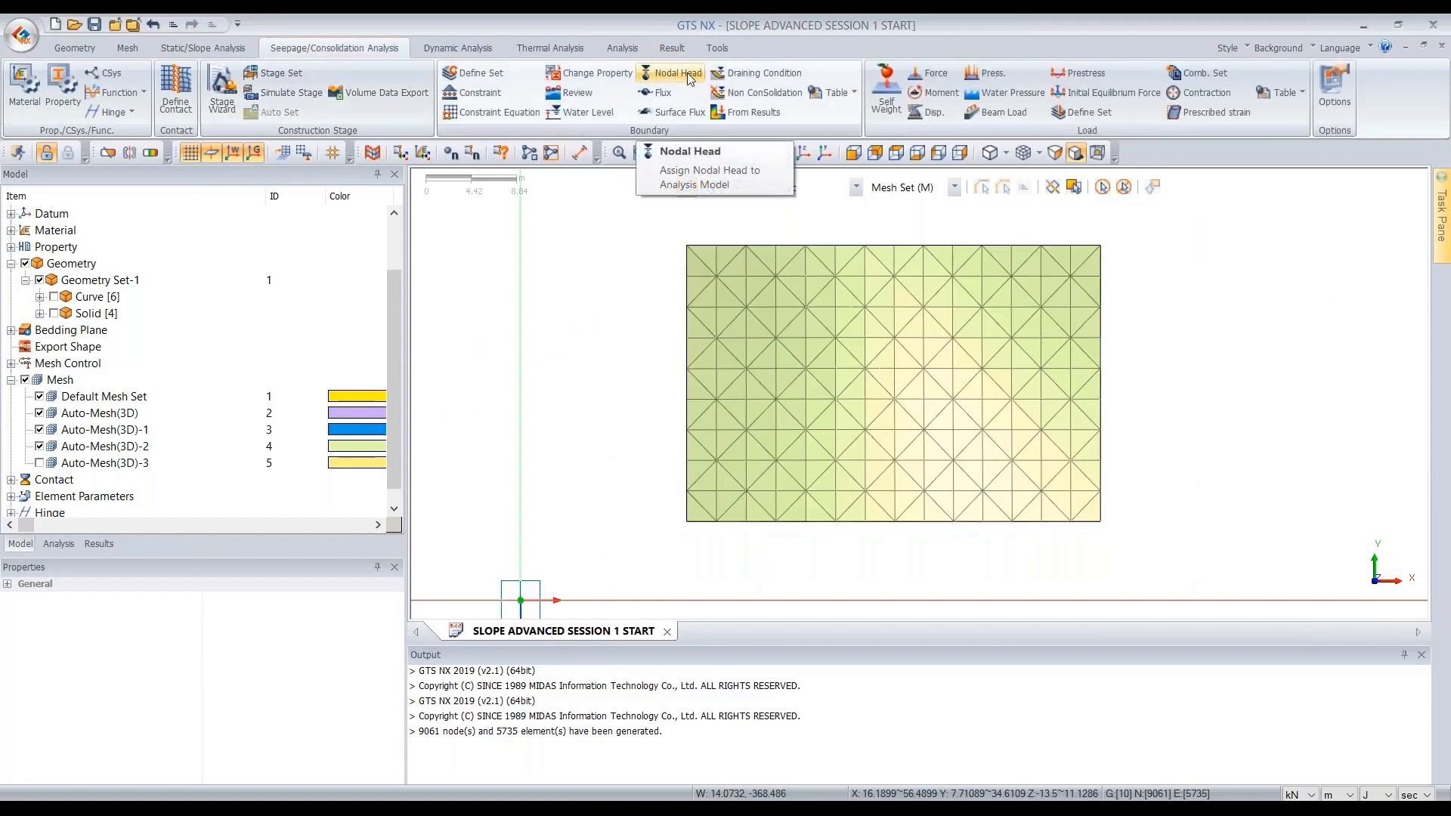
pyautogui.click(677, 73)
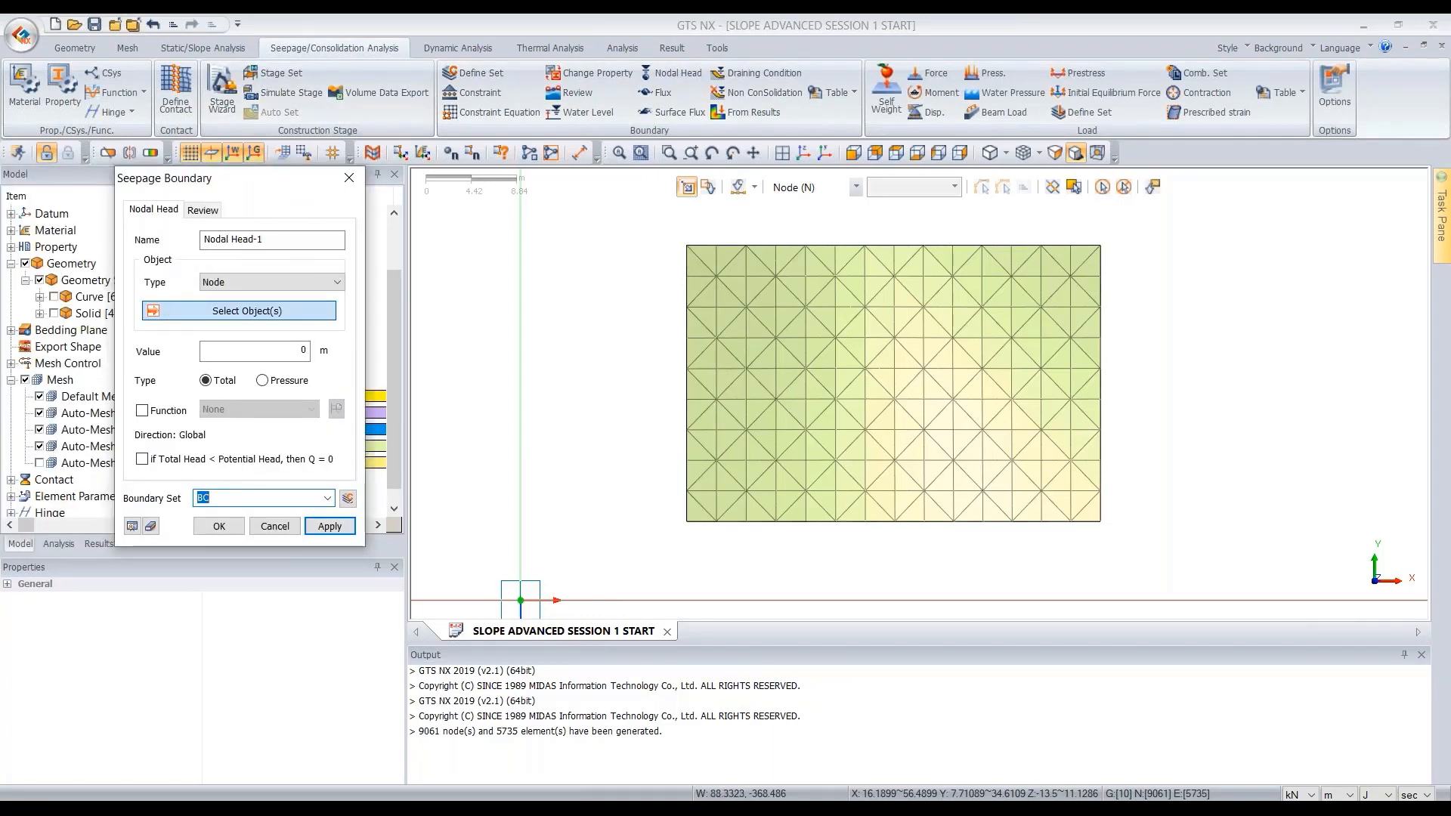
pyautogui.click(220, 285)
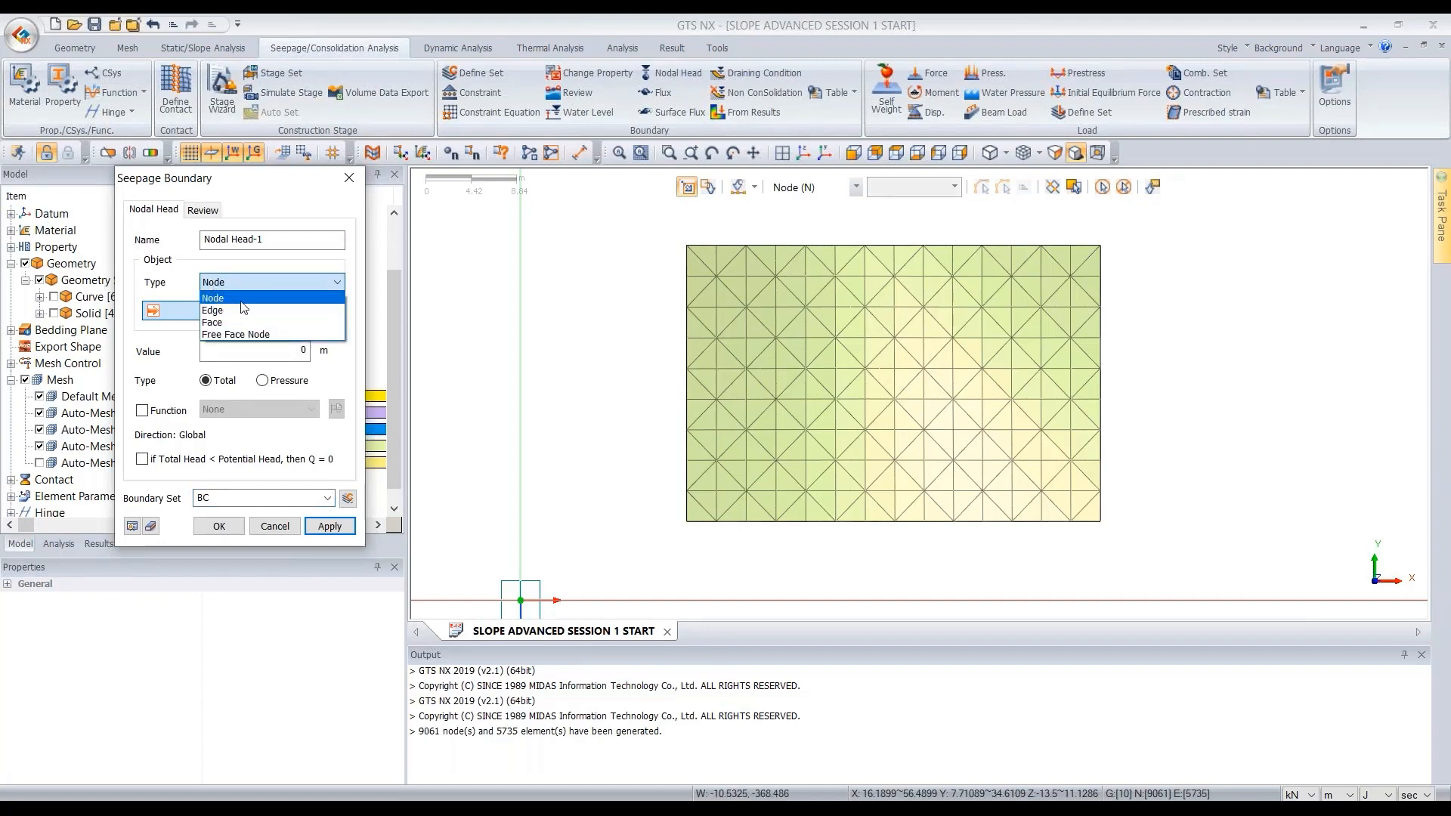
pyautogui.click(221, 299)
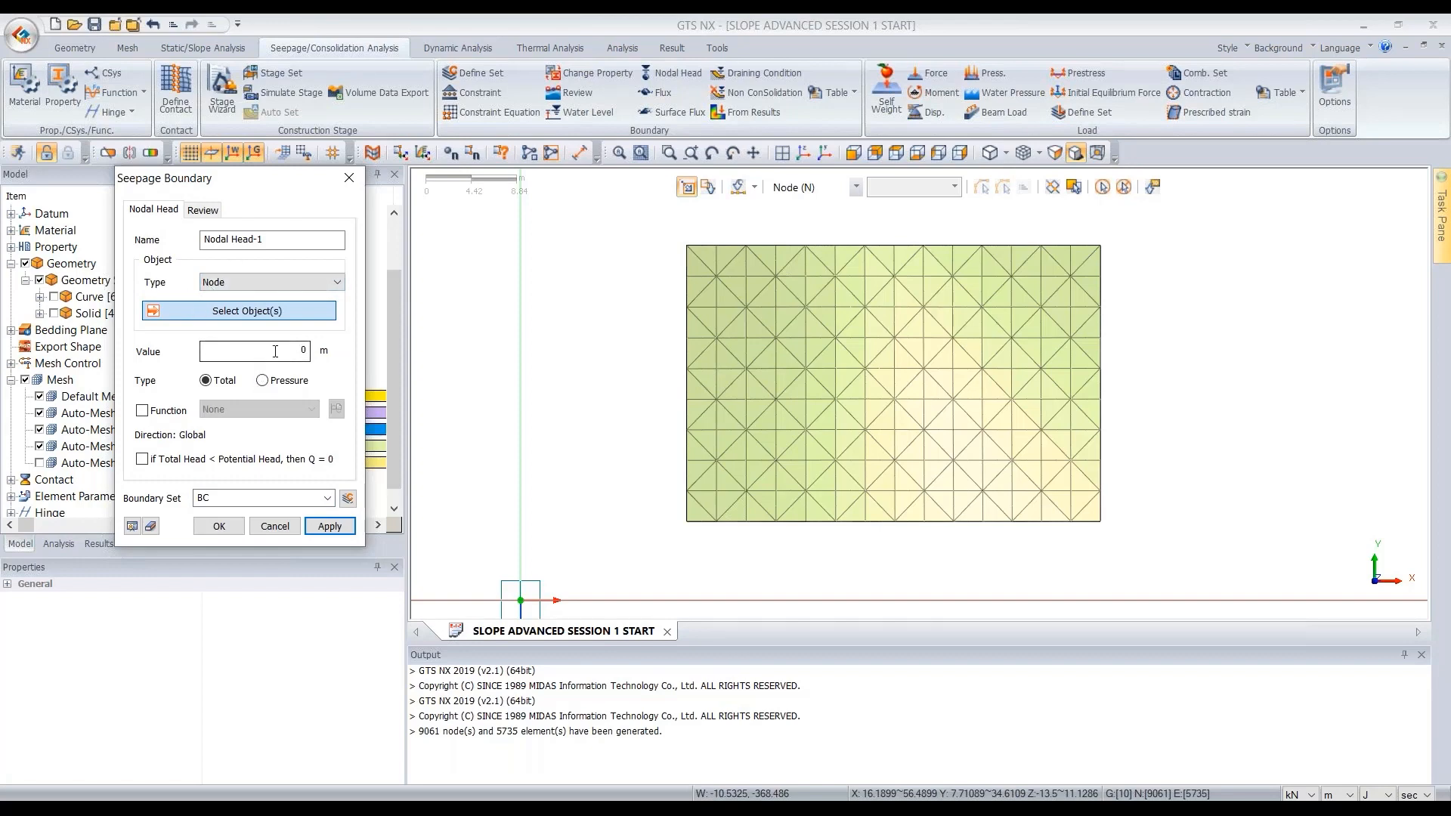
pyautogui.click(297, 352)
pyautogui.click(262, 382)
pyautogui.click(234, 497)
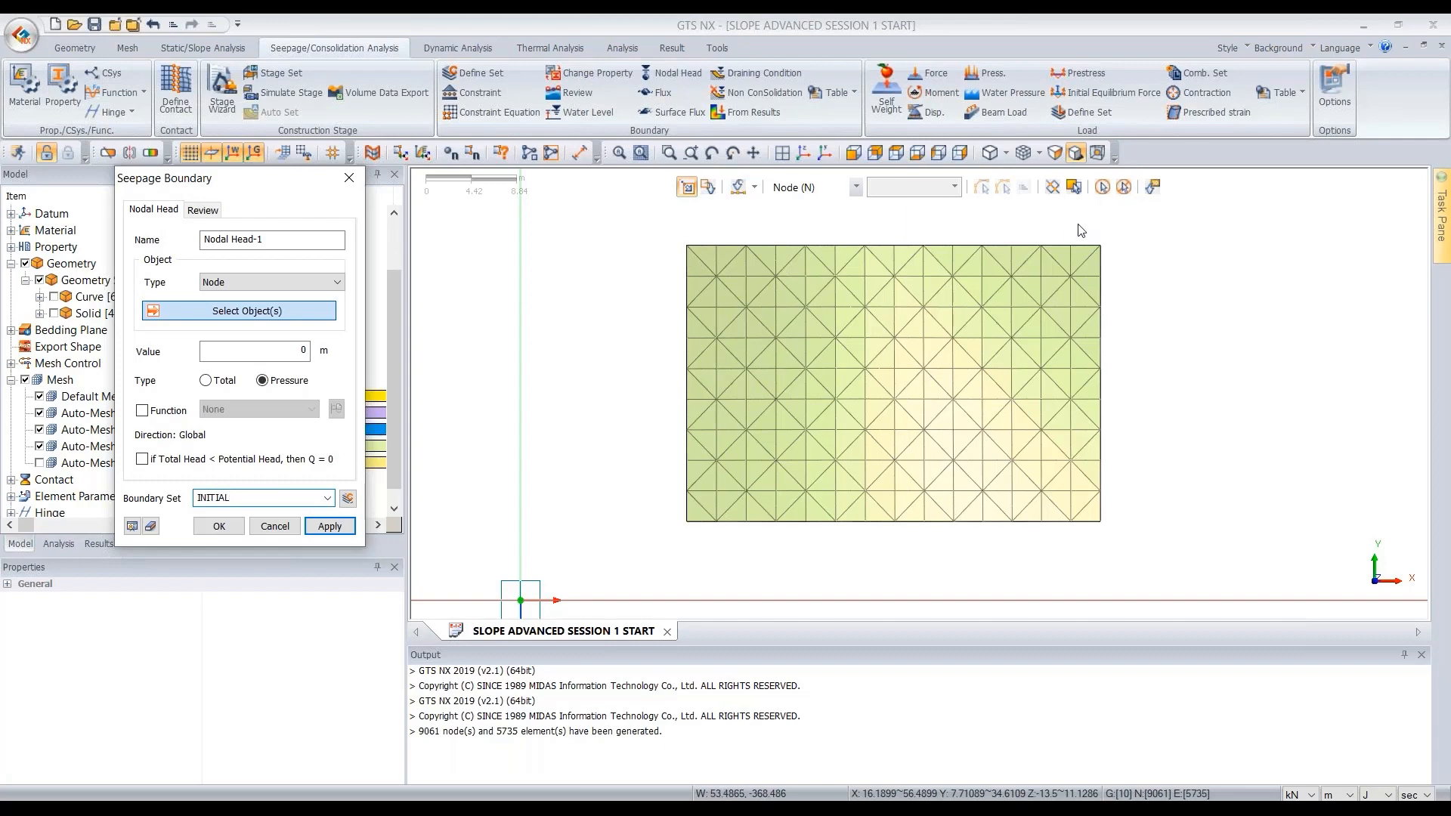
# - Enable front-only selection, select the top-surface nodes of the model, and apply the nodal head
pyautogui.click(1109, 223)
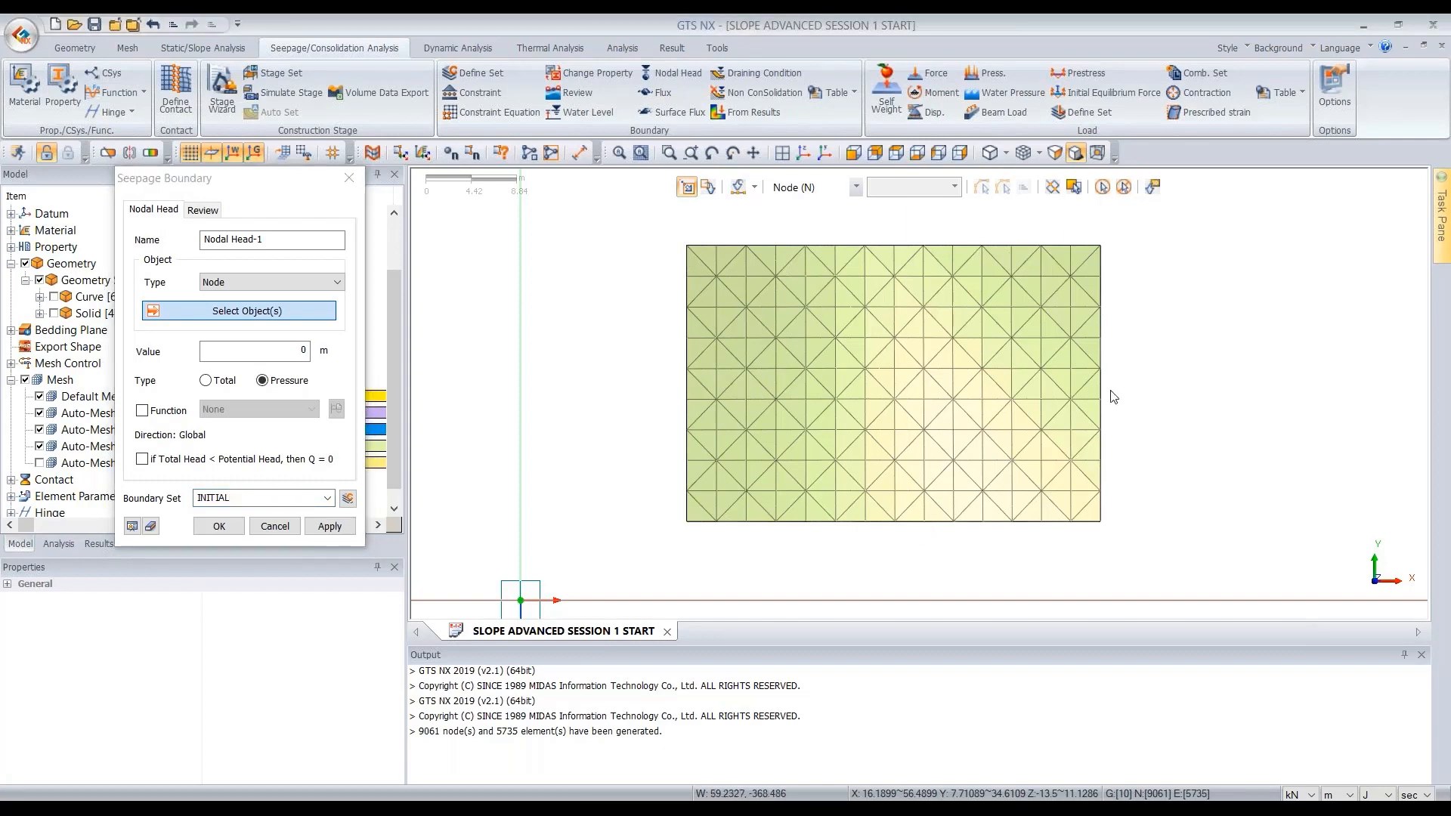
pyautogui.click(1074, 187)
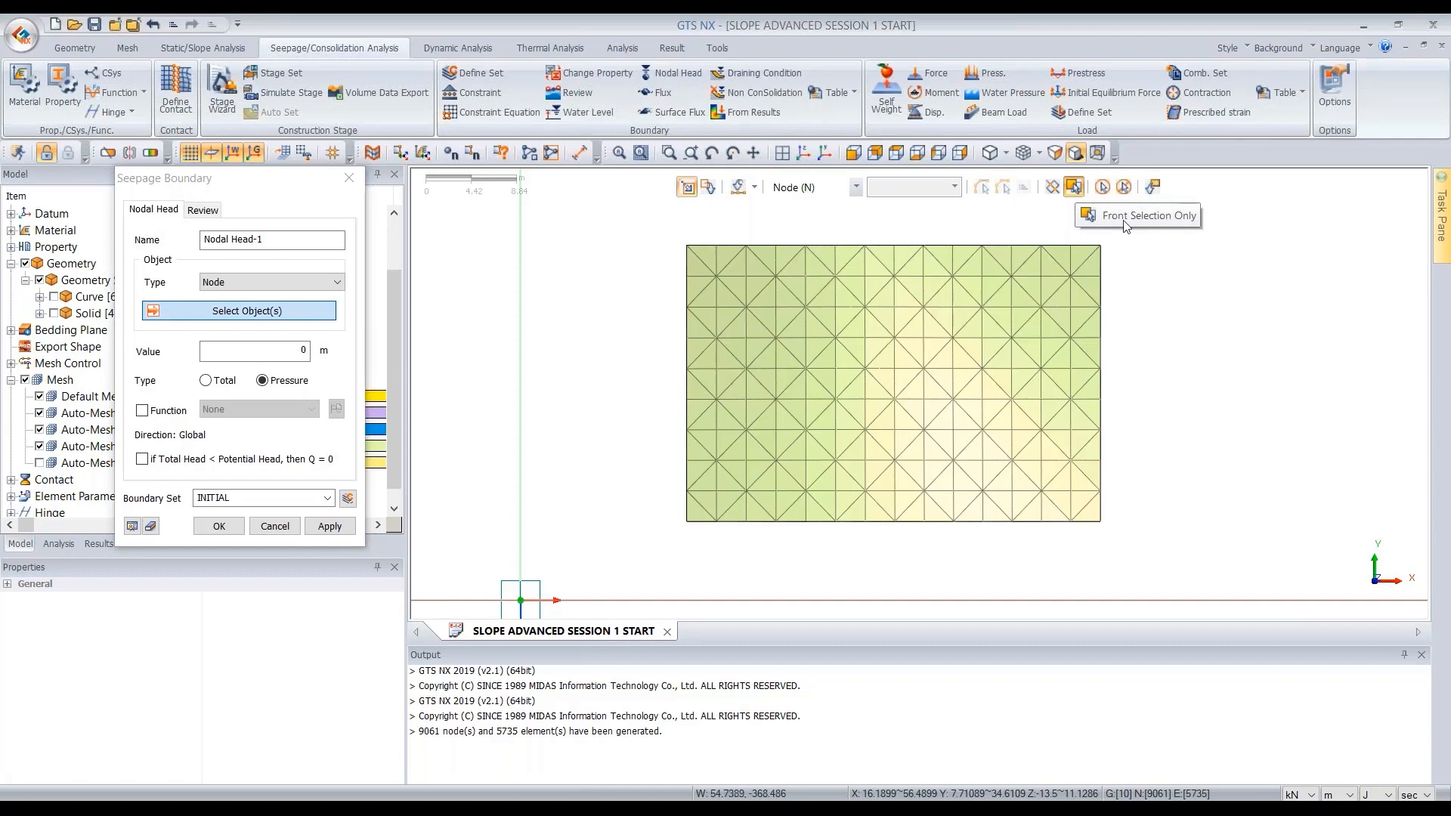
pyautogui.moveTo(1189, 232); pyautogui.dragTo(439, 581)
pyautogui.moveTo(896, 535); pyautogui.dragTo(916, 365, button='middle')
pyautogui.click(897, 158)
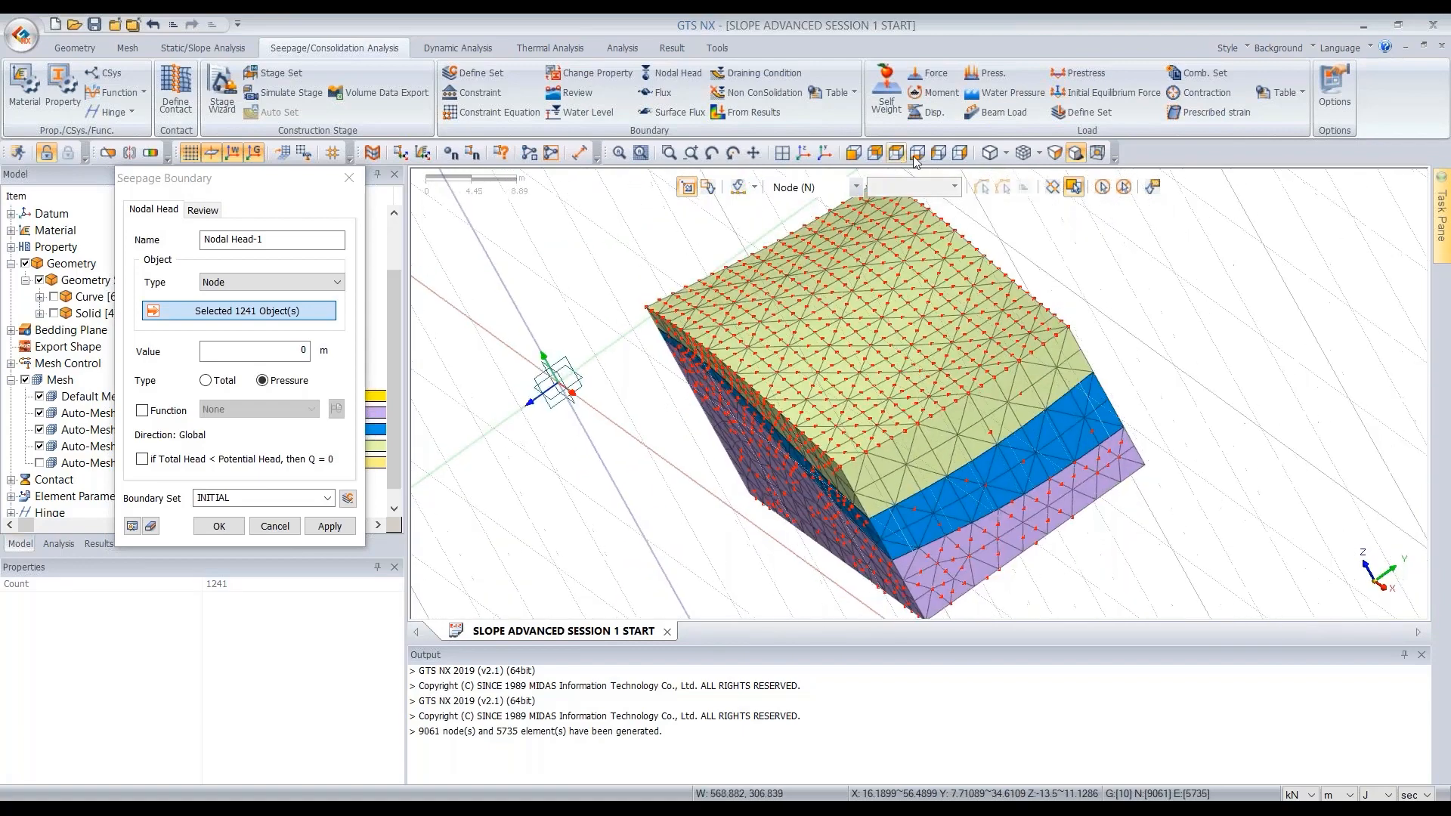
pyautogui.click(306, 317)
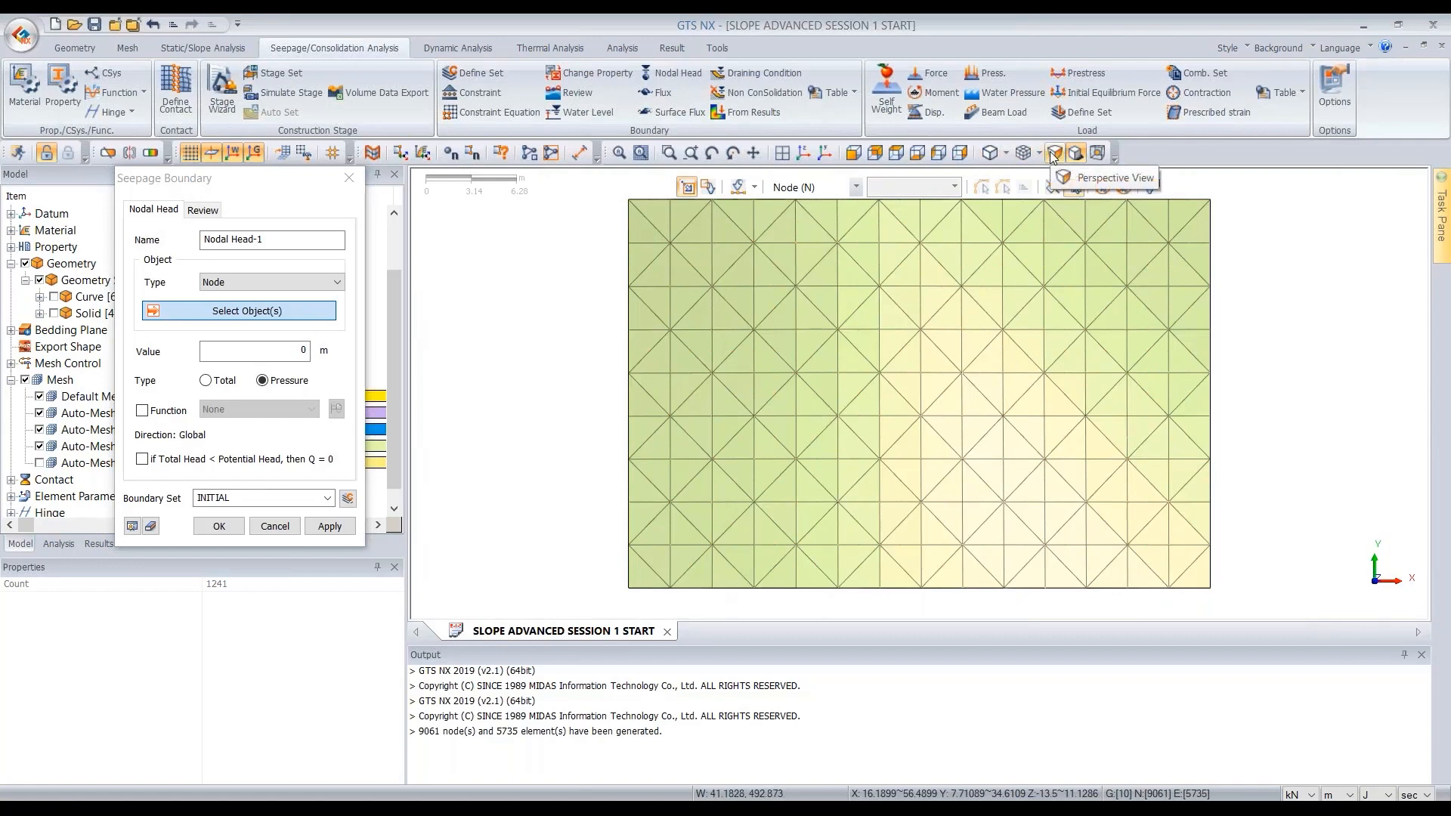
pyautogui.click(1054, 154)
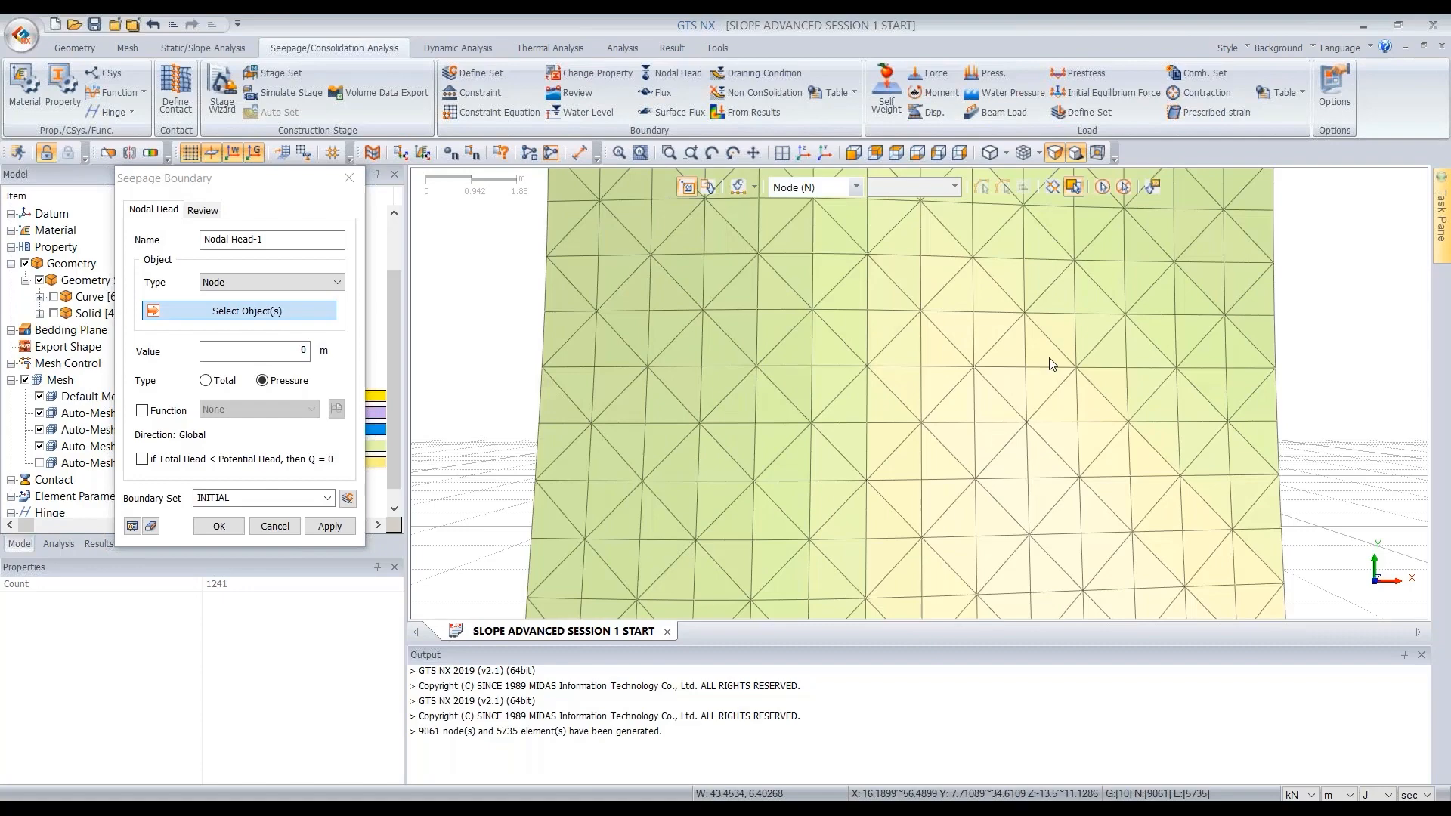
pyautogui.scroll(-2, 1052, 368)
pyautogui.moveTo(1237, 231); pyautogui.dragTo(815, 518)
pyautogui.moveTo(815, 519); pyautogui.dragTo(949, 280, button='middle')
pyautogui.moveTo(1068, 372)
pyautogui.mouseDown(button='middle')
pyautogui.moveTo(1056, 456)
pyautogui.moveTo(1041, 466)
pyautogui.moveTo(1060, 295)
pyautogui.moveTo(957, 273)
pyautogui.moveTo(1092, 356)
pyautogui.moveTo(933, 398)
pyautogui.moveTo(1124, 374)
pyautogui.moveTo(969, 402)
pyautogui.moveTo(1054, 420)
pyautogui.moveTo(1108, 394)
pyautogui.moveTo(982, 448)
pyautogui.moveTo(1037, 371)
pyautogui.moveTo(1074, 399)
pyautogui.moveTo(1018, 406)
pyautogui.moveTo(1028, 356)
pyautogui.moveTo(1039, 418)
pyautogui.moveTo(1112, 411)
pyautogui.moveTo(1109, 327)
pyautogui.moveTo(1051, 355)
pyautogui.mouseUp(button='middle')
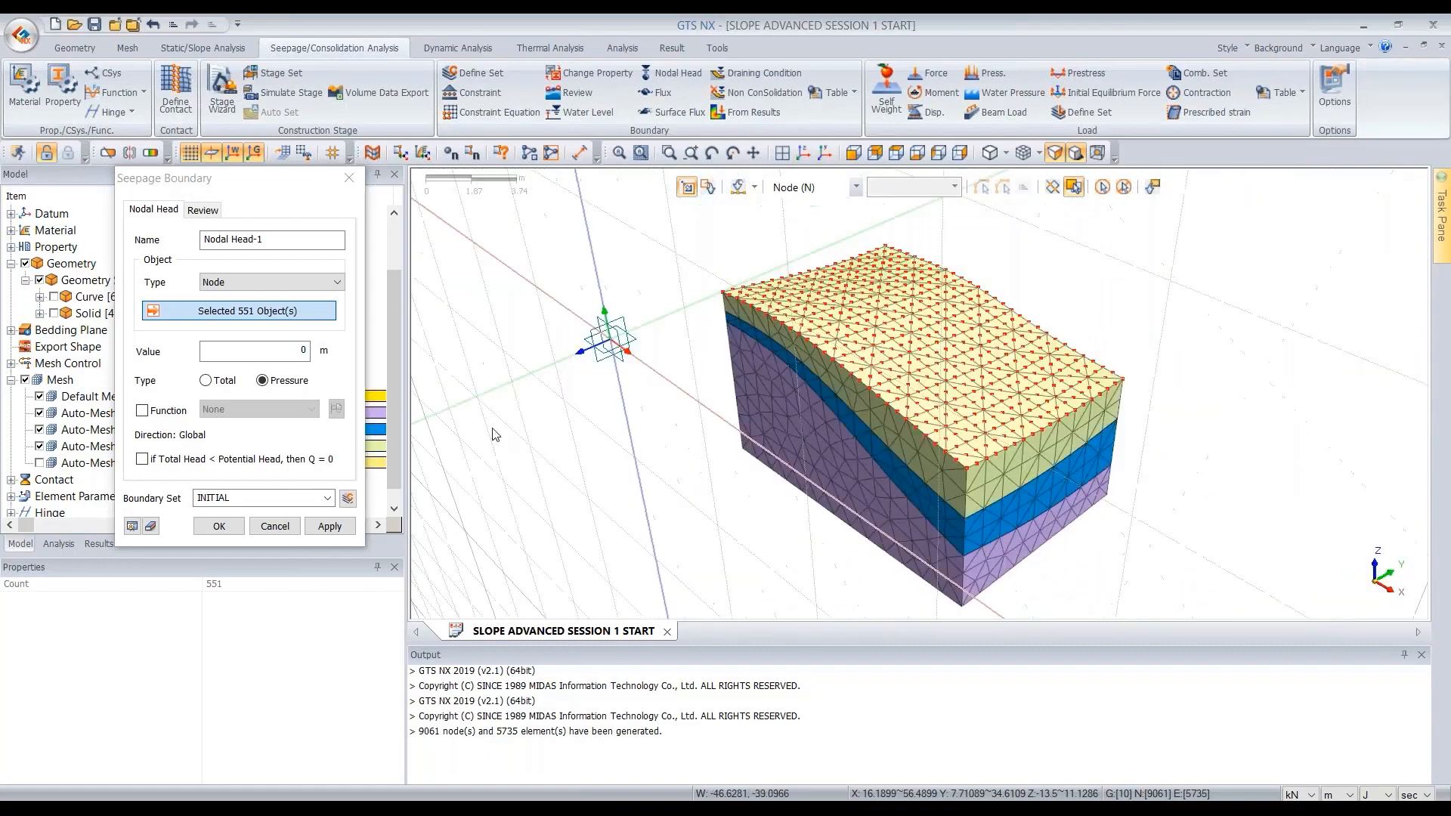
pyautogui.click(220, 527)
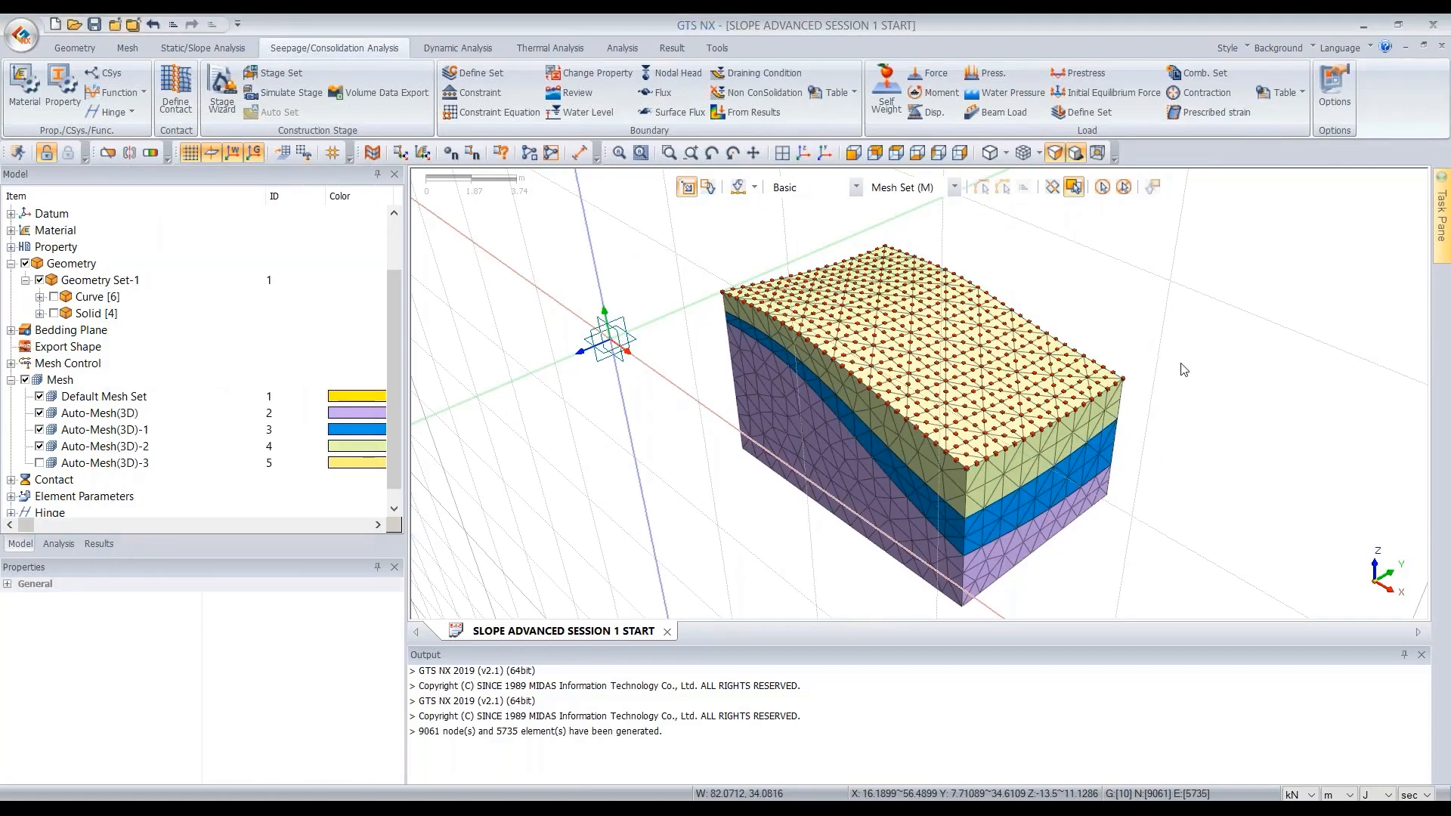
# - Show the top FILL mesh set Auto-Mesh(3D)-3 again
pyautogui.moveTo(1121, 314); pyautogui.dragTo(1179, 339, button='middle')
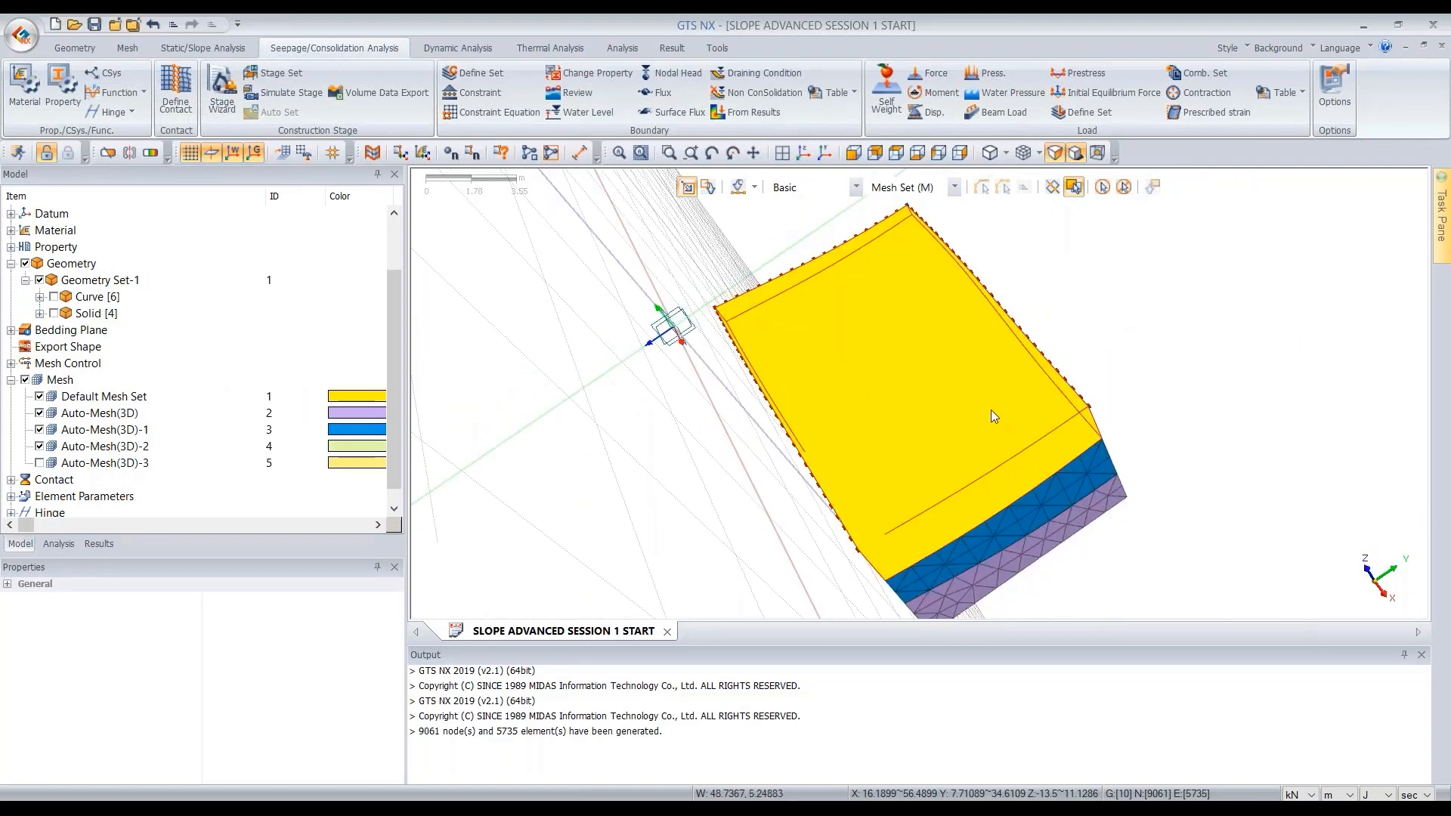
pyautogui.moveTo(892, 395); pyautogui.dragTo(987, 402, button='middle')
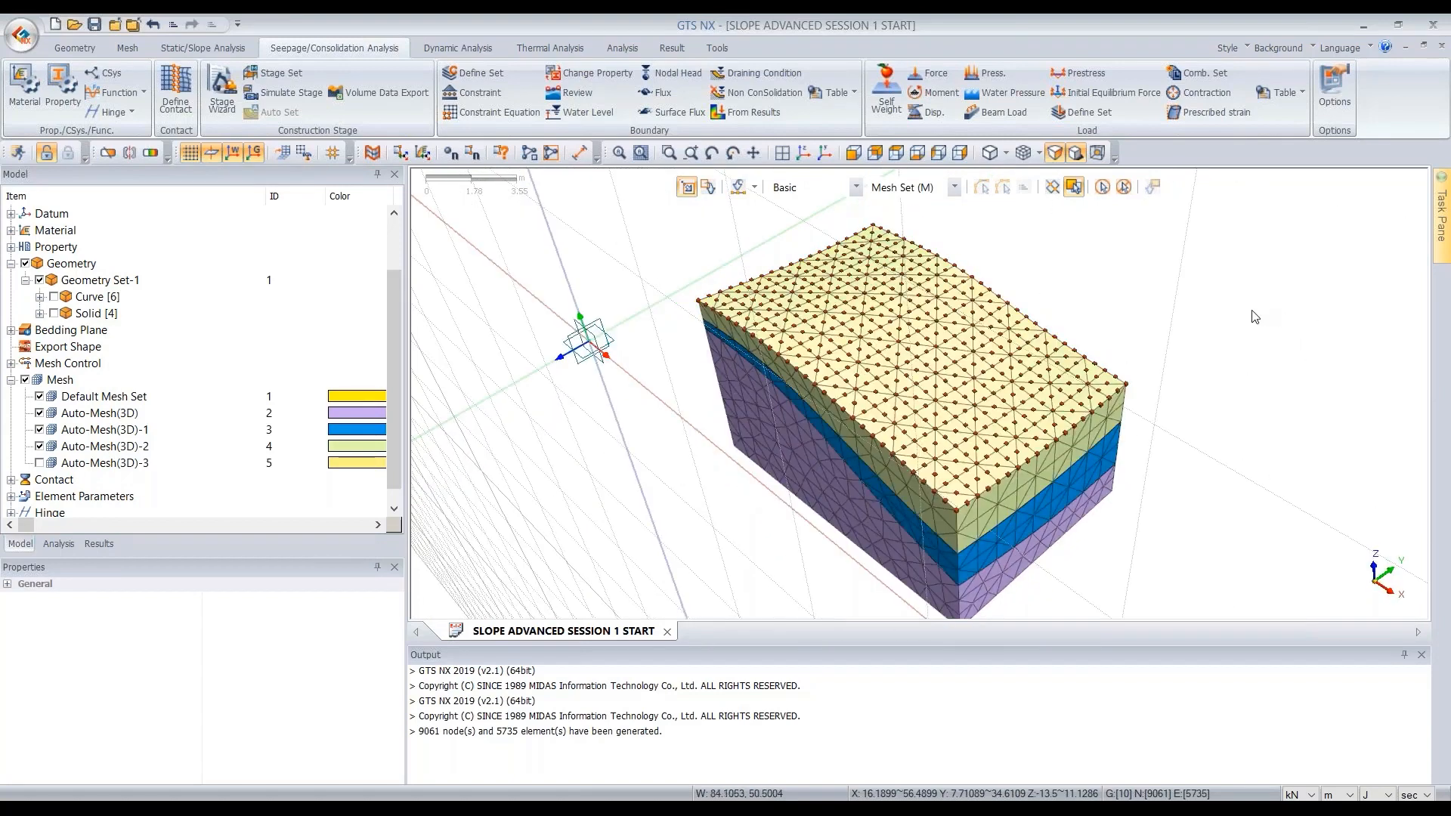
pyautogui.click(38, 463)
pyautogui.moveTo(1341, 267); pyautogui.dragTo(1179, 317, button='middle')
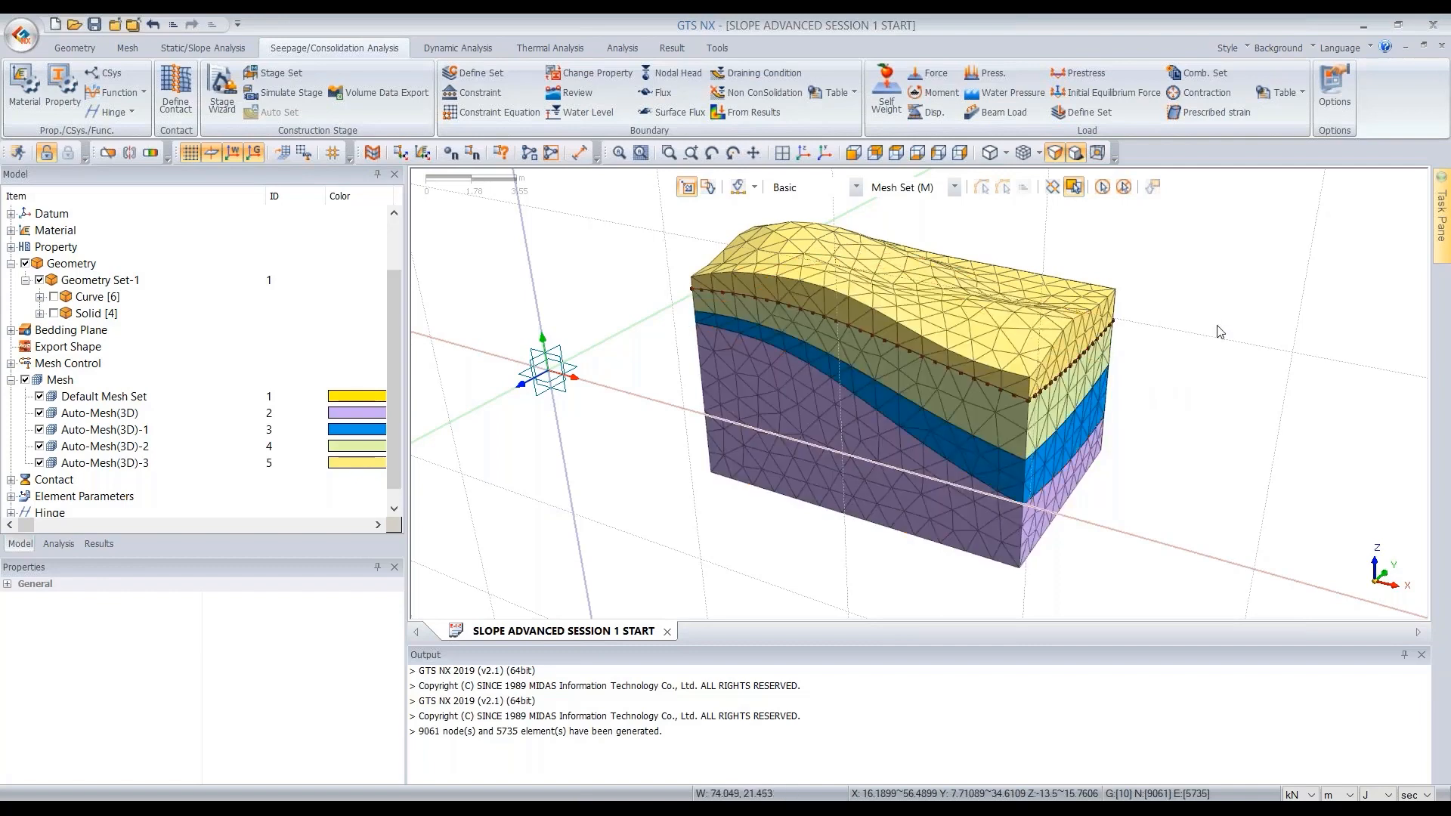
pyautogui.moveTo(1199, 343); pyautogui.dragTo(1183, 278, button='middle')
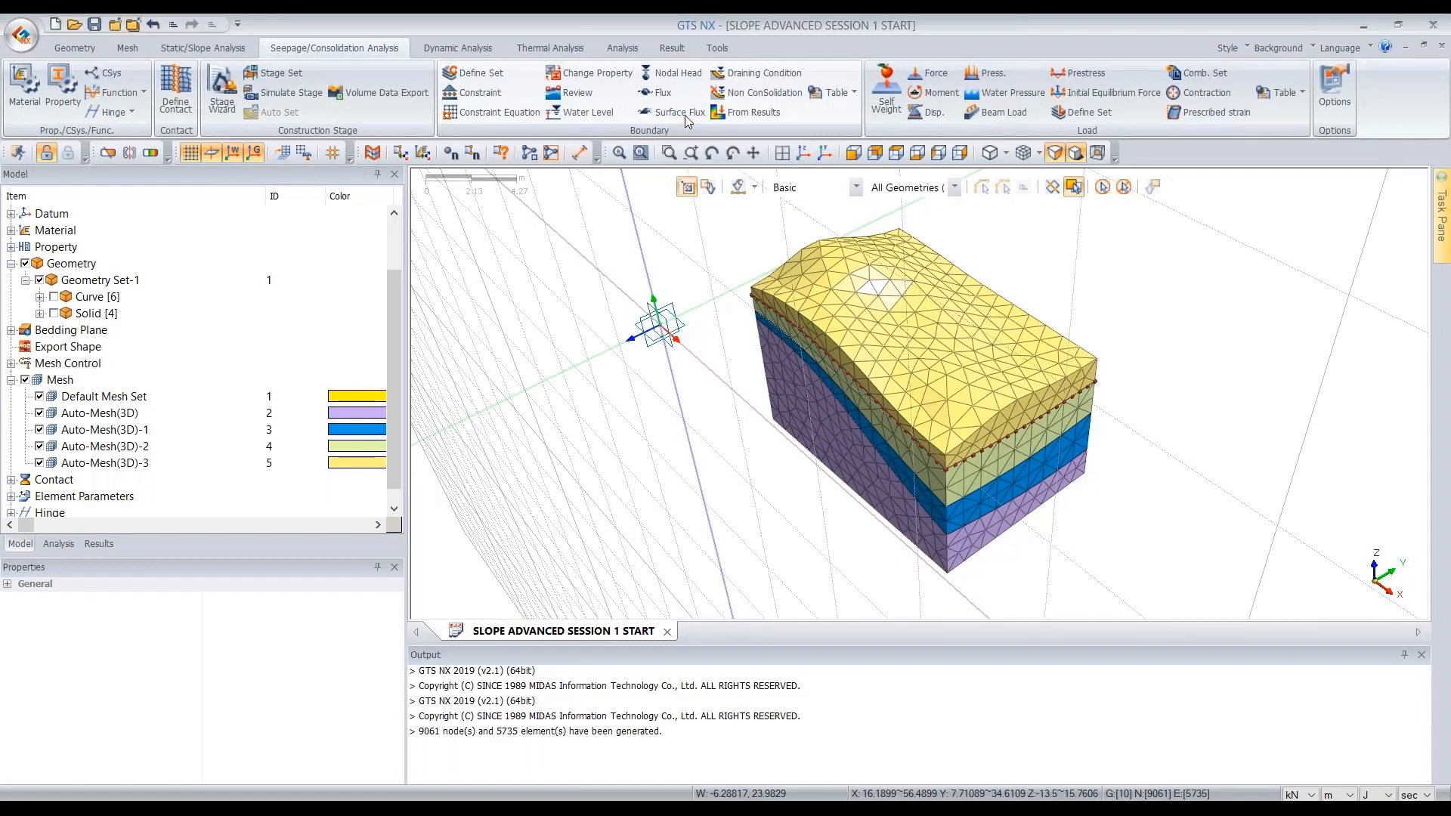
# - Open the Surface Flux boundary and switch the time unit to day
pyautogui.click(683, 116)
pyautogui.moveTo(161, 184); pyautogui.dragTo(451, 184)
pyautogui.moveTo(788, 529); pyautogui.dragTo(898, 326, button='middle')
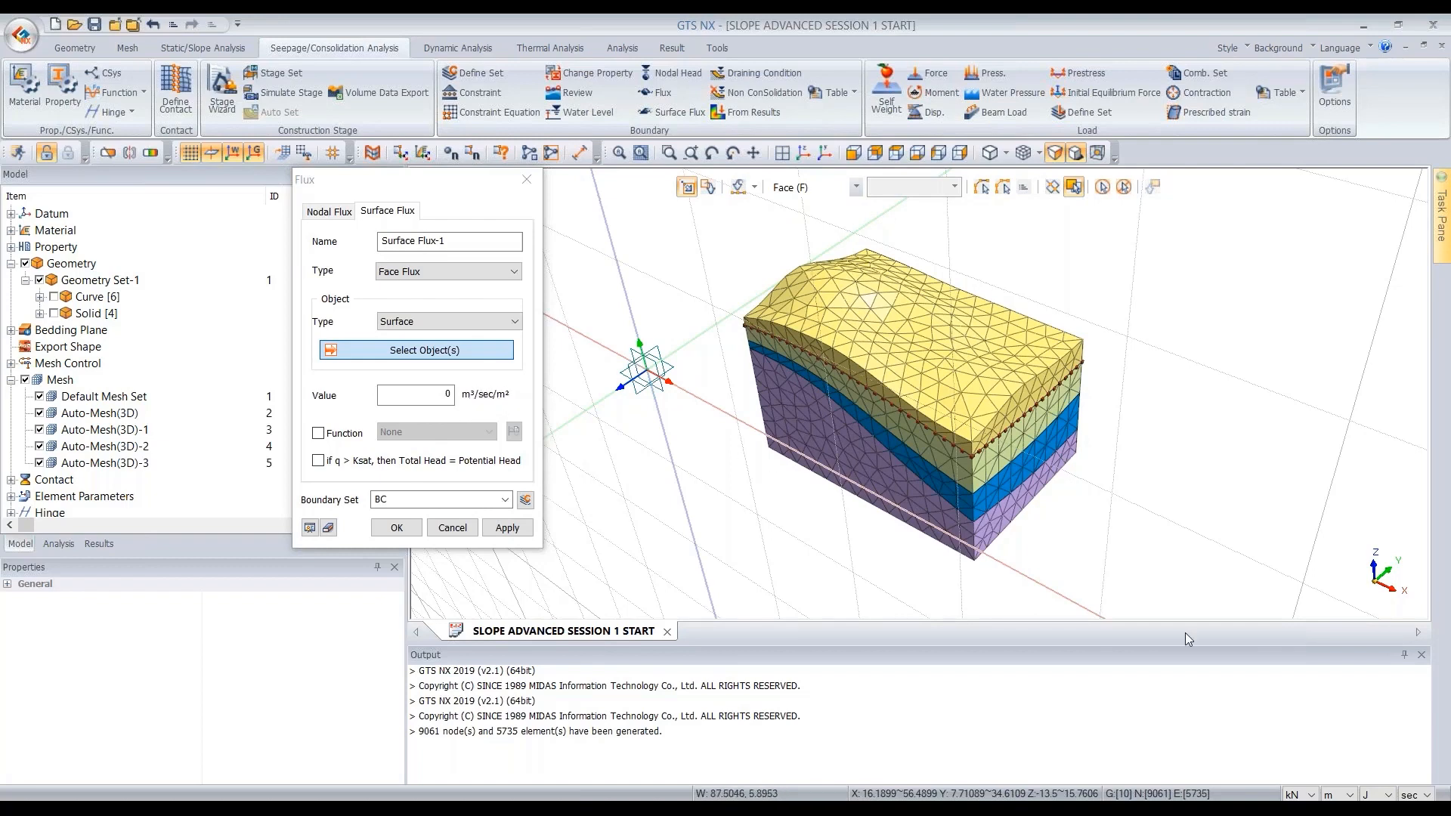
pyautogui.click(1417, 794)
pyautogui.click(1416, 780)
pyautogui.click(406, 176)
pyautogui.moveTo(405, 176); pyautogui.dragTo(360, 155)
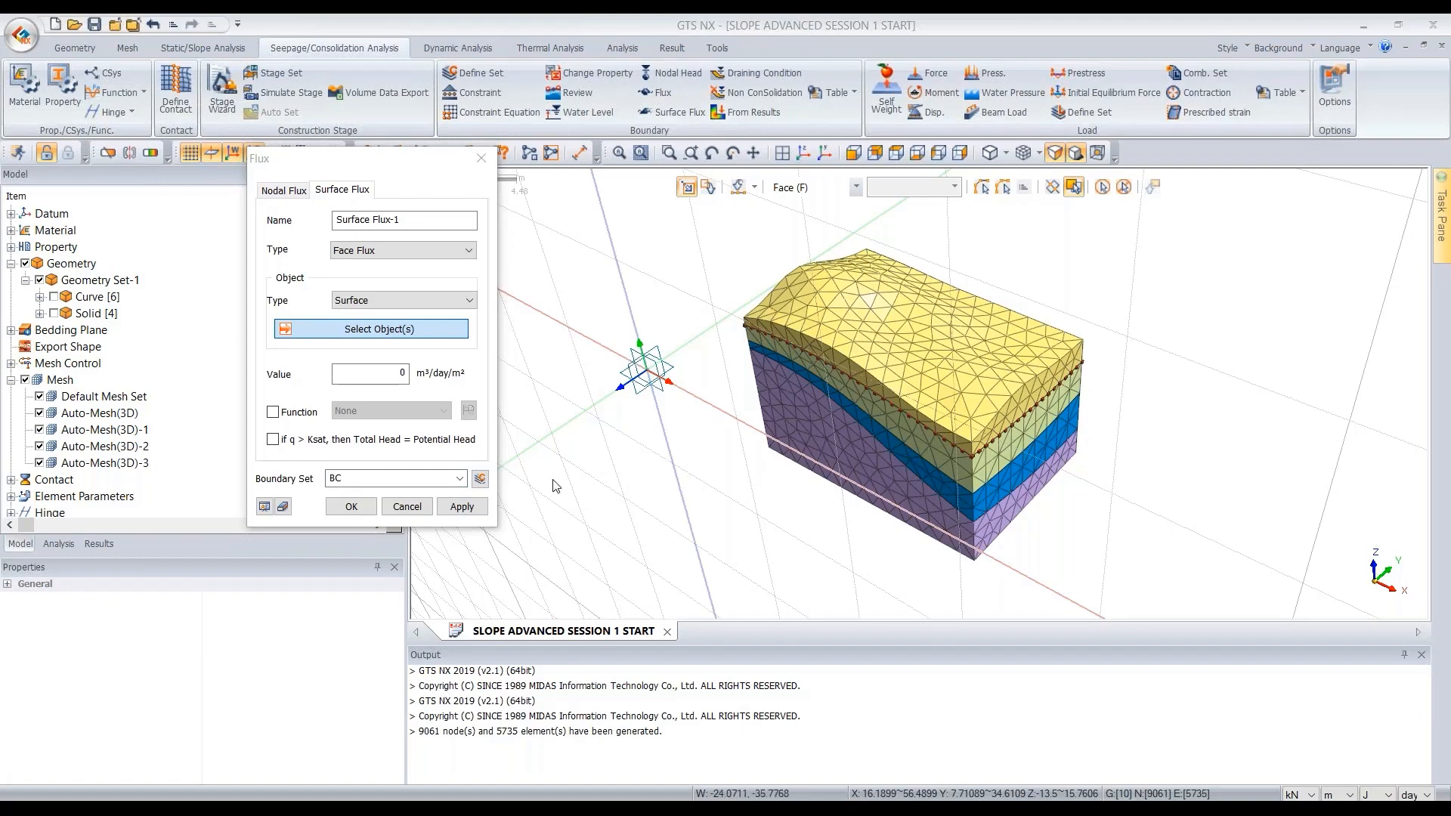
# - Set the surface flux value to 0.01 m³/day/m² in a new boundary set named RAINING
pyautogui.doubleClick(401, 373)
pyautogui.write('0.')
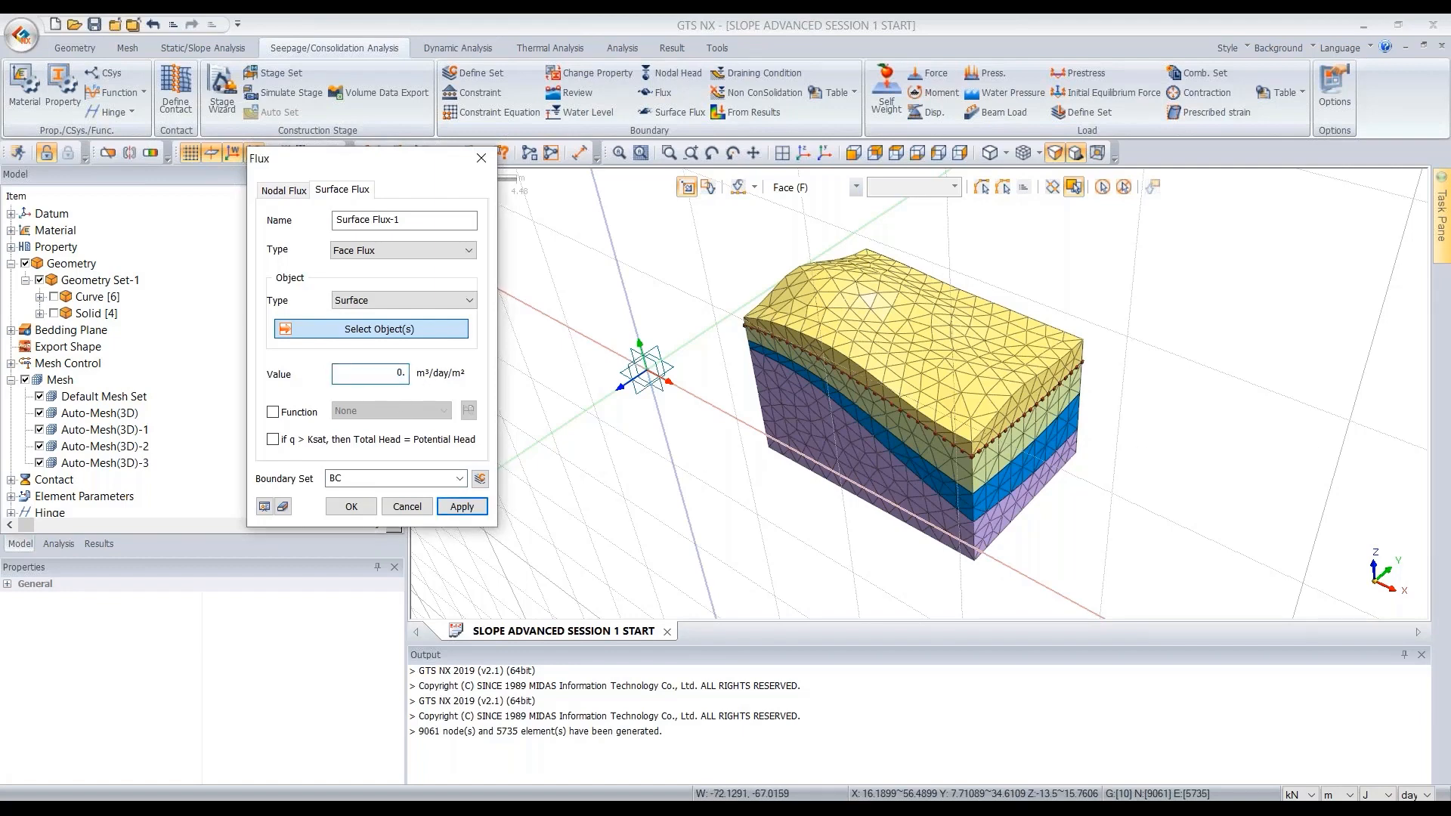
pyautogui.write('01')
pyautogui.click(363, 478)
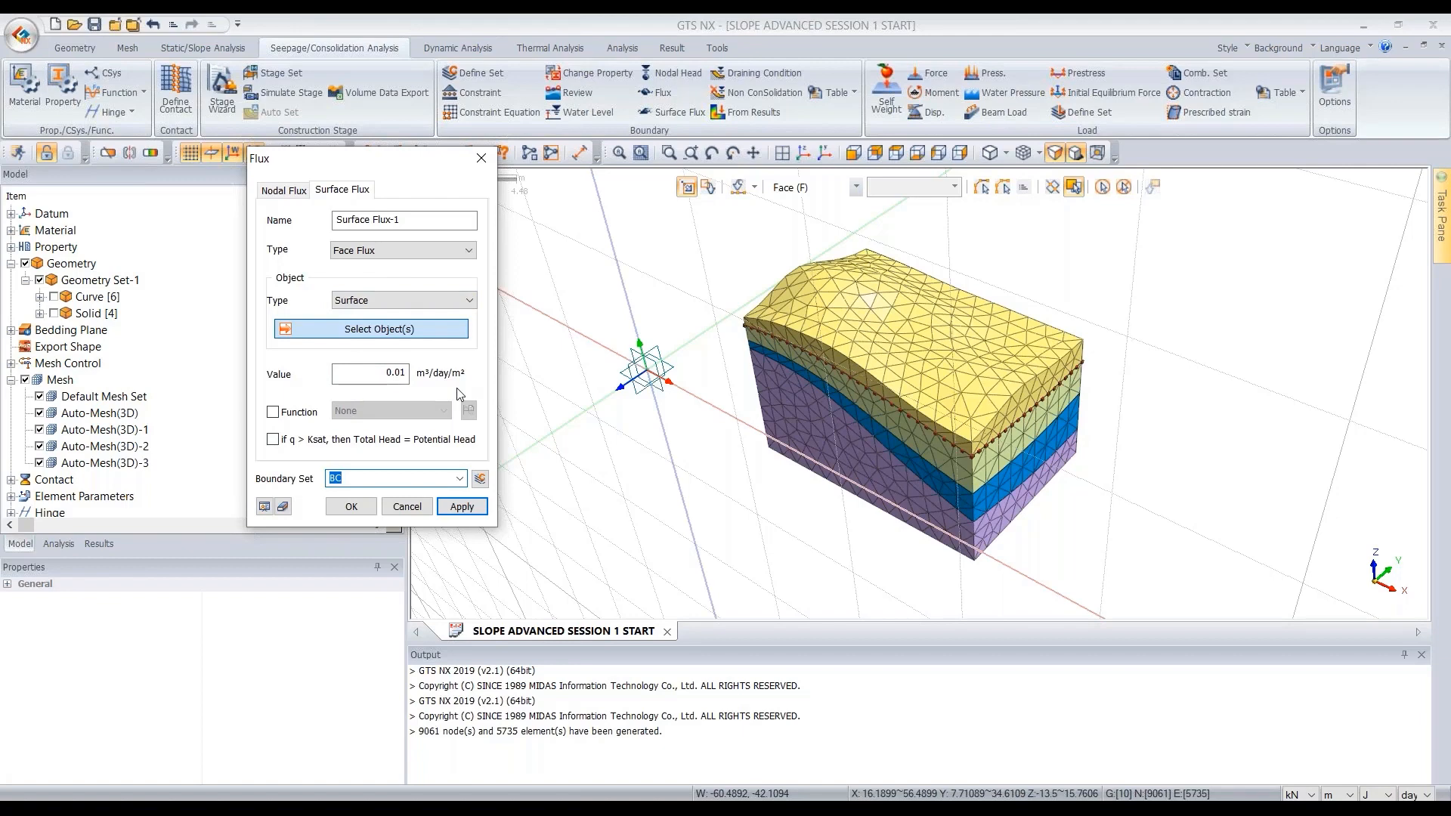
pyautogui.write('RAINING')
# - Select the top surface's 3D element faces as flux objects and apply the surface flux
pyautogui.click(895, 157)
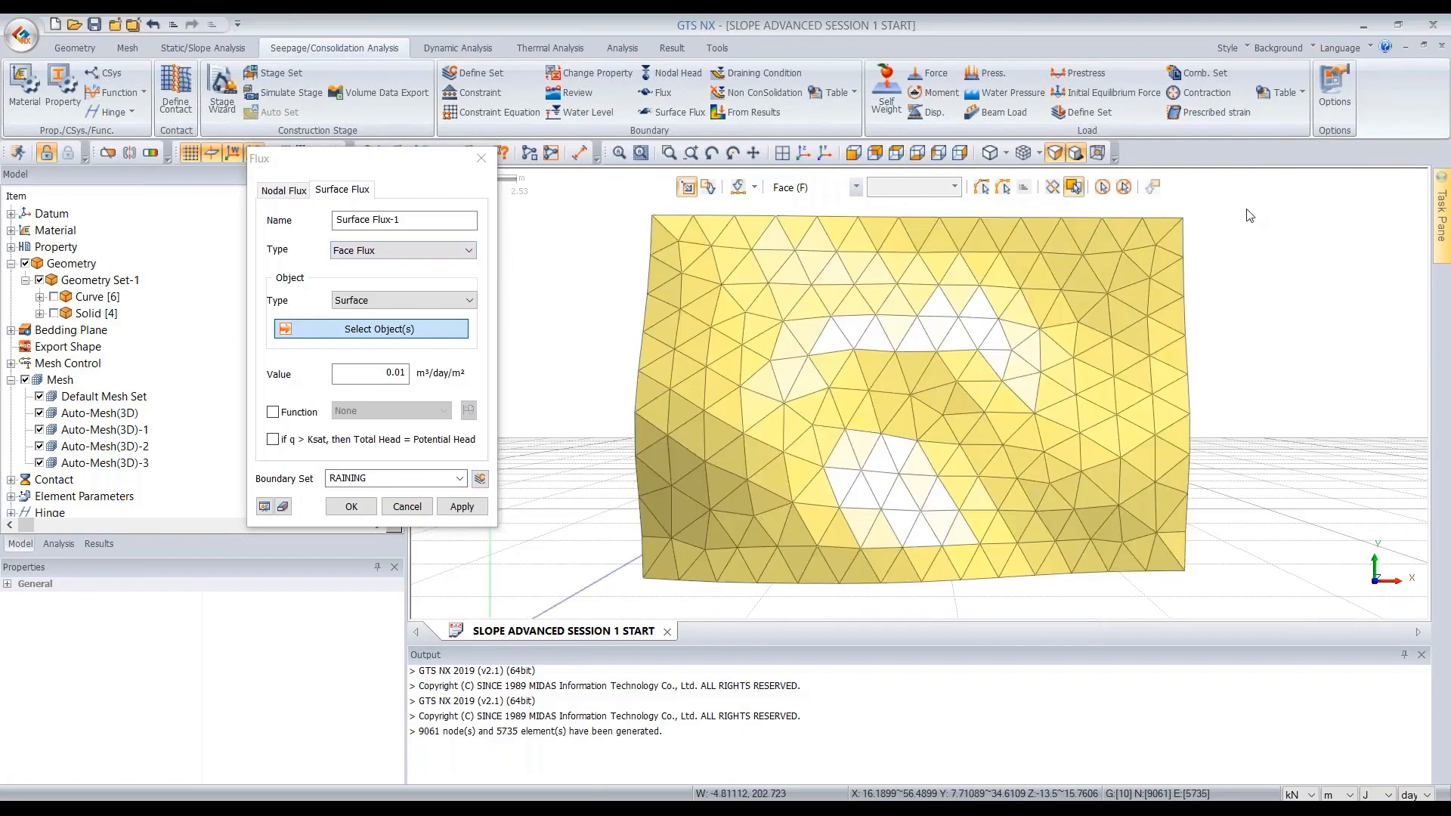
pyautogui.click(388, 300)
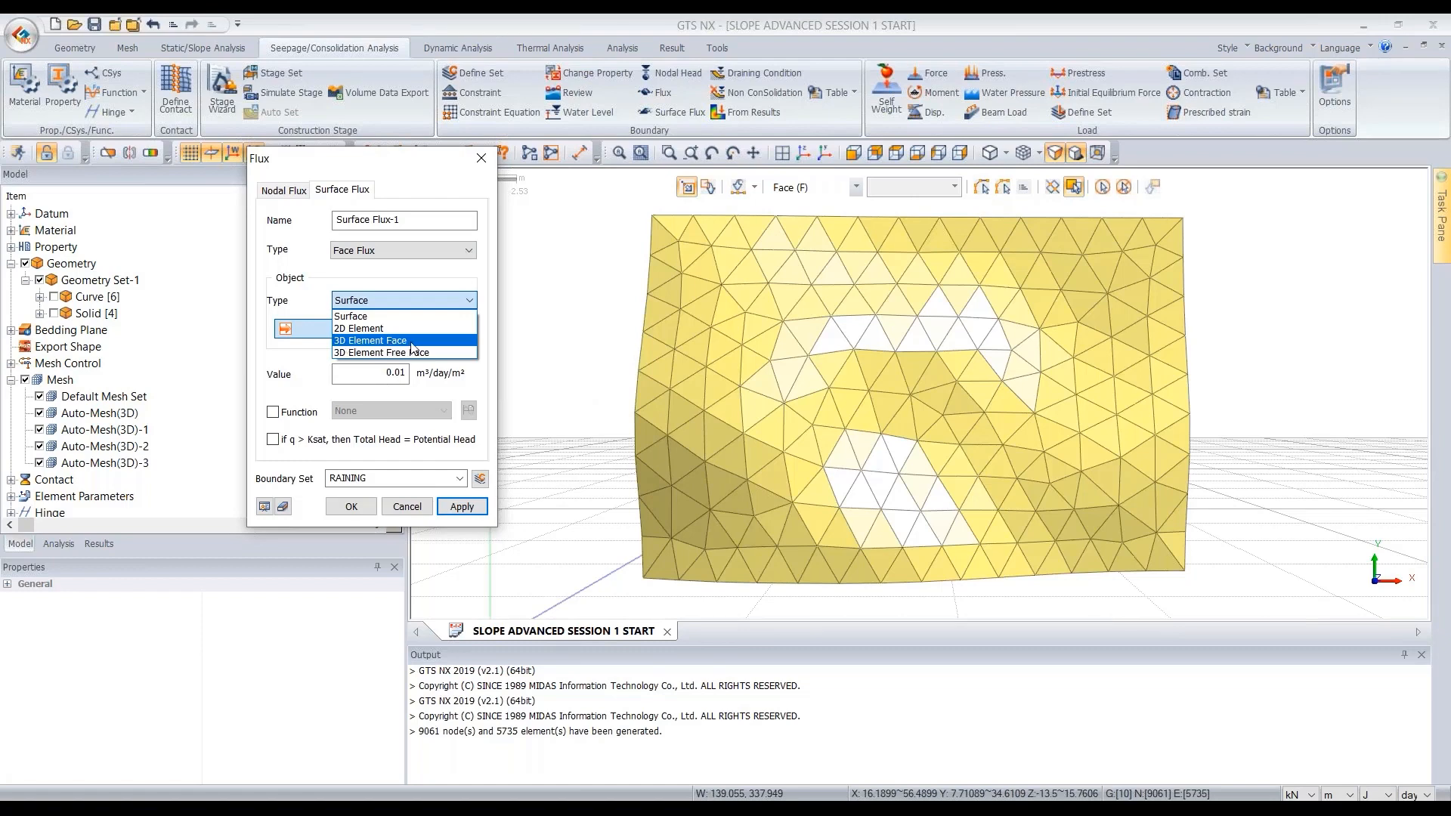
pyautogui.click(412, 344)
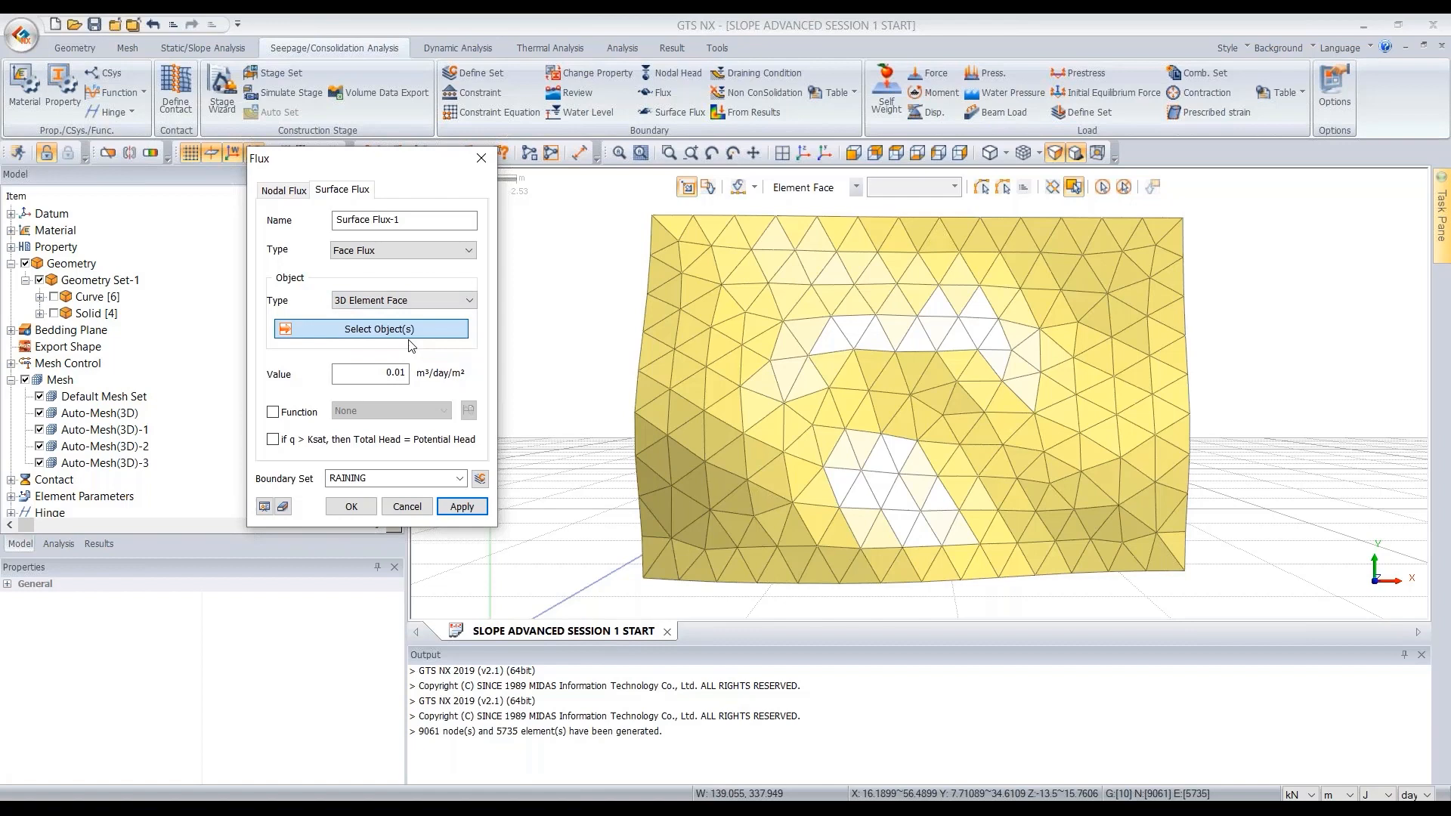
pyautogui.scroll(-1, 1195, 271)
pyautogui.moveTo(1230, 204); pyautogui.dragTo(828, 465)
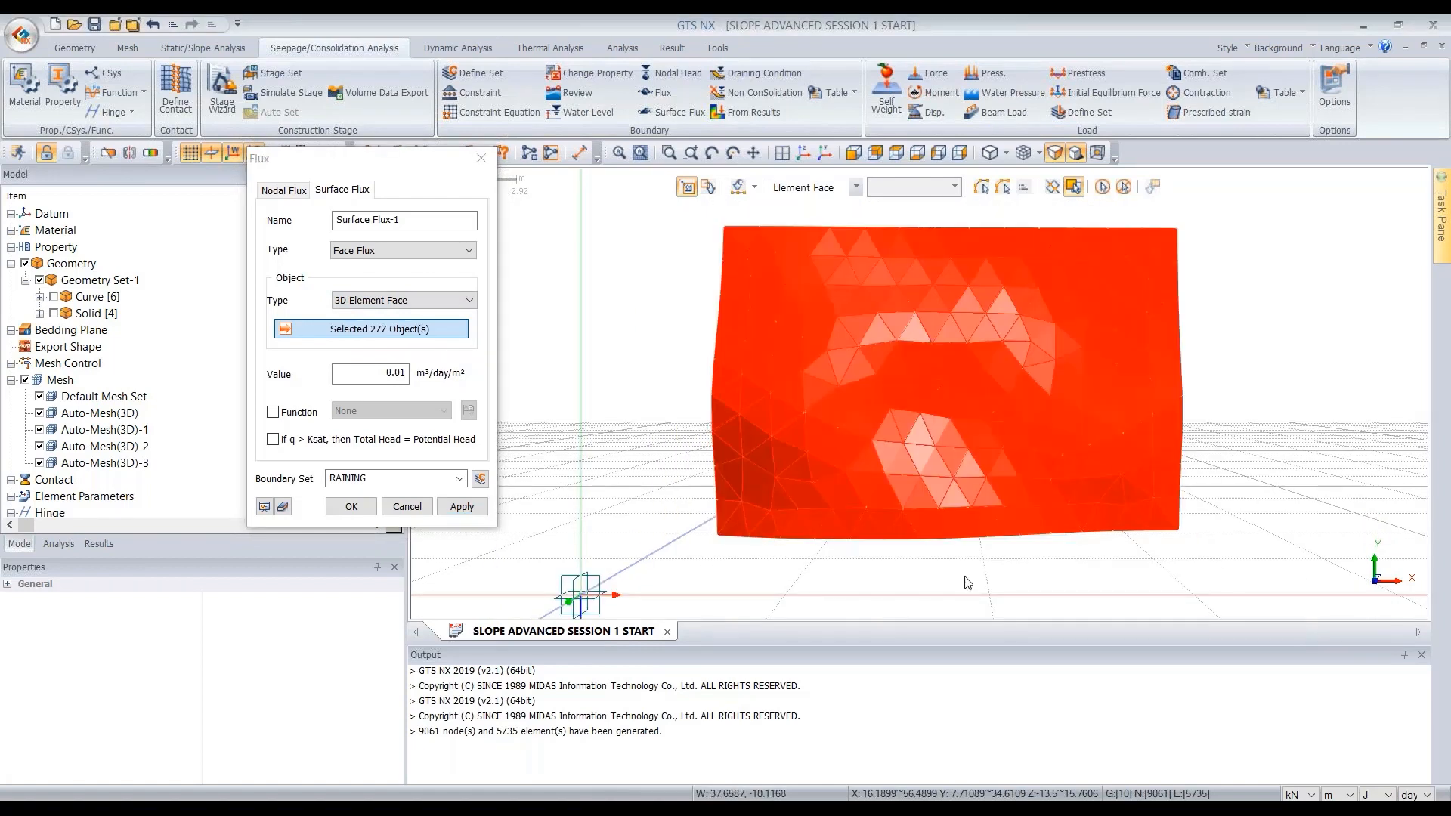
pyautogui.moveTo(828, 465); pyautogui.dragTo(974, 464, button='middle')
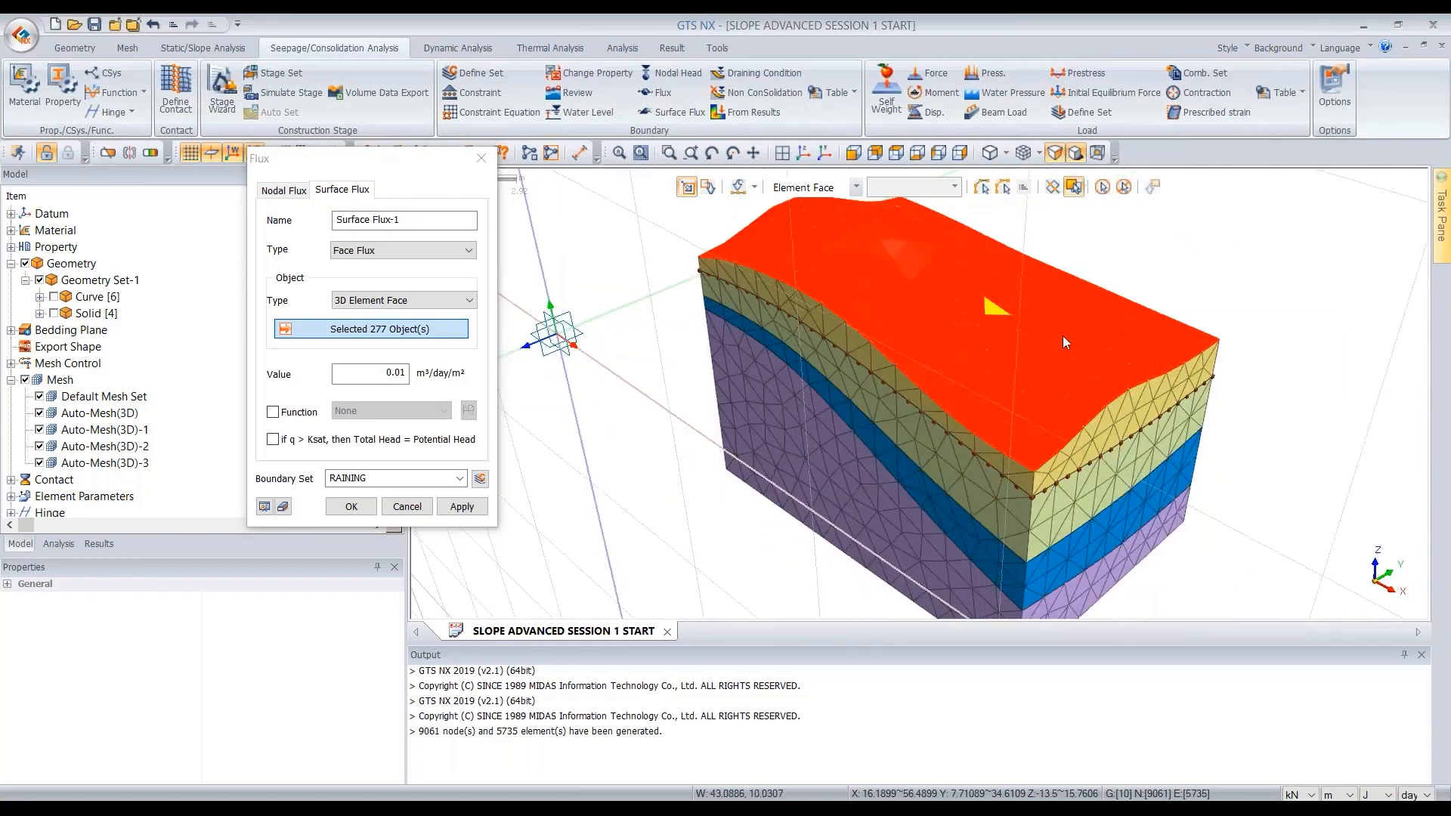
pyautogui.moveTo(1035, 407); pyautogui.dragTo(850, 304, button='middle')
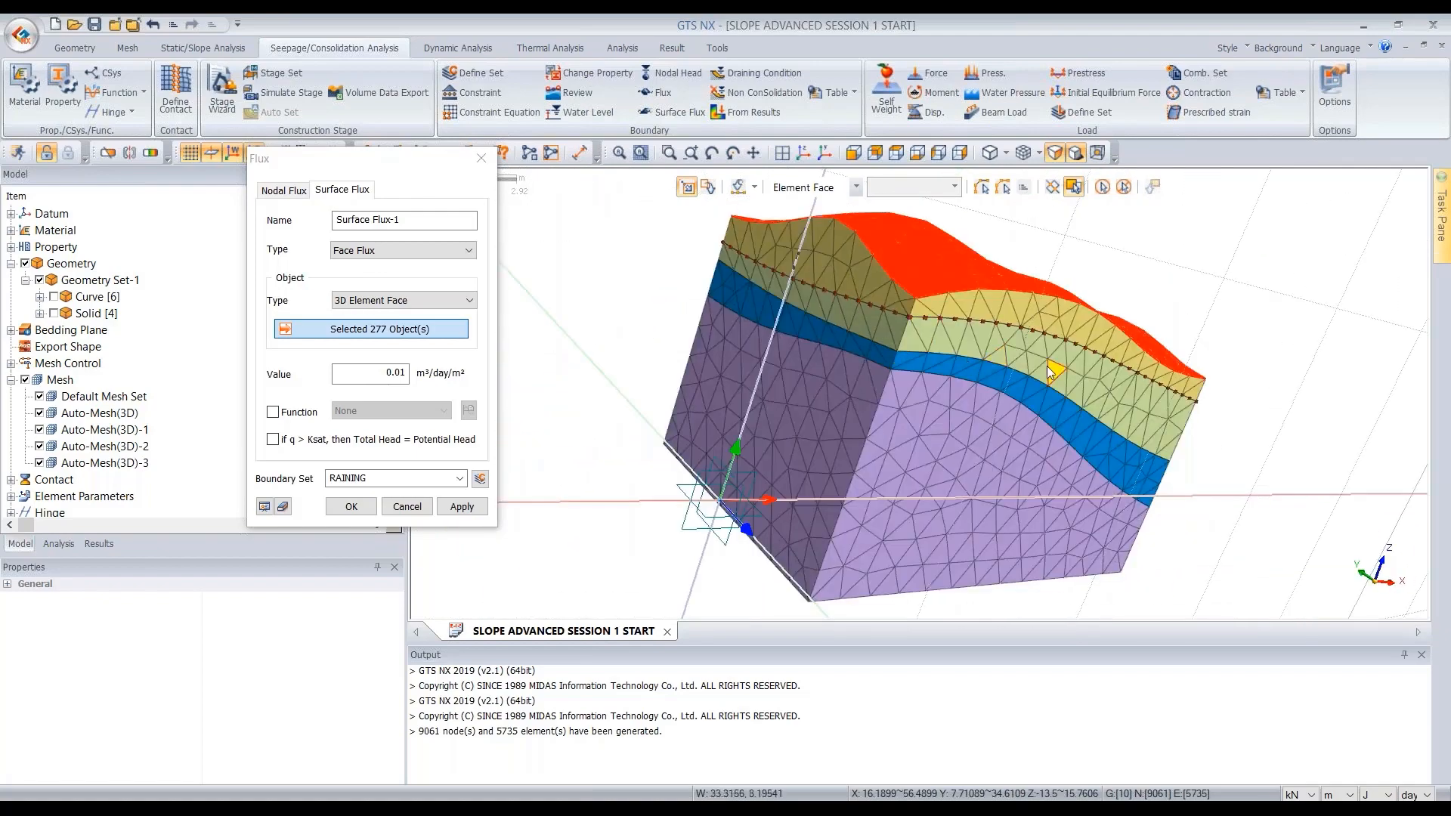
pyautogui.moveTo(1057, 369); pyautogui.dragTo(987, 365, button='middle')
pyautogui.moveTo(1085, 404); pyautogui.dragTo(1053, 463, button='middle')
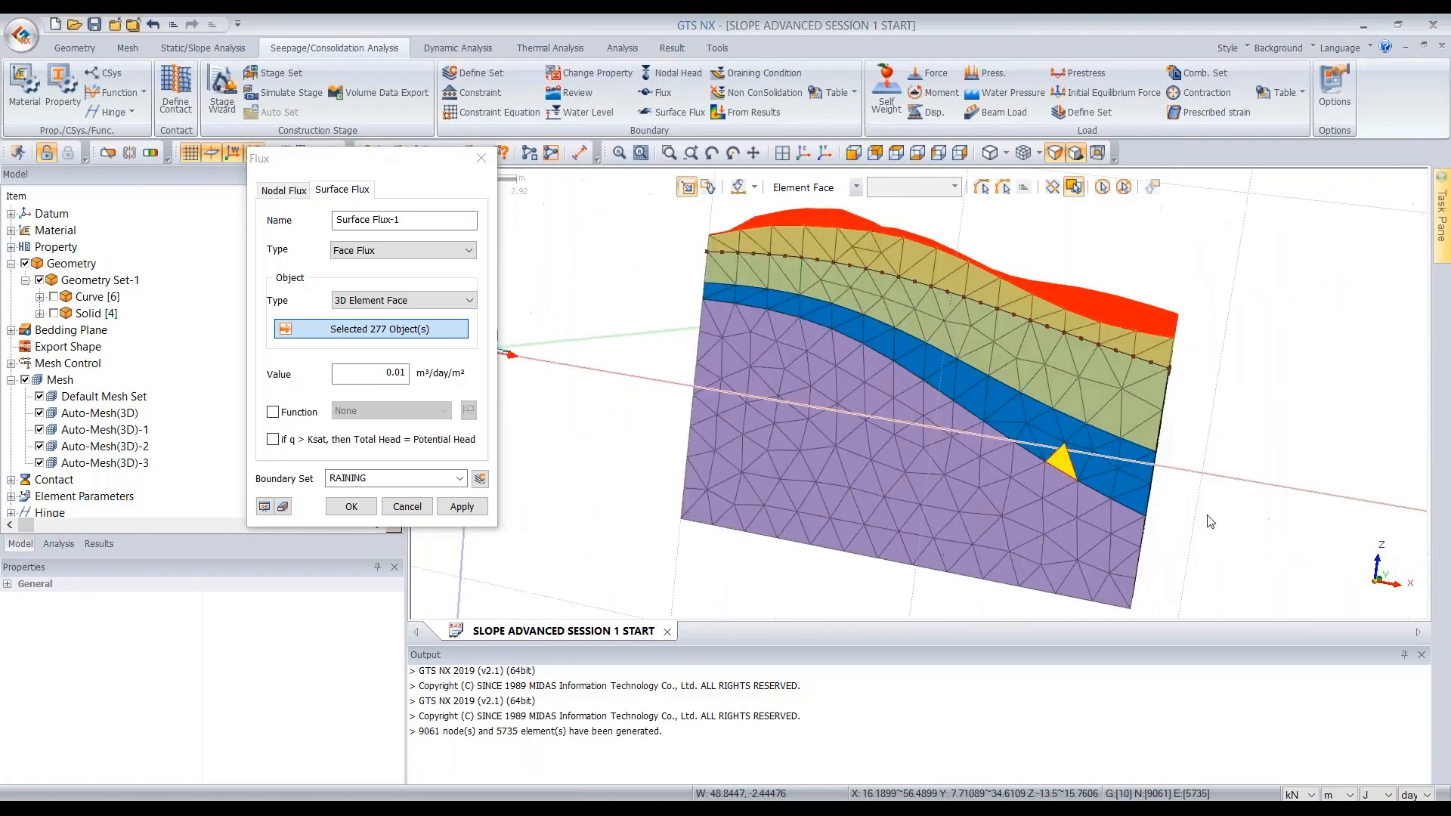
pyautogui.moveTo(1008, 391)
pyautogui.mouseDown(button='middle')
pyautogui.moveTo(978, 364)
pyautogui.moveTo(1043, 403)
pyautogui.moveTo(1012, 389)
pyautogui.mouseUp(button='middle')
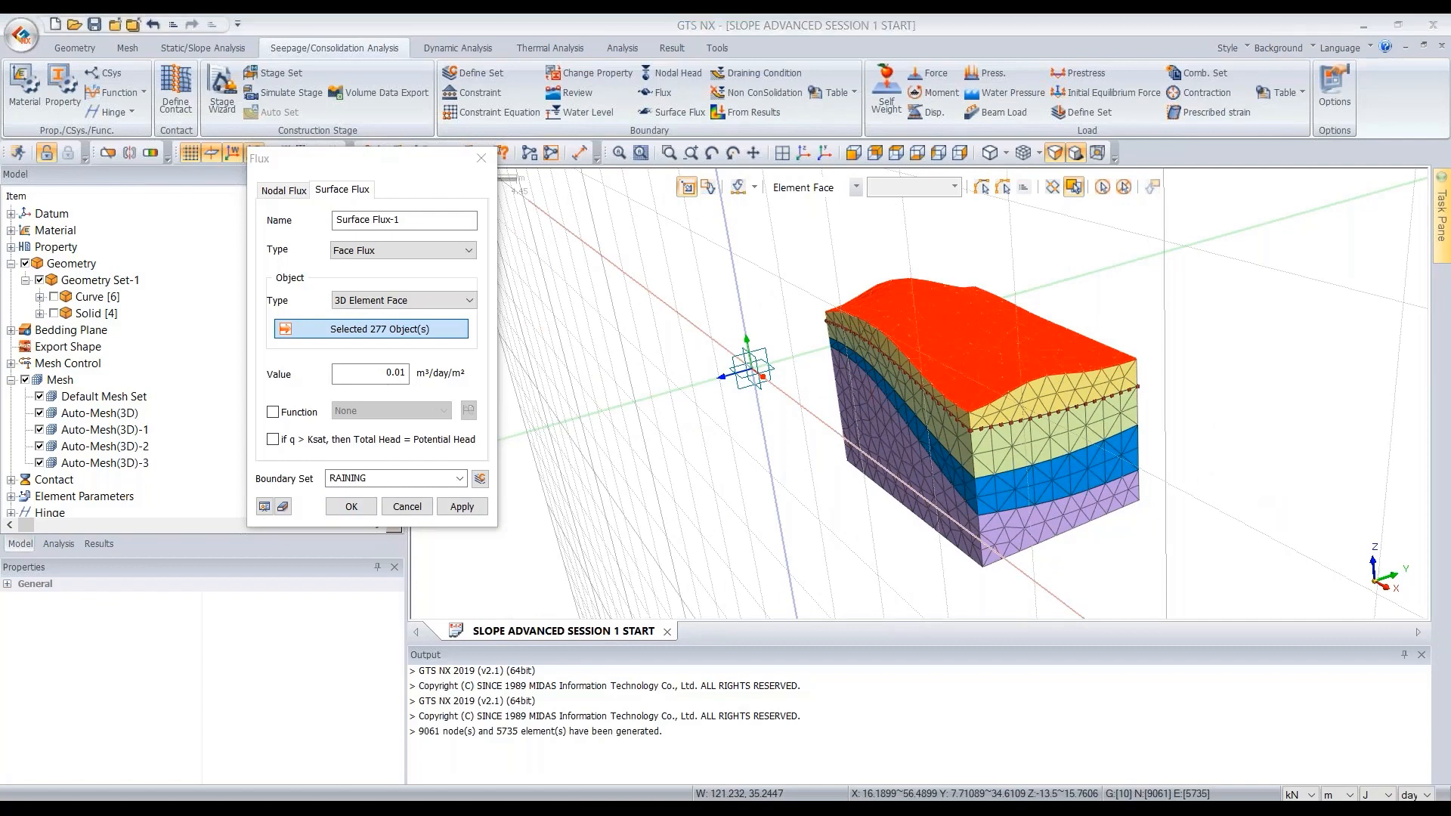
pyautogui.click(365, 508)
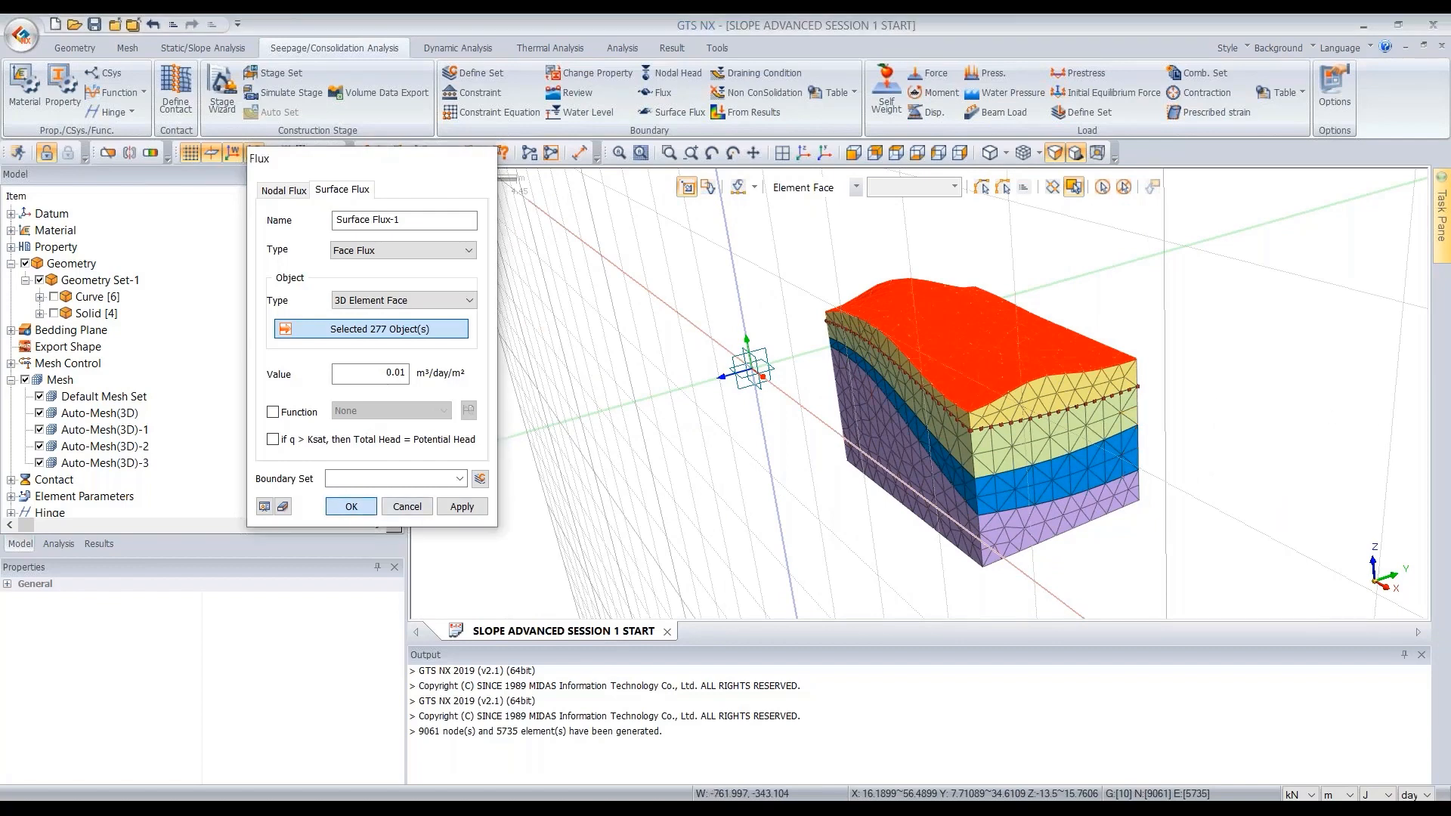
# - Examine the applied flux boundary on the model surface
pyautogui.moveTo(1013, 576); pyautogui.dragTo(1244, 306, button='middle')
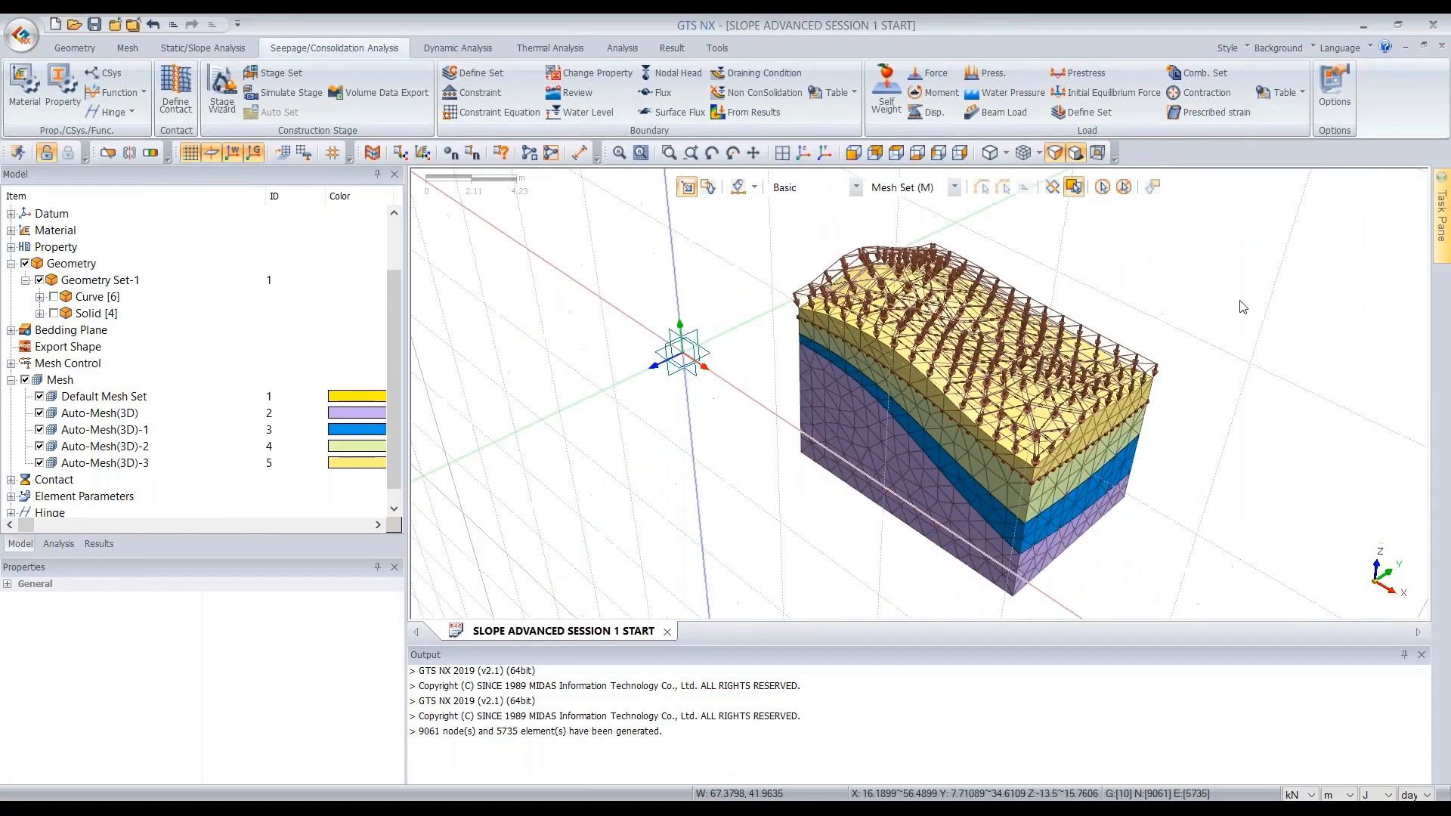
pyautogui.scroll(5, 1243, 306)
pyautogui.press('d')
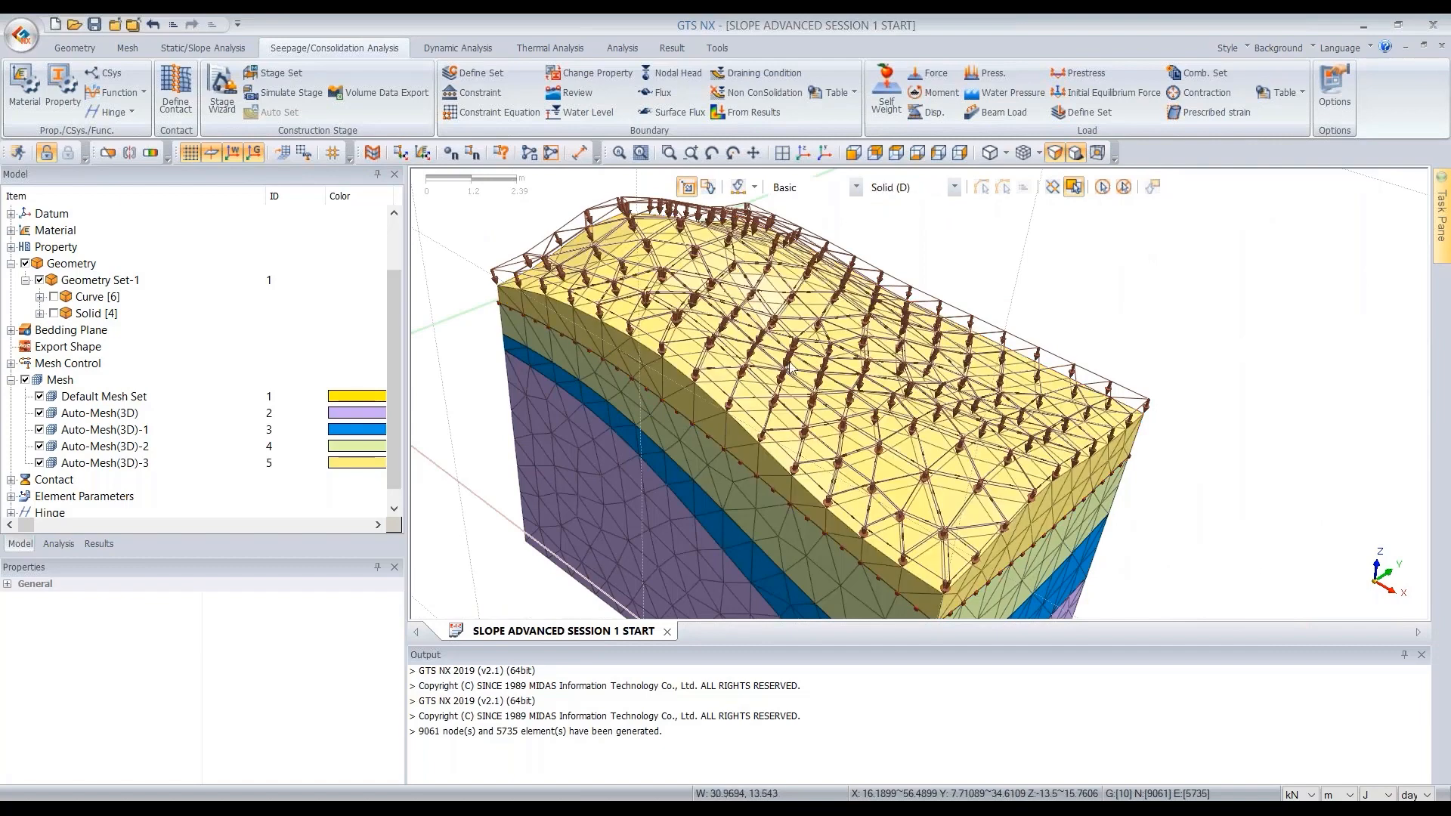
pyautogui.scroll(-1, 921, 364)
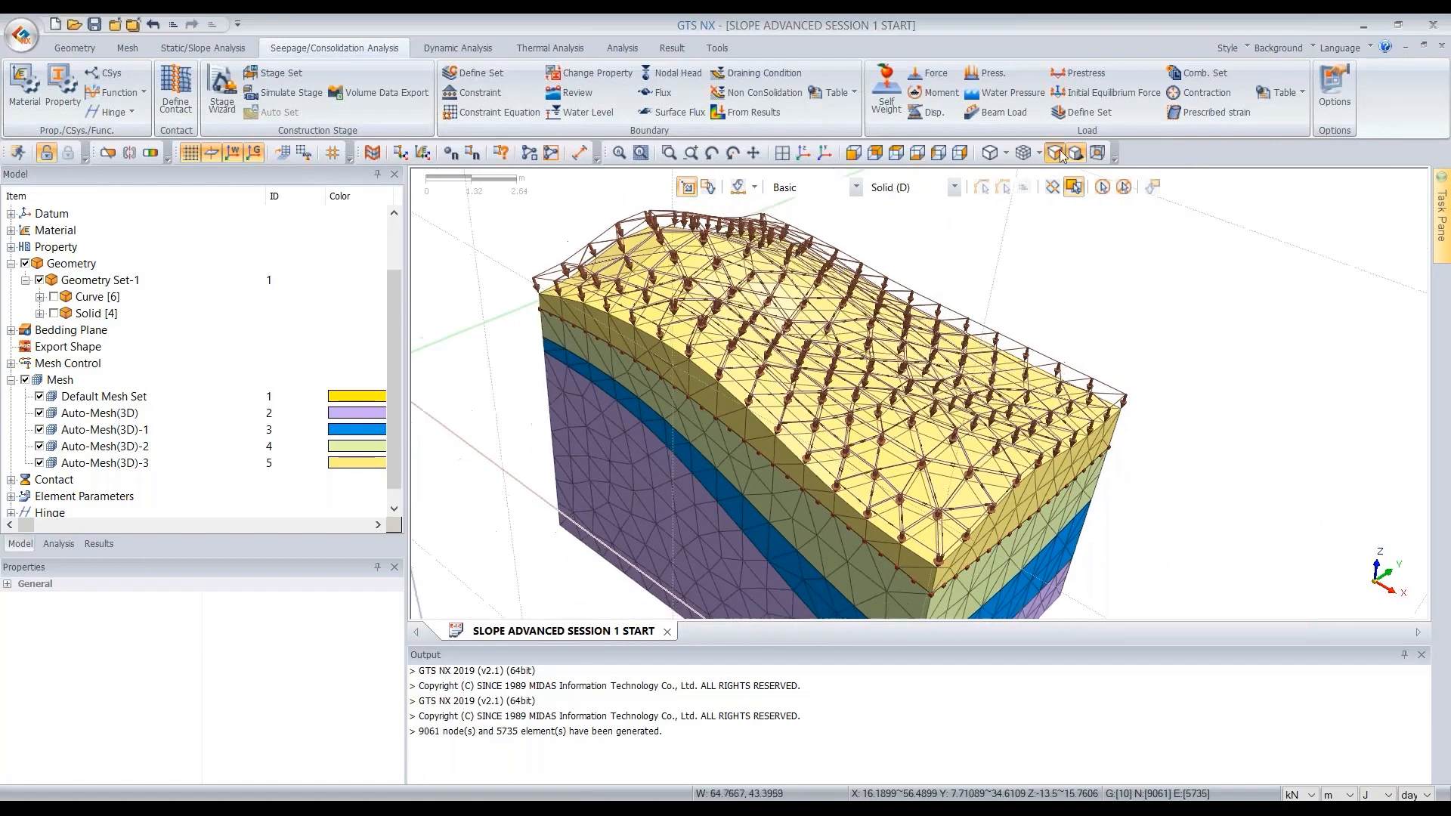
pyautogui.click(1059, 153)
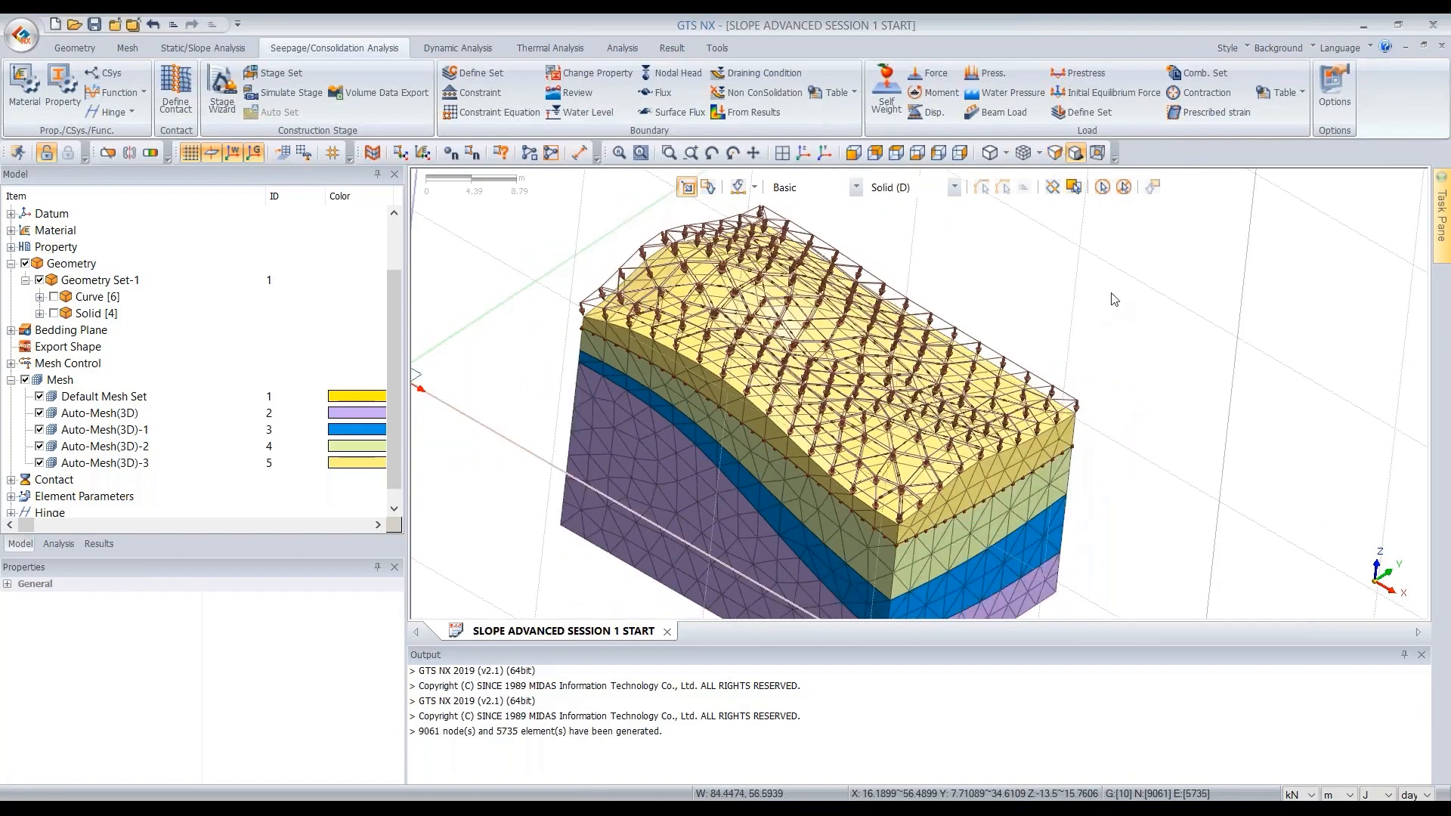
pyautogui.scroll(-1, 1113, 299)
pyautogui.scroll(-6, 1113, 299)
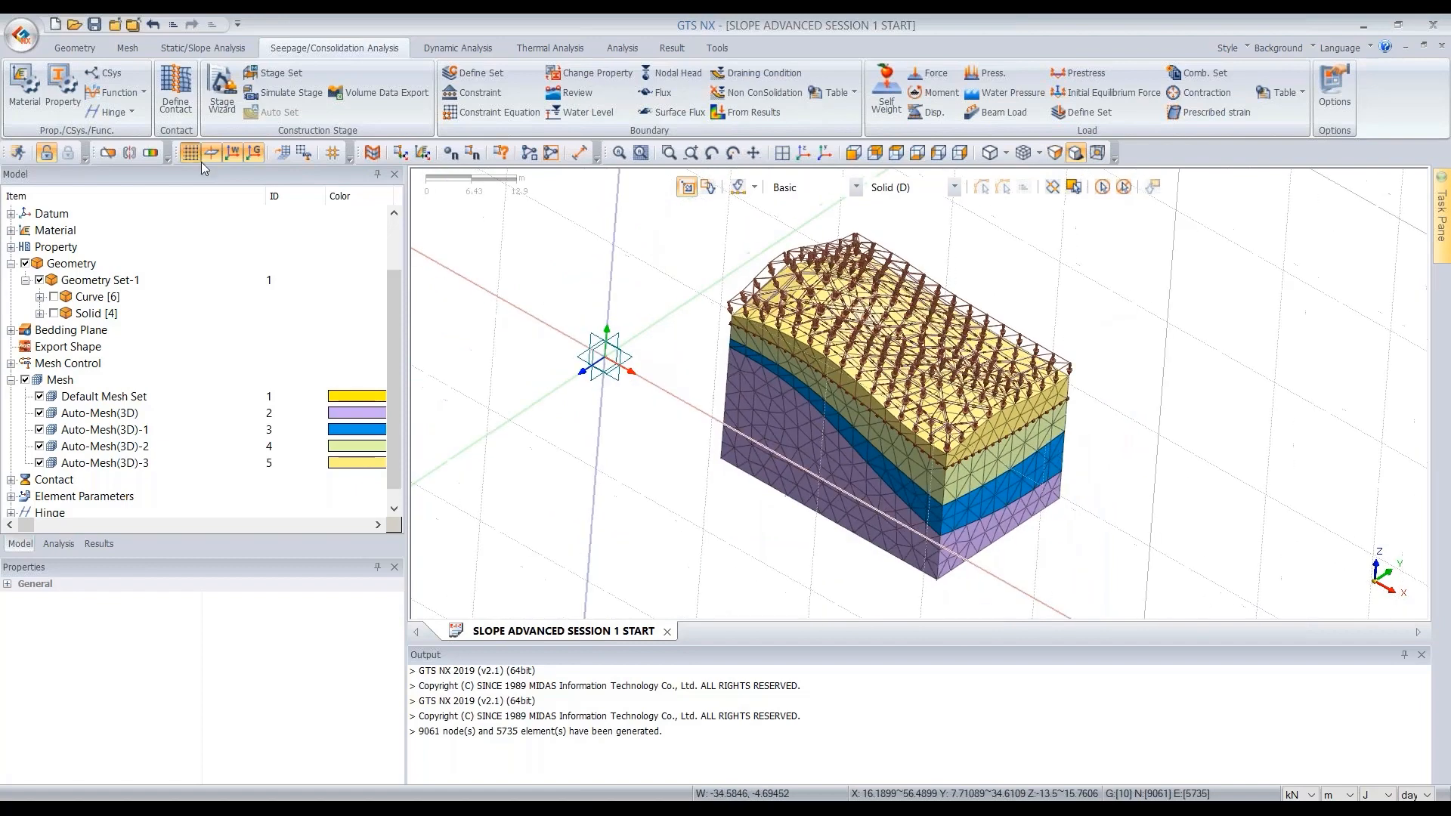
pyautogui.scroll(-3, 794, 344)
pyautogui.click(804, 154)
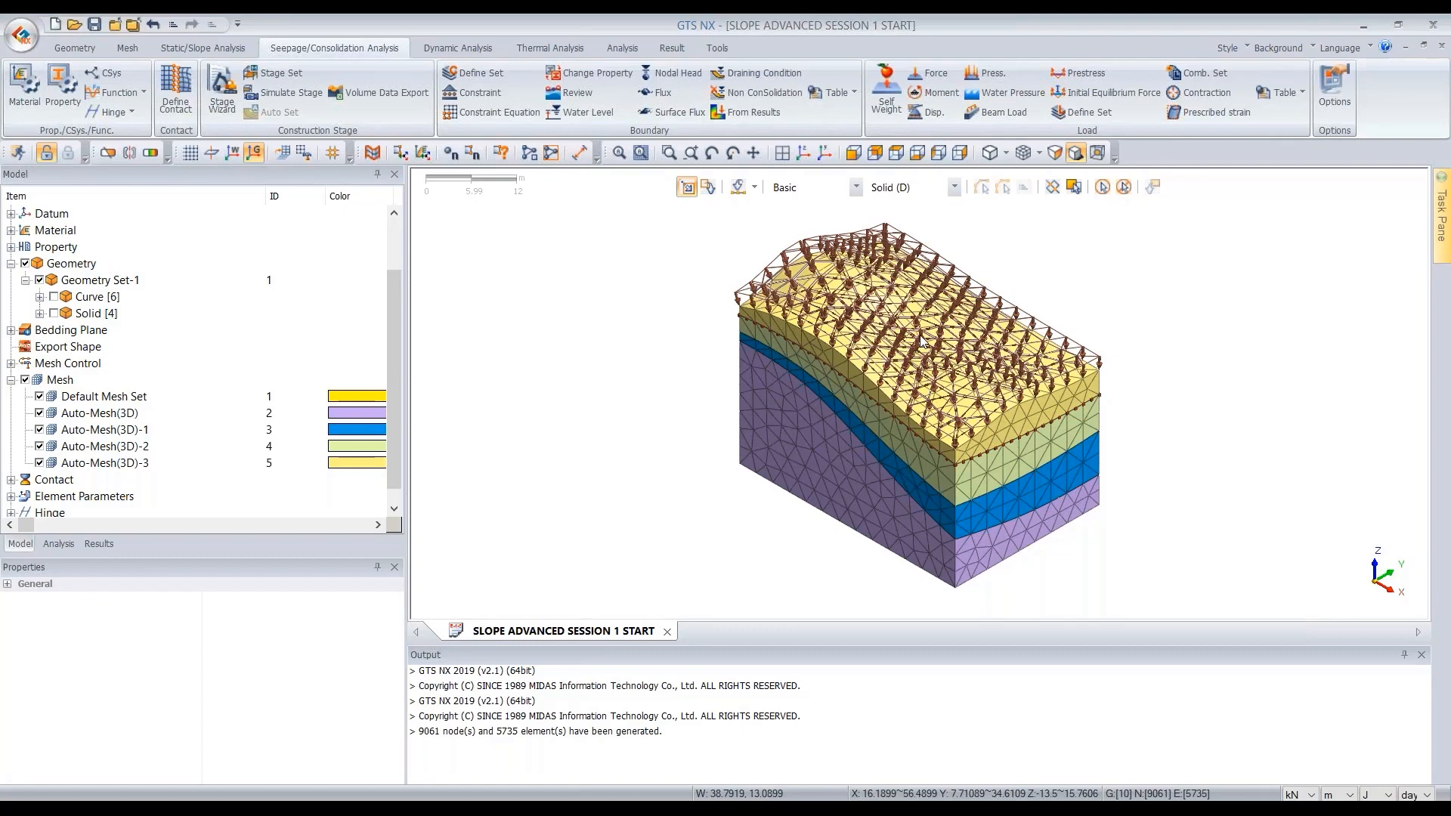
# - Review the boundary condition sets and static loads in the analysis tree by toggling their display on the model
pyautogui.click(74, 48)
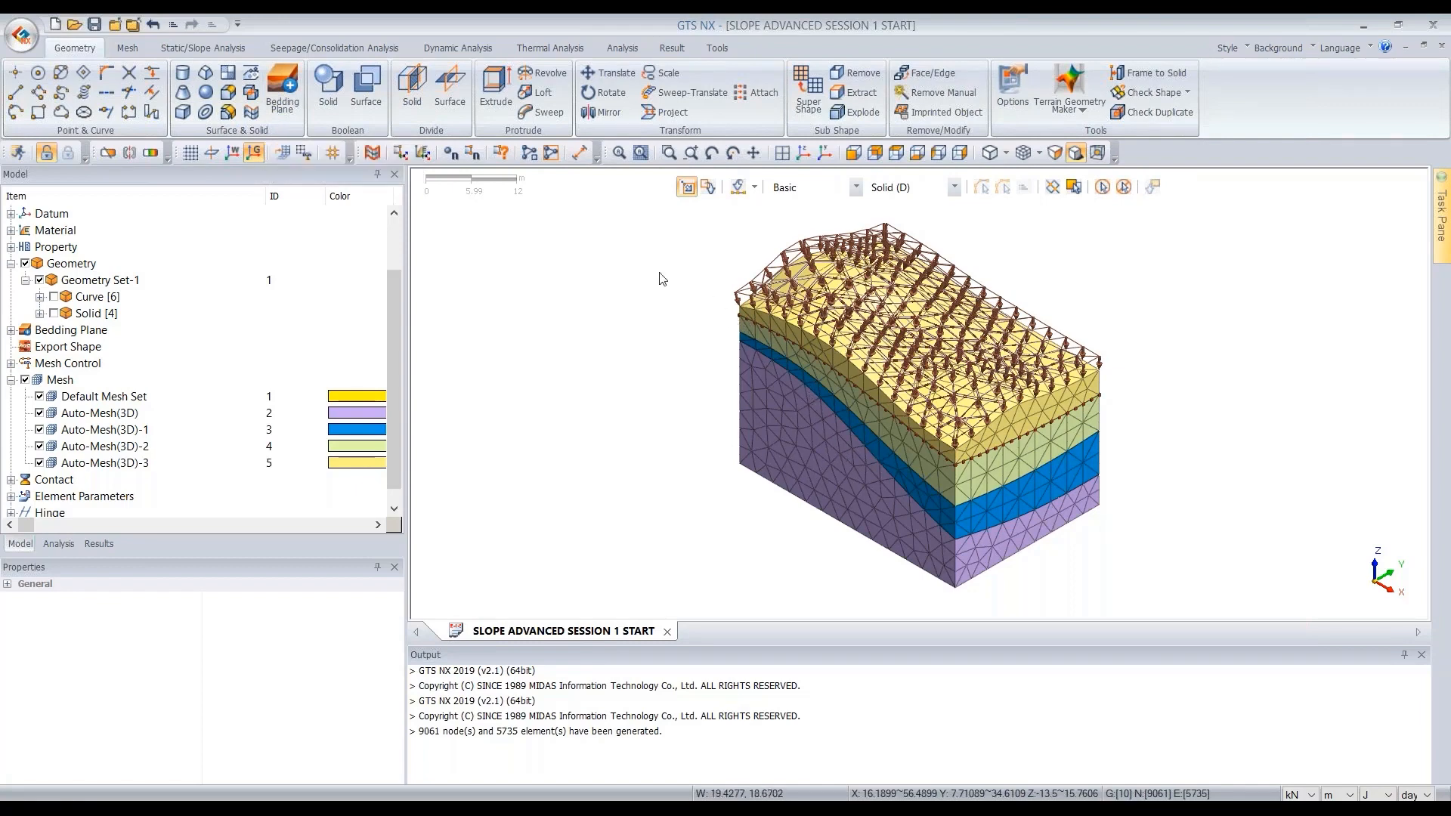
pyautogui.click(71, 542)
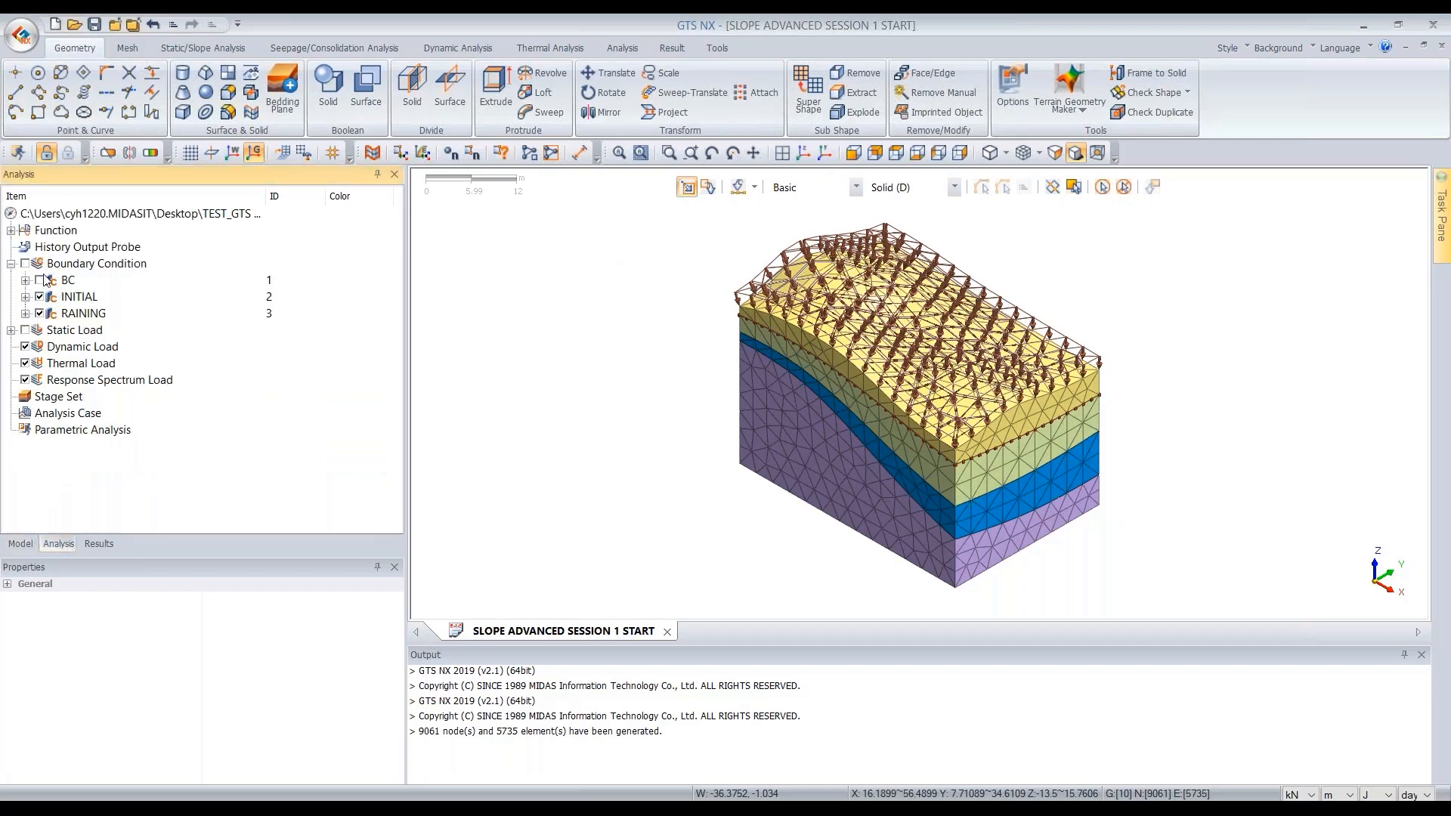
pyautogui.click(25, 330)
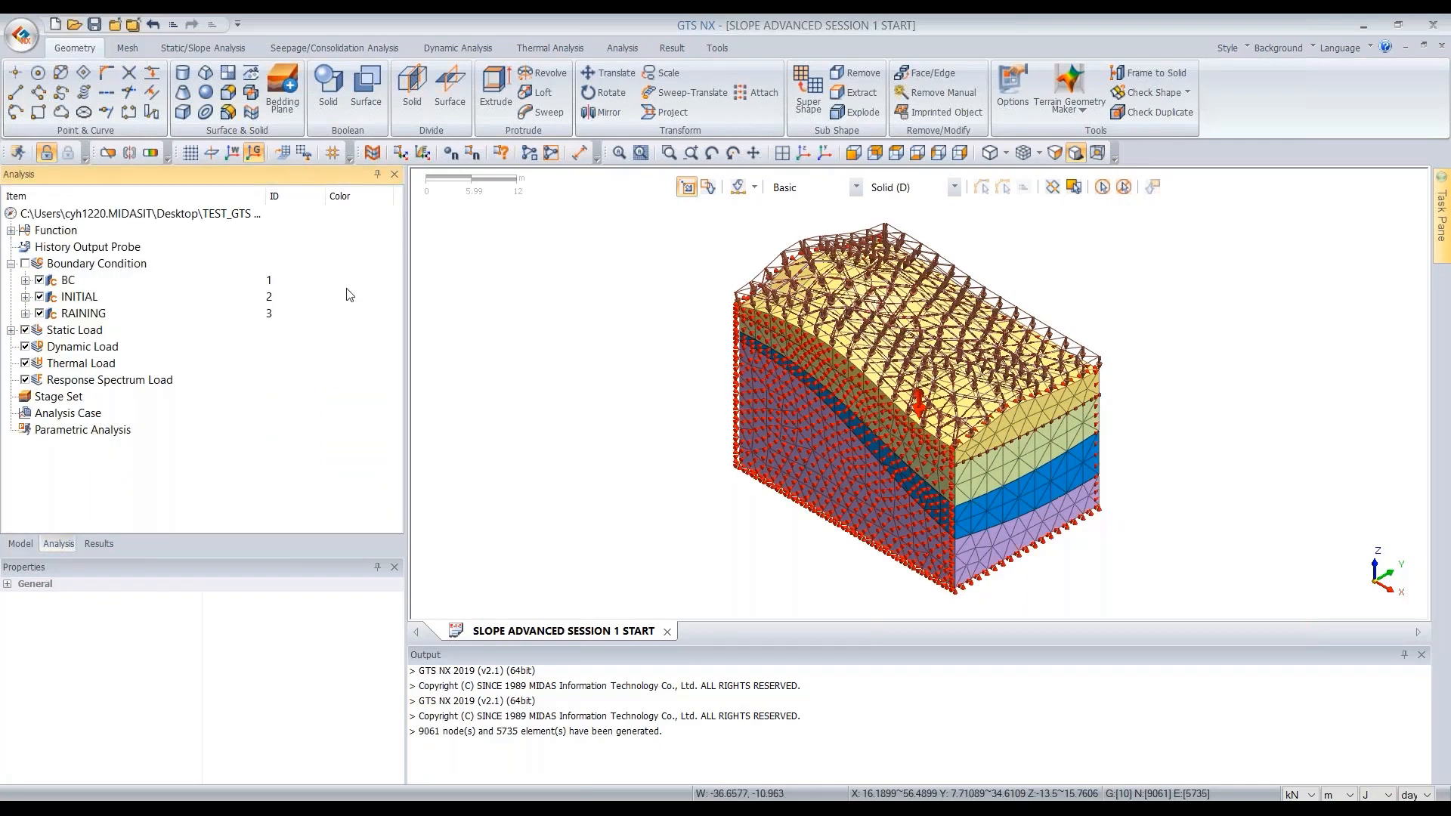
pyautogui.click(40, 313)
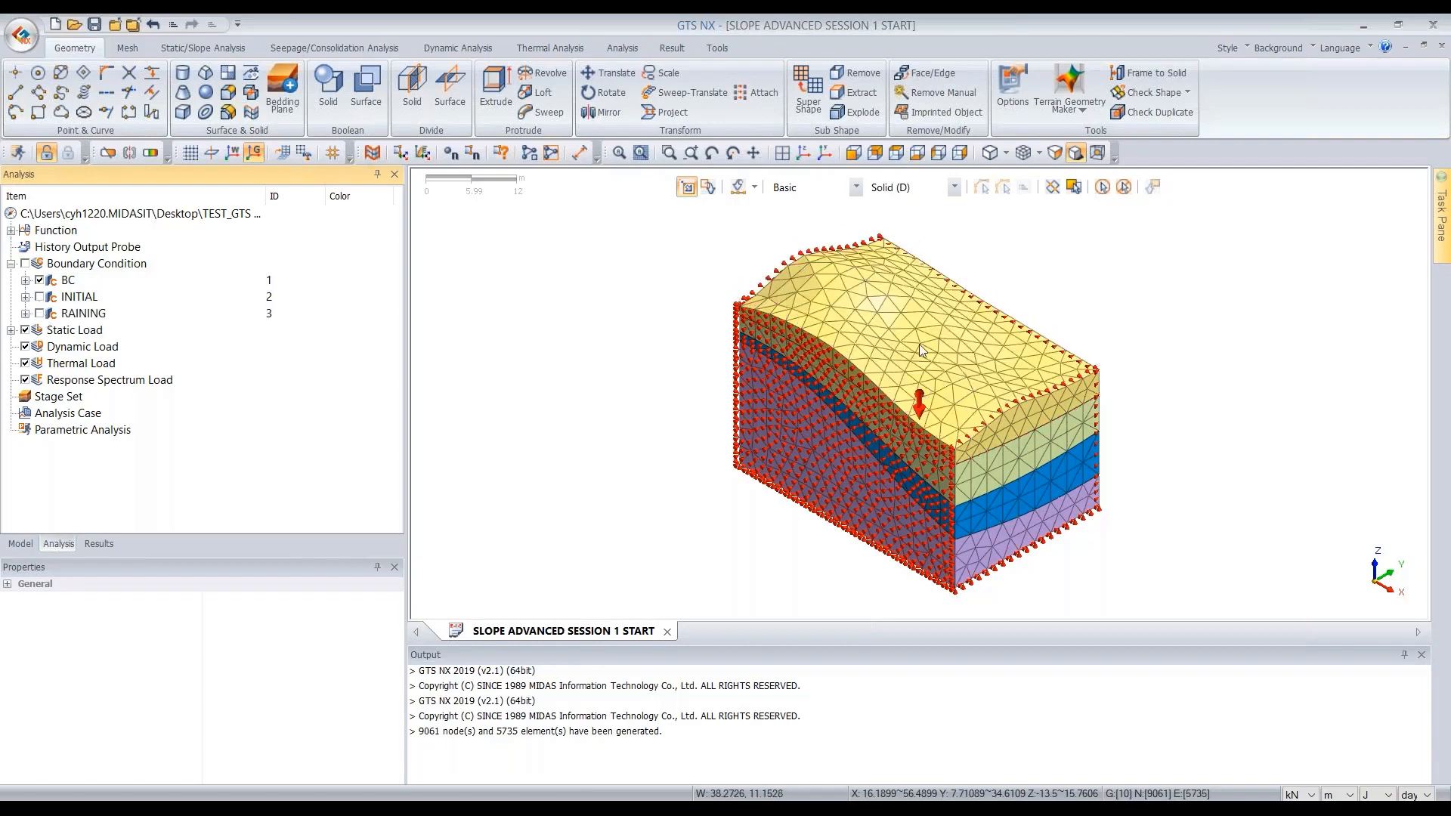
pyautogui.scroll(1, 1076, 458)
pyautogui.scroll(2, 1077, 458)
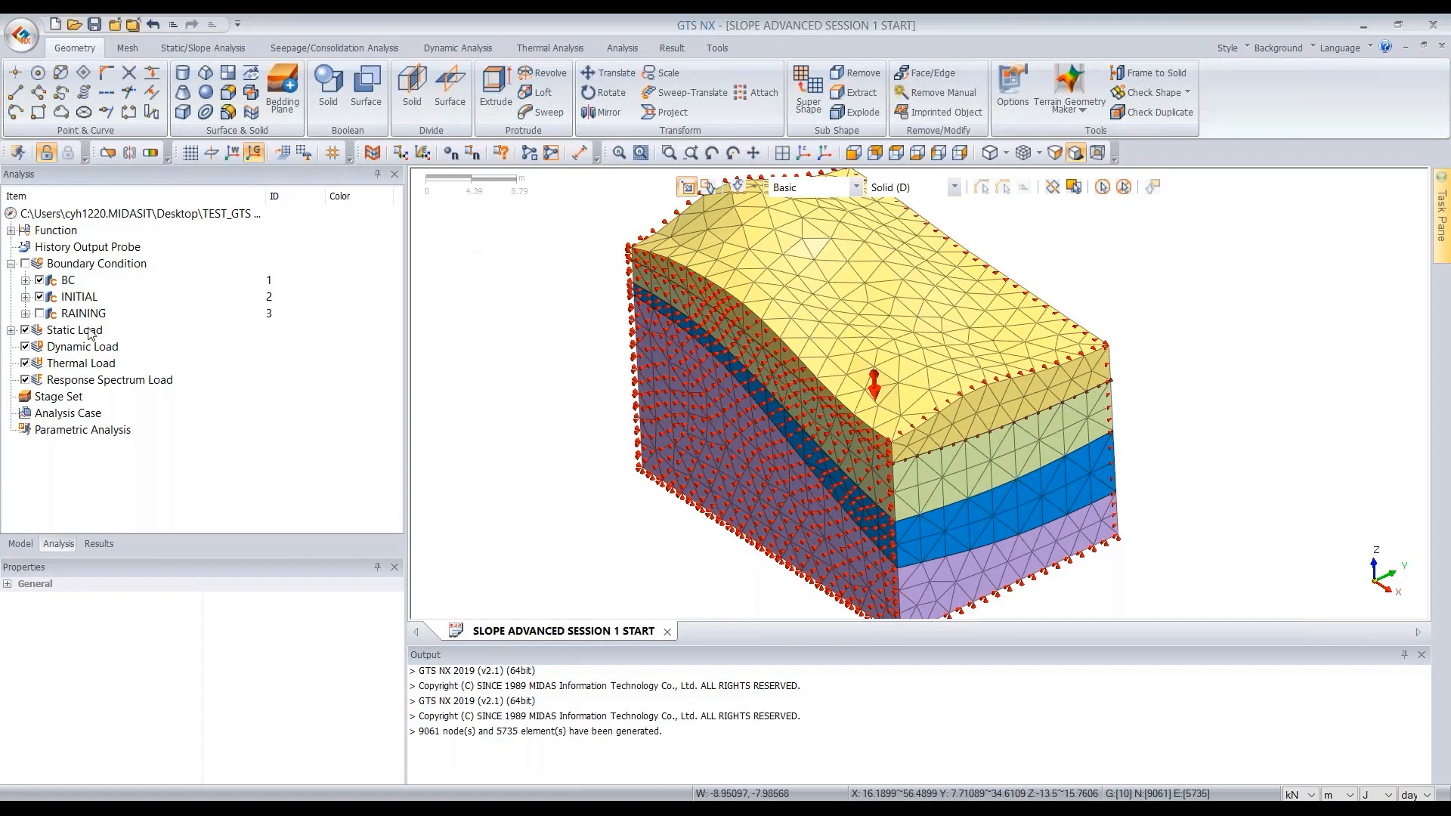
pyautogui.click(40, 313)
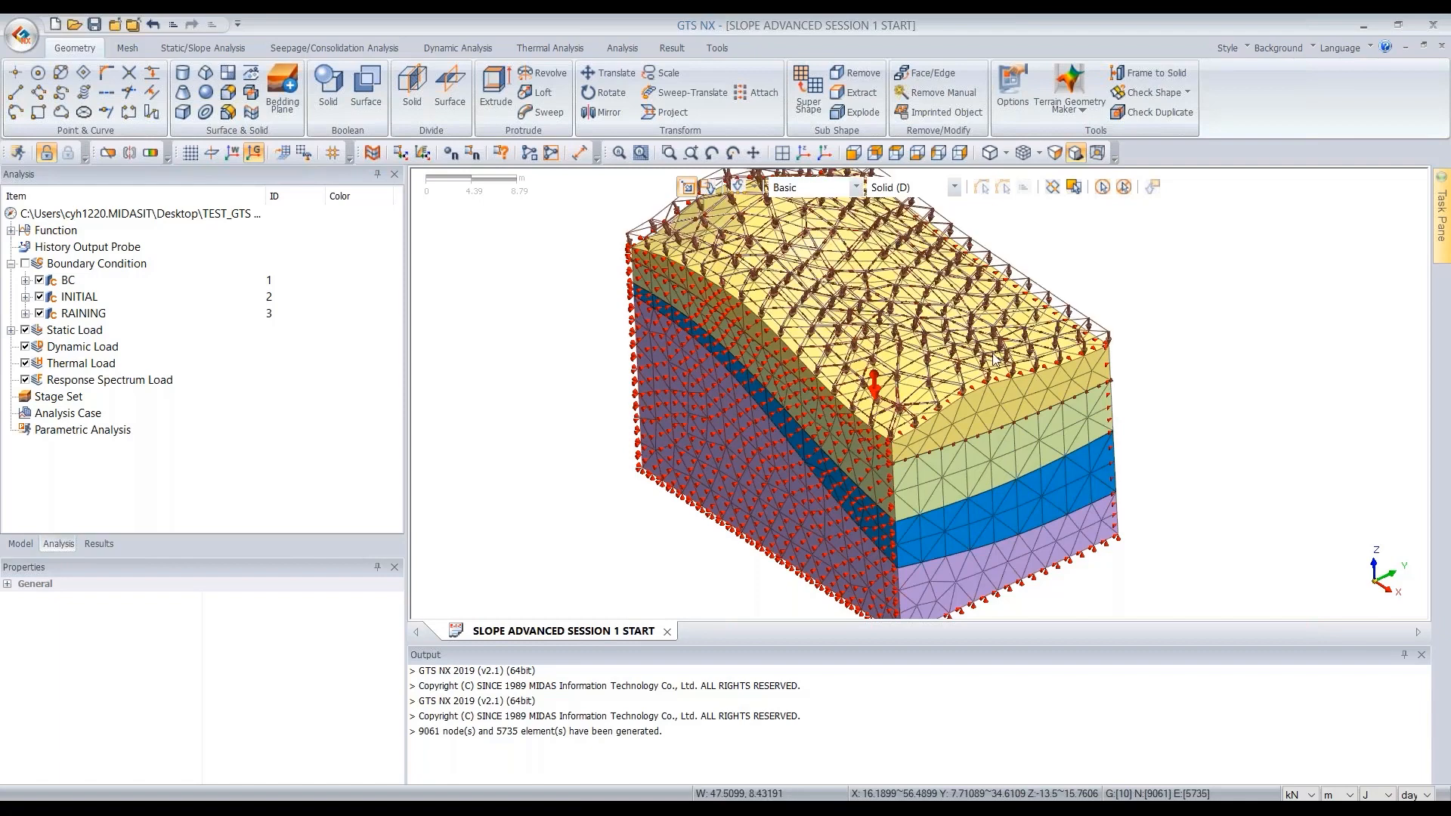
pyautogui.scroll(-2, 866, 291)
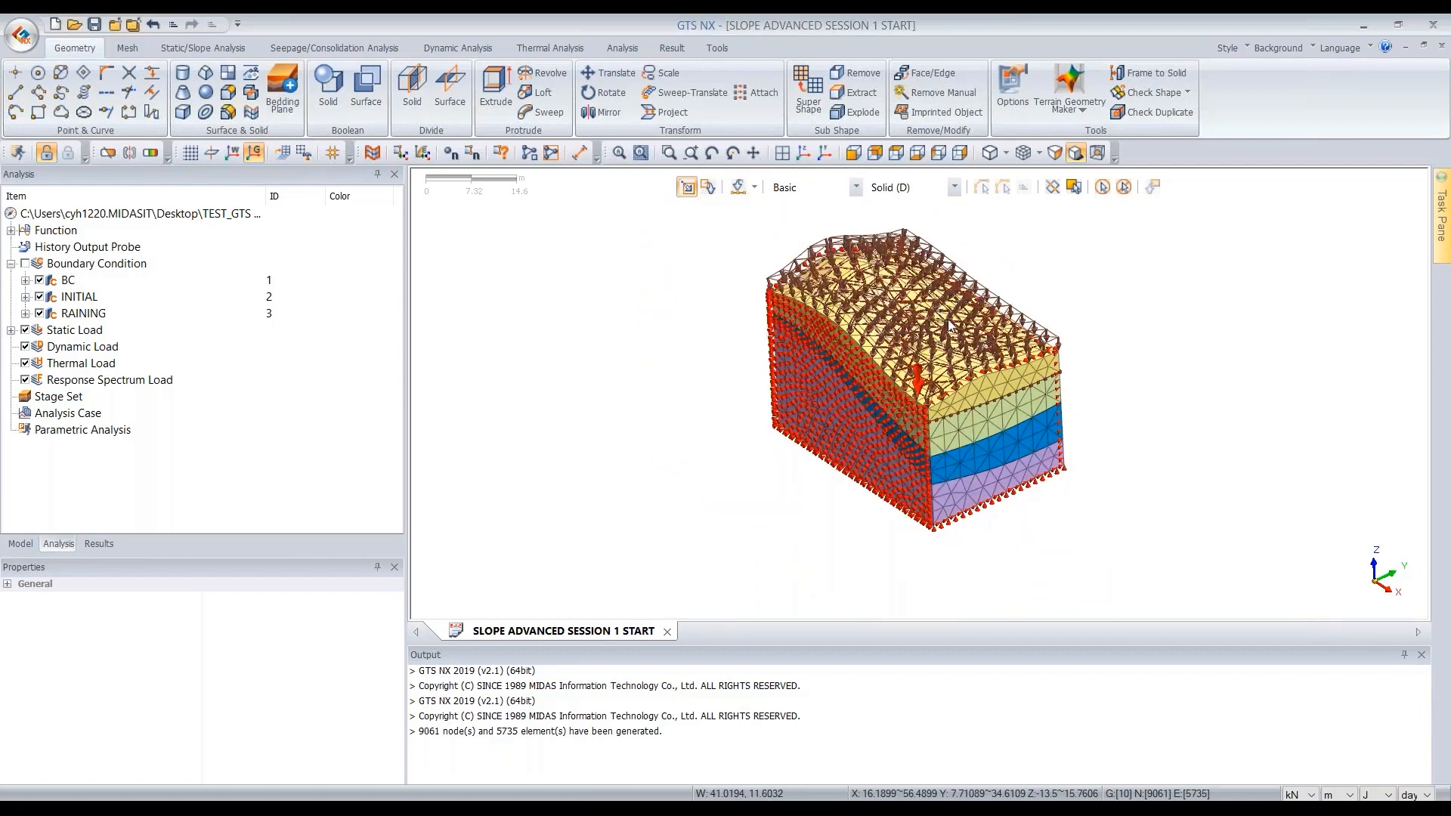
pyautogui.moveTo(1042, 324)
pyautogui.mouseDown(button='middle')
pyautogui.moveTo(1056, 327)
pyautogui.moveTo(1046, 318)
pyautogui.mouseUp(button='middle')
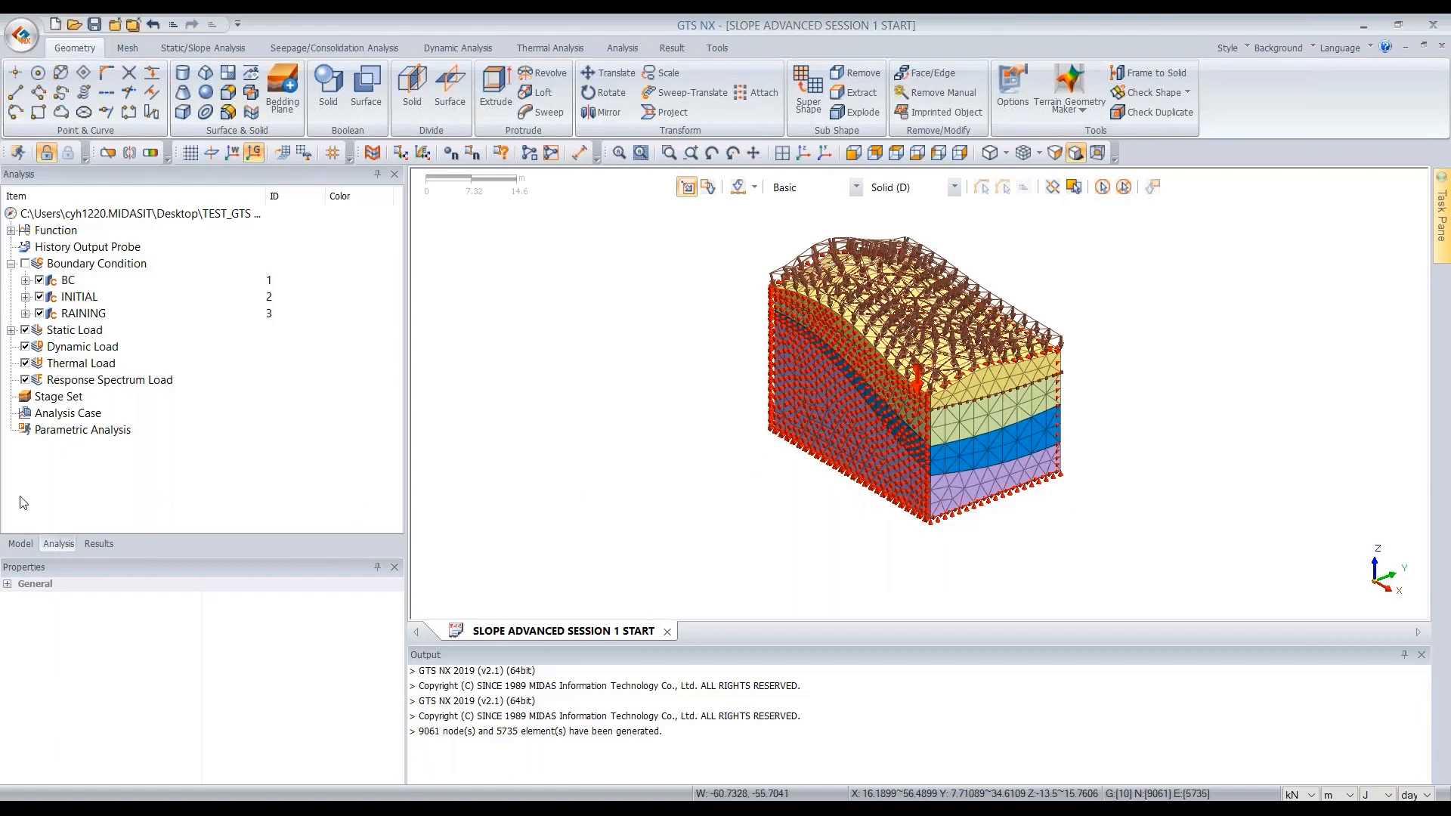
pyautogui.click(79, 400)
pyautogui.click(80, 418)
pyautogui.click(64, 400)
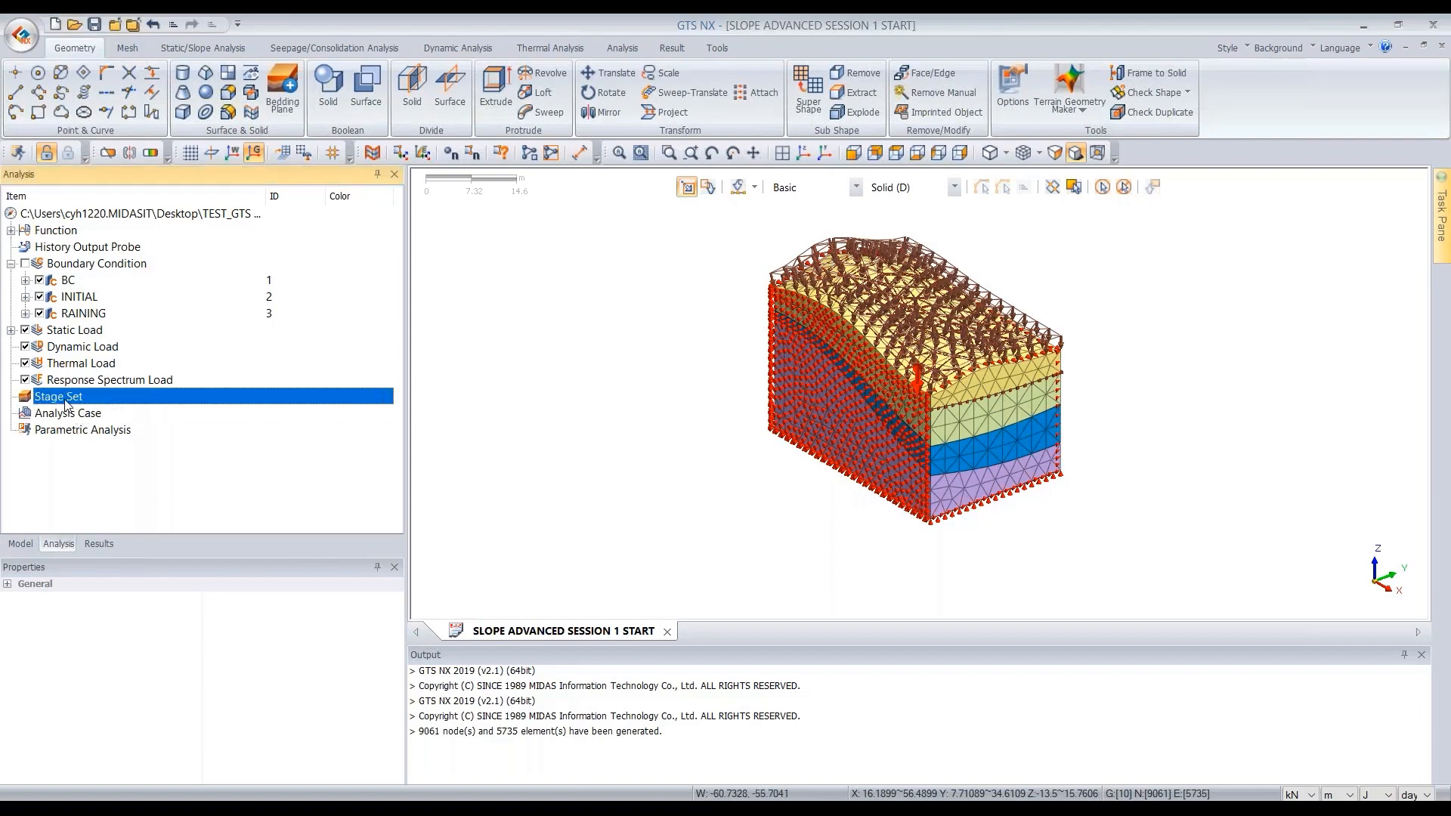
pyautogui.click(85, 412)
pyautogui.moveTo(975, 351); pyautogui.dragTo(928, 370, button='middle')
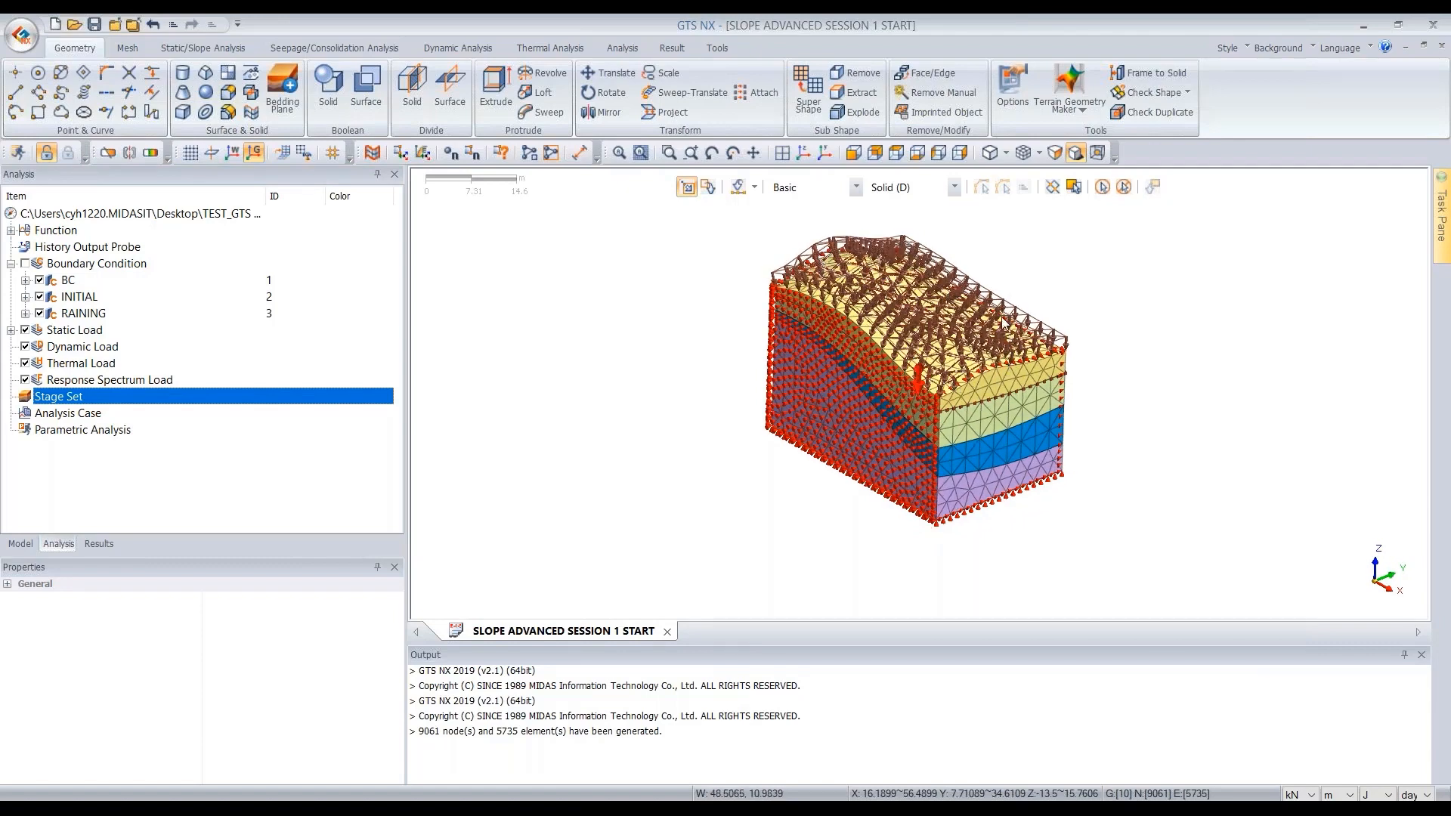
# - Open the FILL material's porous properties and check its Sandstone(Hygiene) unsaturated property selection
pyautogui.click(127, 49)
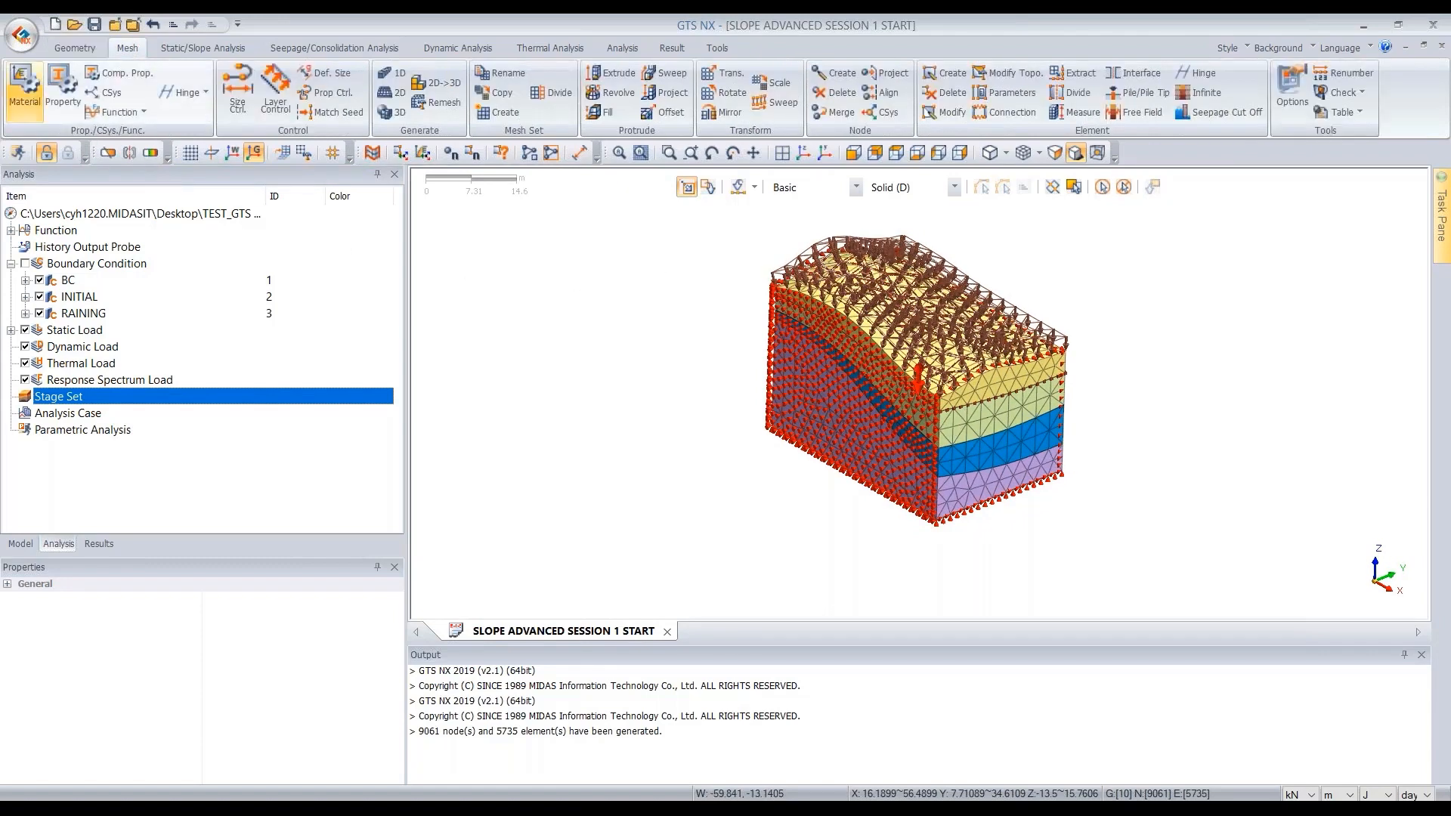
pyautogui.click(25, 85)
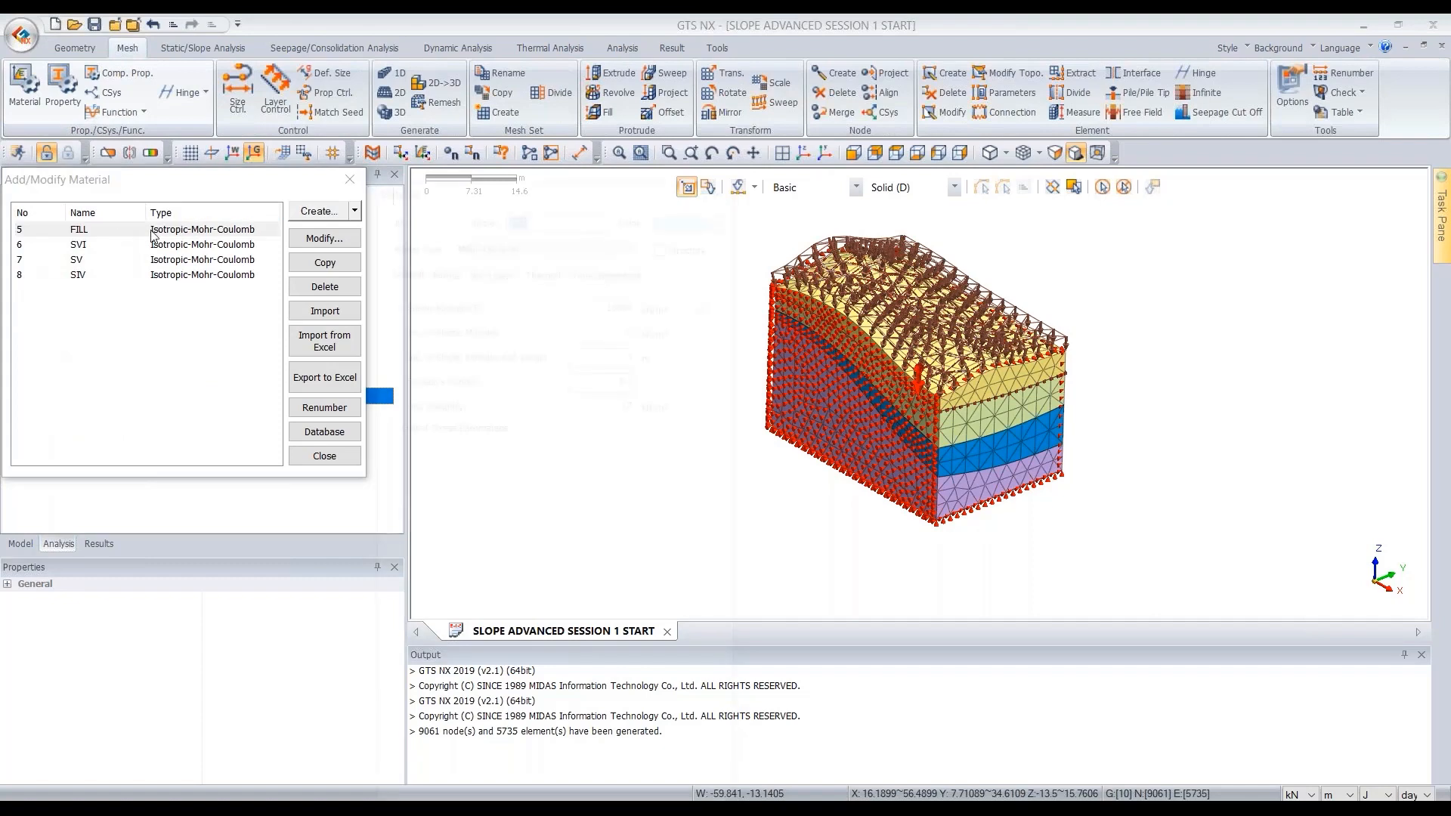
pyautogui.doubleClick(113, 237)
pyautogui.click(458, 189)
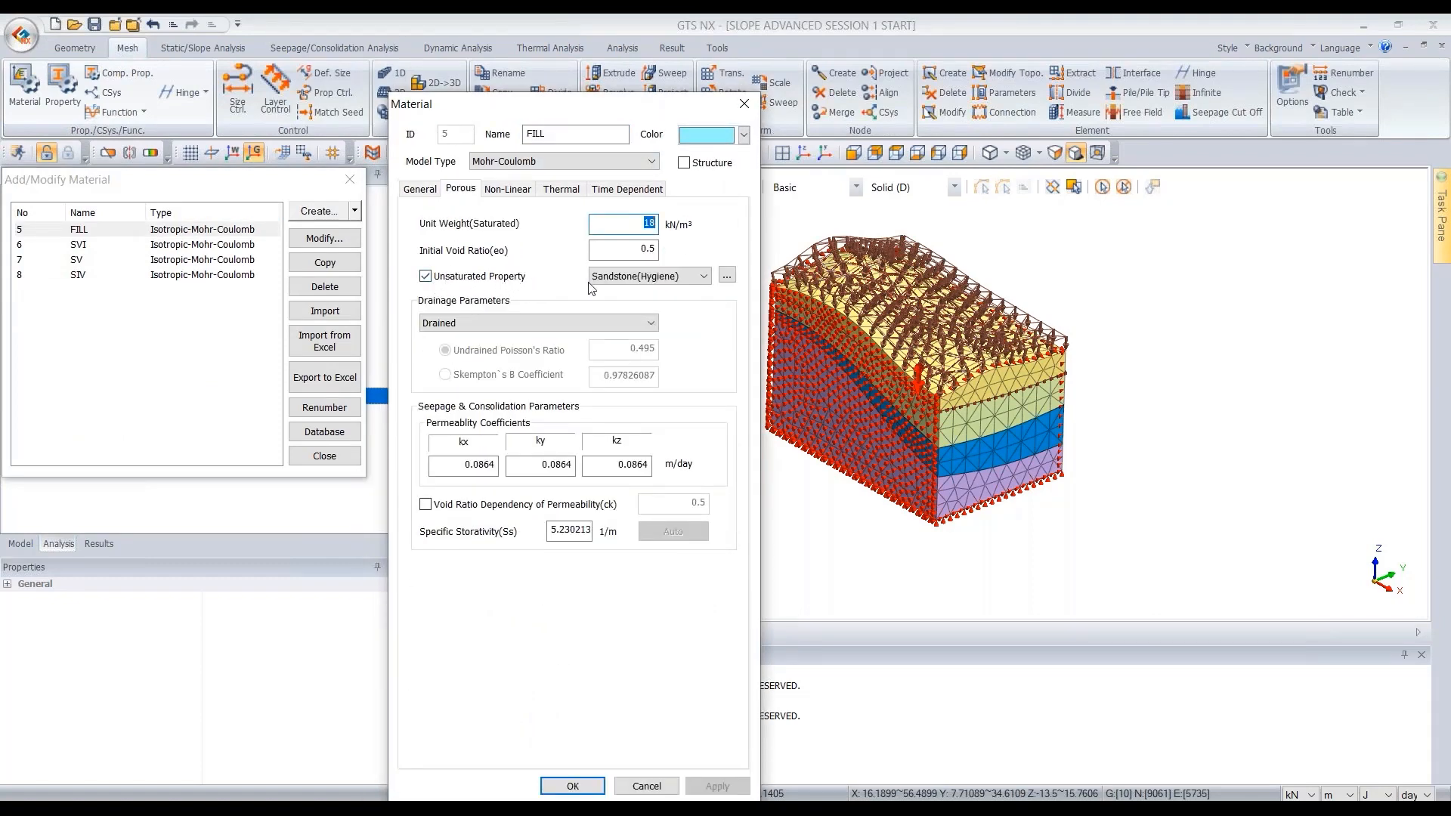
pyautogui.click(703, 276)
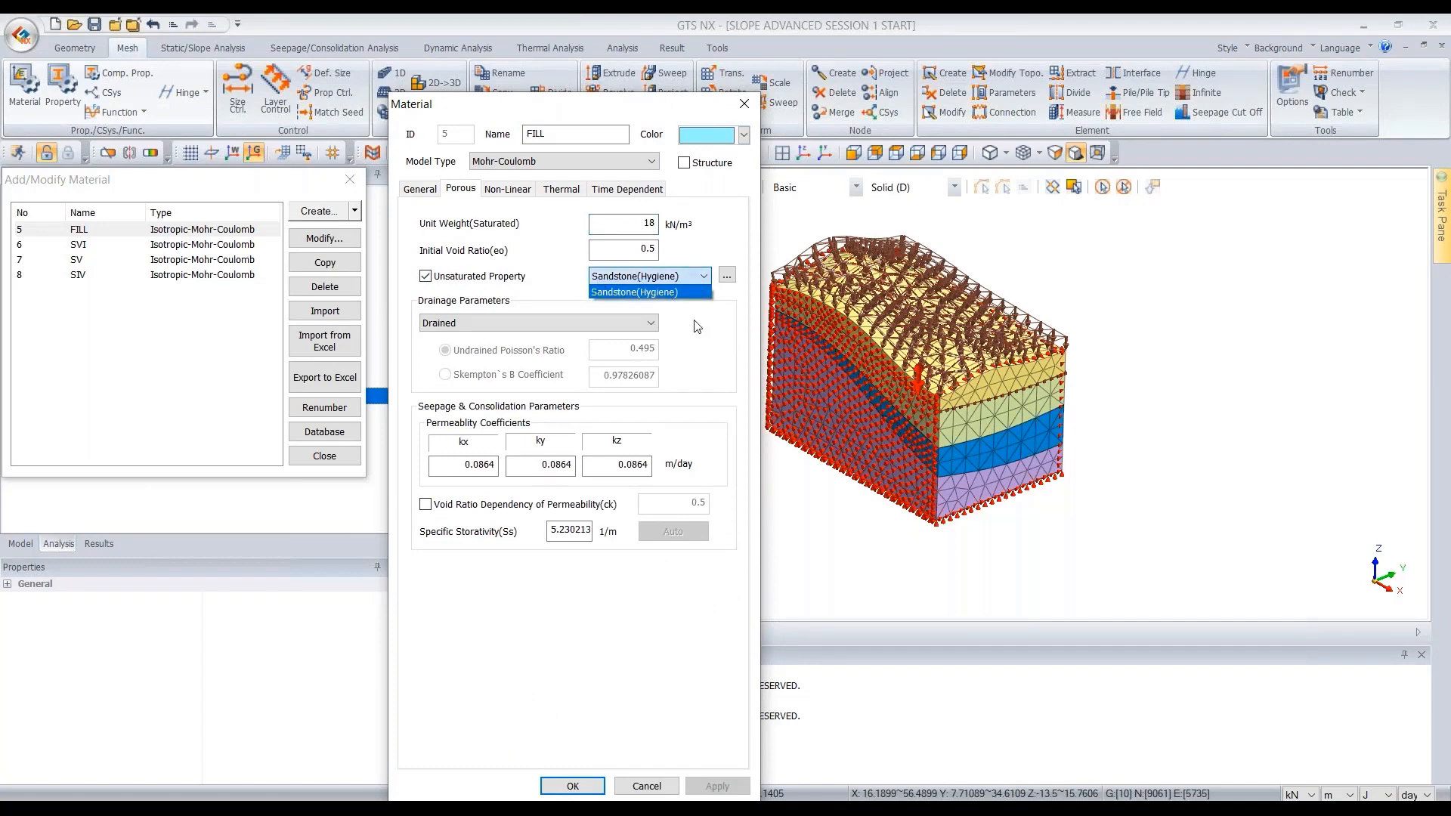
pyautogui.click(630, 293)
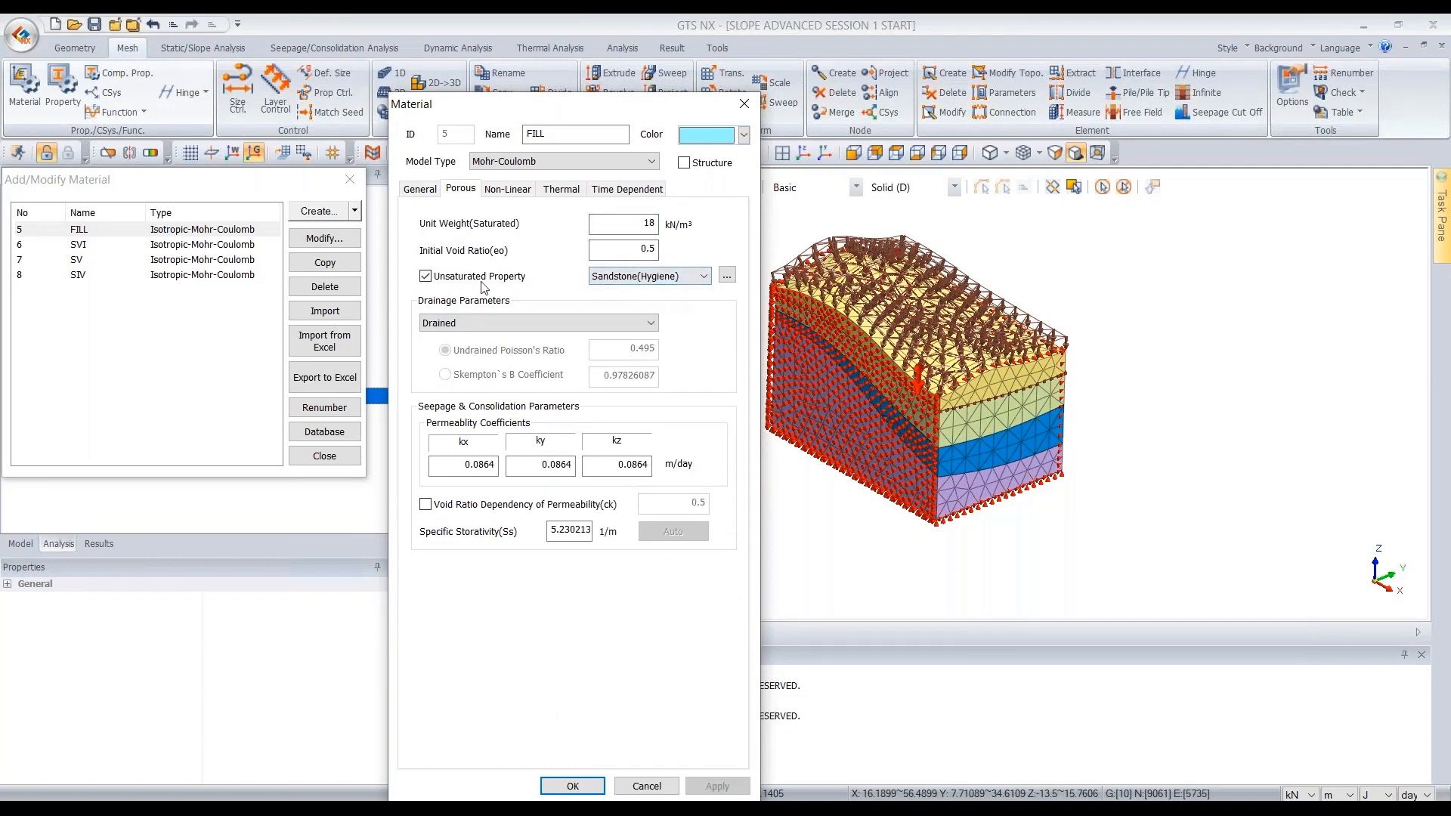
# - Inspect the Sandstone(Hygiene) unsaturated function's permeability and water content data without changing it
pyautogui.click(727, 276)
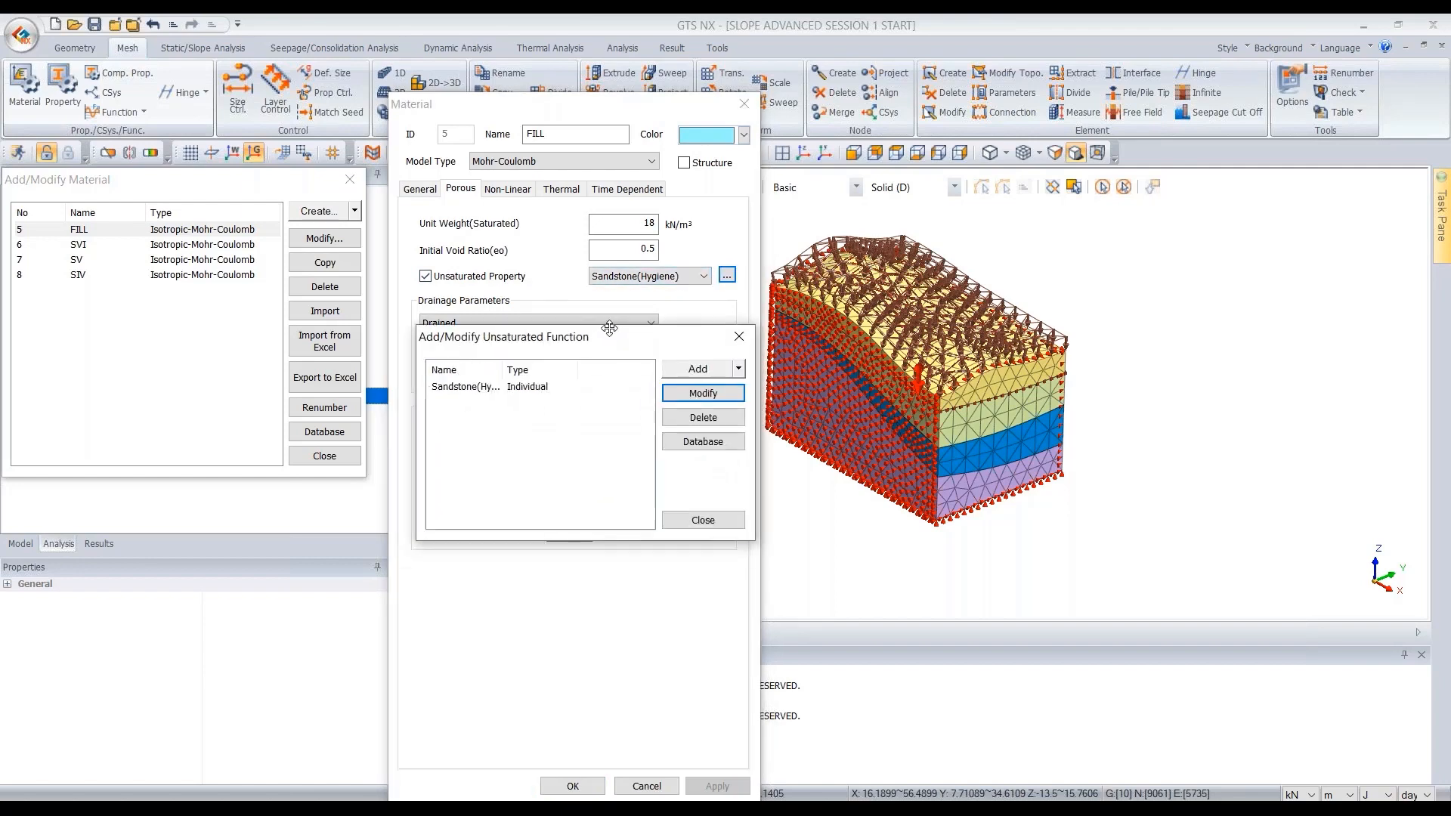
pyautogui.click(552, 366)
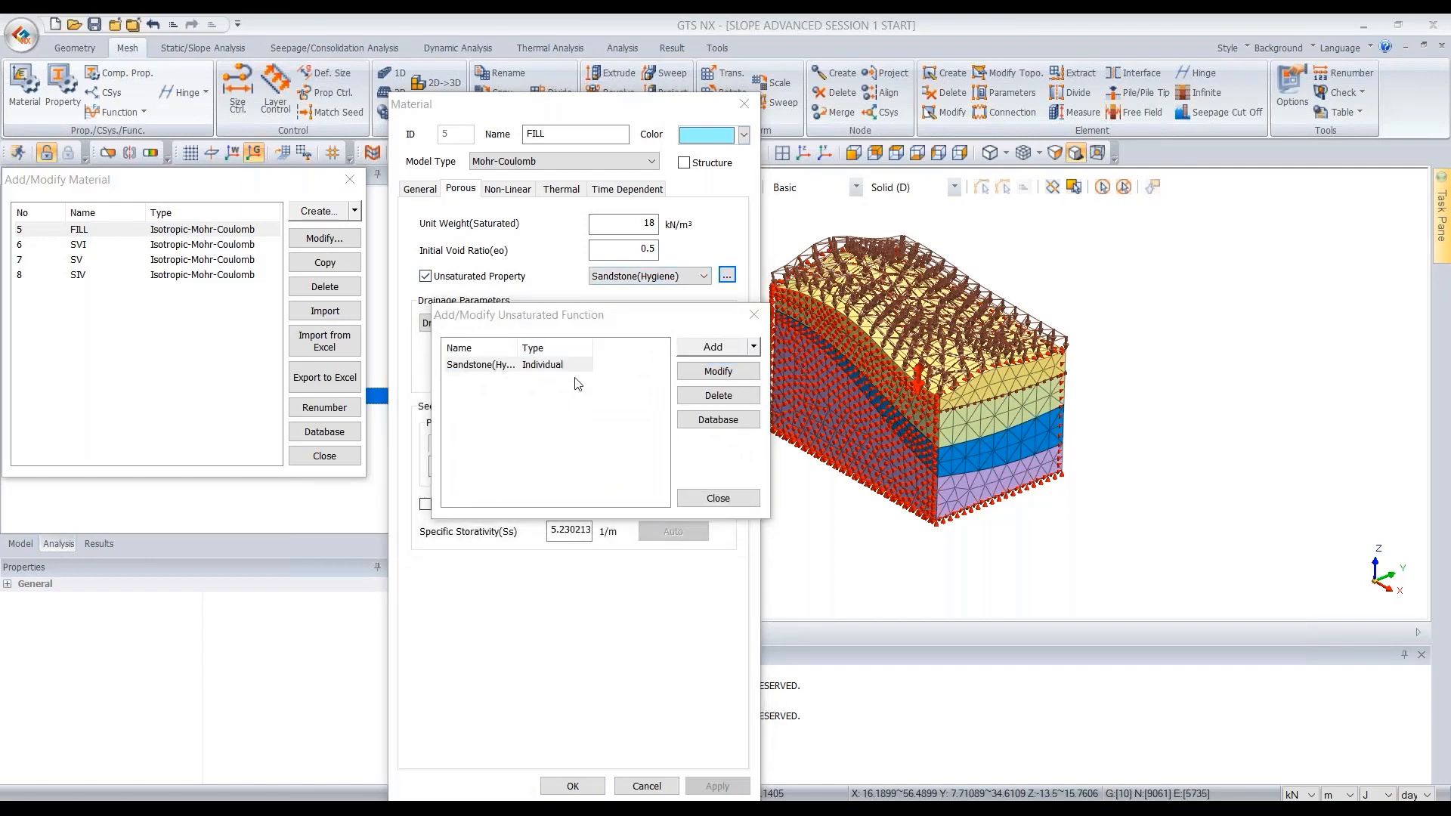
pyautogui.click(718, 371)
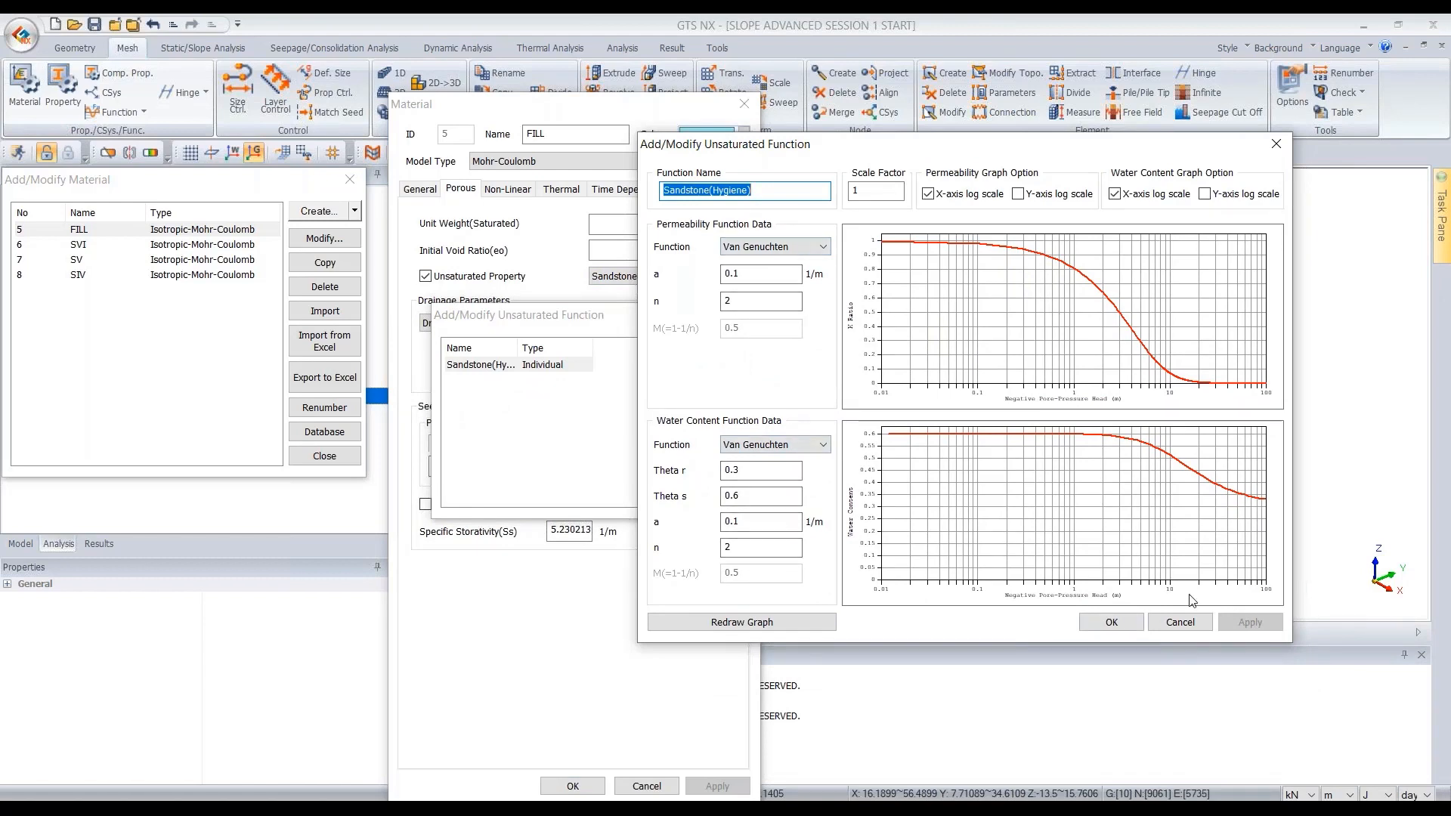
pyautogui.click(1180, 622)
pyautogui.click(718, 498)
pyautogui.click(745, 103)
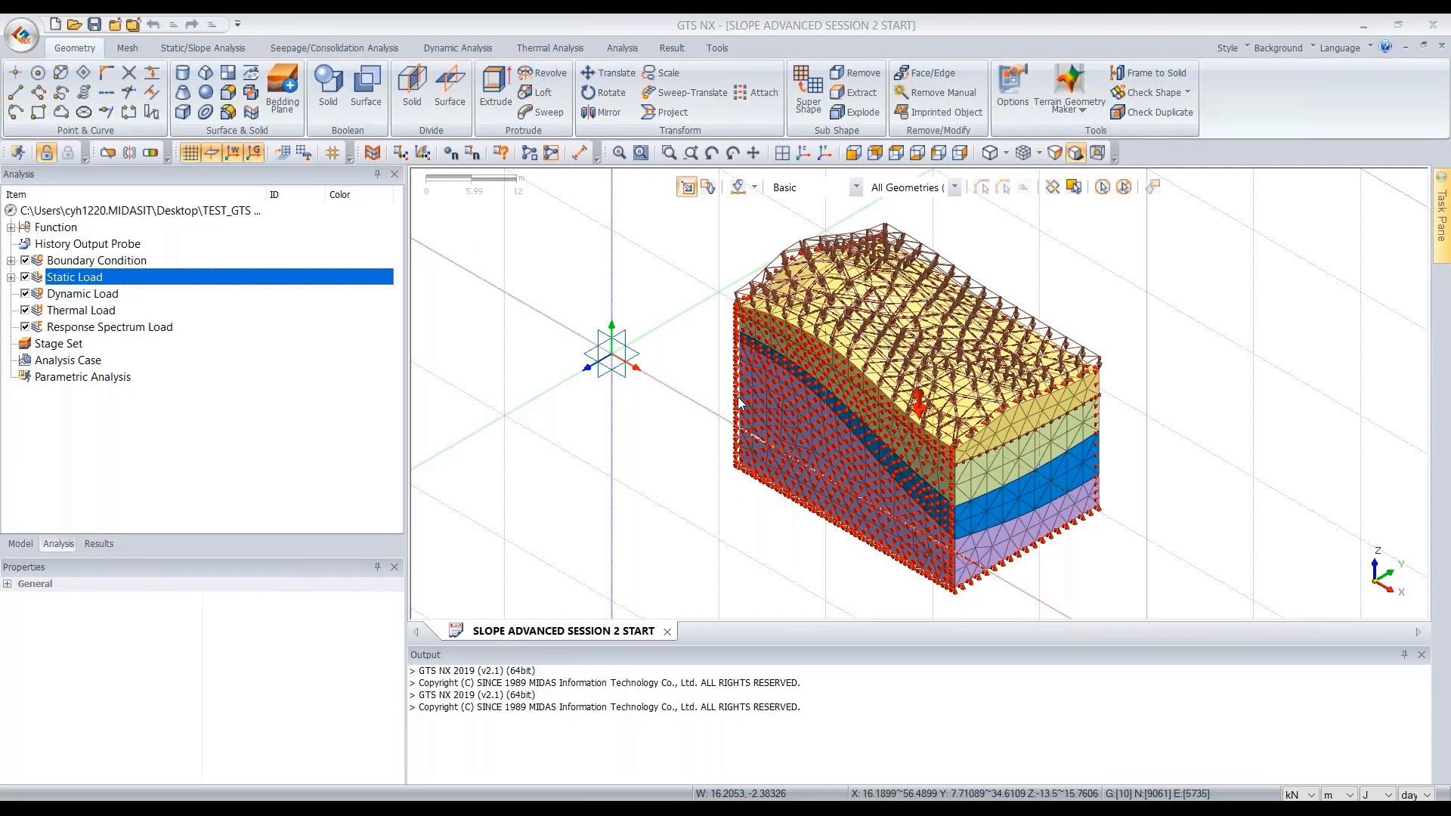
pyautogui.scroll(2, 983, 418)
pyautogui.scroll(-1, 989, 414)
pyautogui.scroll(-1, 914, 325)
pyautogui.scroll(1, 982, 356)
pyautogui.scroll(1, 1109, 399)
pyautogui.scroll(-1, 977, 322)
pyautogui.scroll(-1, 968, 321)
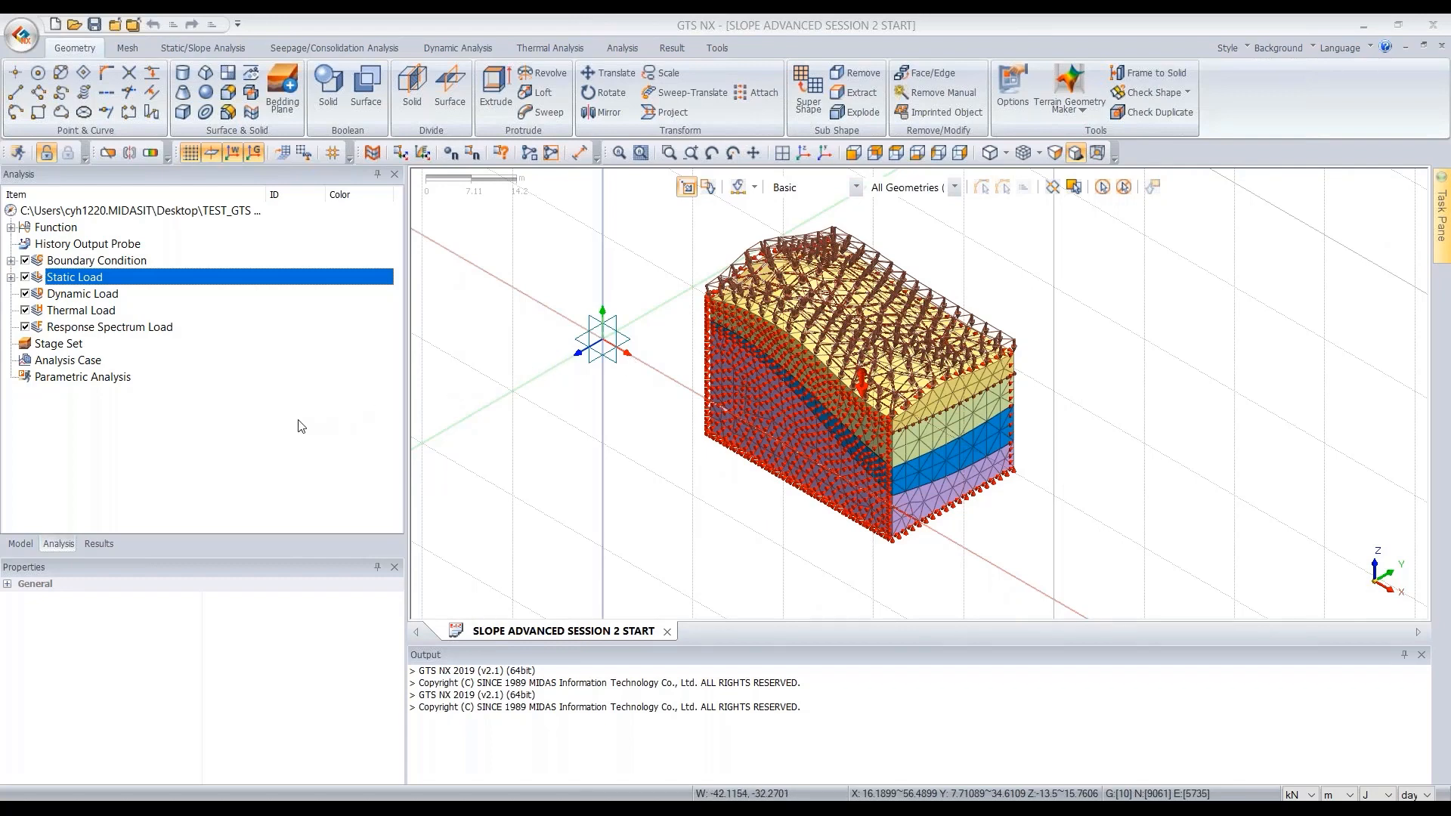
pyautogui.scroll(1, 946, 329)
pyautogui.scroll(1, 947, 330)
pyautogui.scroll(-1, 903, 330)
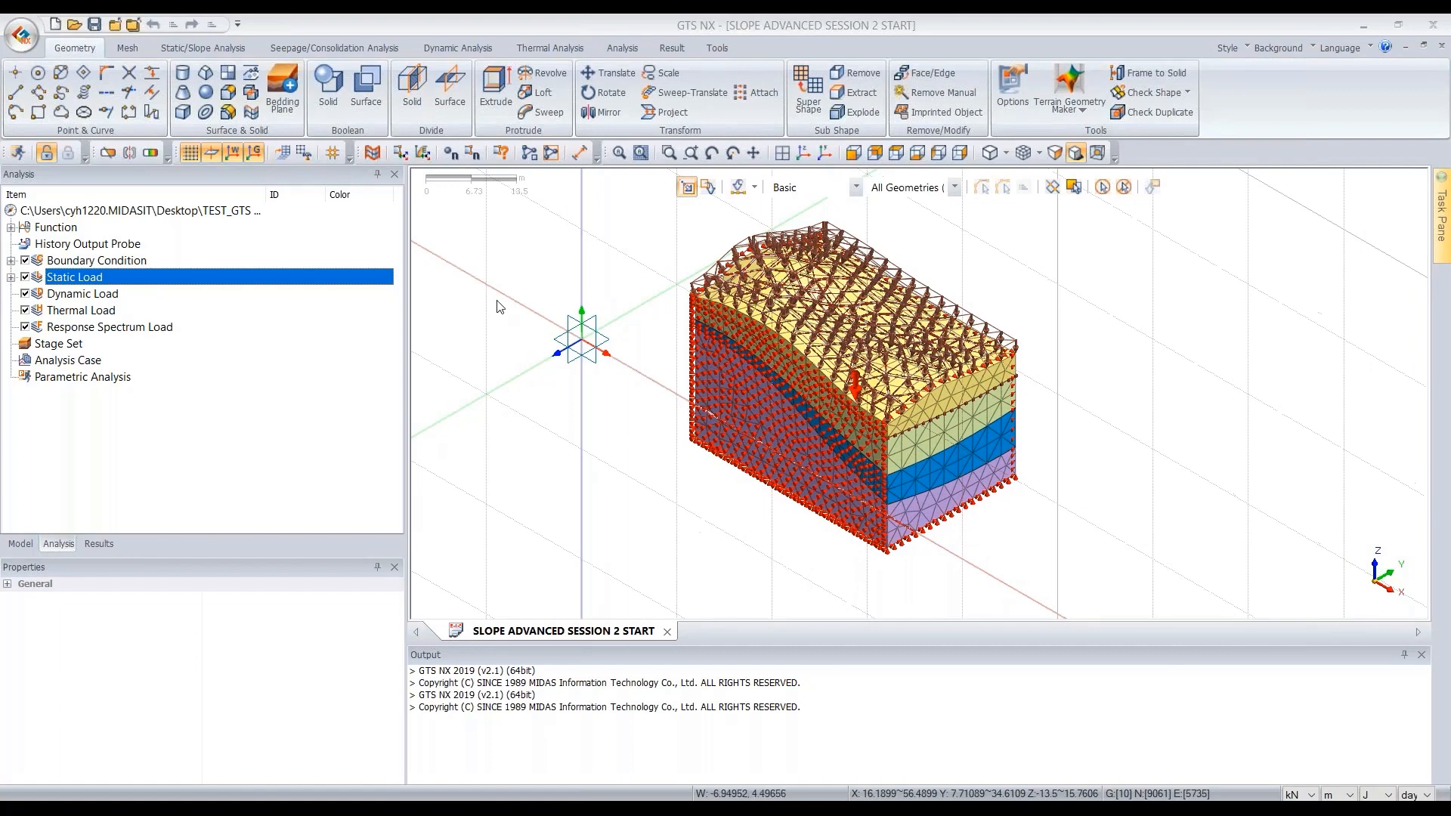
# - Hide the boundary conditions and static loads from the model view
pyautogui.click(20, 544)
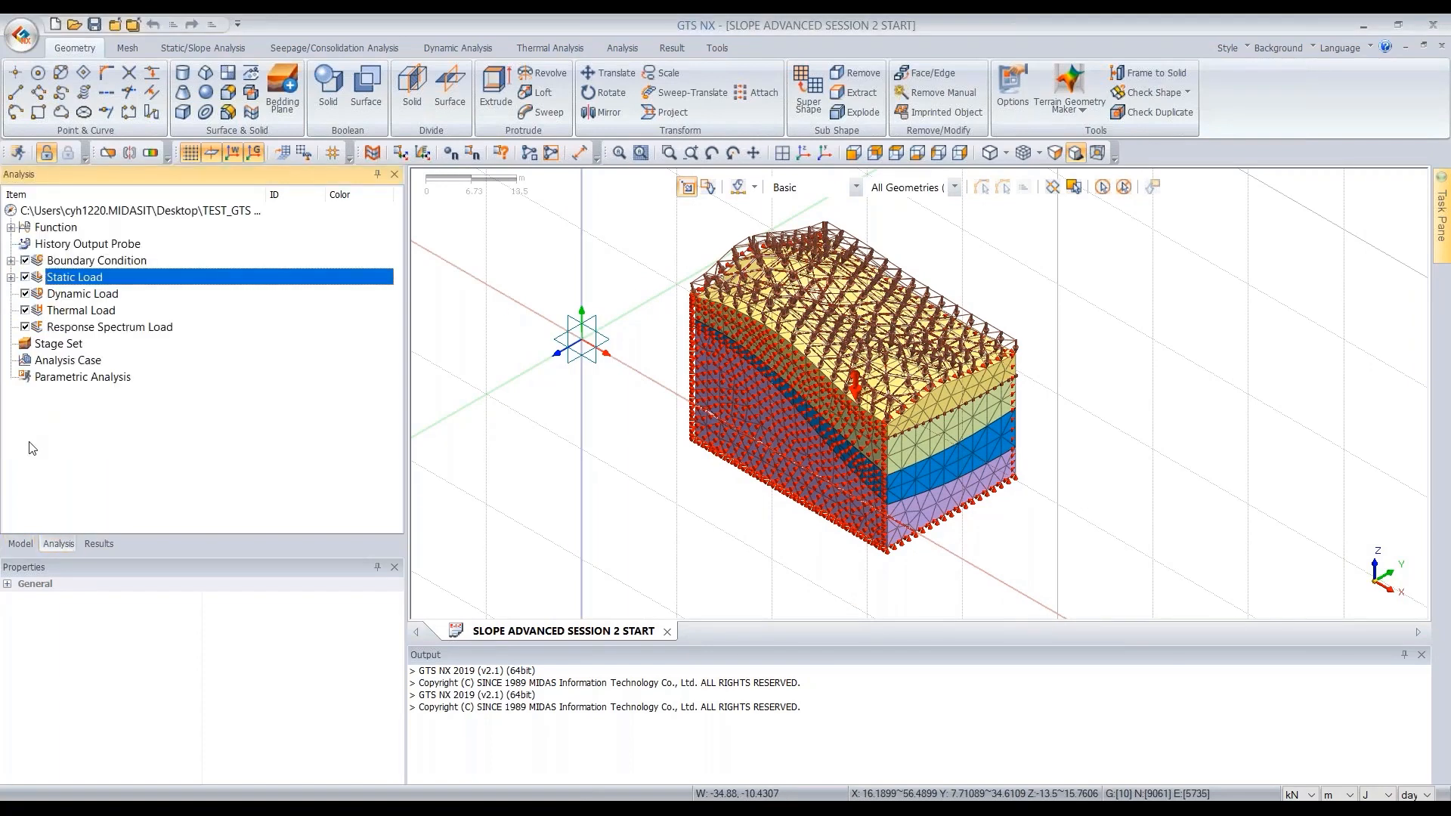
pyautogui.click(25, 277)
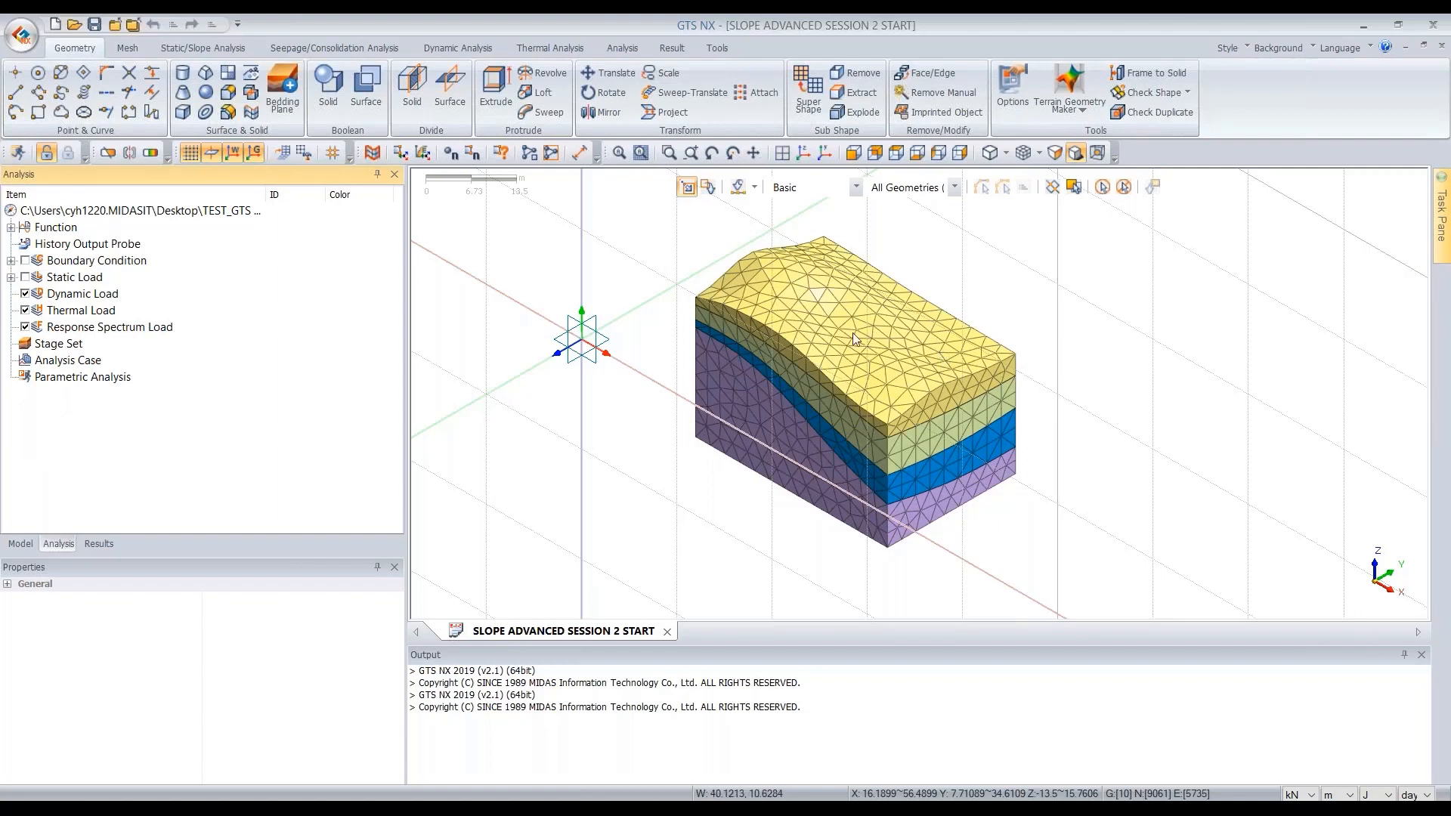
pyautogui.scroll(2, 889, 393)
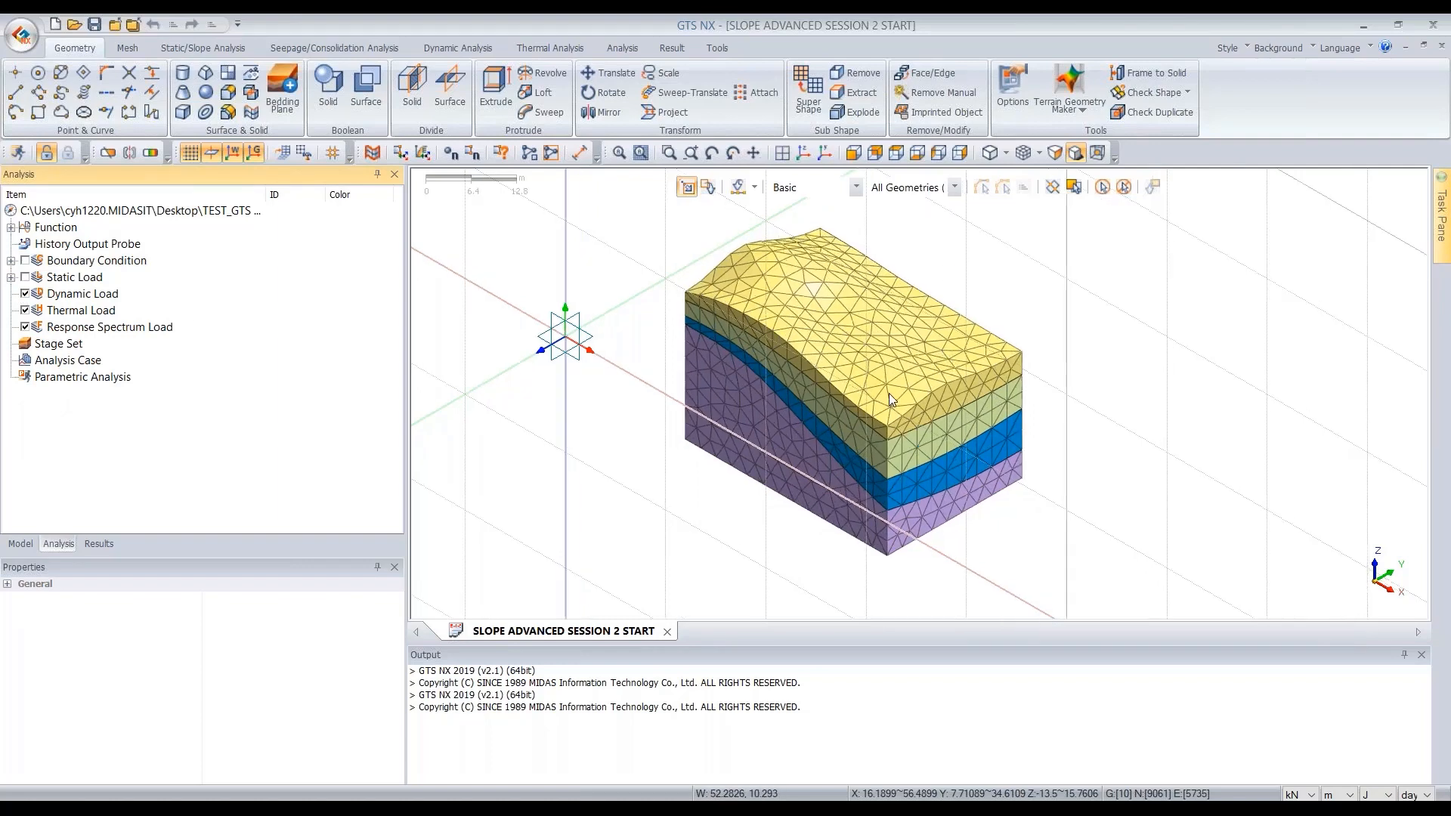
pyautogui.scroll(-2, 877, 398)
pyautogui.scroll(1, 899, 286)
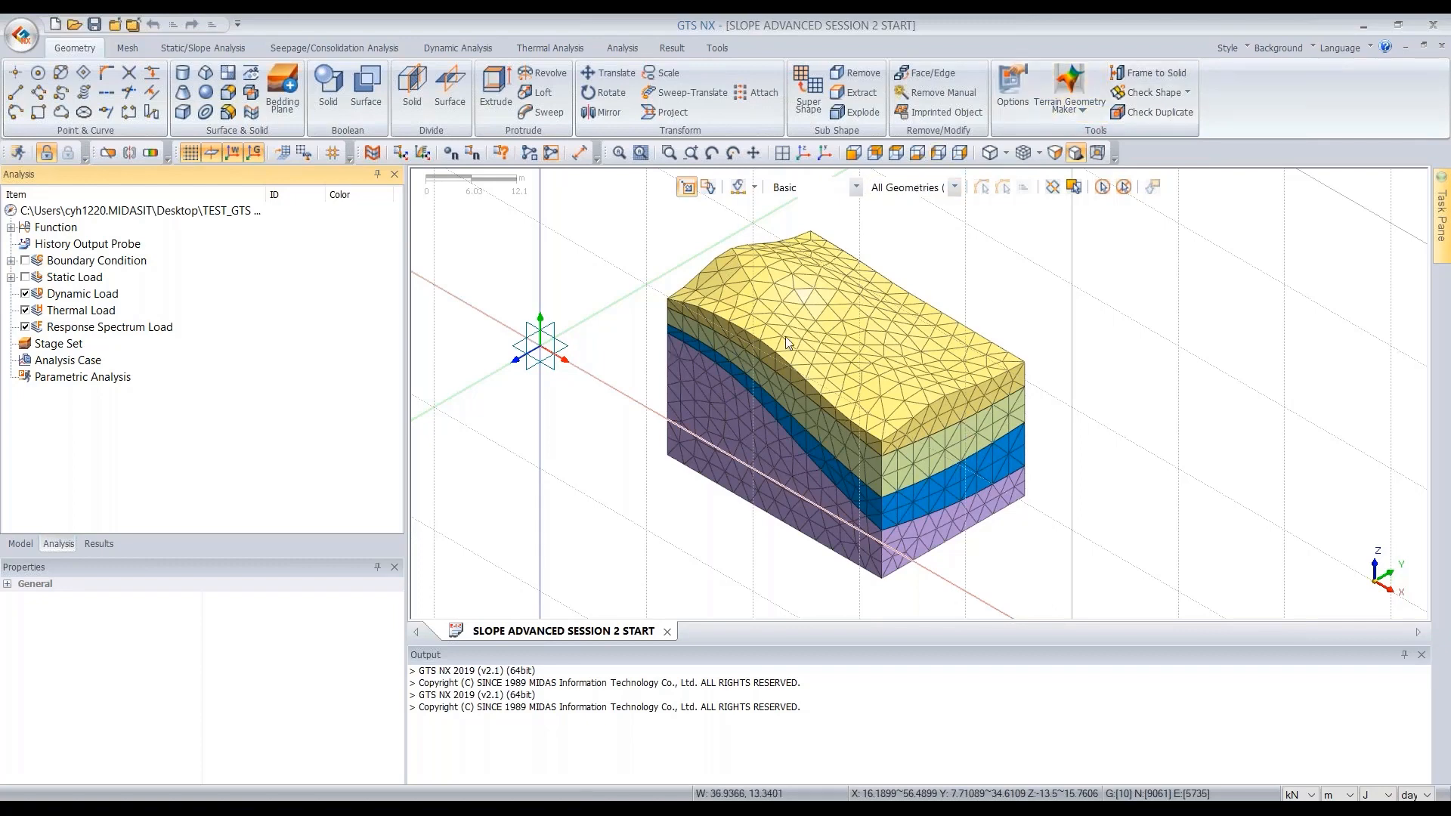
pyautogui.click(278, 102)
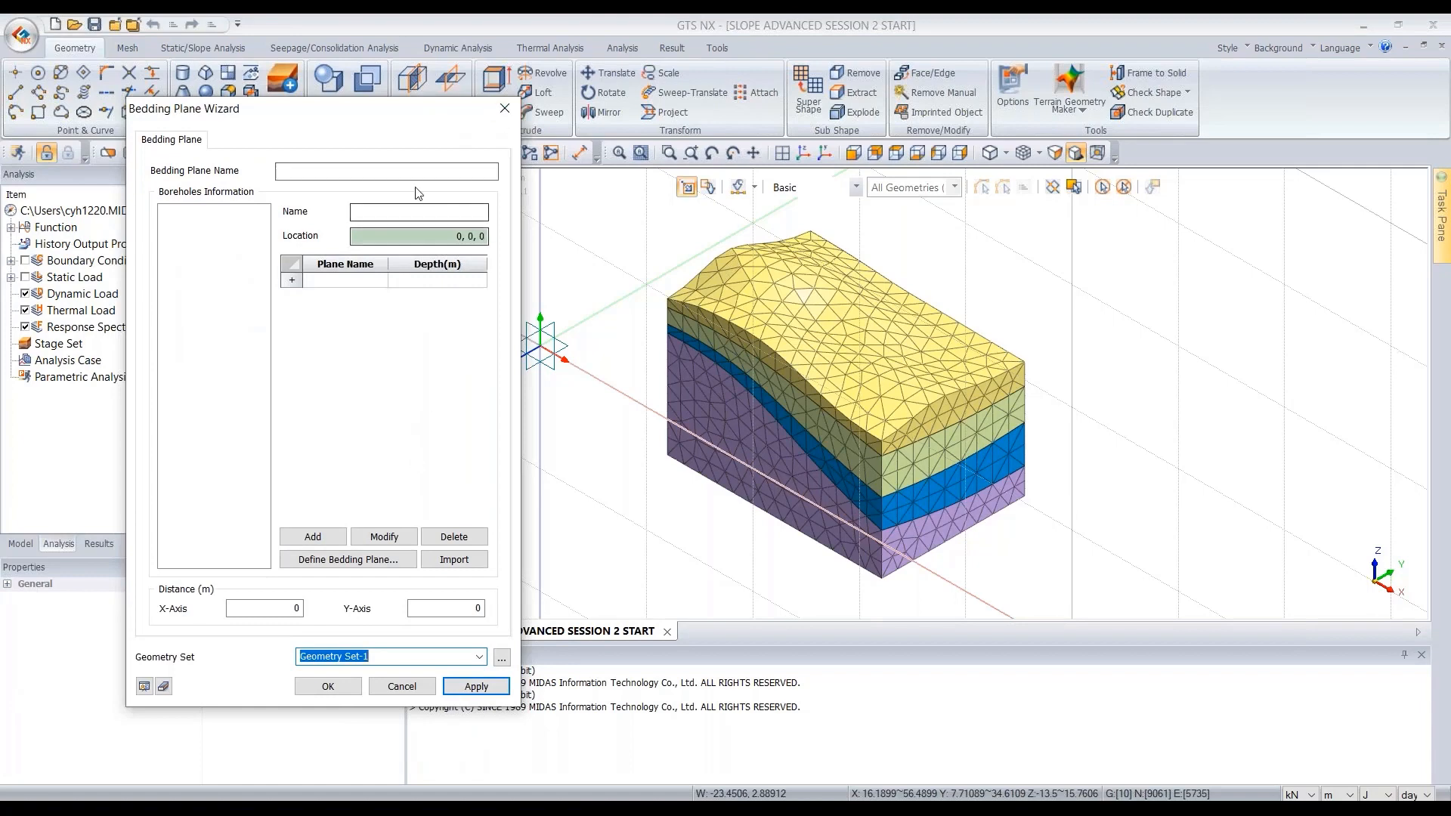
pyautogui.moveTo(437, 107); pyautogui.dragTo(472, 85)
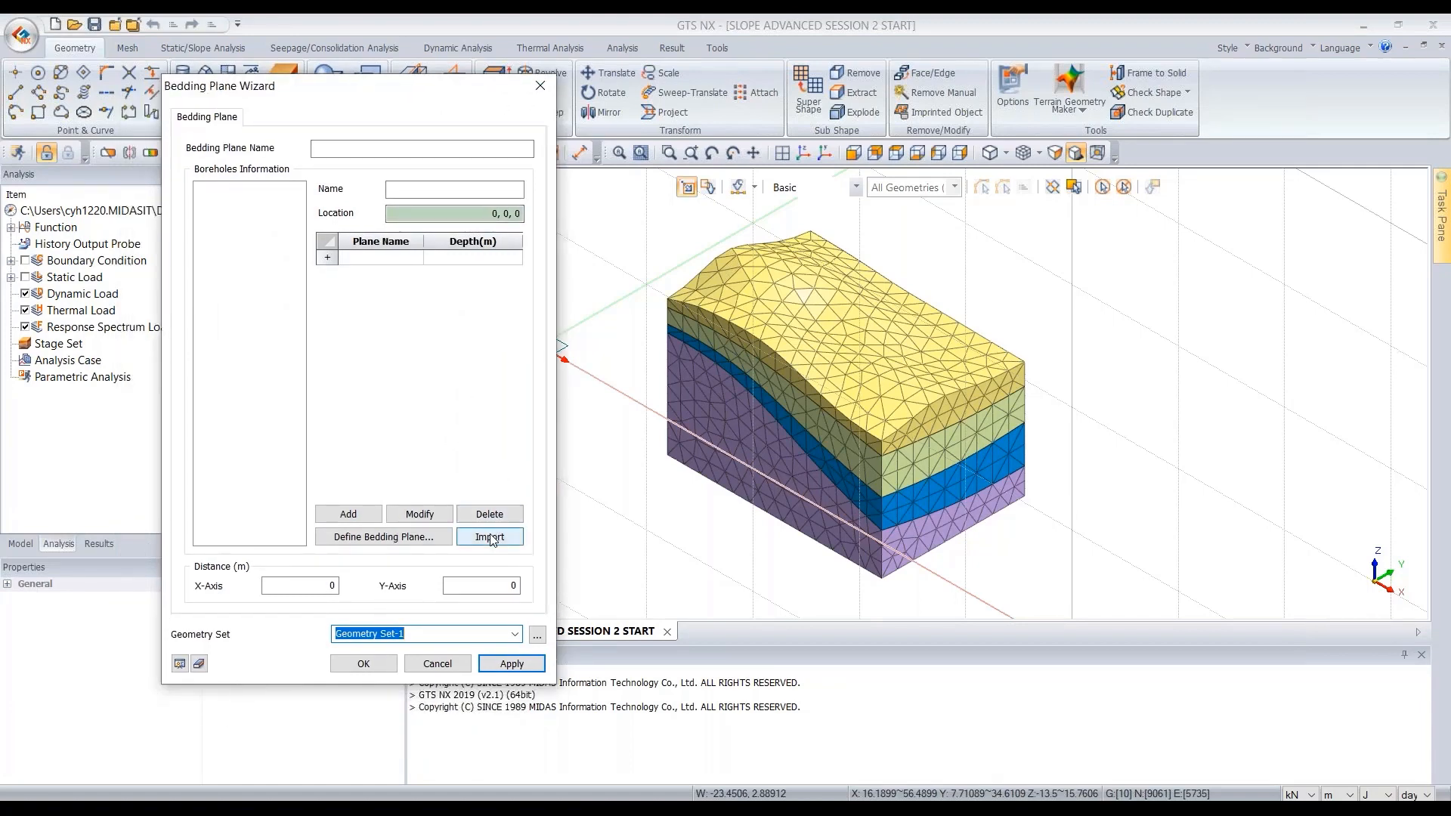
pyautogui.moveTo(493, 92); pyautogui.dragTo(501, 92)
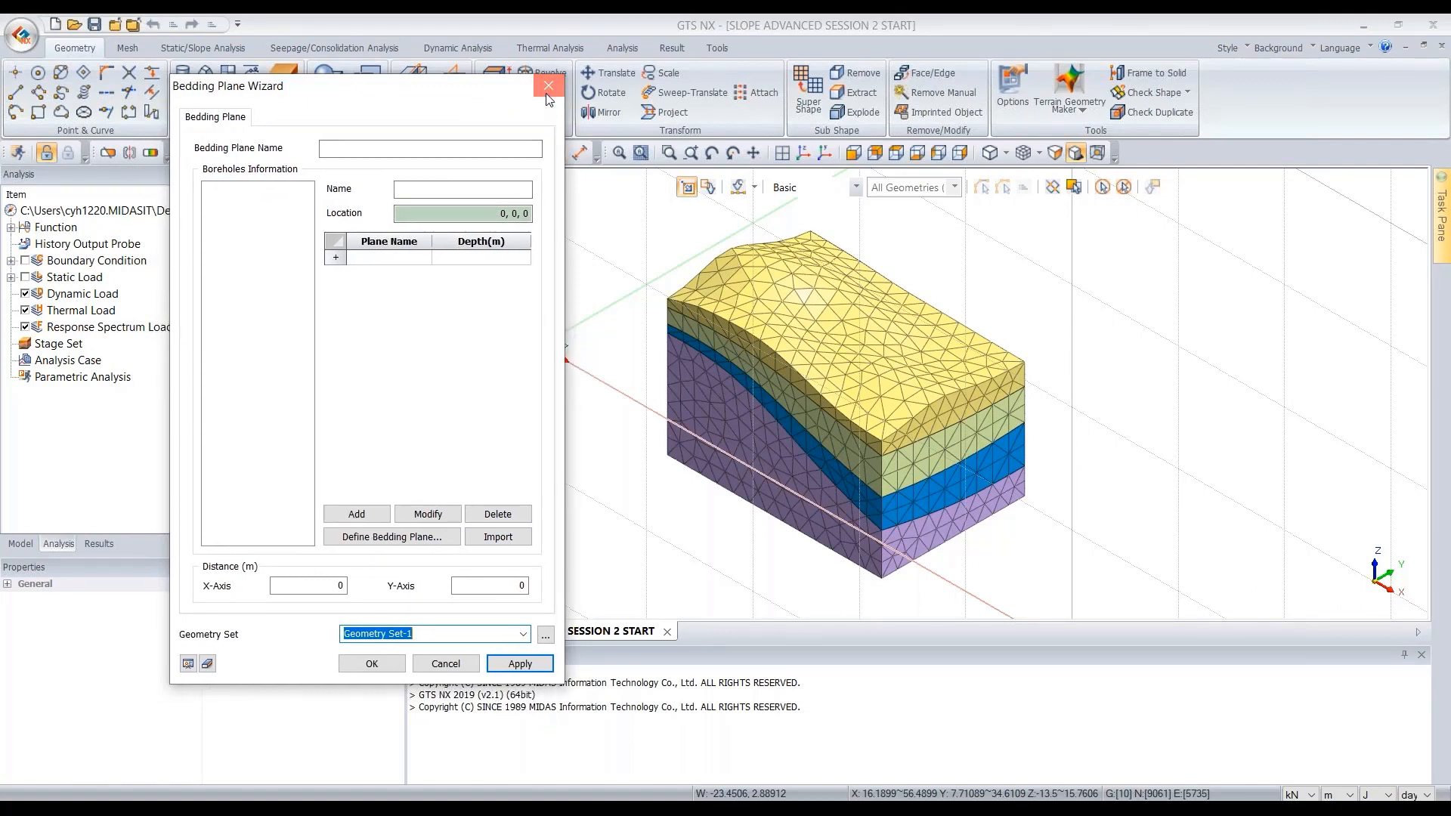
pyautogui.click(547, 90)
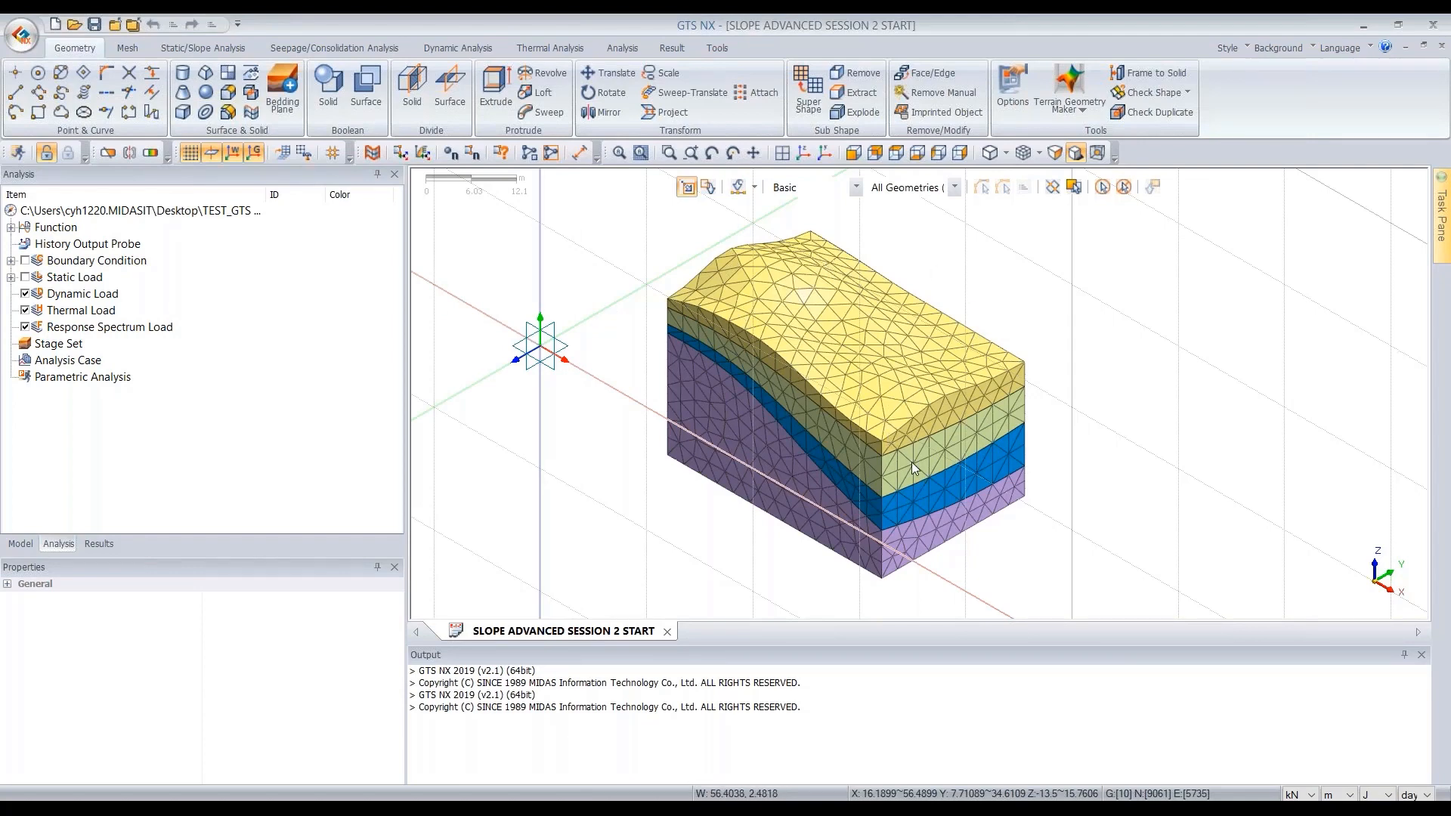
# - Expand the mesh sets in the model tree to view the meshed layers
pyautogui.click(18, 544)
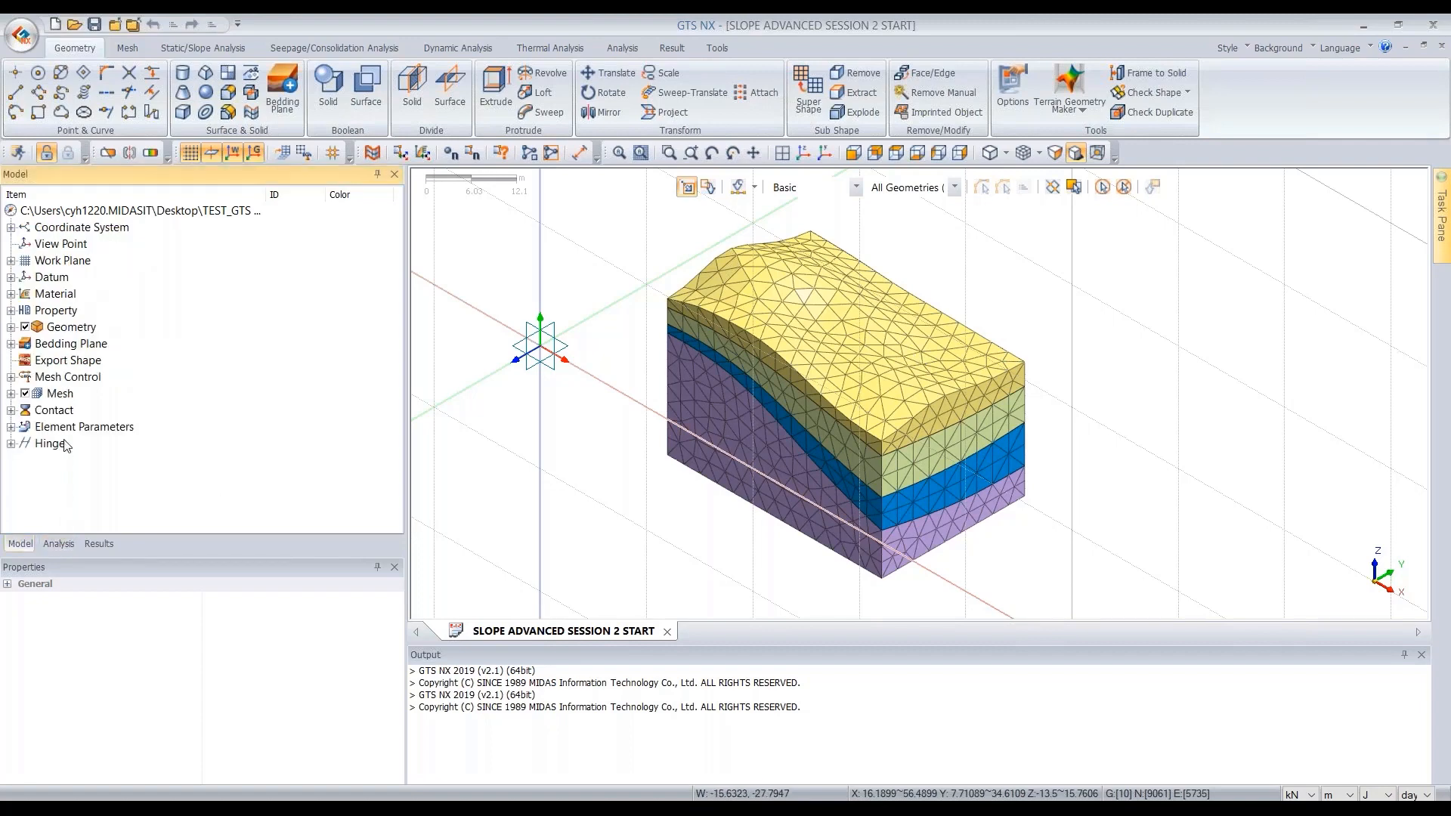
pyautogui.click(58, 394)
pyautogui.doubleClick(58, 395)
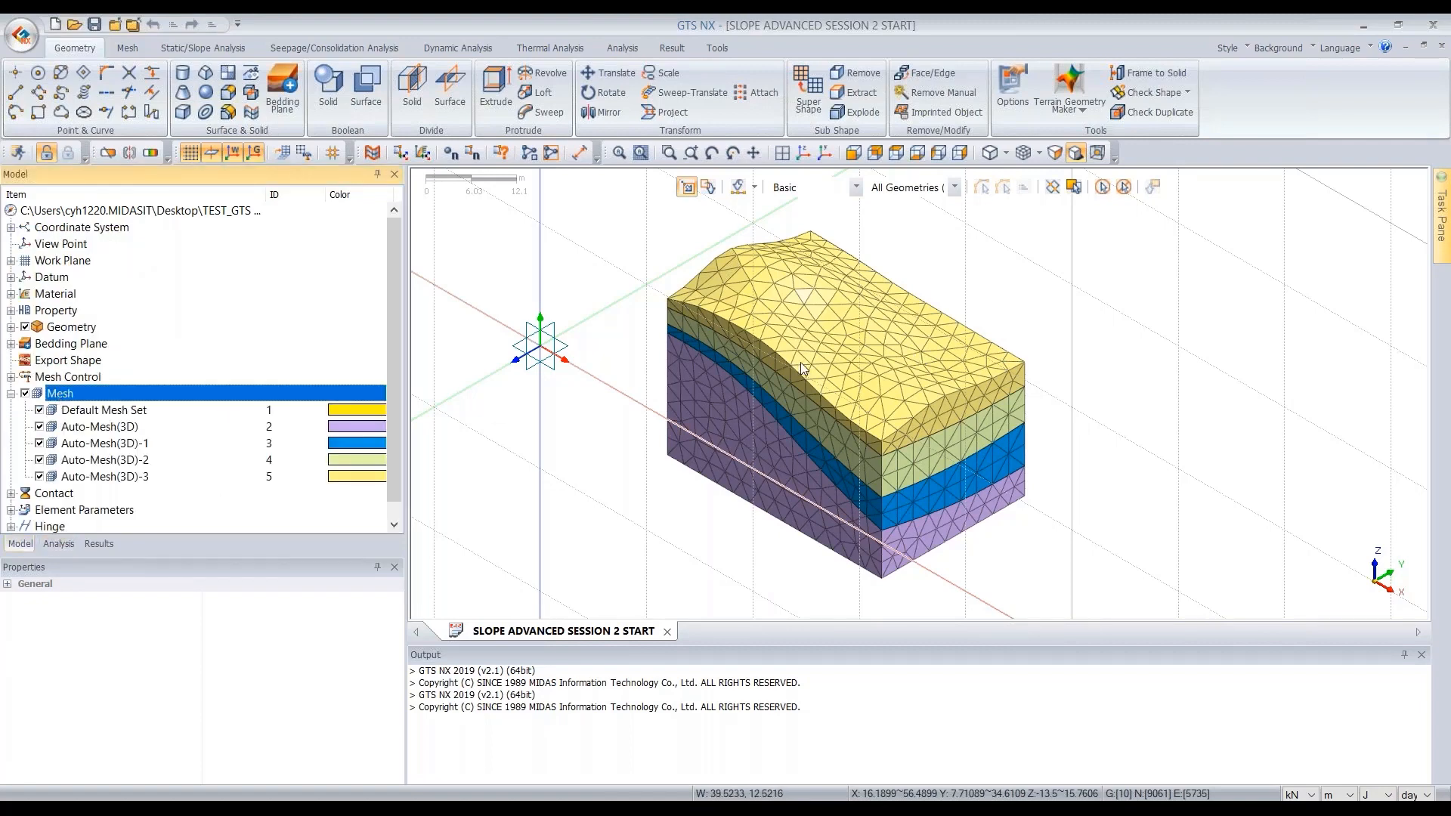
pyautogui.scroll(-1, 801, 361)
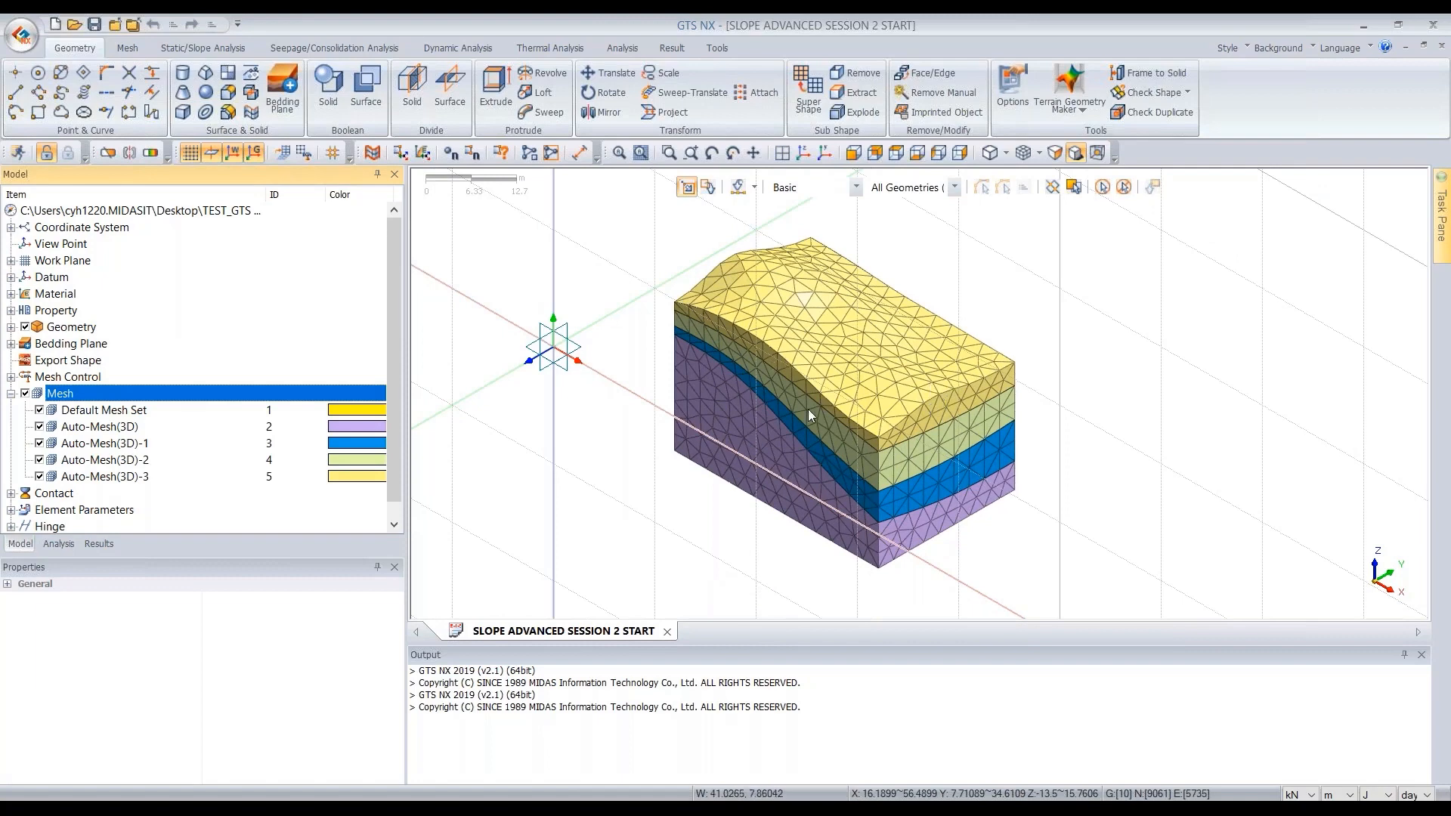
# - Switch to the analysis tree and show the BC, INITIAL and RAINING boundary sets and static loads in the model view
pyautogui.click(58, 544)
pyautogui.doubleClick(83, 263)
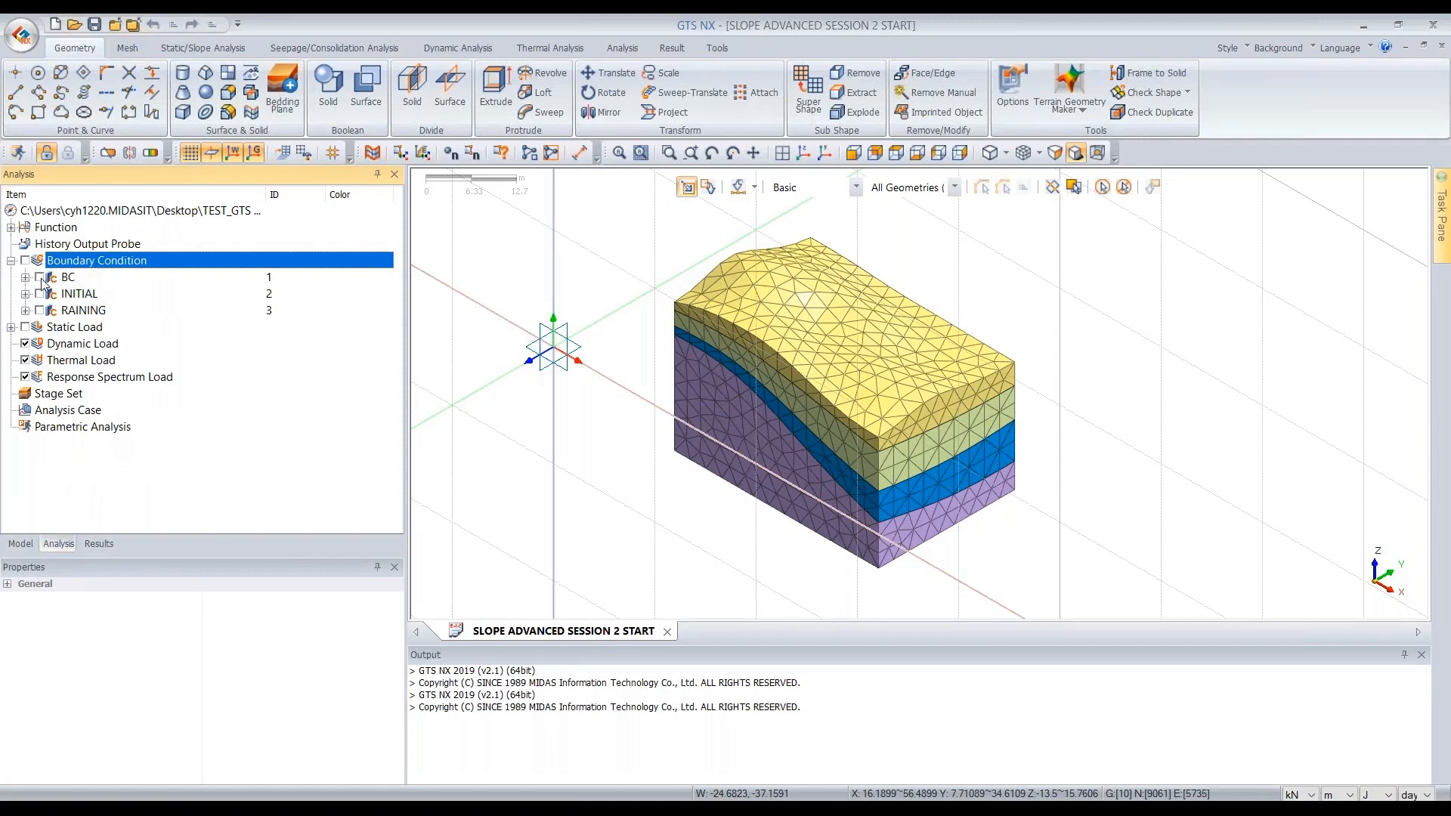
pyautogui.click(40, 277)
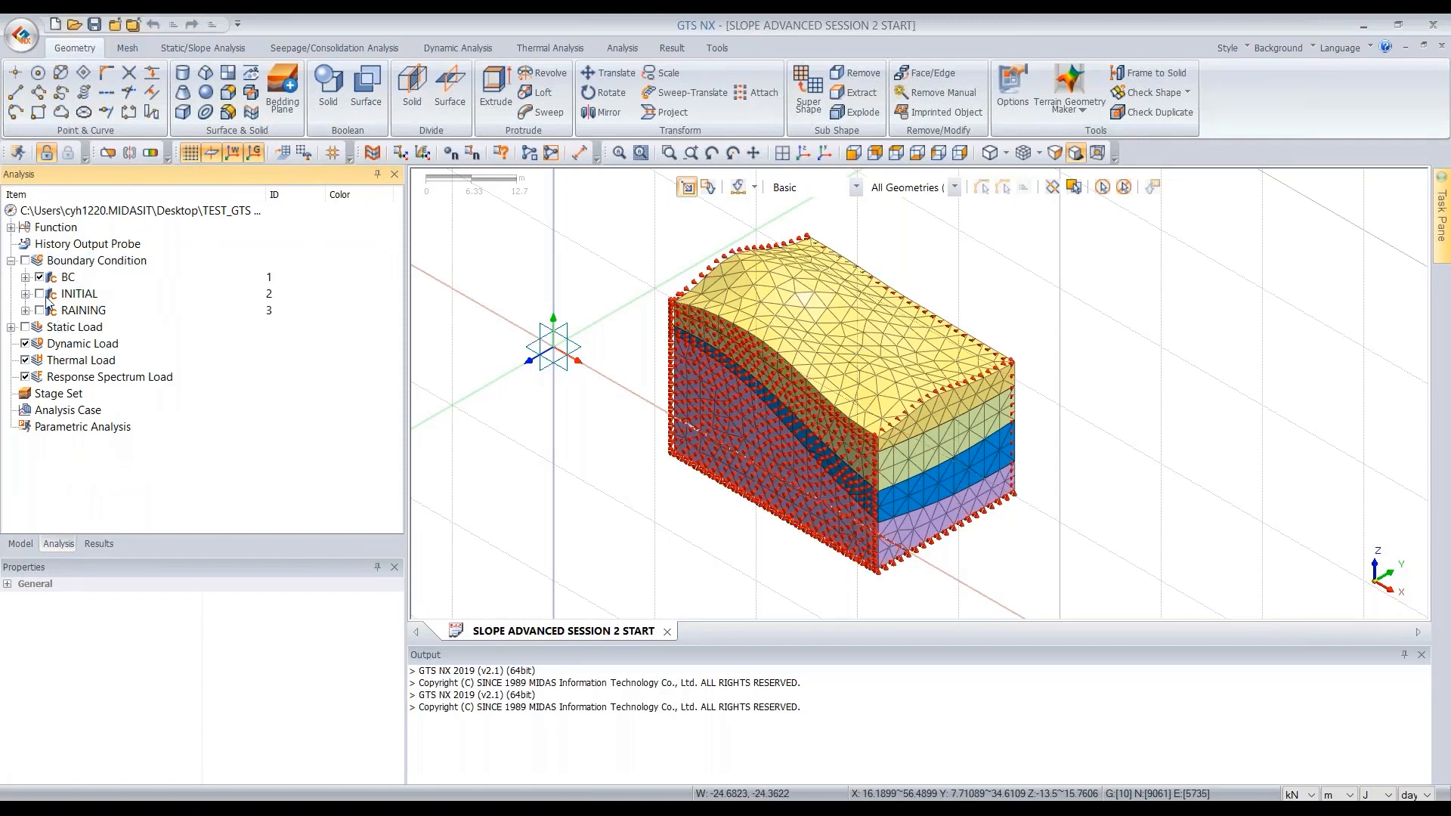
pyautogui.click(25, 327)
pyautogui.click(41, 294)
pyautogui.scroll(2, 850, 311)
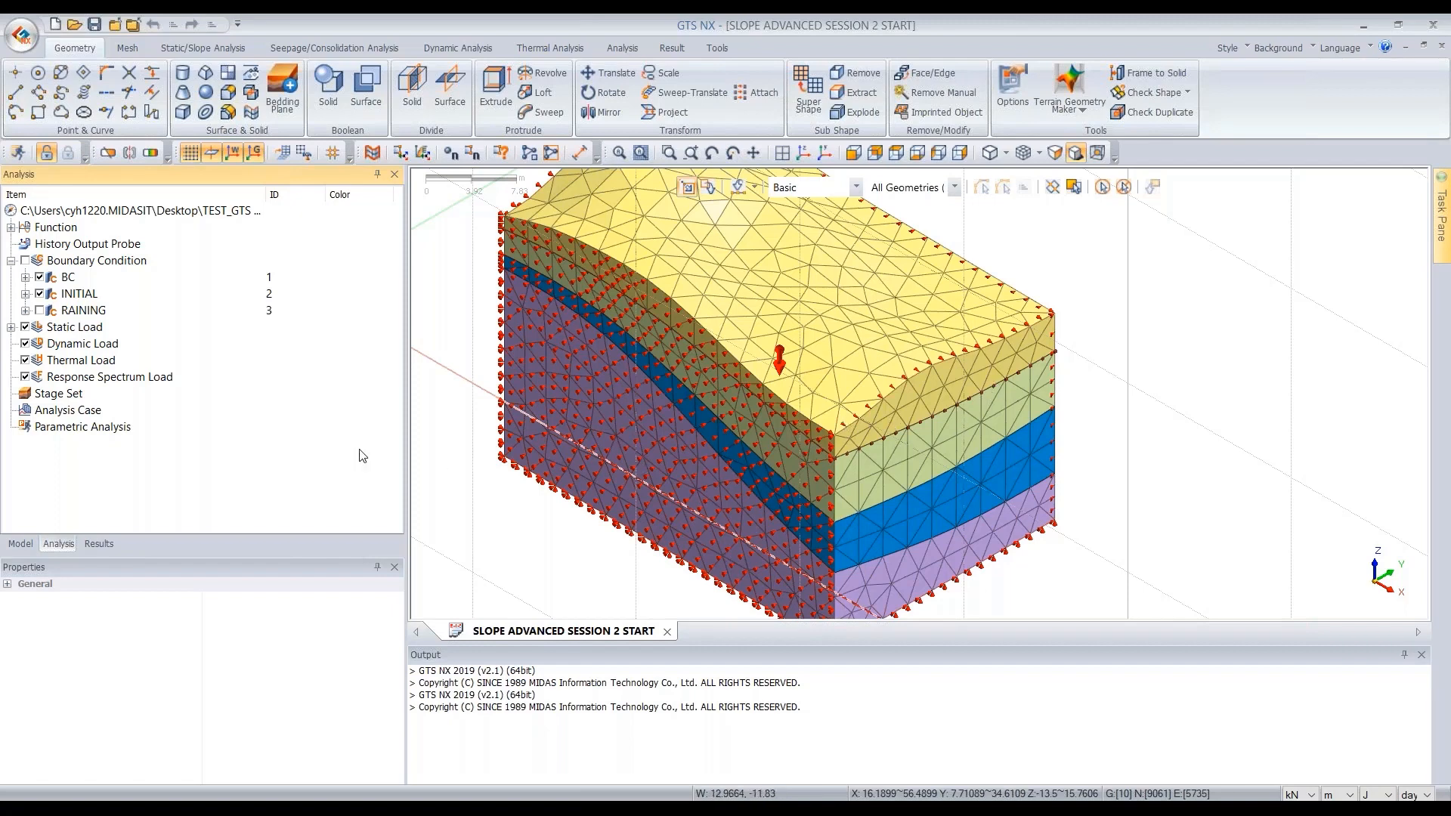
pyautogui.click(40, 310)
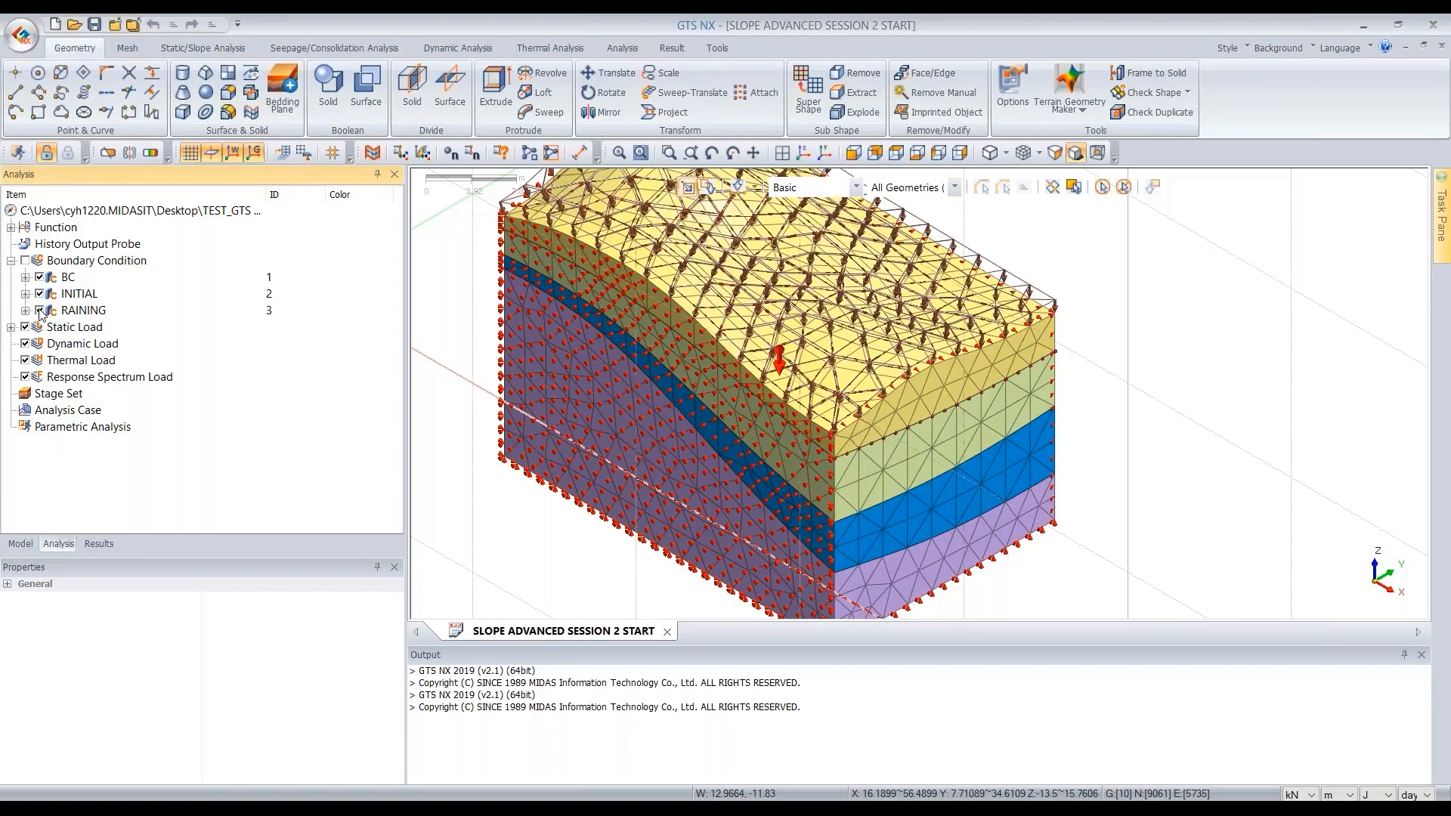
pyautogui.scroll(-5, 727, 346)
pyautogui.moveTo(727, 346); pyautogui.dragTo(737, 389, button='middle')
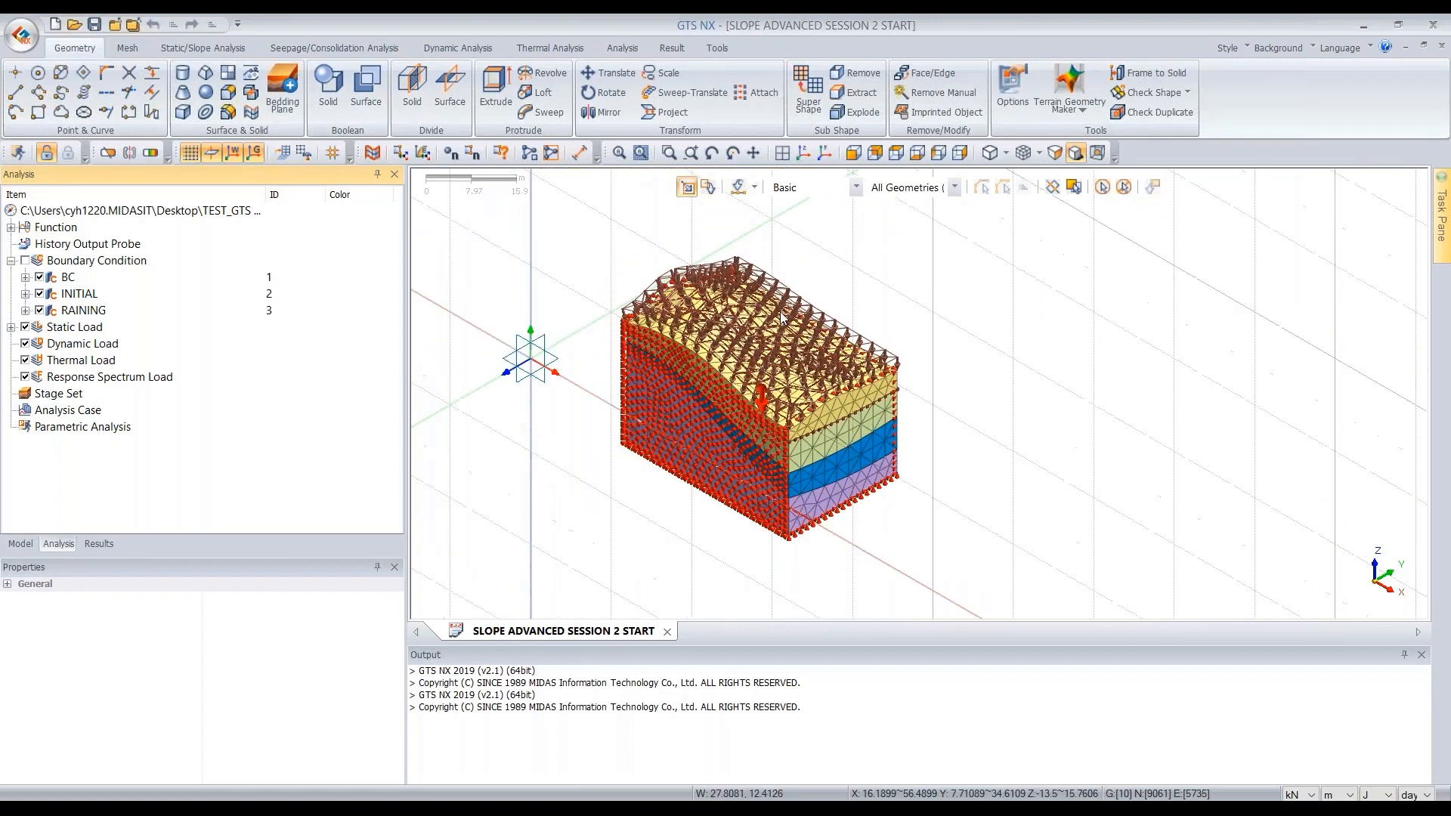
pyautogui.scroll(3, 741, 378)
pyautogui.scroll(1, 497, 309)
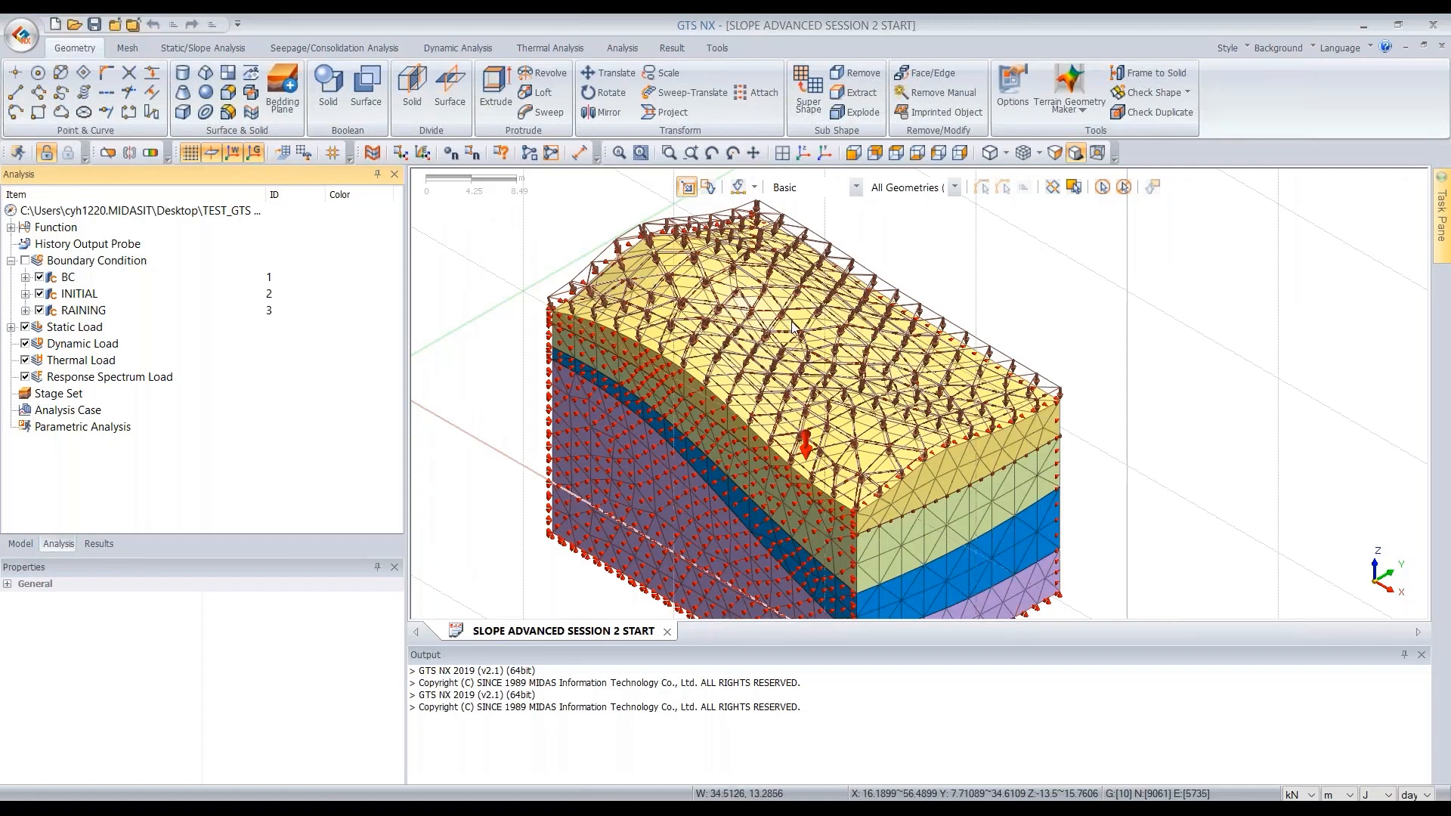
# - Review the RAINING set's Surface Flux-1 definition without changing it and collapse the boundary condition group
pyautogui.doubleClick(80, 311)
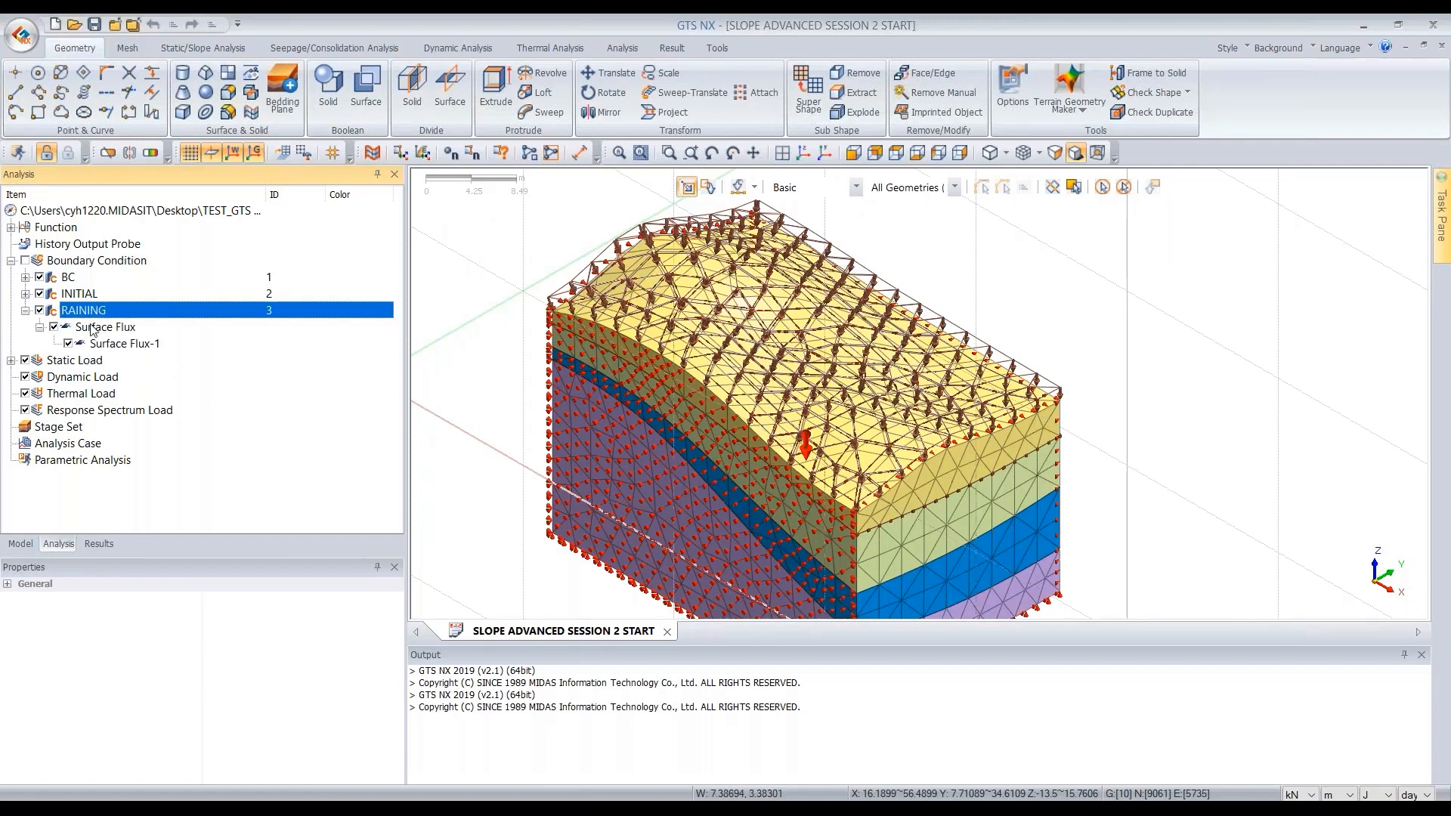
pyautogui.click(104, 344)
pyautogui.rightClick(104, 347)
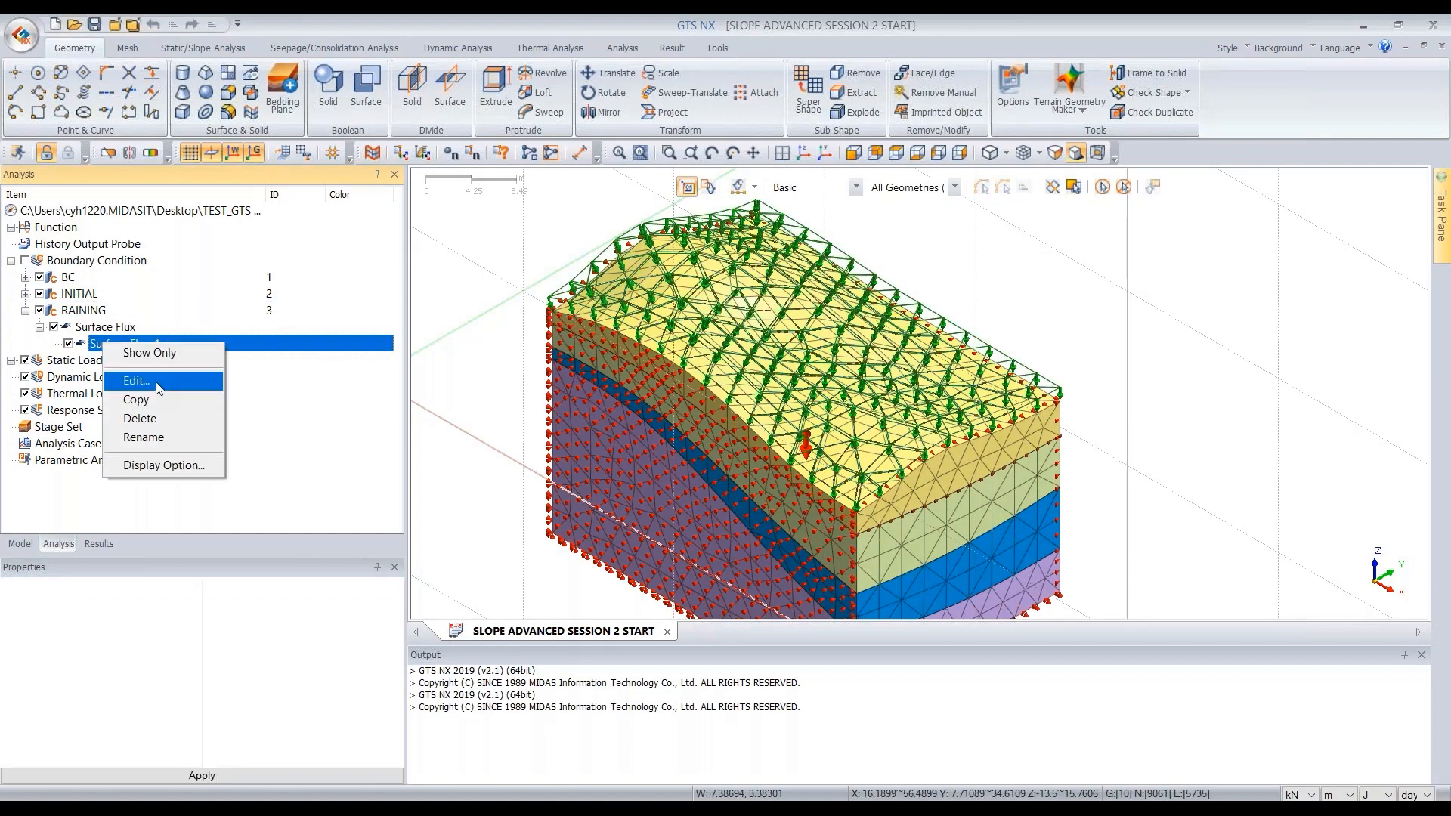
pyautogui.click(136, 381)
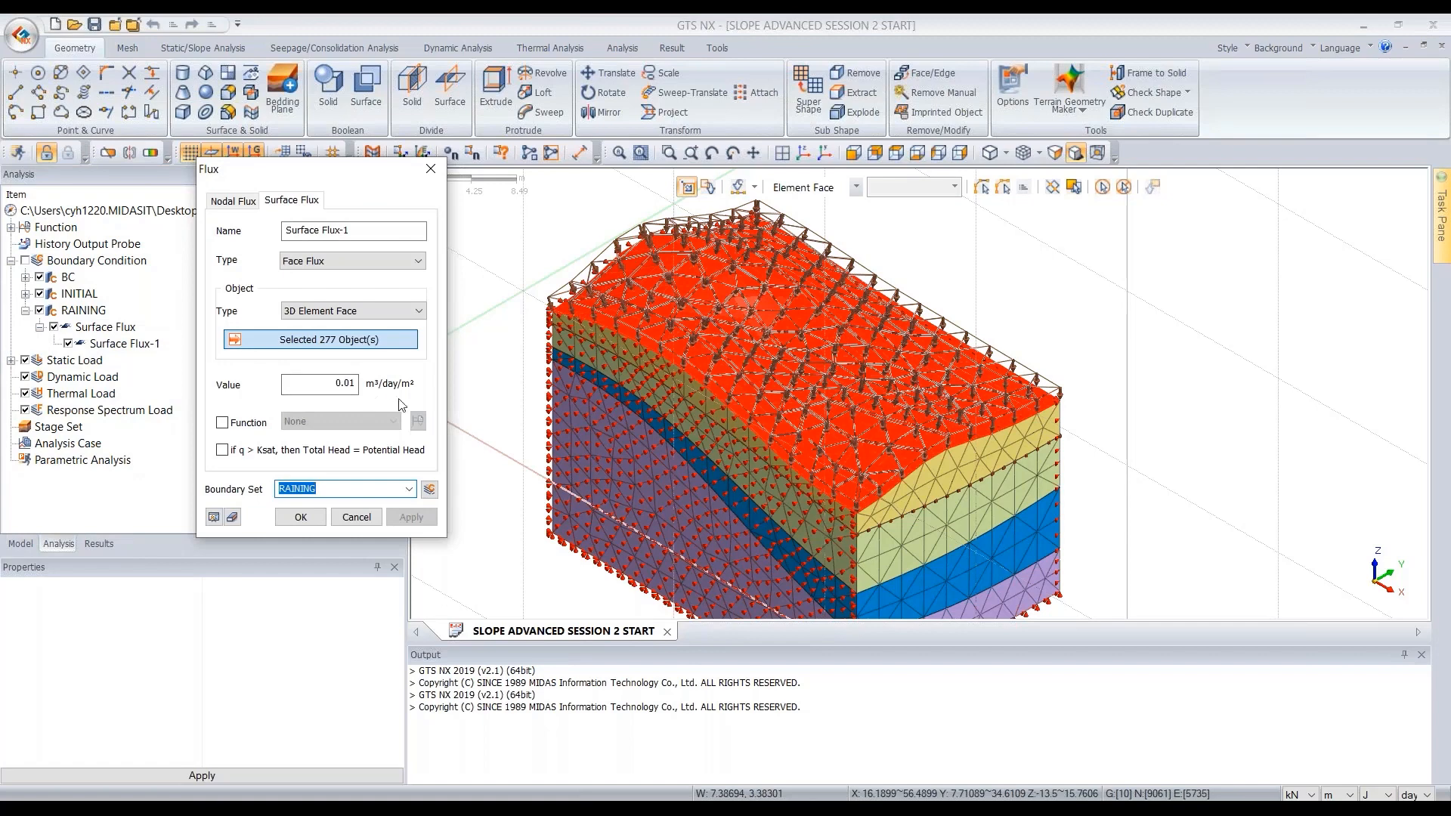
pyautogui.click(431, 169)
pyautogui.click(436, 177)
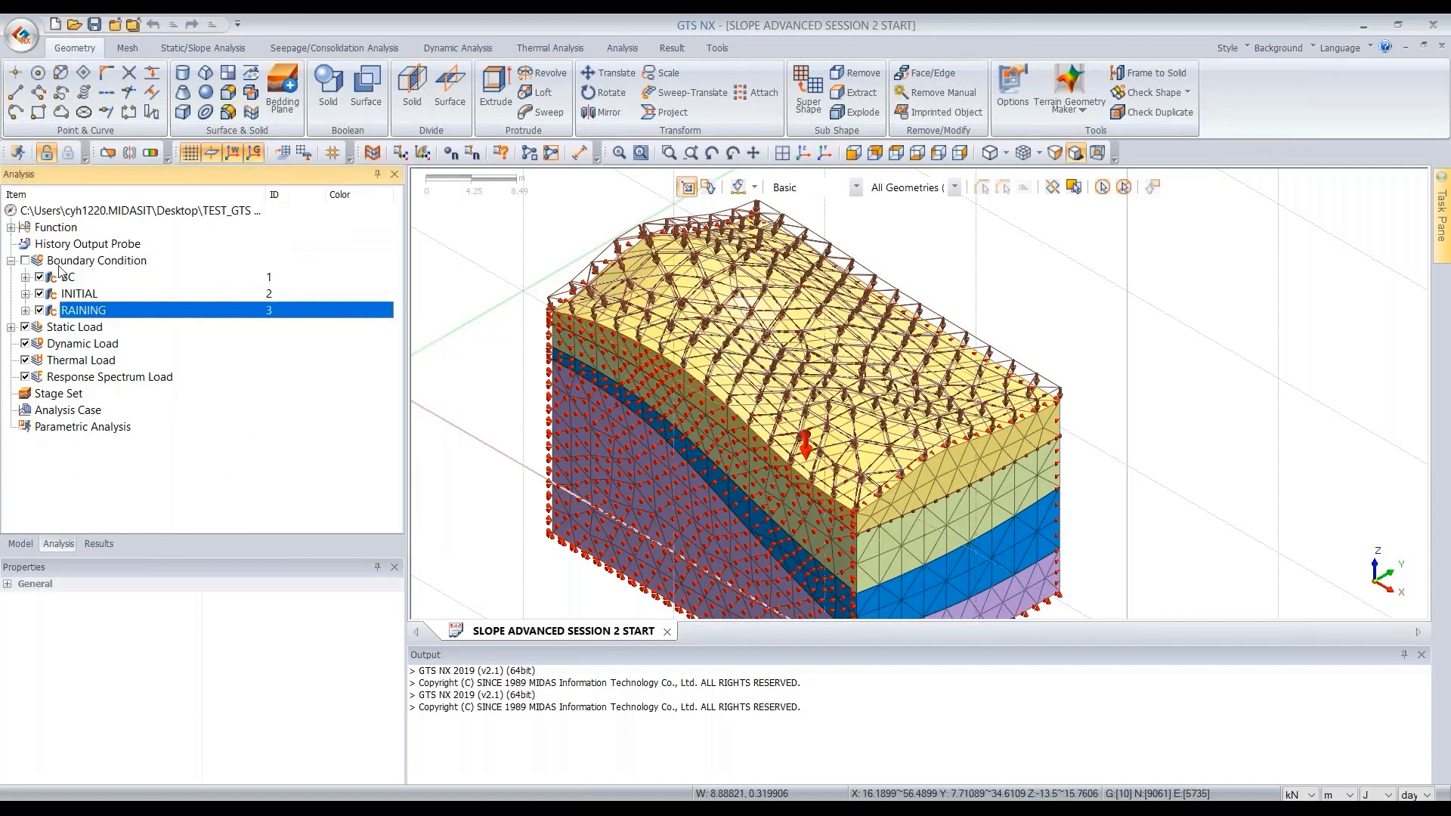
pyautogui.click(26, 261)
pyautogui.doubleClick(106, 265)
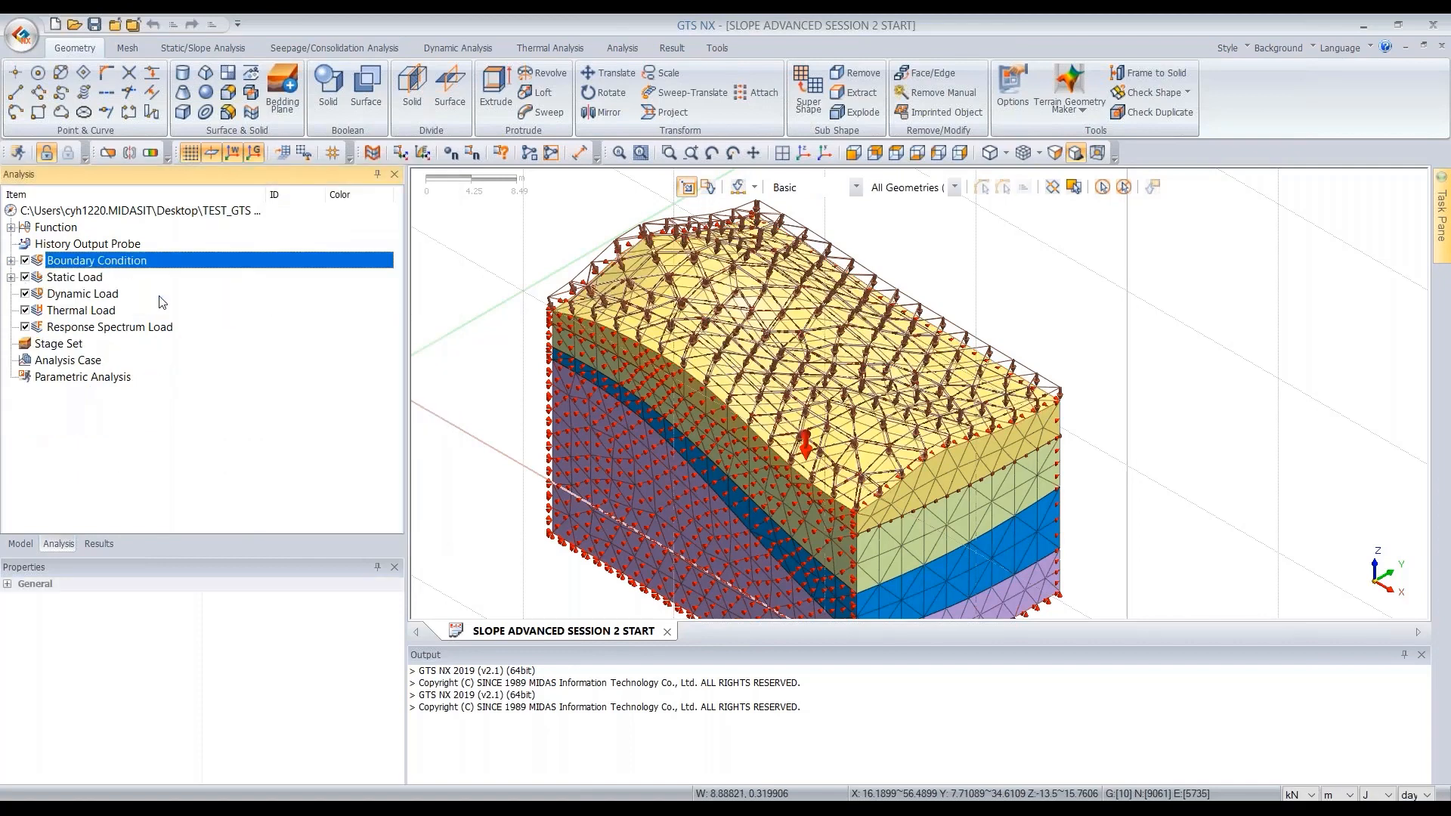
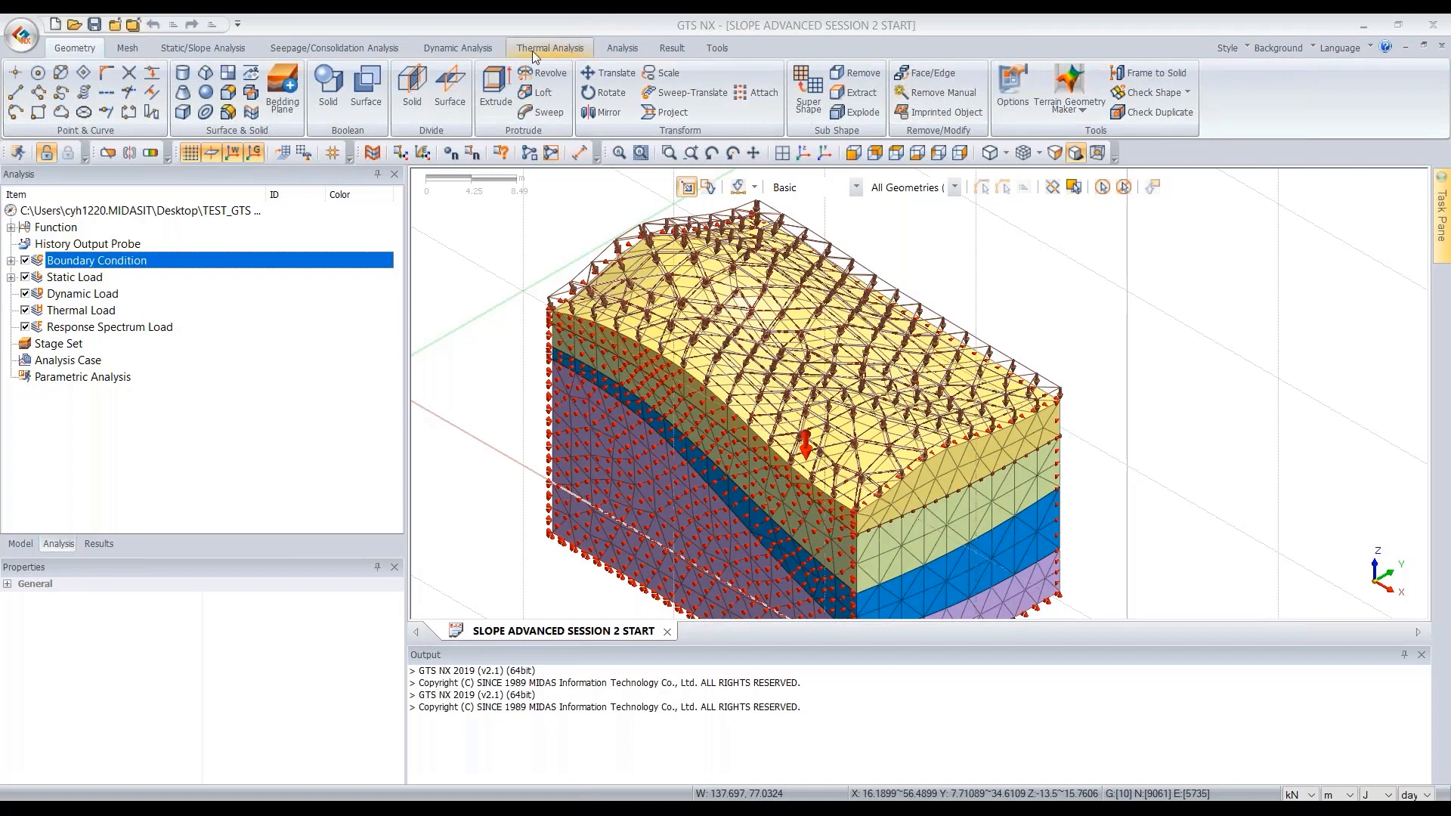
pyautogui.click(224, 50)
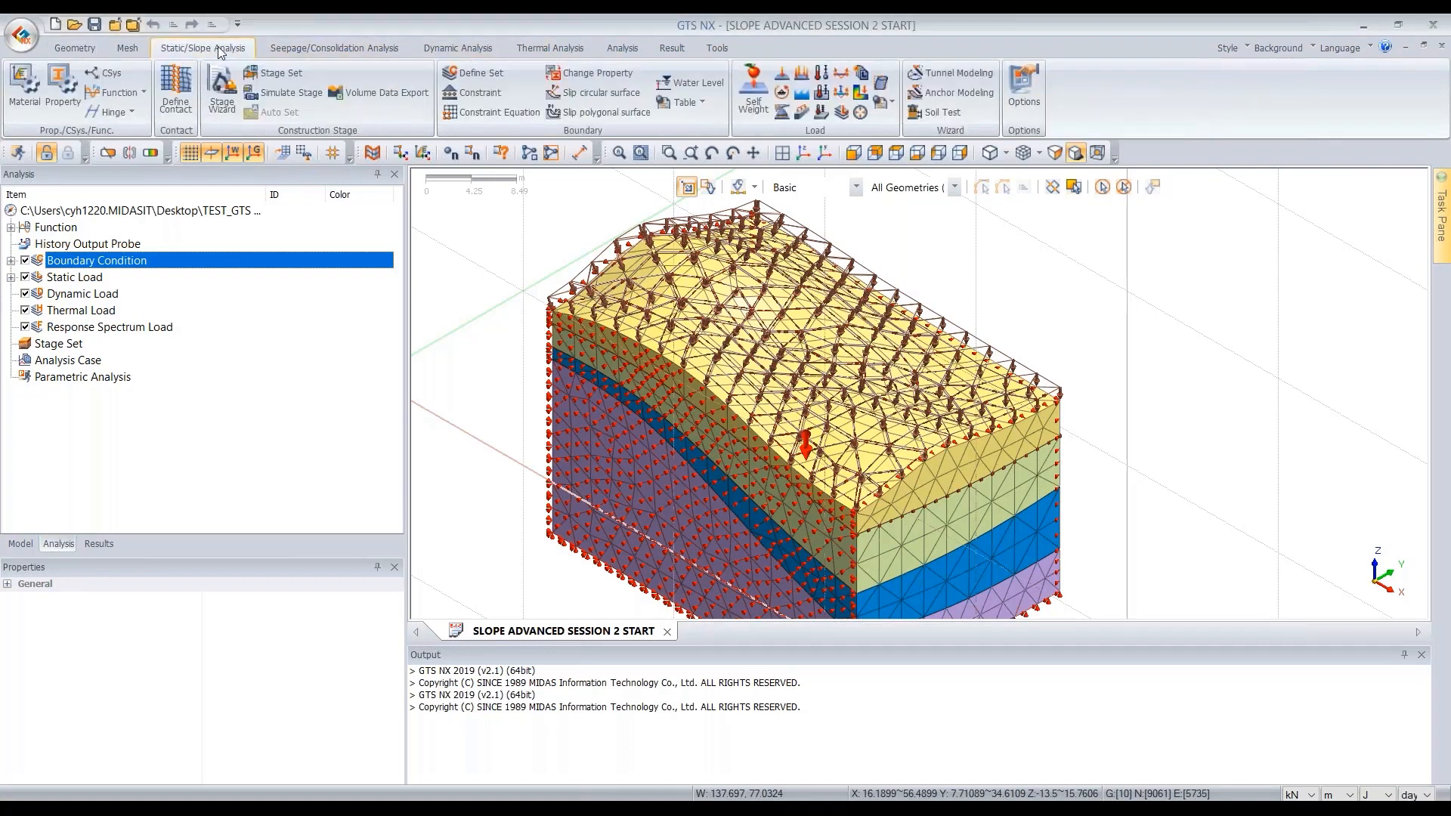
pyautogui.click(276, 73)
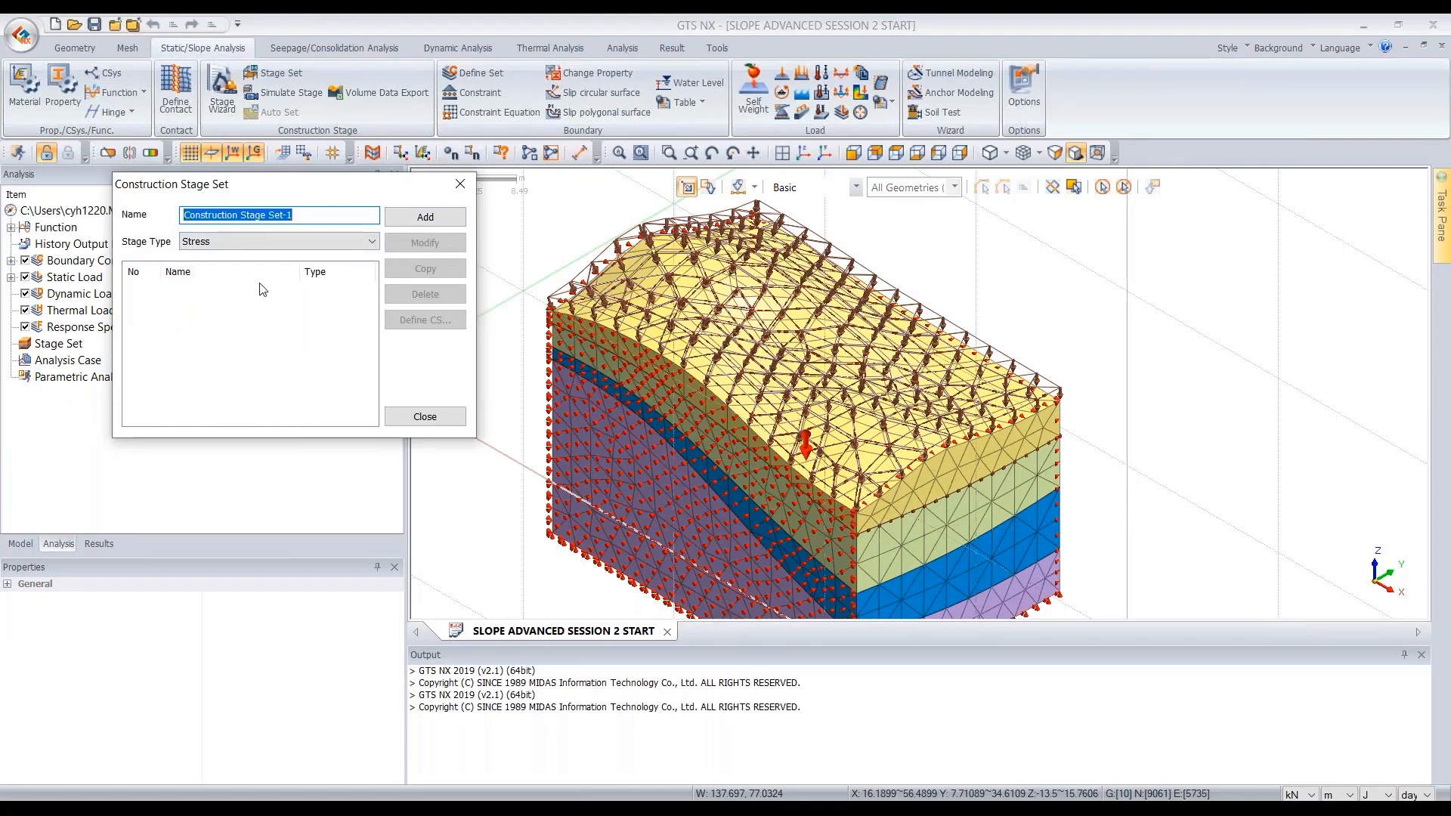
pyautogui.click(460, 185)
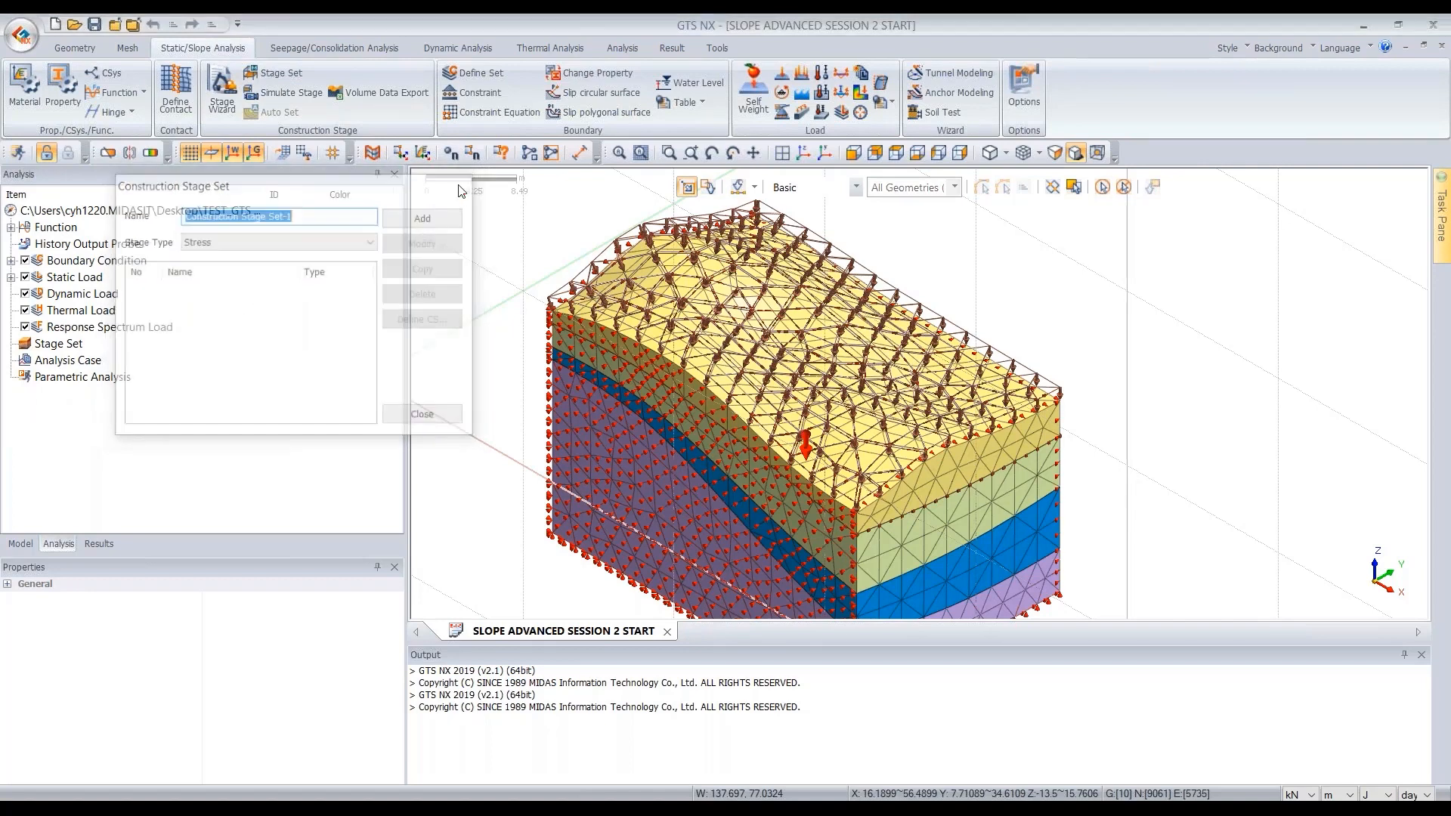
# - Add a new construction stage set with the Stress-Seepage-Slope stage type from the stage set tree
pyautogui.click(69, 345)
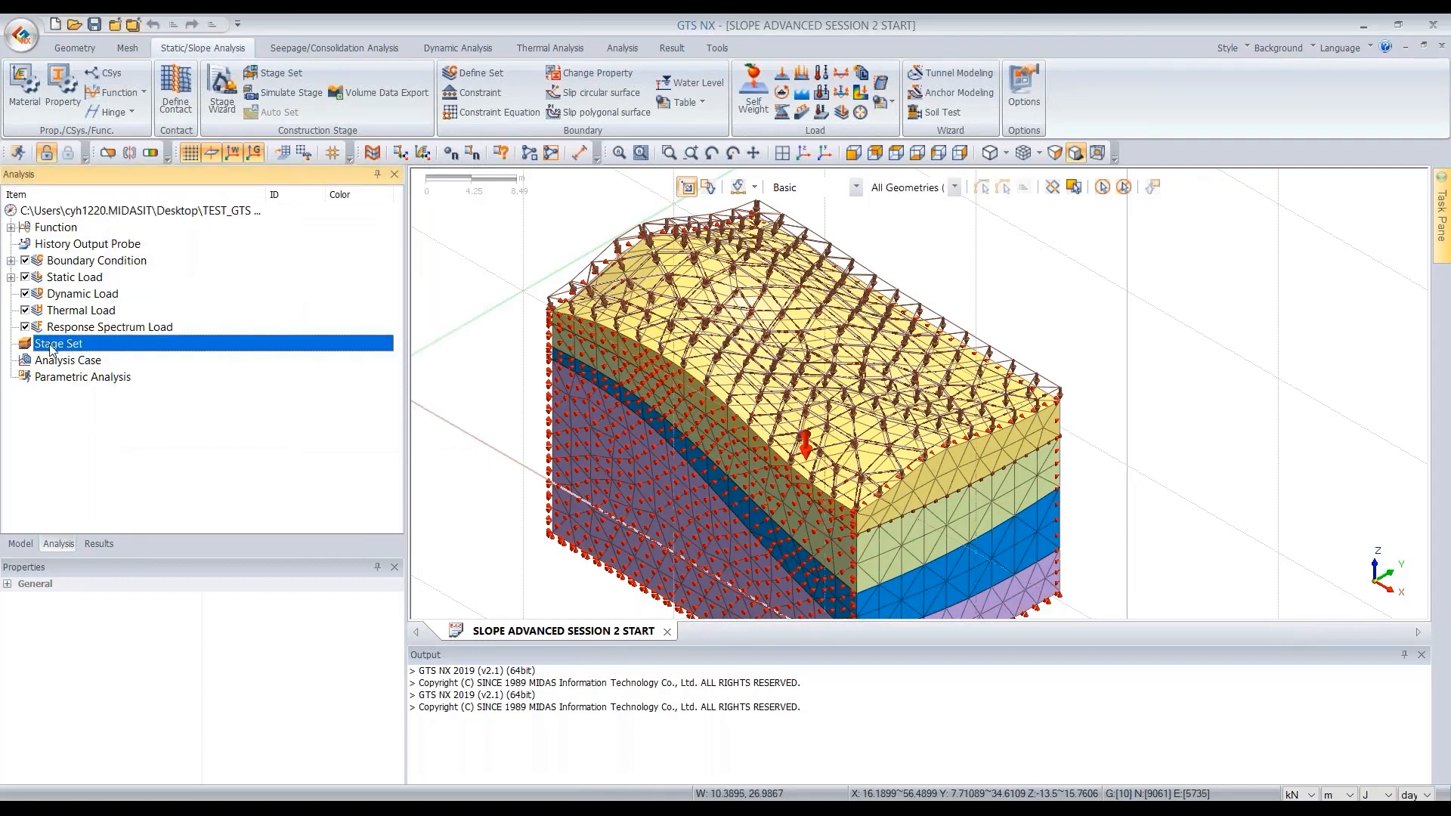
pyautogui.rightClick(54, 350)
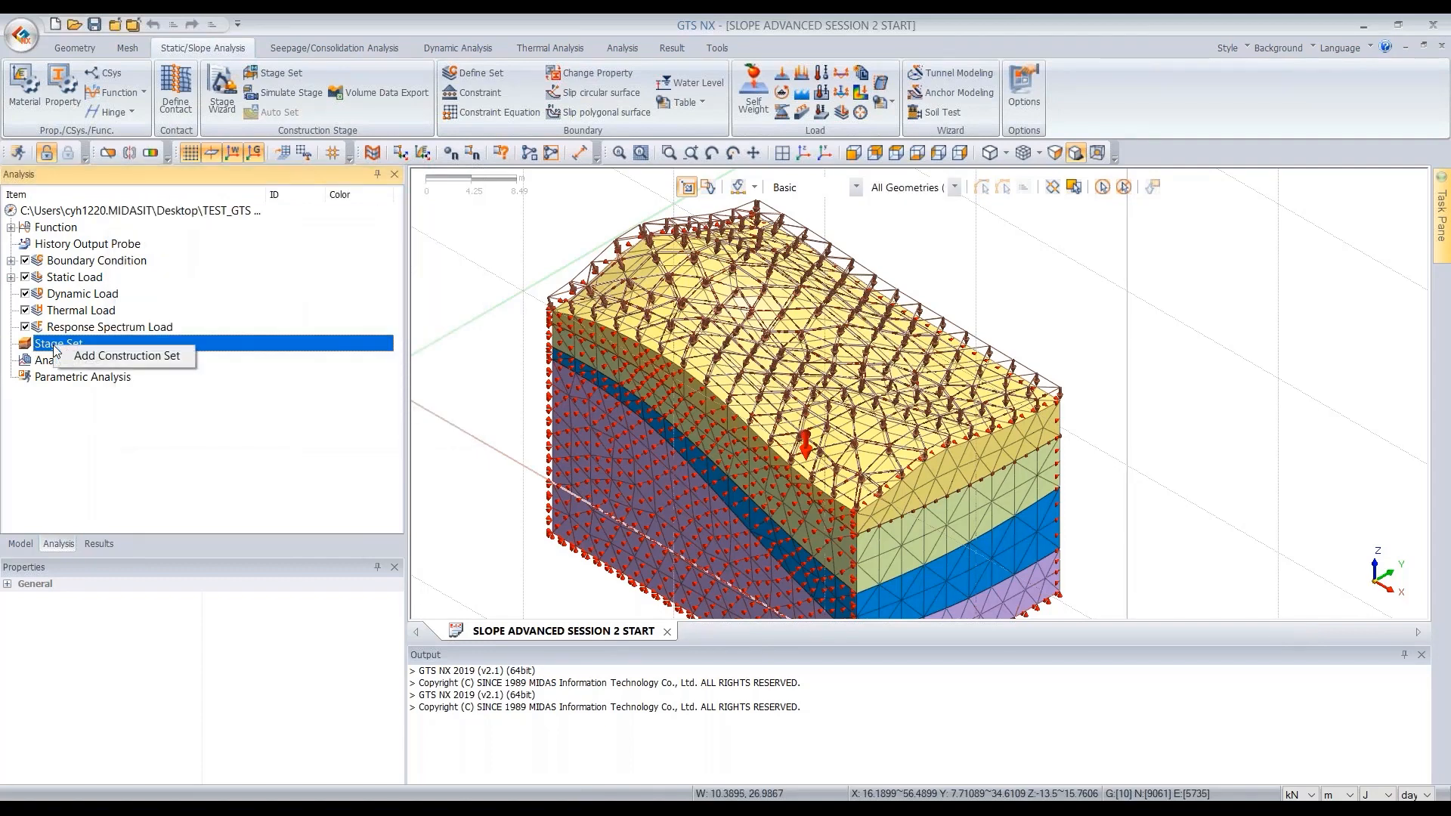
pyautogui.click(133, 355)
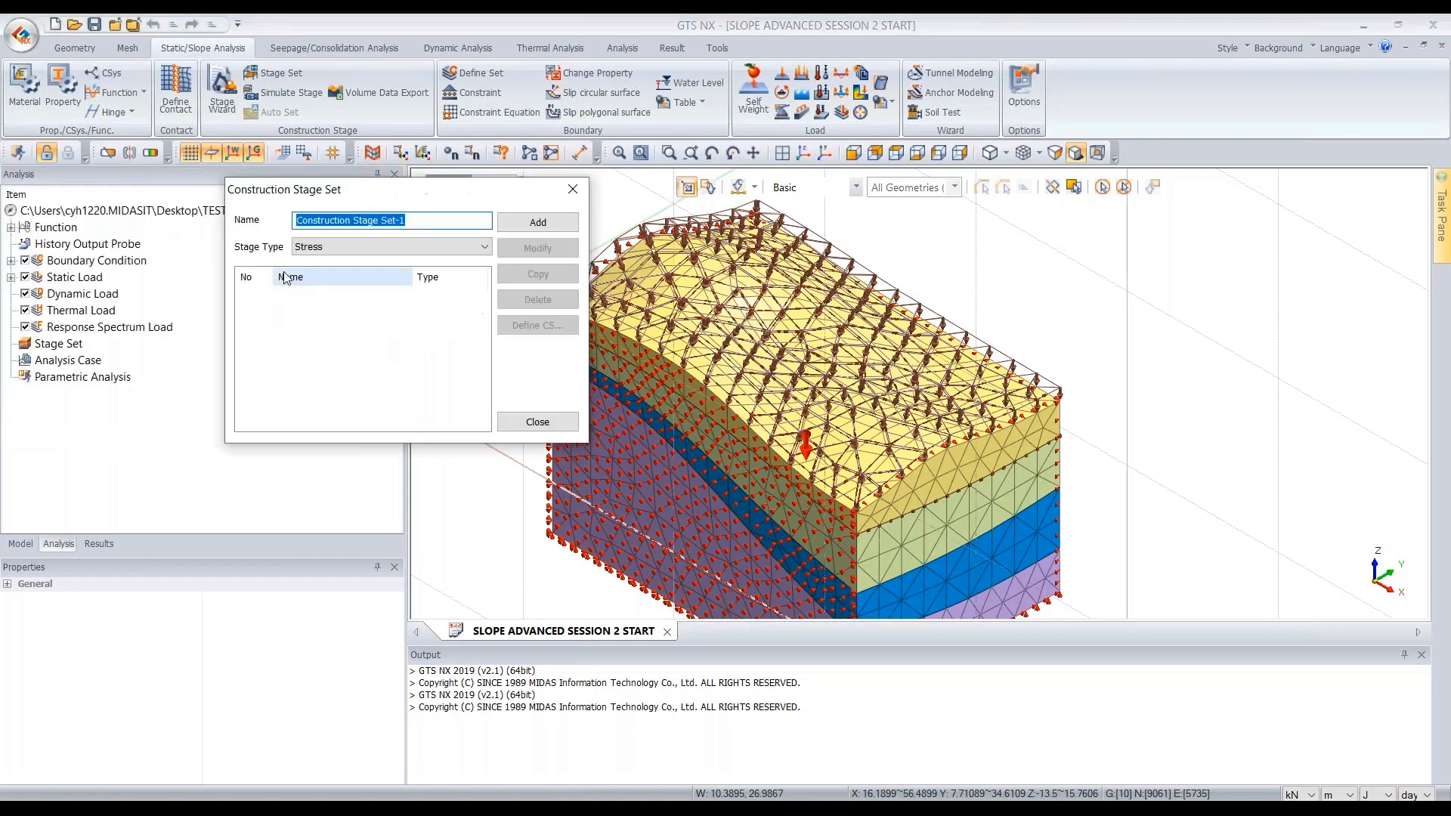
pyautogui.click(354, 250)
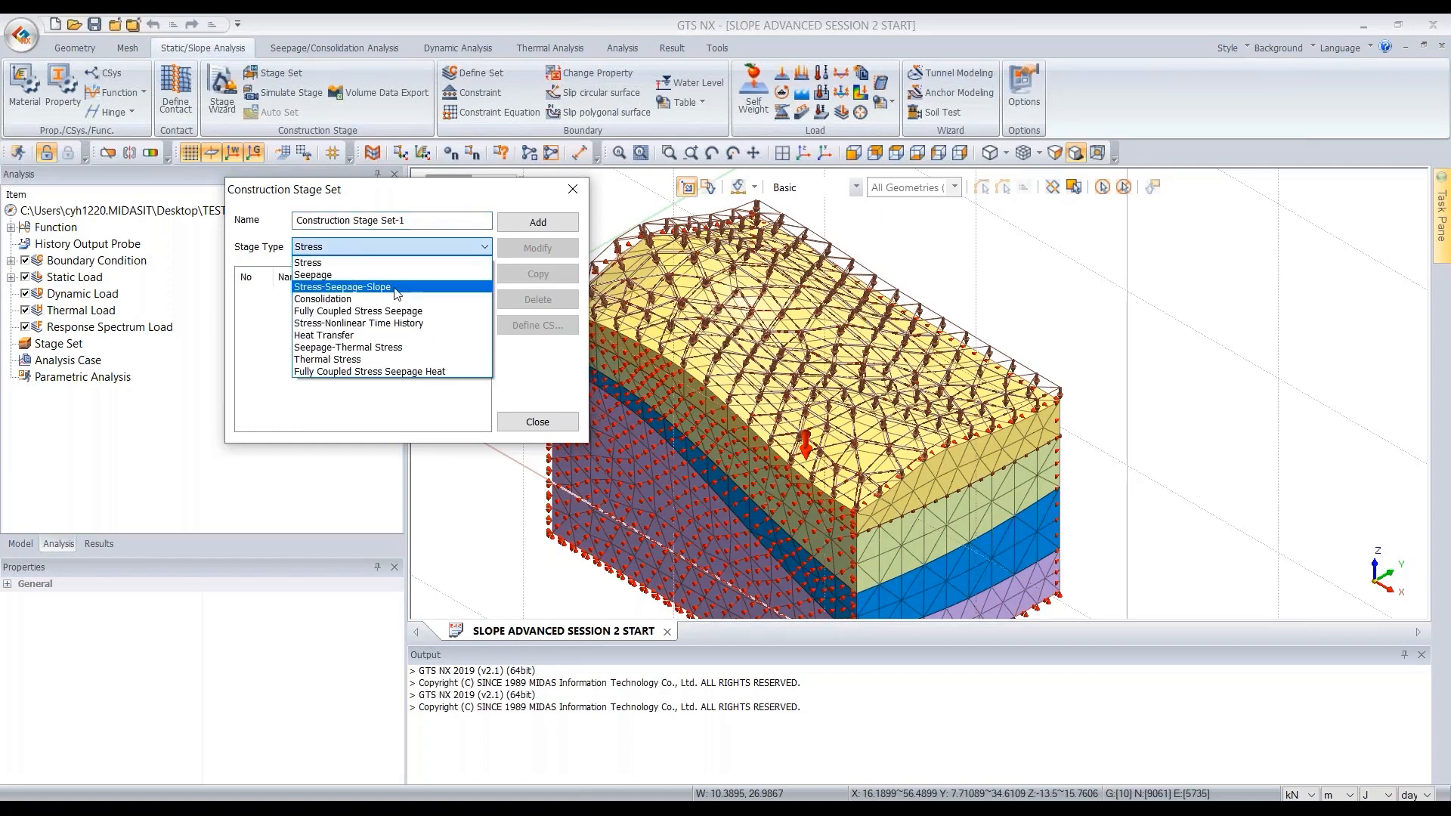
pyautogui.click(395, 288)
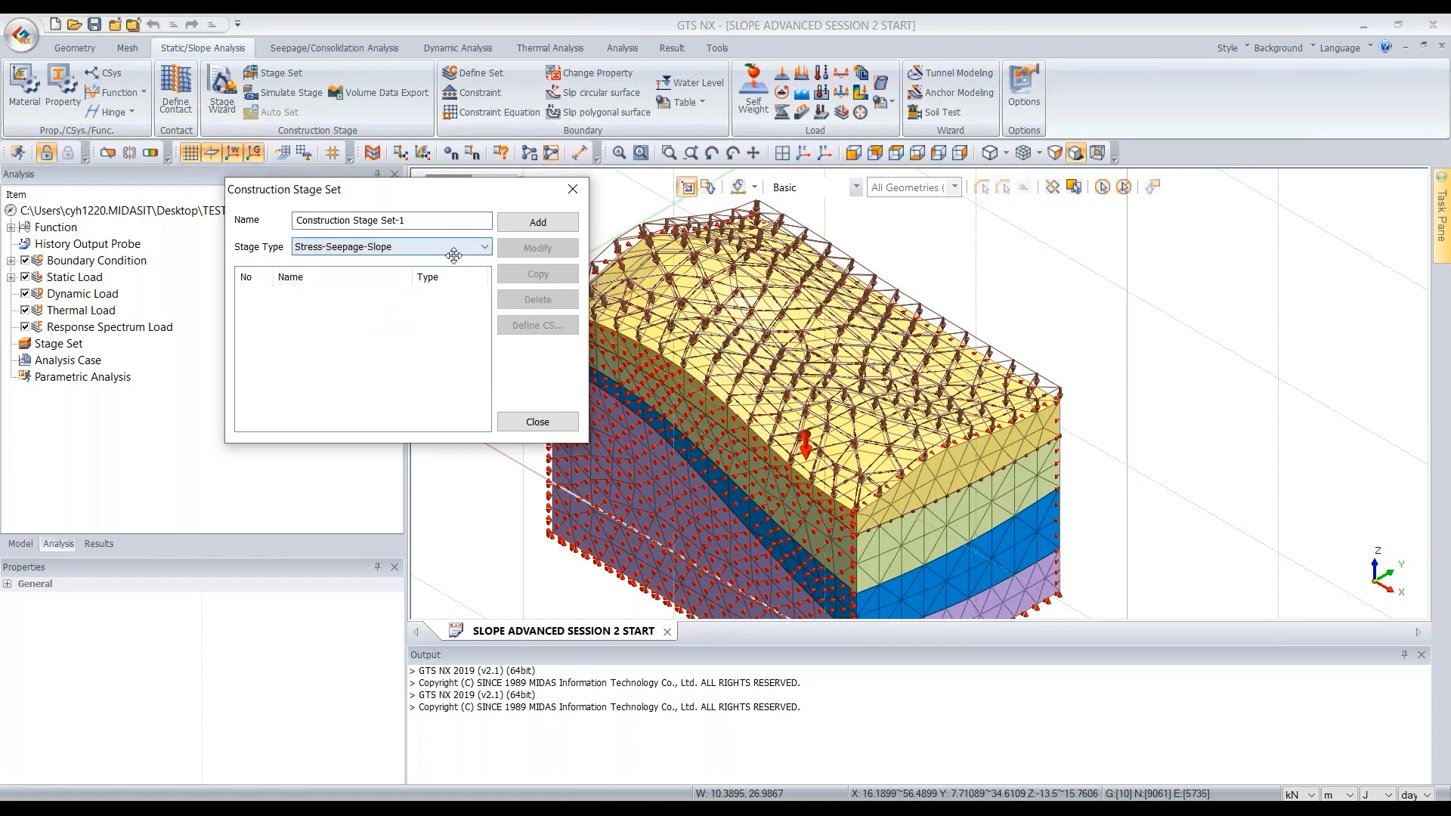
pyautogui.click(437, 226)
pyautogui.click(537, 226)
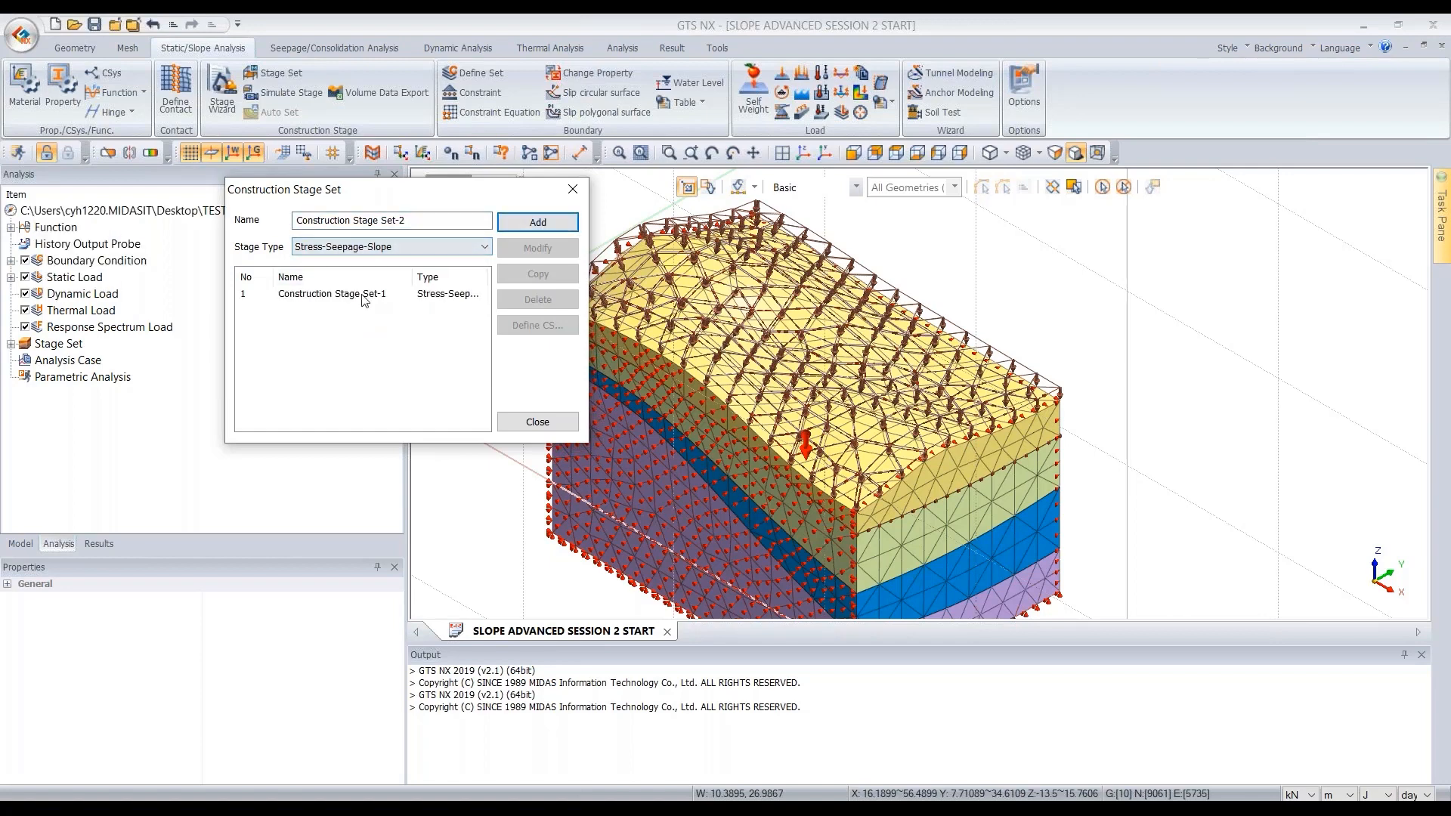
# - Open the stage definition of Construction Stage Set-1 and name its first stage [W] INITIAL
pyautogui.click(366, 297)
pyautogui.moveTo(460, 186); pyautogui.dragTo(634, 222)
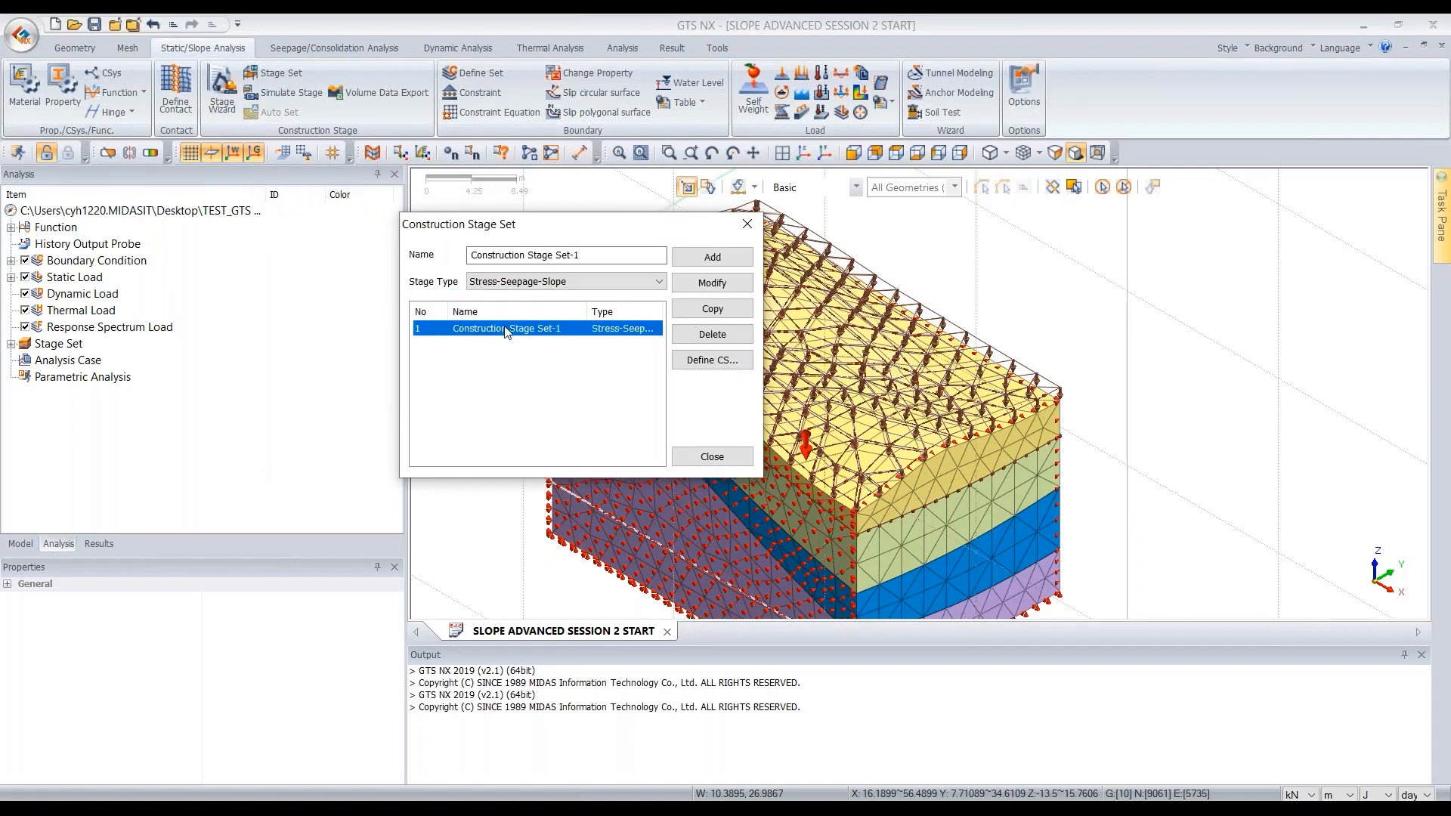
pyautogui.doubleClick(507, 333)
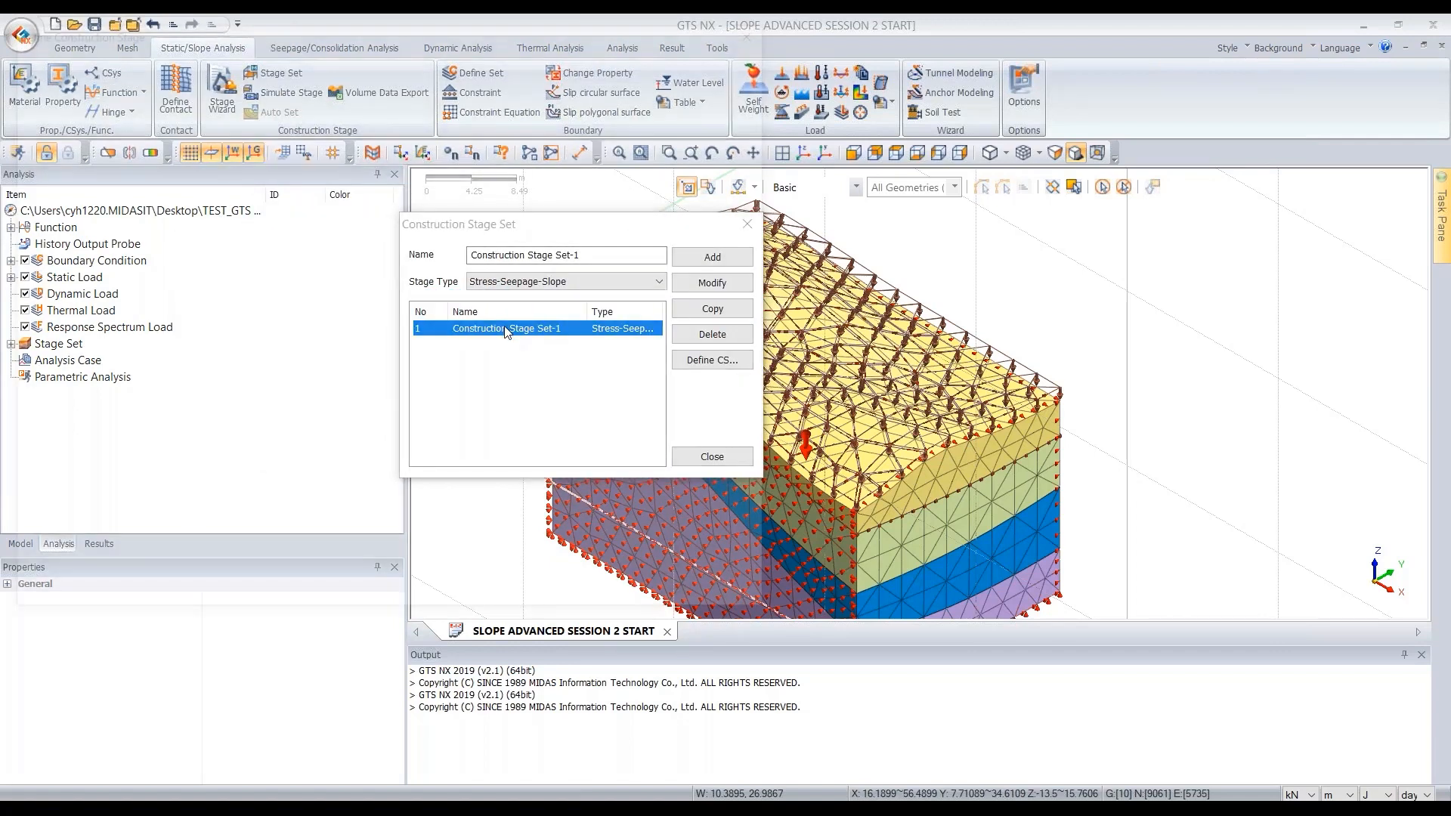
pyautogui.moveTo(476, 65); pyautogui.dragTo(634, 129)
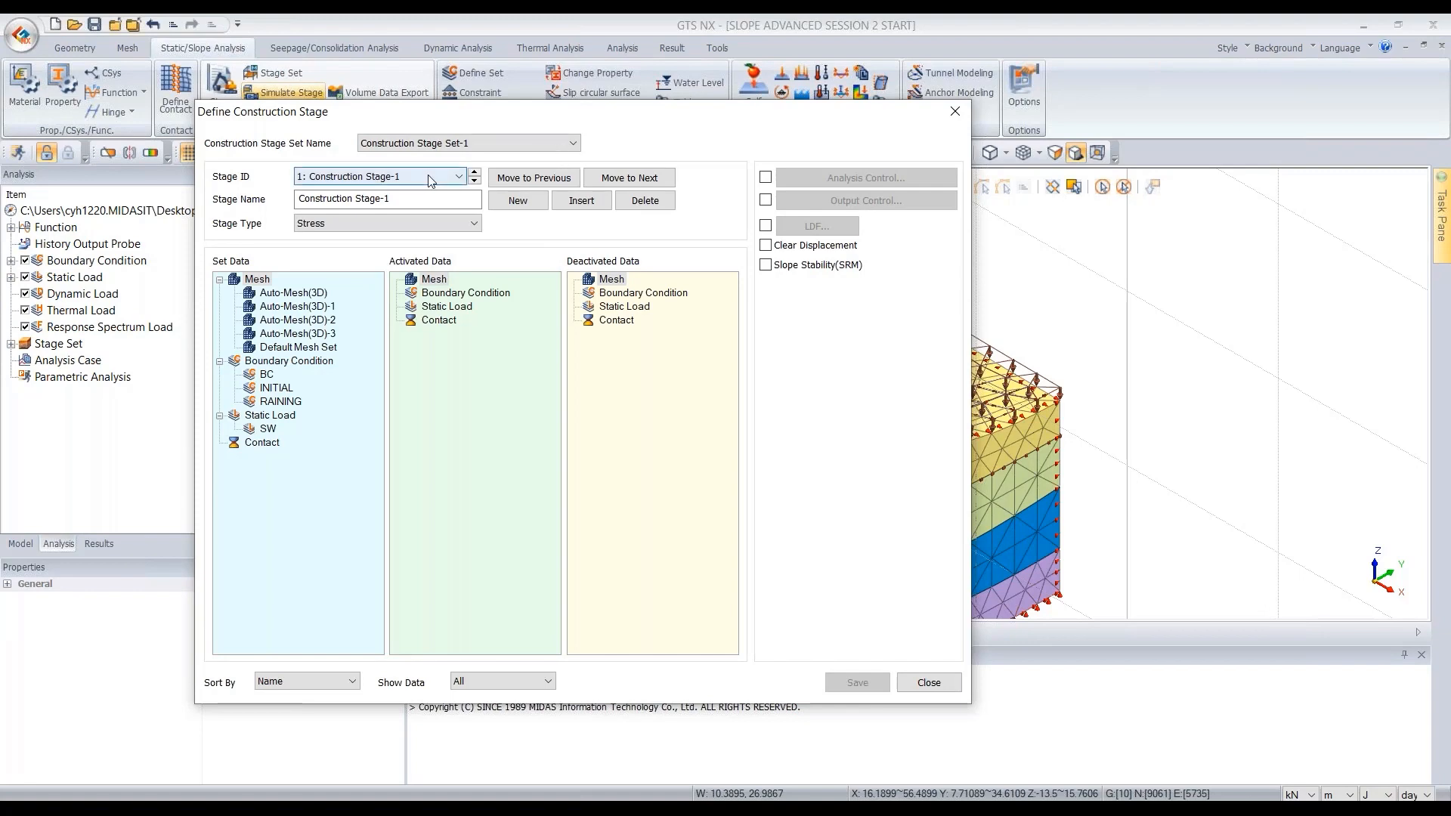
pyautogui.moveTo(661, 135); pyautogui.dragTo(733, 134)
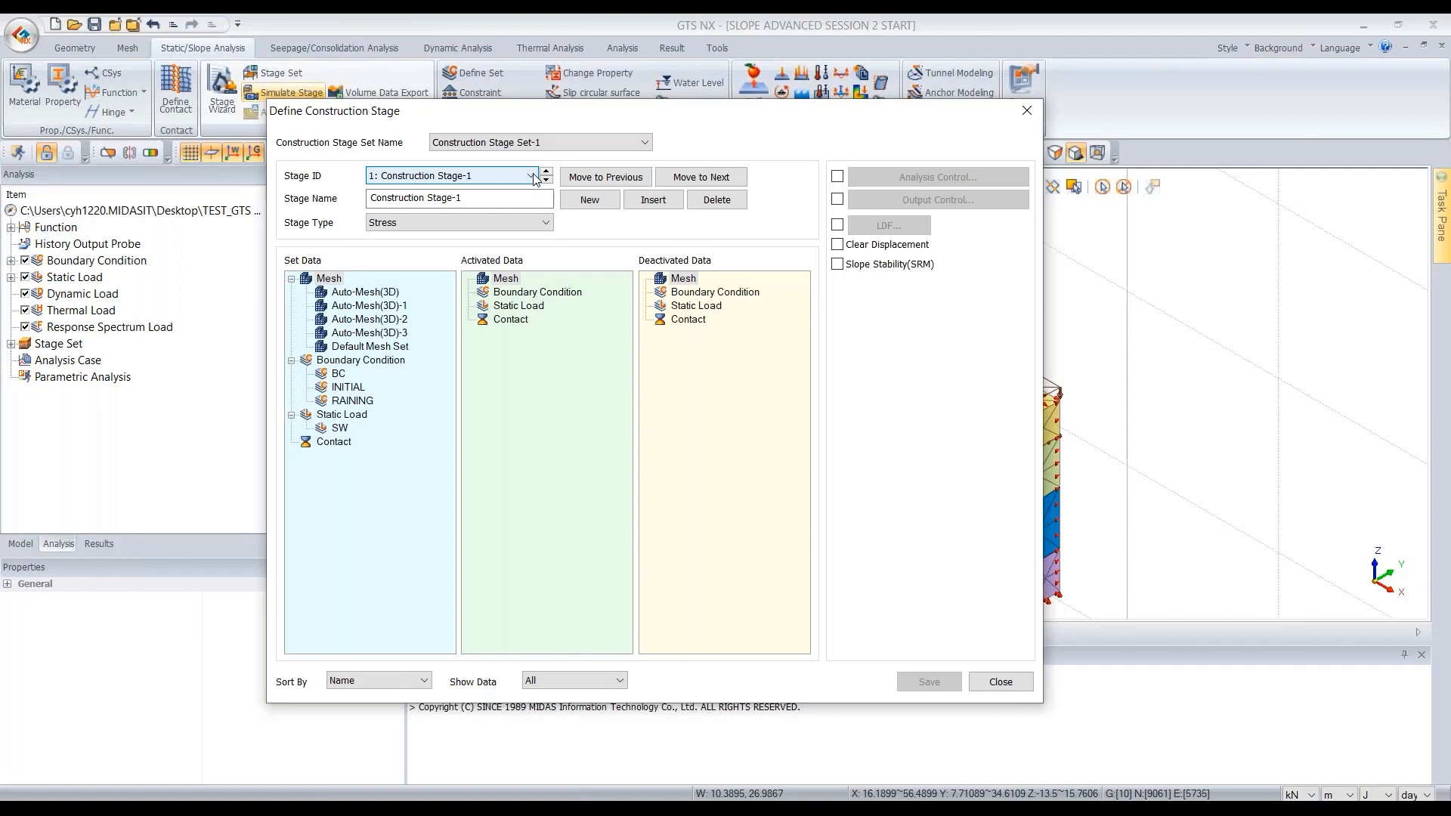
pyautogui.moveTo(480, 200); pyautogui.dragTo(374, 196)
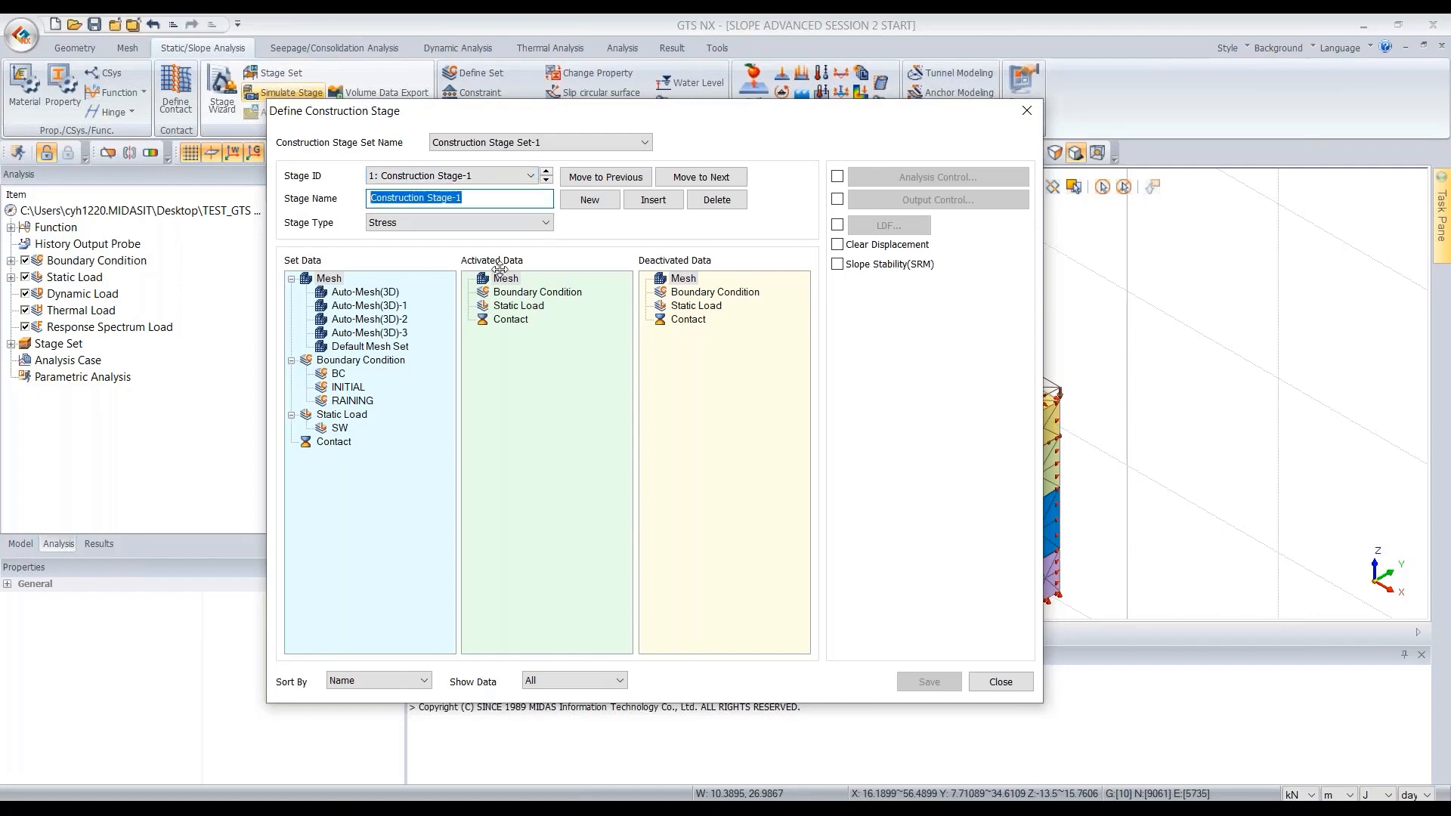
pyautogui.write('[w')
pyautogui.press('BackSpace')
pyautogui.press('capslock')
pyautogui.write('W]')
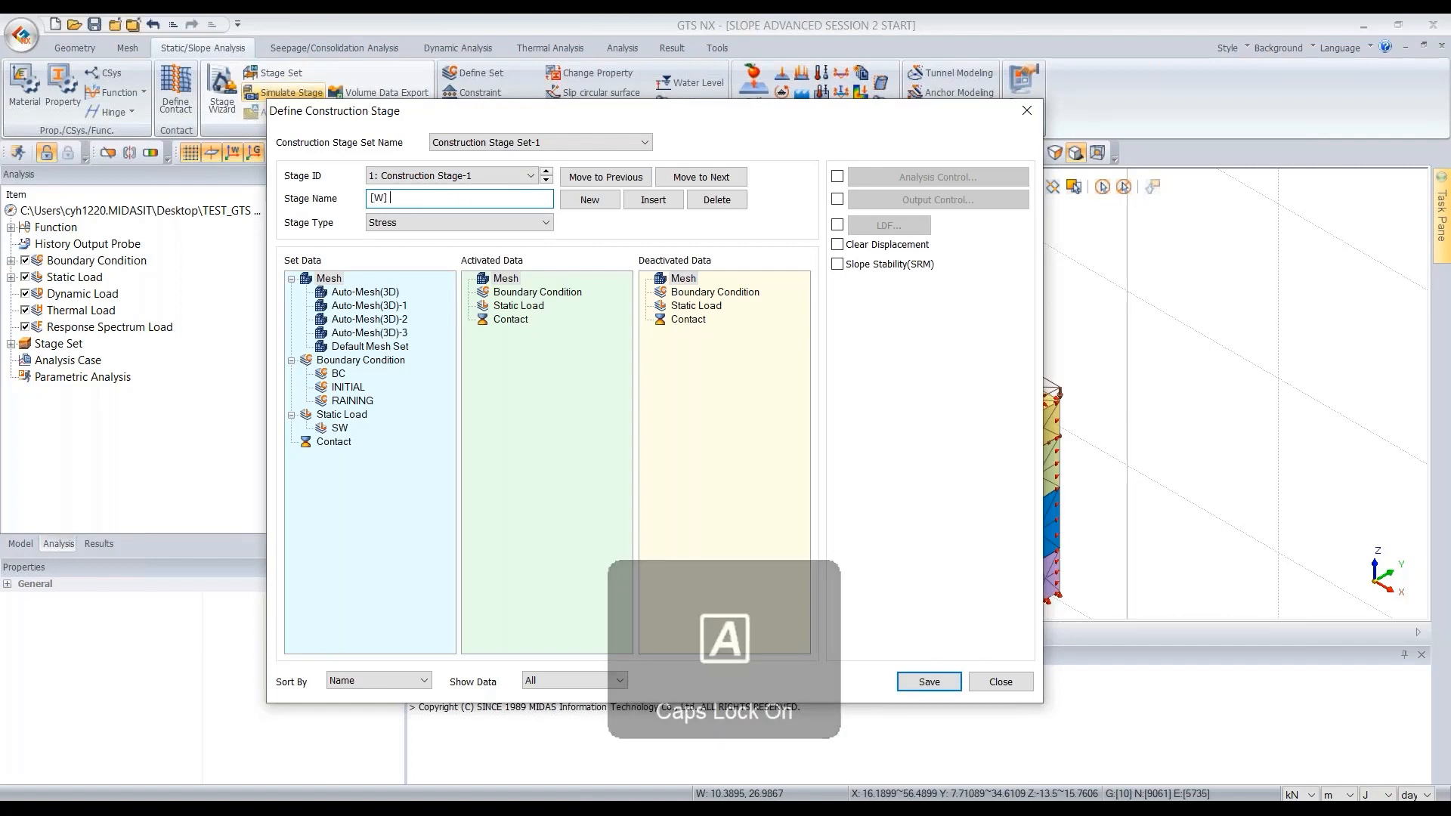
pyautogui.write(' INITIAL')
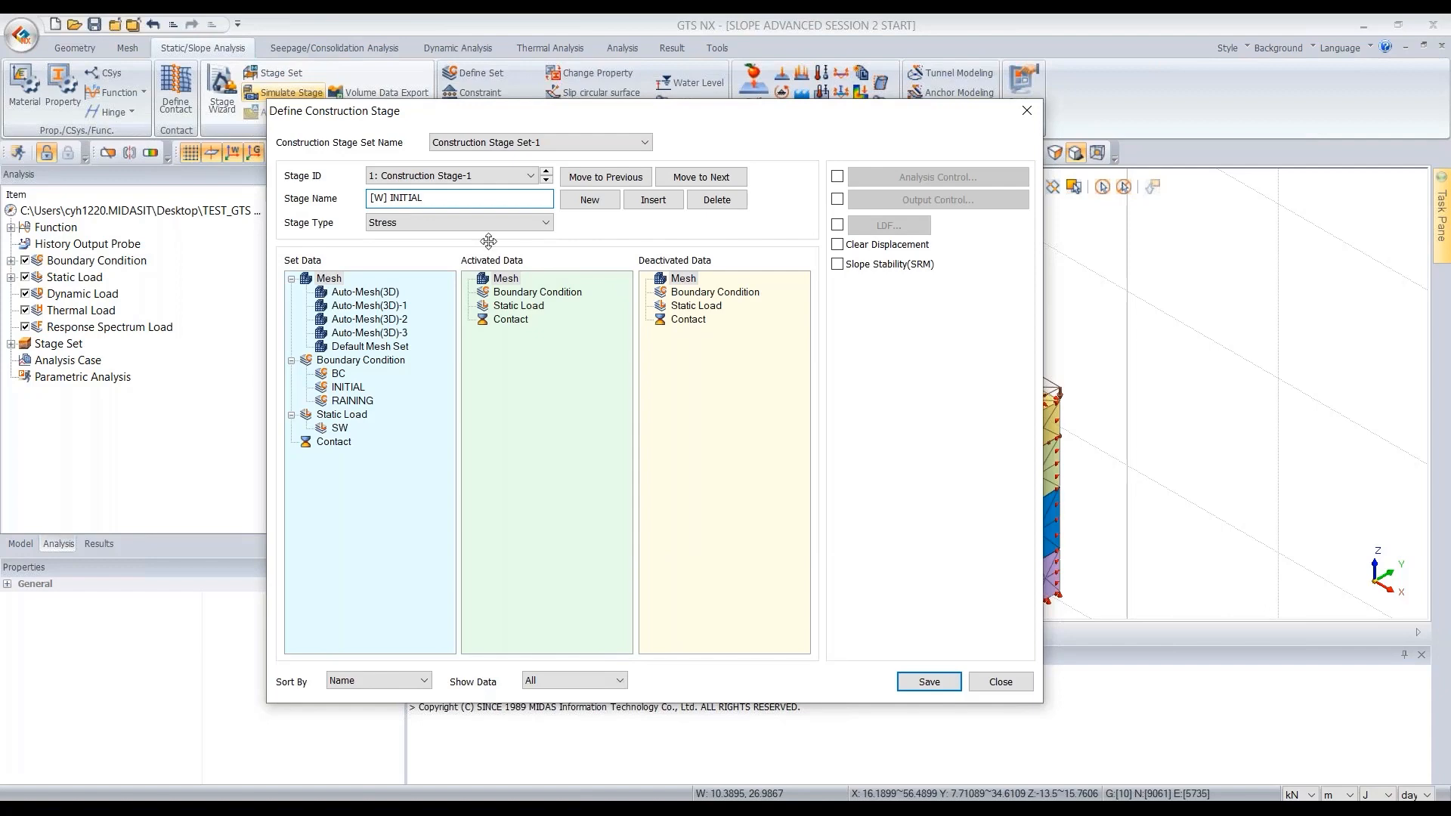
# - Set the first stage type to Steady-State and activate the four Auto-Mesh(3D) mesh sets
pyautogui.click(448, 223)
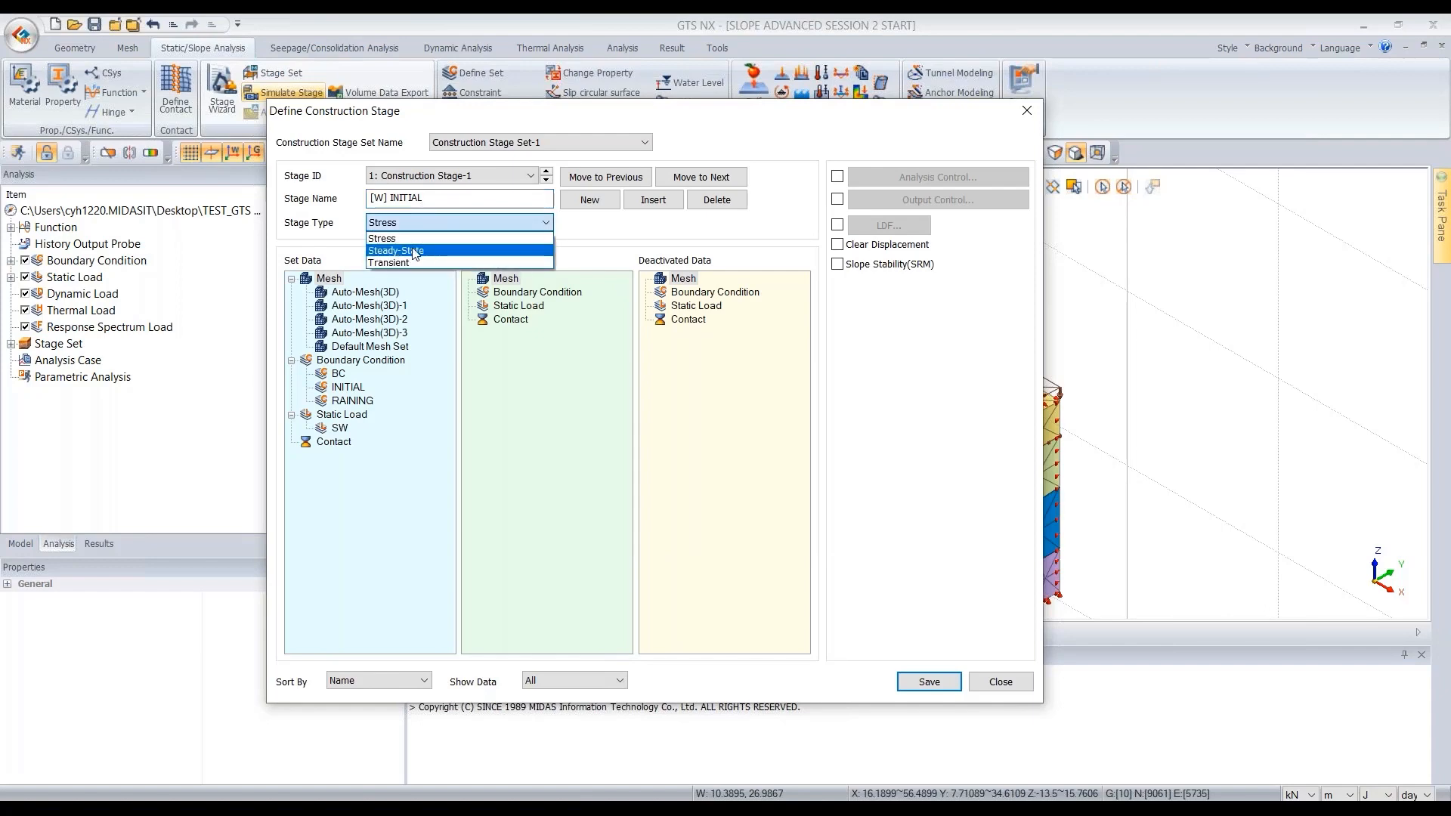
pyautogui.click(434, 251)
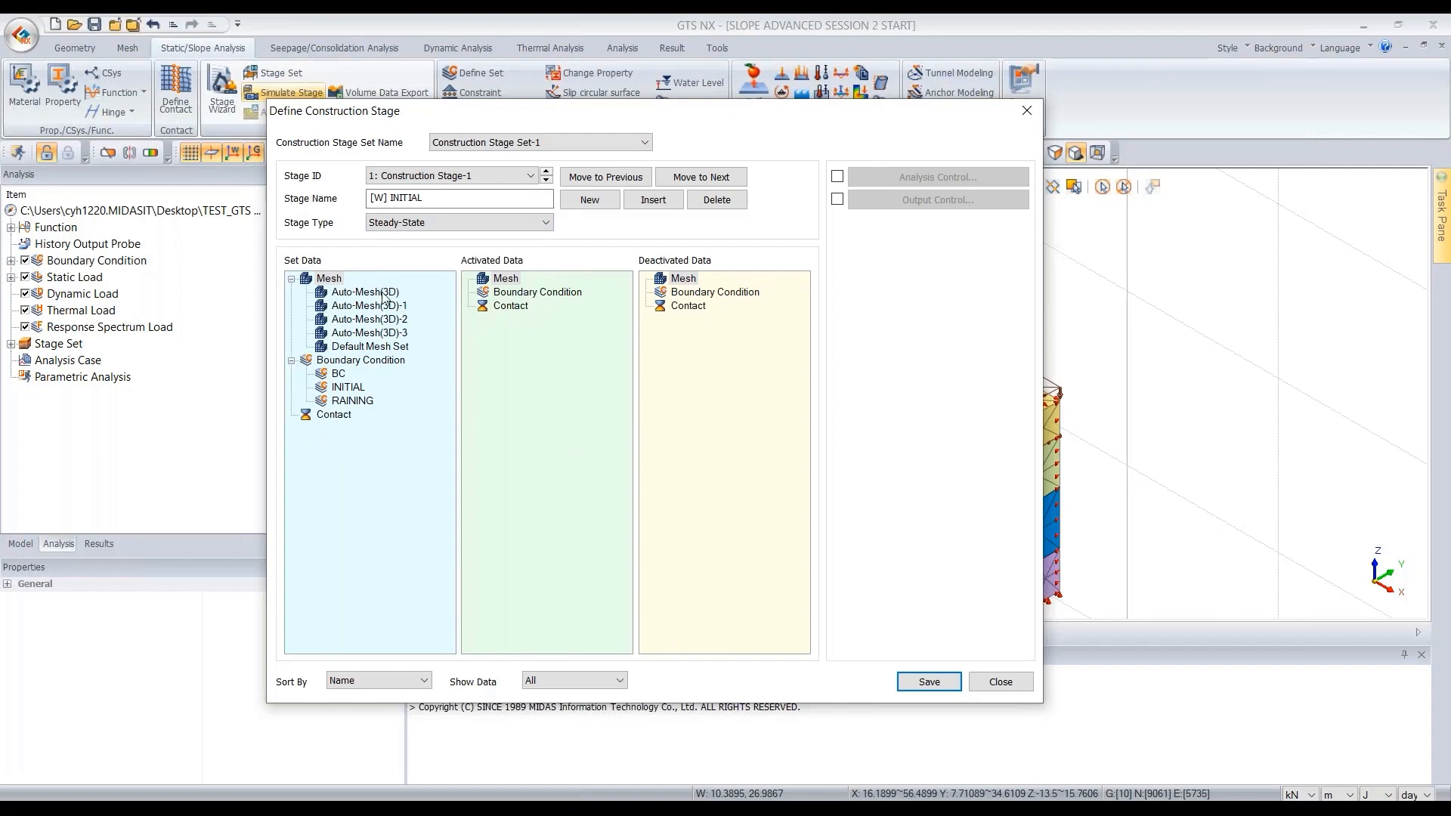
pyautogui.click(382, 293)
pyautogui.keyDown('shift'); pyautogui.click(405, 334); pyautogui.keyUp('shift')
pyautogui.moveTo(381, 325); pyautogui.dragTo(583, 323)
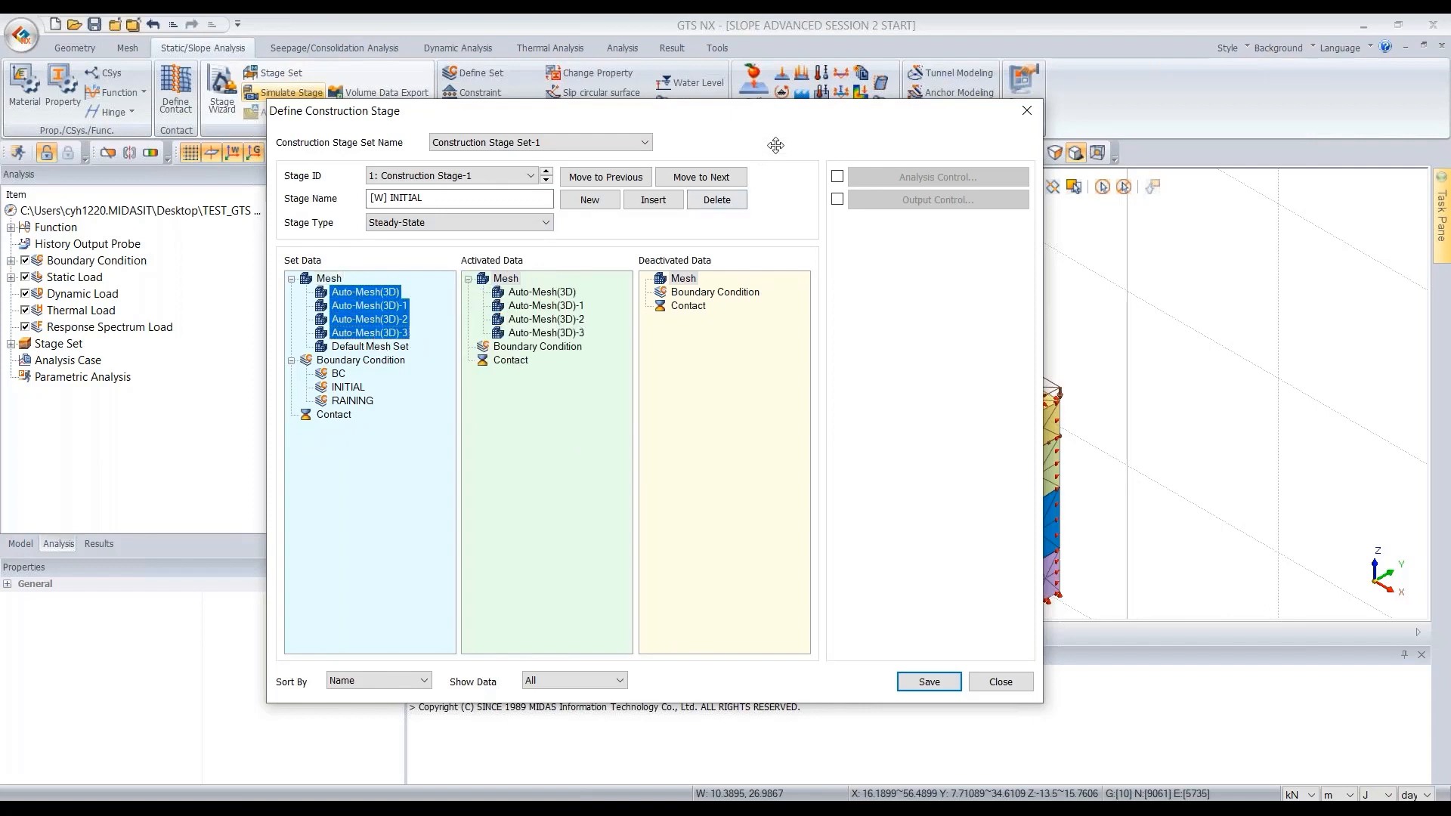
# - Filter the stage data display to show only activated items
pyautogui.moveTo(764, 129); pyautogui.dragTo(542, 99)
pyautogui.scroll(-8, 1282, 383)
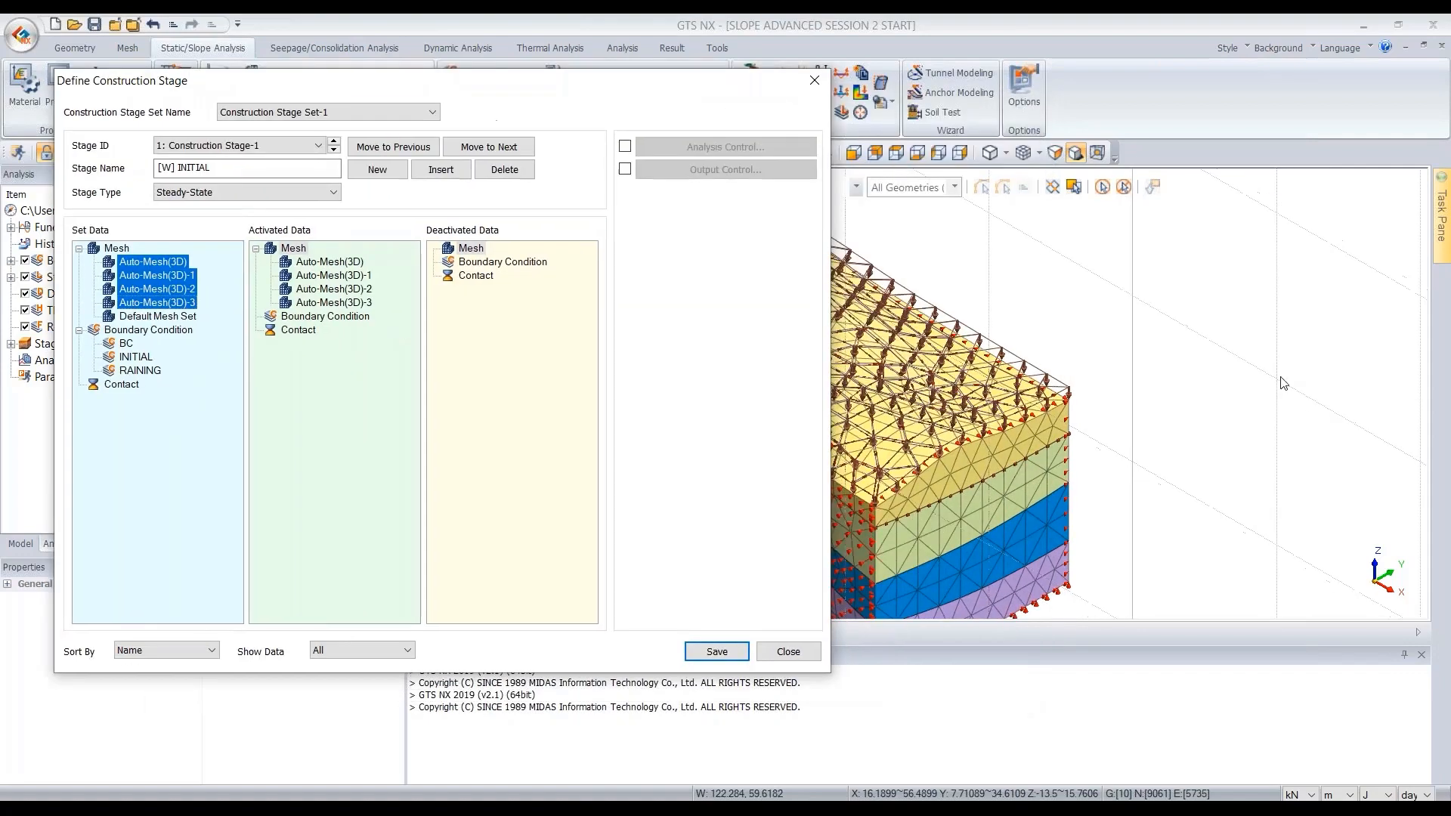
pyautogui.scroll(4, 949, 402)
pyautogui.scroll(4, 949, 402)
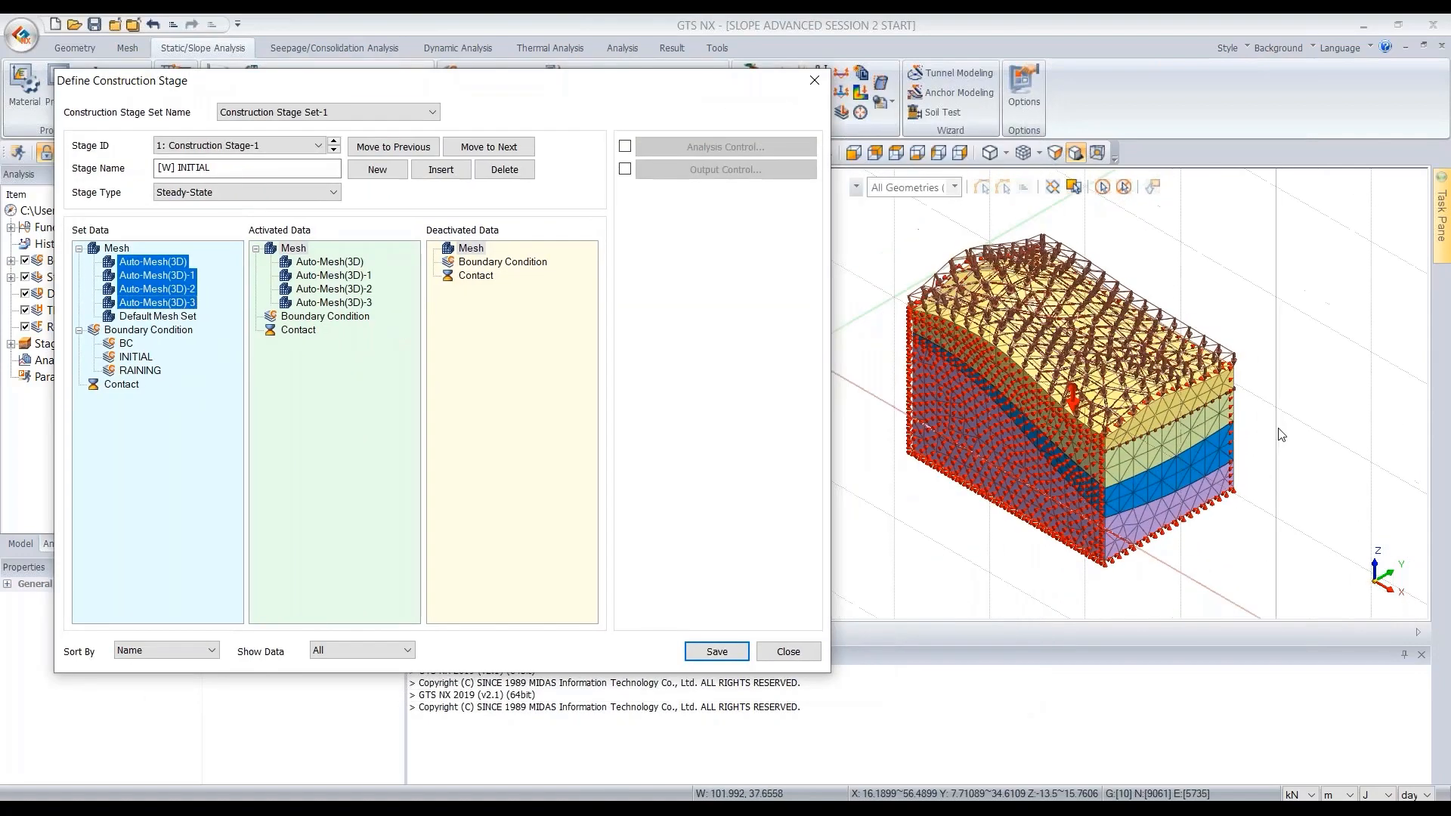
pyautogui.scroll(-2, 1004, 405)
pyautogui.scroll(-1, 1065, 398)
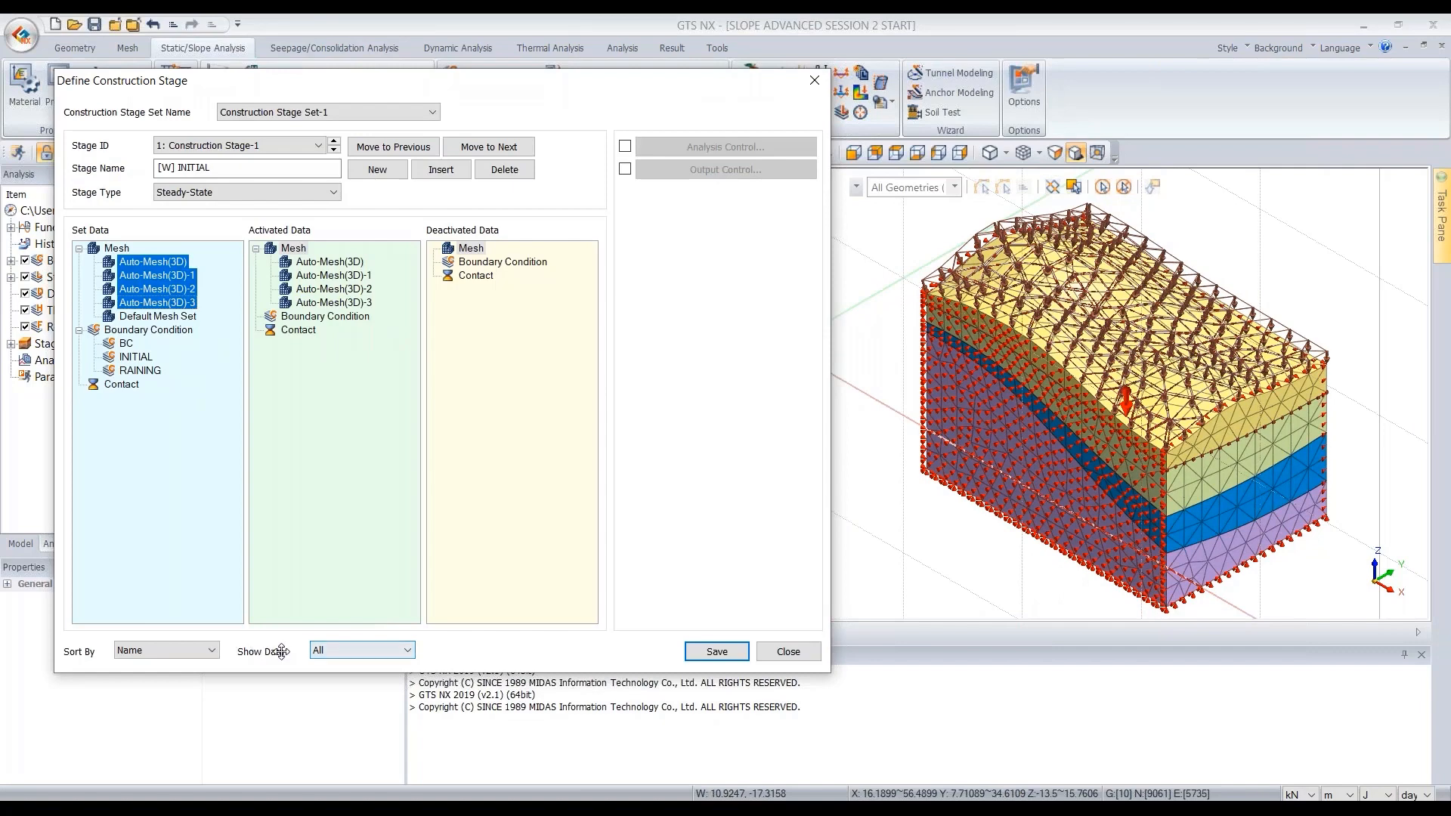
pyautogui.click(358, 650)
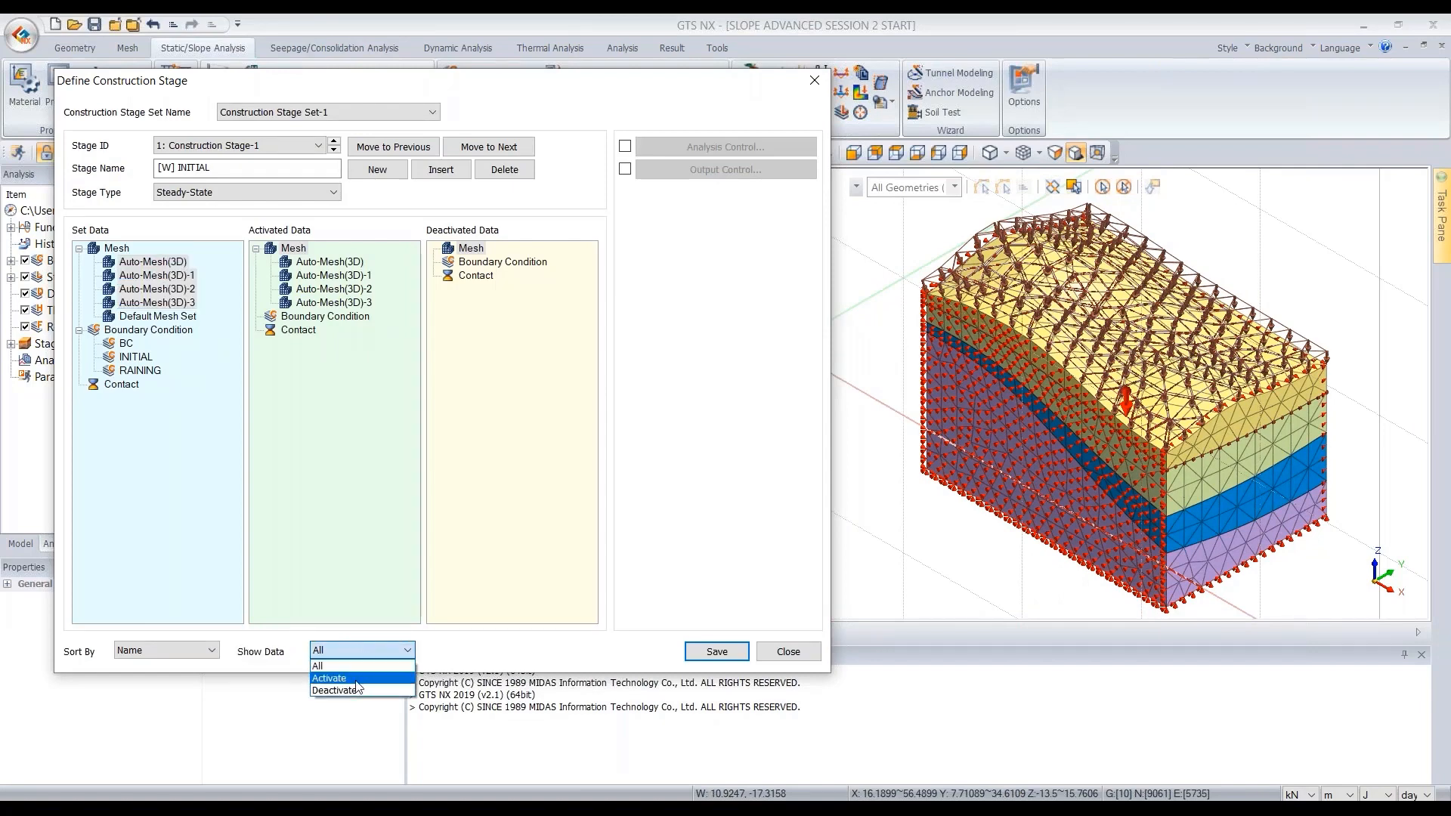
pyautogui.click(355, 679)
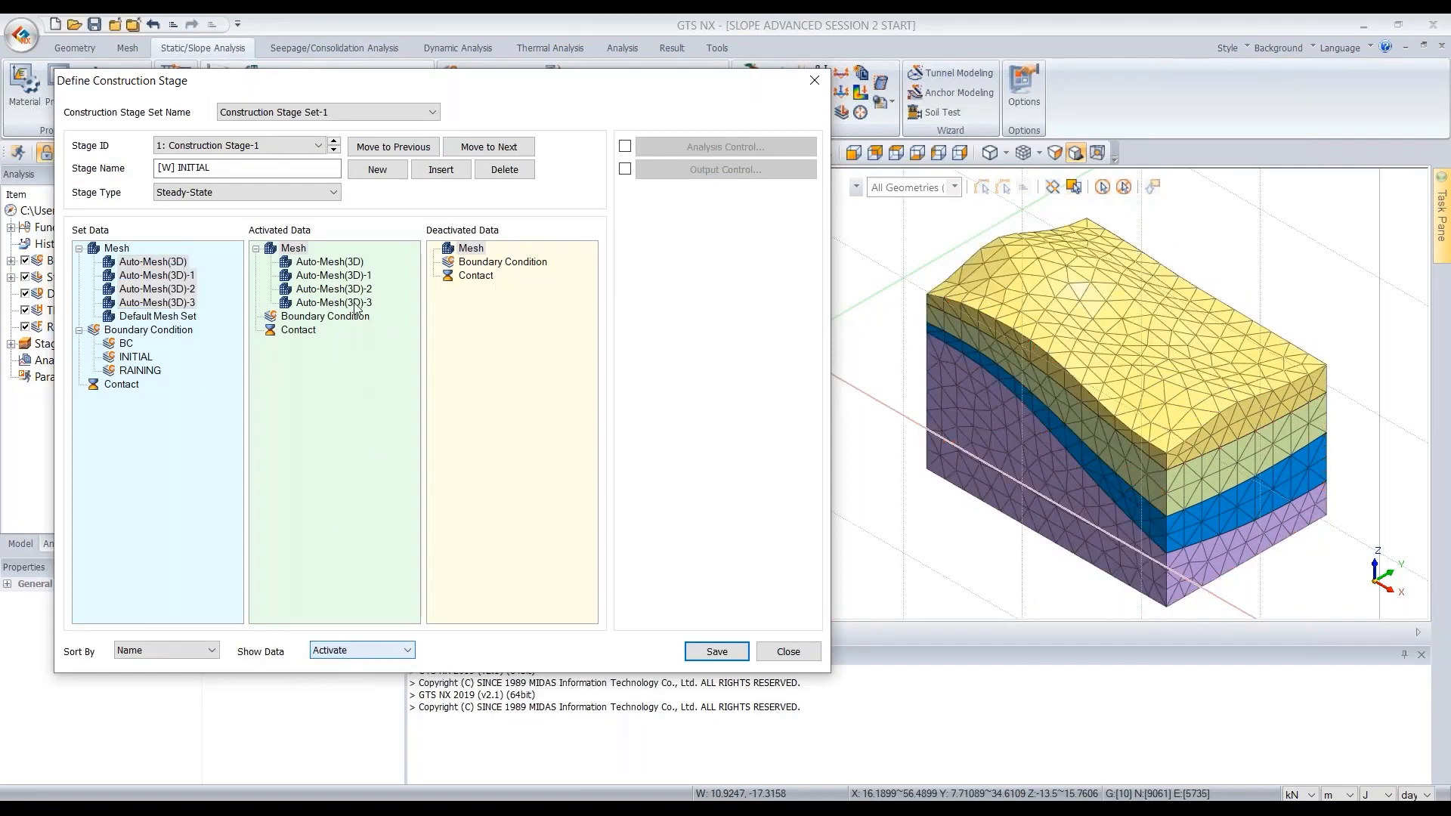
# - Activate the BC and INITIAL boundary sets for the [W] INITIAL stage and save it
pyautogui.click(330, 261)
pyautogui.keyDown('shift'); pyautogui.click(357, 303); pyautogui.keyUp('shift')
pyautogui.moveTo(357, 303); pyautogui.dragTo(327, 325)
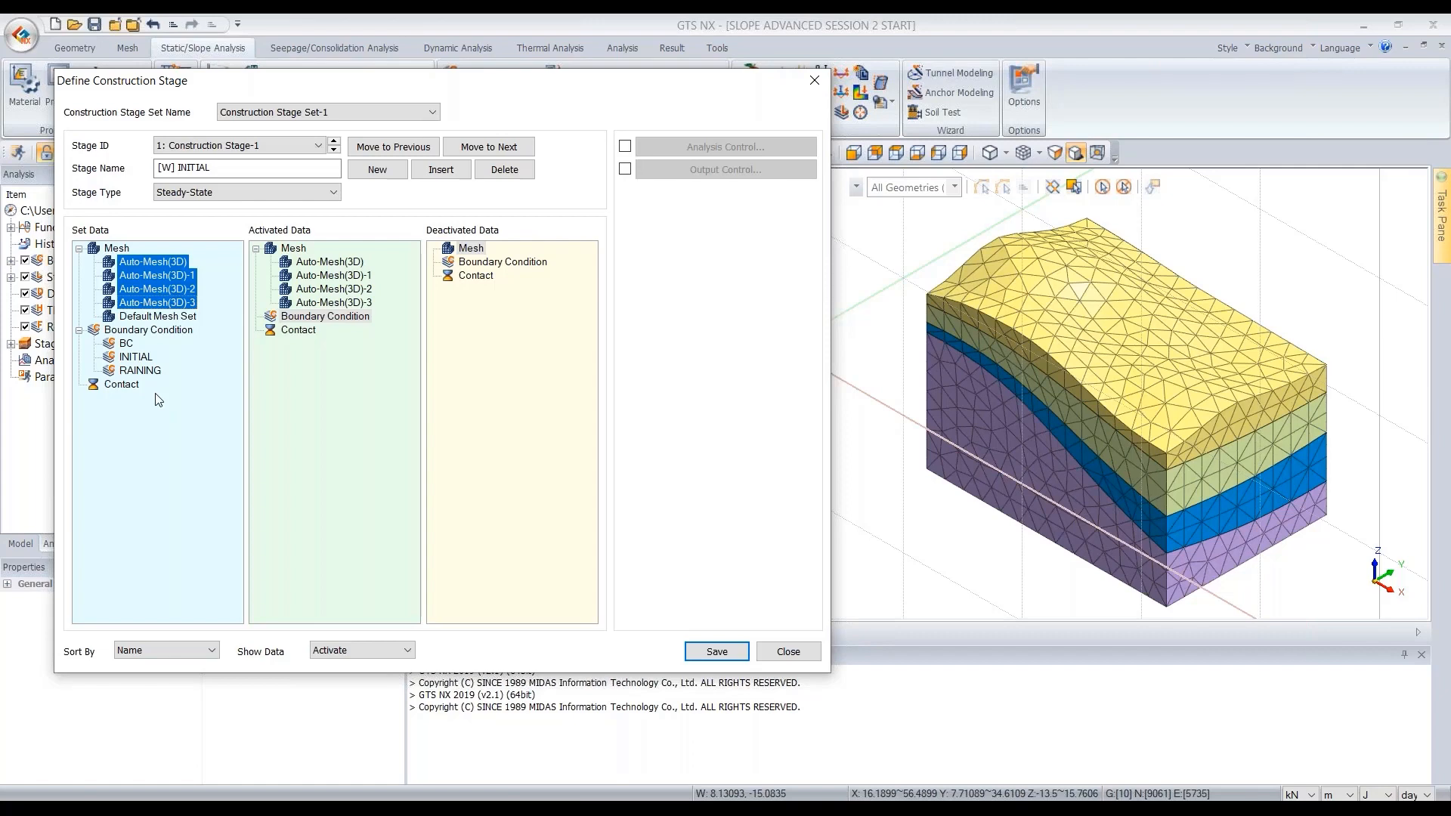
pyautogui.moveTo(126, 343); pyautogui.dragTo(298, 336)
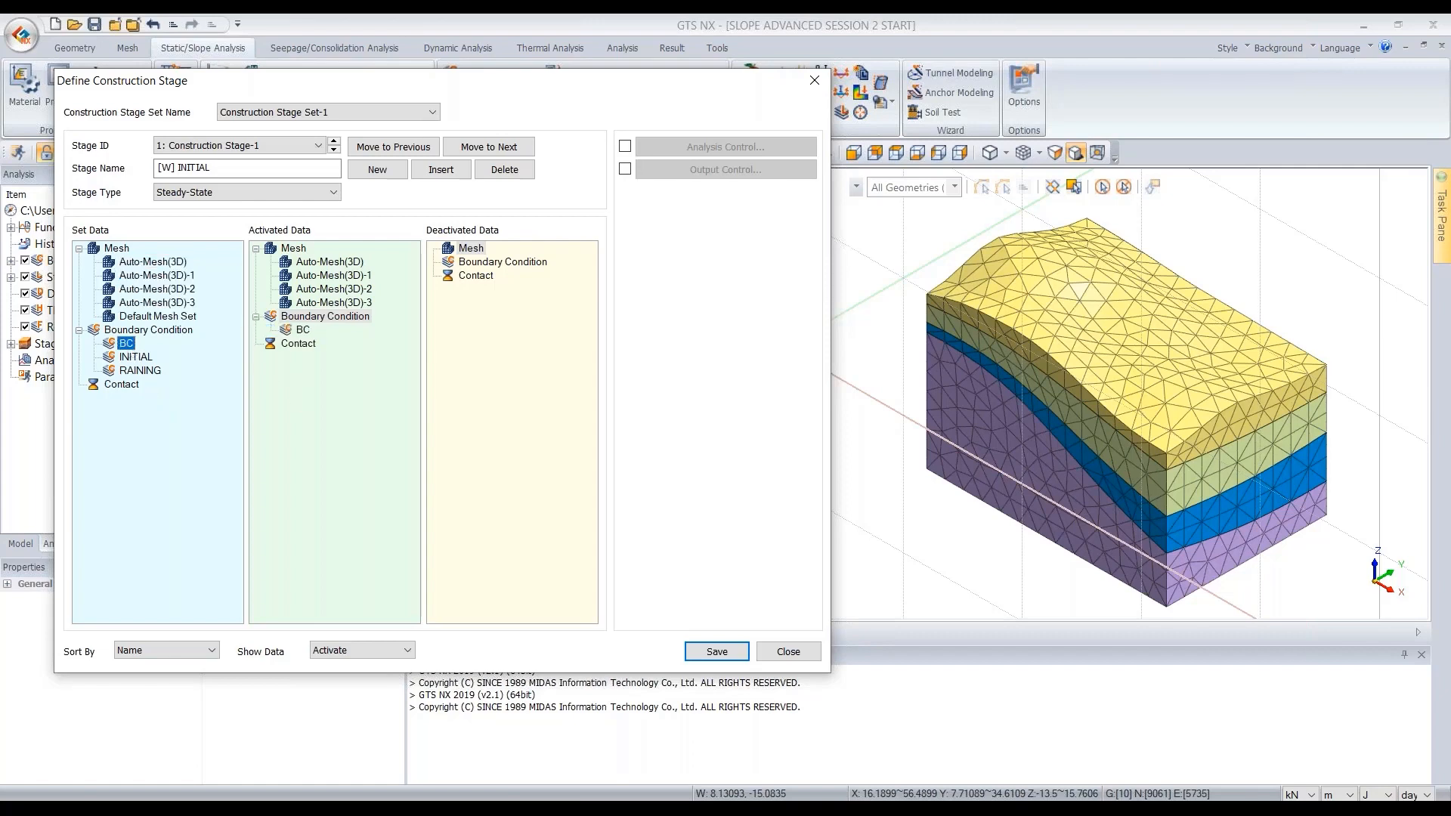
pyautogui.click(139, 360)
pyautogui.moveTo(140, 368); pyautogui.dragTo(303, 339)
pyautogui.click(304, 340)
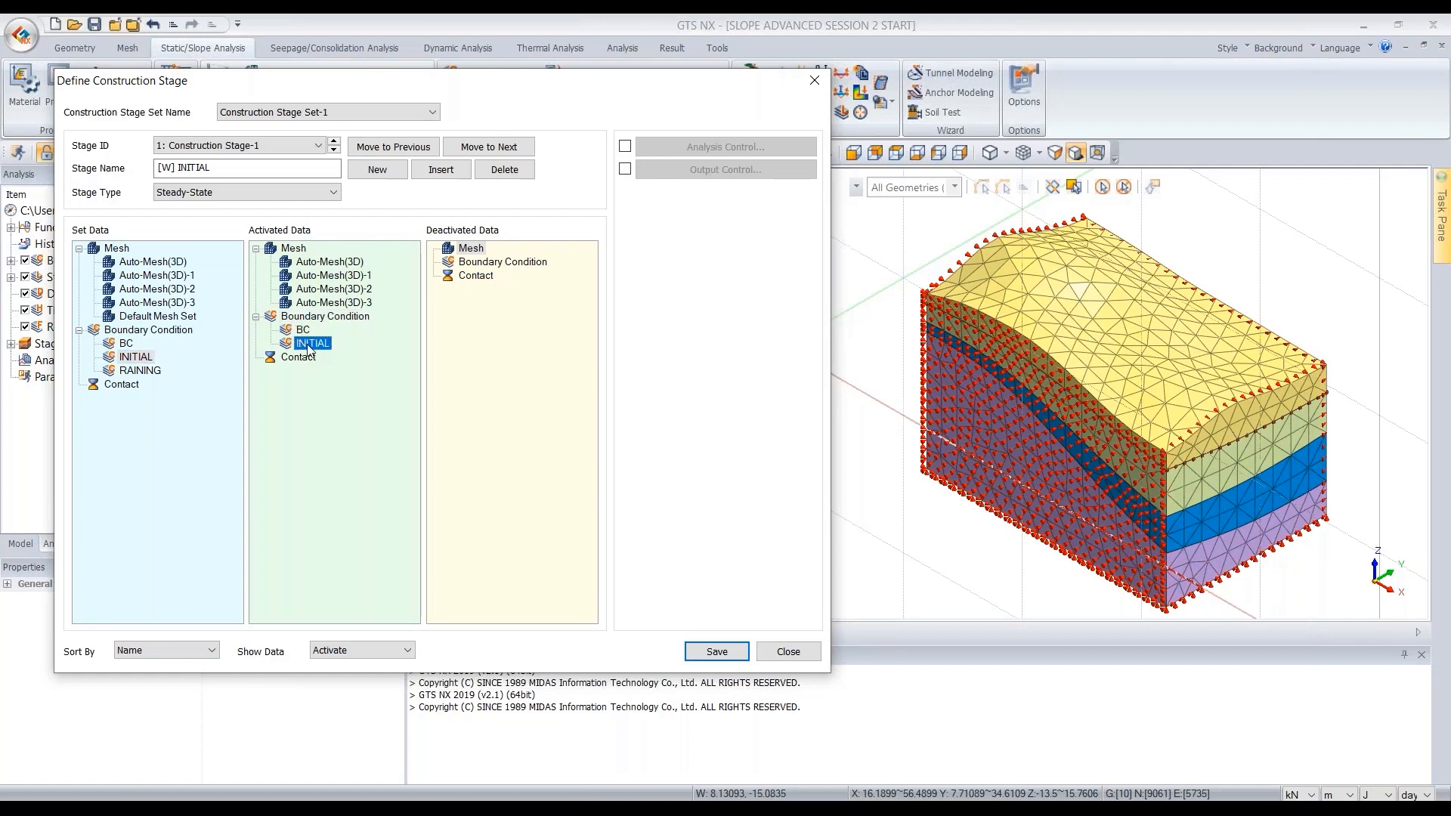
pyautogui.click(722, 650)
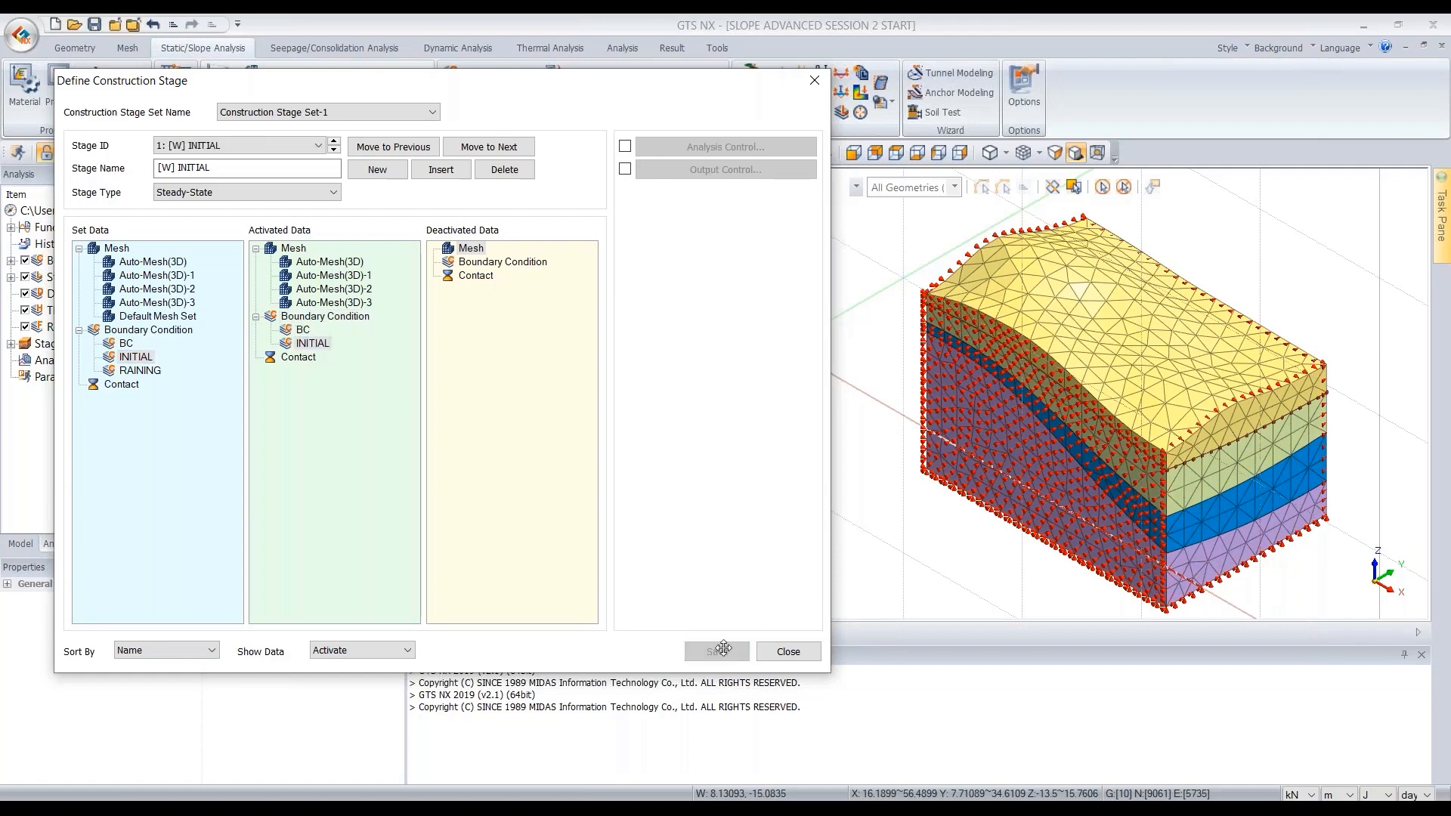
# - Add a second stage named [S] INITIAL FOS with the Stress stage type
pyautogui.click(379, 171)
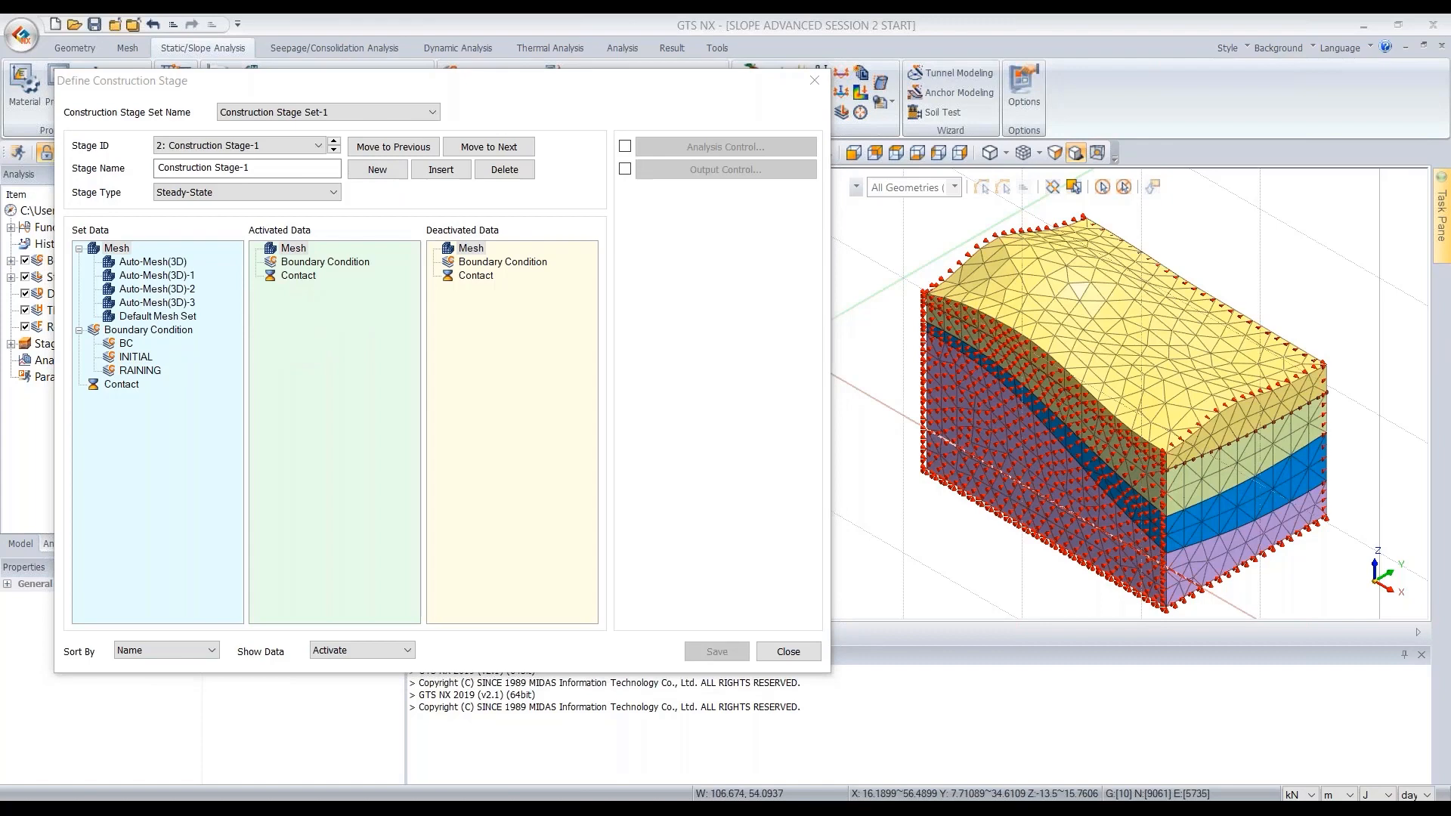
pyautogui.moveTo(255, 168); pyautogui.dragTo(156, 169)
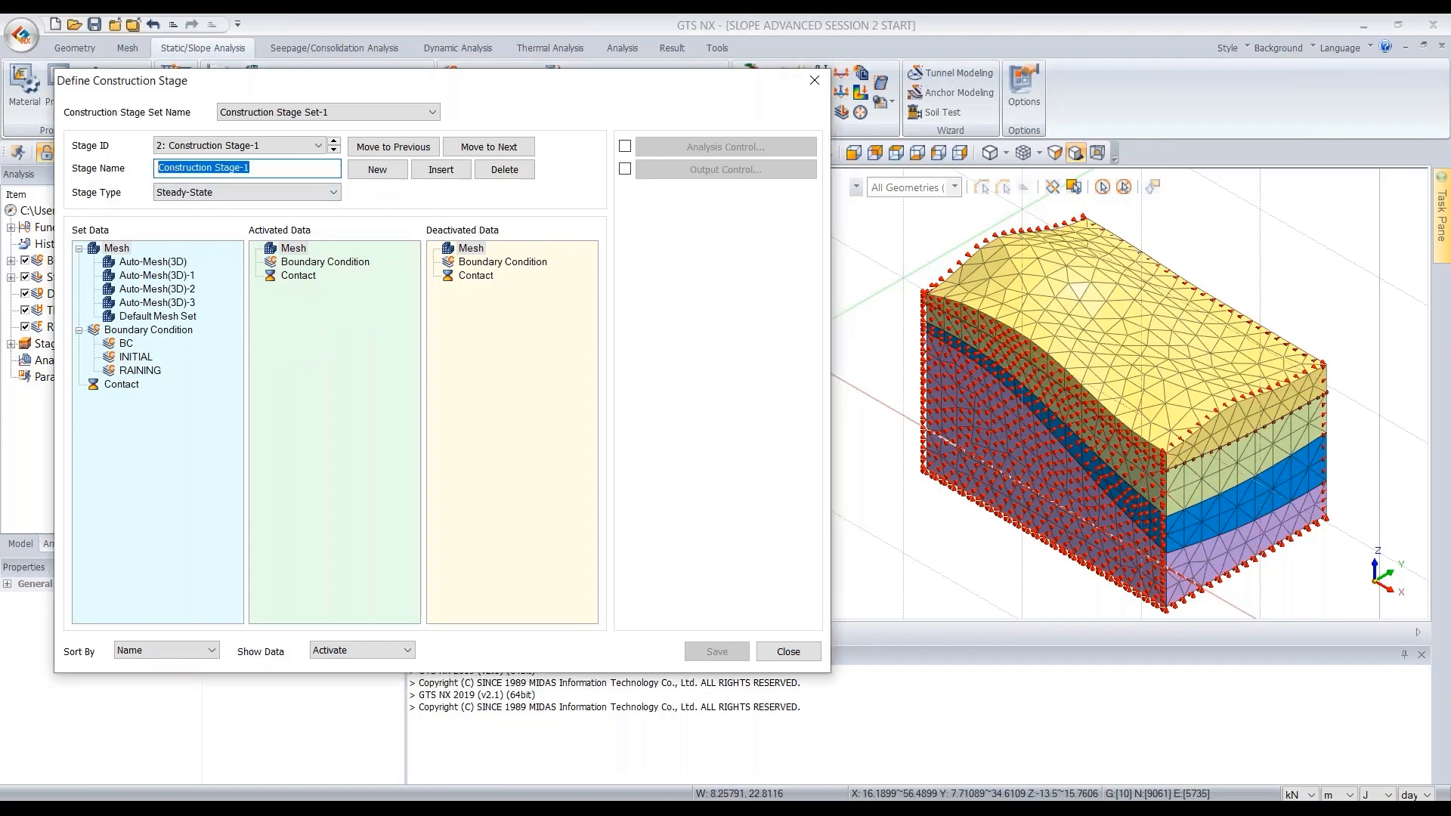
pyautogui.write('[S] INITIAL FOS')
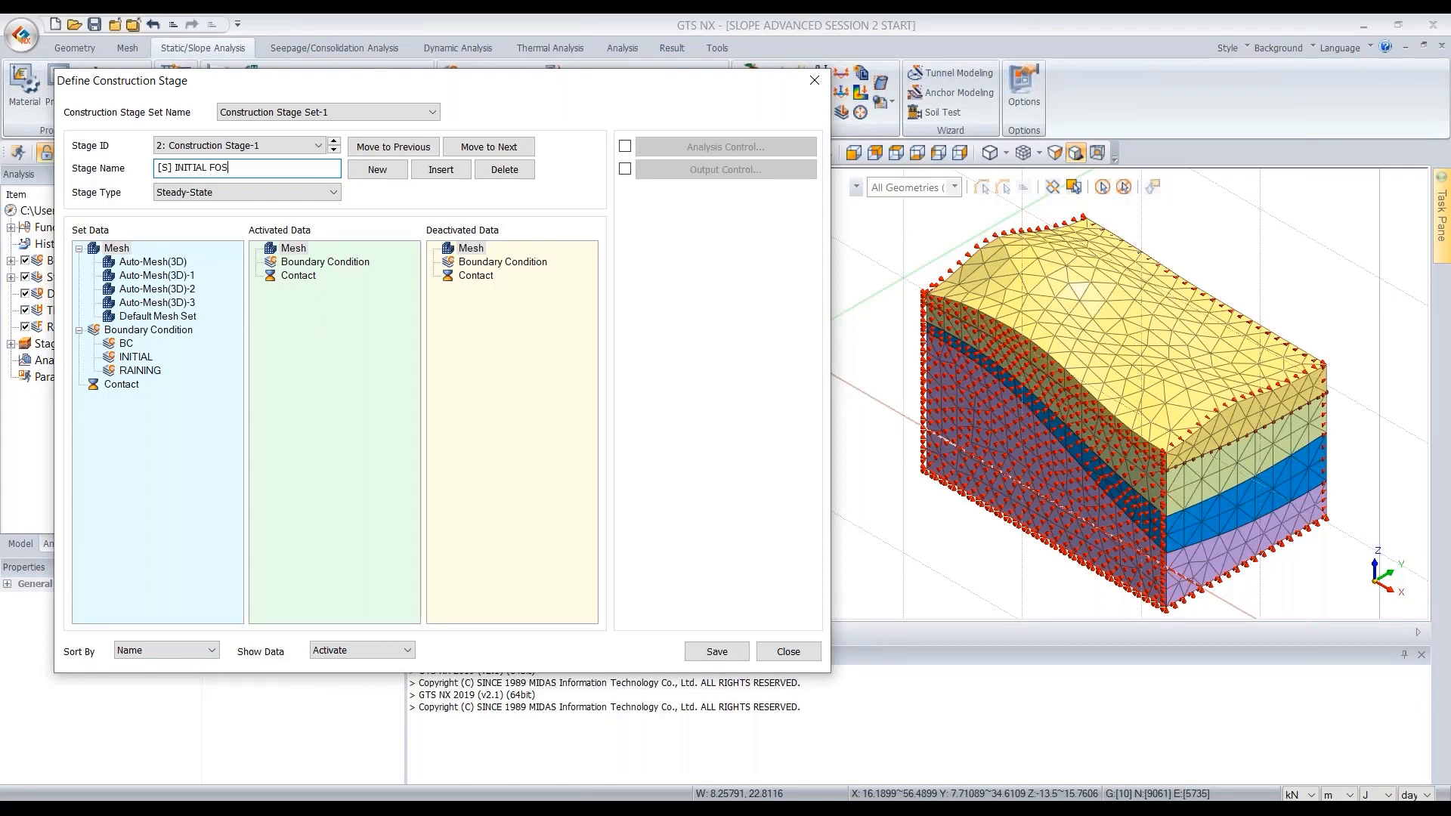
pyautogui.click(288, 193)
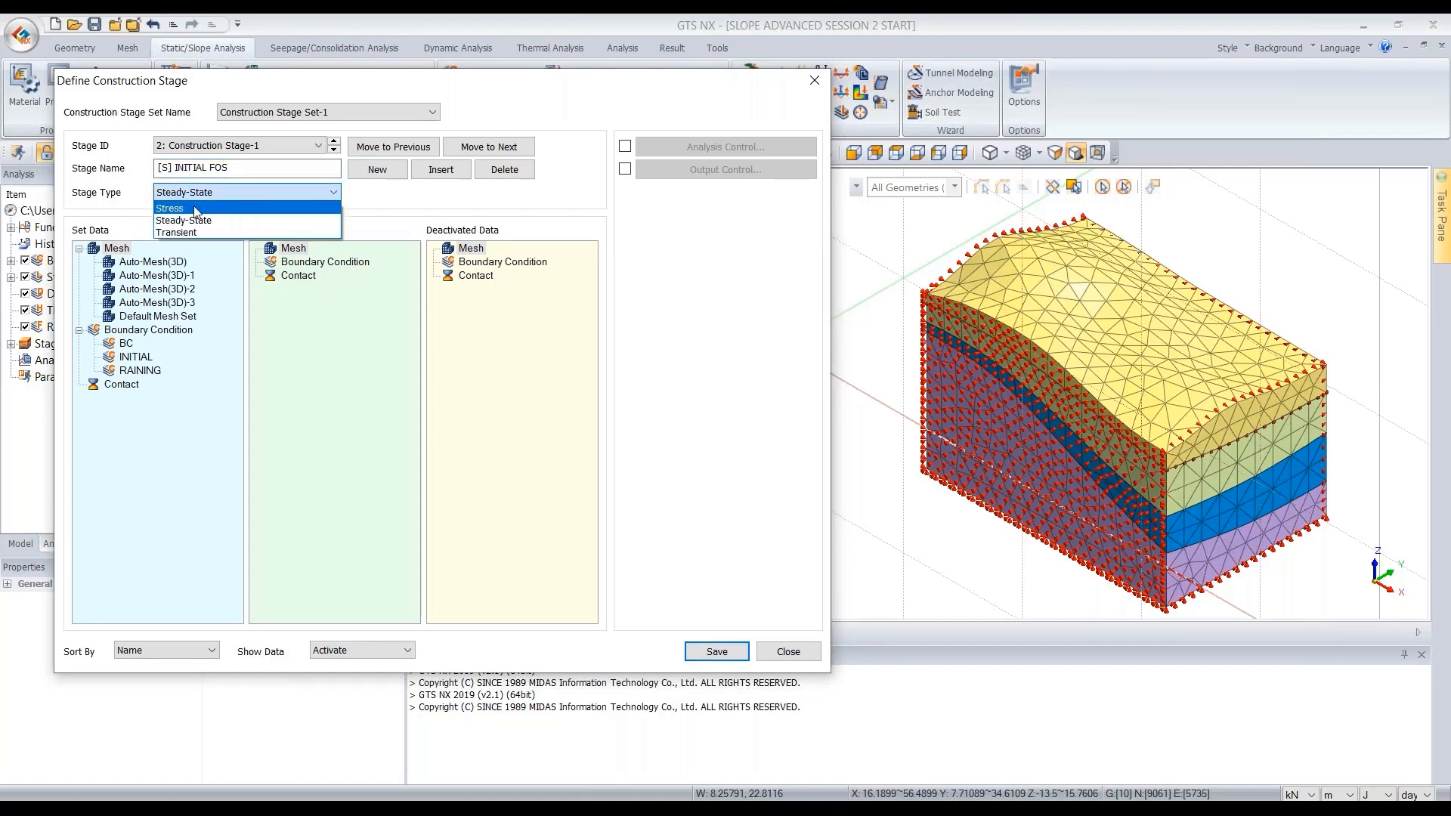
pyautogui.click(204, 211)
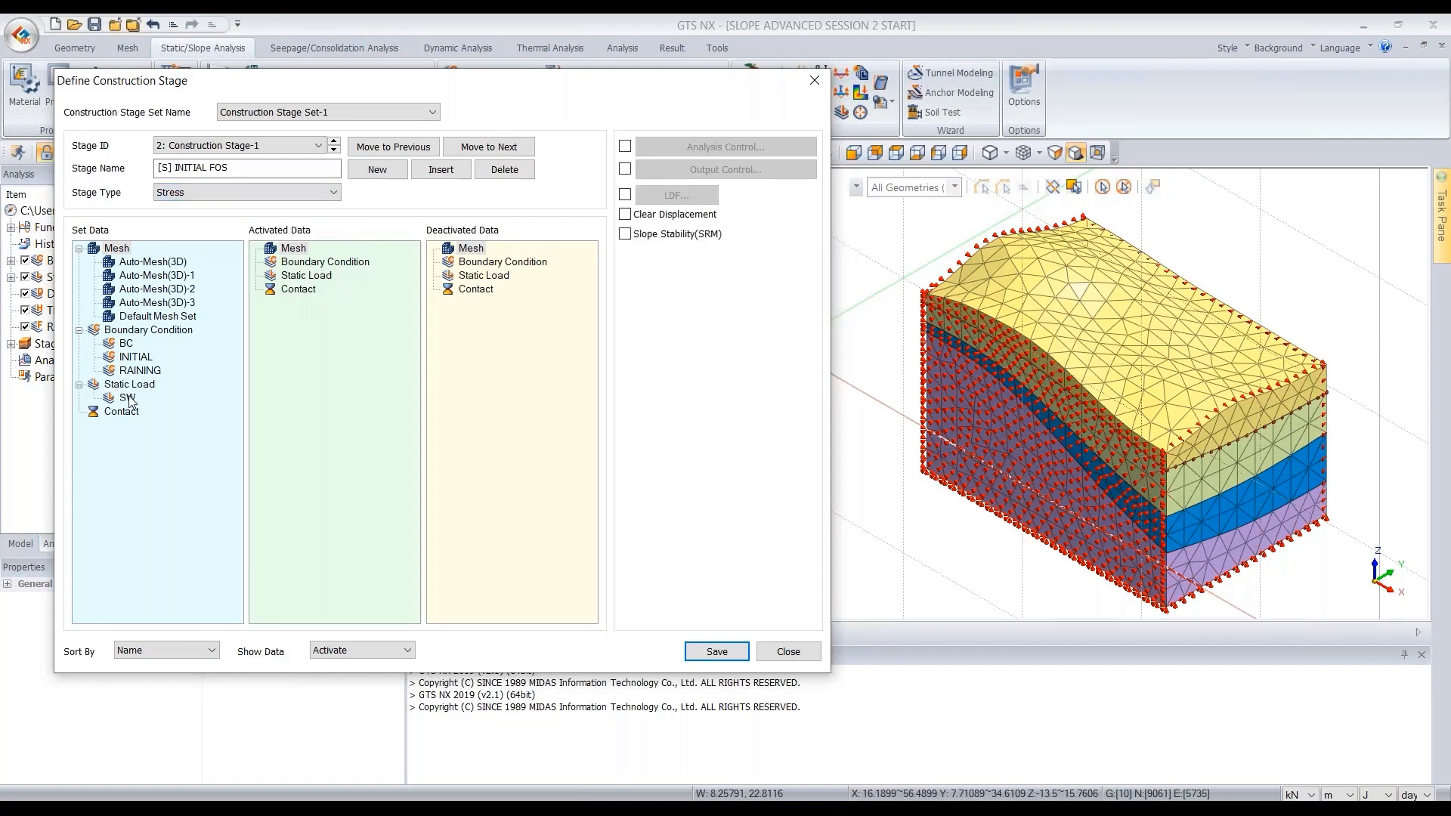
# - Activate the SW static load in the [S] INITIAL FOS stage and enable Slope Stability (SRM)
pyautogui.moveTo(128, 401); pyautogui.dragTo(339, 297)
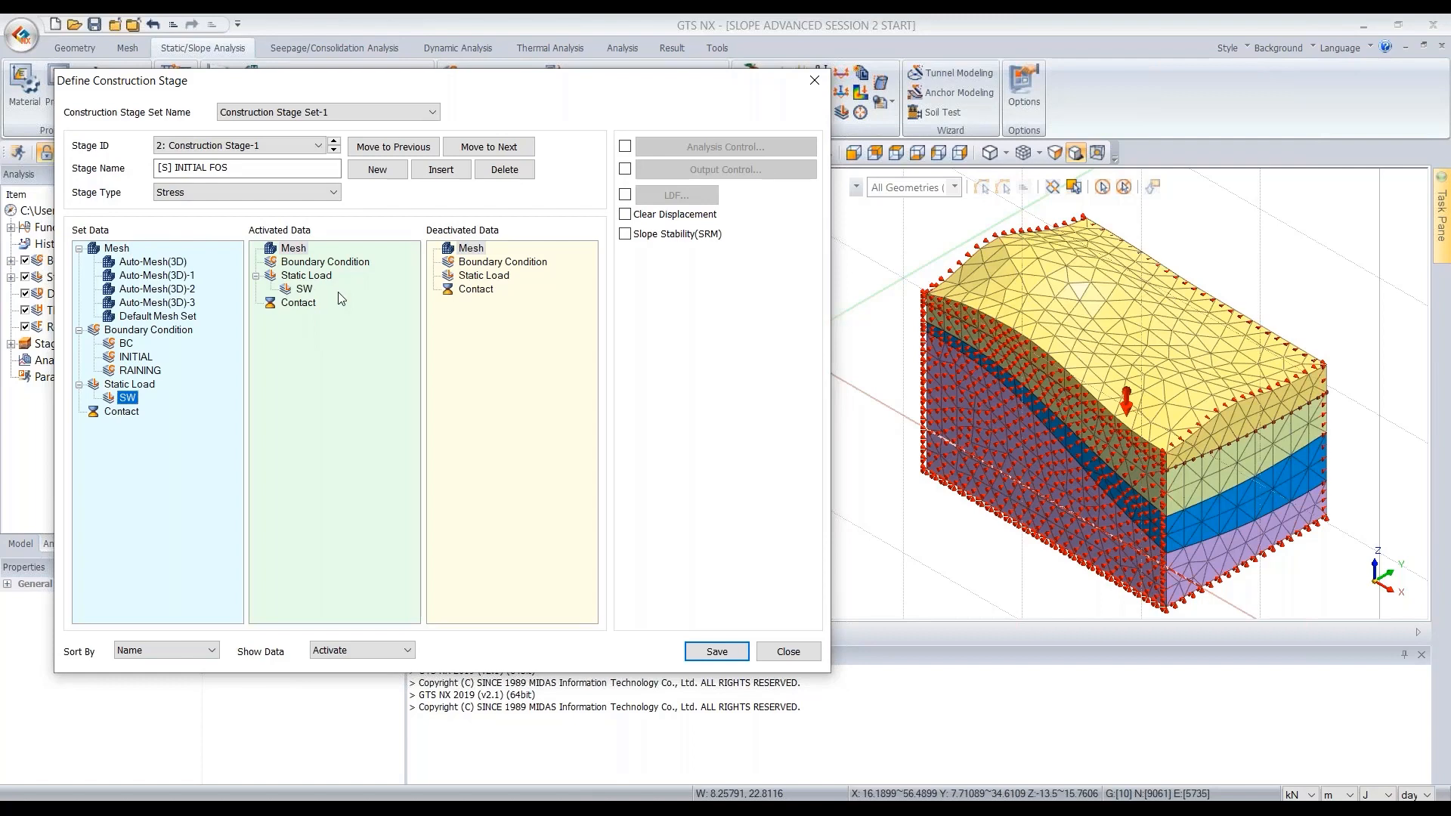
pyautogui.click(625, 235)
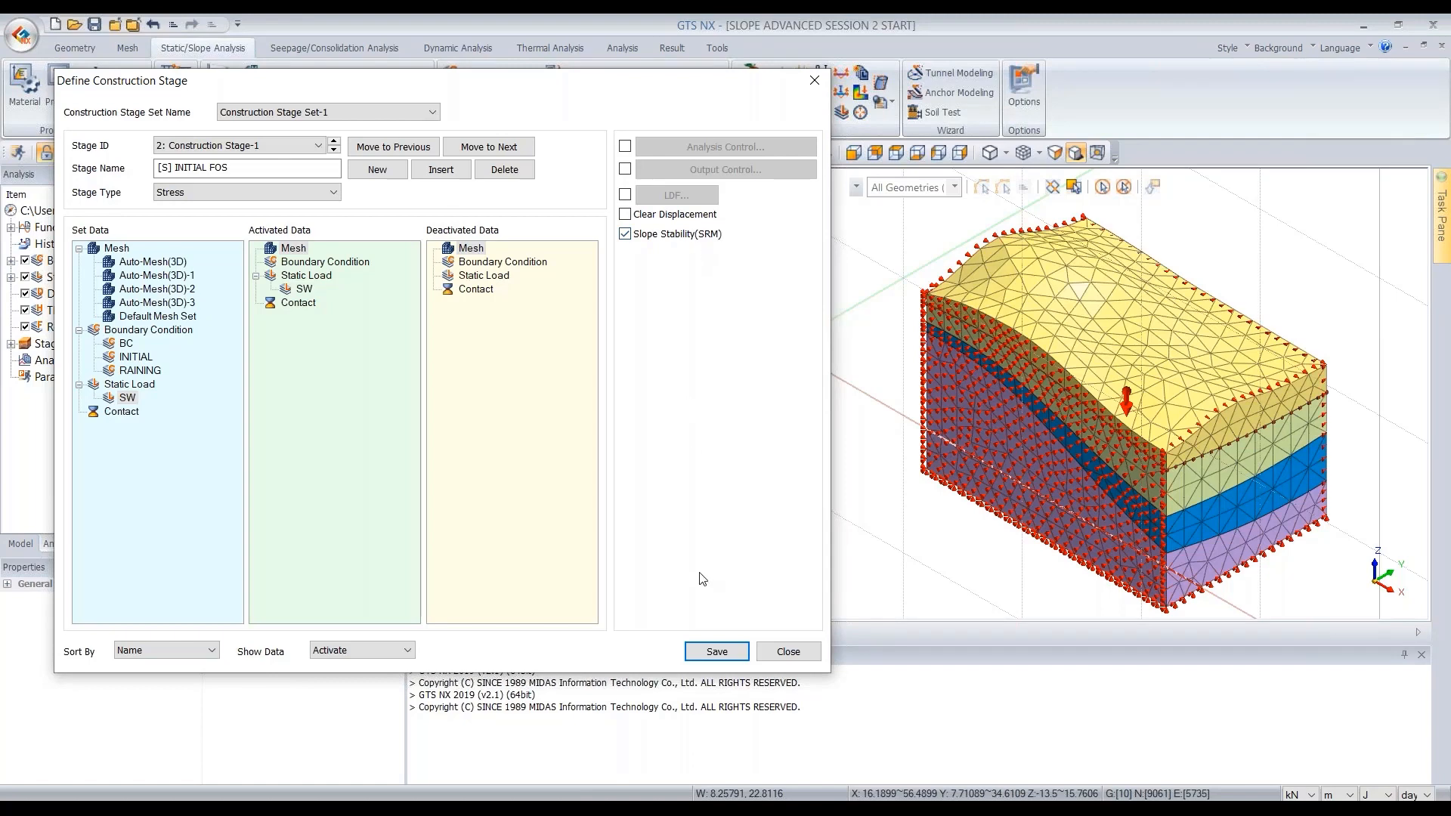
# - Save the [S] INITIAL FOS stage and add a new stage named [W] RAINING with the Transient stage type
pyautogui.click(716, 652)
pyautogui.click(378, 171)
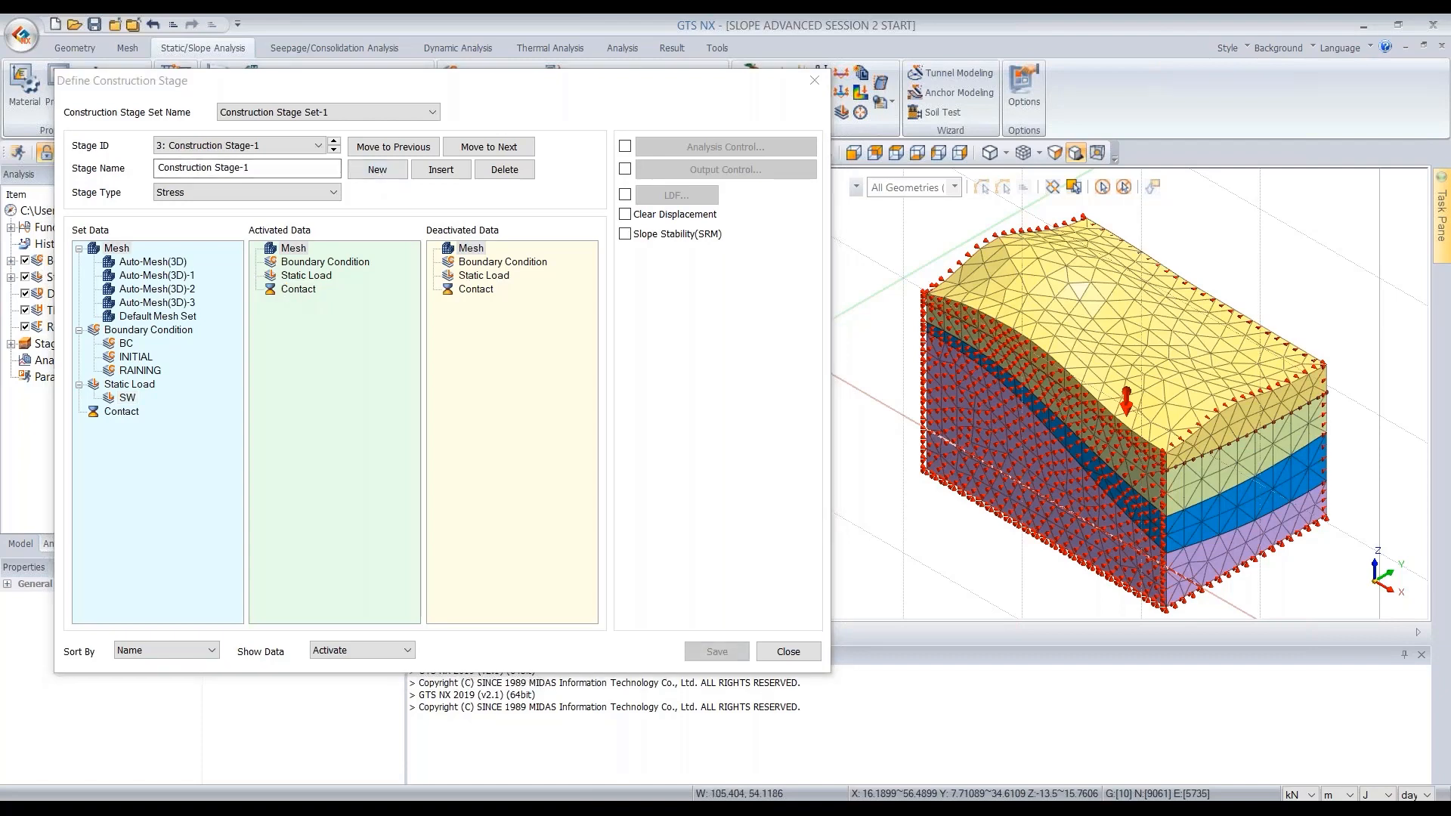
pyautogui.moveTo(257, 169); pyautogui.dragTo(154, 168)
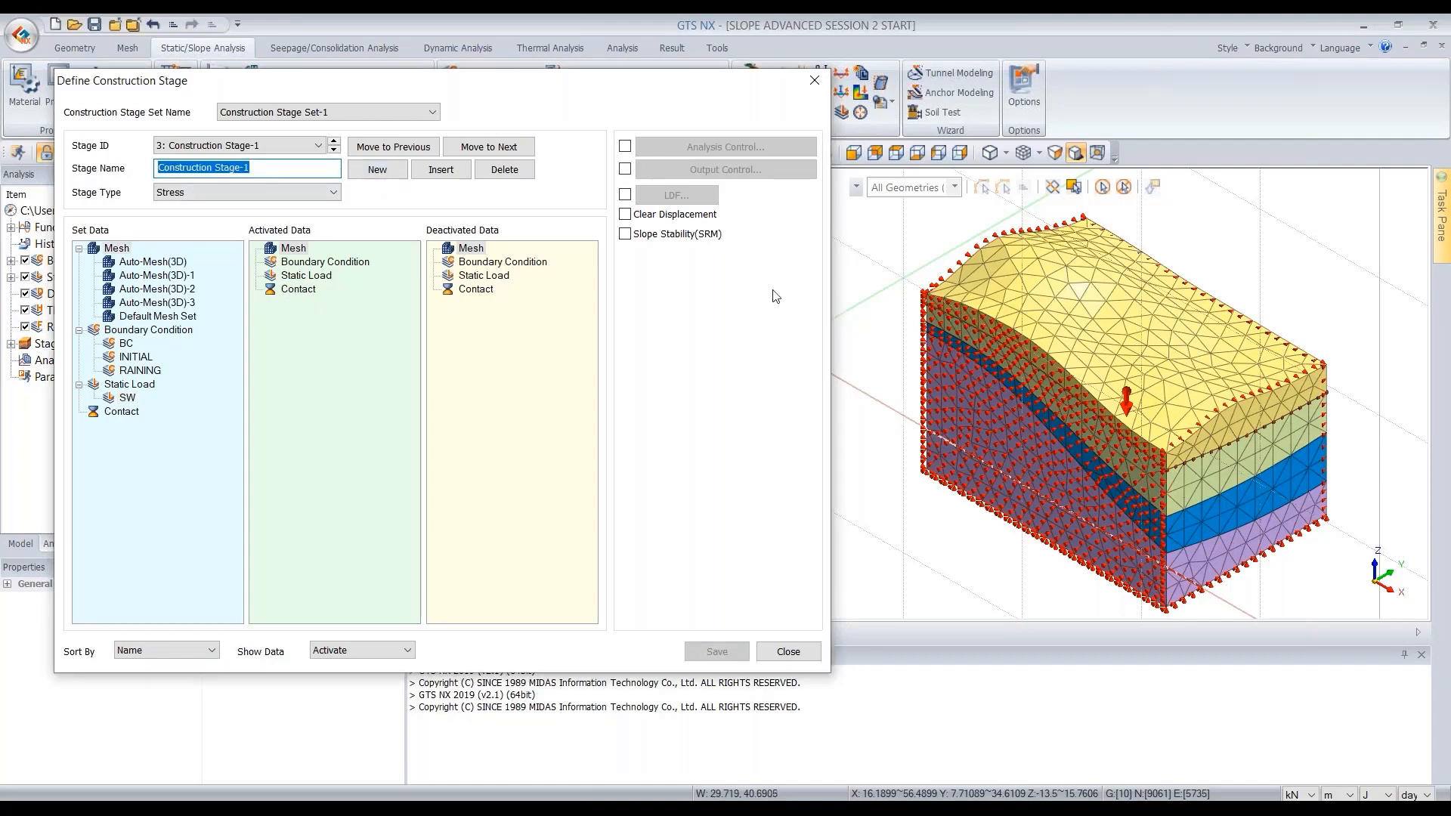
pyautogui.write('[]')
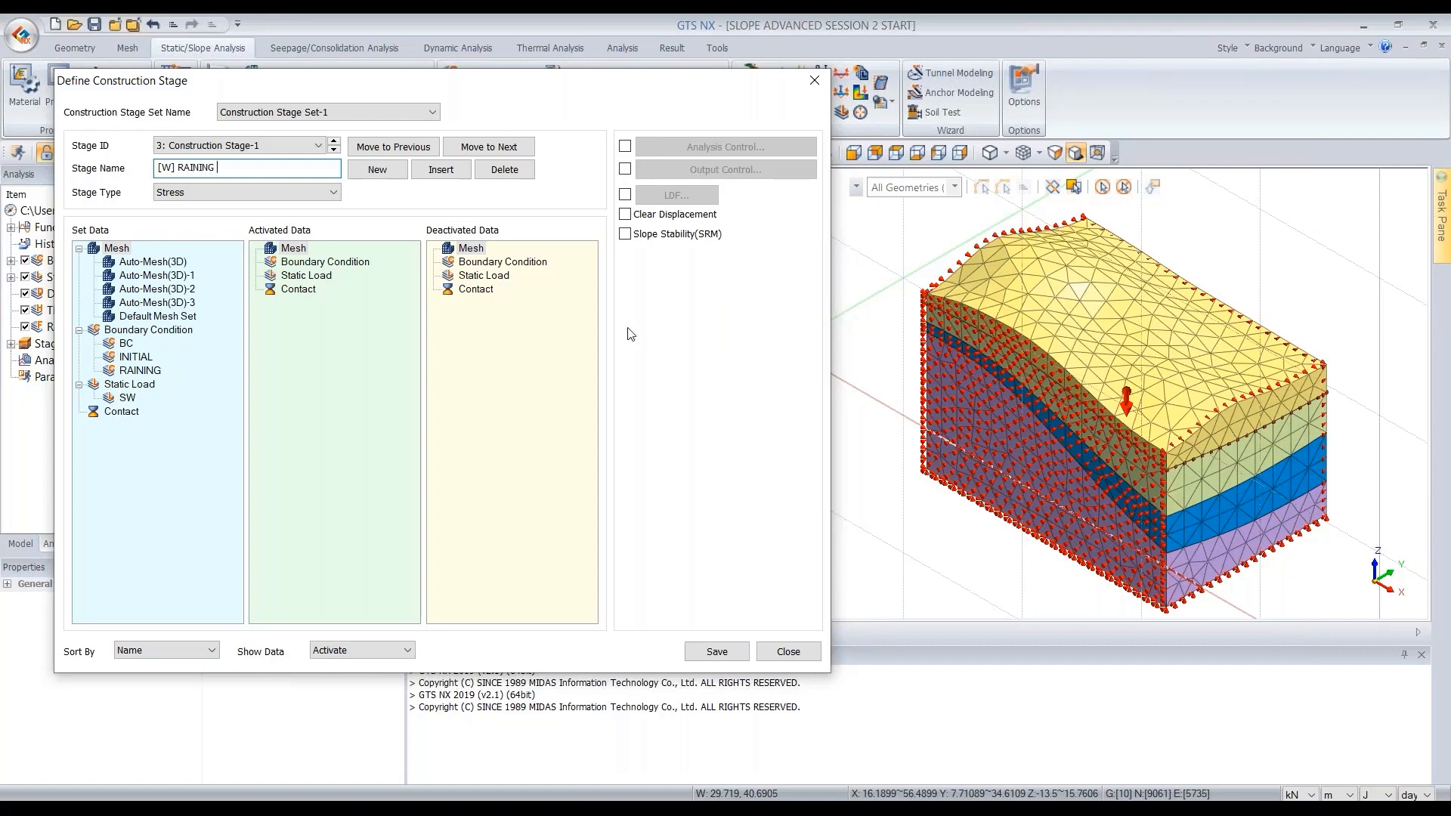
pyautogui.click(202, 194)
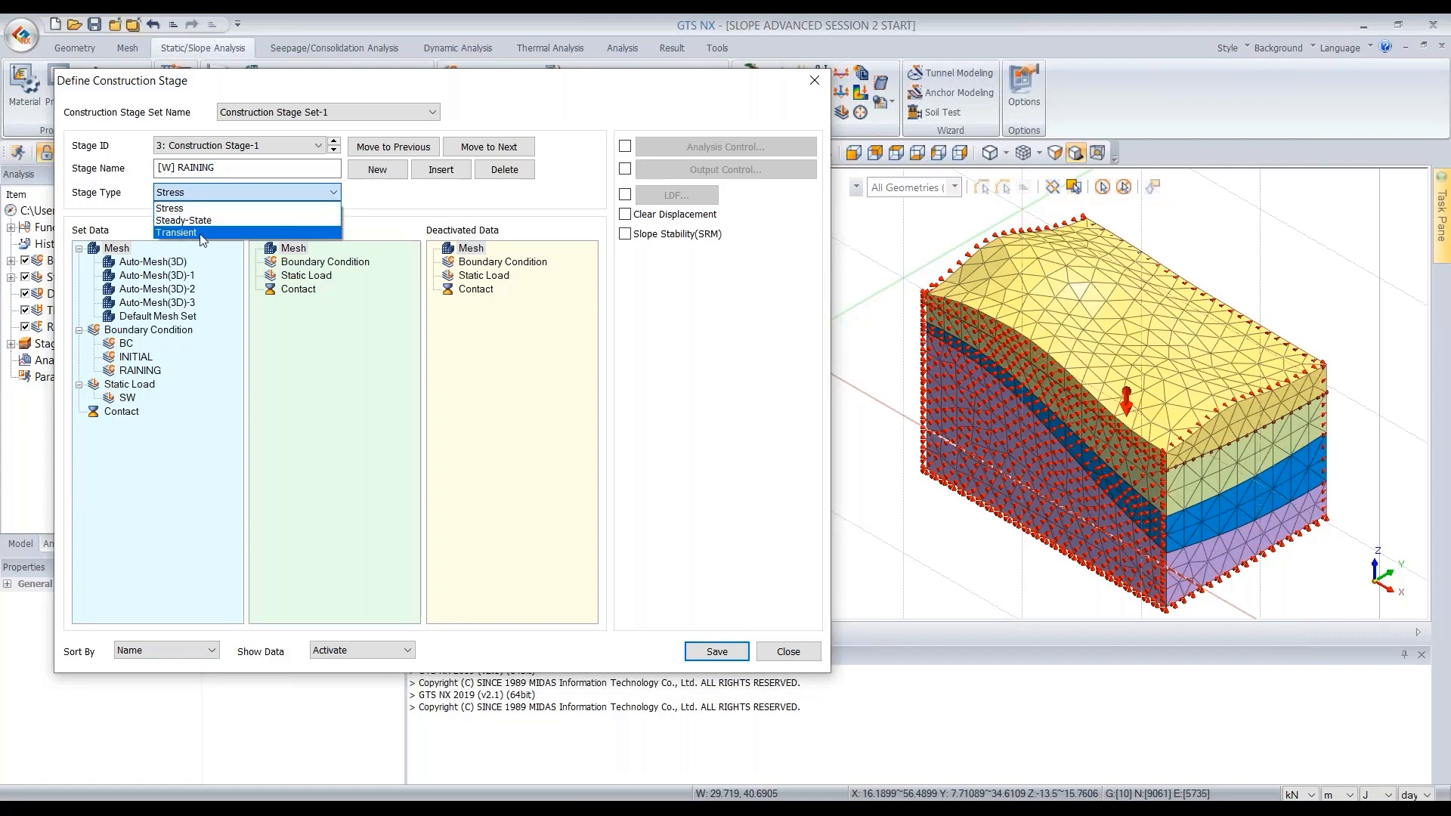
pyautogui.click(201, 233)
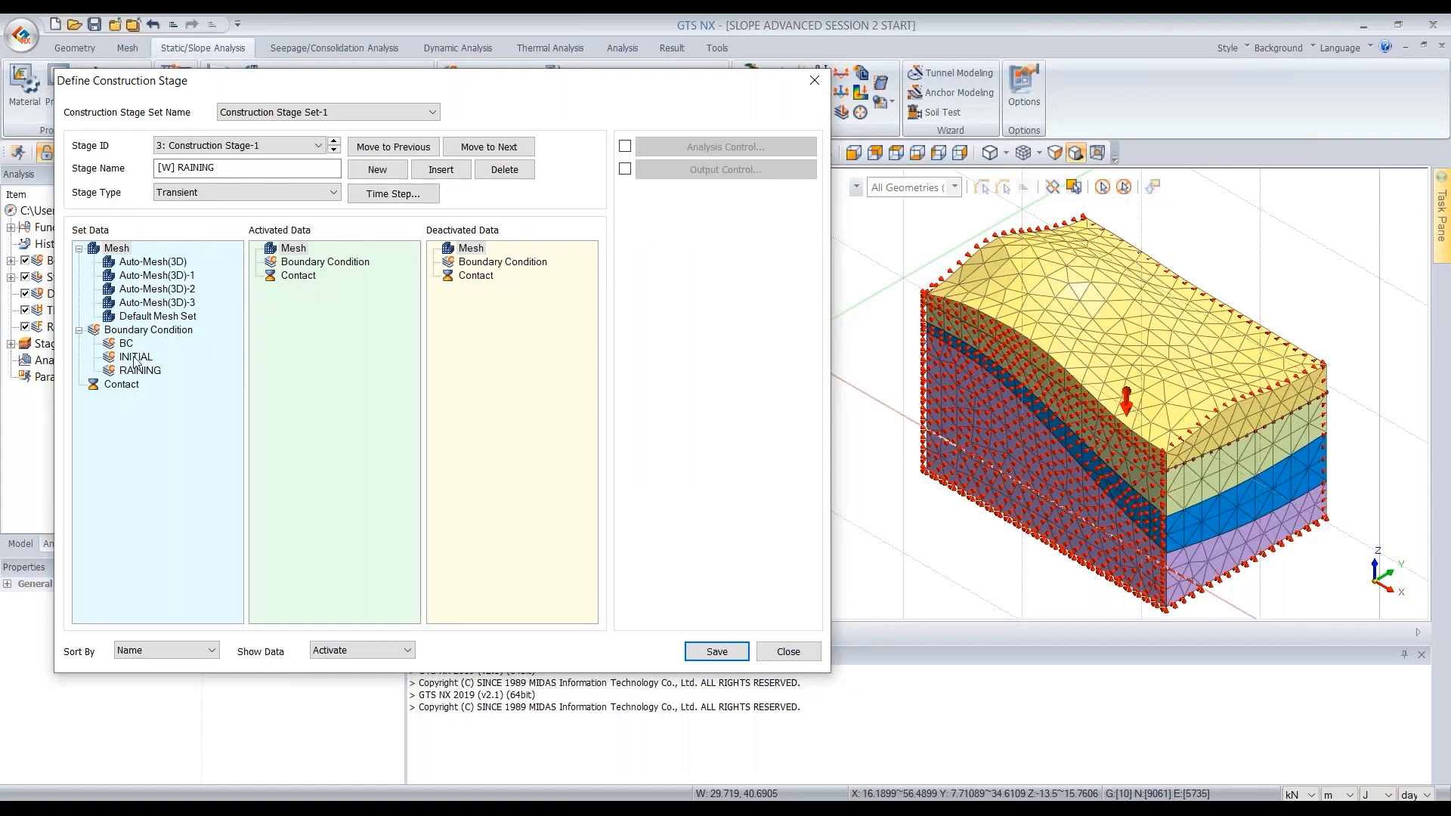
# - Deactivate the INITIAL boundary set and activate the RAINING boundary set in the [W] RAINING stage
pyautogui.moveTo(135, 358); pyautogui.dragTo(461, 279)
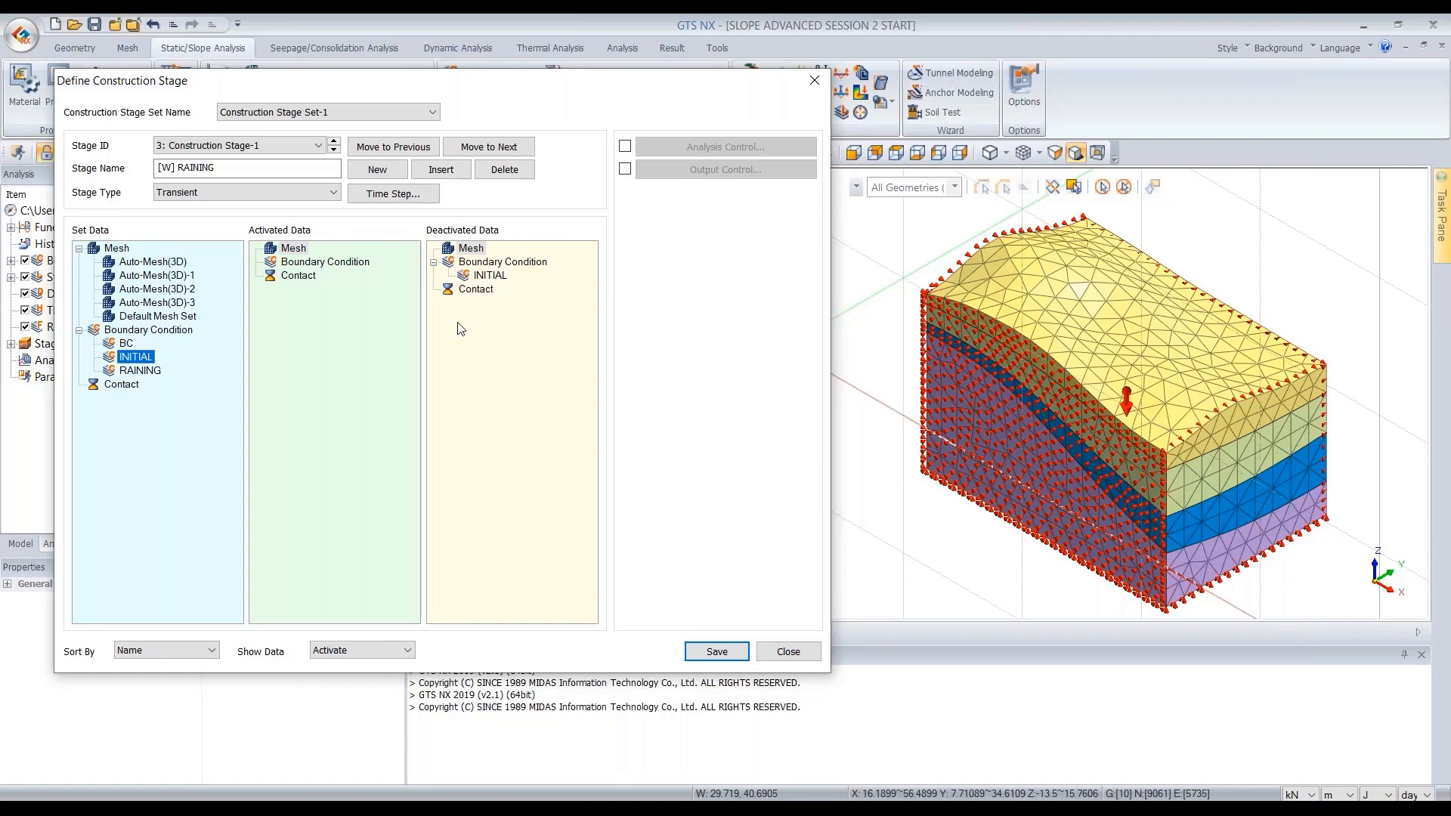
pyautogui.click(485, 276)
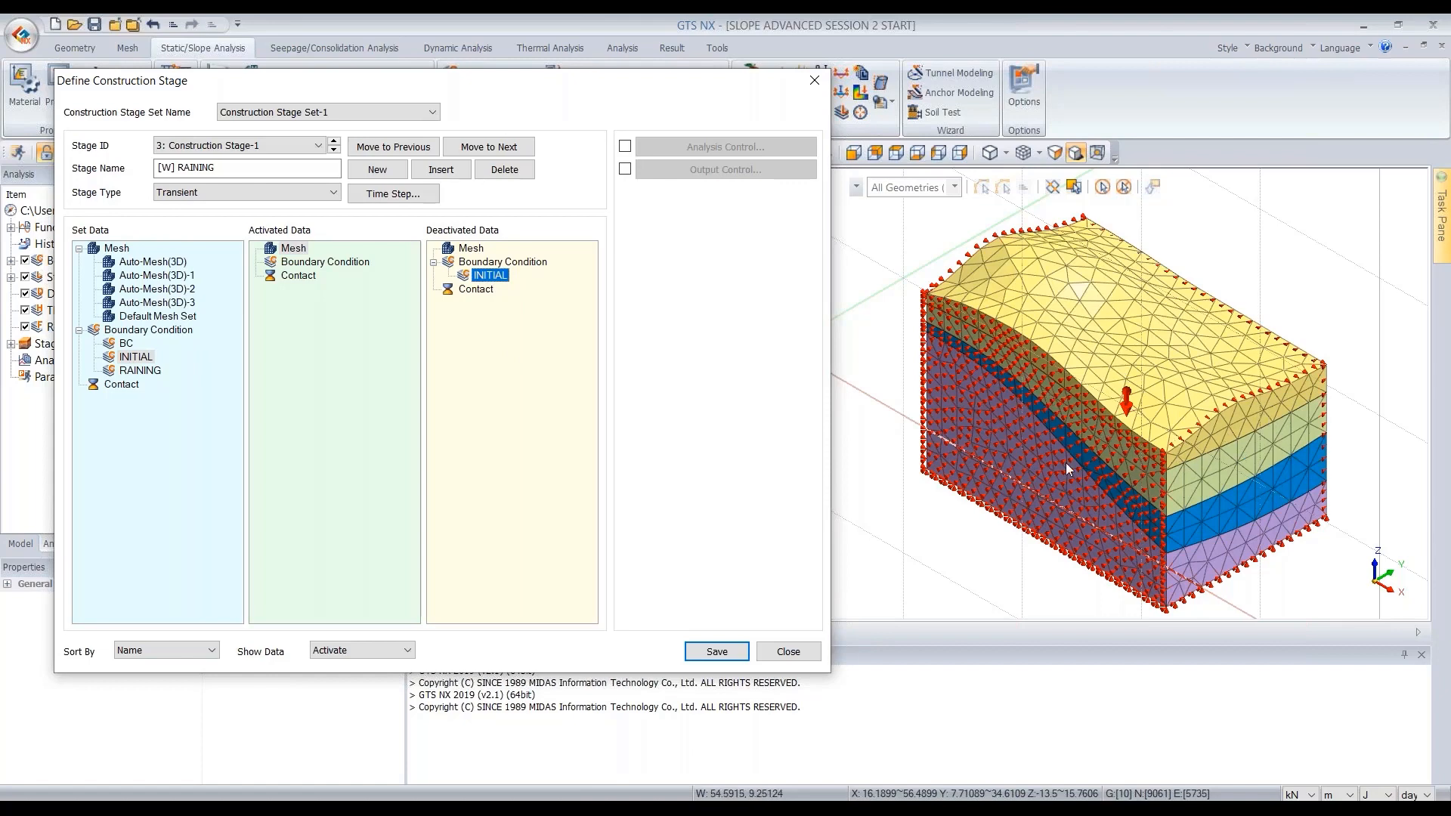
pyautogui.click(133, 373)
pyautogui.moveTo(133, 373); pyautogui.dragTo(361, 333)
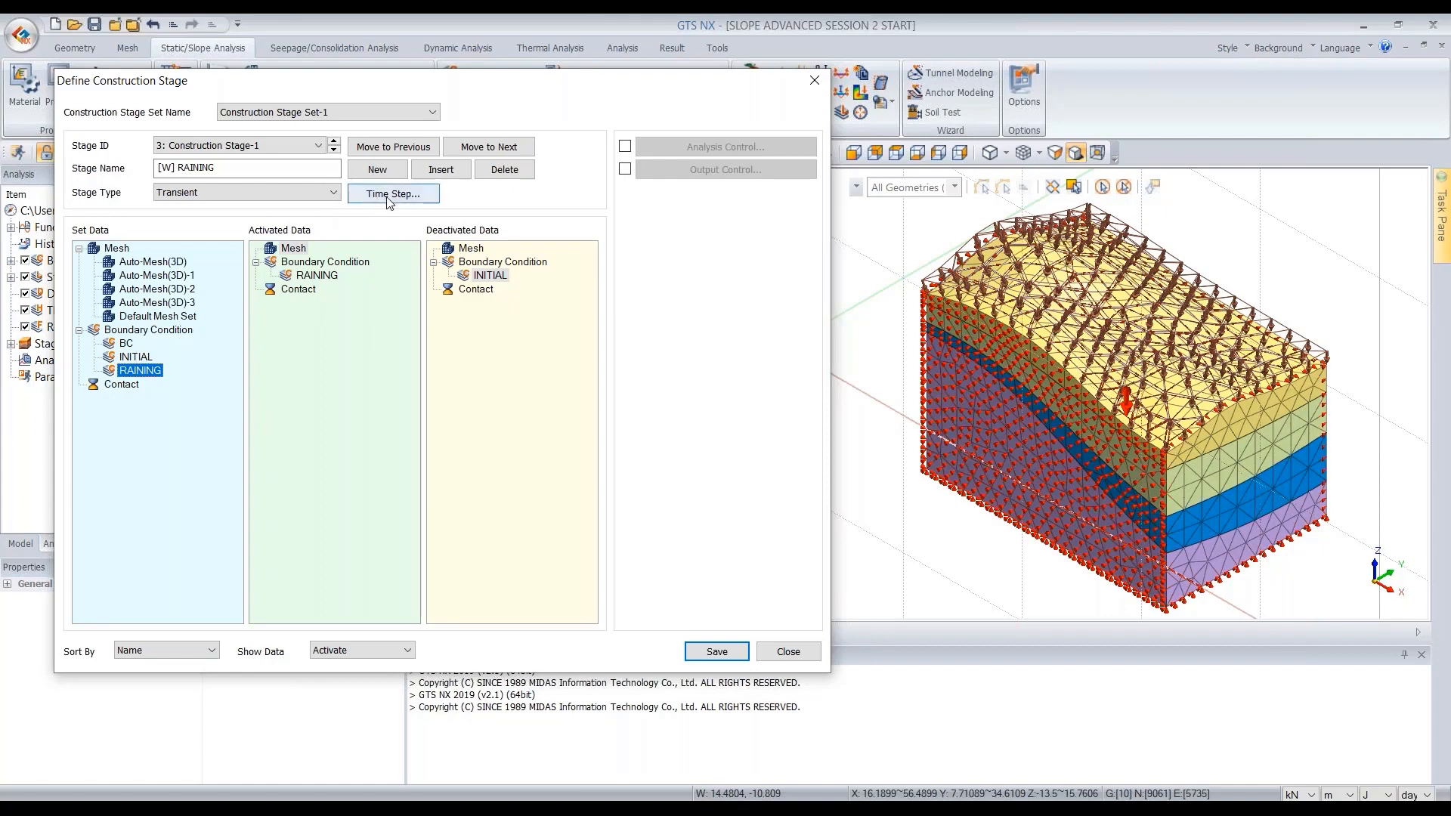
pyautogui.click(407, 196)
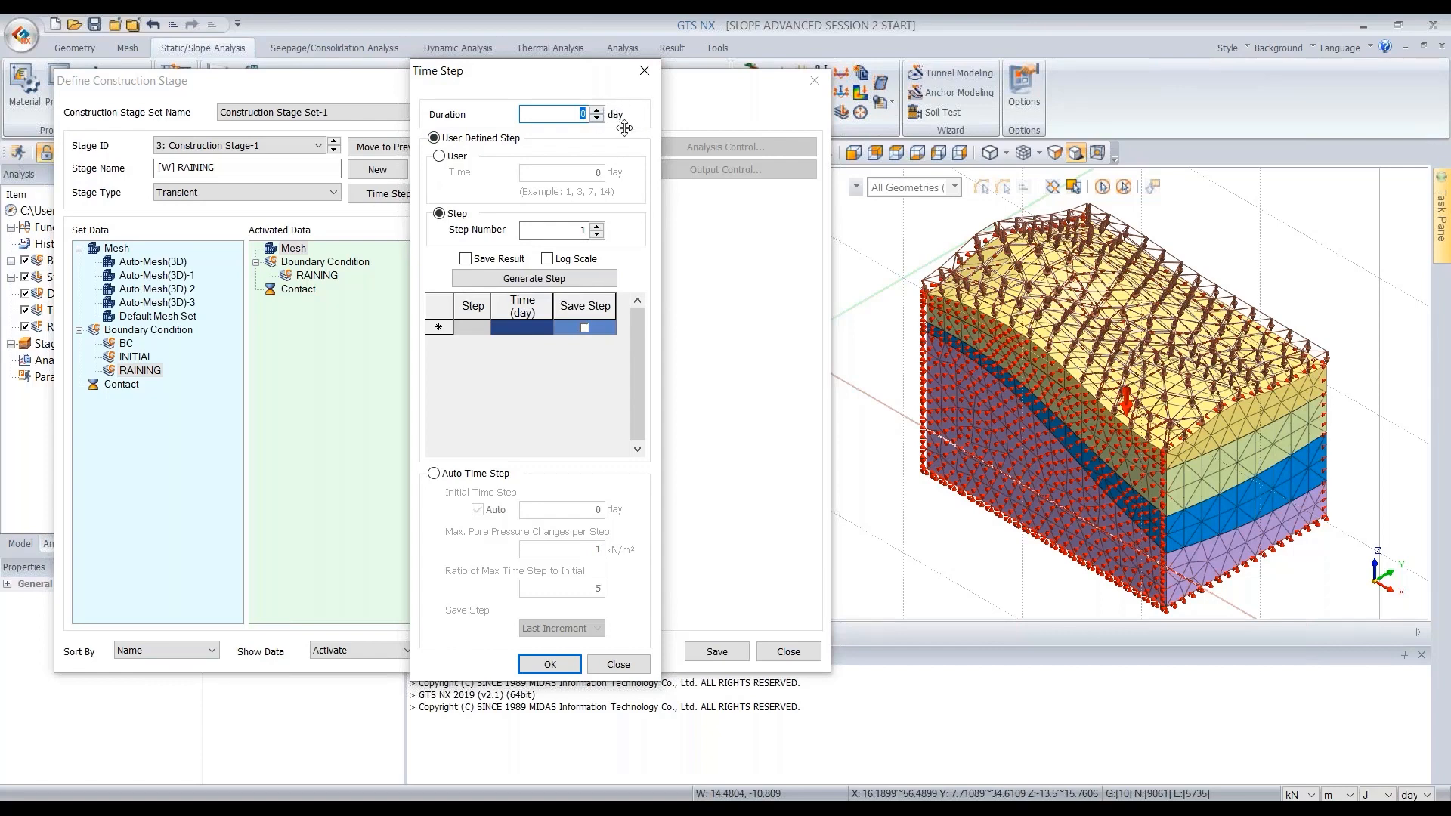
pyautogui.click(645, 70)
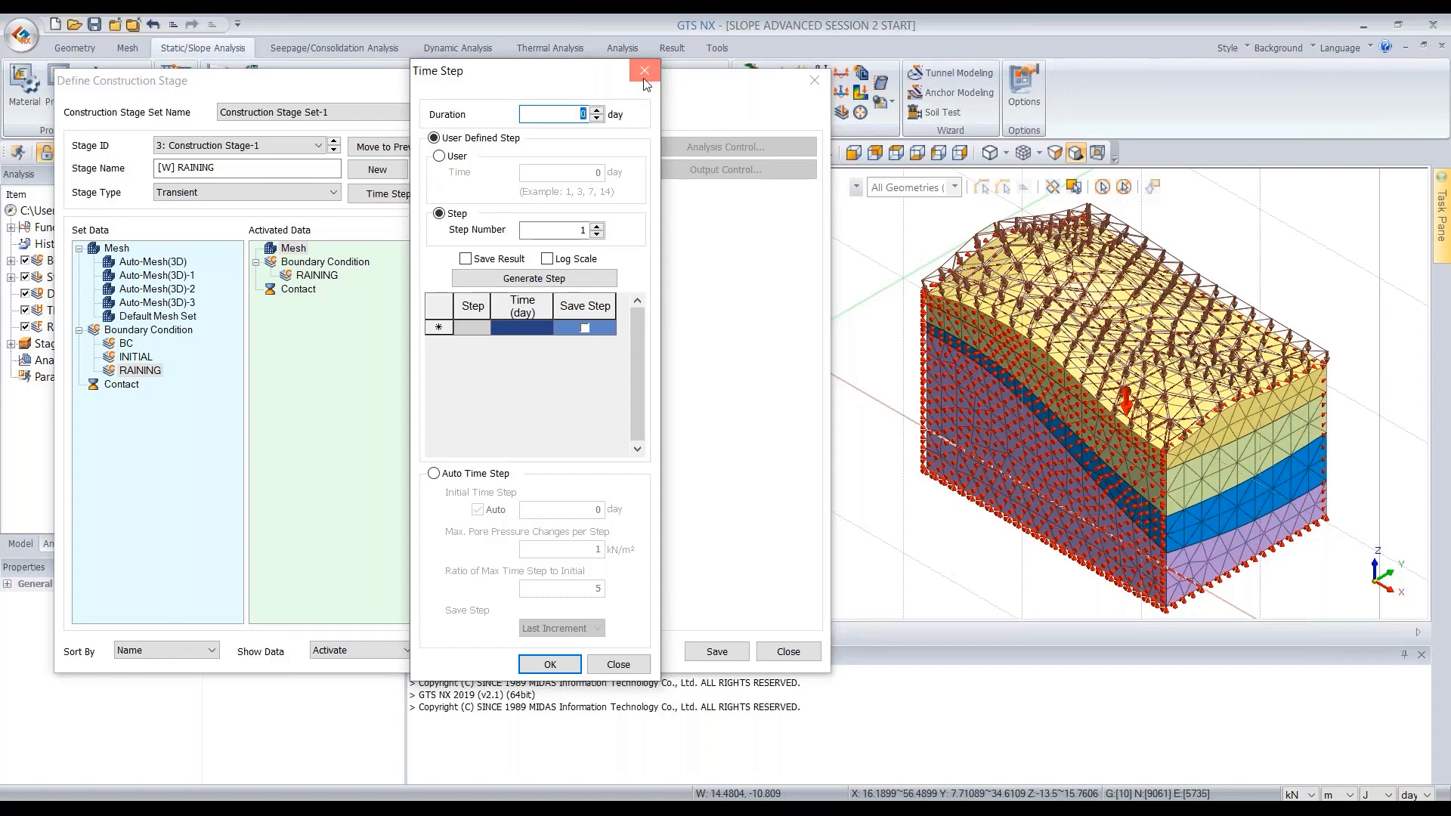
pyautogui.click(1421, 795)
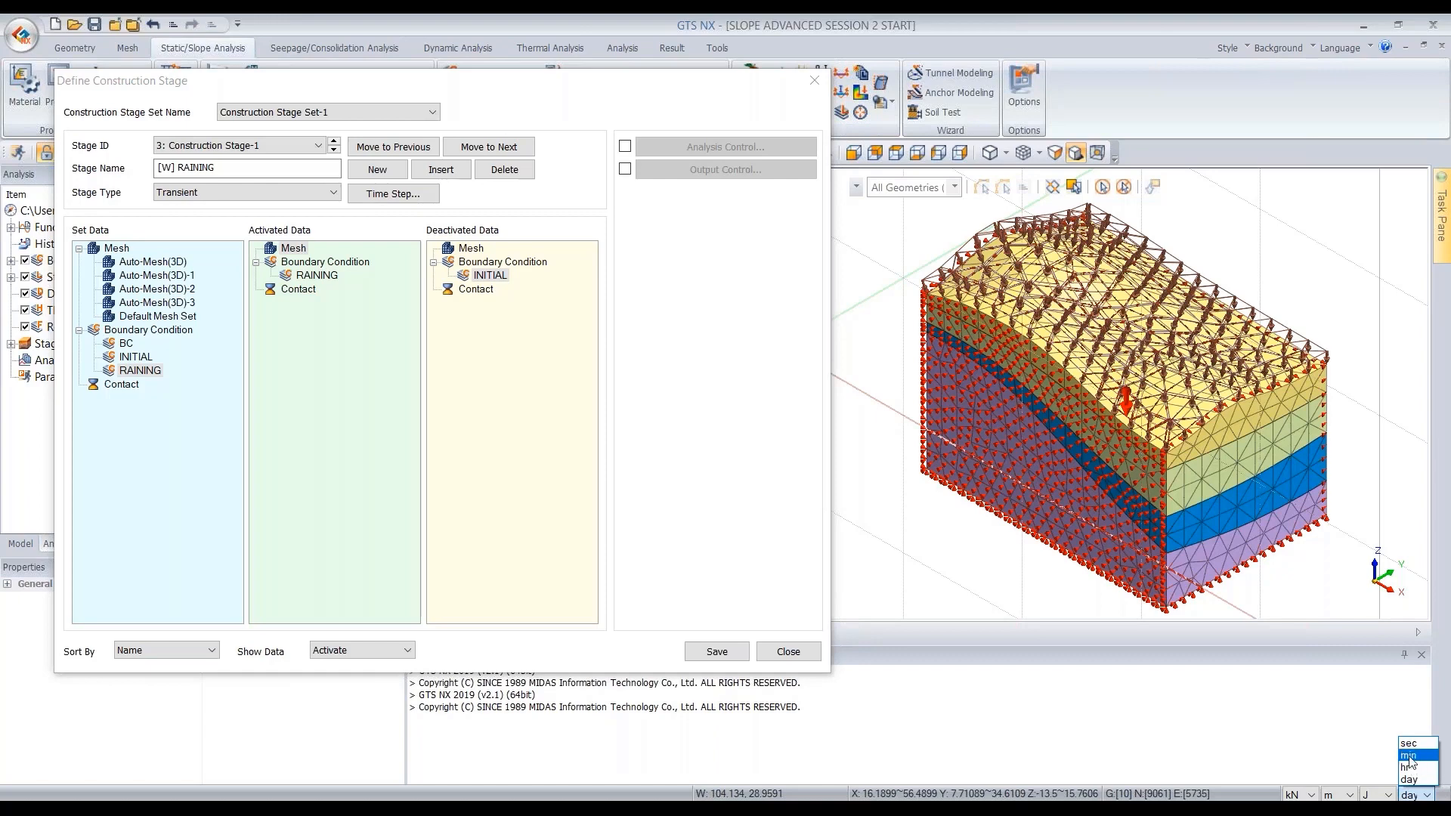
# - Define the [W] RAINING time steps: 2-day duration, 24 generated steps with results saved, then save the stage
pyautogui.click(391, 197)
pyautogui.click(390, 195)
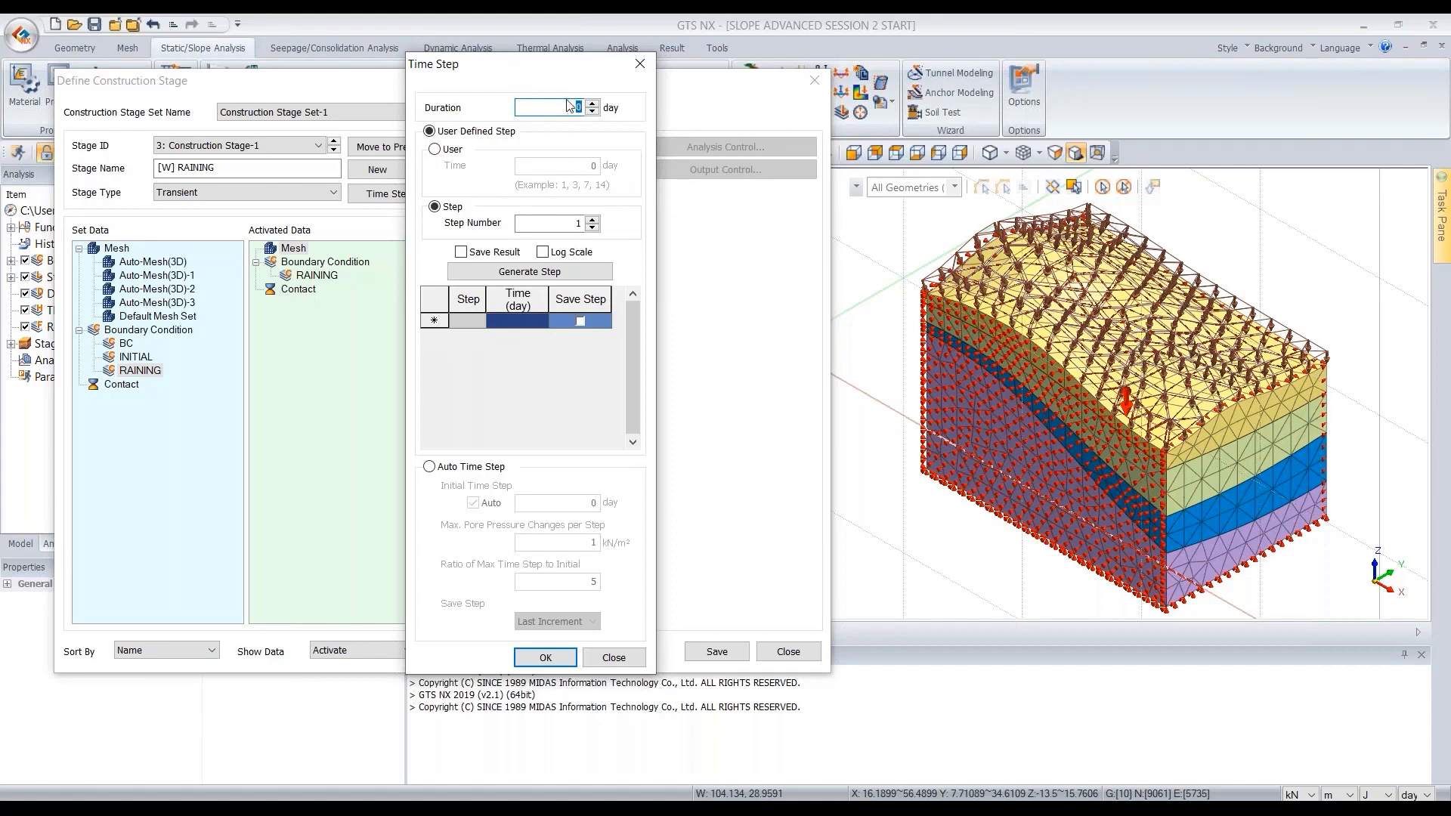
pyautogui.write('2')
pyautogui.moveTo(572, 223); pyautogui.dragTo(604, 217)
pyautogui.write('2')
pyautogui.click(462, 253)
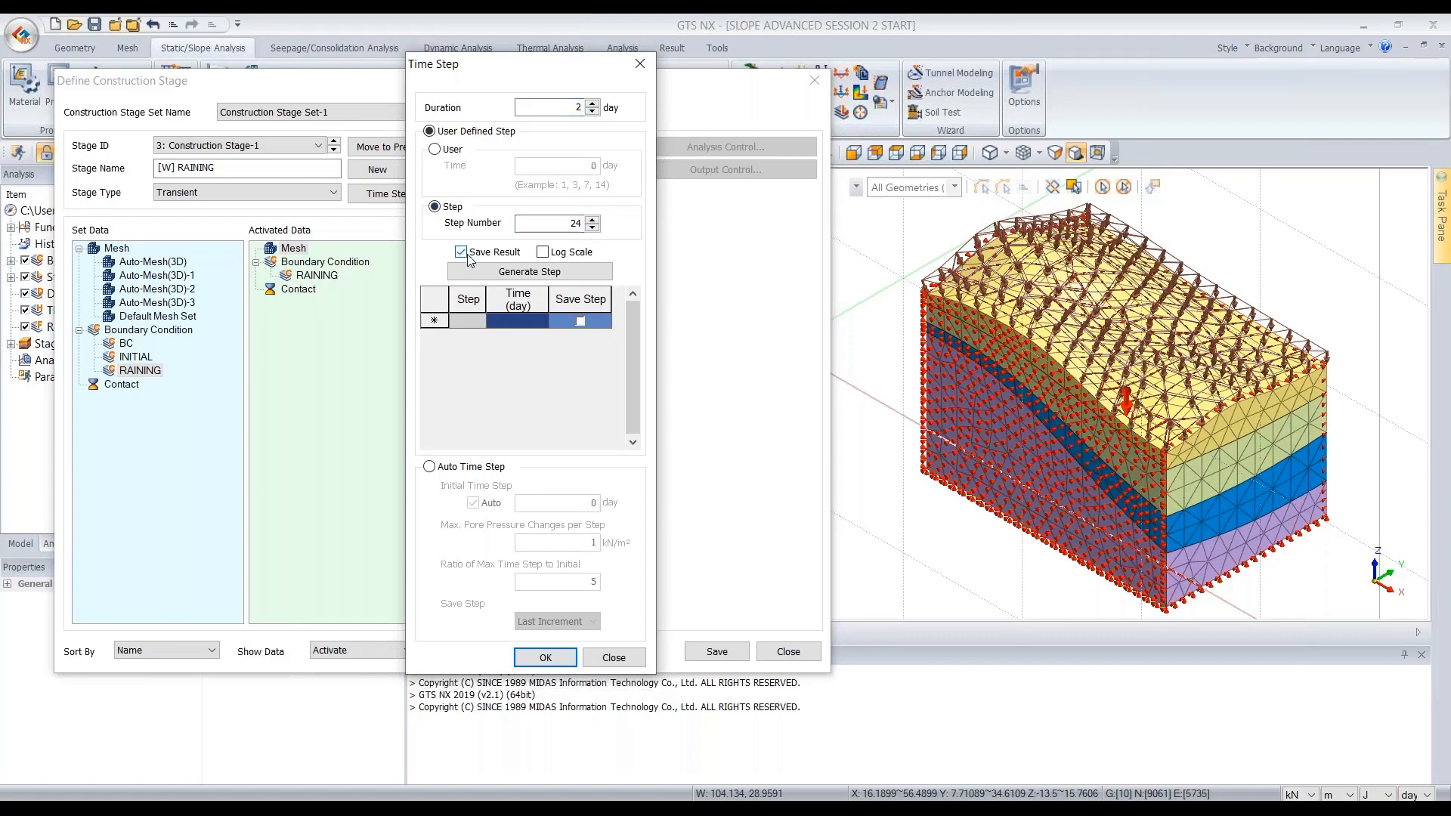
pyautogui.click(522, 271)
pyautogui.scroll(-5, 527, 347)
pyautogui.scroll(5, 525, 378)
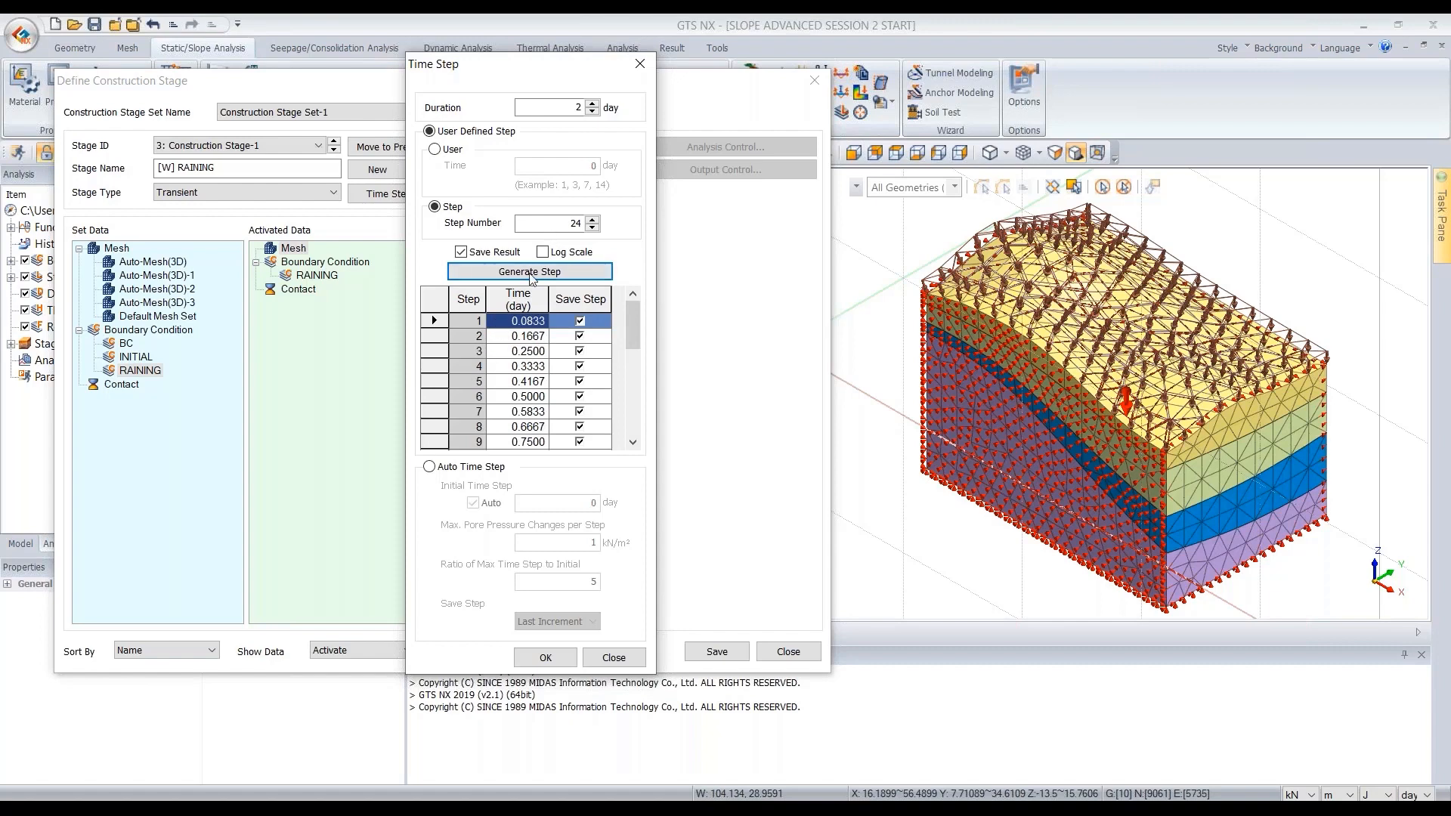
pyautogui.scroll(-5, 522, 355)
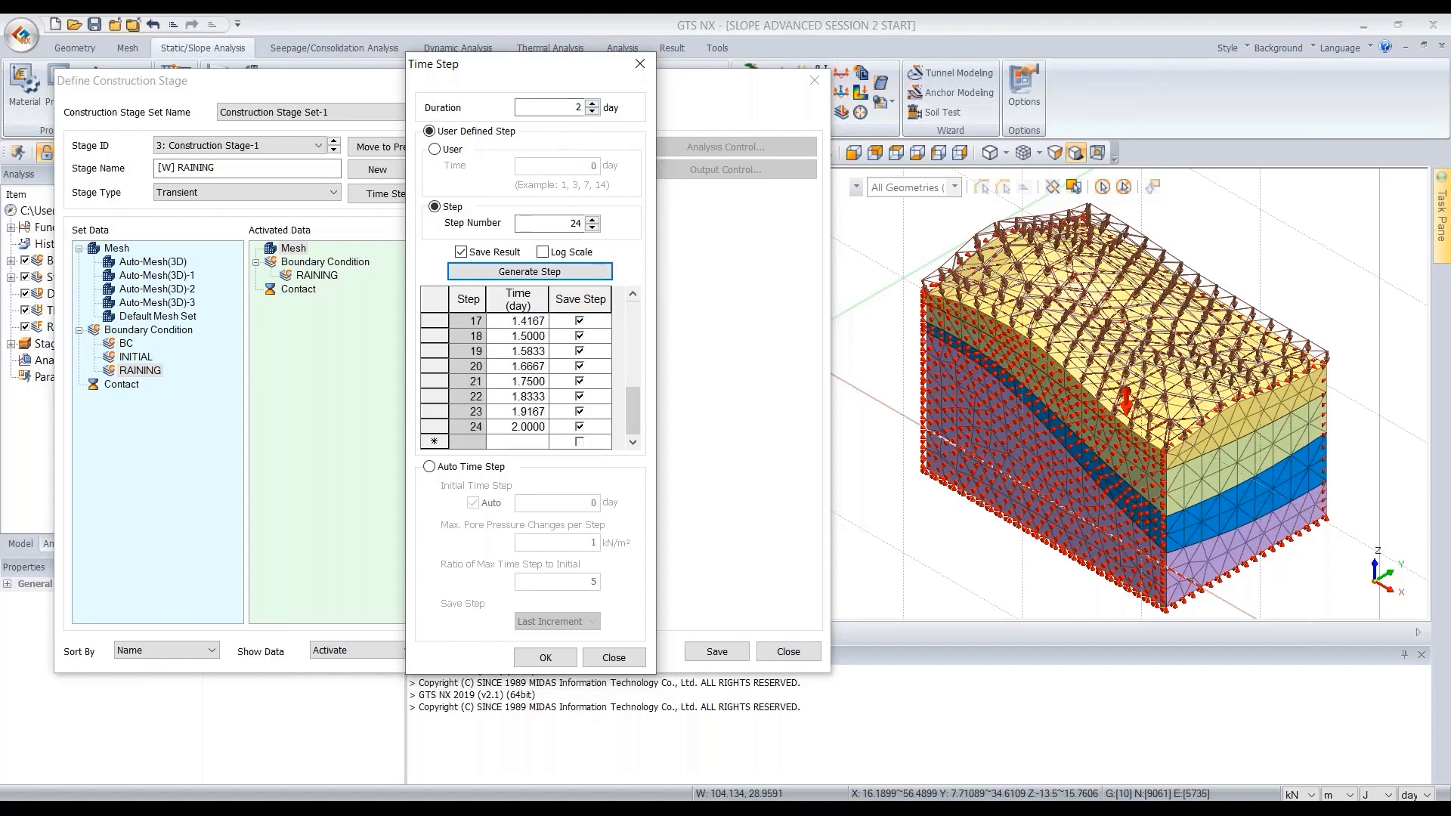
pyautogui.scroll(3, 532, 374)
pyautogui.scroll(-3, 532, 374)
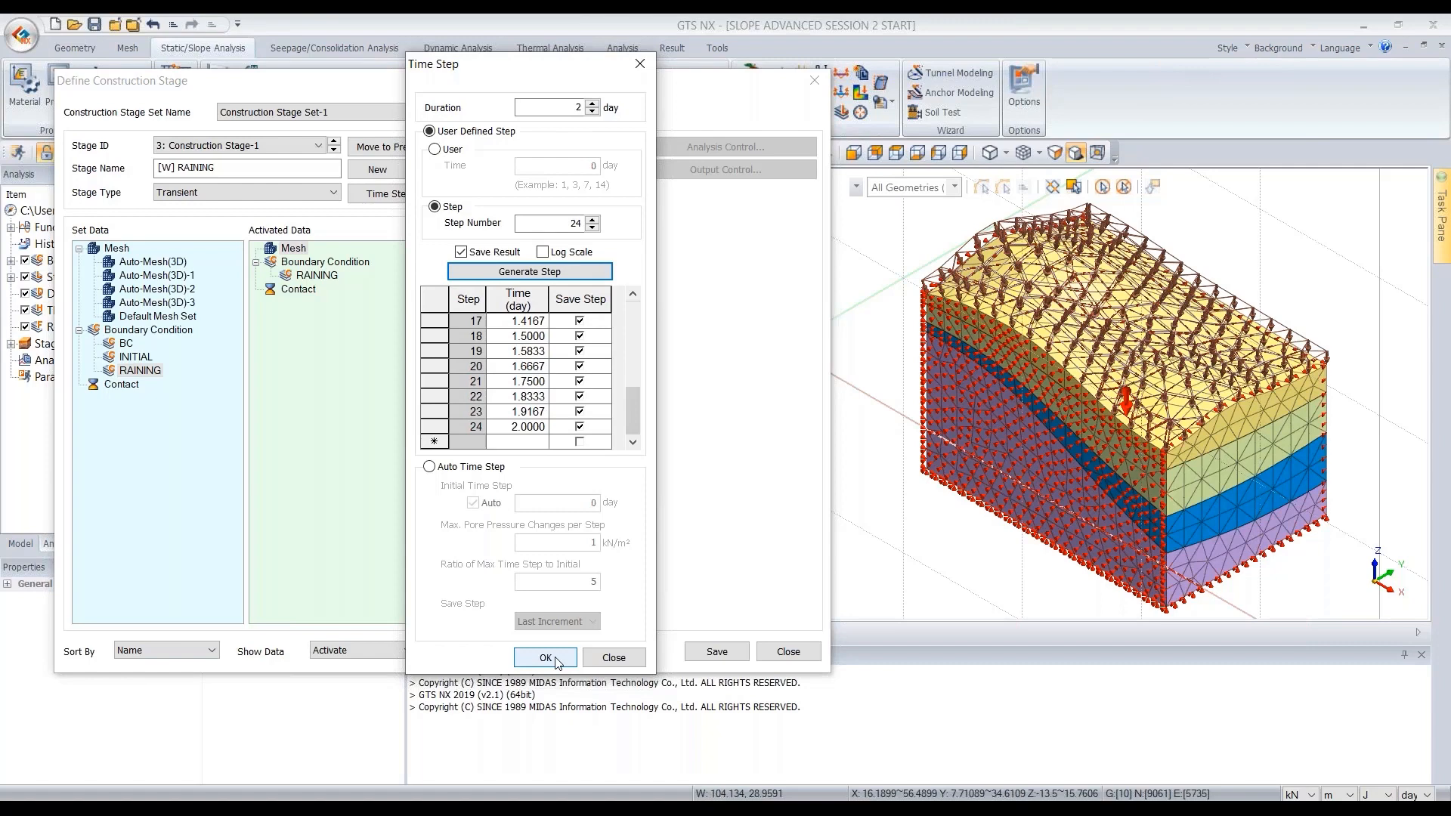
pyautogui.click(557, 660)
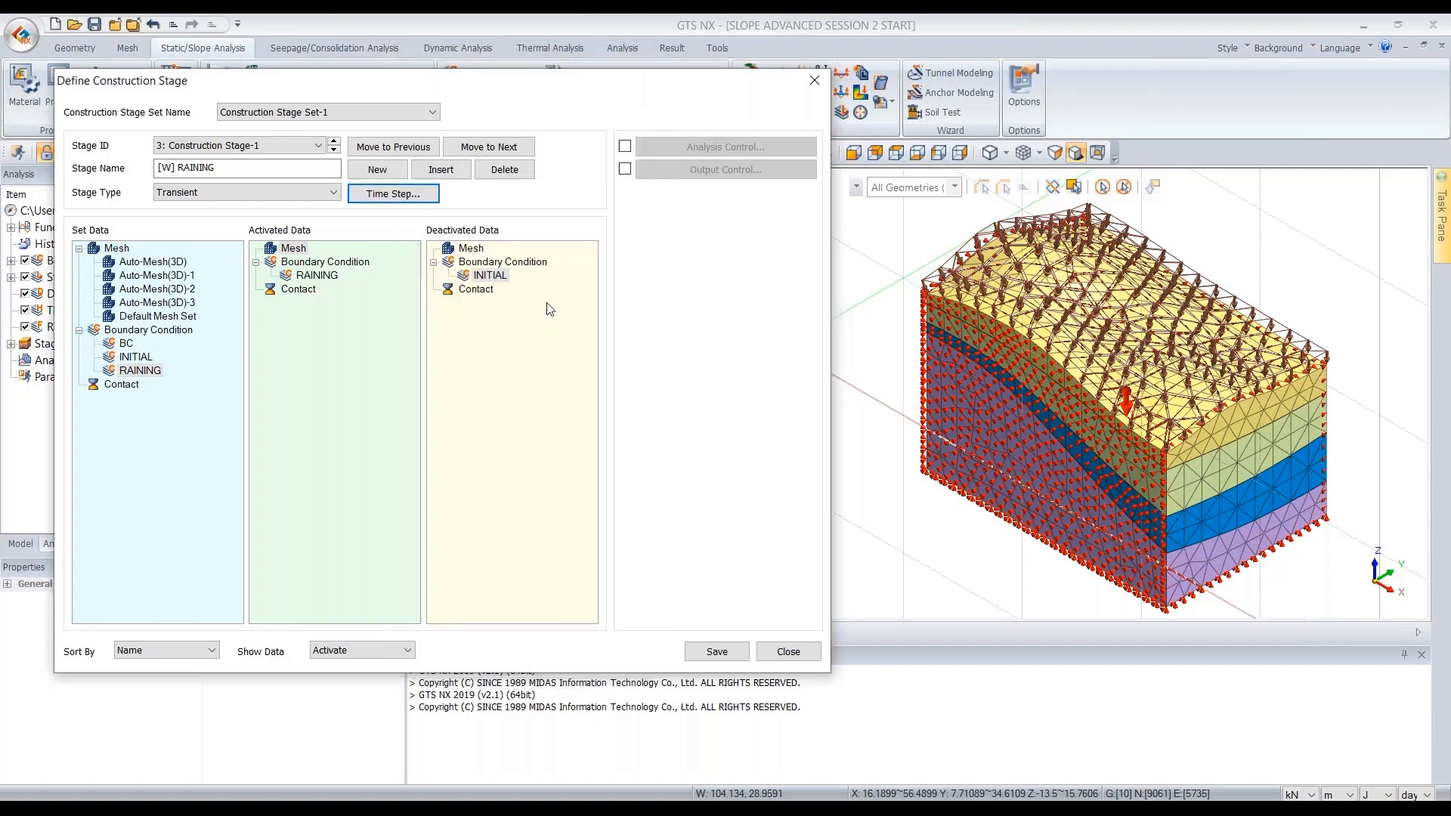
pyautogui.click(715, 653)
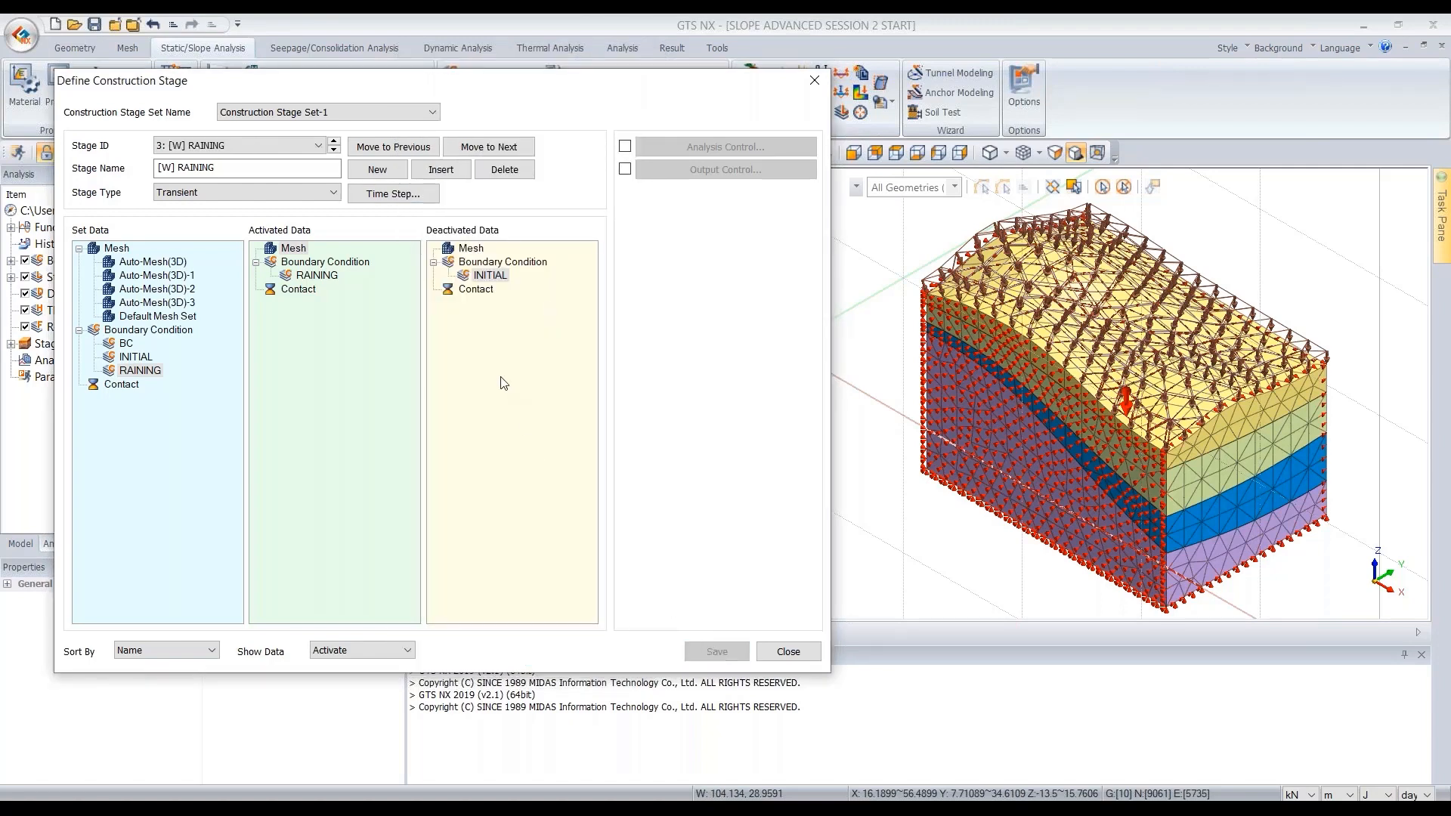
# - Add a new stage named [S] RAINING FOS
pyautogui.click(377, 170)
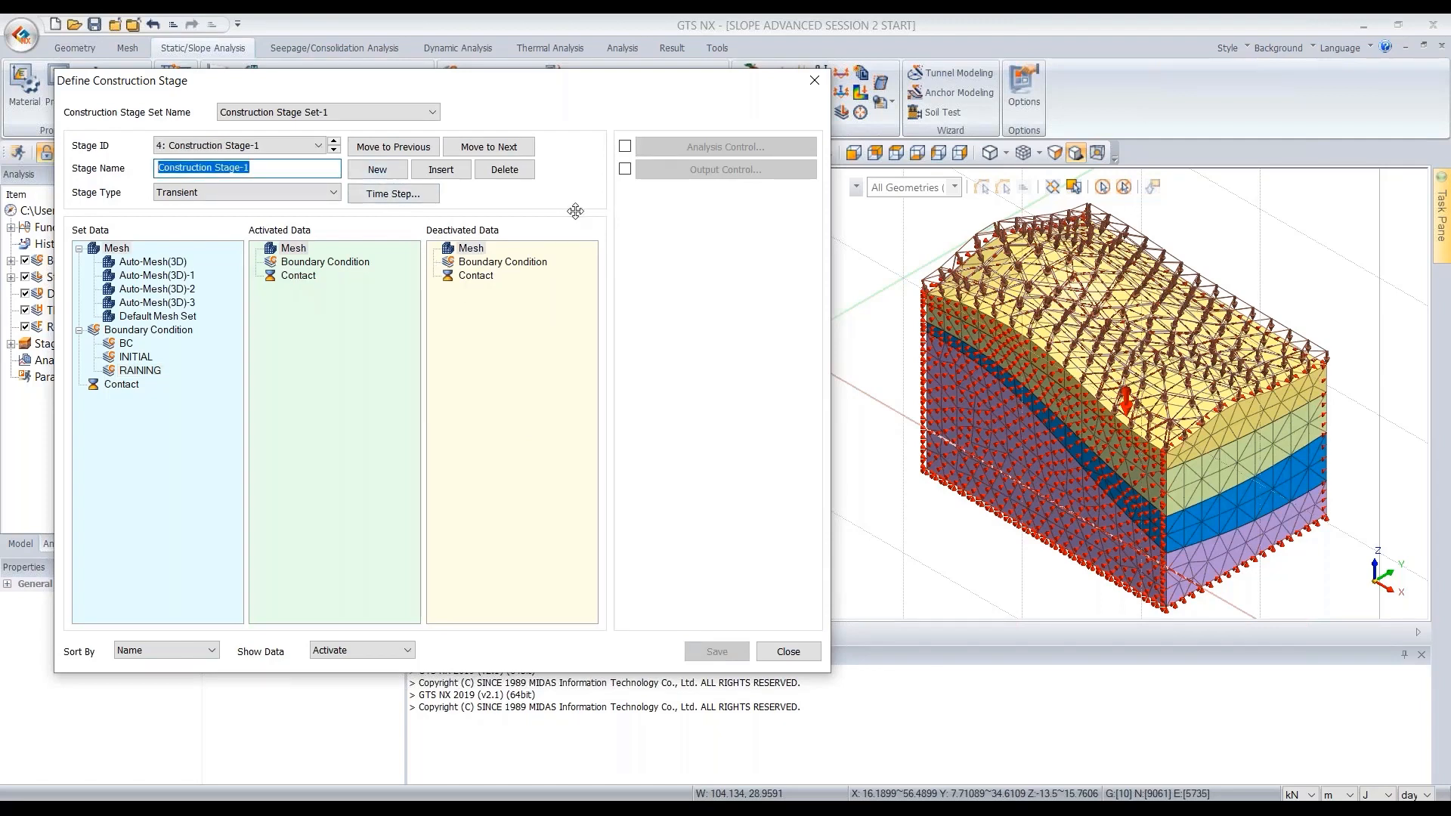
pyautogui.press('BackSpace')
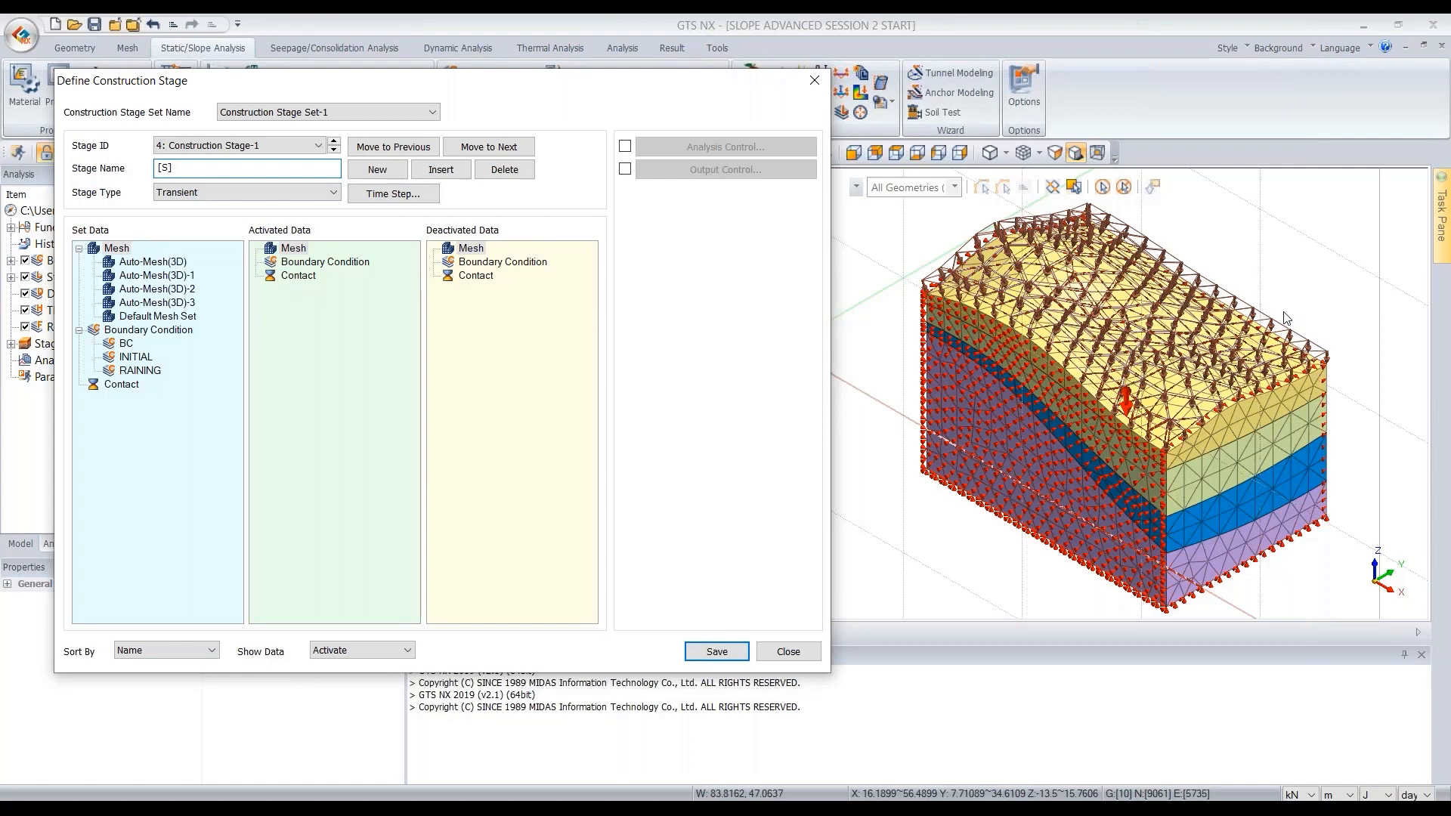
pyautogui.write('[S]')
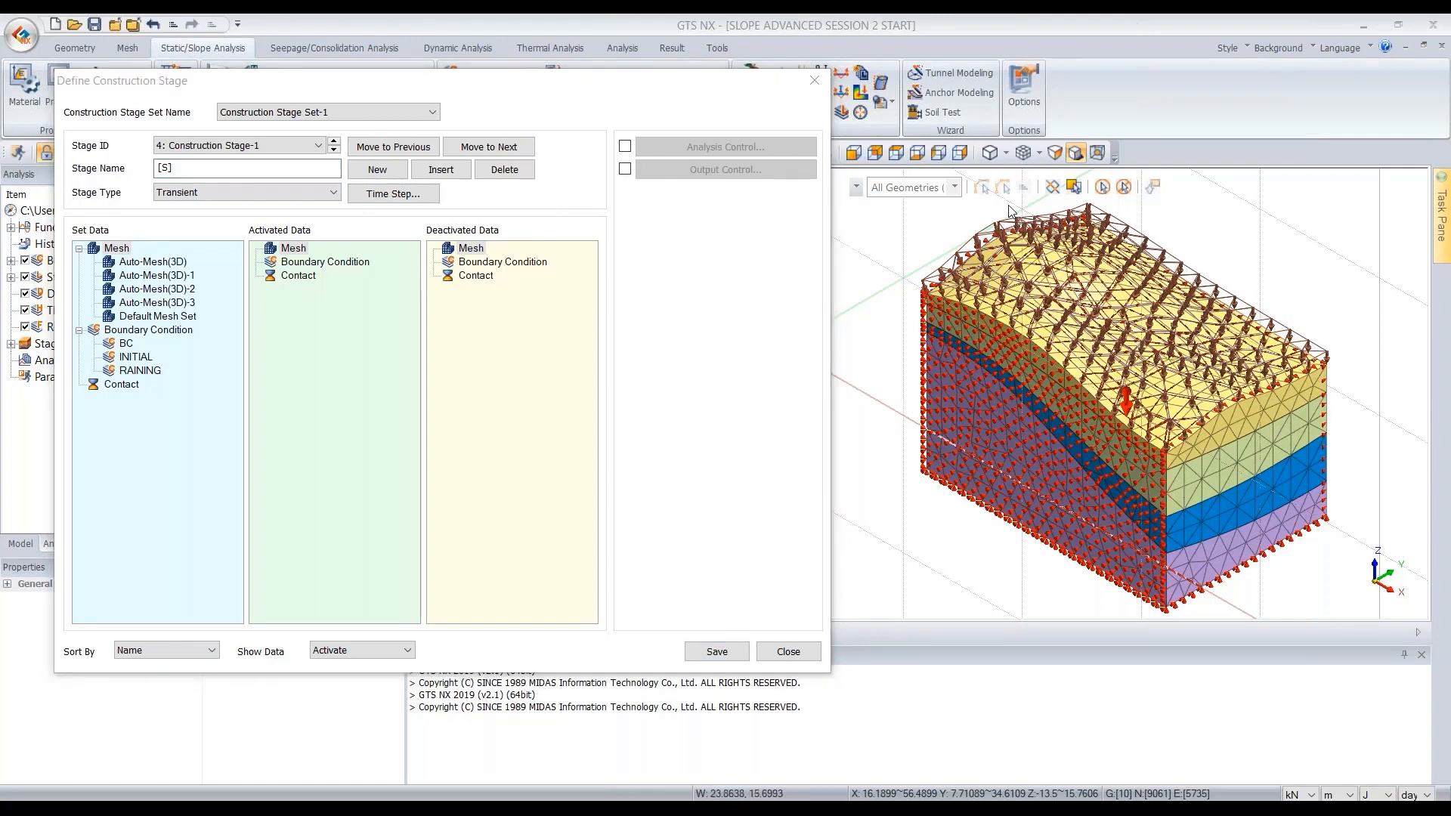
pyautogui.click(195, 165)
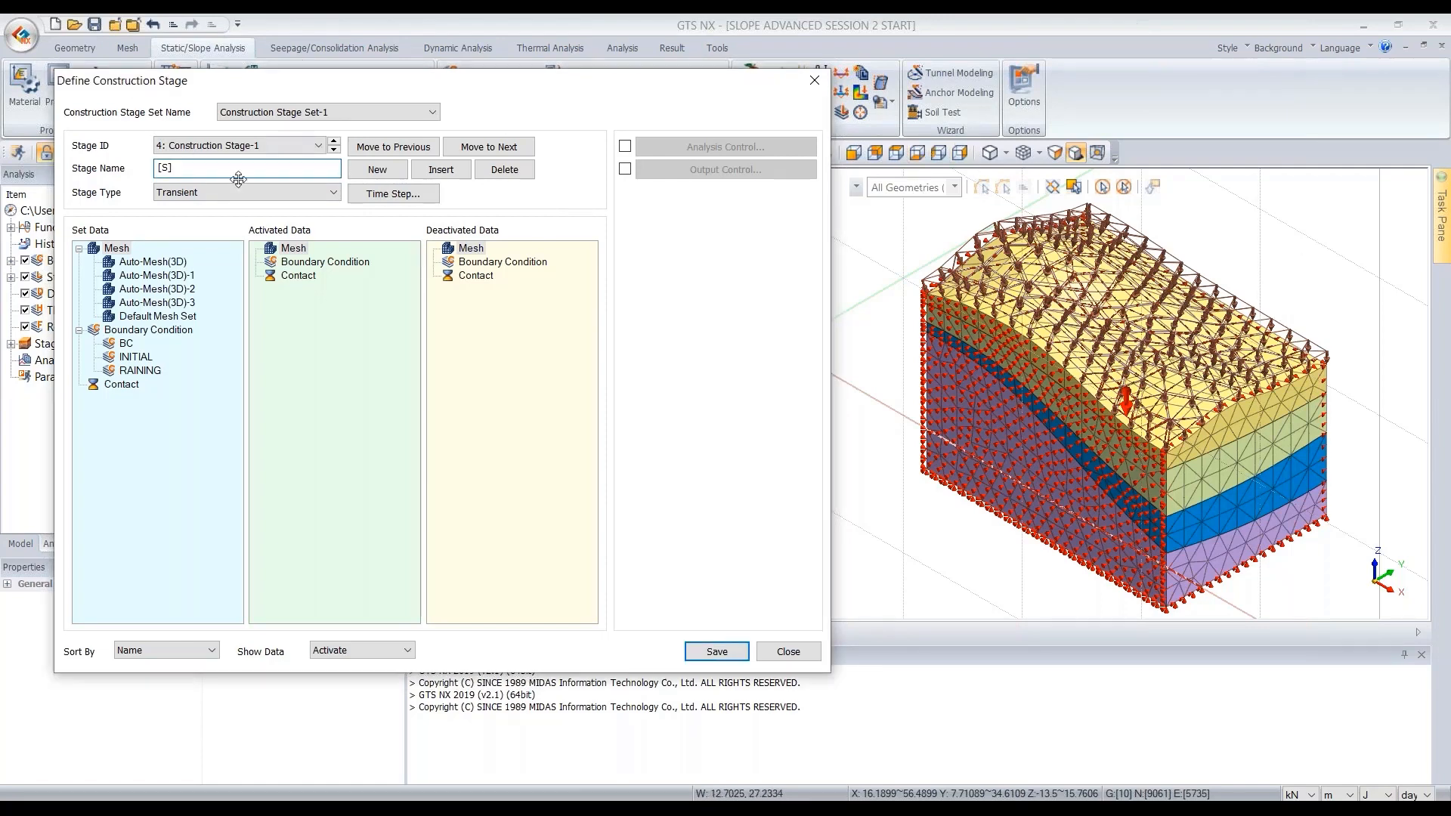
pyautogui.write('RAINING FOS')
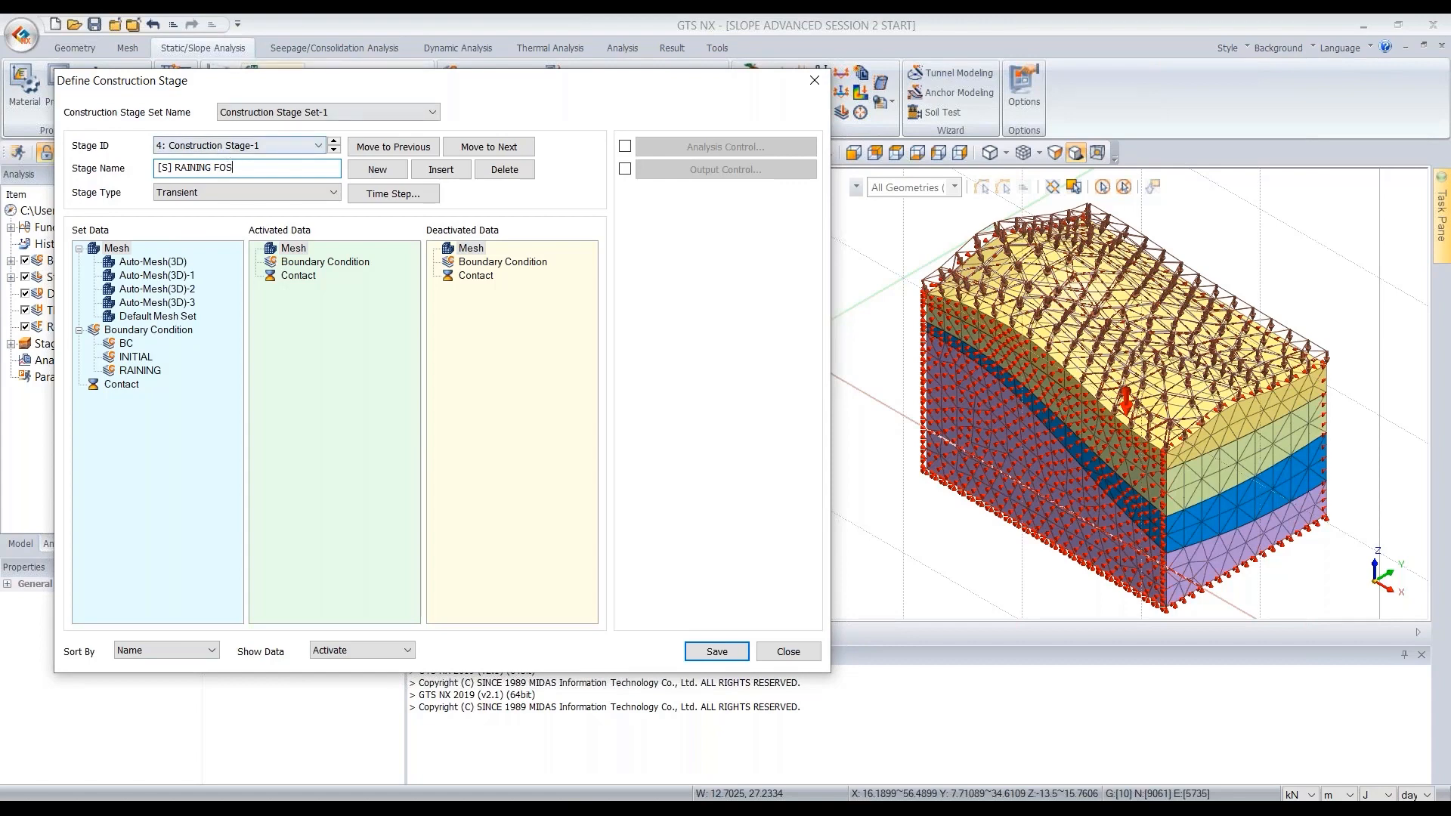
# - Set the [S] RAINING FOS stage type to Stress, enable Slope Stability (SRM), and save the stage
pyautogui.click(225, 195)
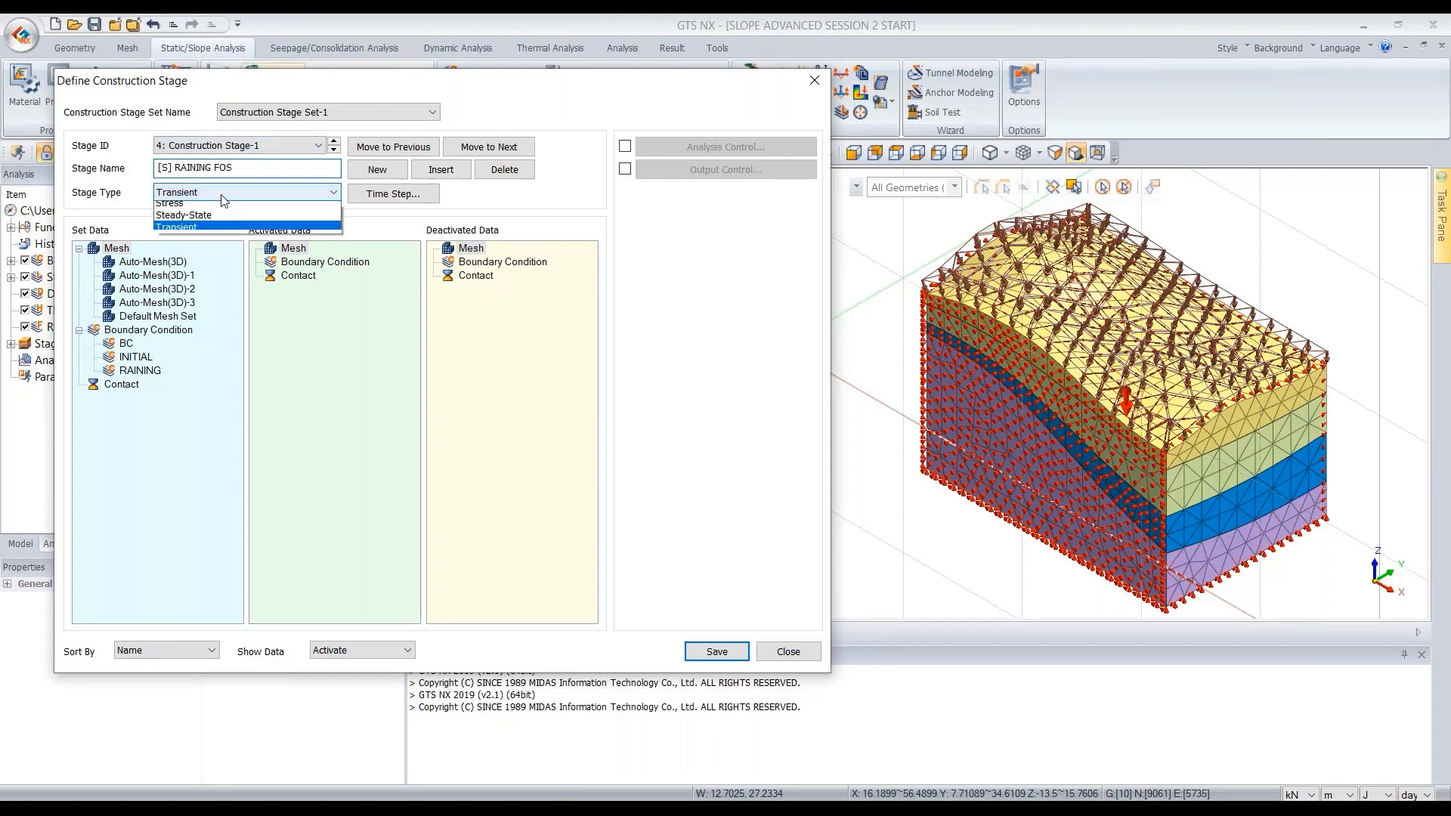
pyautogui.click(188, 214)
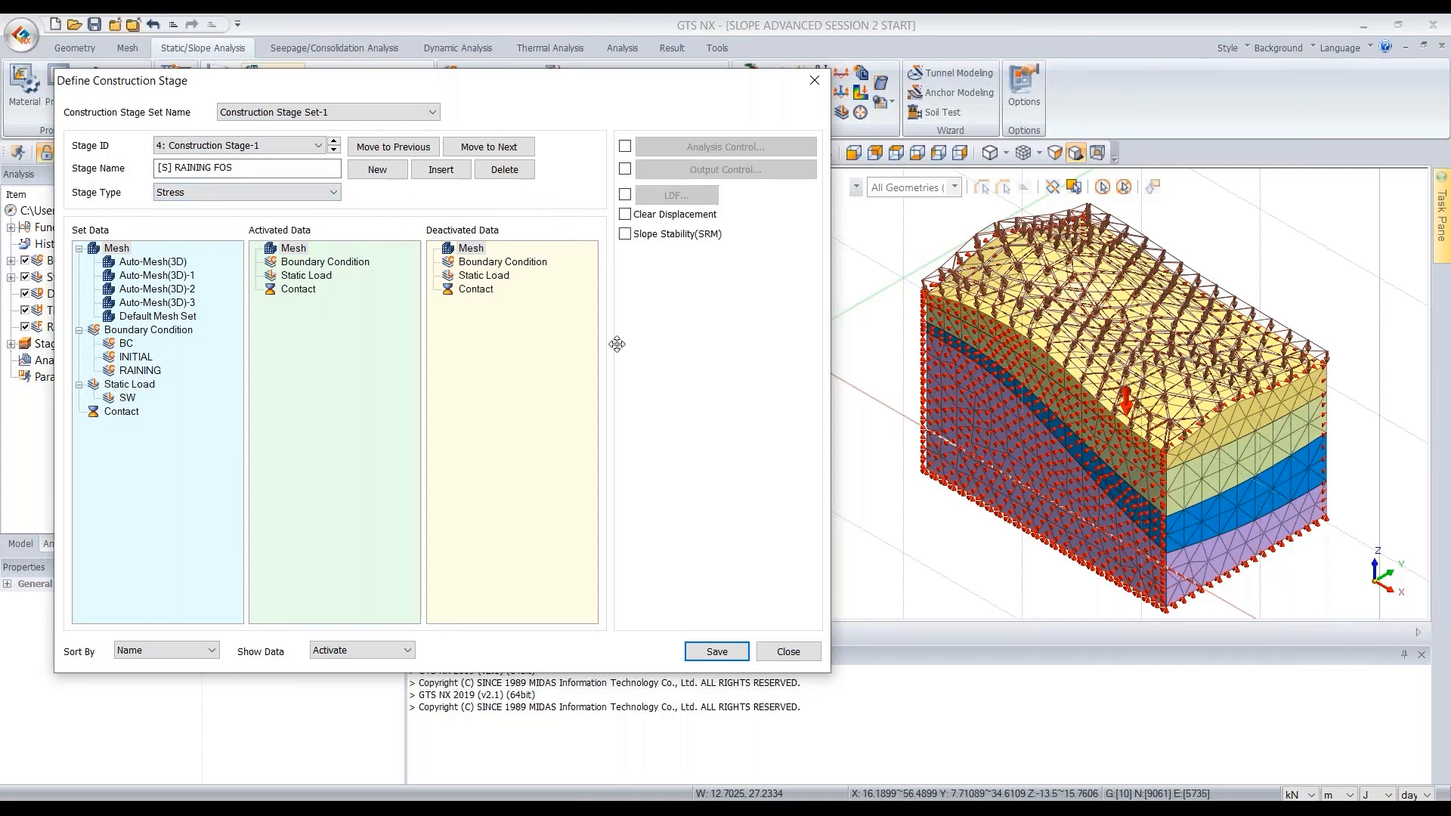
pyautogui.click(626, 235)
pyautogui.click(726, 659)
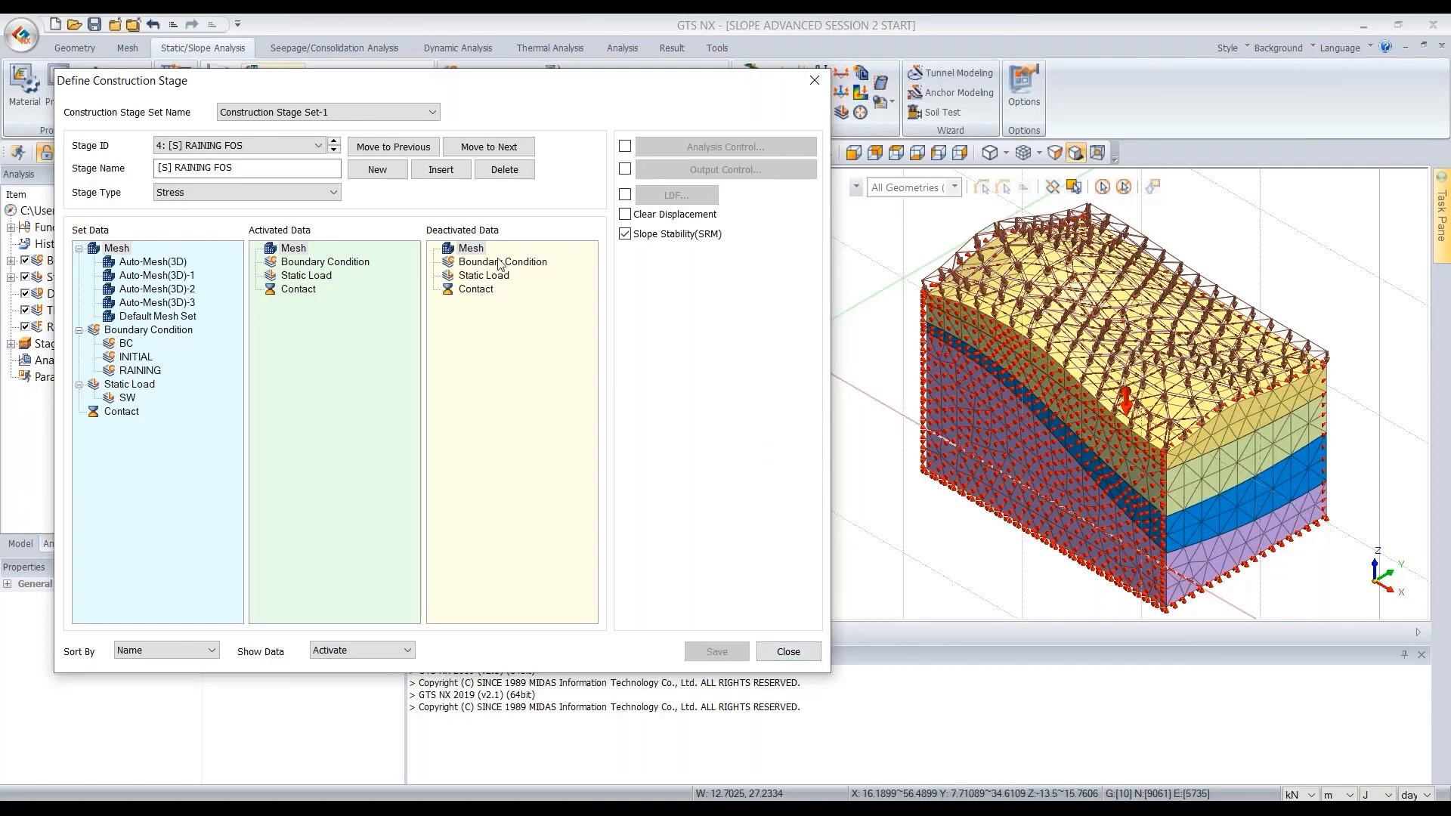
# - Step through the four stages to review their settings and the [W] RAINING time steps, then close the stage dialog
pyautogui.click(334, 149)
pyautogui.click(334, 149)
pyautogui.click(333, 150)
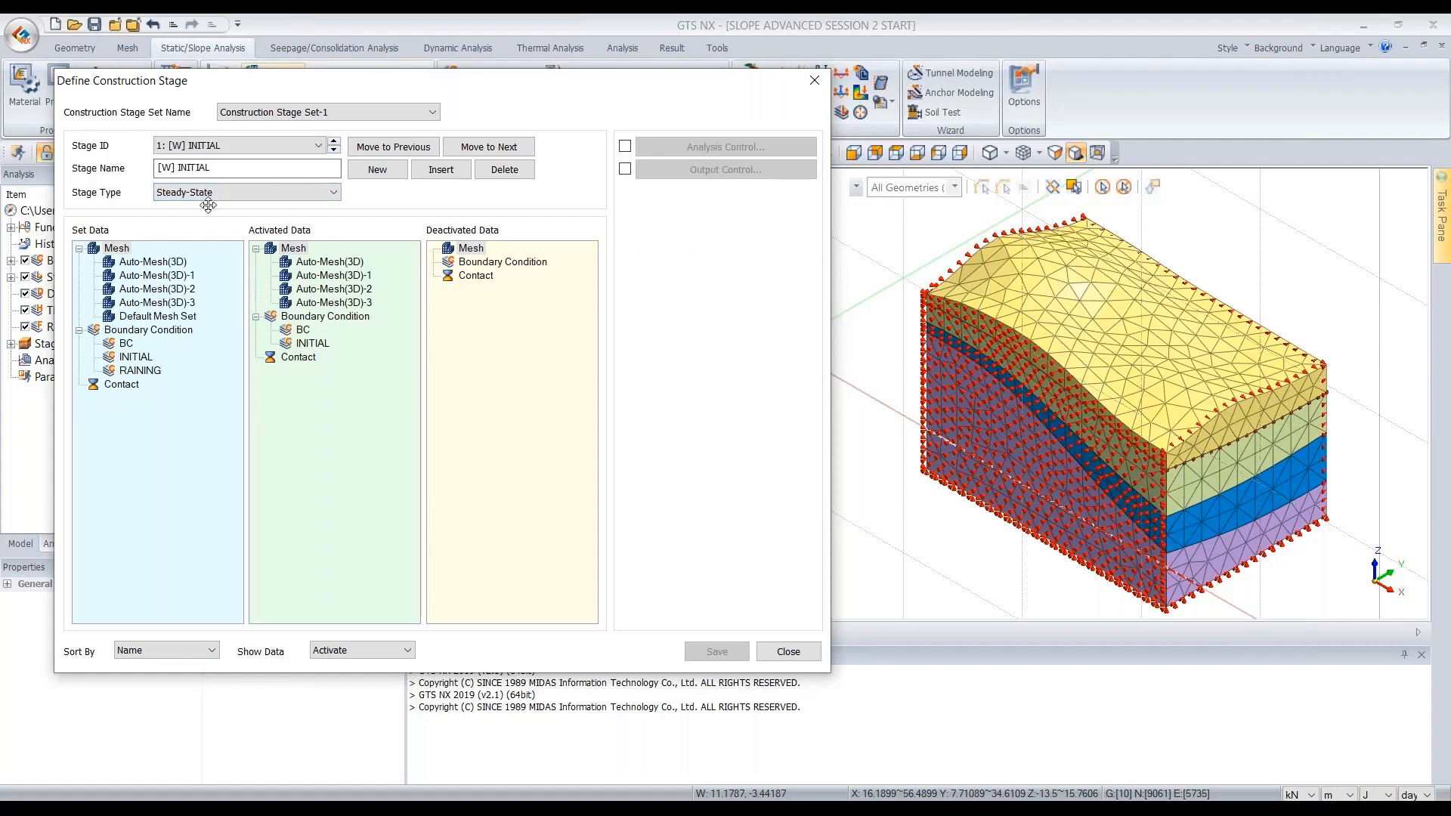
pyautogui.click(334, 150)
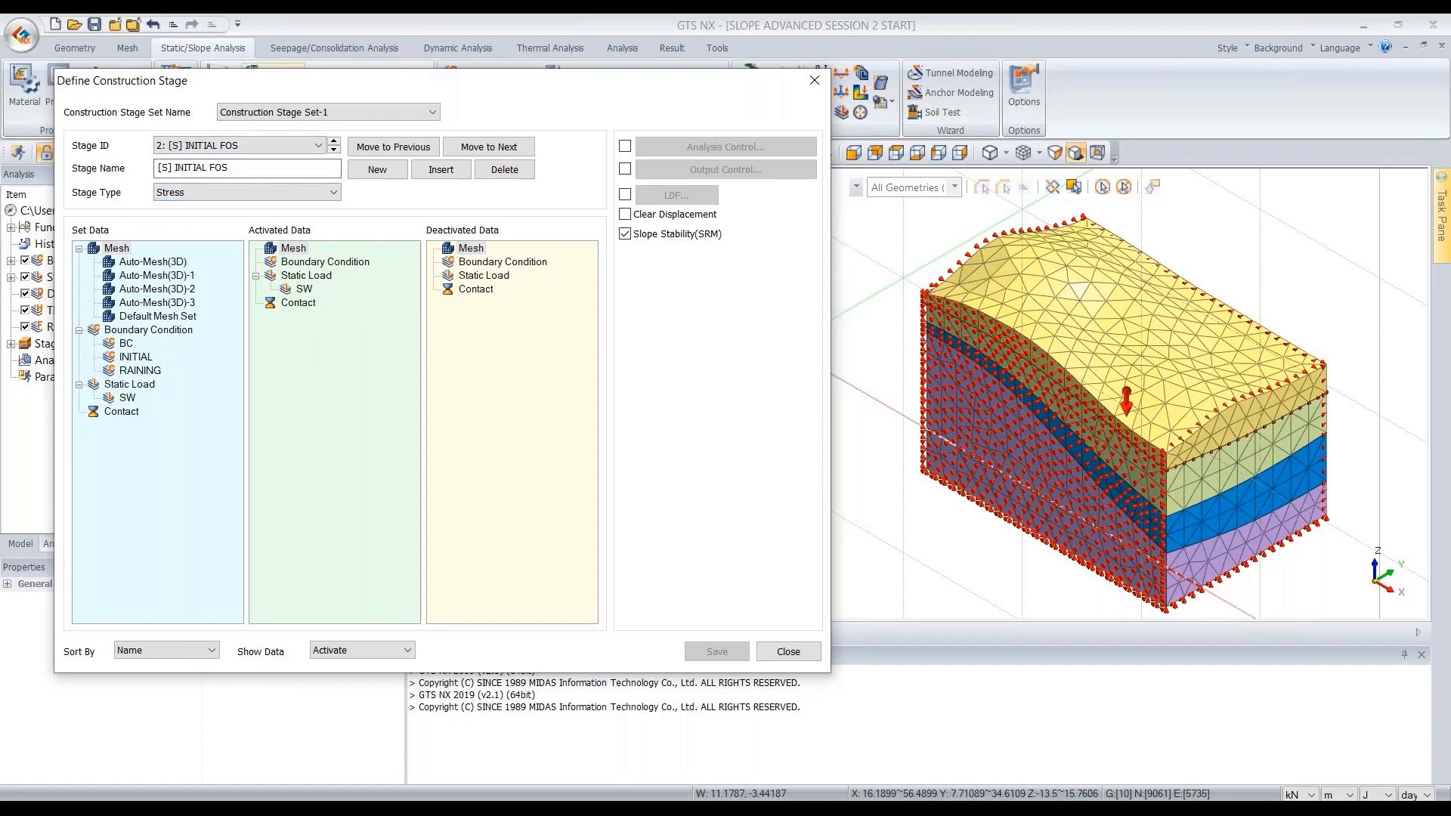
pyautogui.click(333, 151)
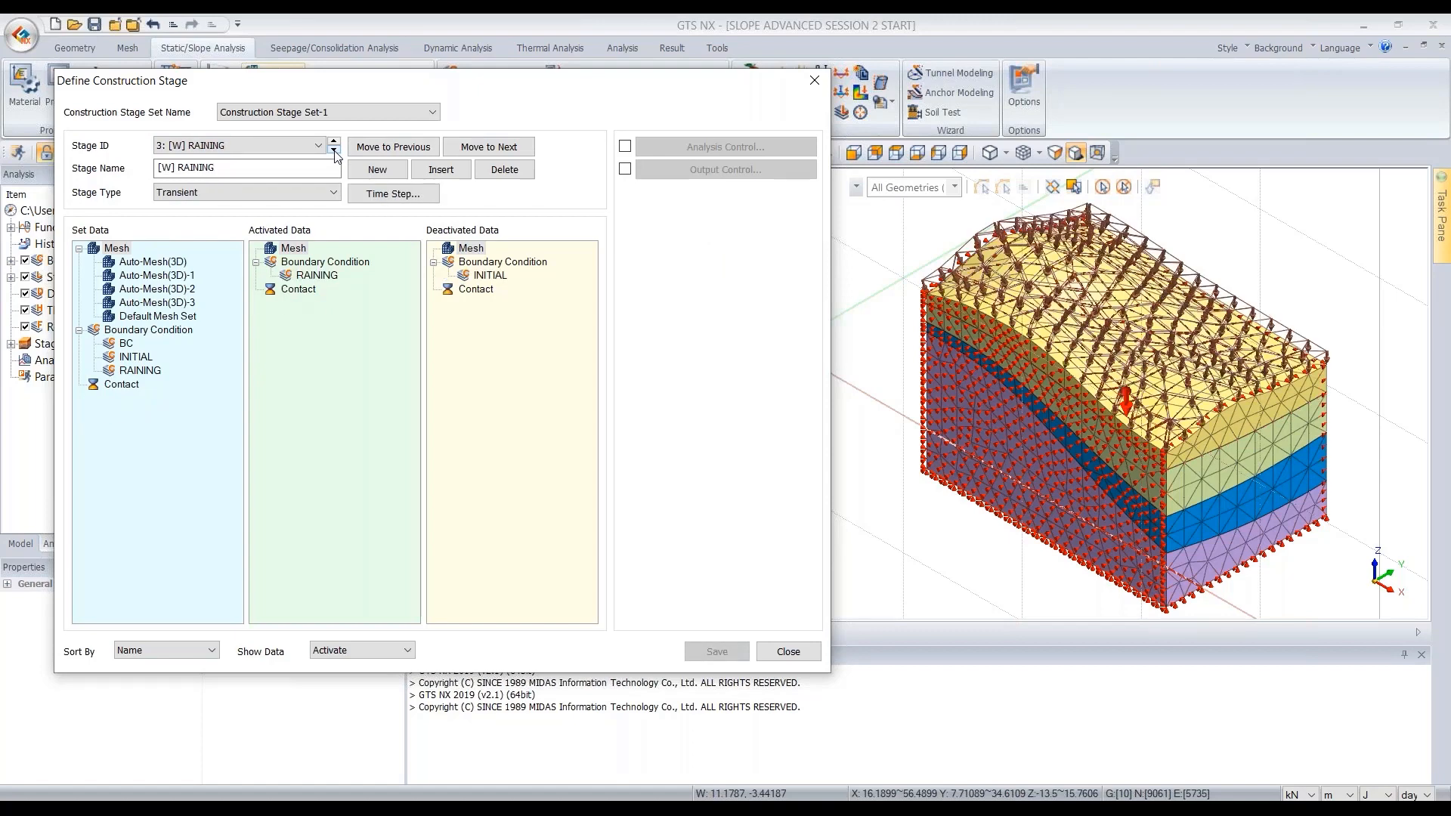
pyautogui.click(387, 198)
pyautogui.click(560, 70)
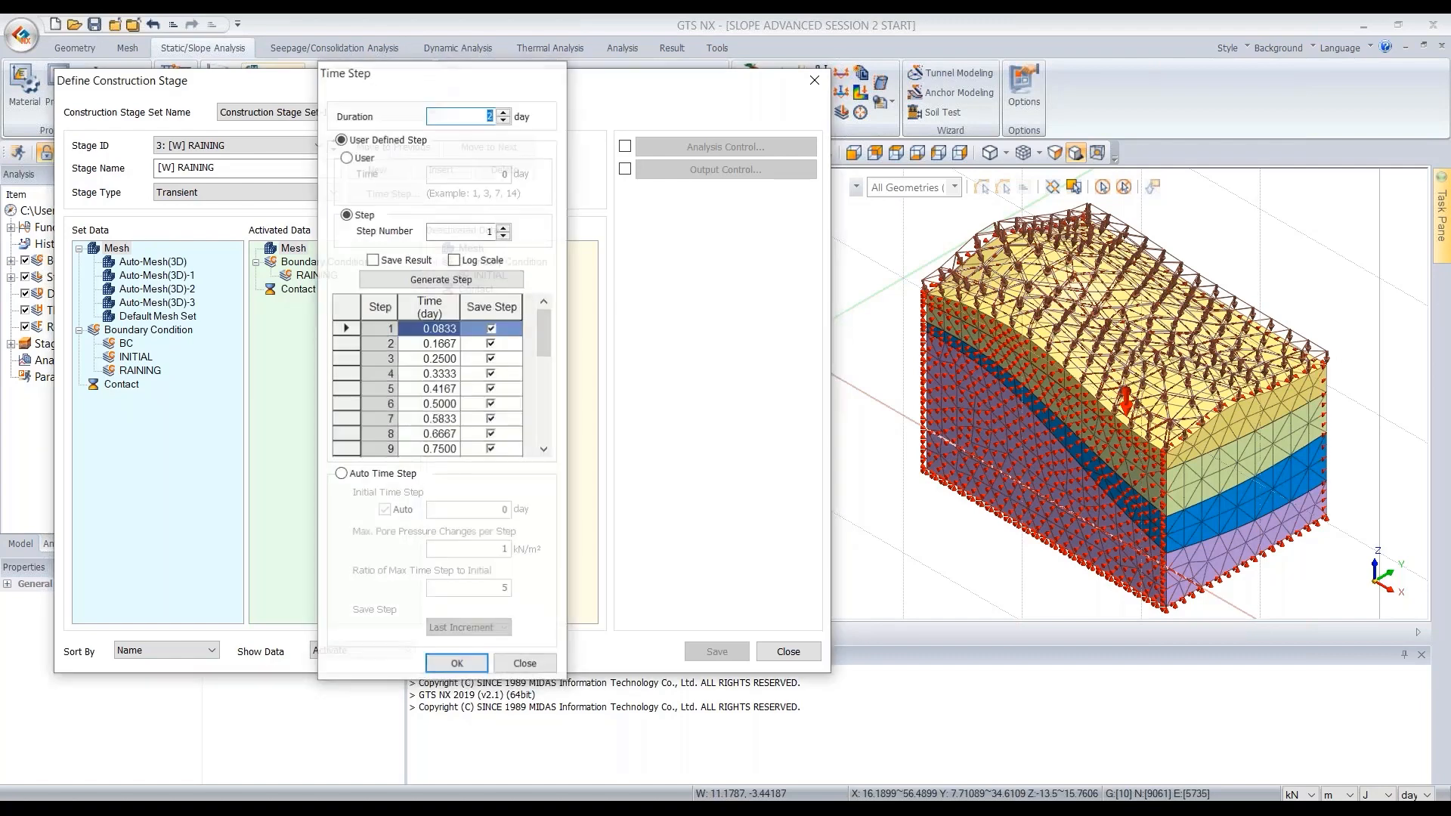
pyautogui.click(334, 151)
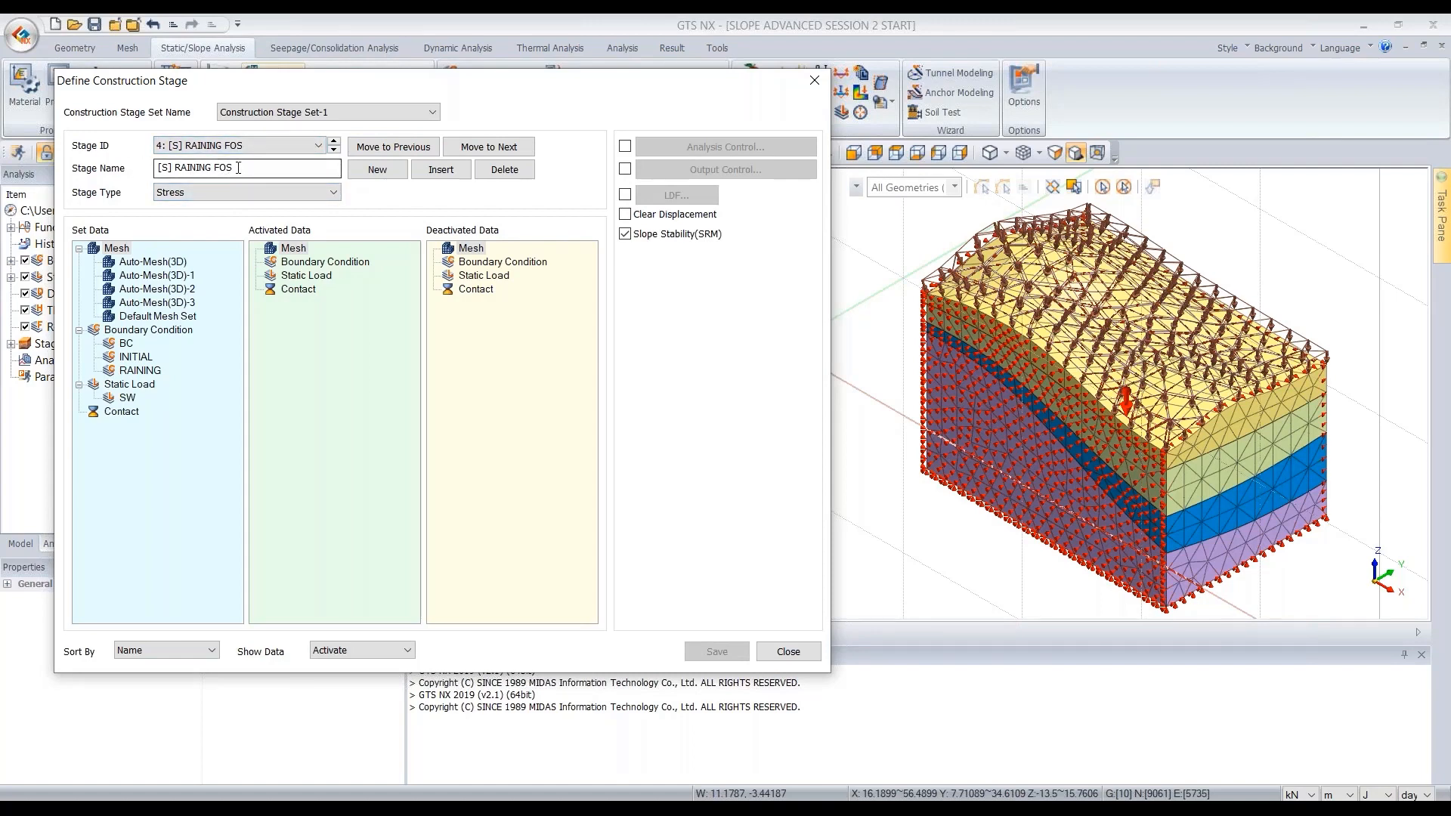
pyautogui.moveTo(597, 91); pyautogui.dragTo(755, 93)
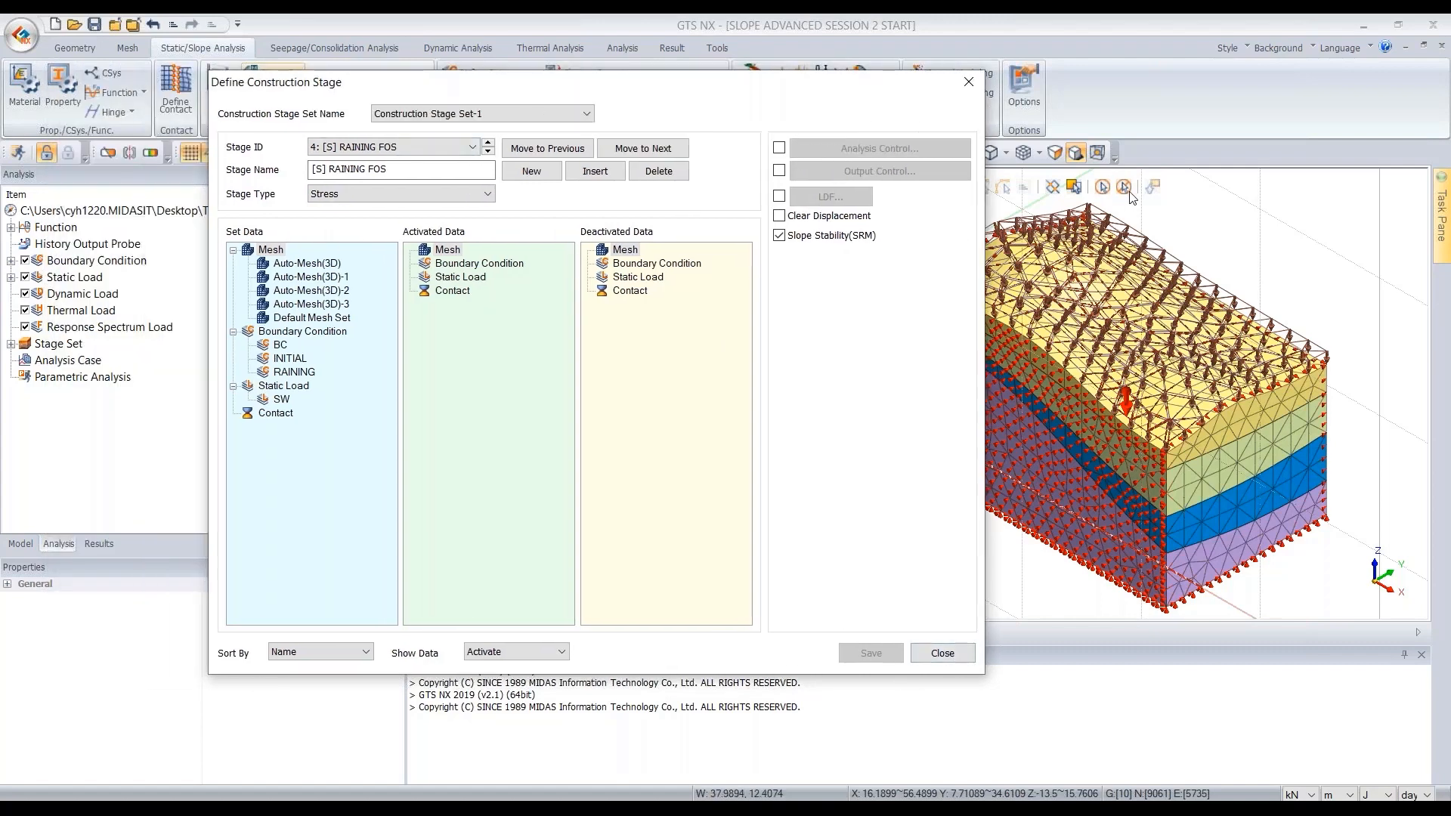
pyautogui.click(955, 661)
# - Browse the stages listed under Construction Stage Set-1 in the analysis tree
pyautogui.click(712, 458)
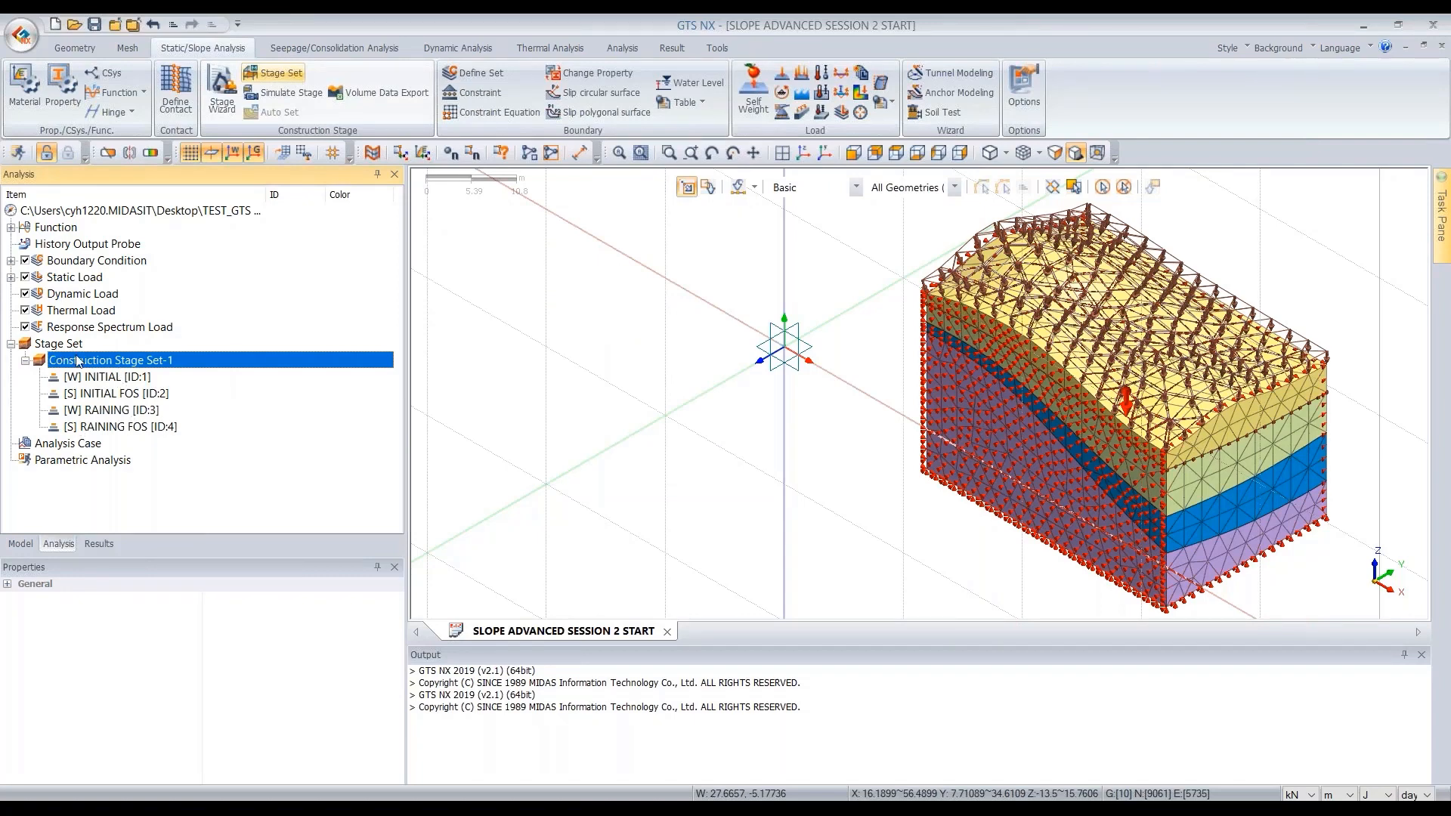
pyautogui.click(100, 377)
pyautogui.click(105, 393)
pyautogui.click(103, 411)
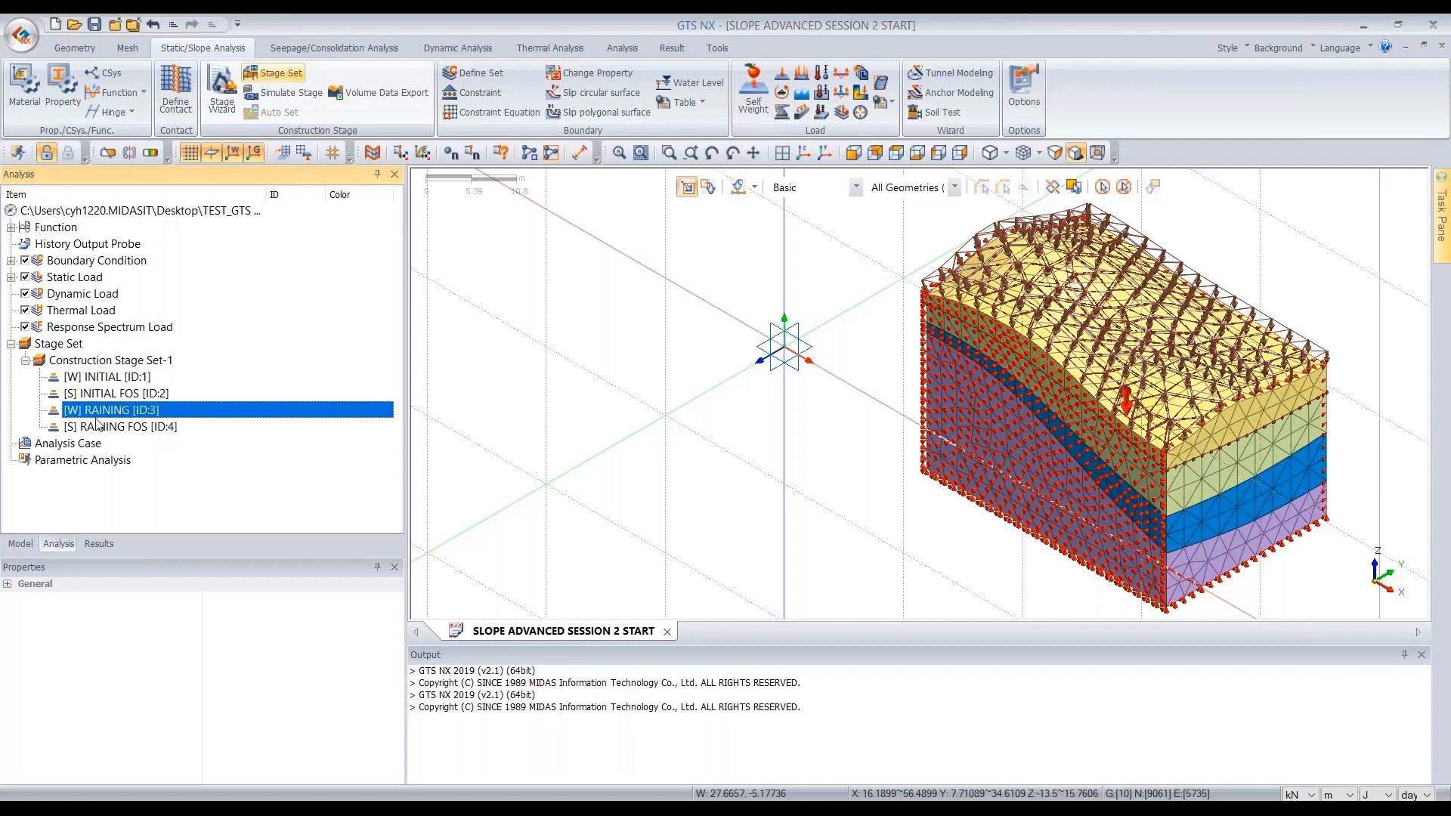
# - Open the [W] RAINING stage definition to review its activated and deactivated data, then close it
pyautogui.click(99, 427)
pyautogui.click(102, 411)
pyautogui.click(100, 394)
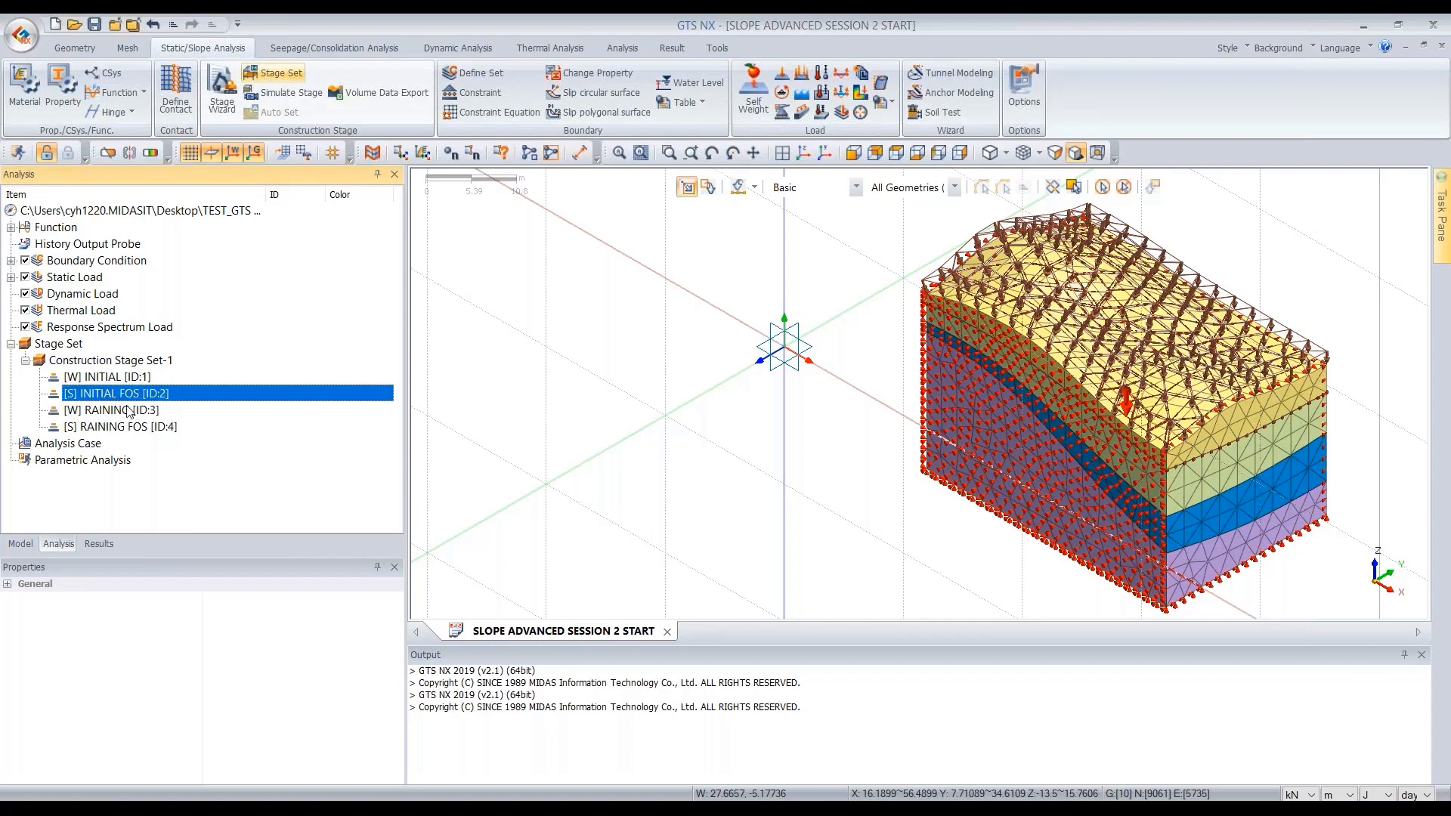
pyautogui.click(127, 410)
pyautogui.click(130, 428)
pyautogui.rightClick(125, 412)
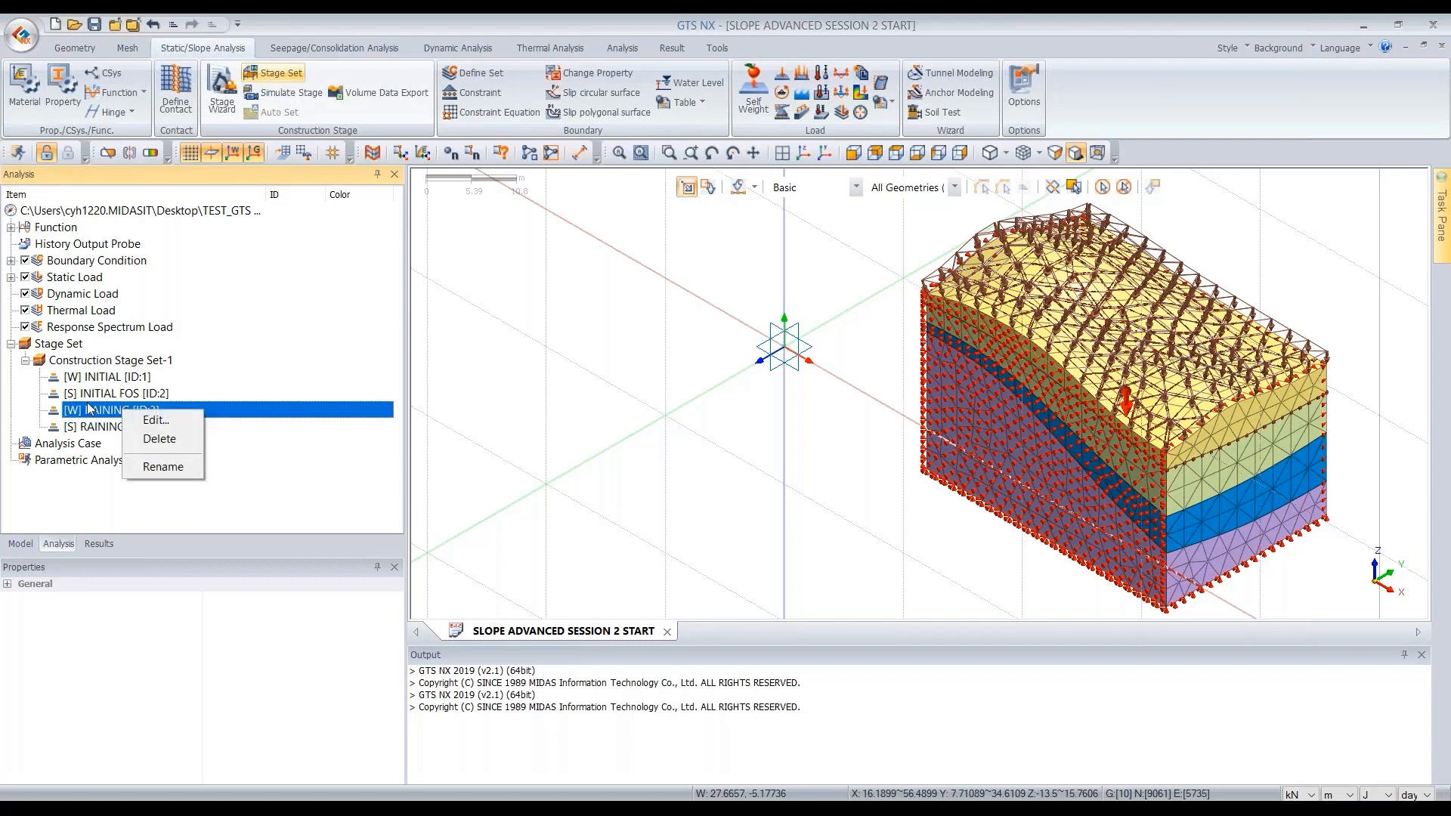
pyautogui.click(157, 420)
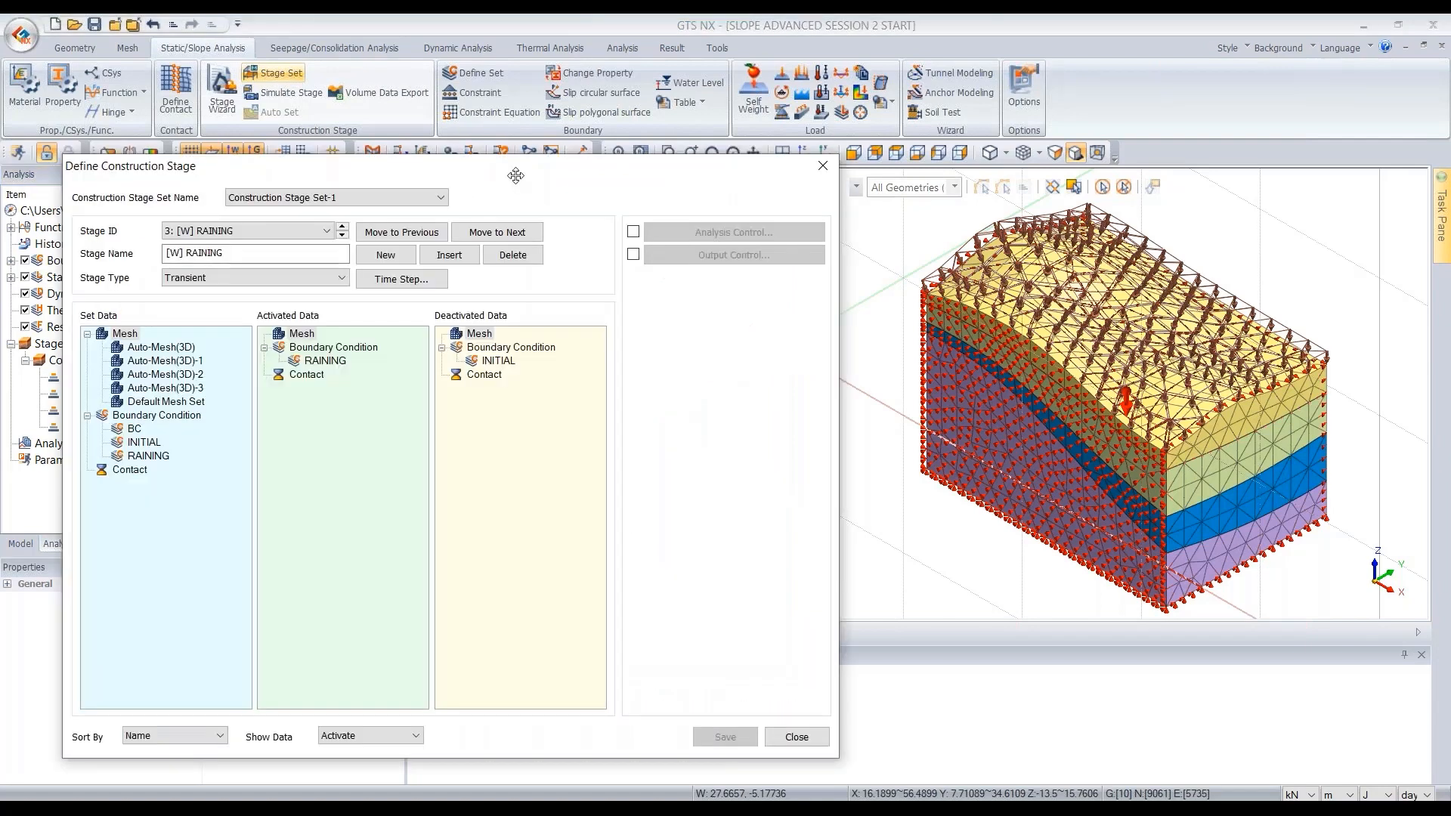
pyautogui.moveTo(516, 175); pyautogui.dragTo(633, 143)
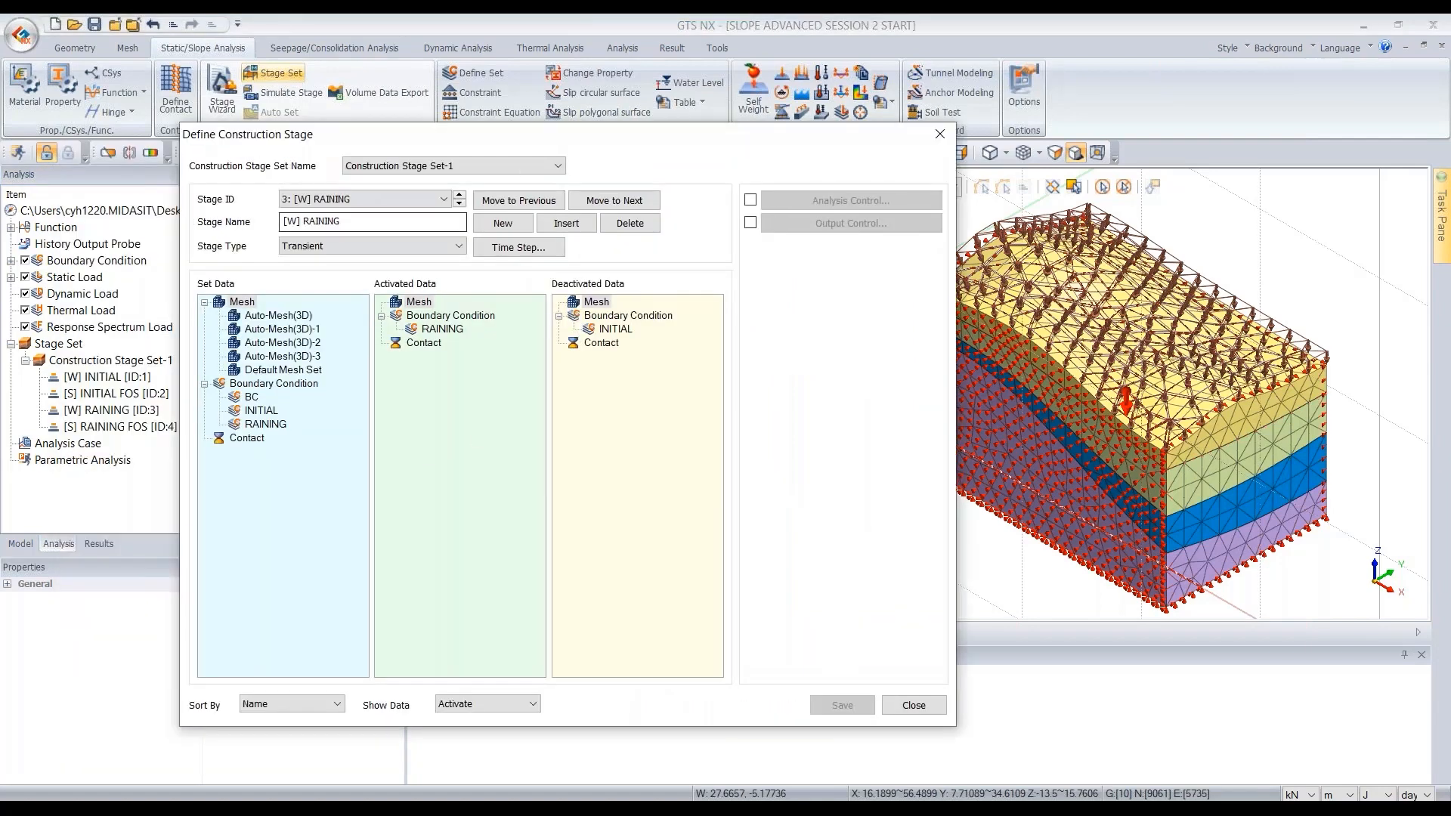
pyautogui.click(924, 706)
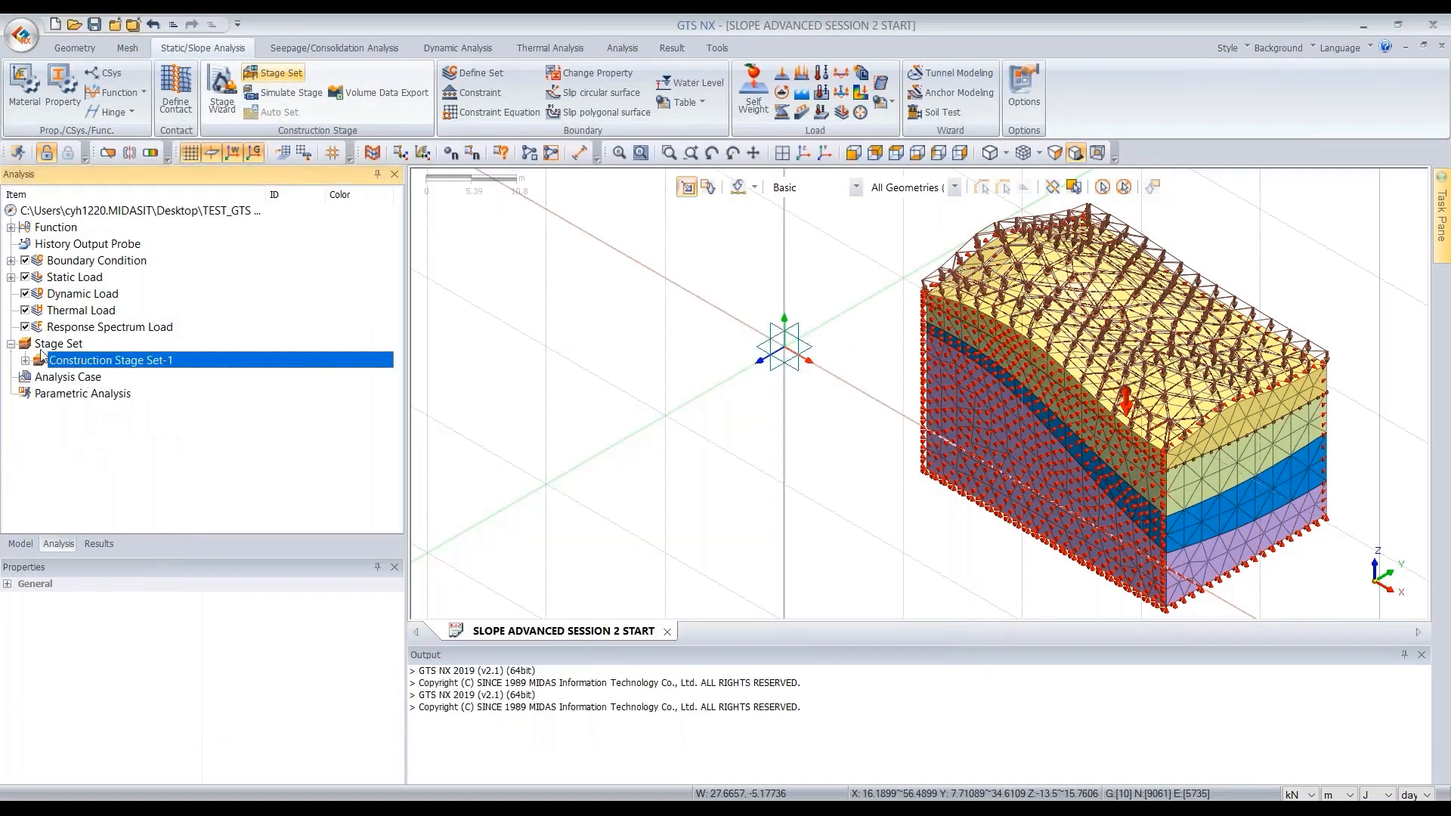
pyautogui.click(86, 380)
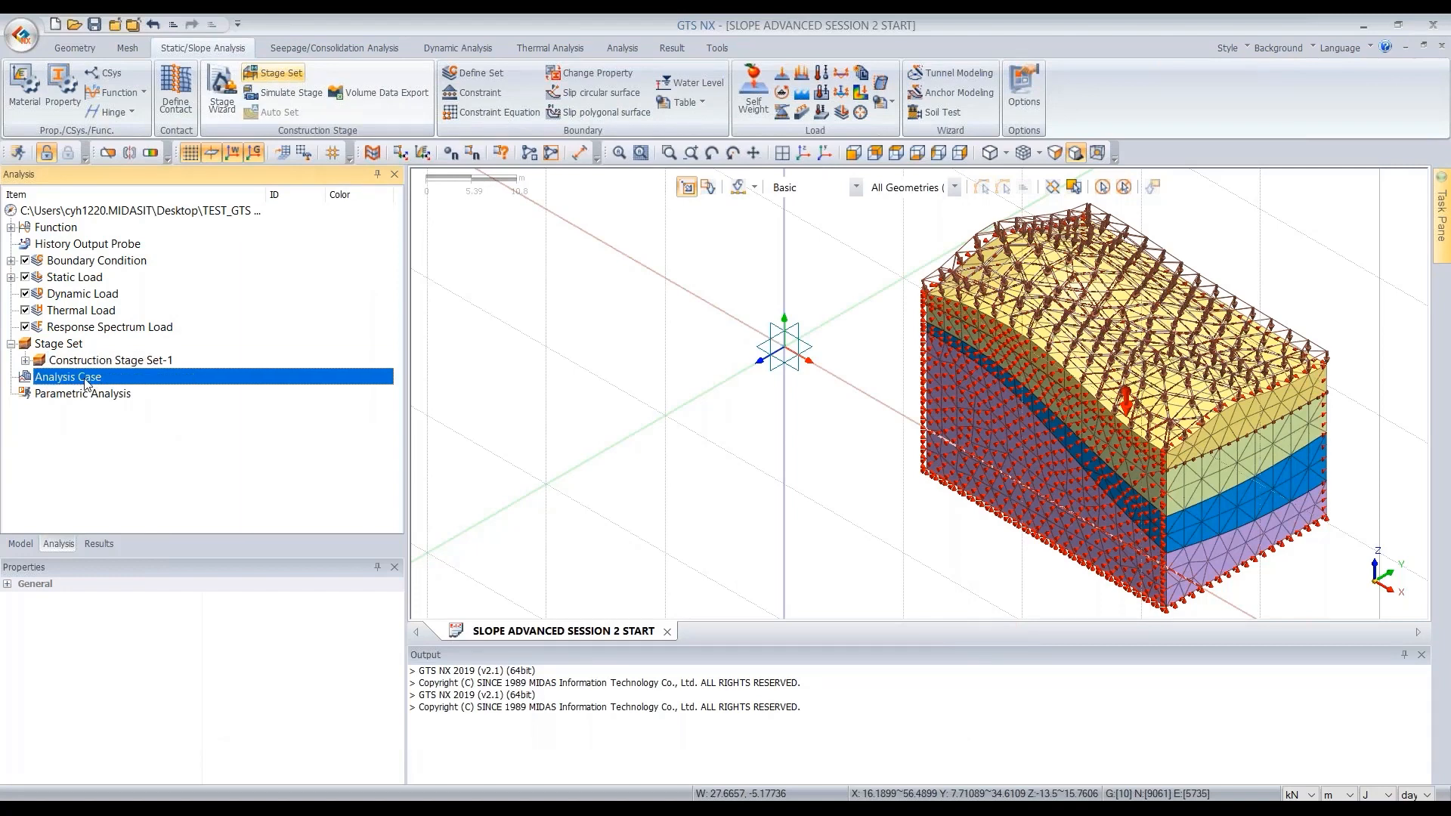
pyautogui.rightClick(86, 381)
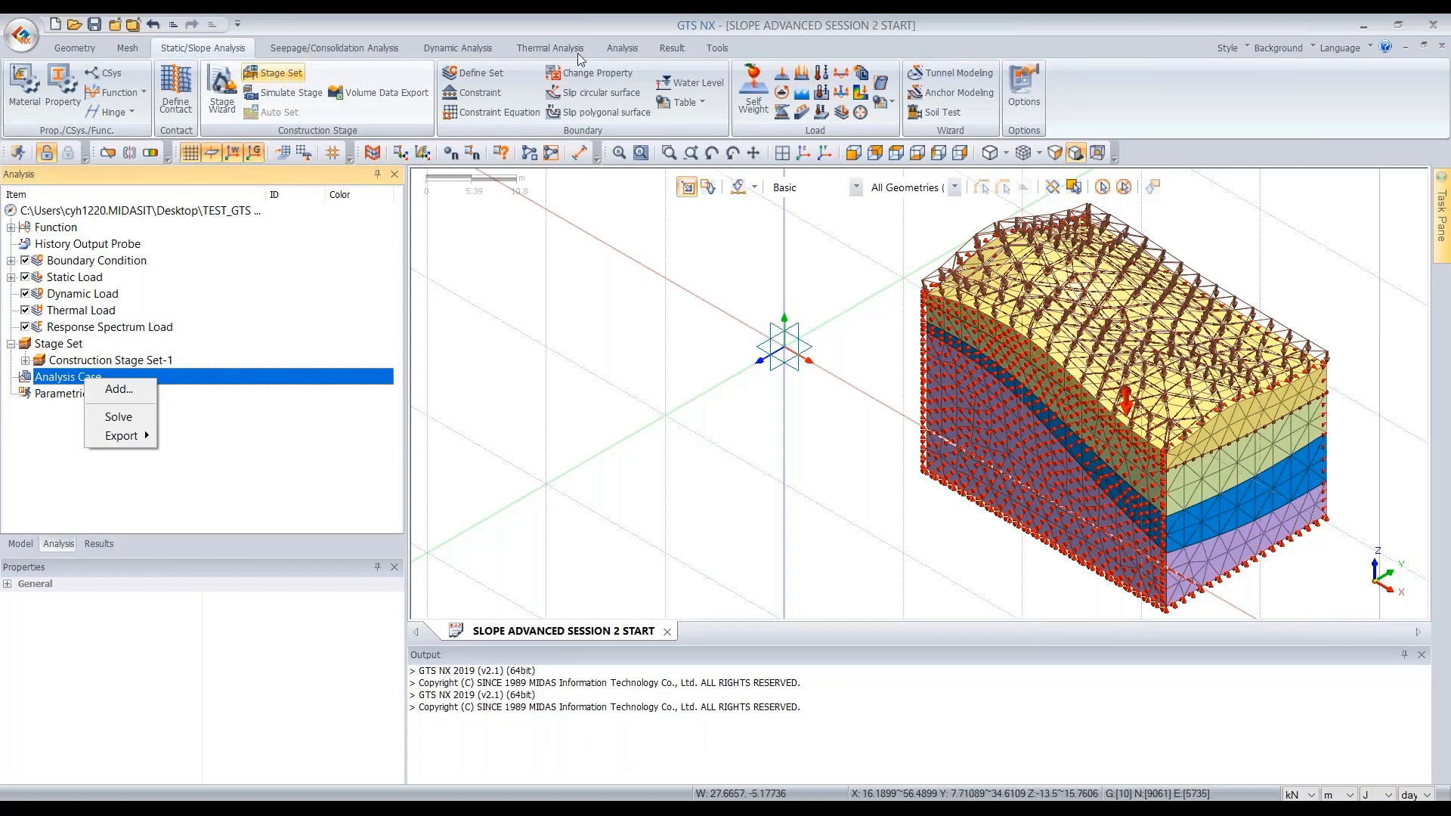
pyautogui.click(623, 49)
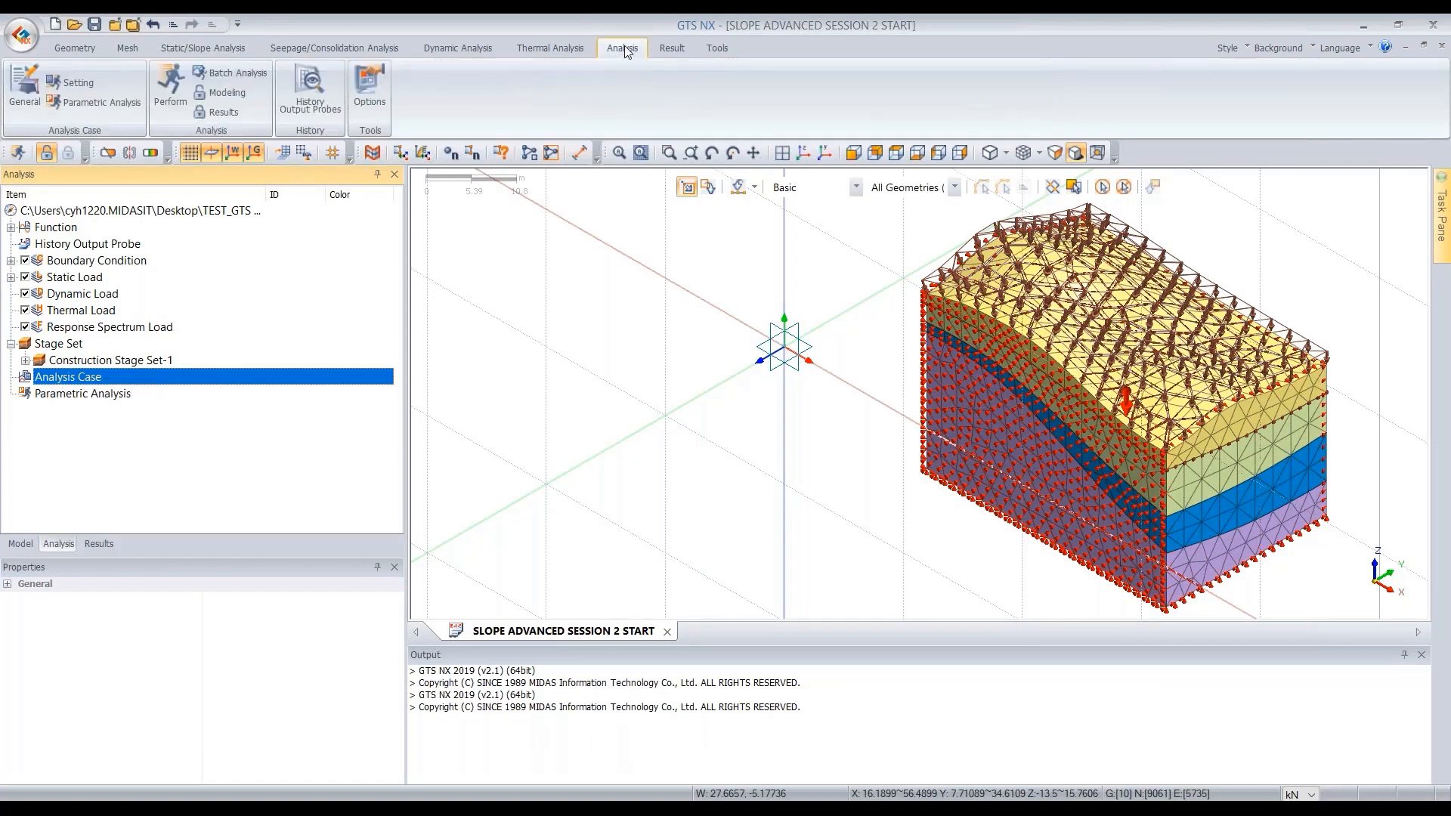
pyautogui.click(32, 106)
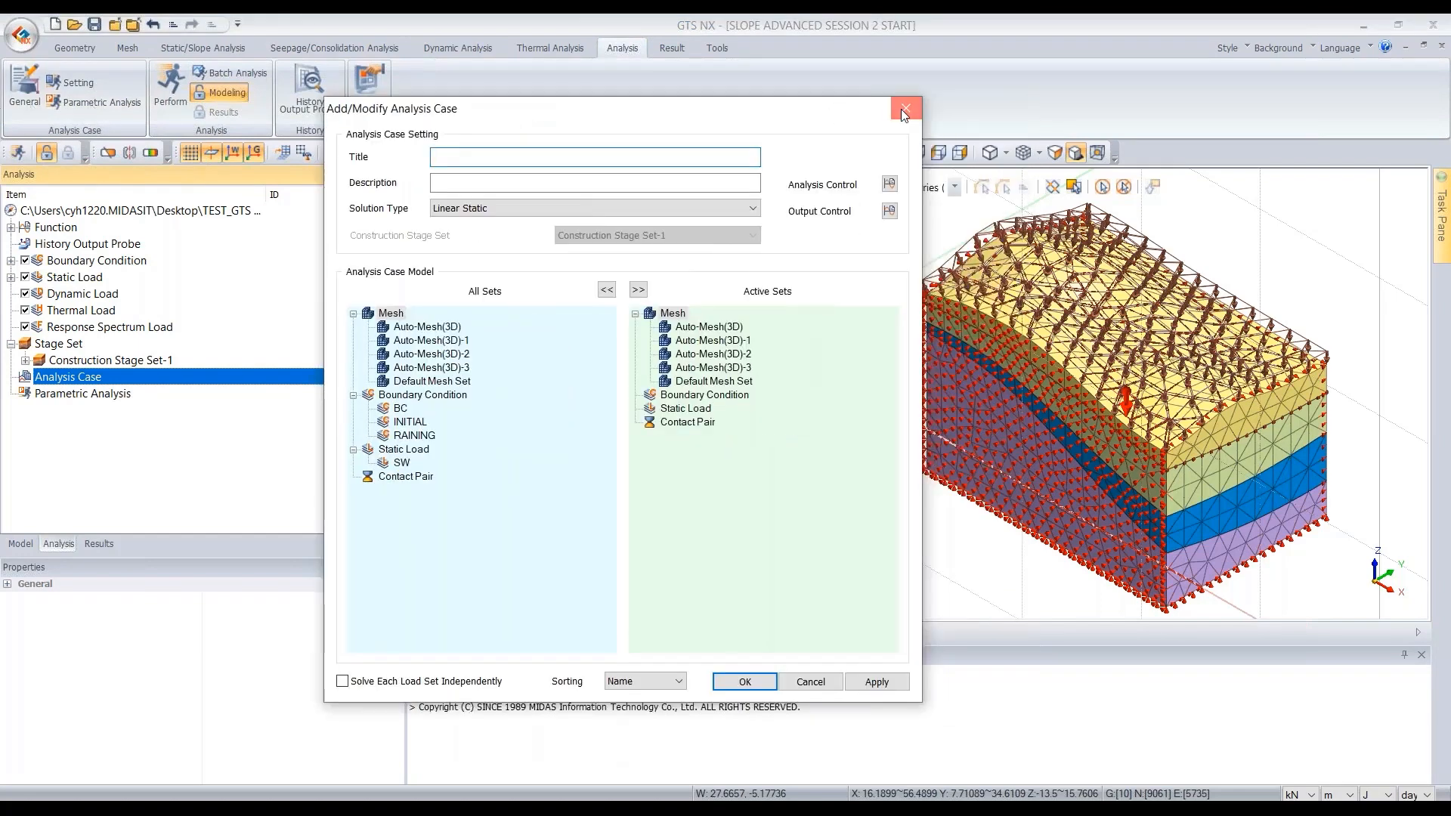
pyautogui.click(904, 110)
# - Add a Construction Stage analysis case titled 3D RAINING EFFECT using Construction Stage Set-1
pyautogui.rightClick(68, 378)
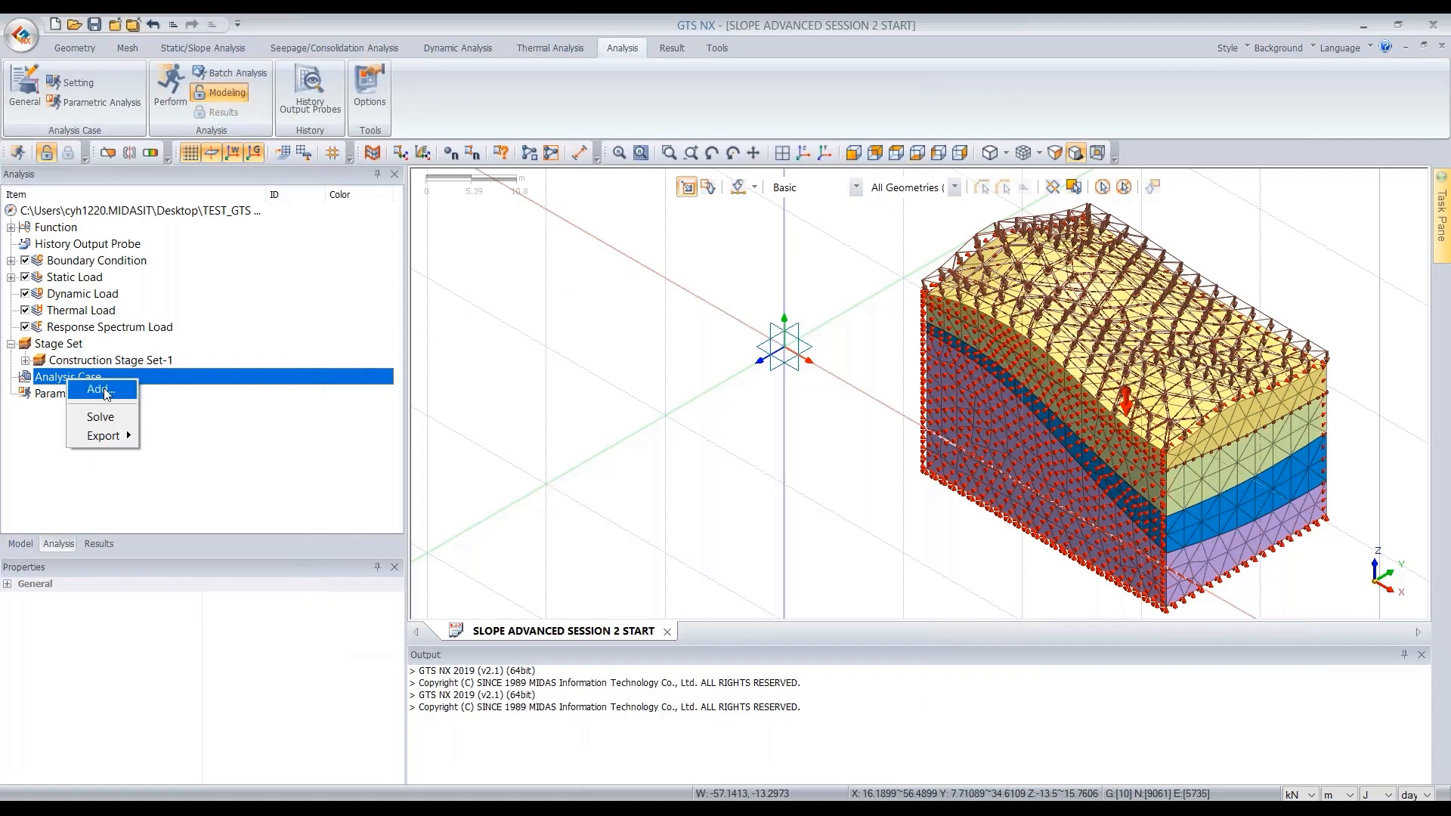
pyautogui.click(105, 391)
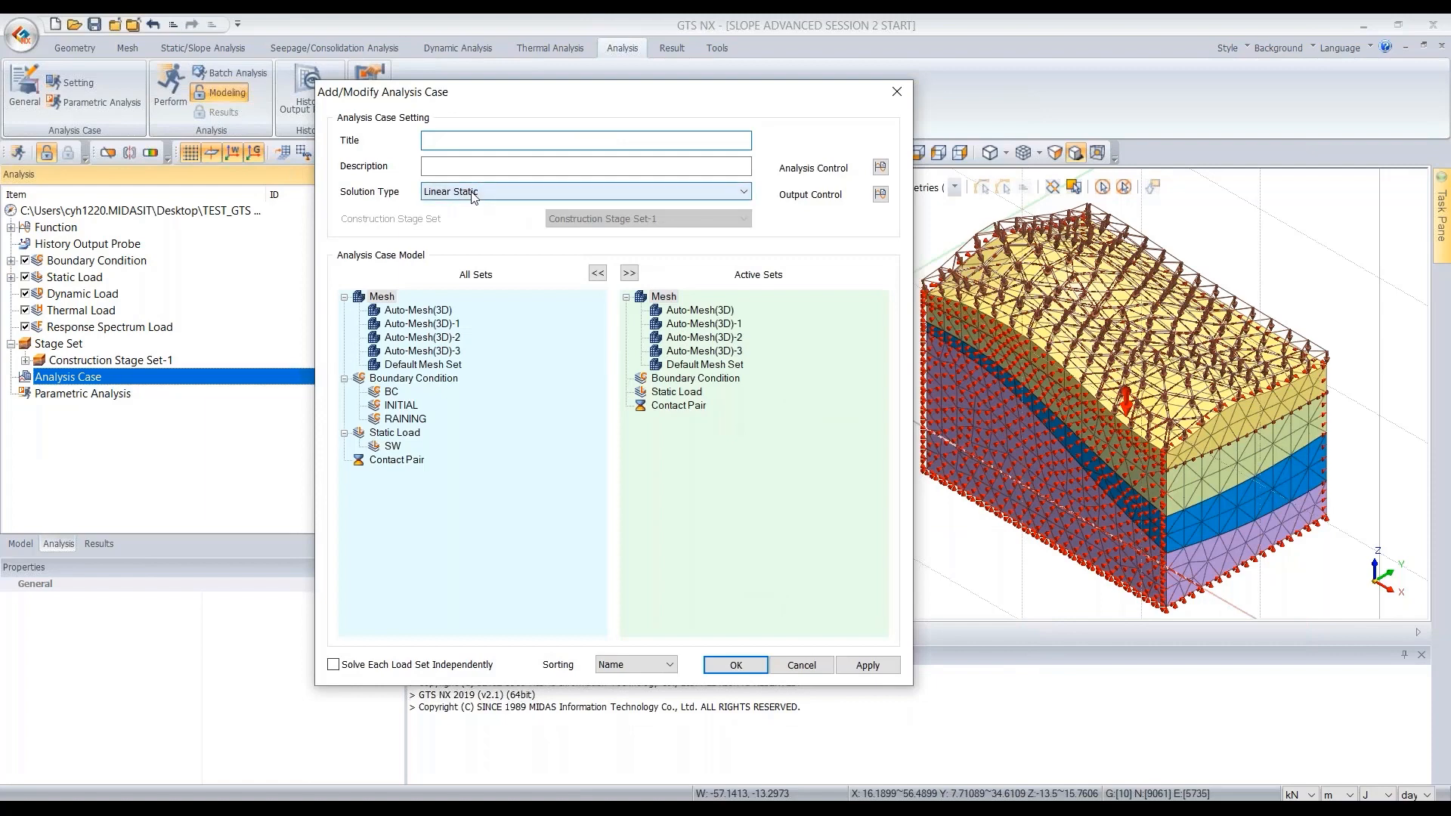
pyautogui.click(474, 193)
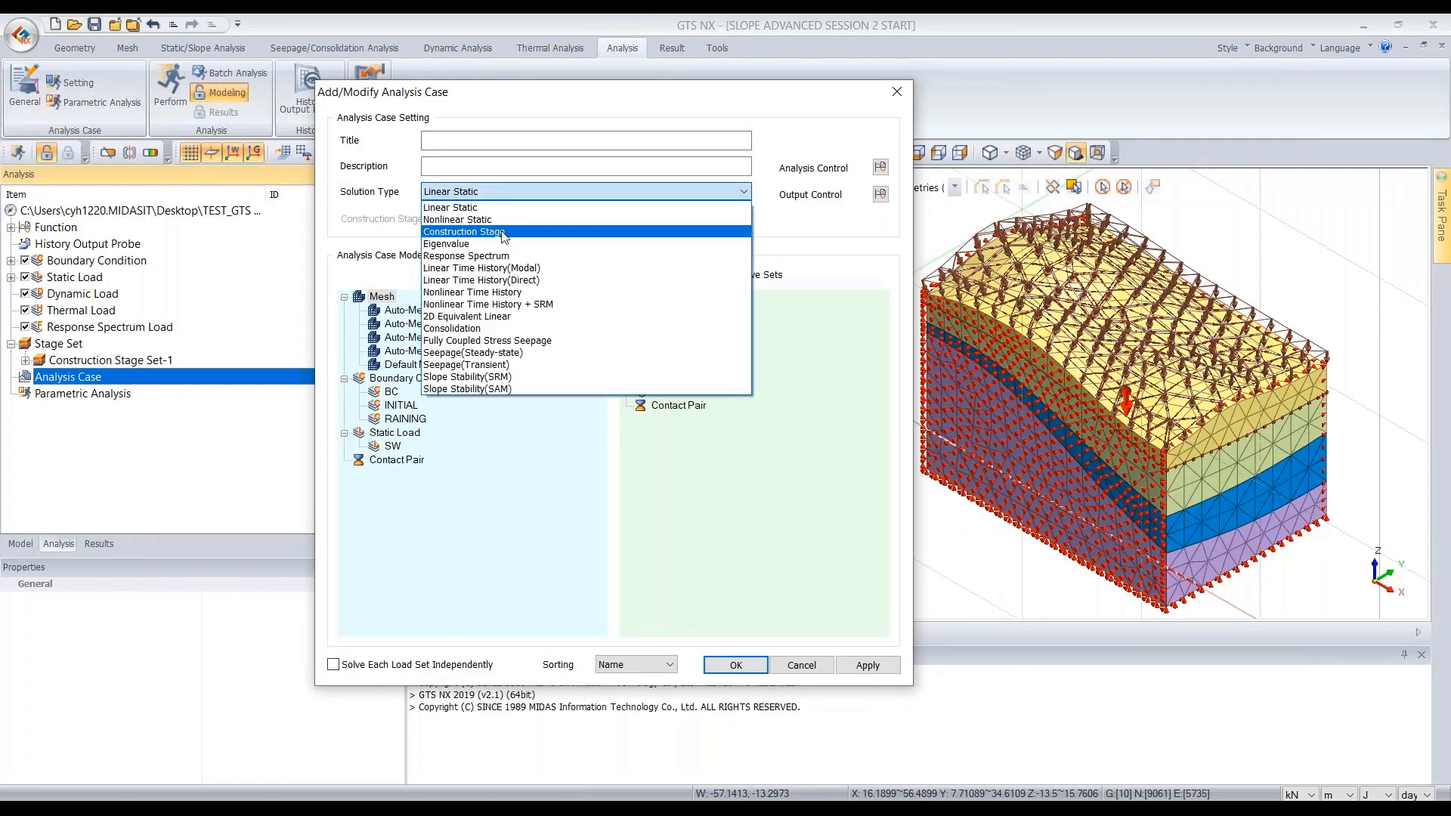
pyautogui.click(503, 231)
pyautogui.moveTo(522, 95); pyautogui.dragTo(677, 133)
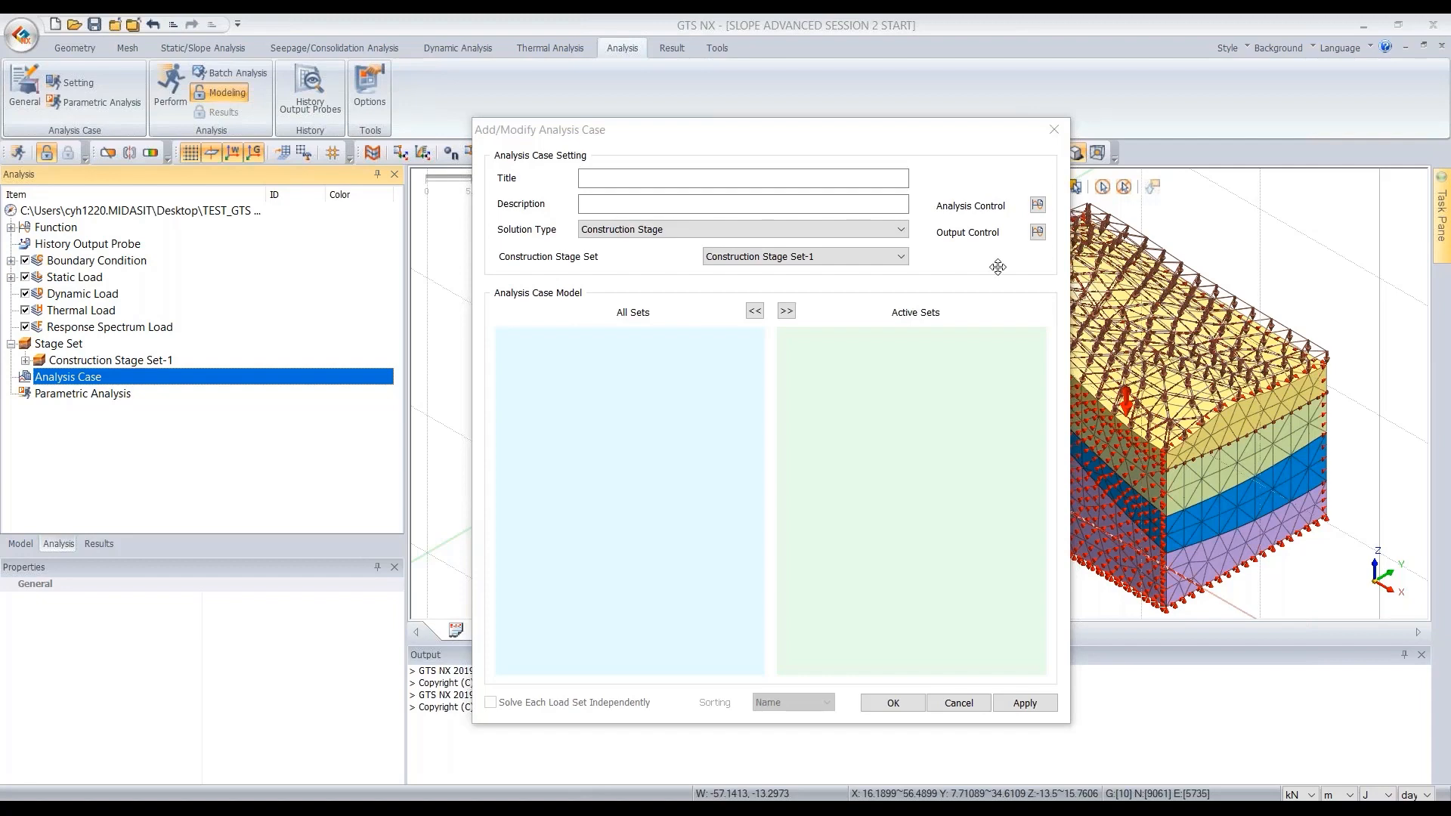
pyautogui.click(732, 182)
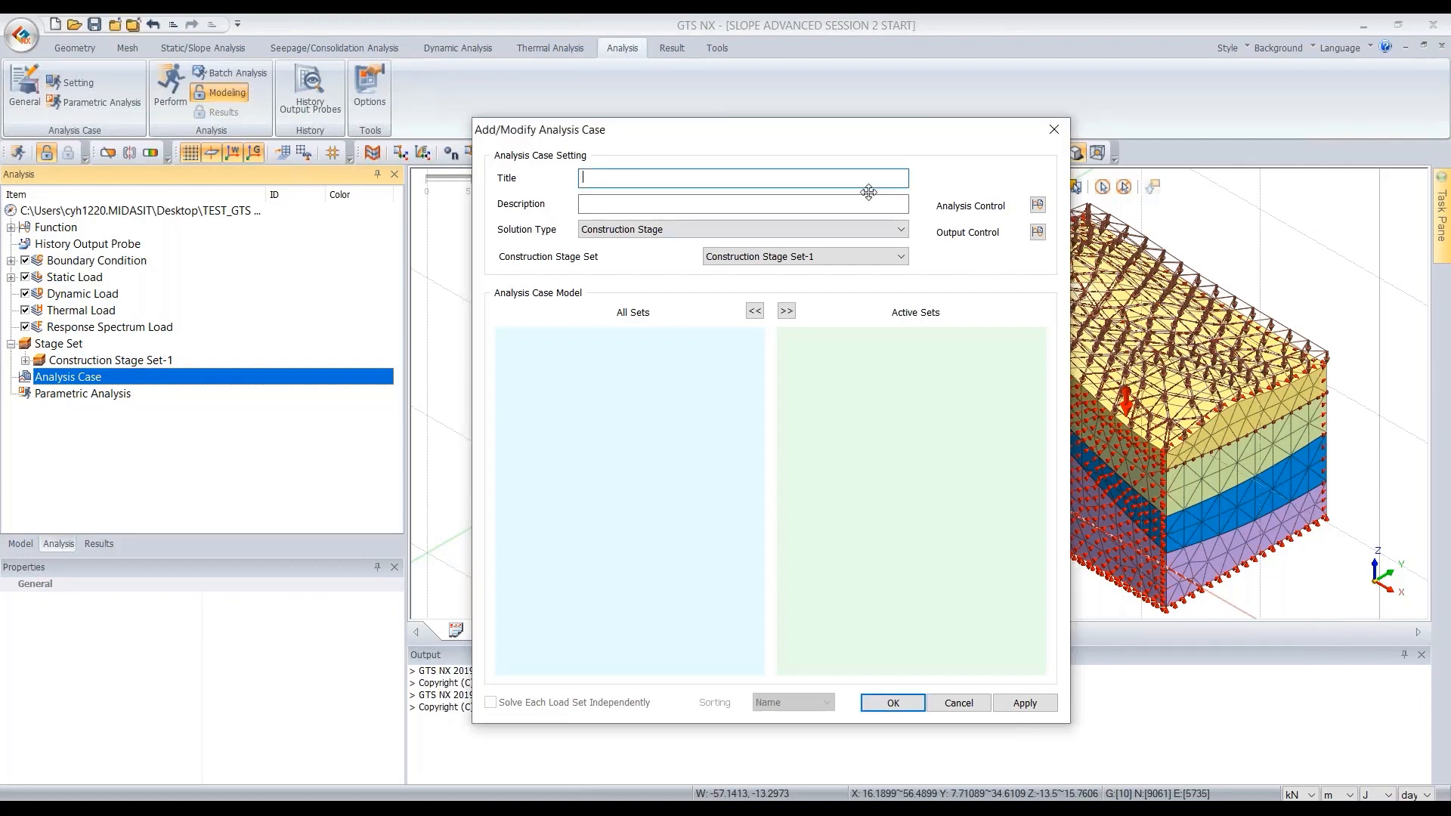
pyautogui.write('3D')
pyautogui.moveTo(923, 134); pyautogui.dragTo(706, 121)
# - Open the analysis control and enable Initial Stage for Stress Analysis from the [W] INITIAL stage
pyautogui.click(819, 193)
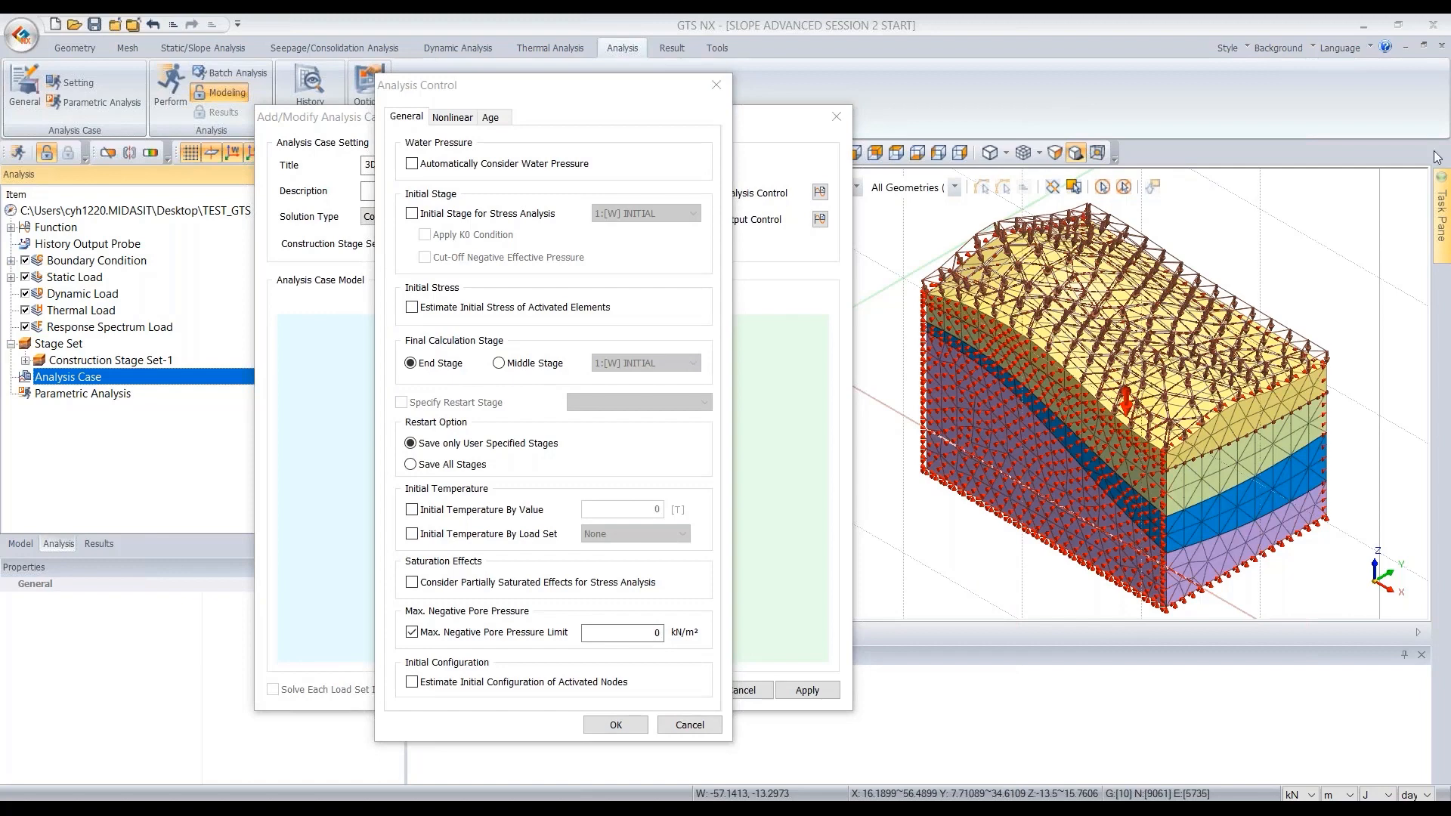
pyautogui.click(433, 216)
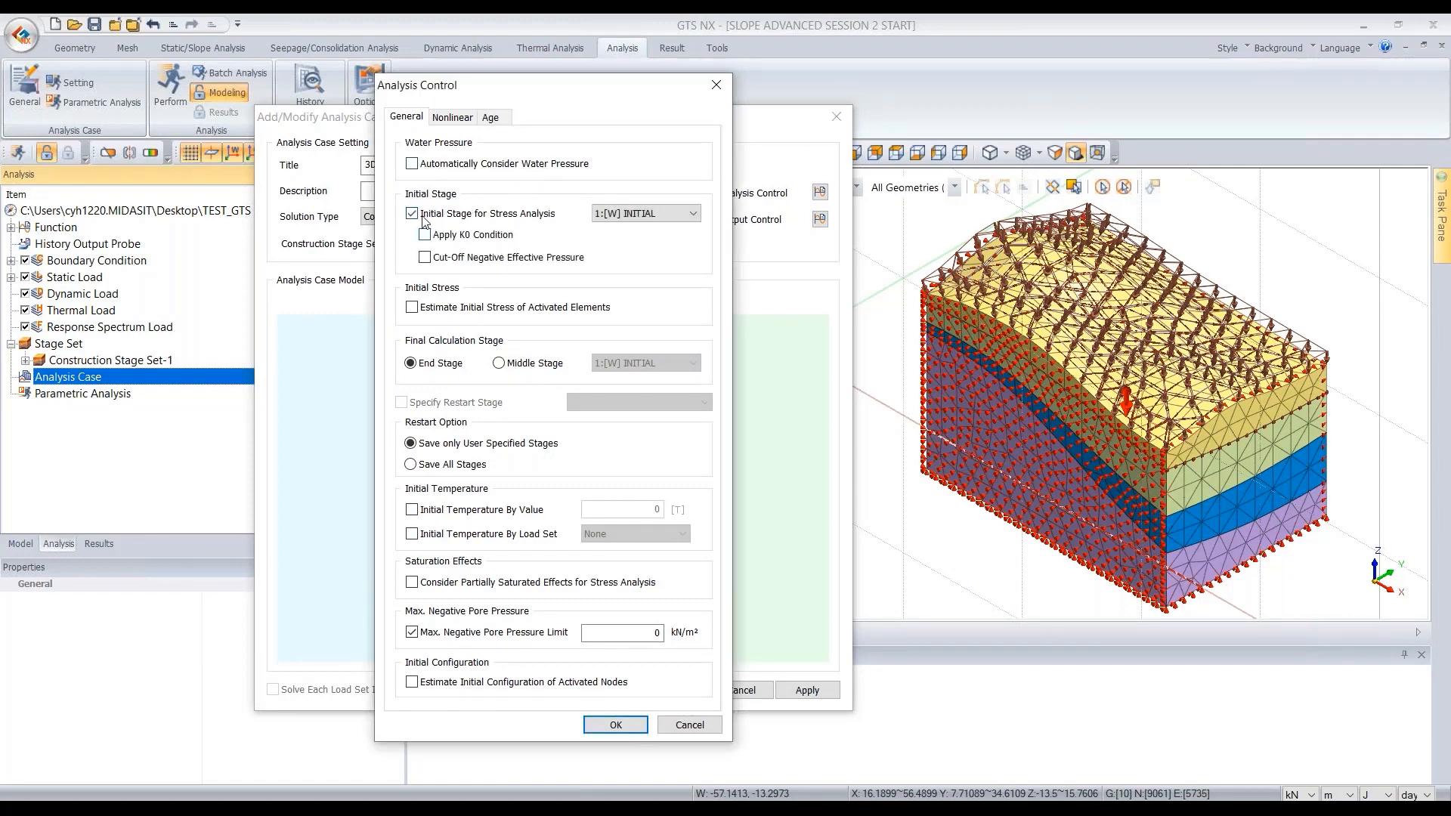
# - Try the Enhanced Init Stress iterative scheme with its convergence criteria, then switch back to General
pyautogui.click(452, 120)
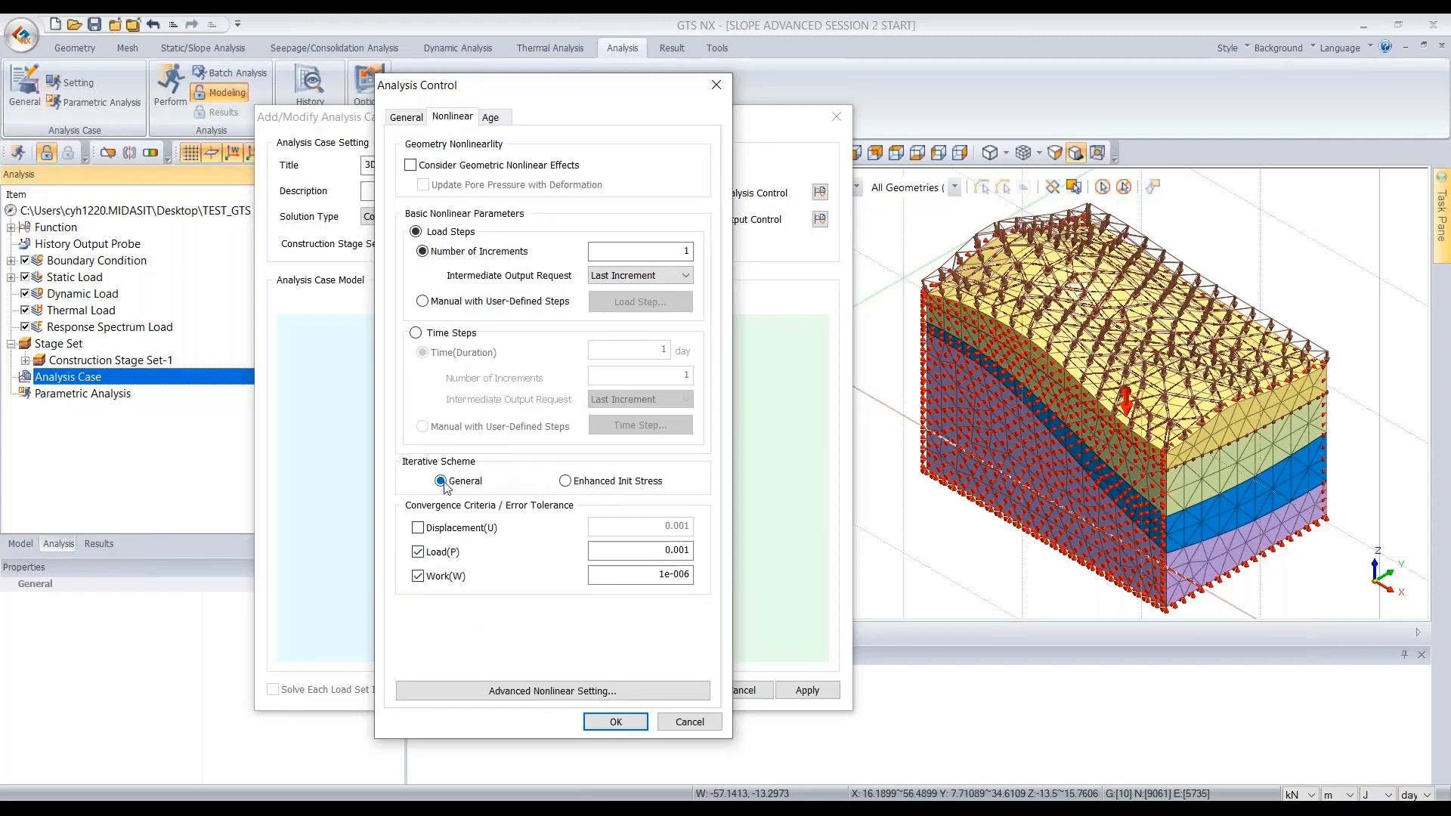
pyautogui.click(592, 484)
pyautogui.click(476, 485)
pyautogui.click(612, 485)
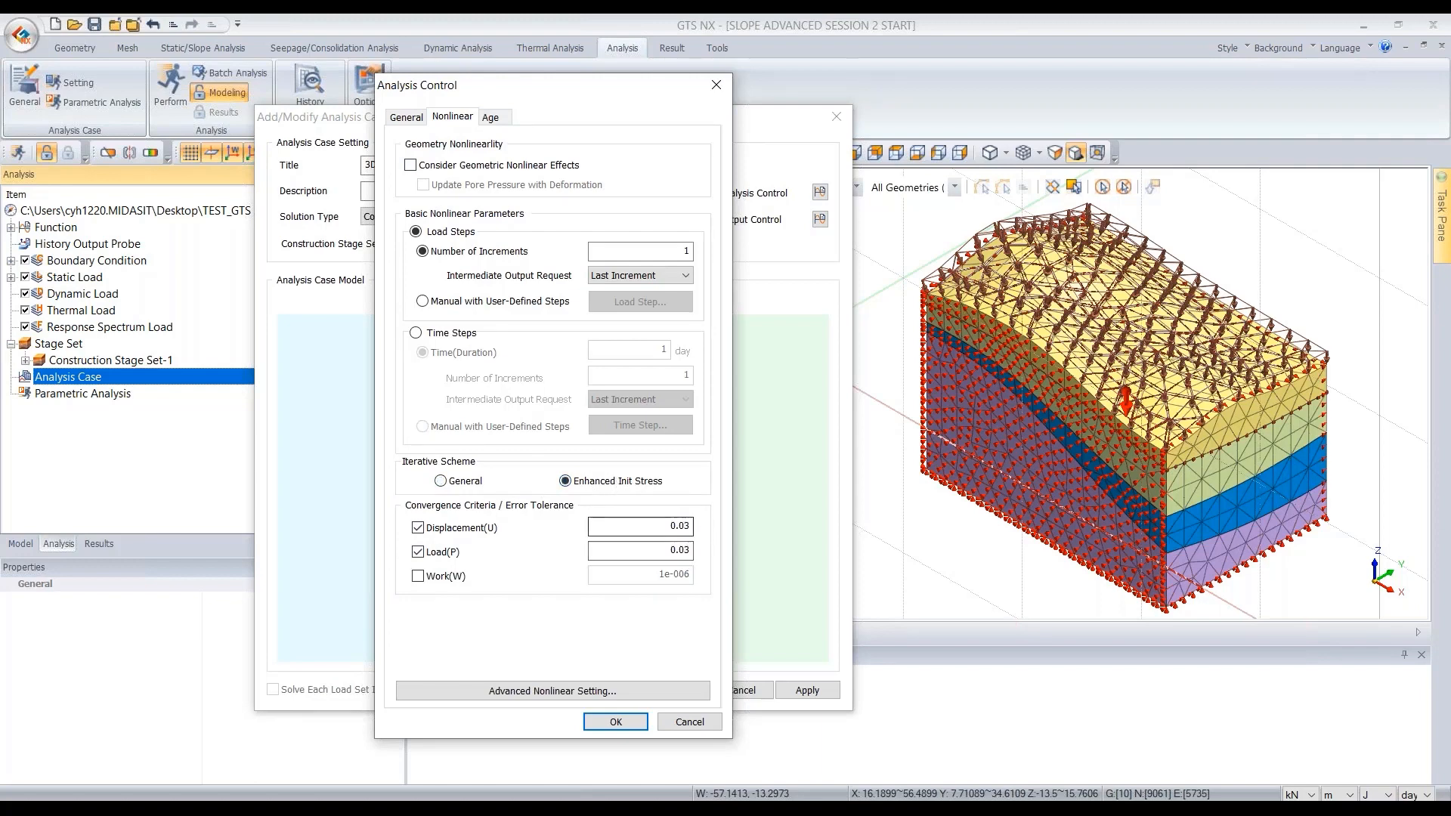
pyautogui.click(649, 555)
pyautogui.click(651, 528)
pyautogui.click(650, 552)
pyautogui.click(650, 525)
pyautogui.click(655, 549)
pyautogui.click(485, 488)
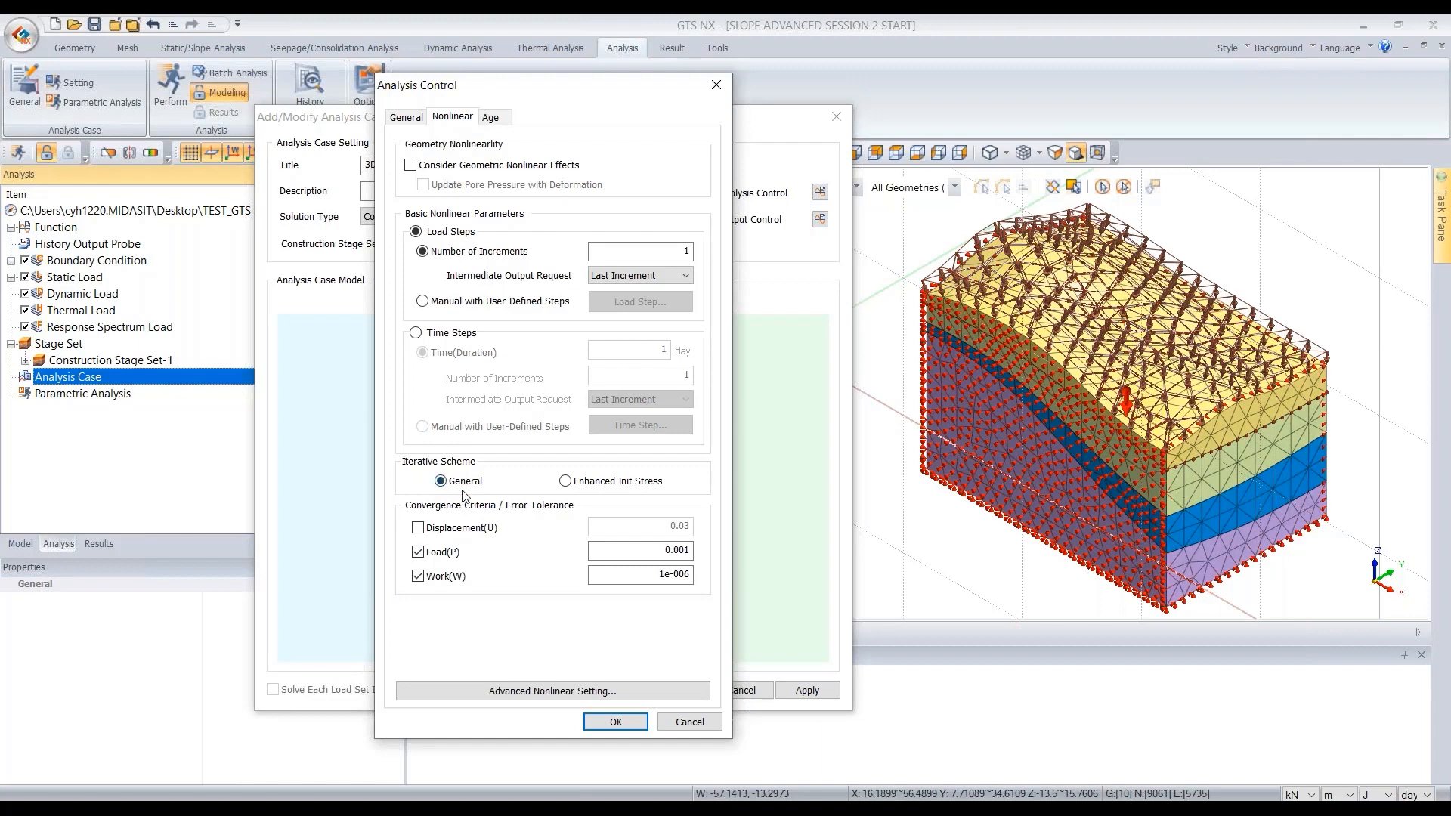
# - Confirm the analysis control settings and save the 3D RAINING EFFECT analysis case
pyautogui.click(399, 117)
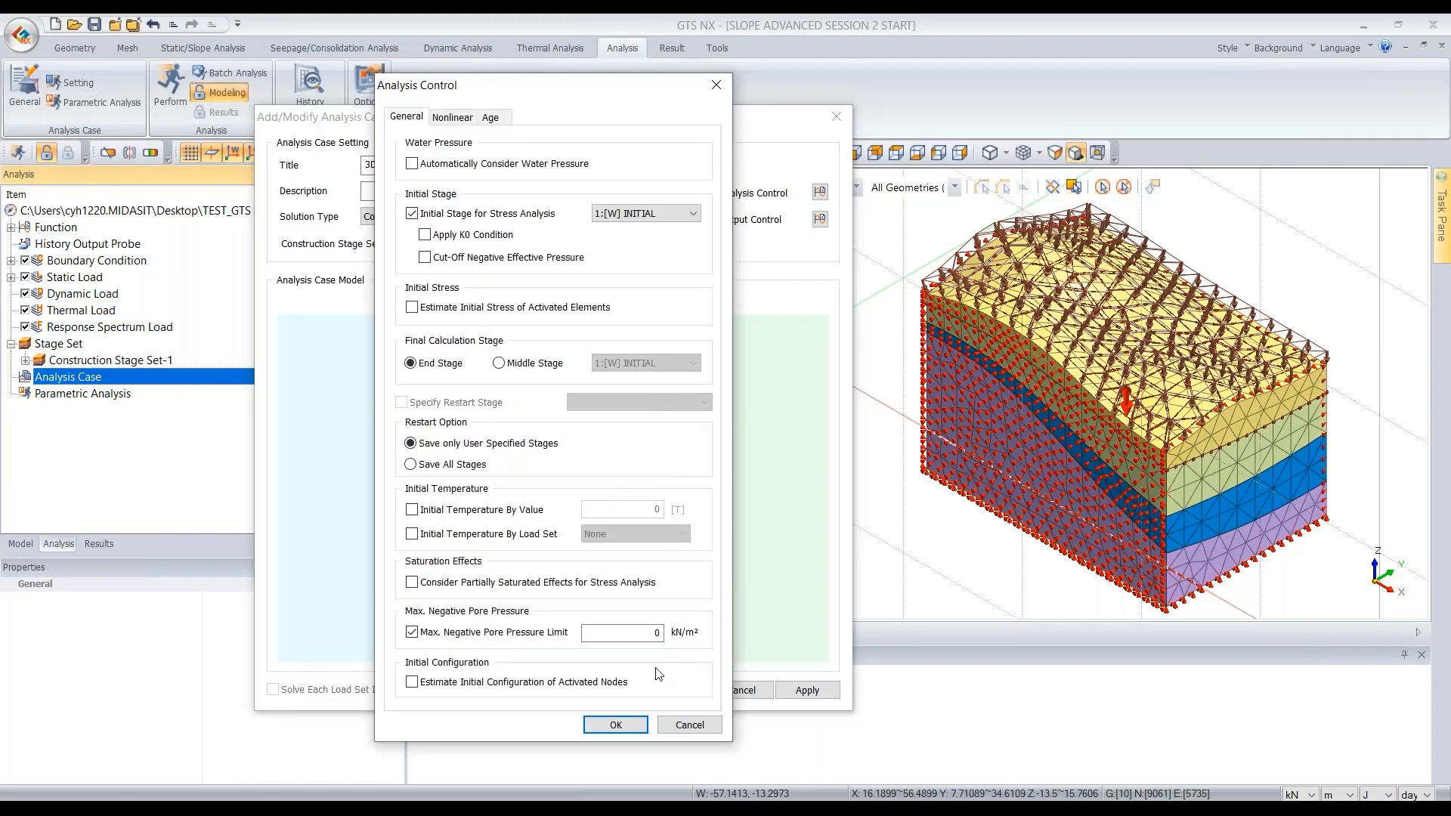
pyautogui.click(615, 724)
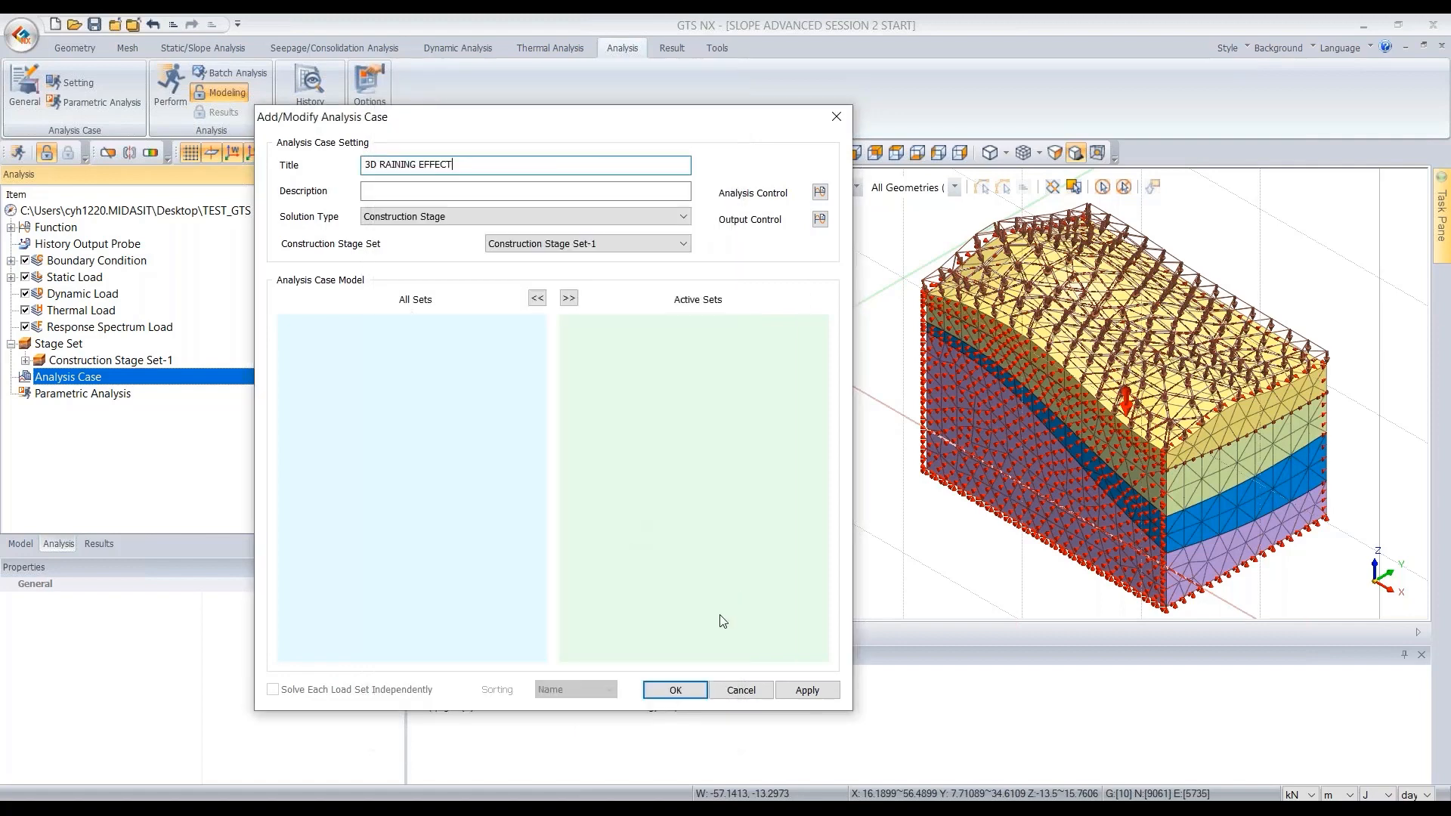
pyautogui.click(674, 691)
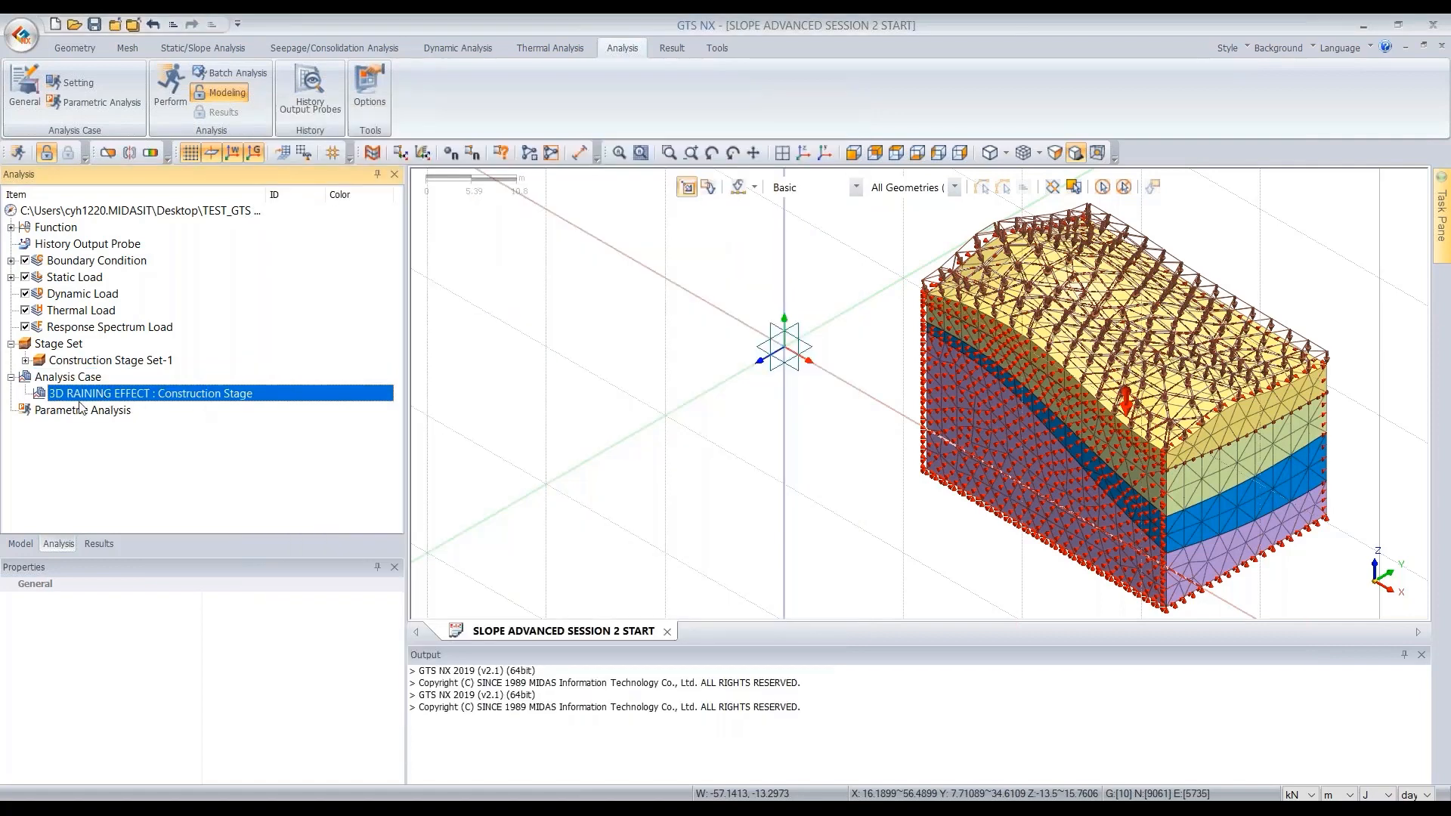
# - Solve the 3D RAINING EFFECT analysis case
pyautogui.rightClick(120, 401)
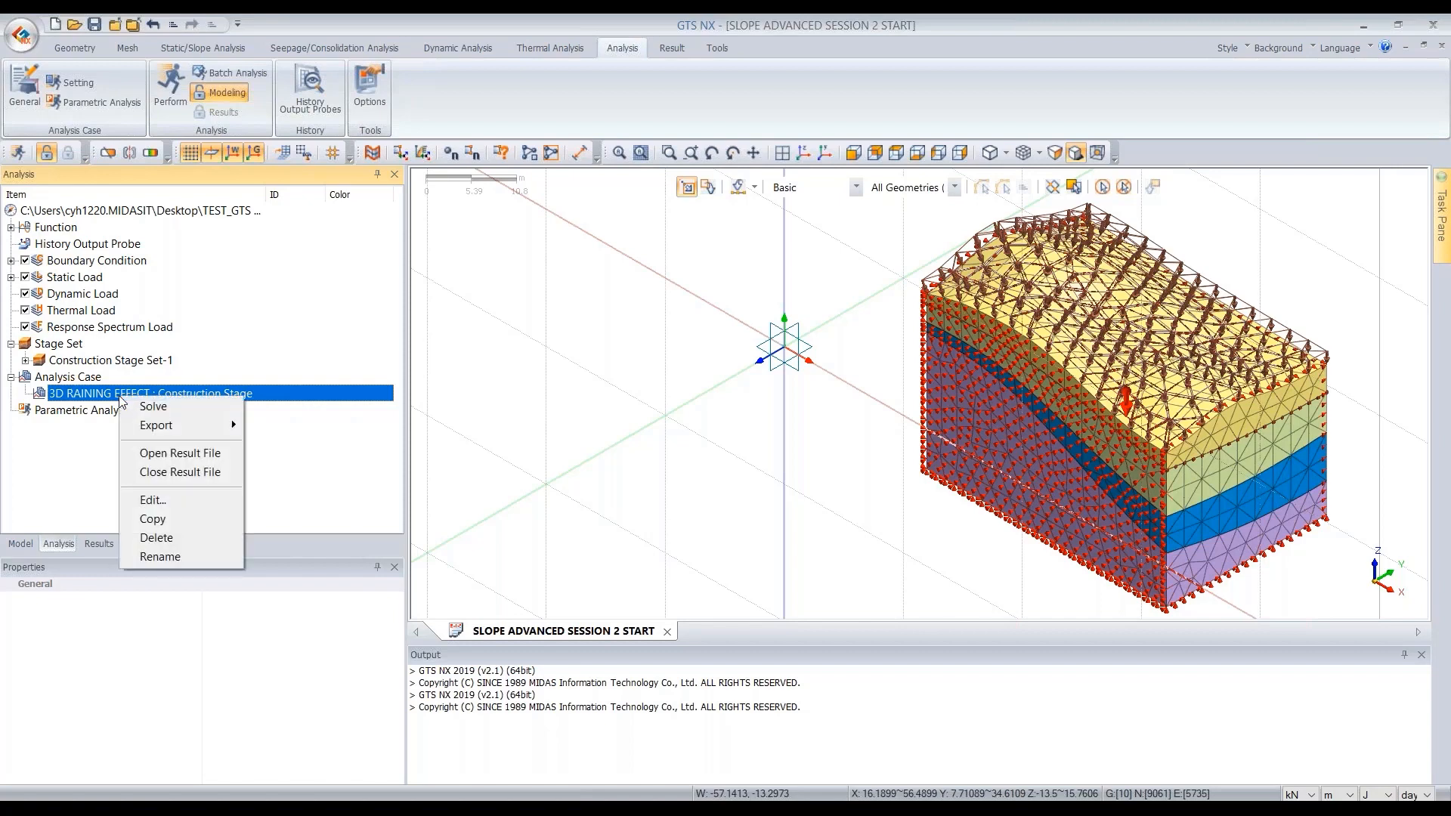
pyautogui.click(169, 407)
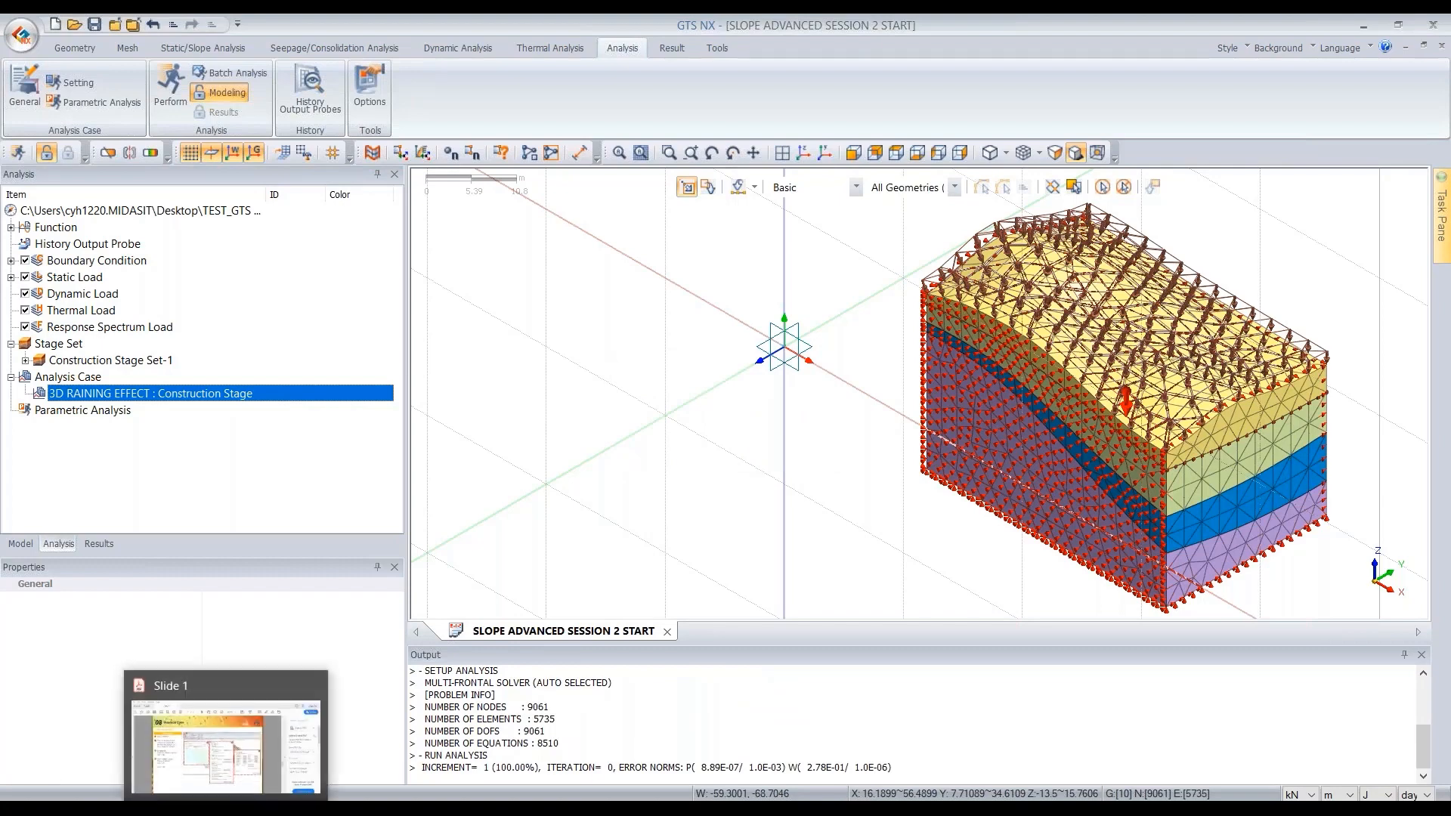
# - Open the SLOPE ADVANCED RESULT file from the RESULT folder in GTS NX
pyautogui.moveTo(290, 808)
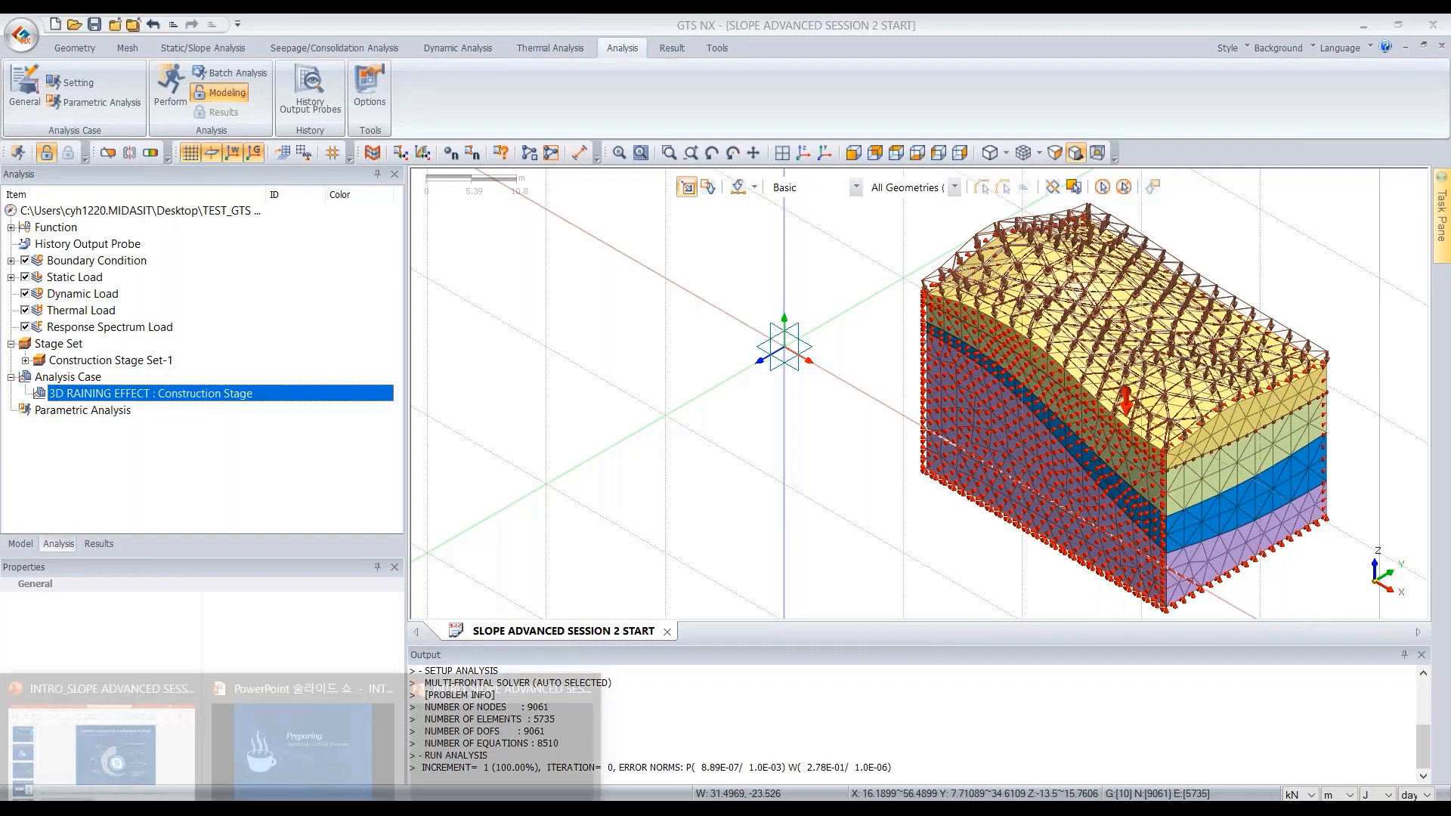
pyautogui.click(511, 729)
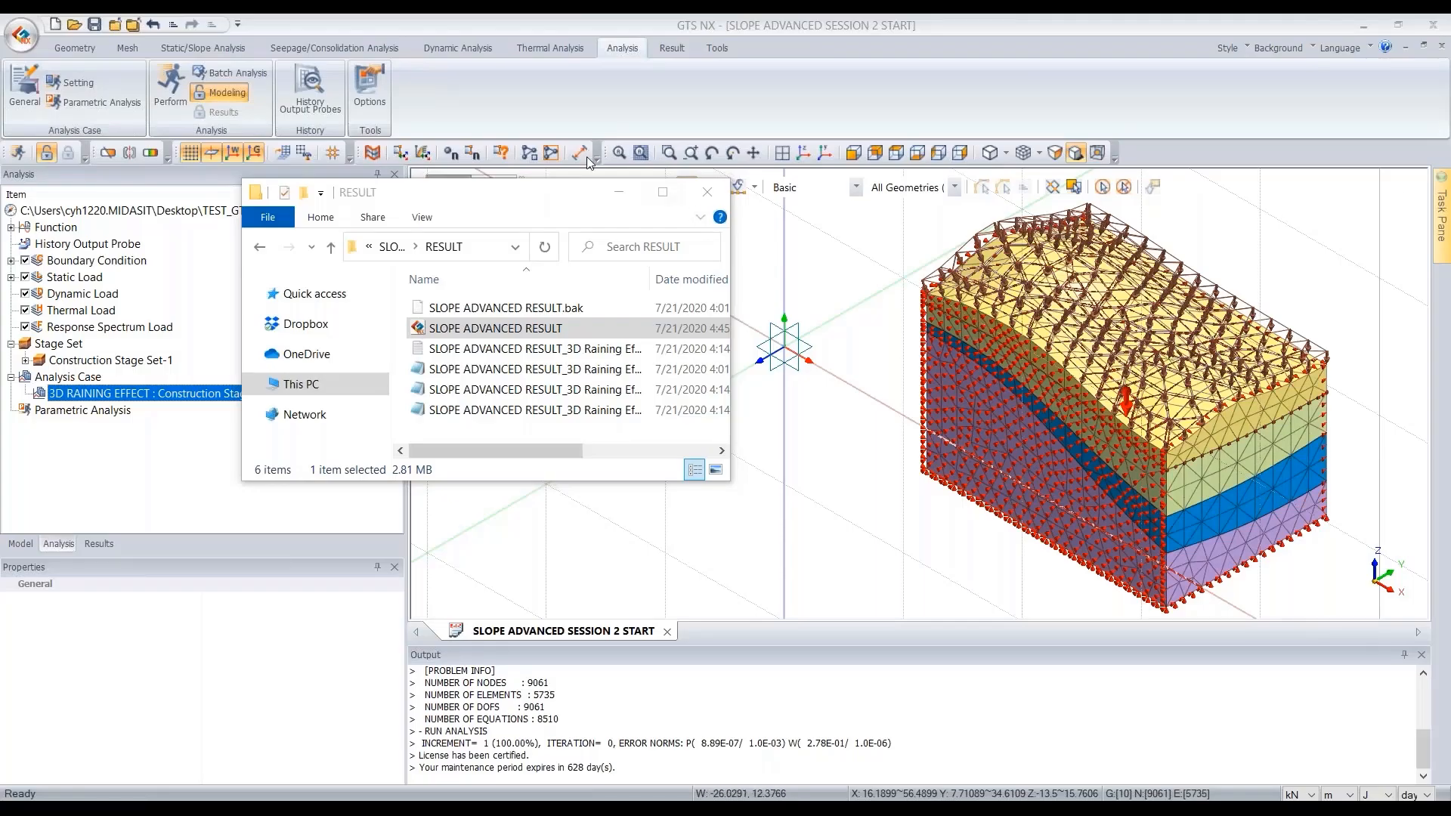
pyautogui.moveTo(486, 195); pyautogui.dragTo(363, 98)
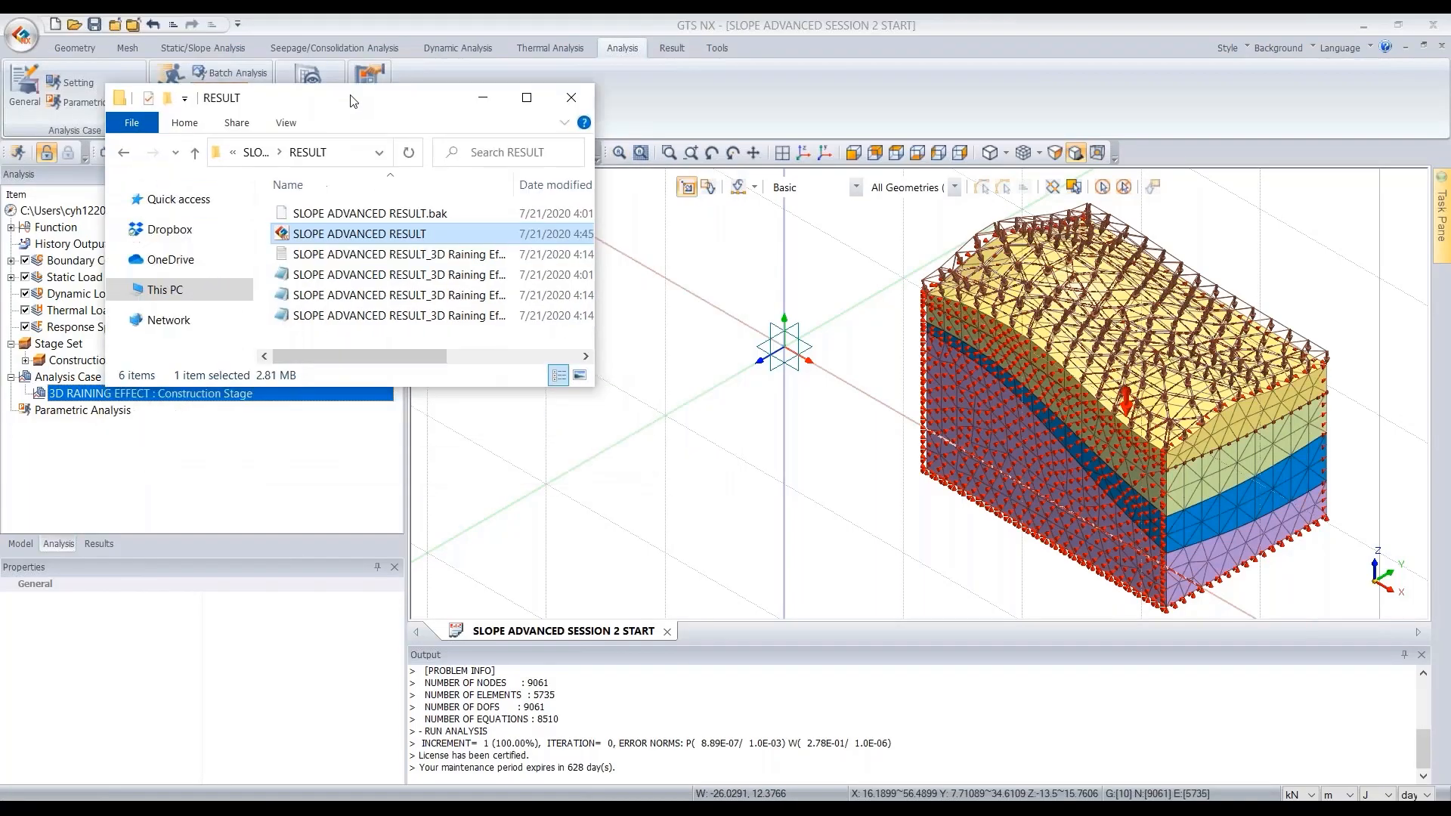
pyautogui.moveTo(468, 100); pyautogui.dragTo(384, 74)
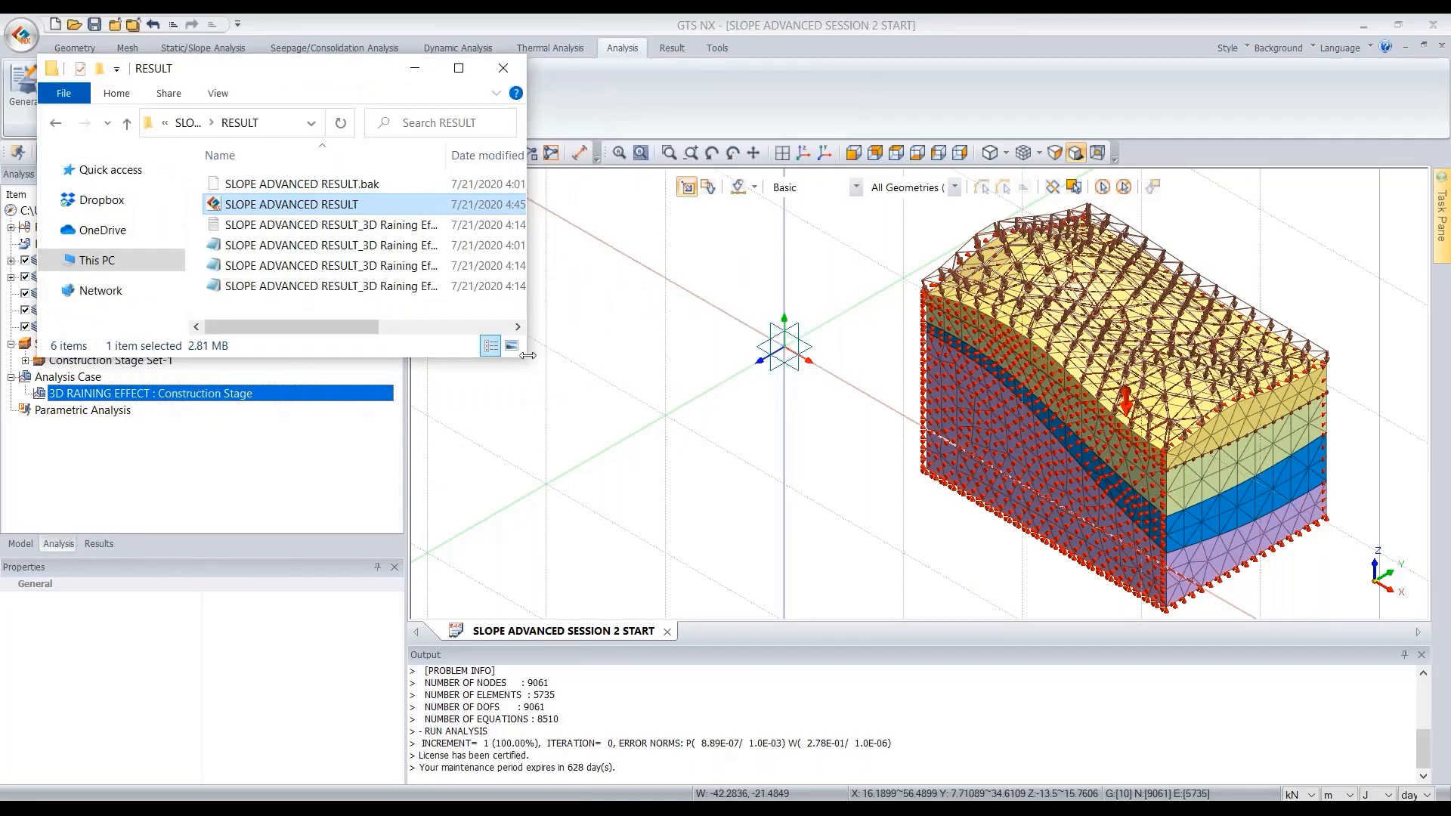
pyautogui.moveTo(529, 356); pyautogui.dragTo(743, 397)
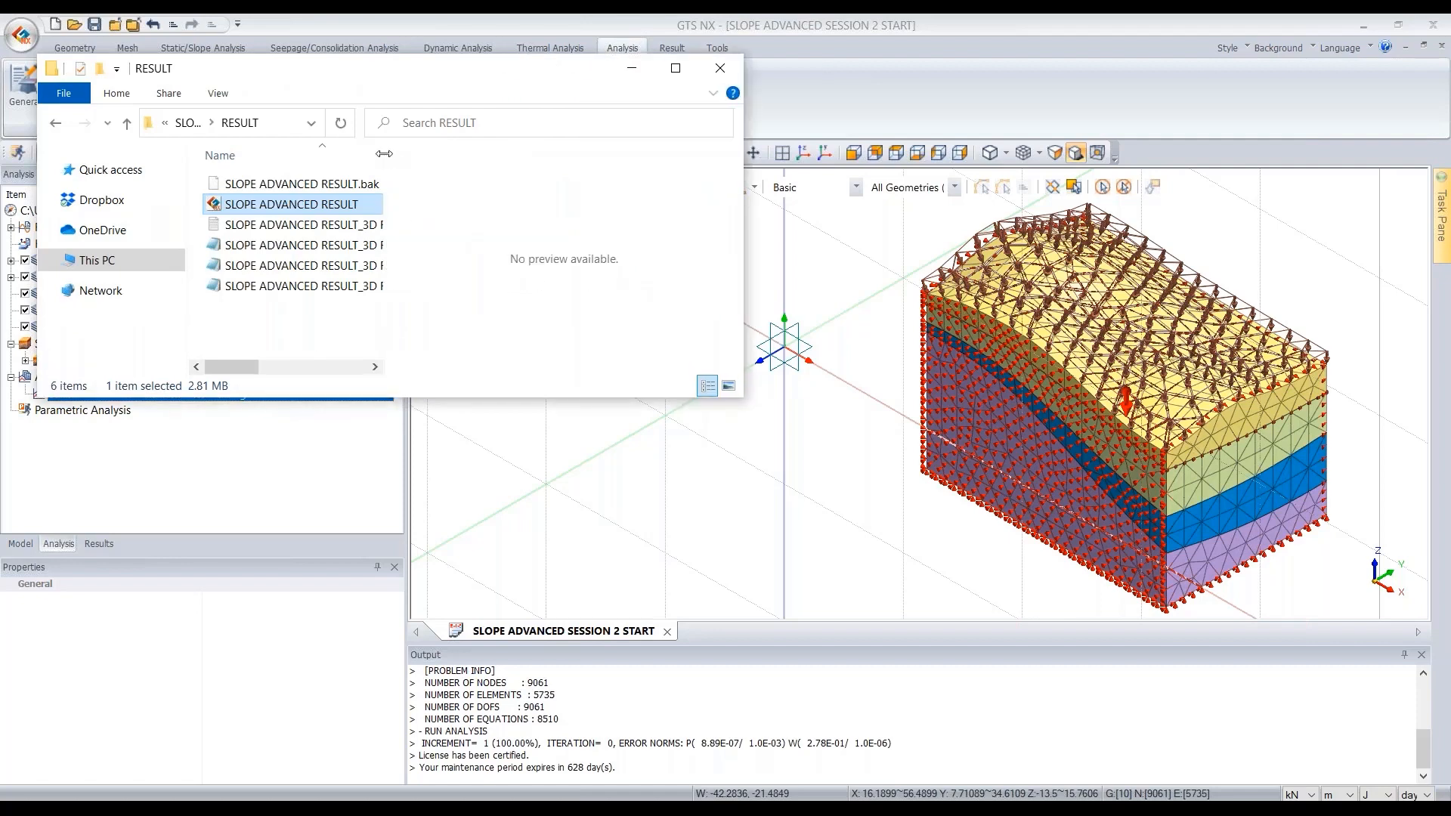
pyautogui.moveTo(387, 154); pyautogui.dragTo(482, 155)
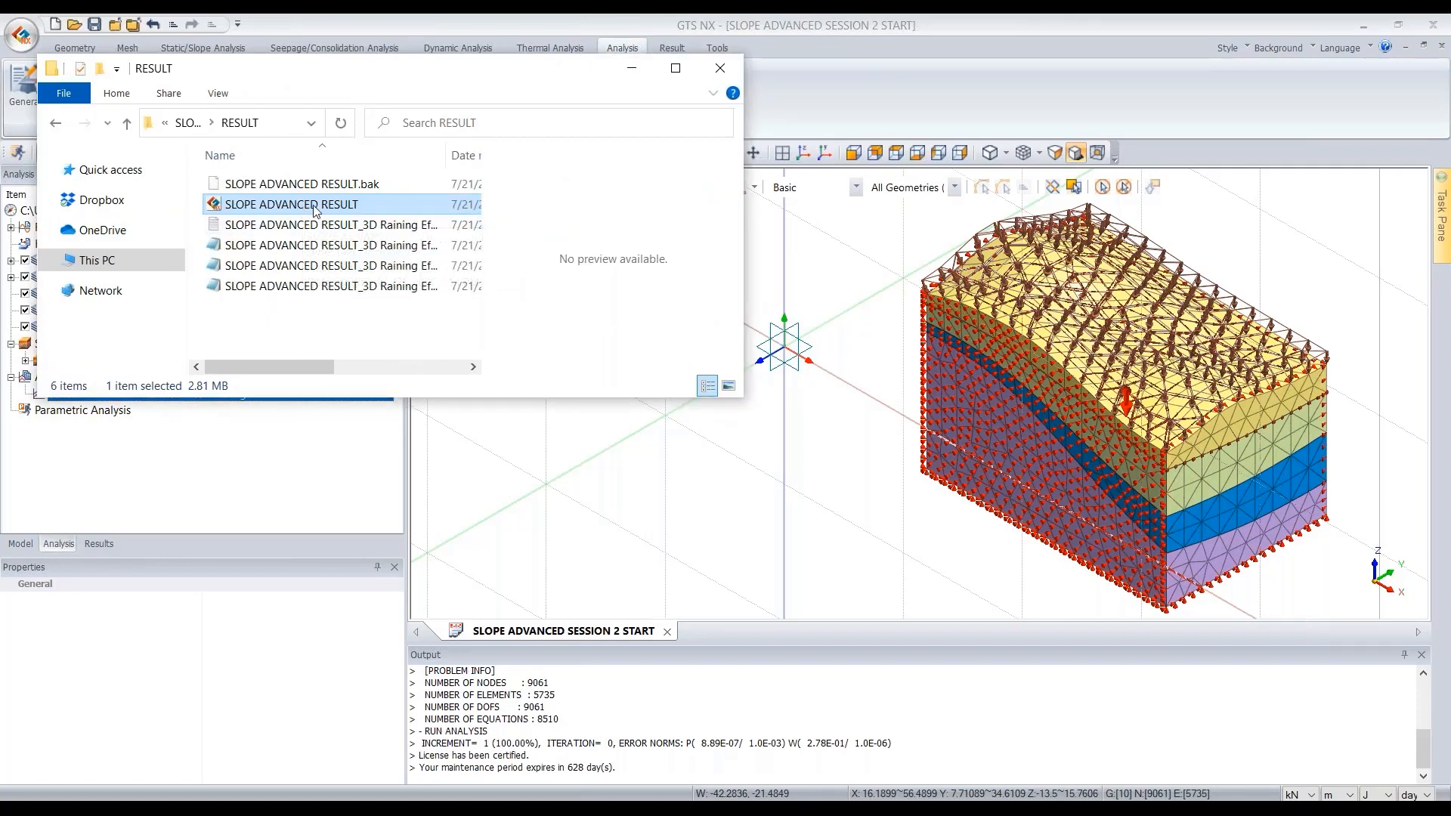
pyautogui.moveTo(319, 210); pyautogui.dragTo(836, 586)
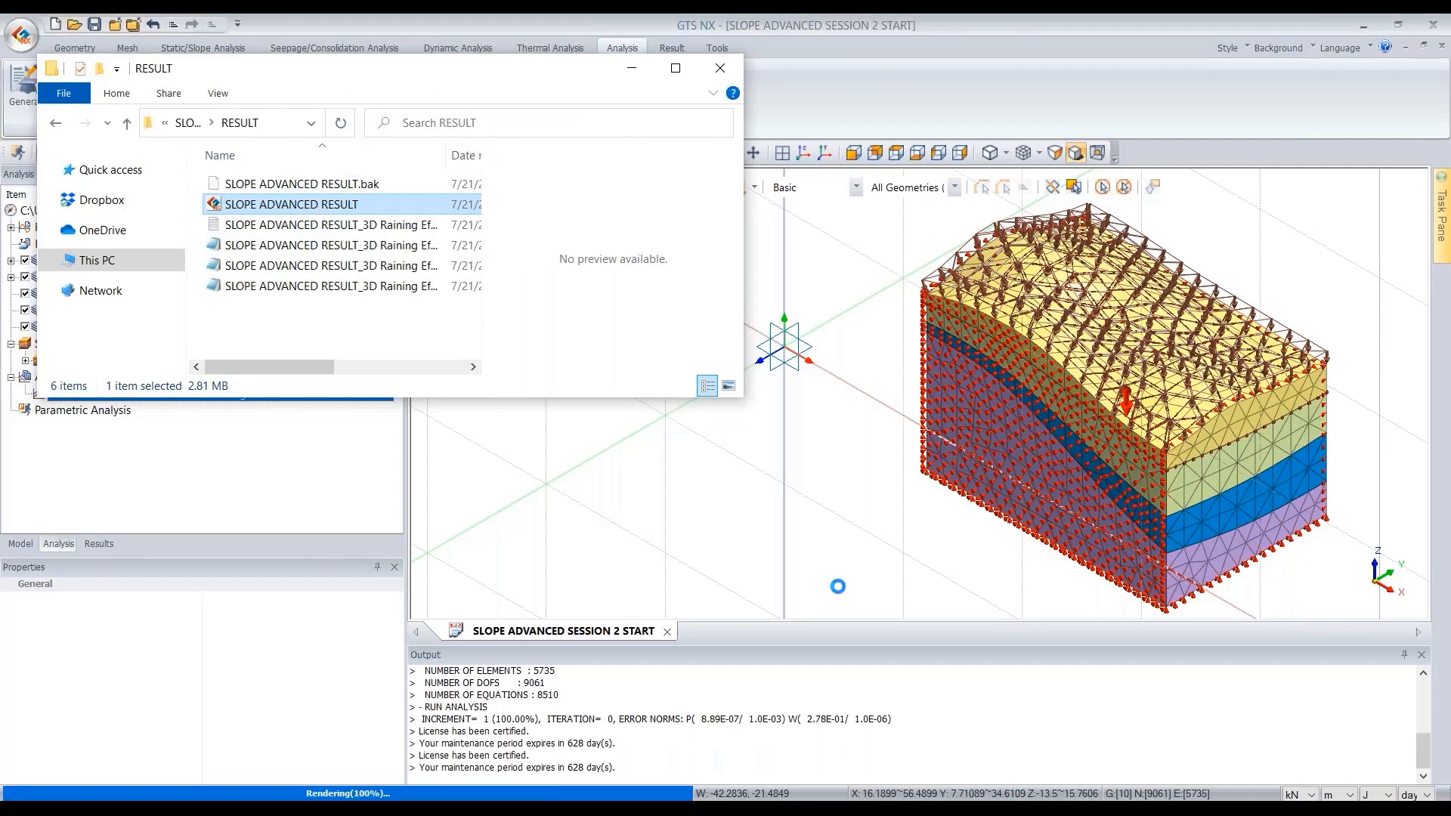
pyautogui.click(632, 68)
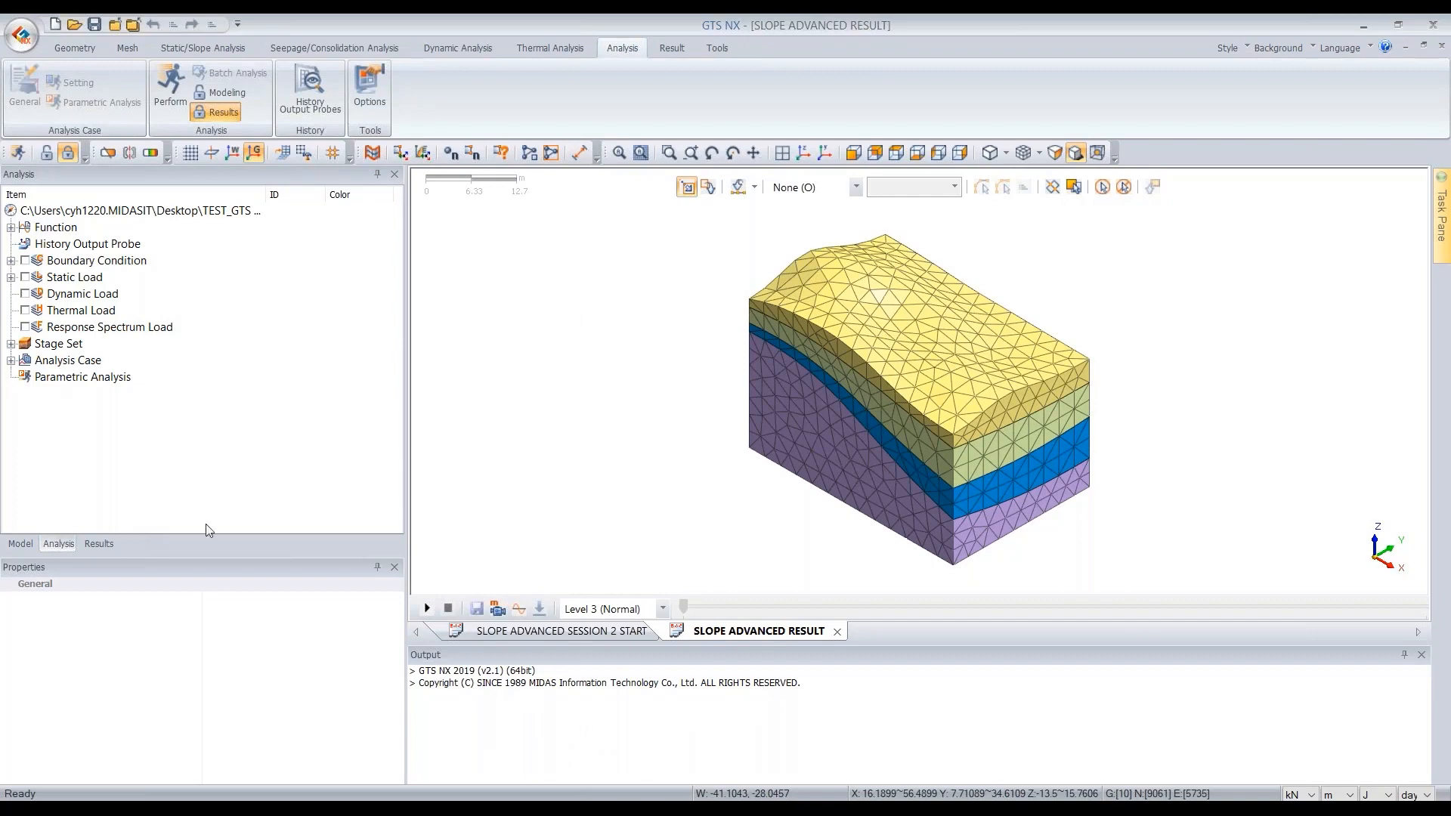
# - Browse the 3D Raining Effect results tree to examine each stage's increments and the safety factors
pyautogui.click(101, 544)
pyautogui.scroll(-3, 163, 367)
pyautogui.scroll(3, 152, 375)
pyautogui.scroll(-4, 114, 336)
pyautogui.scroll(3, 110, 333)
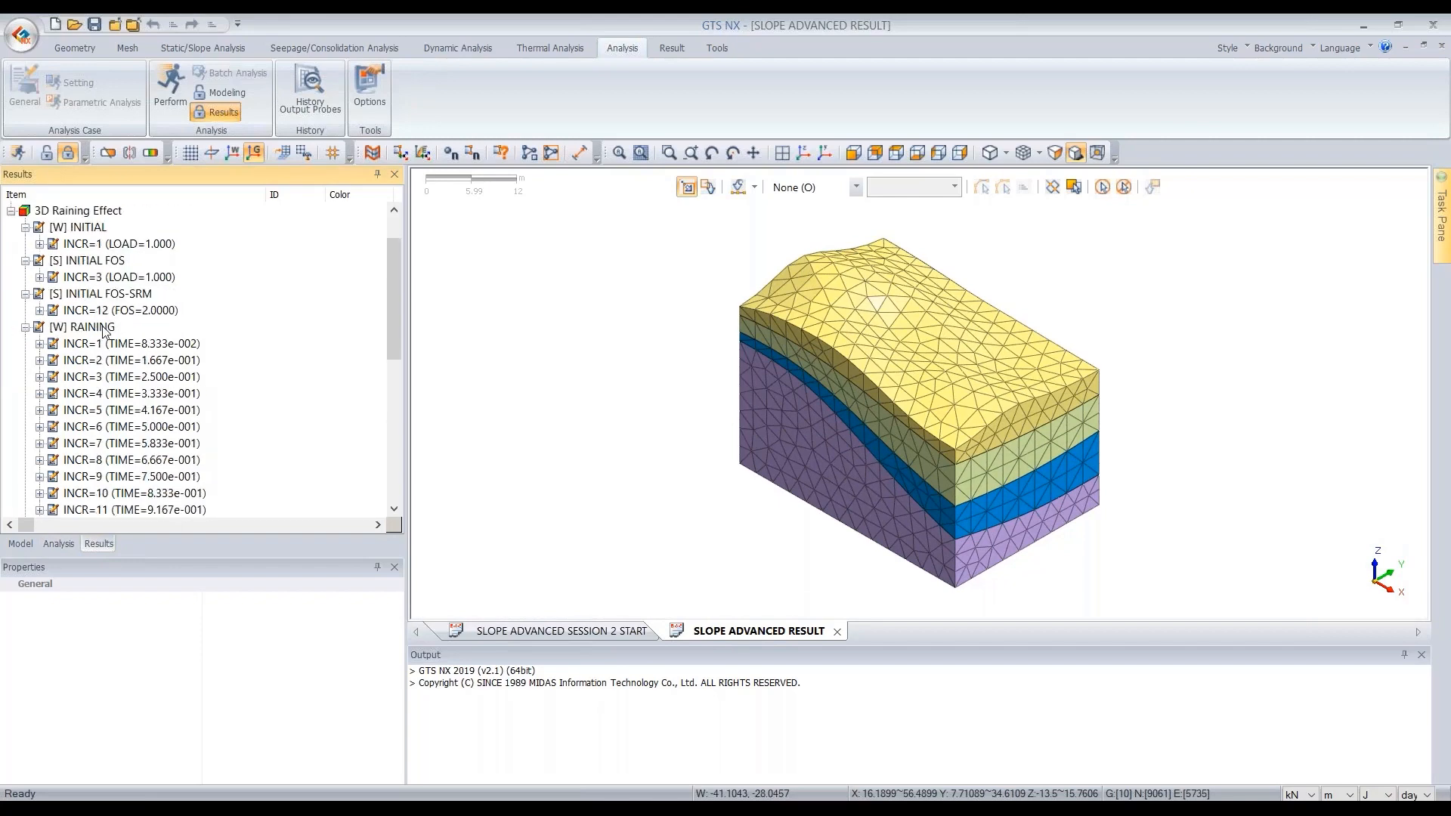
pyautogui.click(79, 229)
pyautogui.click(94, 261)
pyautogui.click(95, 295)
pyautogui.click(89, 326)
pyautogui.scroll(-5, 171, 341)
pyautogui.scroll(-2, 170, 335)
pyautogui.click(89, 390)
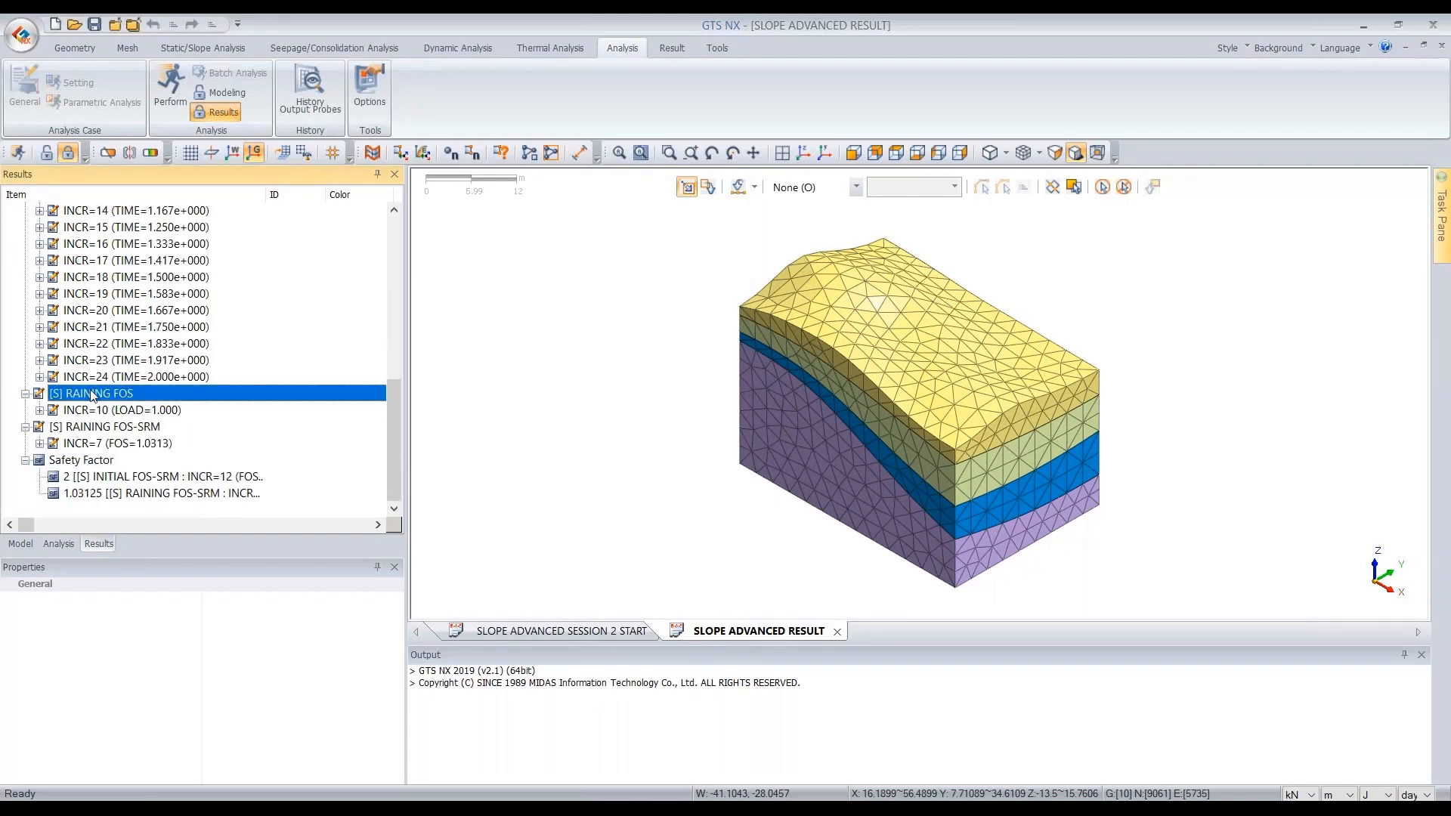
pyautogui.click(99, 429)
pyautogui.scroll(3, 100, 429)
pyautogui.scroll(3, 100, 429)
pyautogui.click(91, 295)
pyautogui.scroll(2, 95, 296)
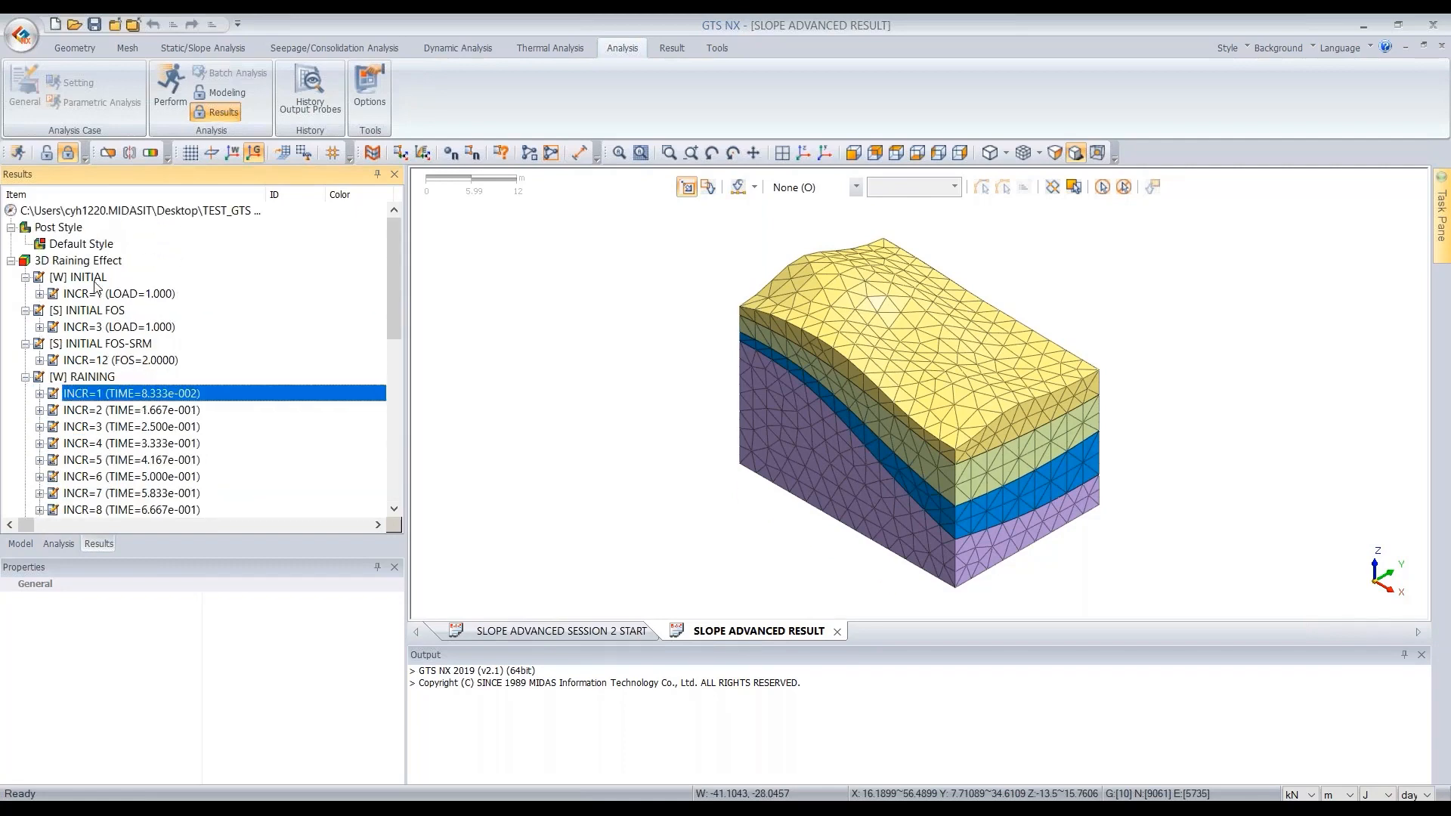
# - Go through the INITIAL, INITIAL FOS, INITIAL FOS-SRM and RAINING stage nodes and scroll through the RAINING increments
pyautogui.click(96, 279)
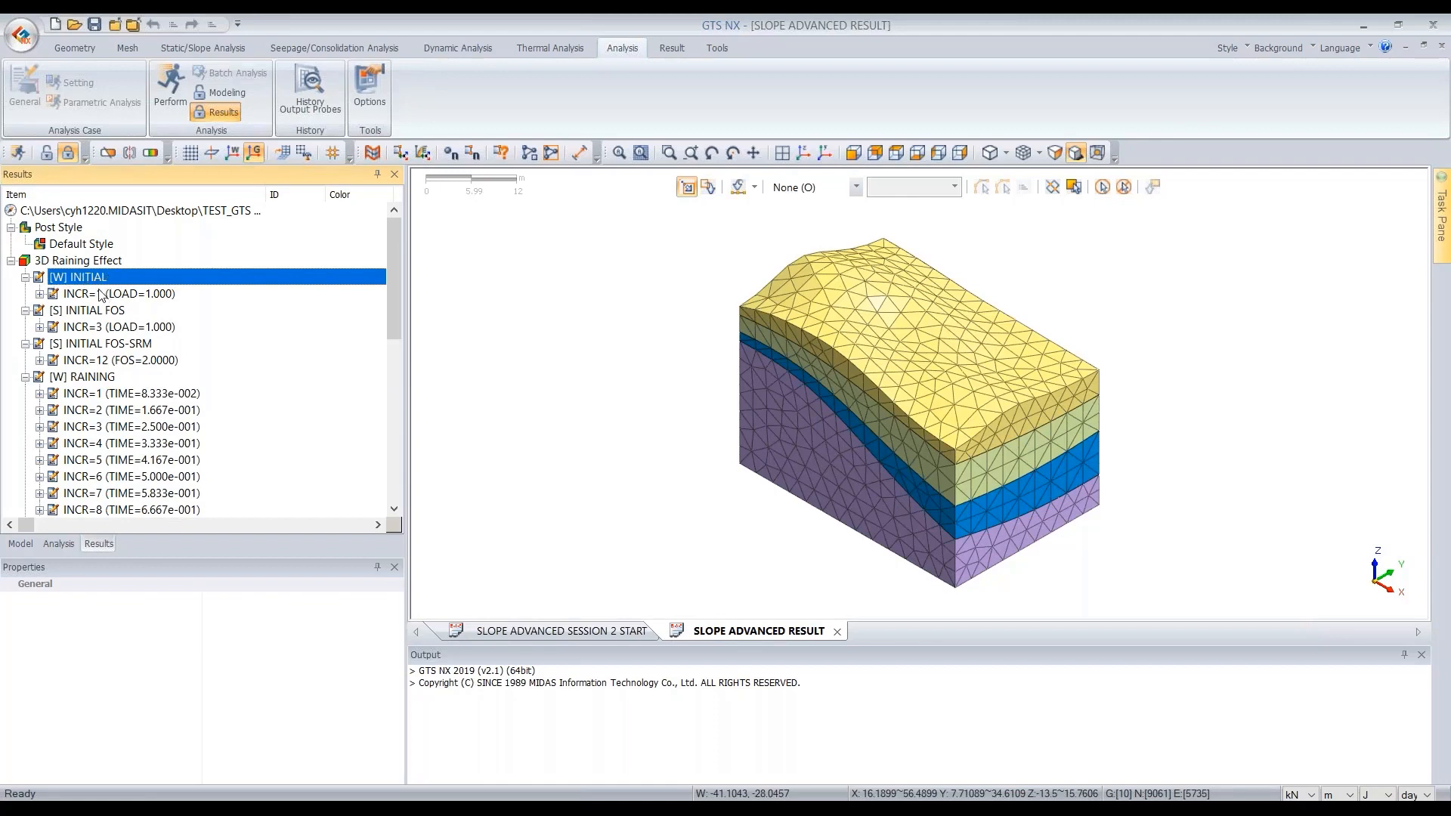
pyautogui.click(111, 313)
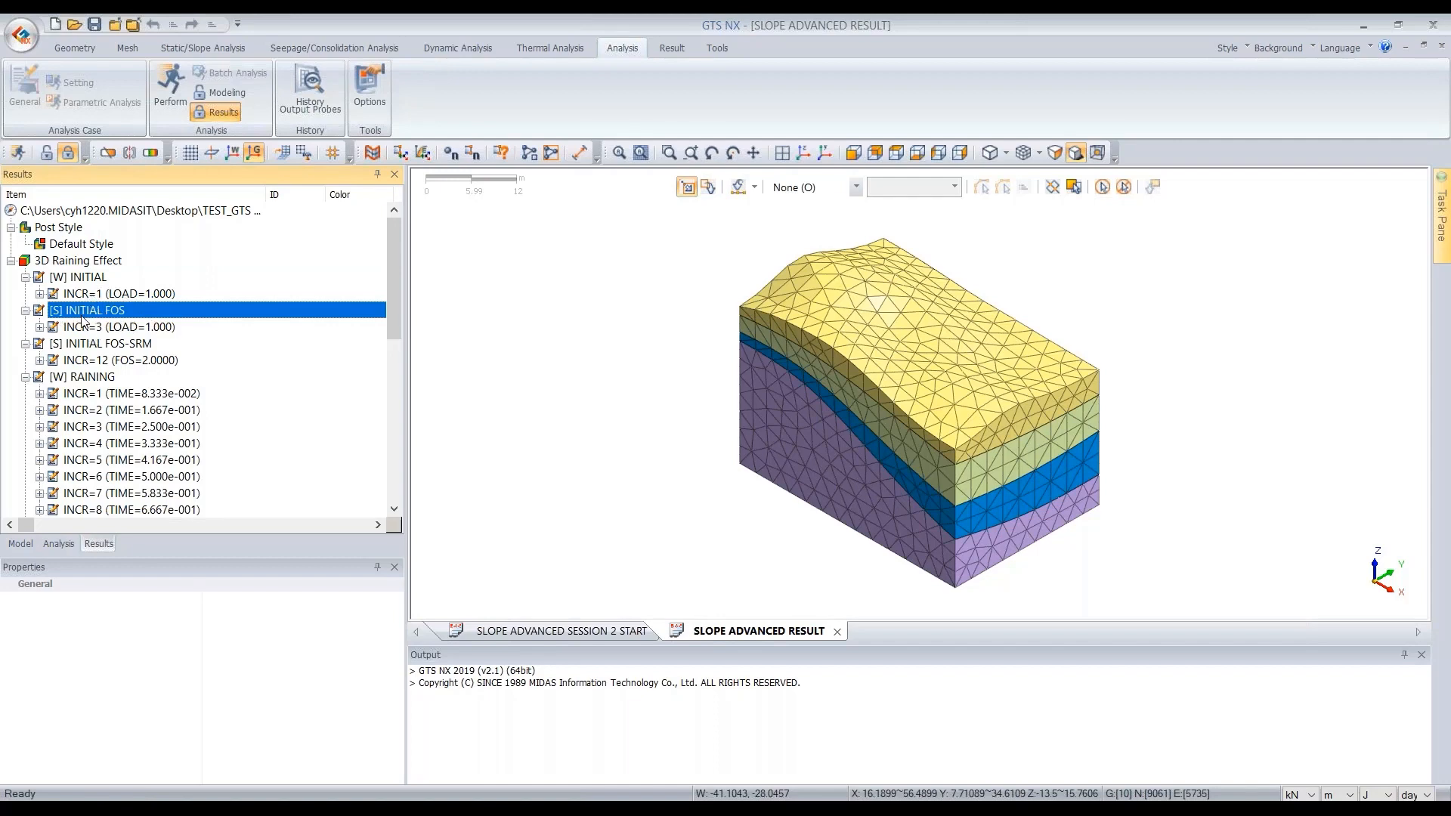
pyautogui.click(121, 361)
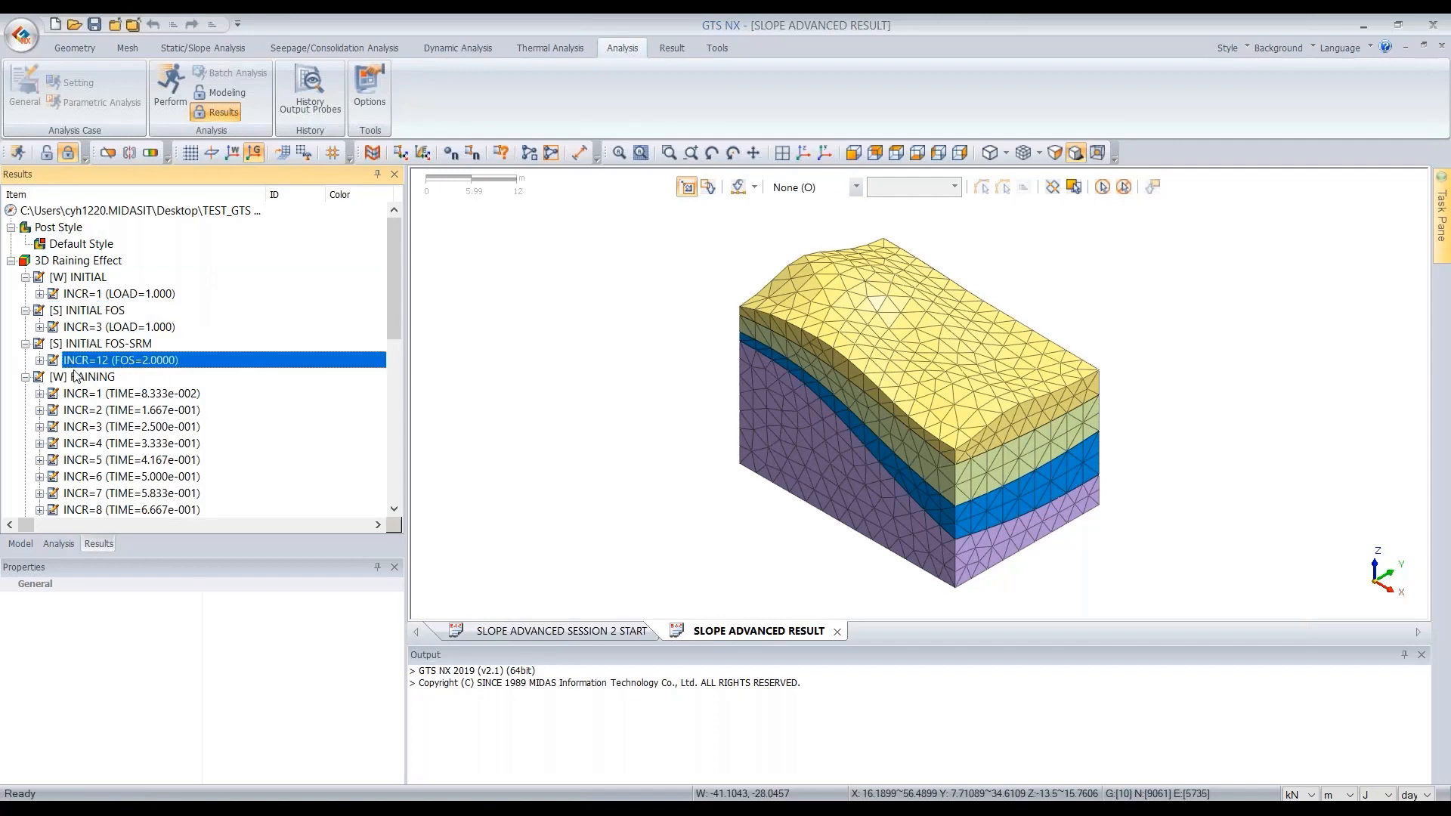
pyautogui.click(107, 344)
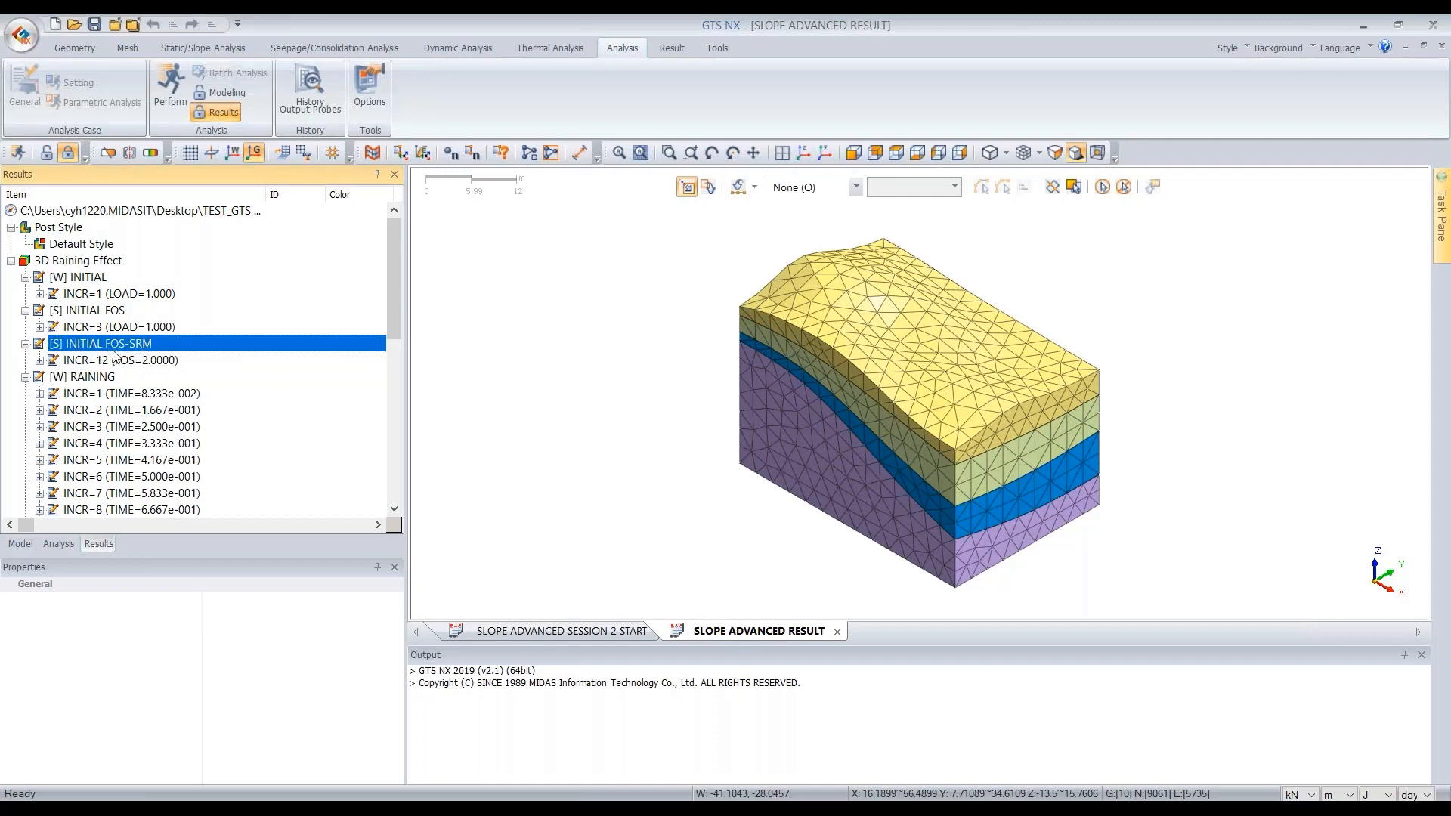
pyautogui.click(141, 361)
pyautogui.scroll(-2, 152, 374)
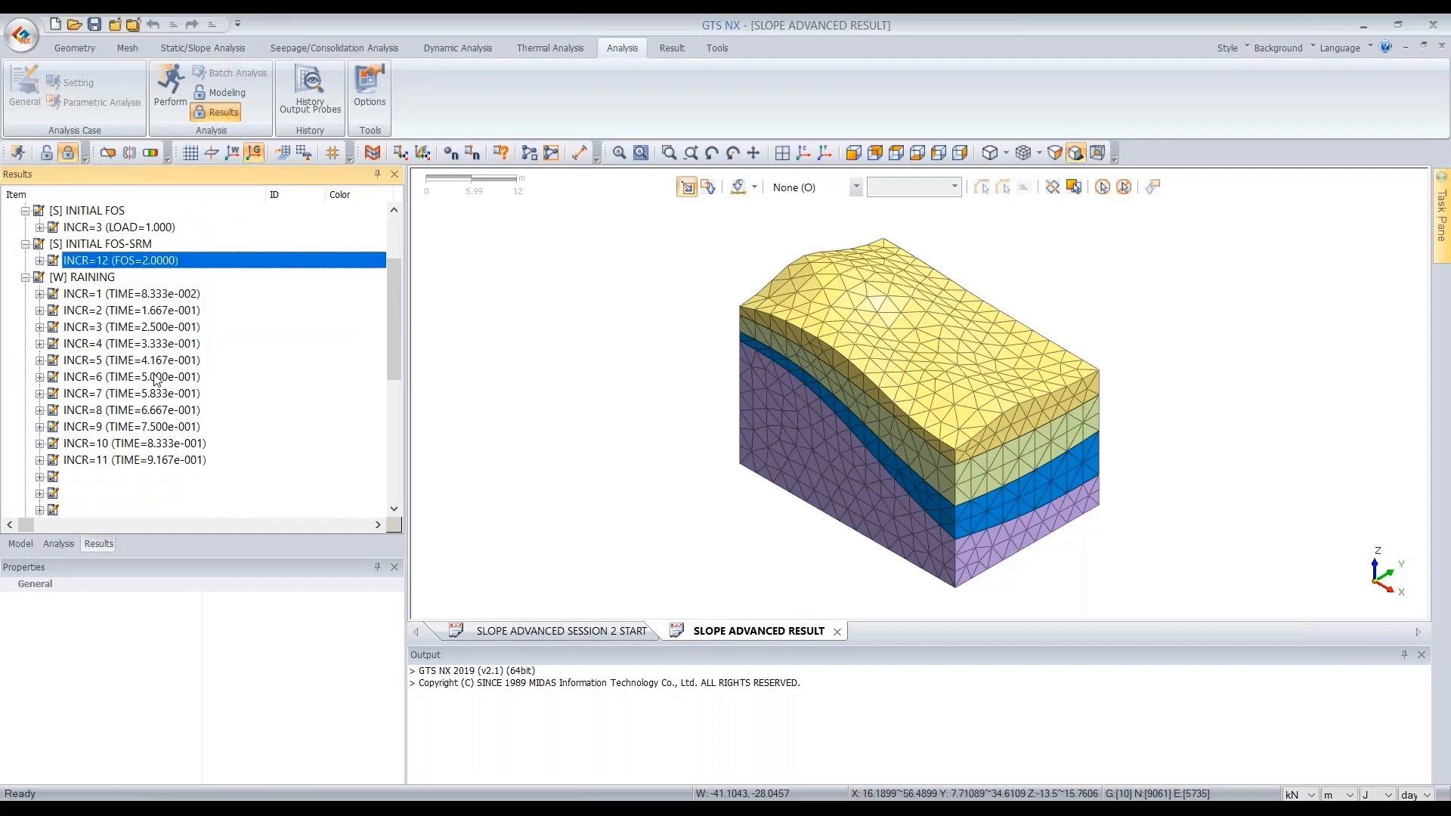
pyautogui.scroll(-1, 156, 380)
pyautogui.click(92, 229)
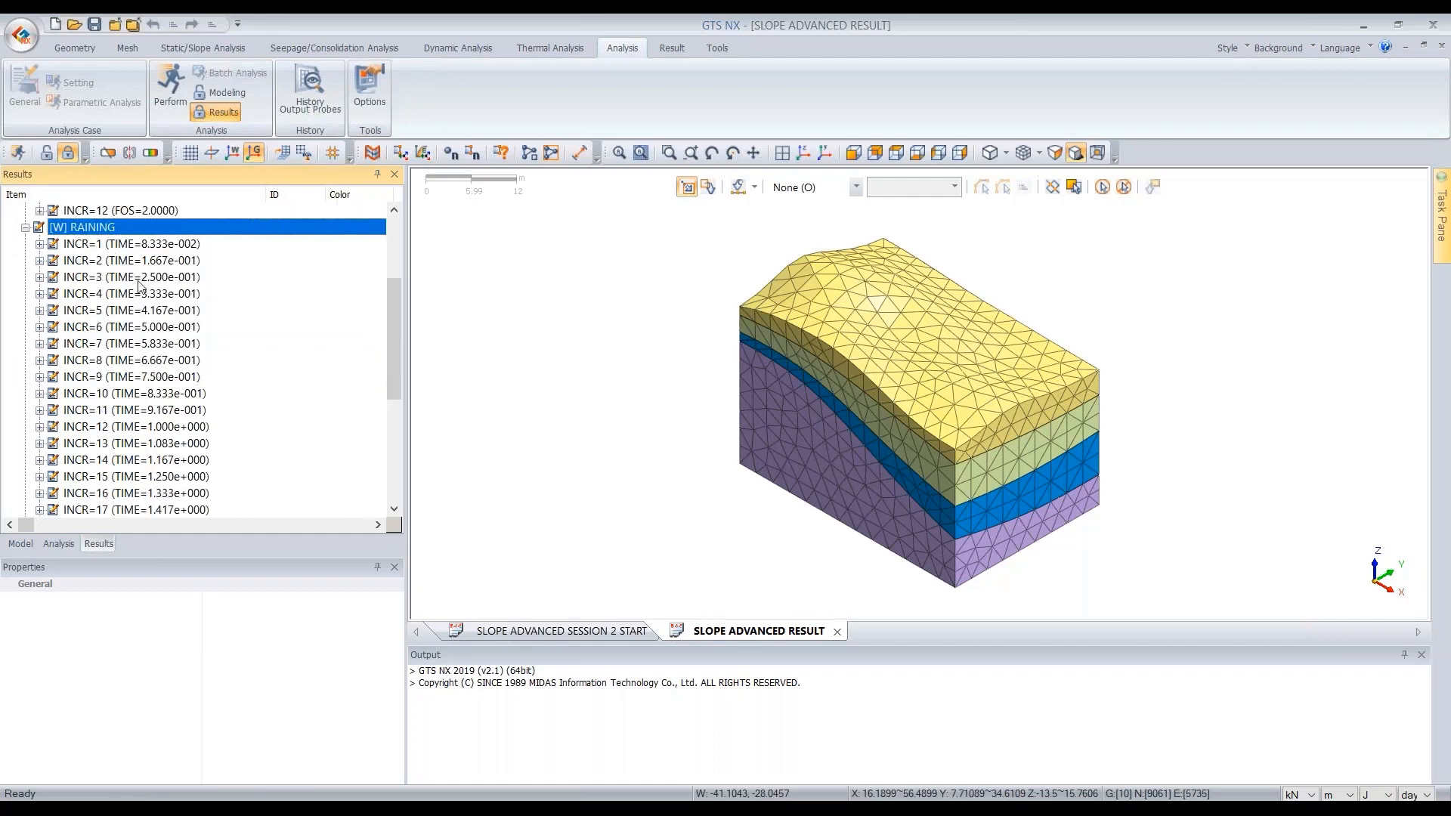
pyautogui.scroll(-1, 138, 290)
pyautogui.scroll(2, 106, 306)
pyautogui.scroll(-1, 114, 309)
pyautogui.scroll(-3, 121, 310)
pyautogui.scroll(4, 121, 355)
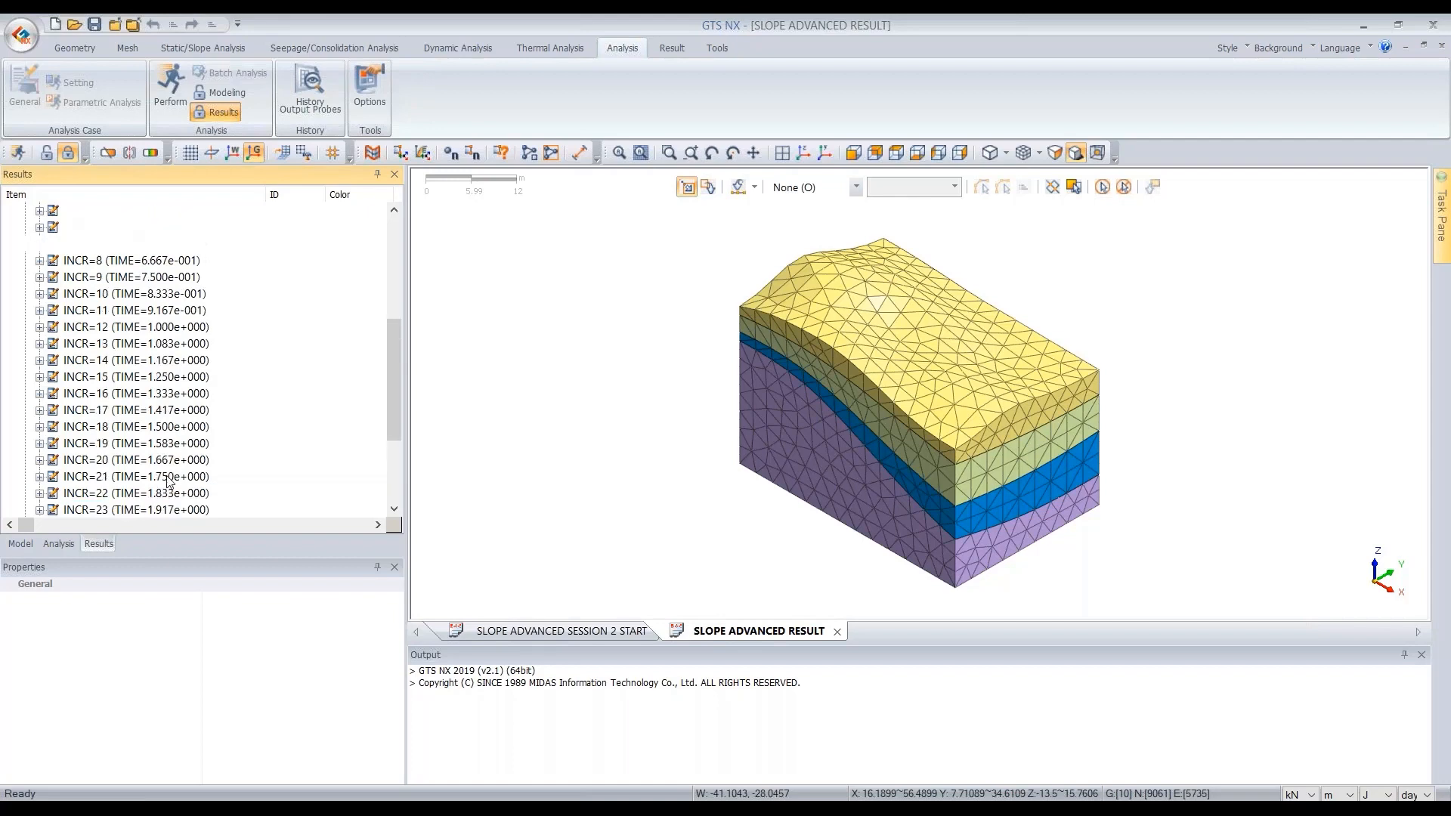
pyautogui.scroll(-3, 99, 326)
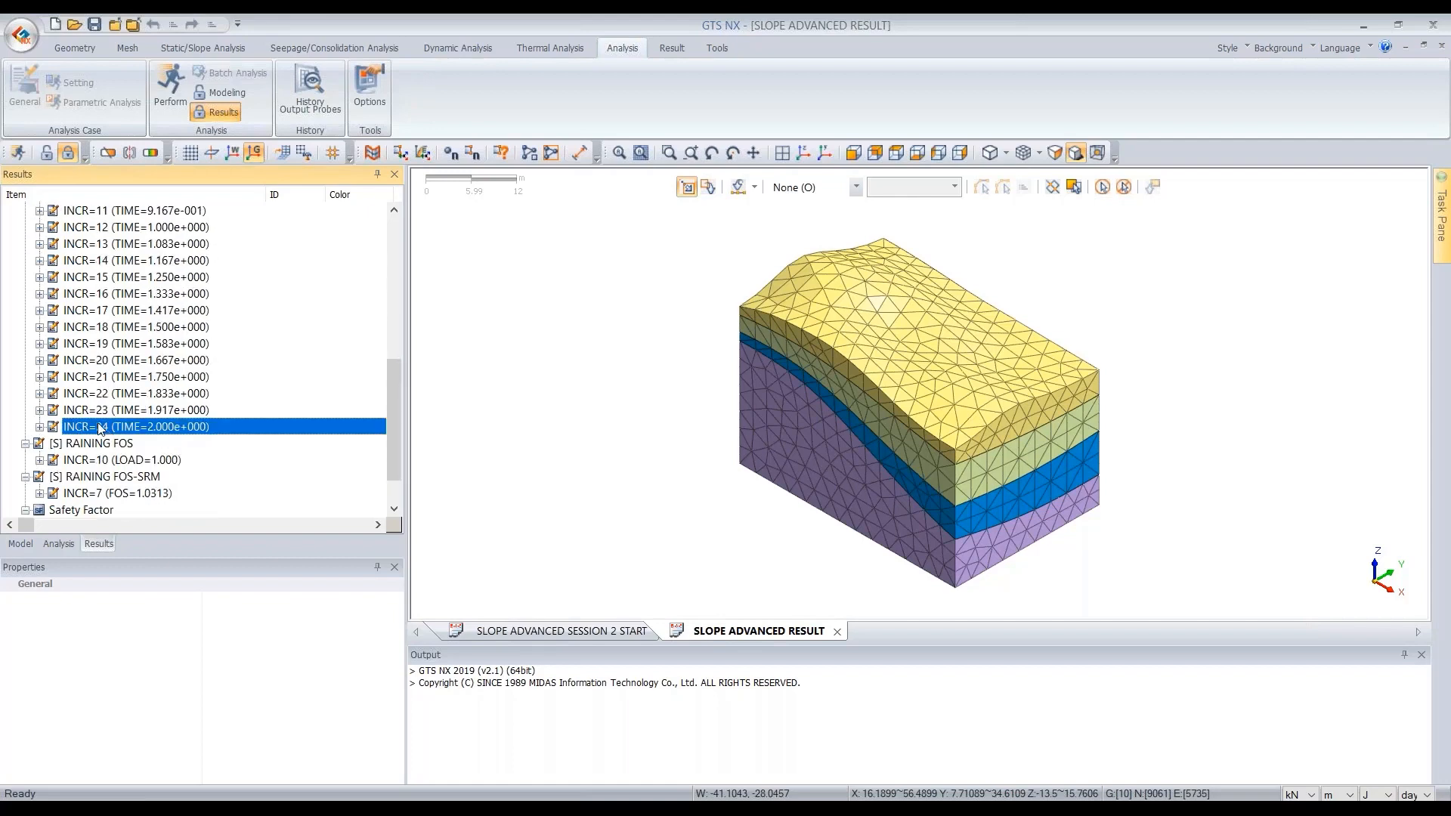
pyautogui.scroll(2, 113, 424)
pyautogui.click(121, 244)
pyautogui.press('Down')
pyautogui.press('Down')
pyautogui.press('Down')
pyautogui.scroll(-5, 140, 331)
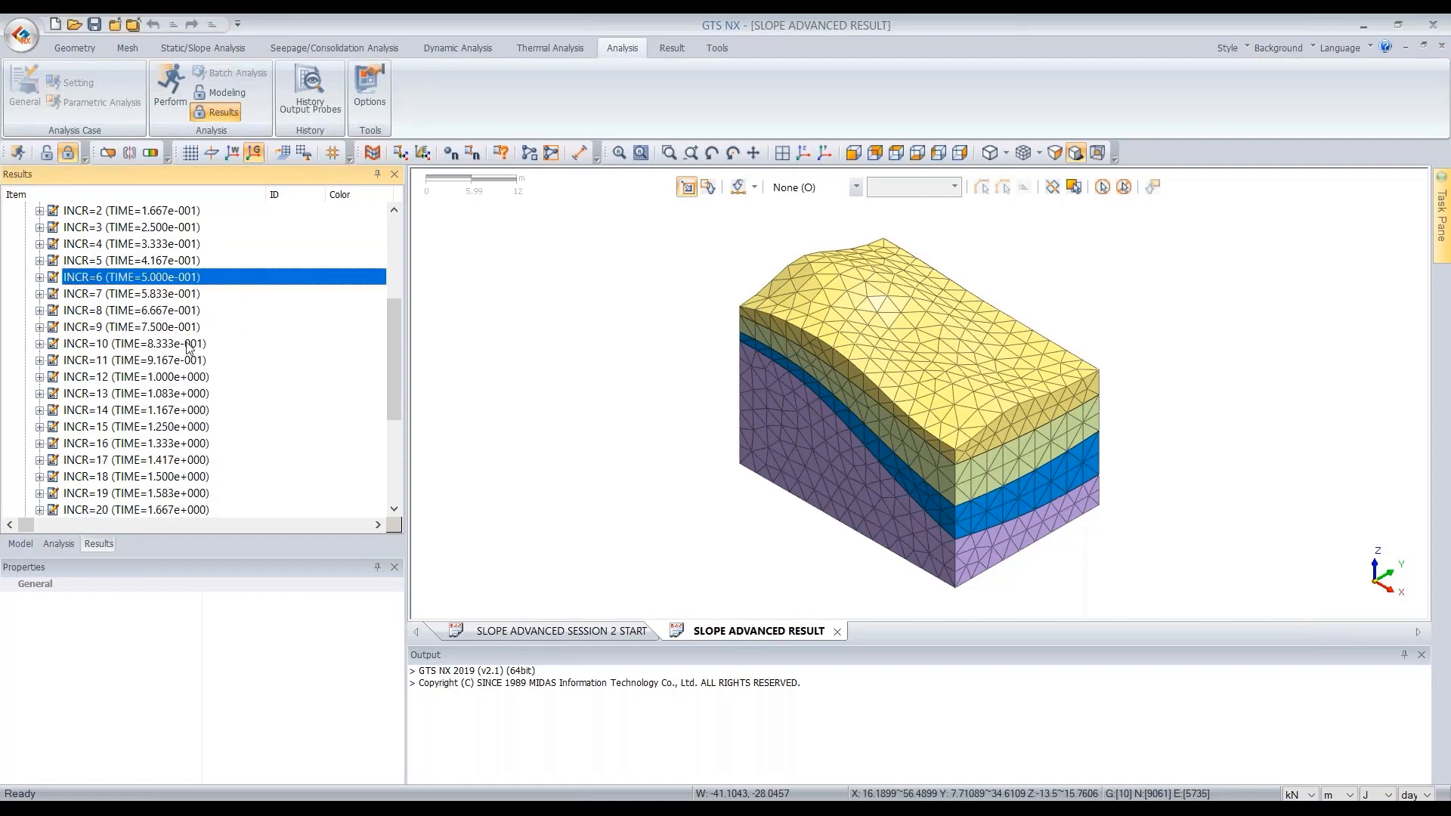
# - Examine the RAINING FOS and RAINING FOS-SRM stages and the two entries under Safety Factor
pyautogui.click(106, 395)
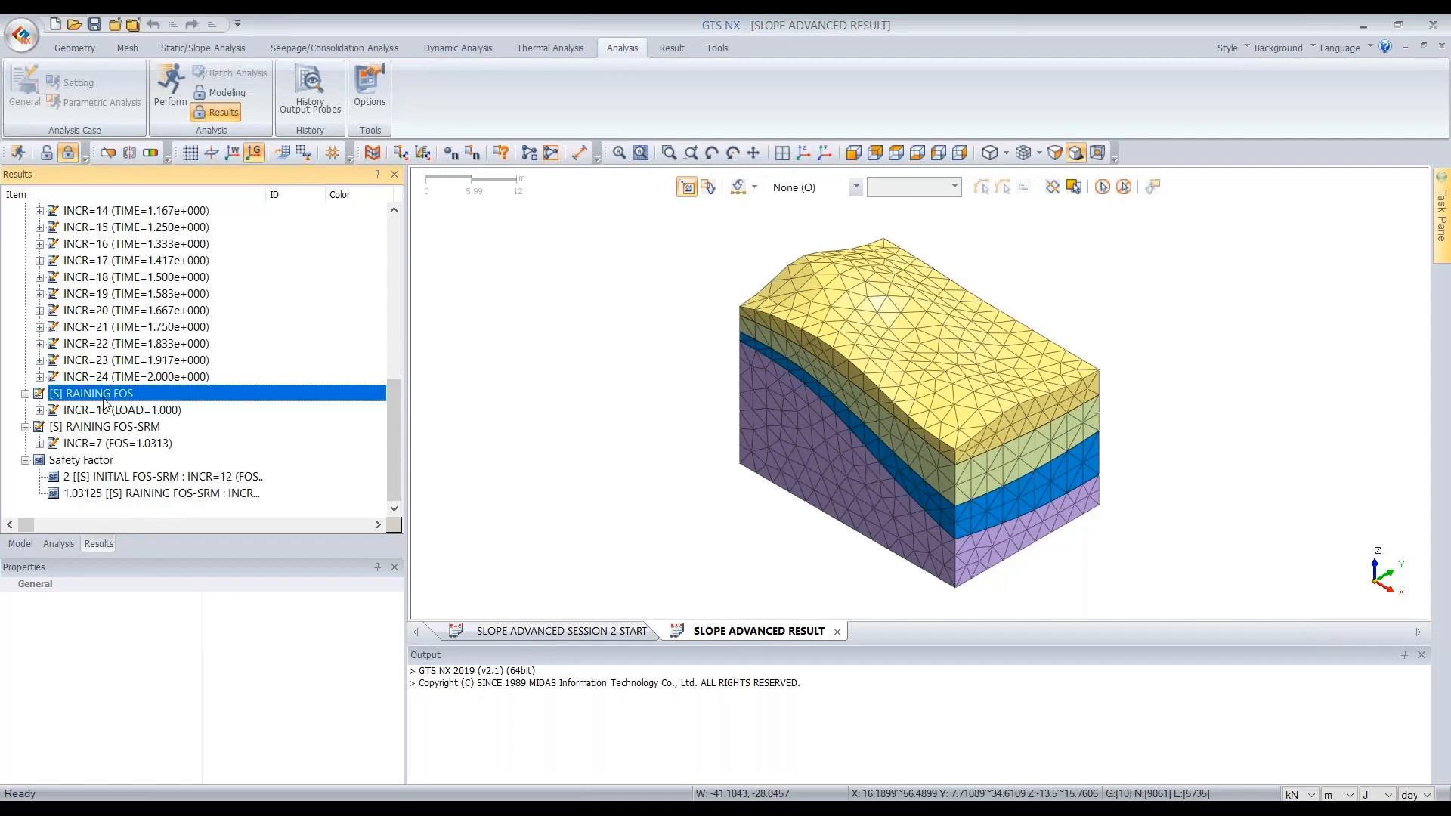
pyautogui.click(129, 414)
pyautogui.click(103, 395)
pyautogui.click(140, 412)
pyautogui.click(94, 396)
pyautogui.click(125, 428)
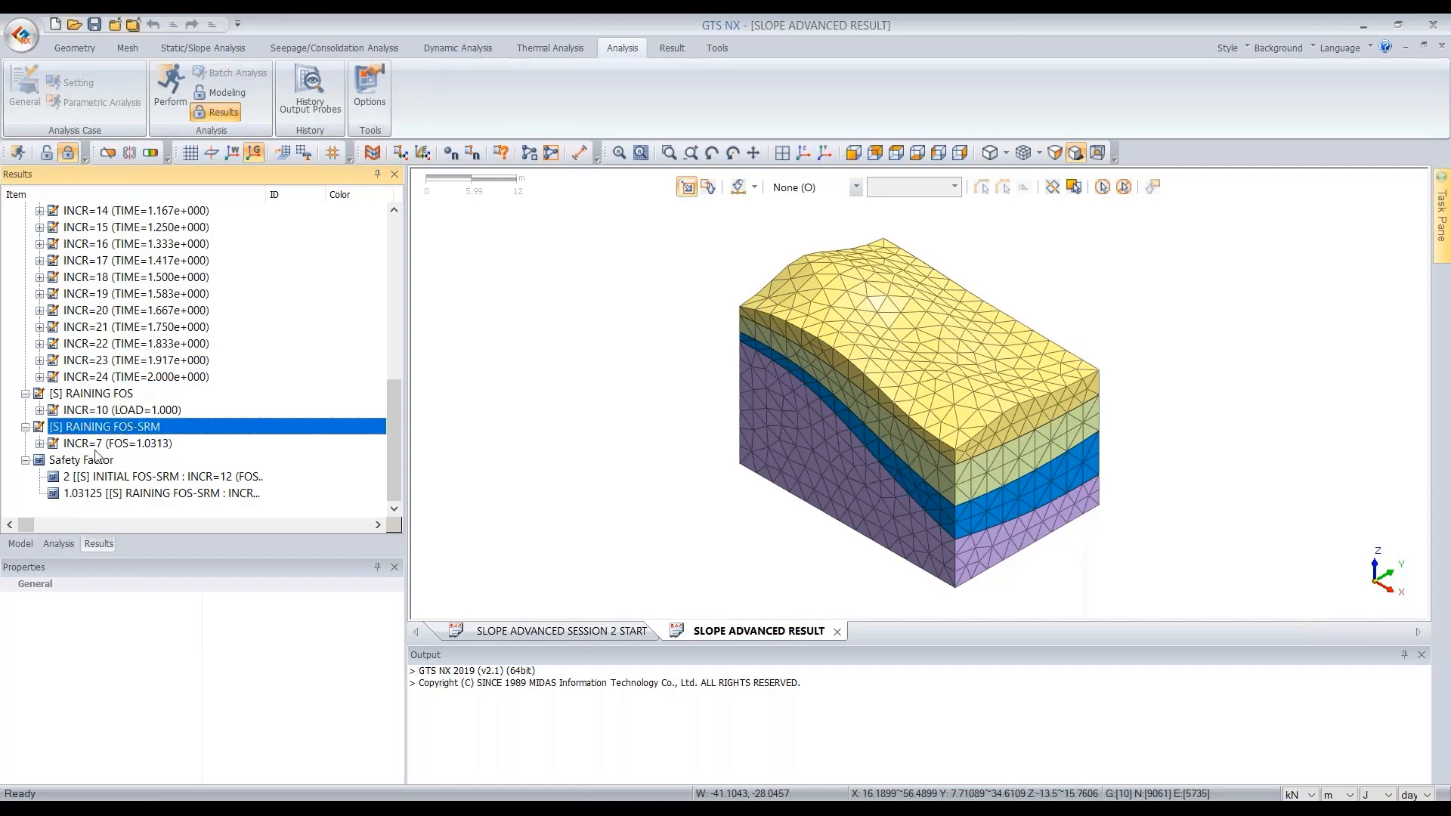
pyautogui.click(145, 443)
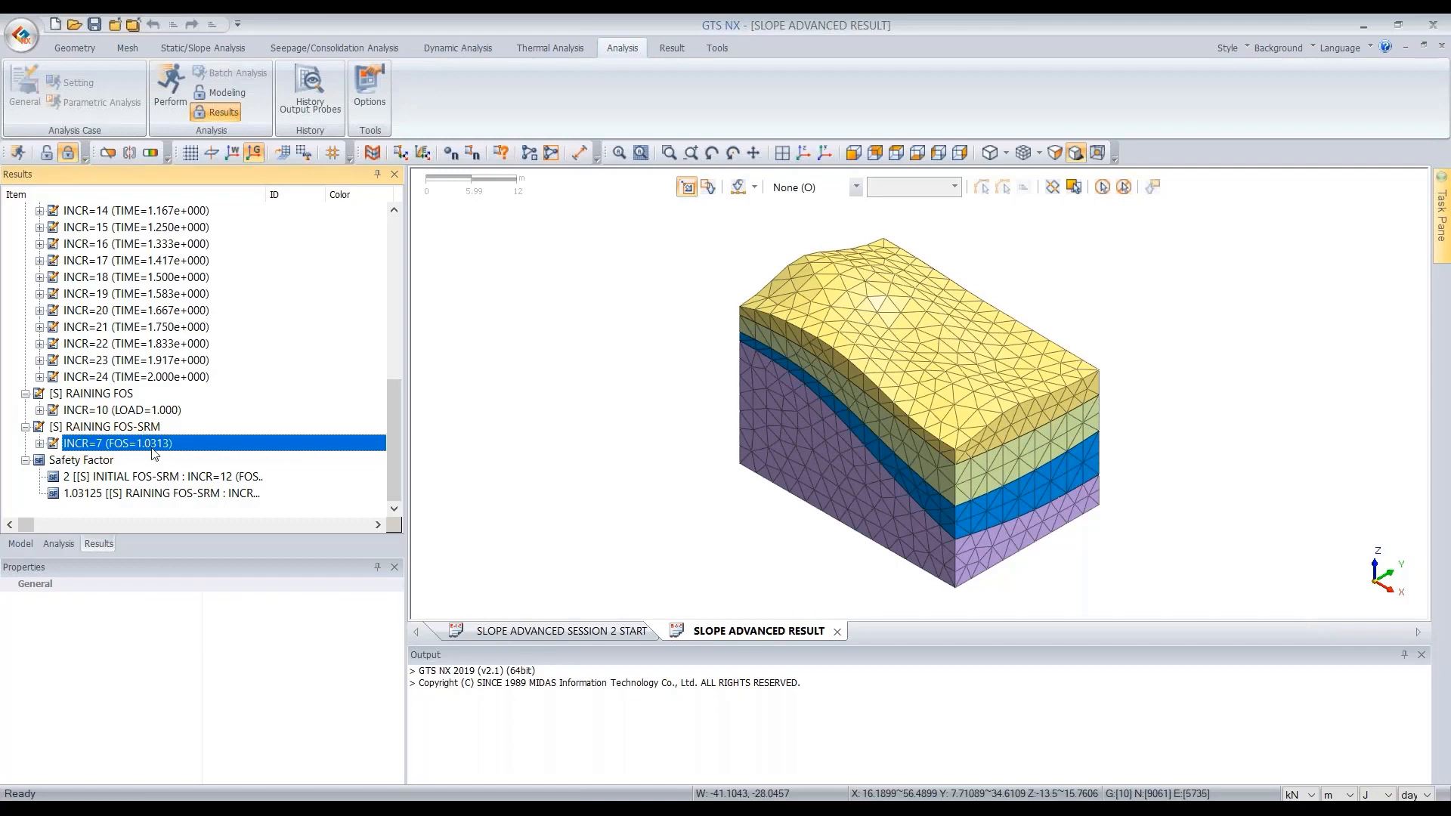
pyautogui.scroll(1, 121, 458)
pyautogui.scroll(5, 121, 458)
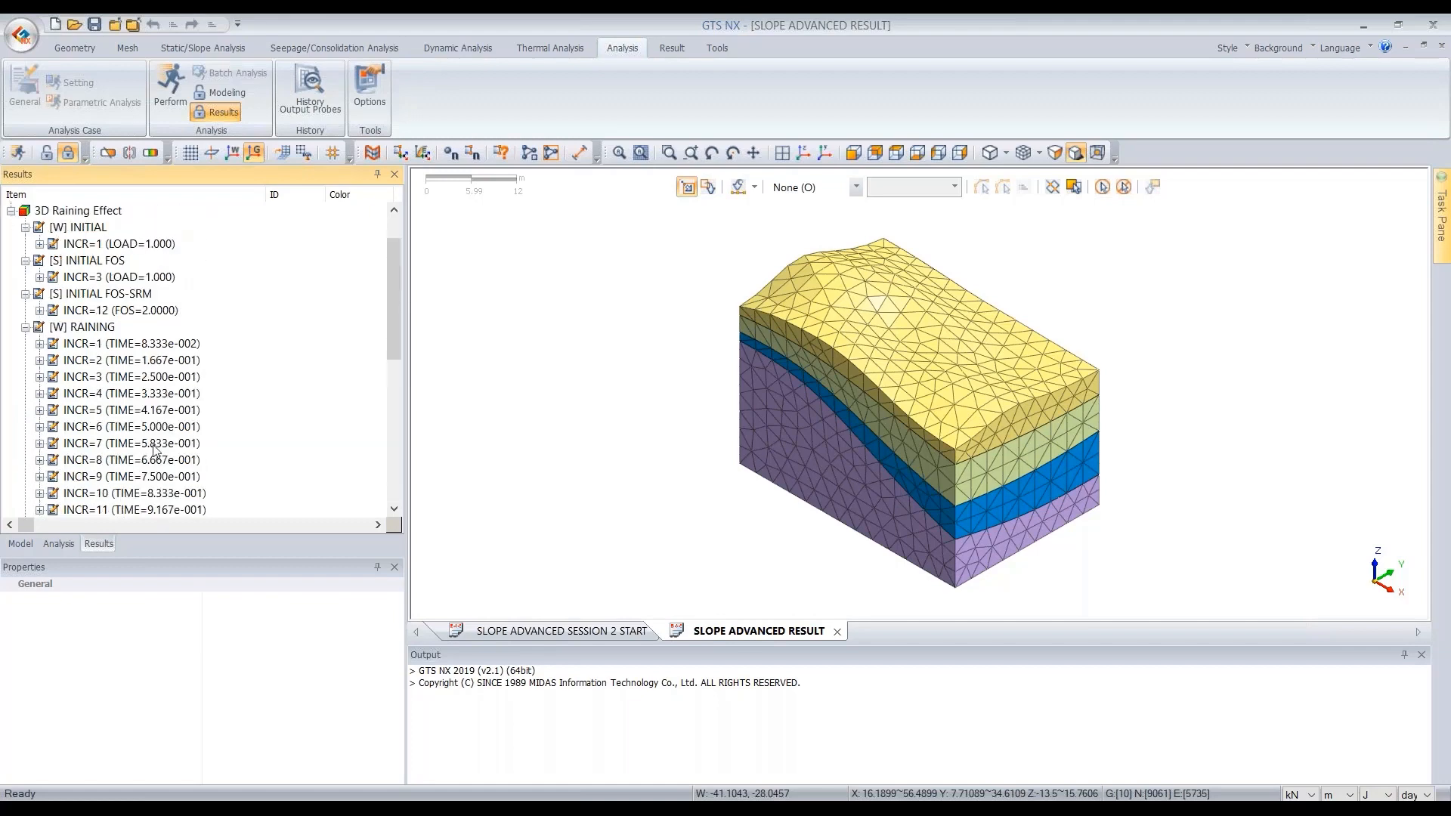
pyautogui.click(136, 311)
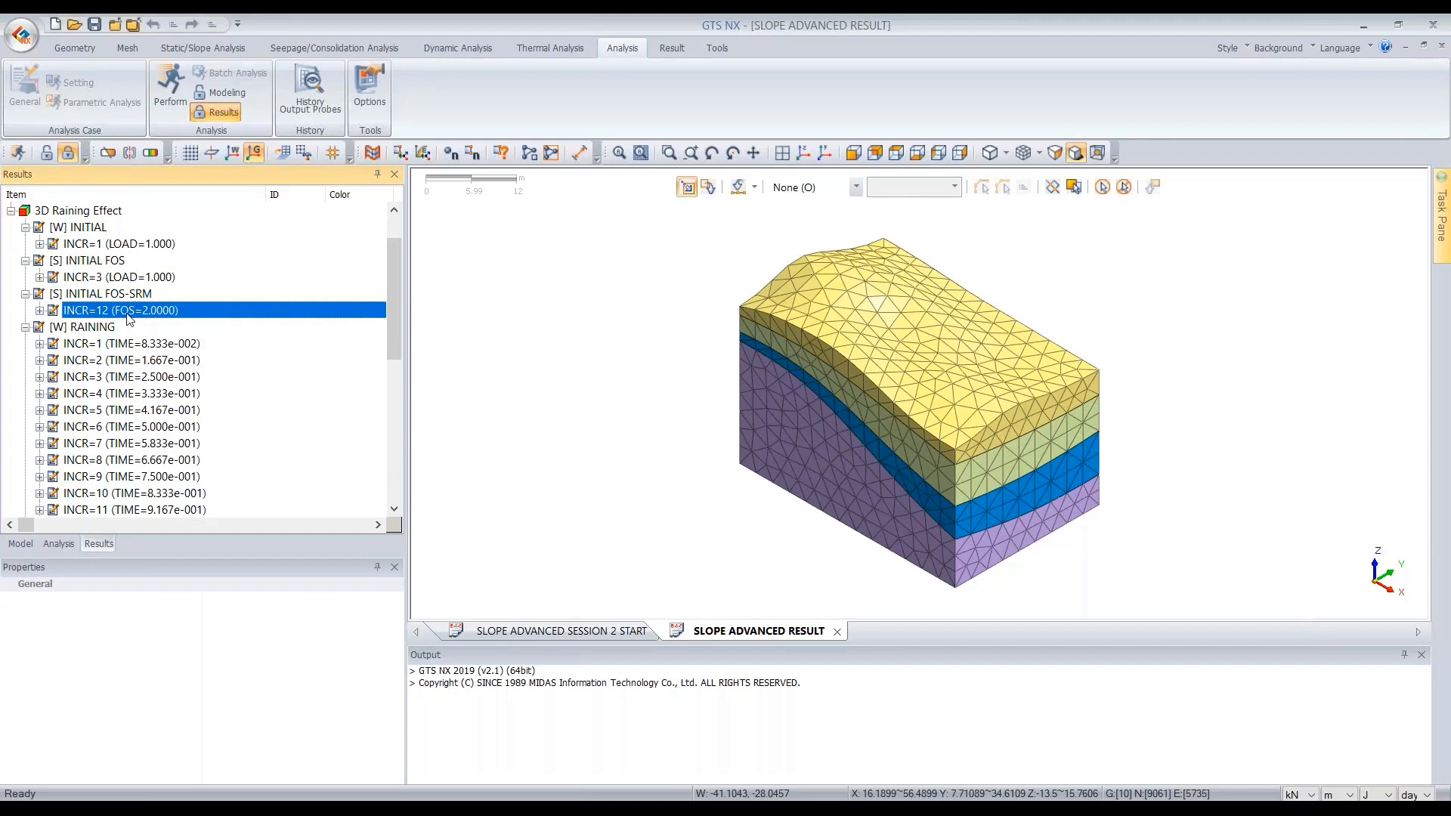
pyautogui.scroll(-7, 162, 318)
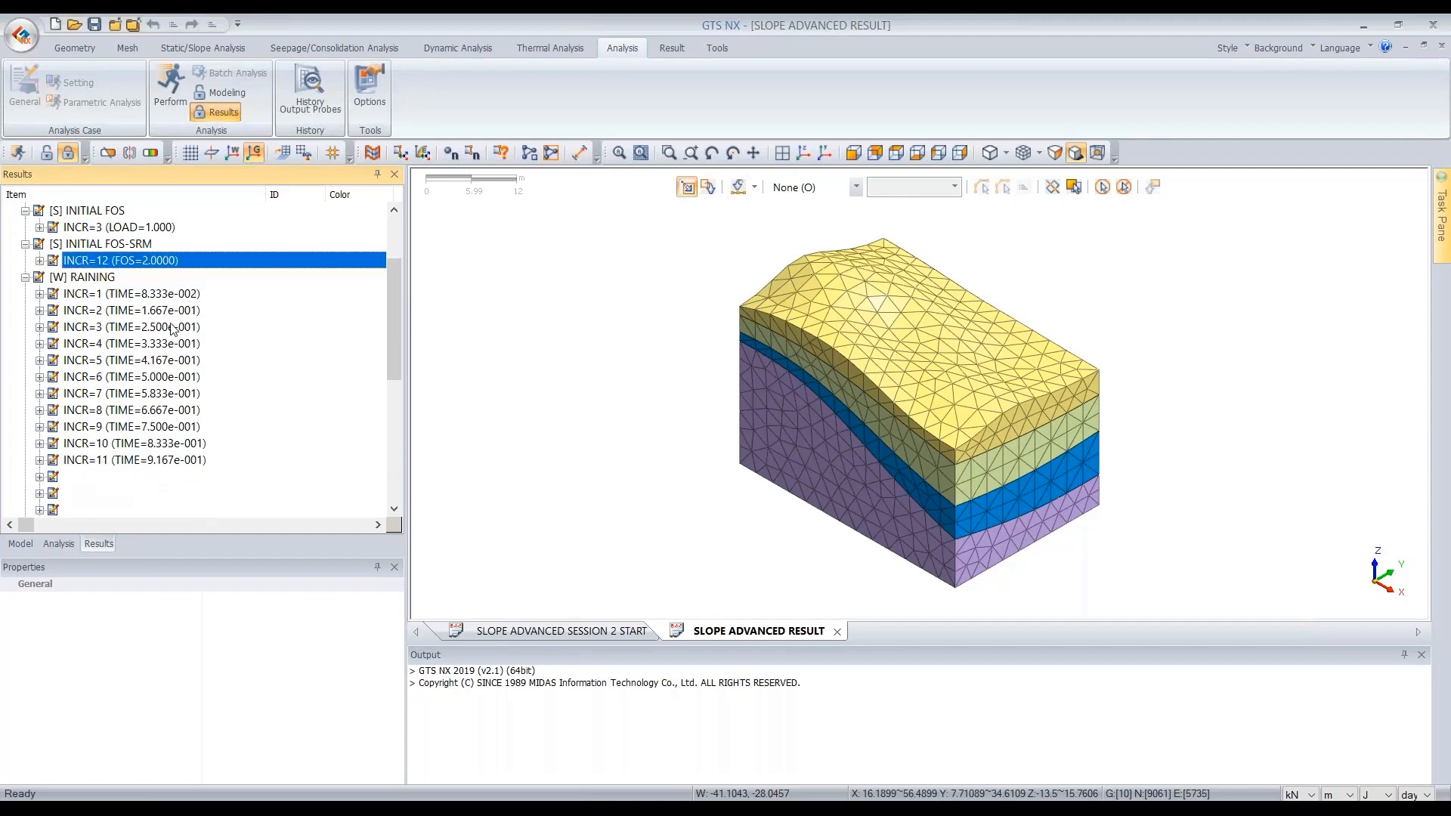
pyautogui.click(188, 446)
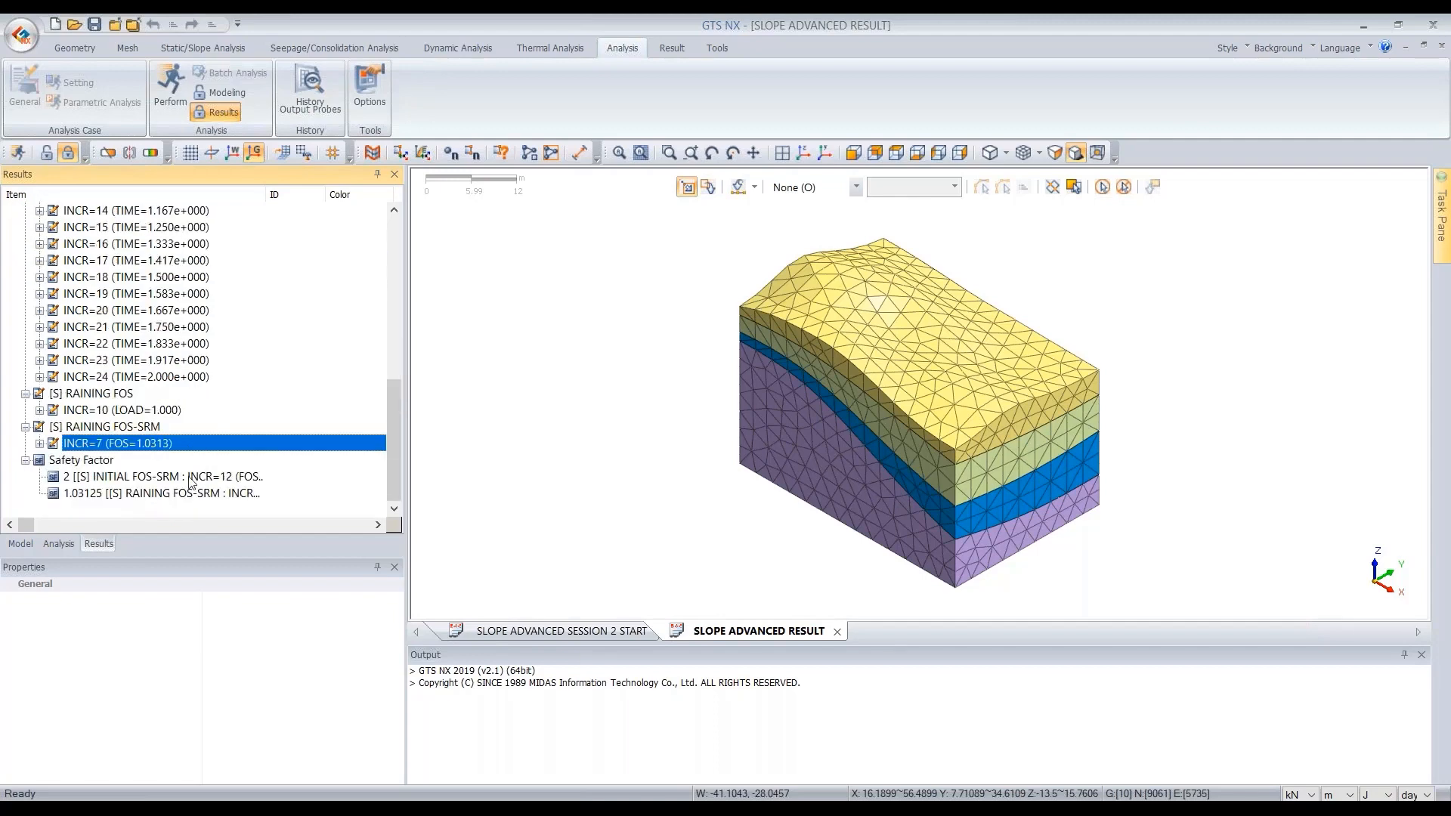
pyautogui.click(142, 477)
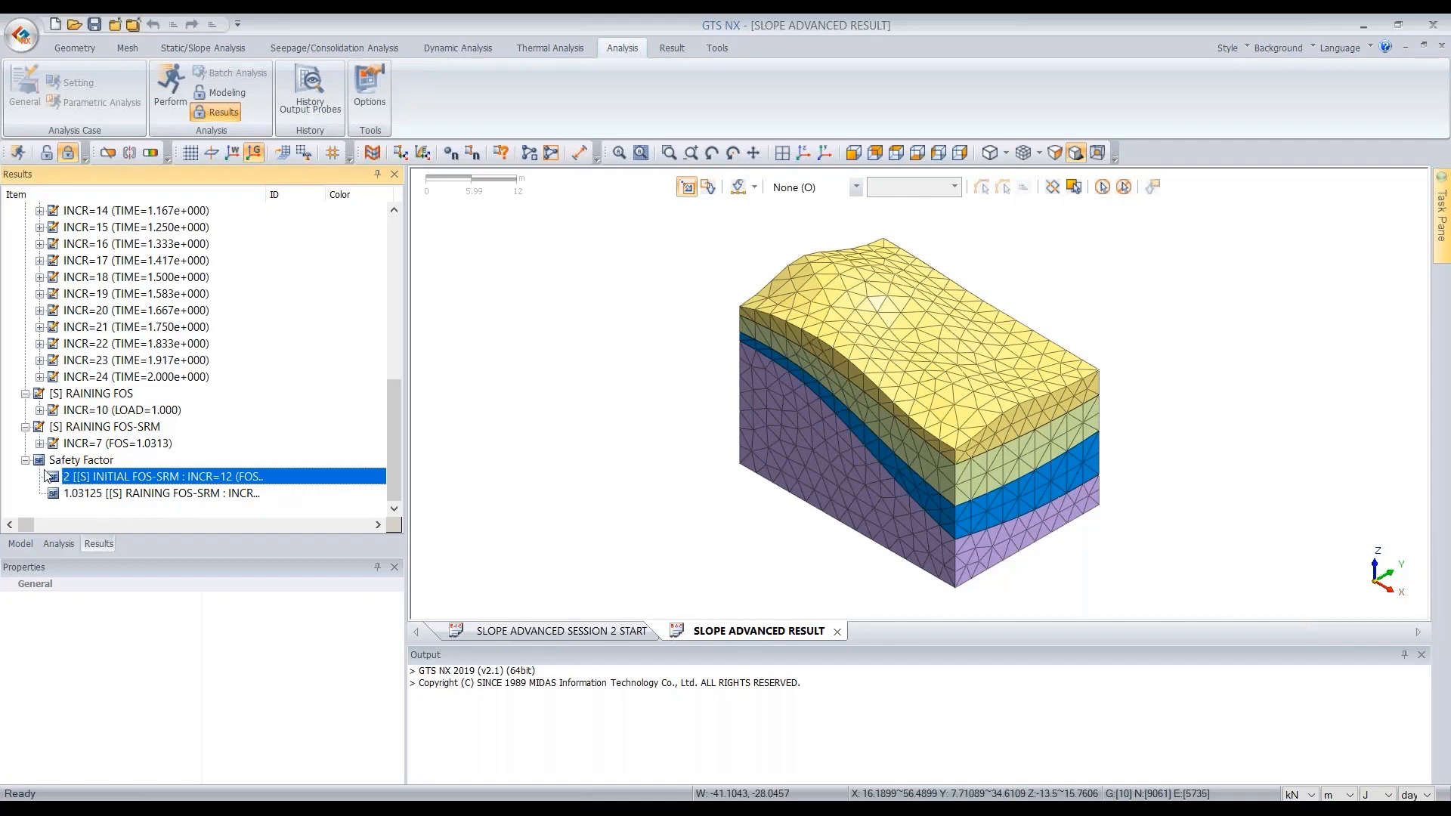
pyautogui.click(110, 495)
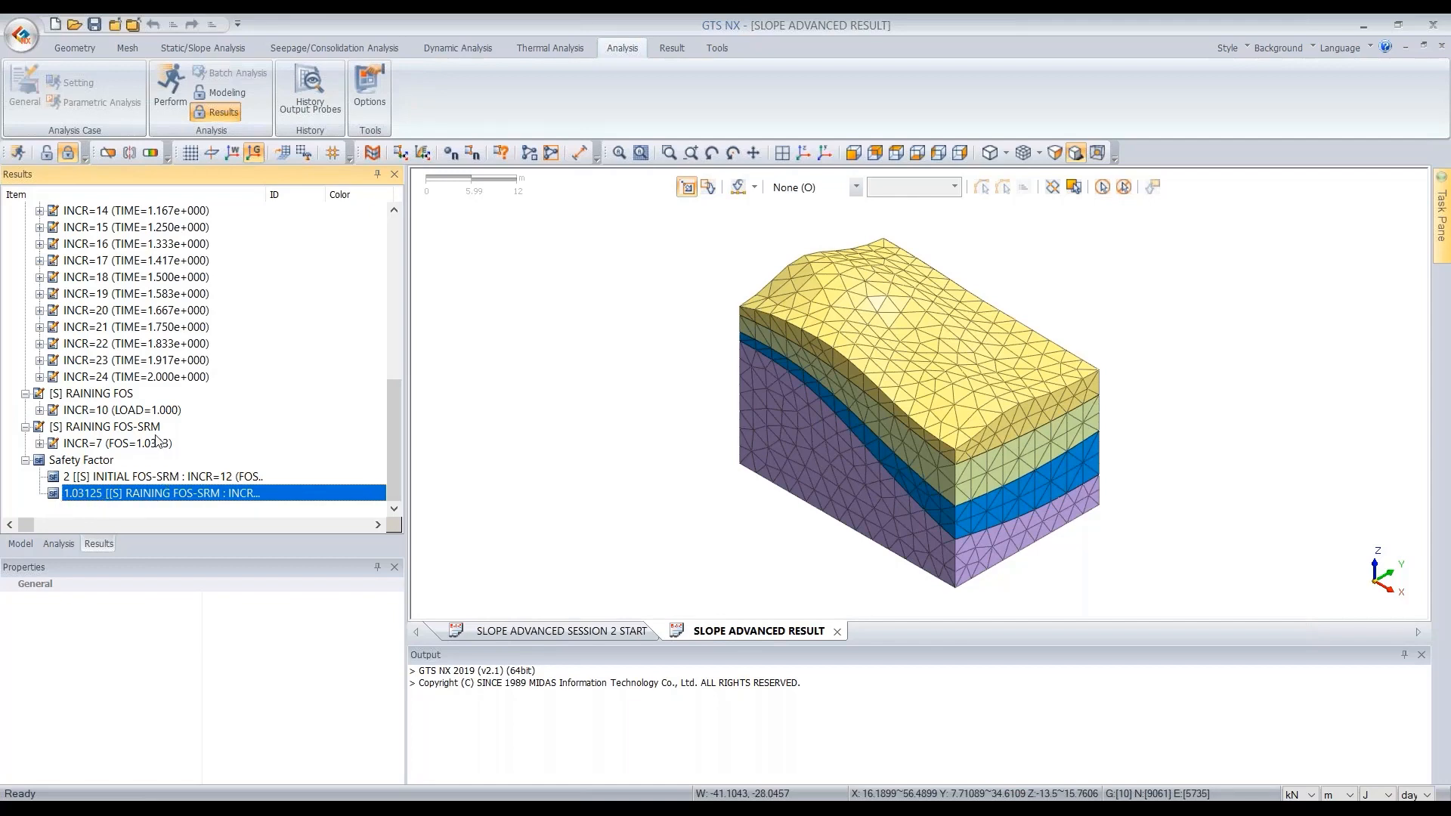
pyautogui.click(157, 478)
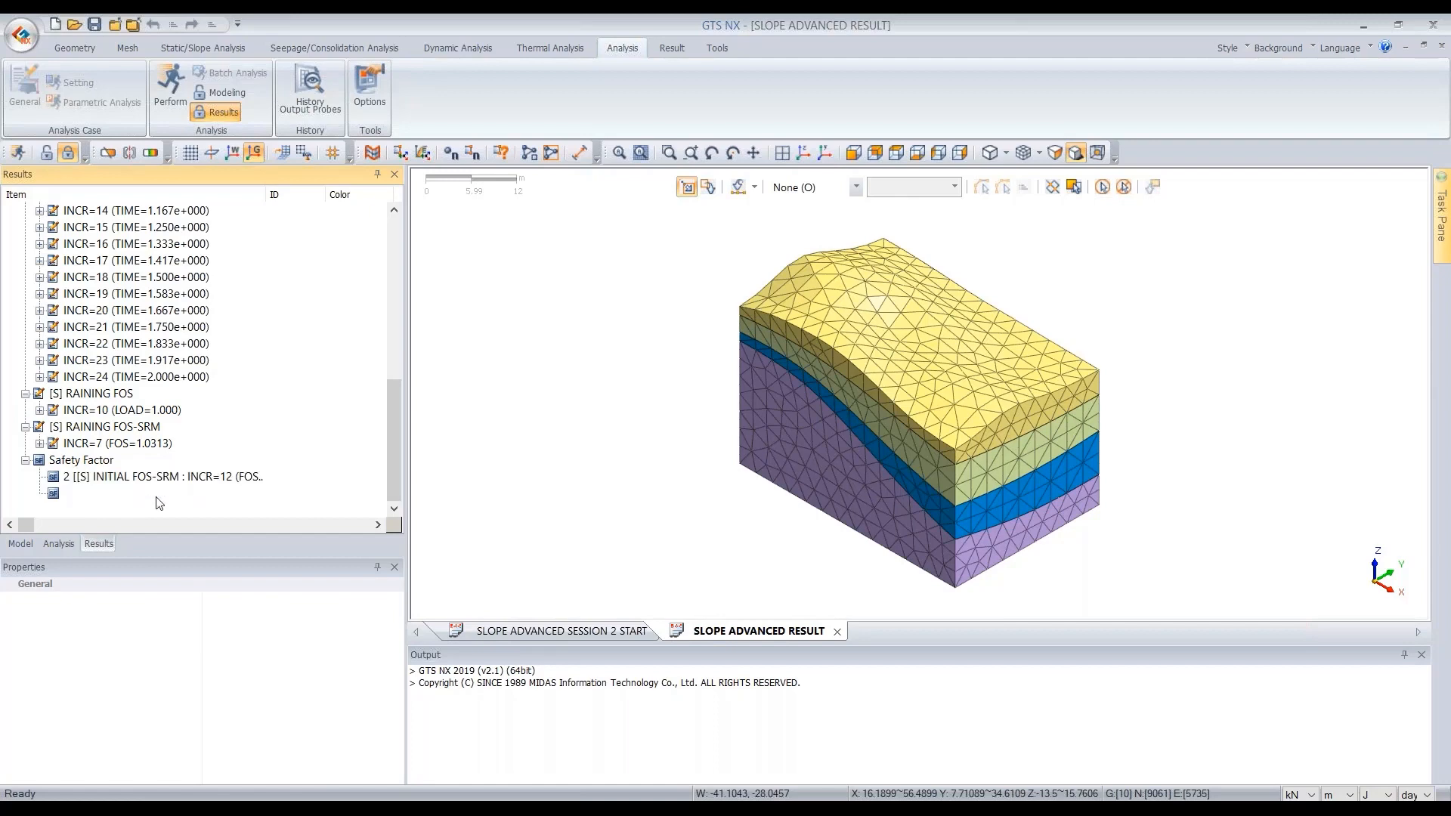
pyautogui.click(162, 494)
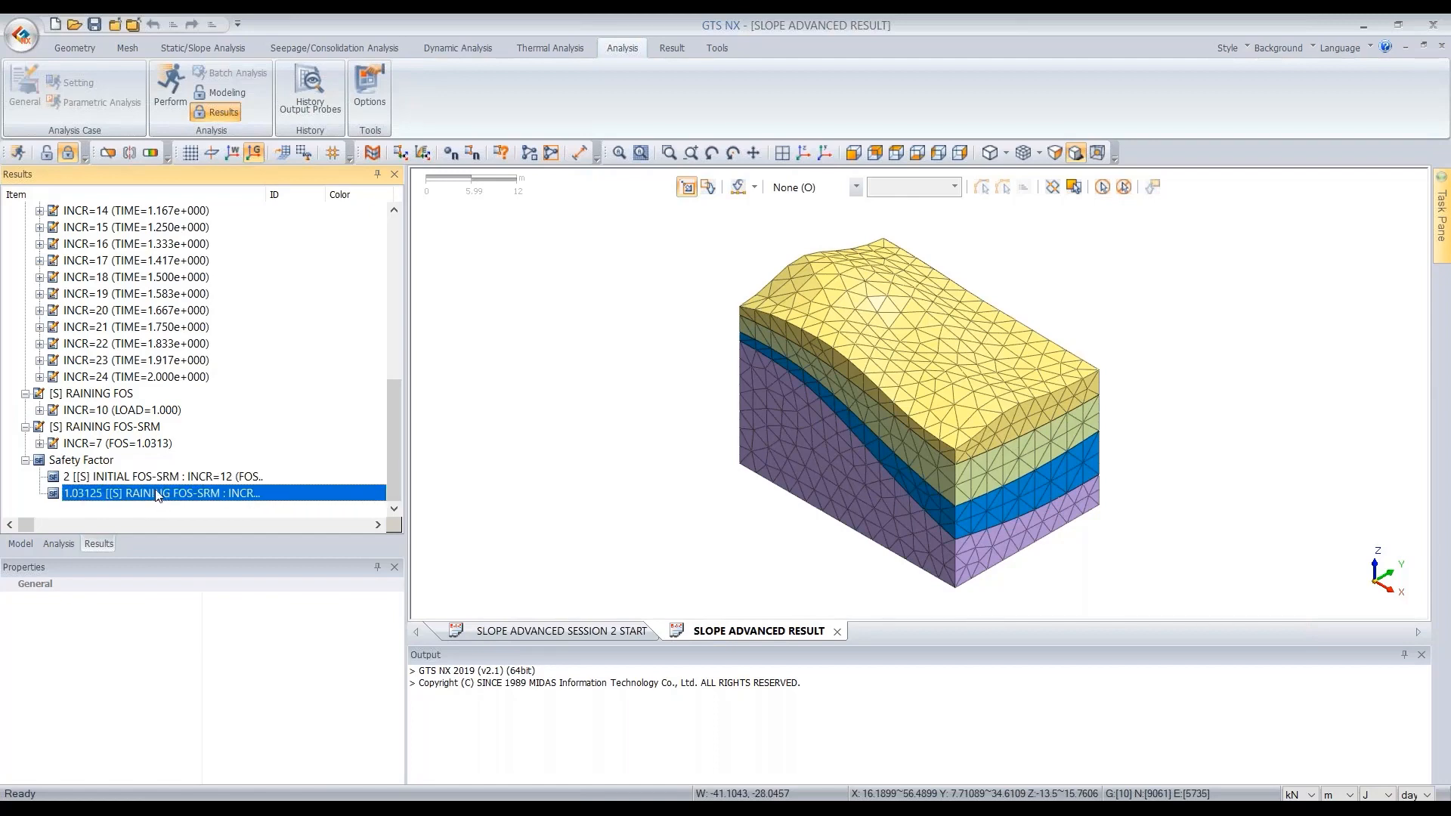
pyautogui.click(189, 477)
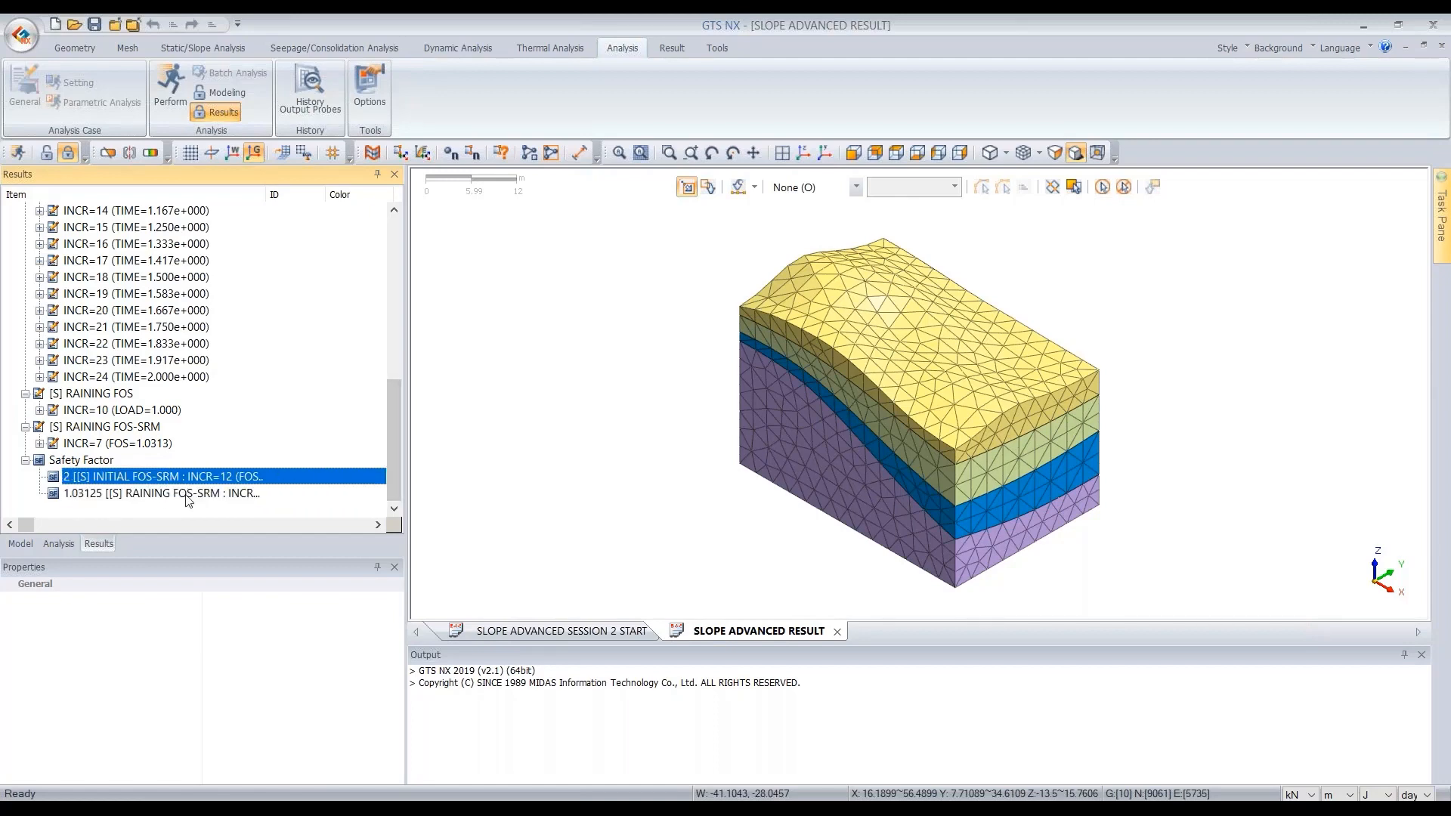
pyautogui.click(216, 492)
# - Display the pore pressure head contour from the nodal seepage results of the first RAINING increment
pyautogui.moveTo(385, 406); pyautogui.dragTo(393, 273)
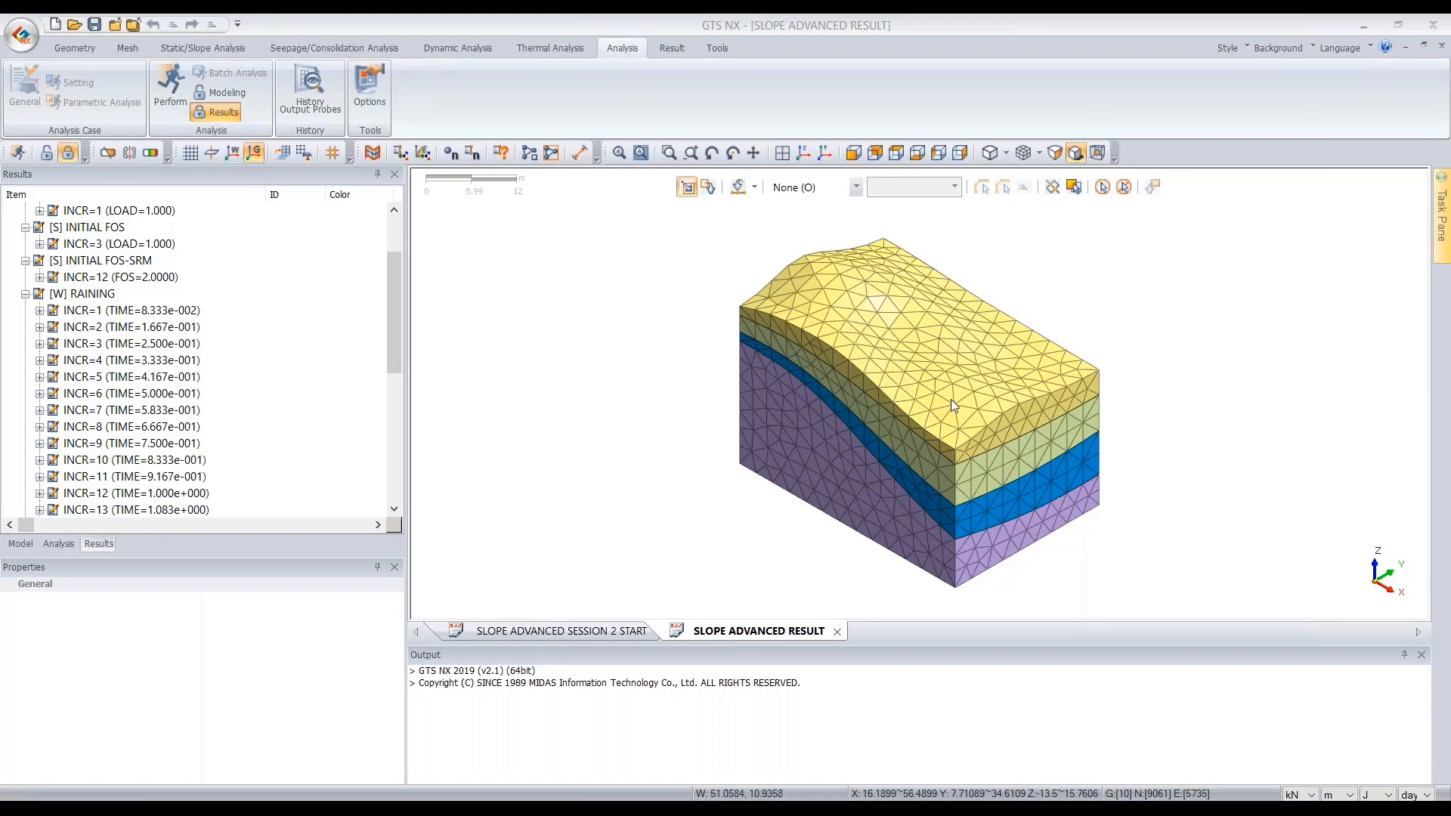
pyautogui.doubleClick(125, 312)
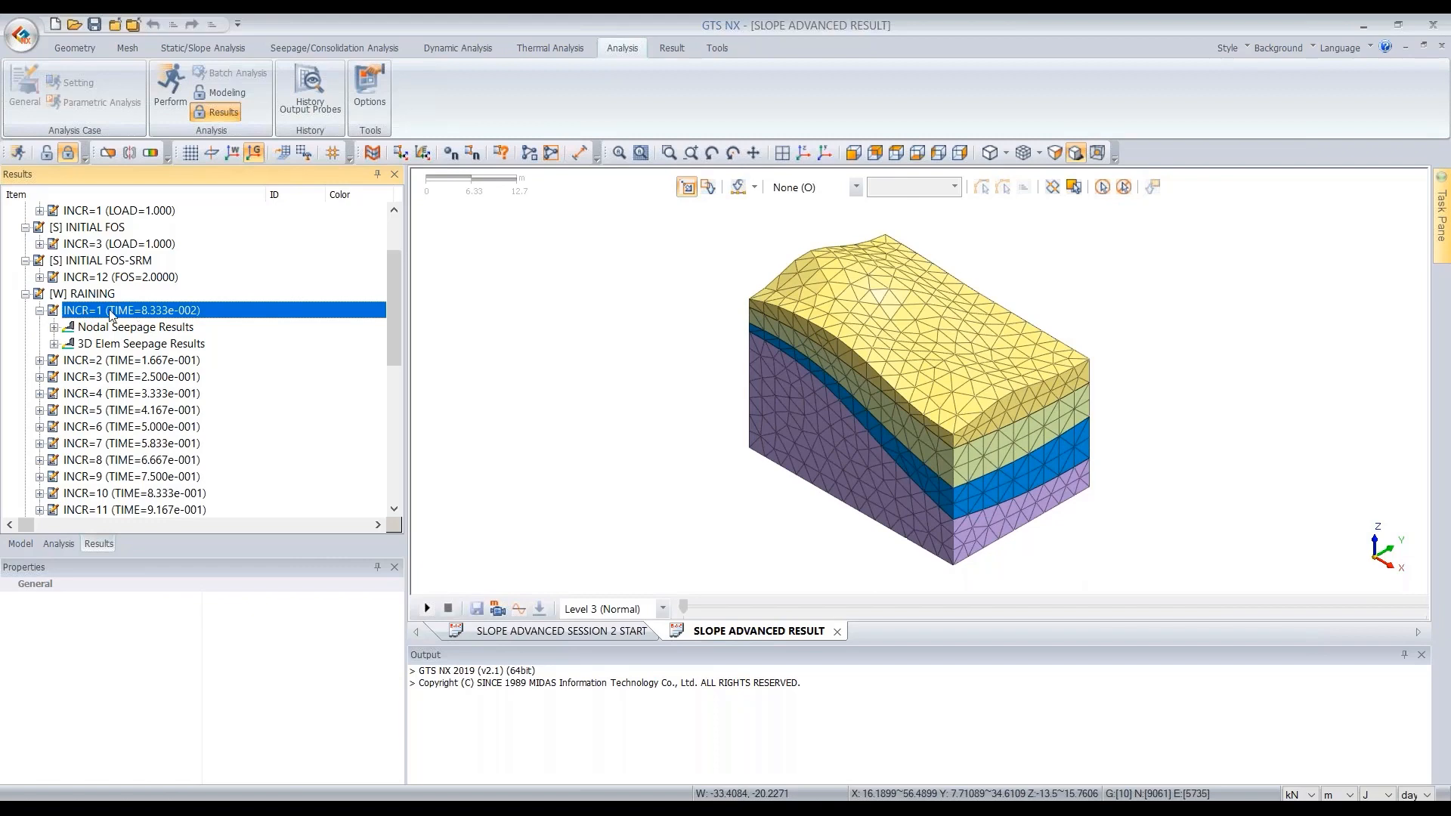
pyautogui.click(119, 328)
pyautogui.click(123, 343)
pyautogui.click(117, 328)
pyautogui.click(112, 343)
pyautogui.doubleClick(122, 328)
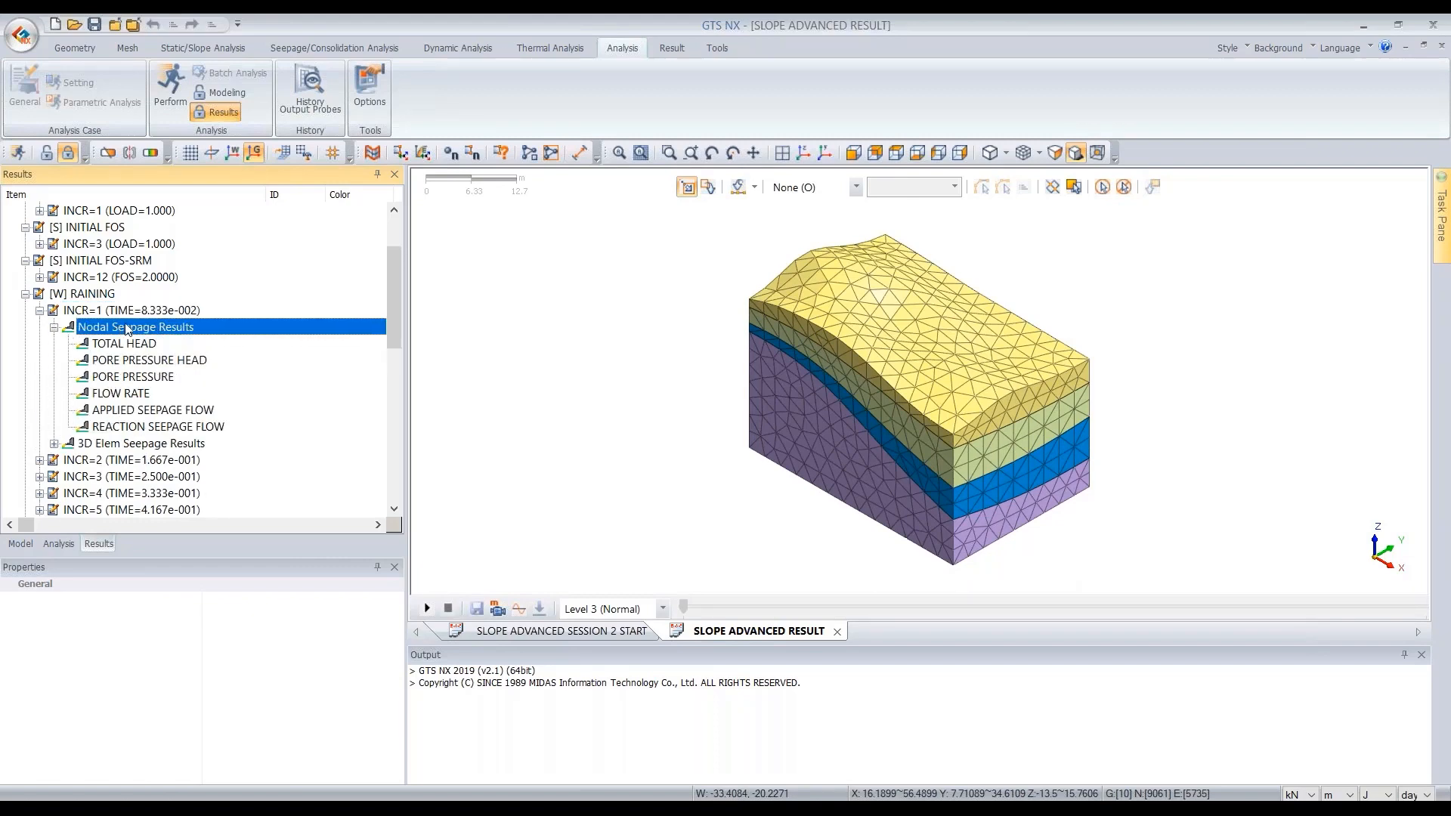
pyautogui.doubleClick(139, 361)
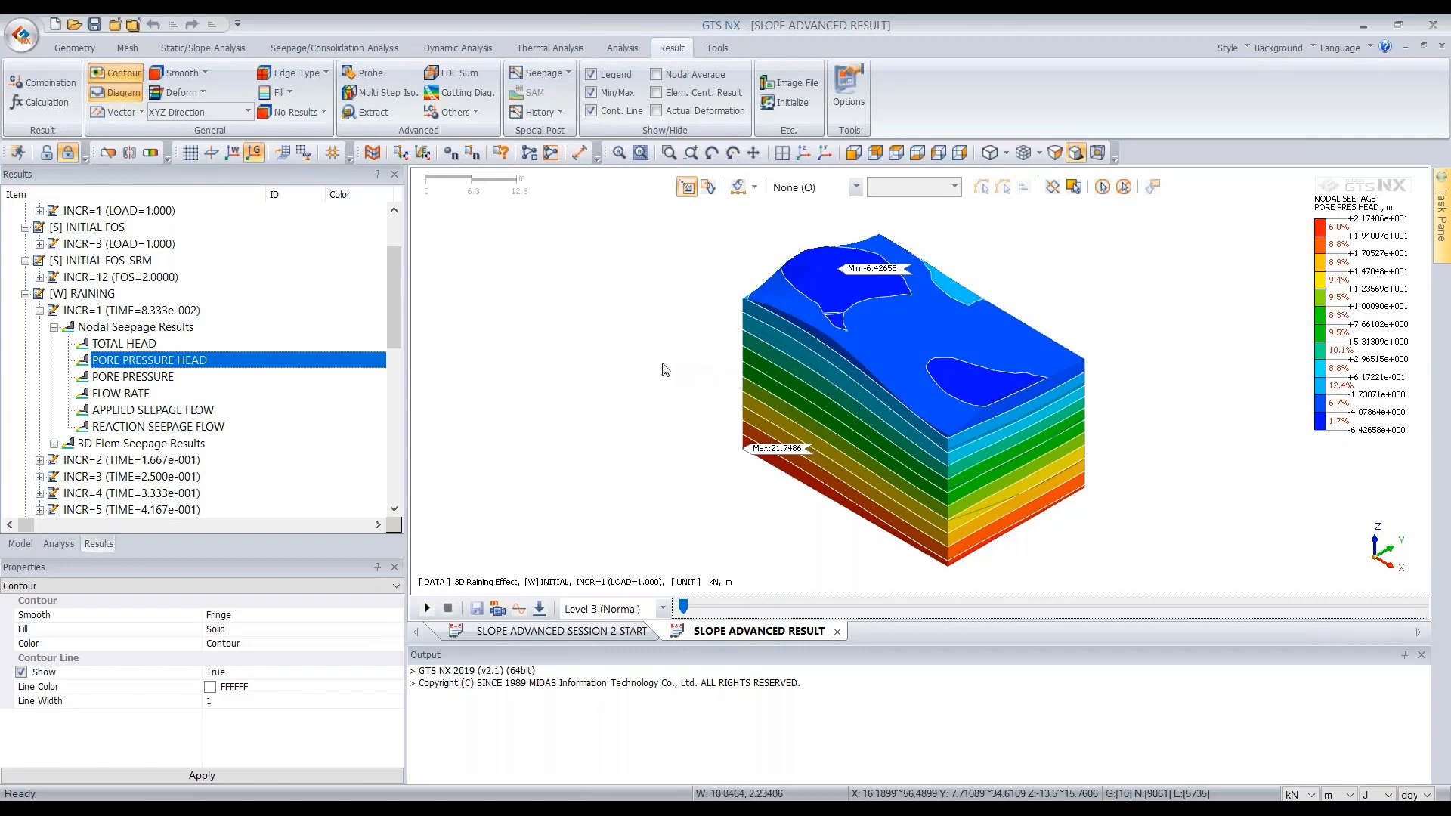
# - Show a capped iso surface at an iso value of 0 and lock the value while the result changes
pyautogui.click(152, 152)
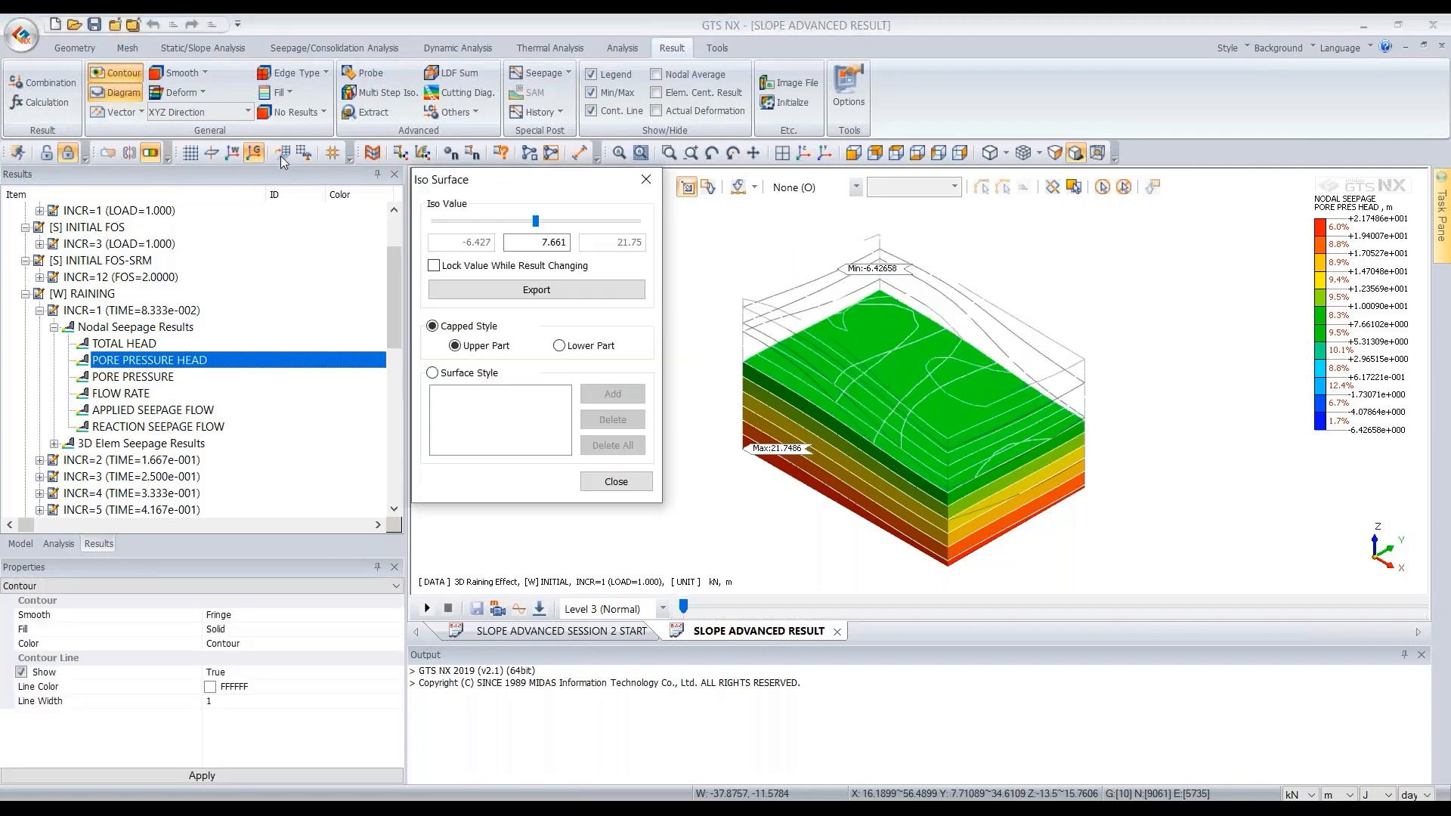
pyautogui.moveTo(486, 180); pyautogui.dragTo(291, 155)
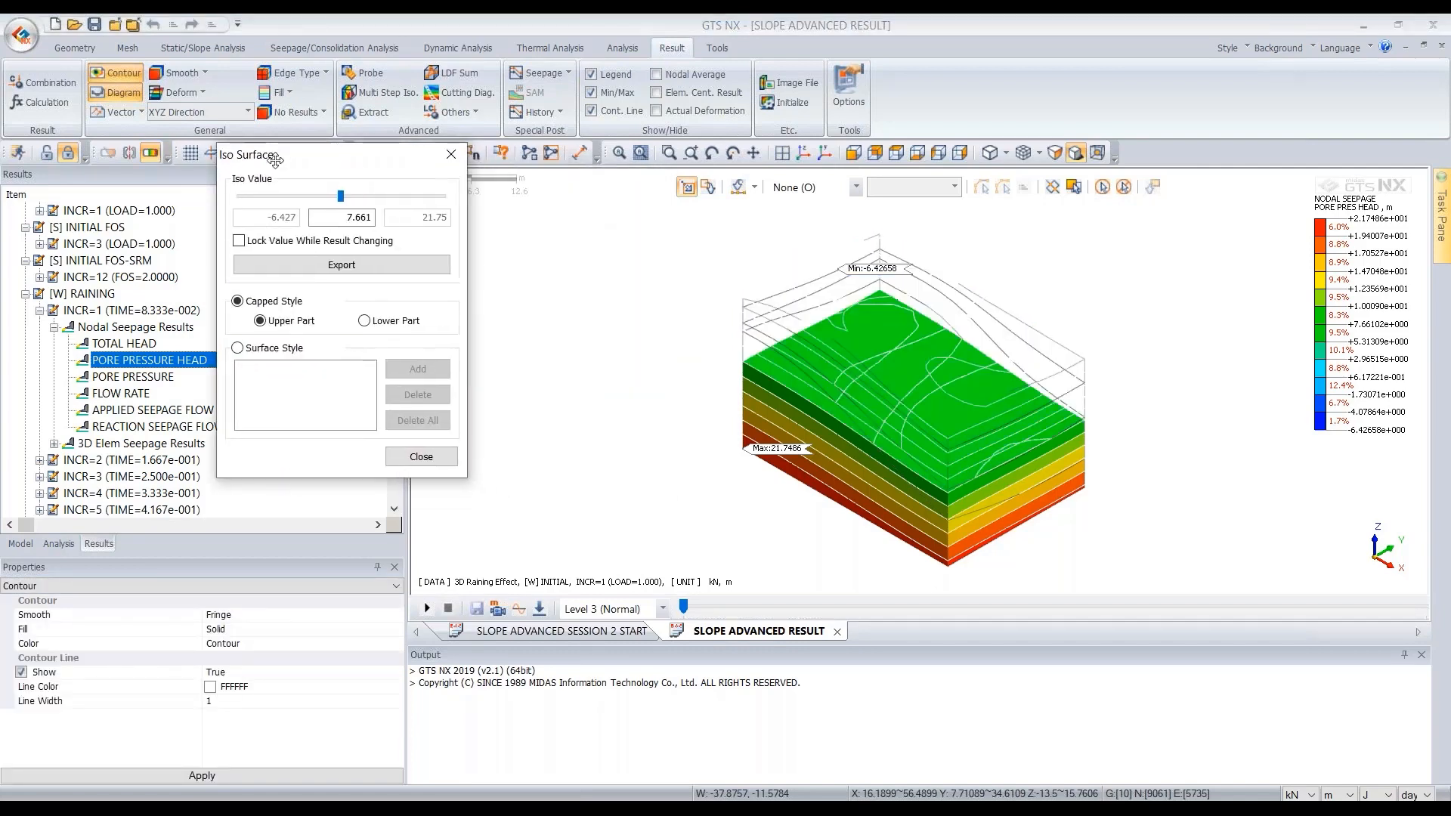
pyautogui.doubleClick(346, 217)
pyautogui.write('0')
pyautogui.press('Return')
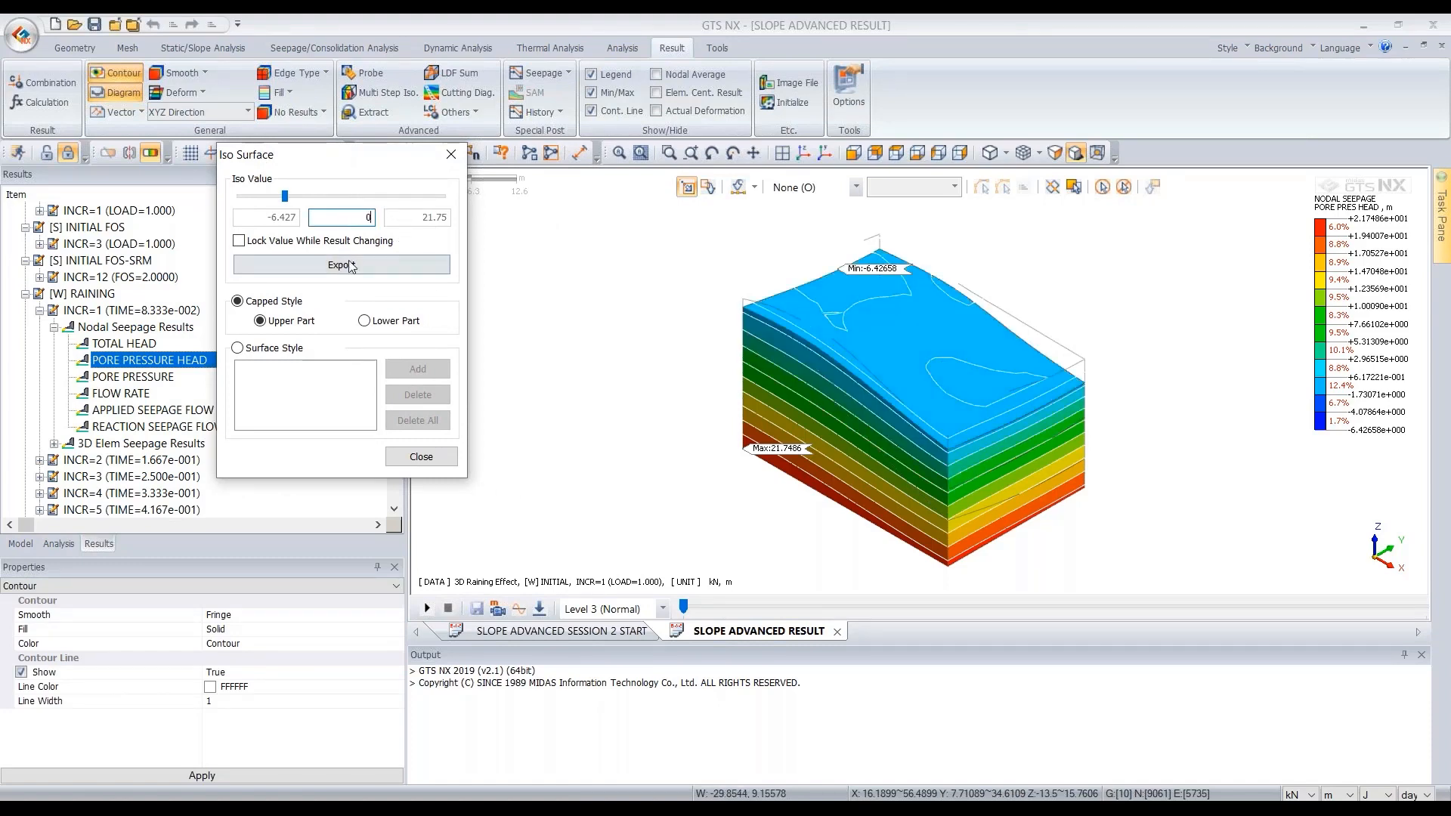
pyautogui.click(243, 242)
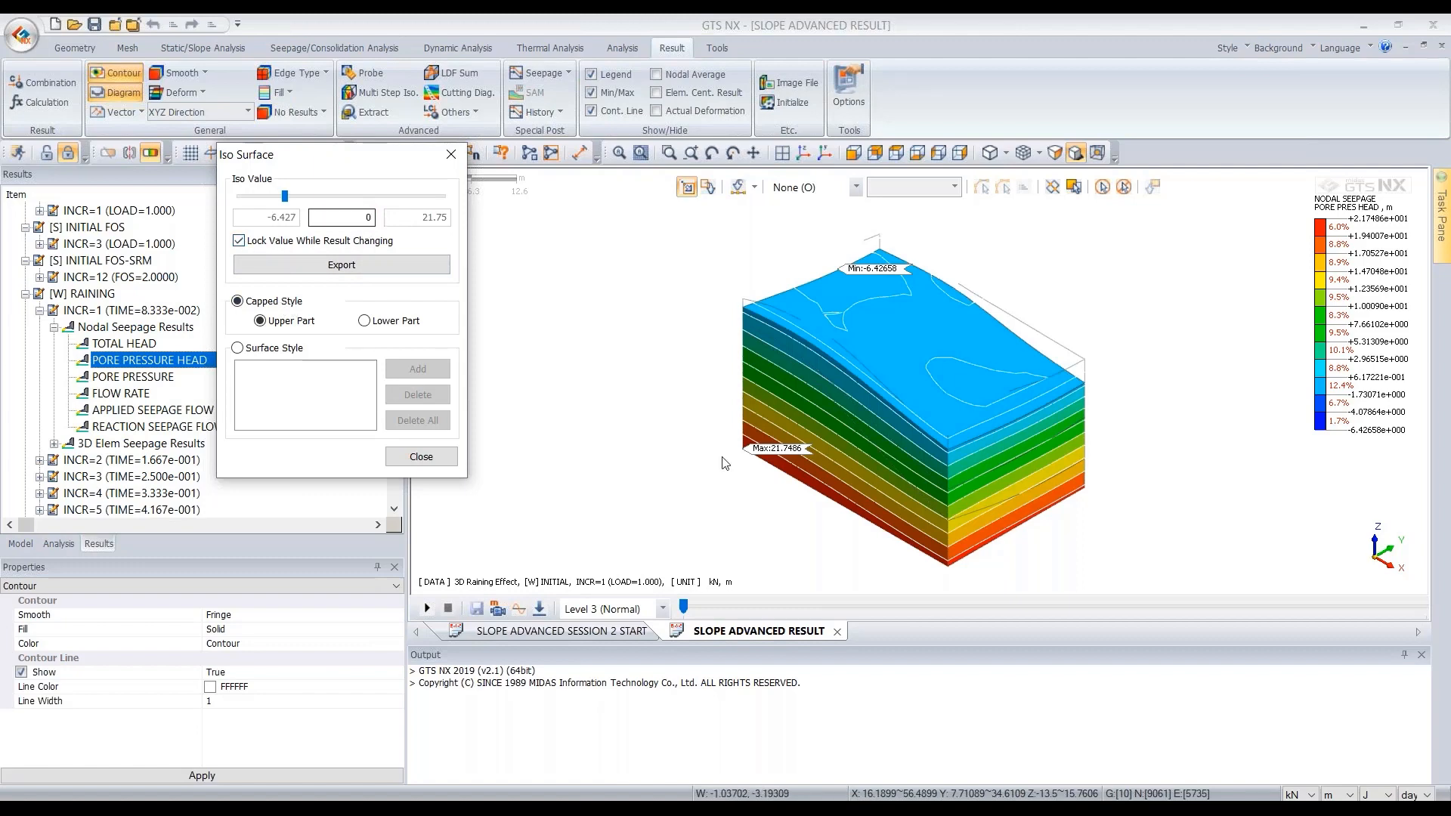
# - Step through the RAINING increments up to INCR=24 with the iso surface shown, then close the Iso Surface dialog
pyautogui.click(685, 610)
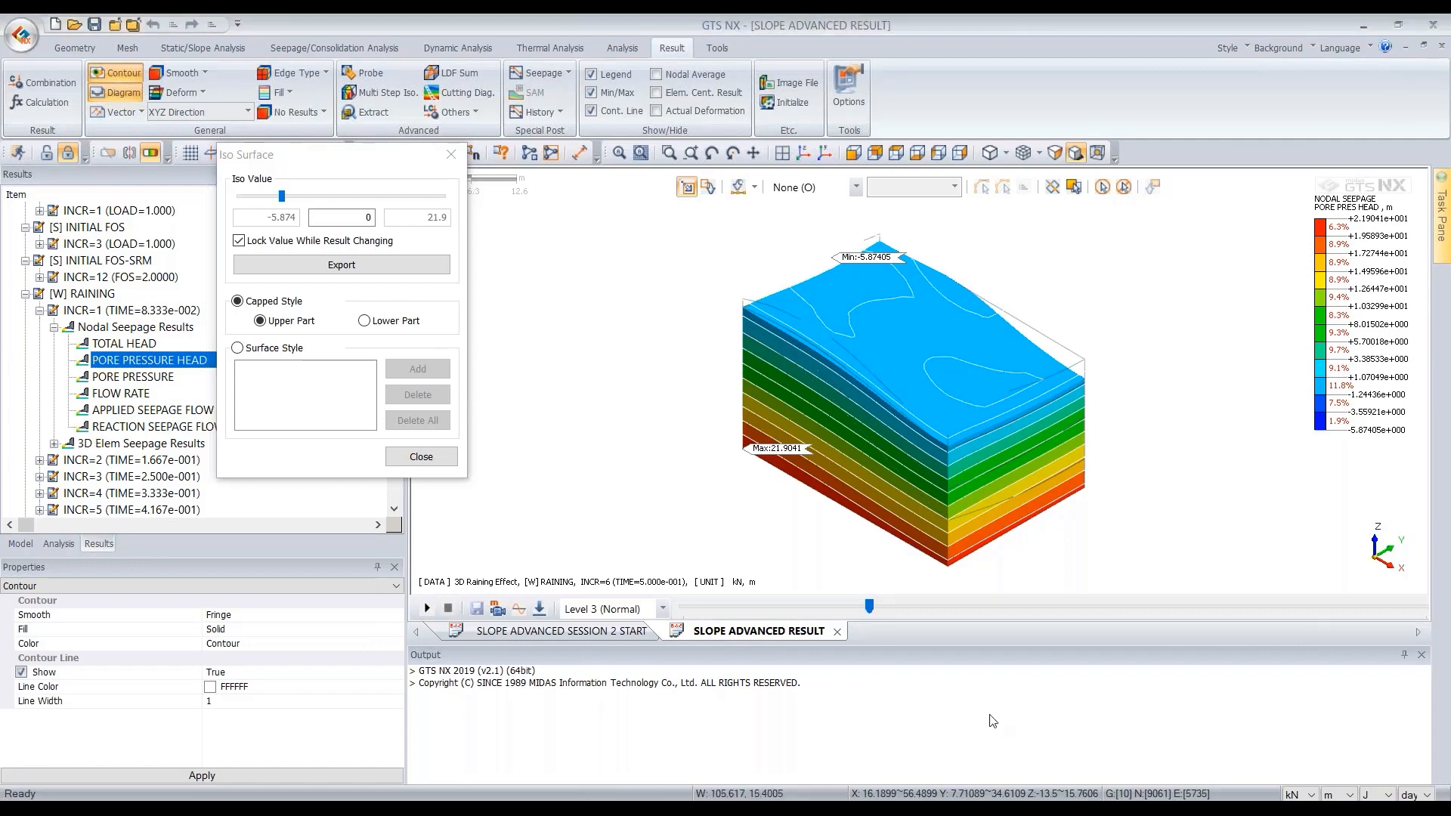
pyautogui.click(870, 610)
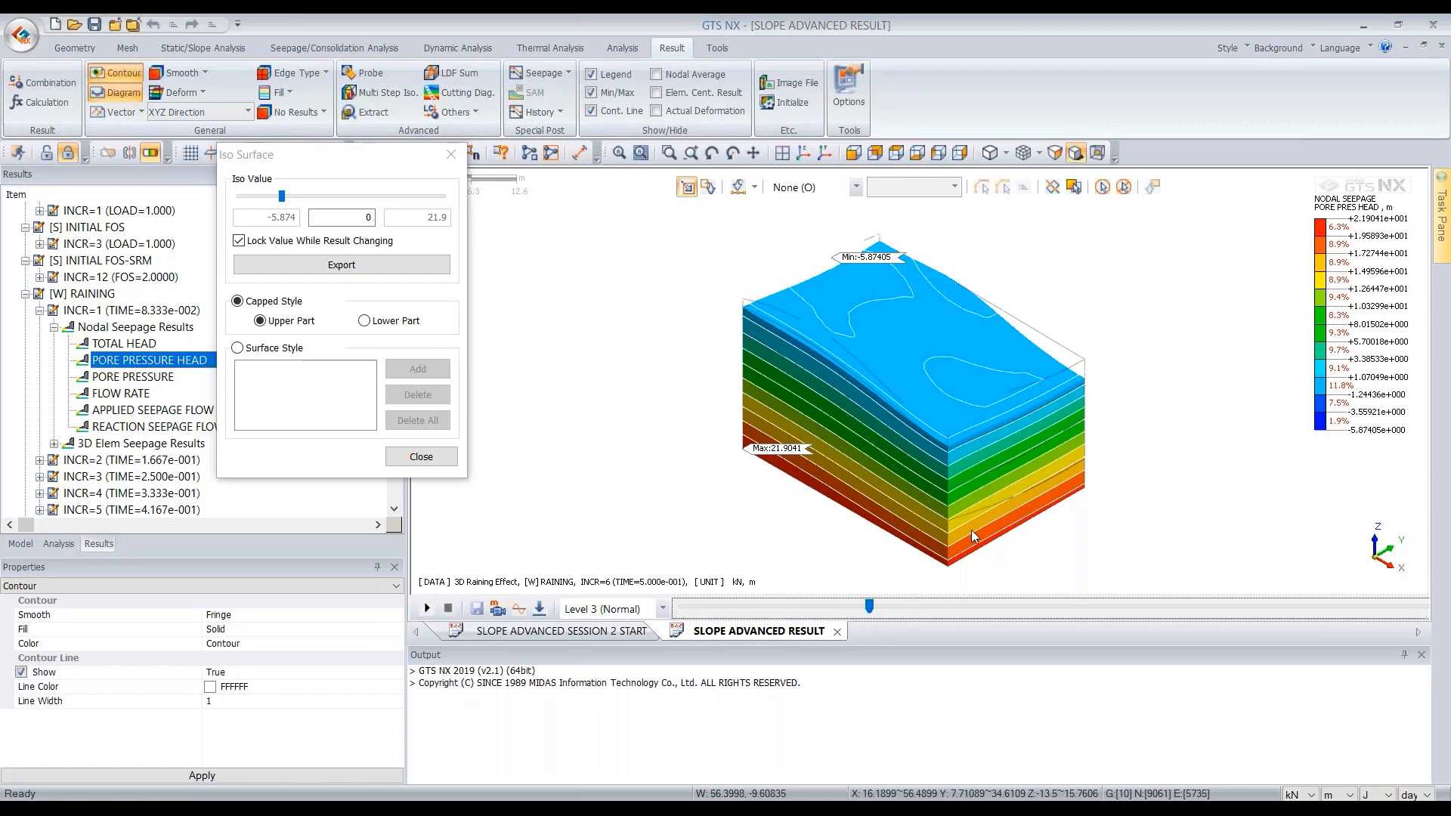
pyautogui.press('Right')
pyautogui.press('Right')
pyautogui.press('Right')
pyautogui.press('Right')
pyautogui.press('Right')
pyautogui.press('Right')
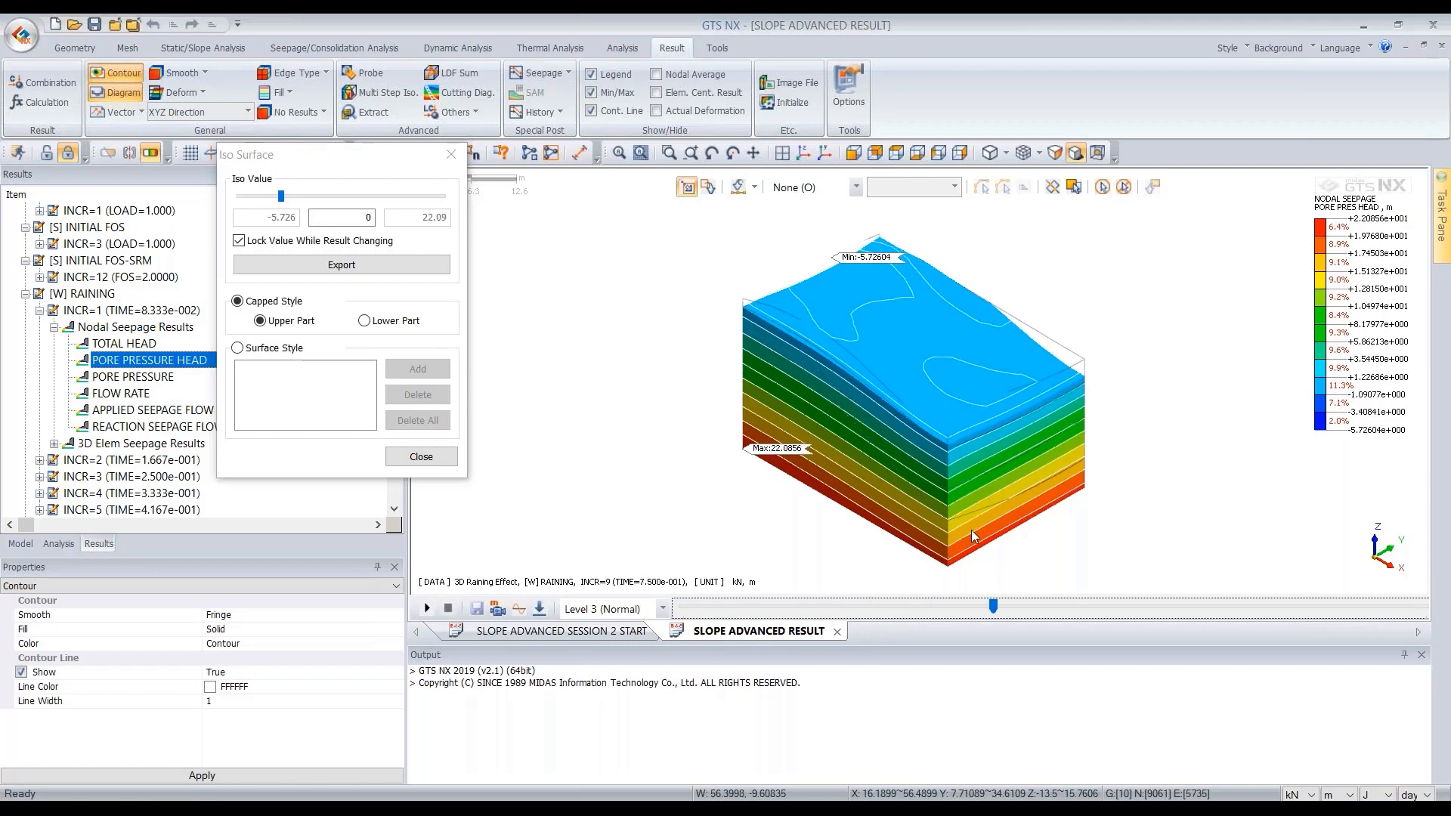
pyautogui.press('Right')
pyautogui.press('Right')
pyautogui.press('Right')
pyautogui.press('Right')
pyautogui.press('Right')
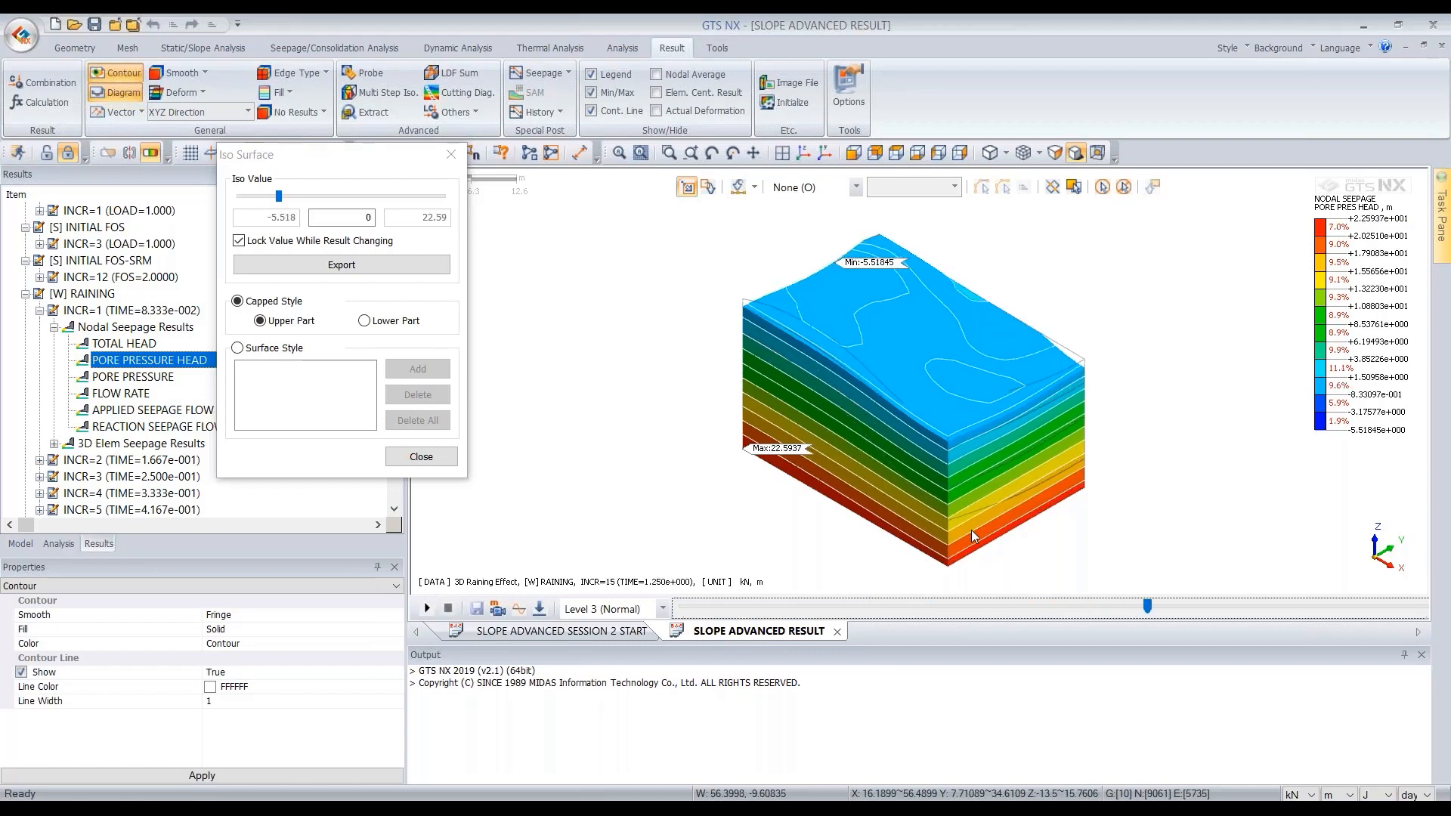
pyautogui.press('Right')
pyautogui.press('Right')
pyautogui.press('Right')
pyautogui.press('Right')
pyautogui.press('Right')
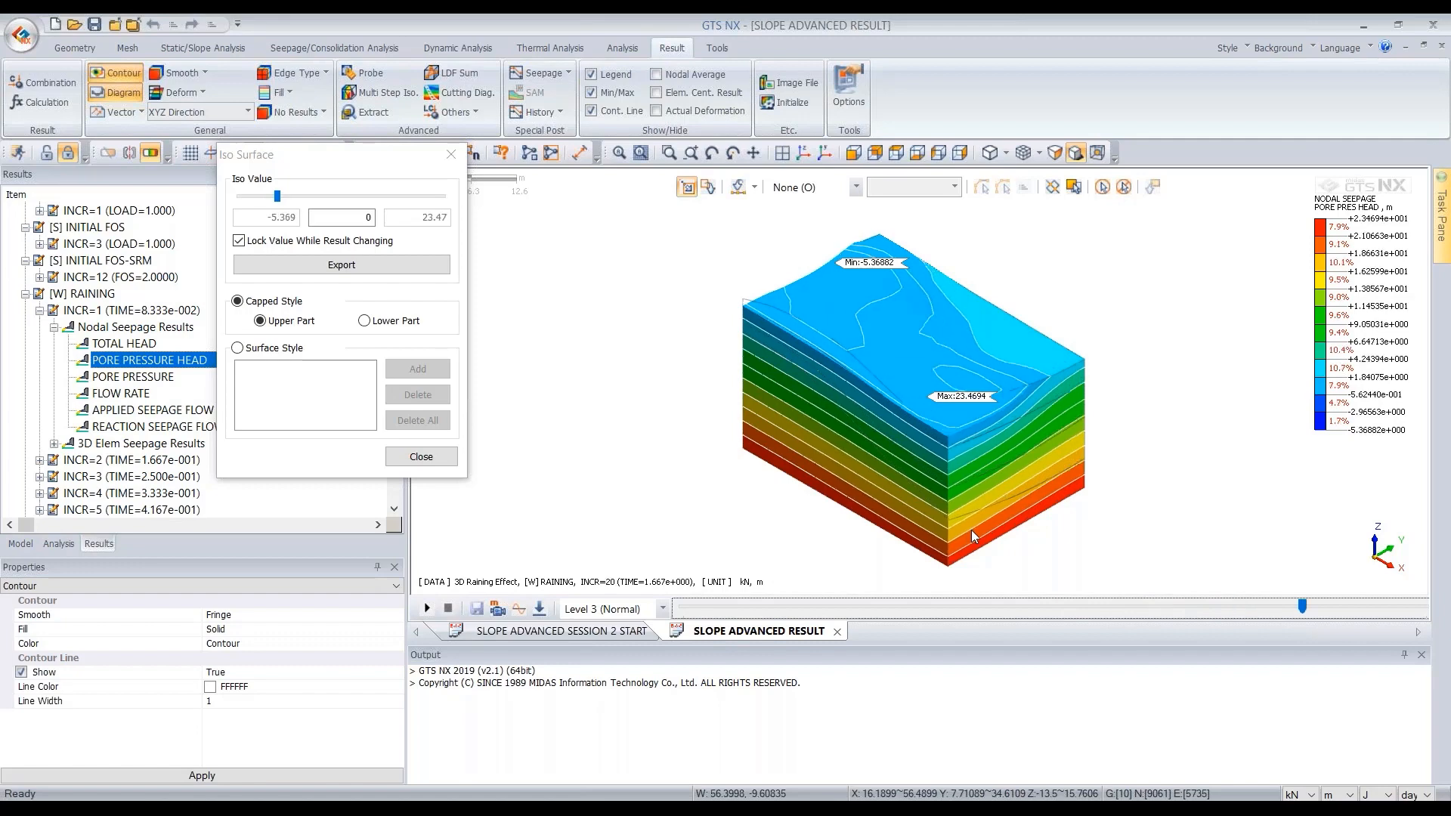
pyautogui.press('Right')
pyautogui.press('Right')
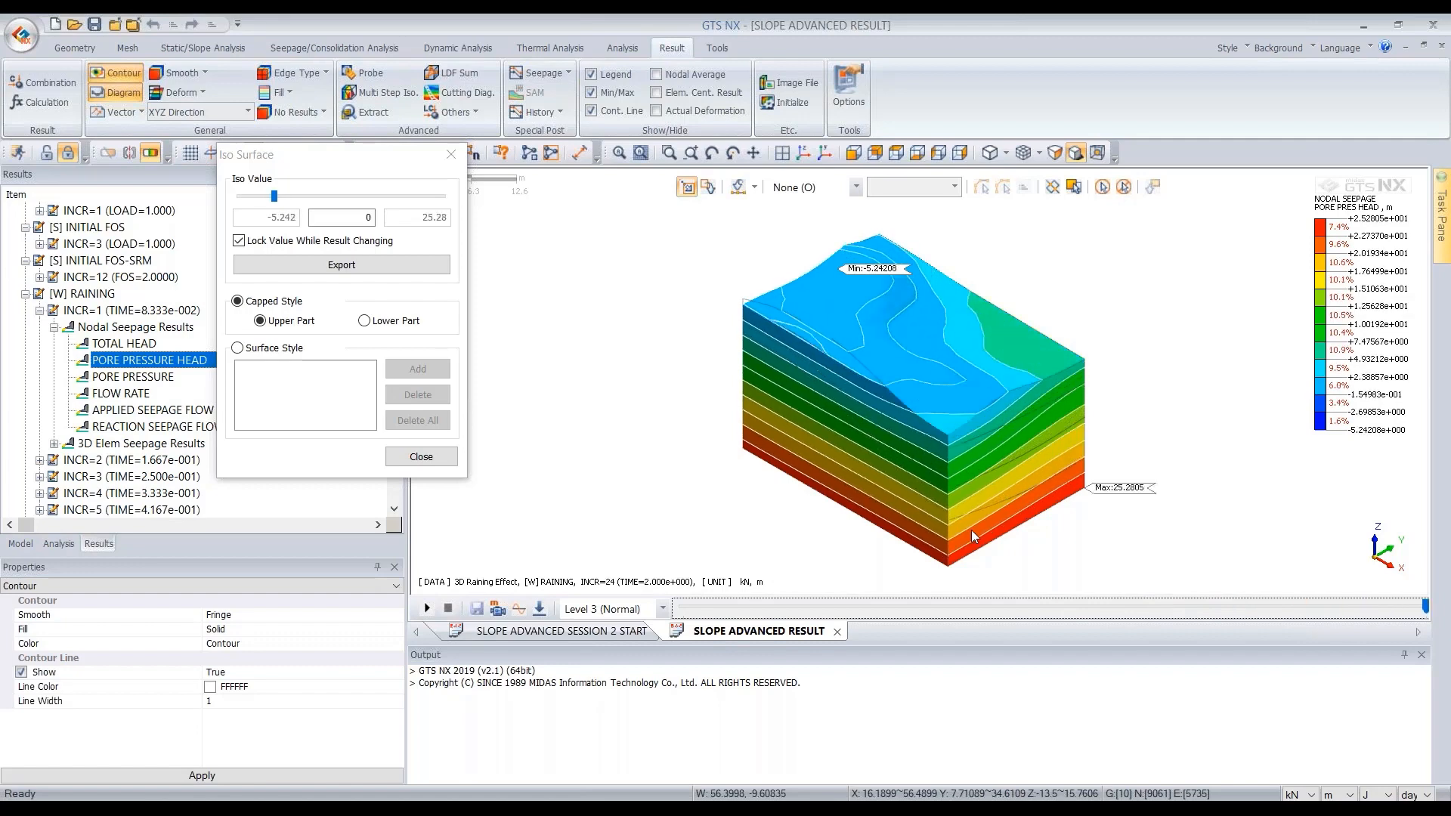
pyautogui.moveTo(842, 398); pyautogui.dragTo(922, 383, button='middle')
pyautogui.click(427, 459)
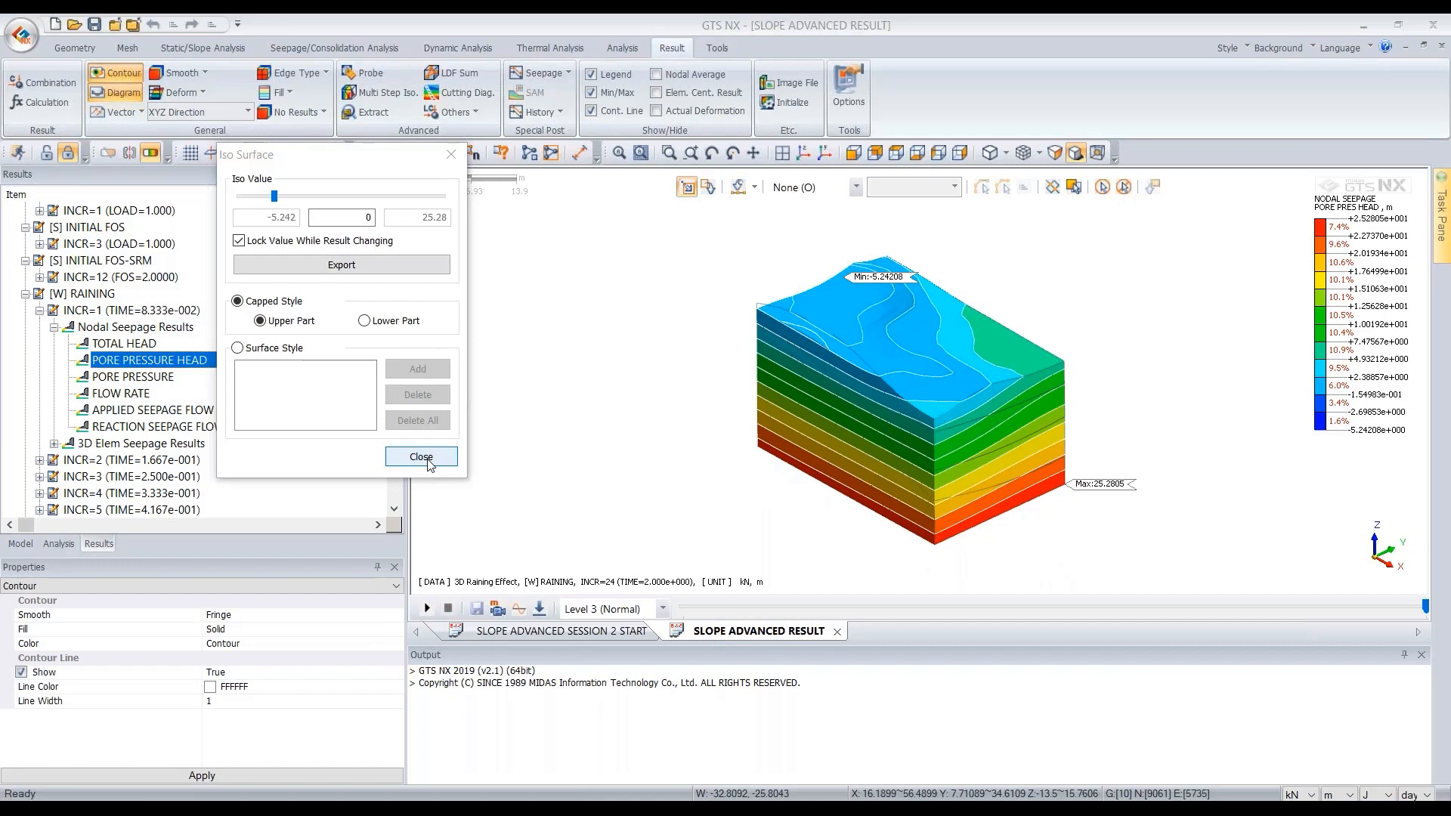
# - Display the E-MAX SHEAR solid strain contour for the INITIAL FOS-SRM stage at INCR=12 (FOS=2.0000)
pyautogui.doubleClick(136, 327)
pyautogui.doubleClick(132, 311)
pyautogui.scroll(1, 147, 360)
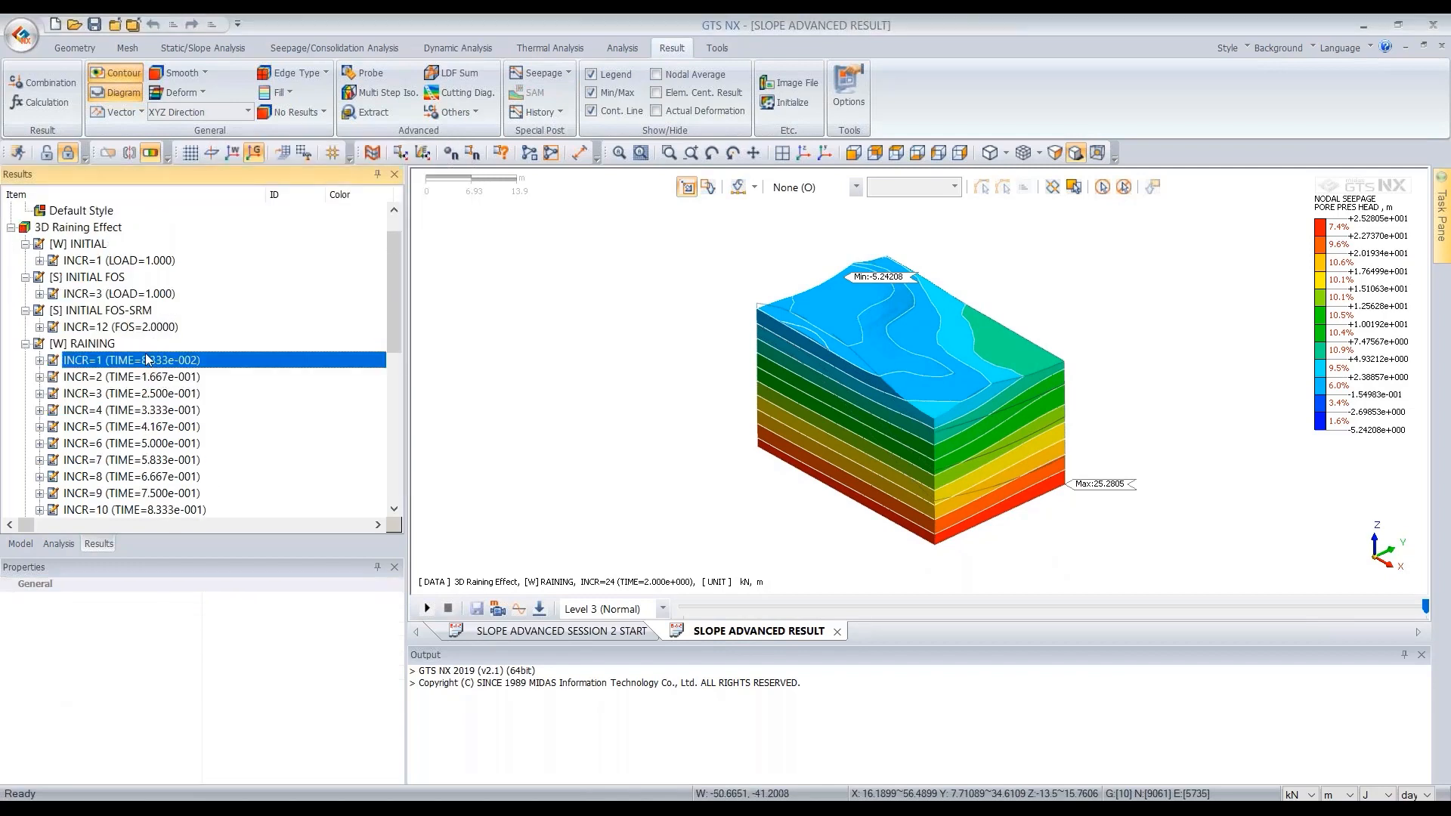
pyautogui.scroll(1, 145, 357)
pyautogui.doubleClick(142, 362)
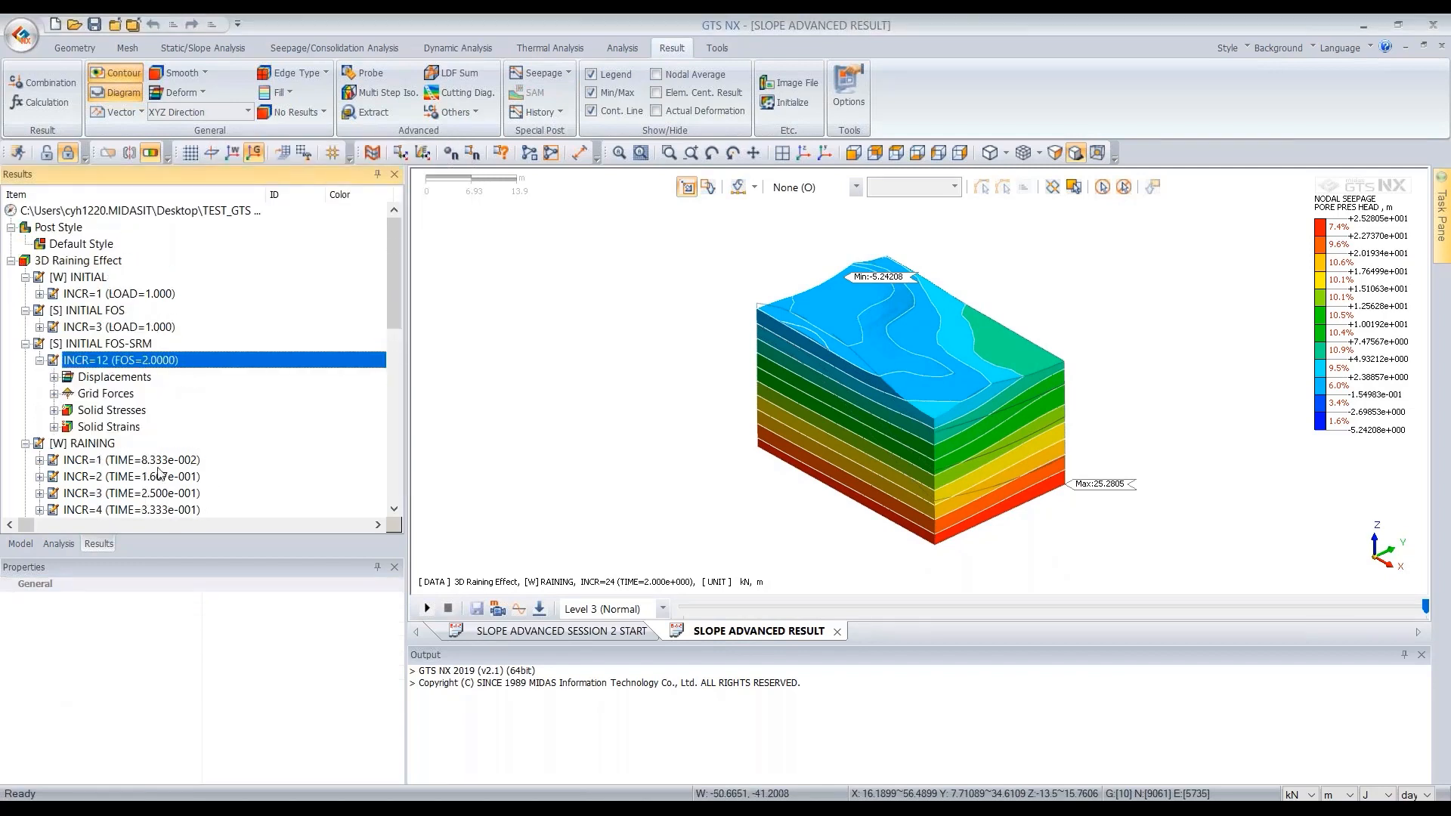
pyautogui.click(108, 379)
pyautogui.doubleClick(115, 384)
pyautogui.doubleClick(119, 312)
pyautogui.doubleClick(106, 361)
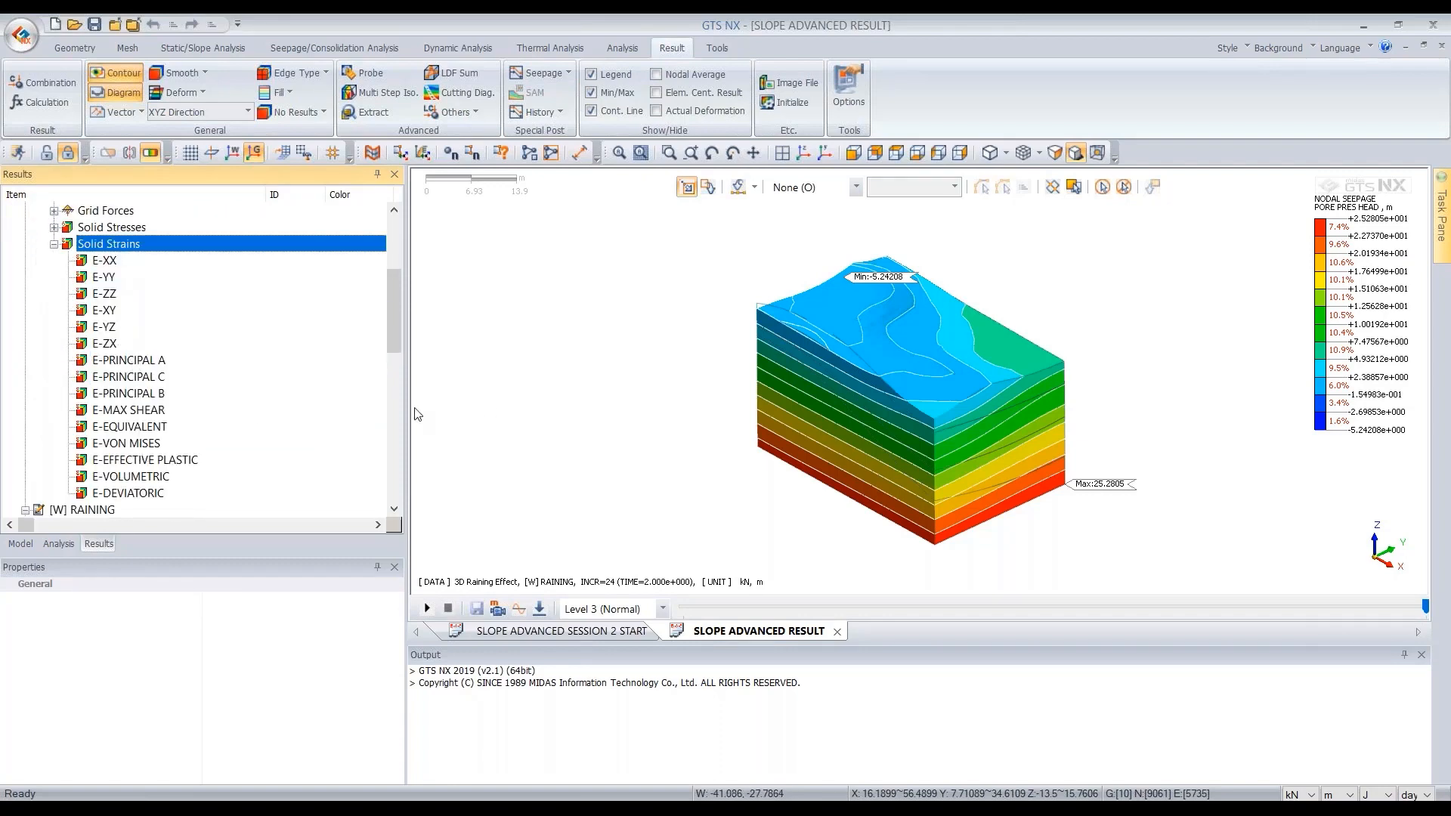
pyautogui.doubleClick(147, 418)
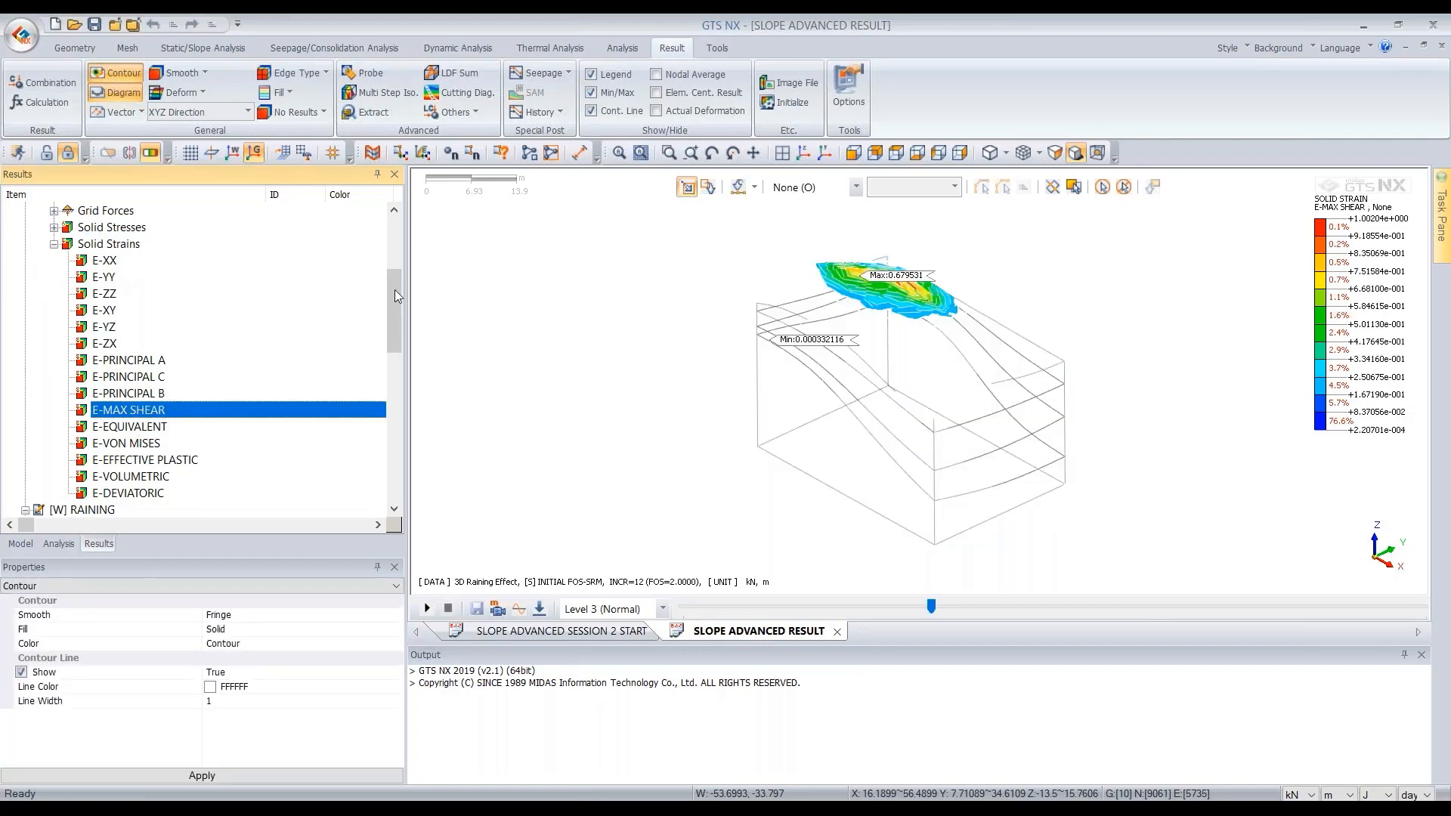
# - Turn off the iso value surface so the full strain contour shows on the whole model
pyautogui.click(151, 154)
pyautogui.moveTo(972, 410); pyautogui.dragTo(618, 508, button='middle')
pyautogui.moveTo(393, 319); pyautogui.dragTo(205, 277)
pyautogui.moveTo(945, 414); pyautogui.dragTo(937, 371, button='middle')
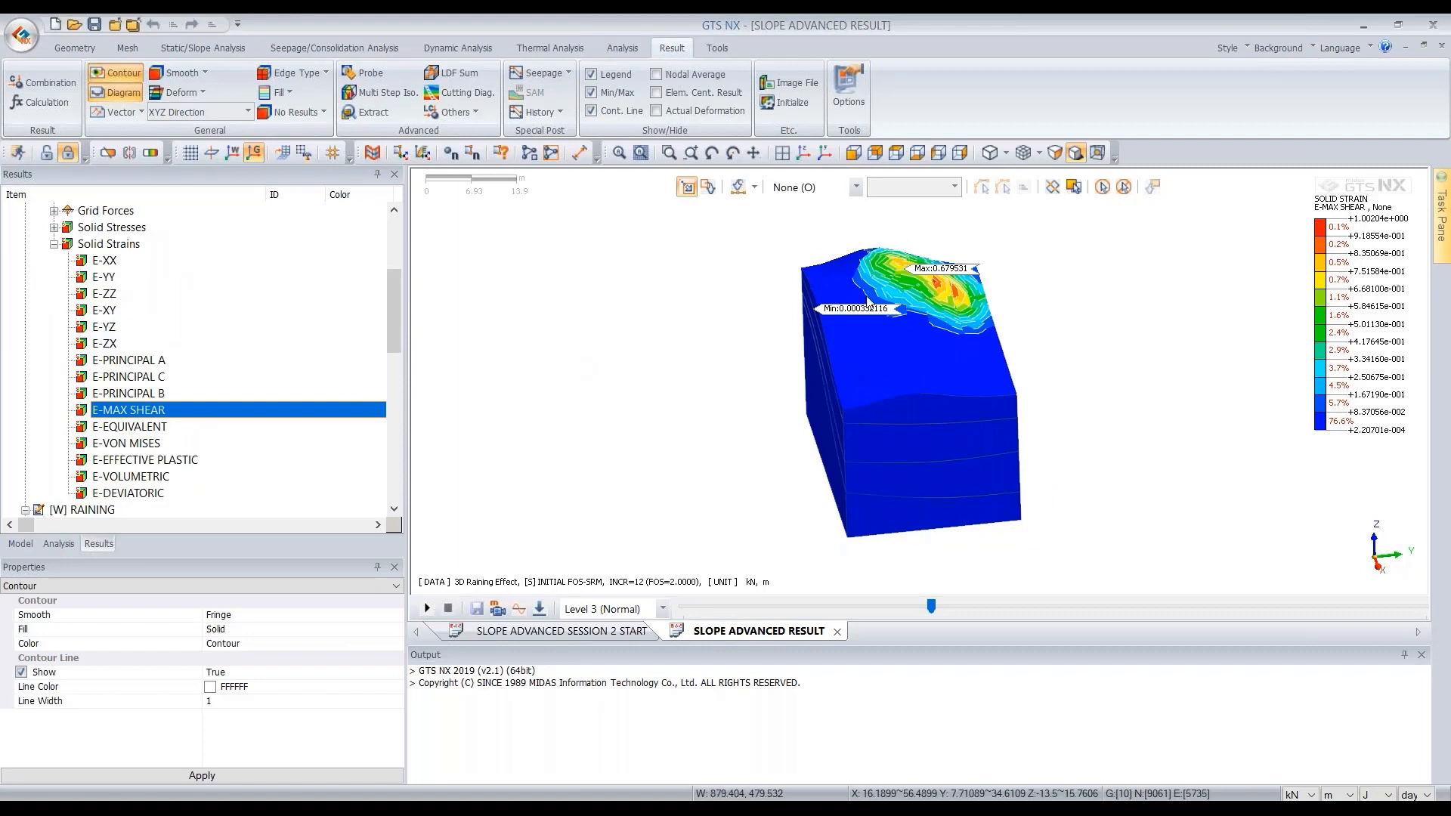
# - Display the E-MAX SHEAR solid strain contour for the RAINING FOS-SRM stage at INCR=7 (FOS=1.0313)
pyautogui.moveTo(389, 292); pyautogui.dragTo(386, 453)
pyautogui.doubleClick(128, 443)
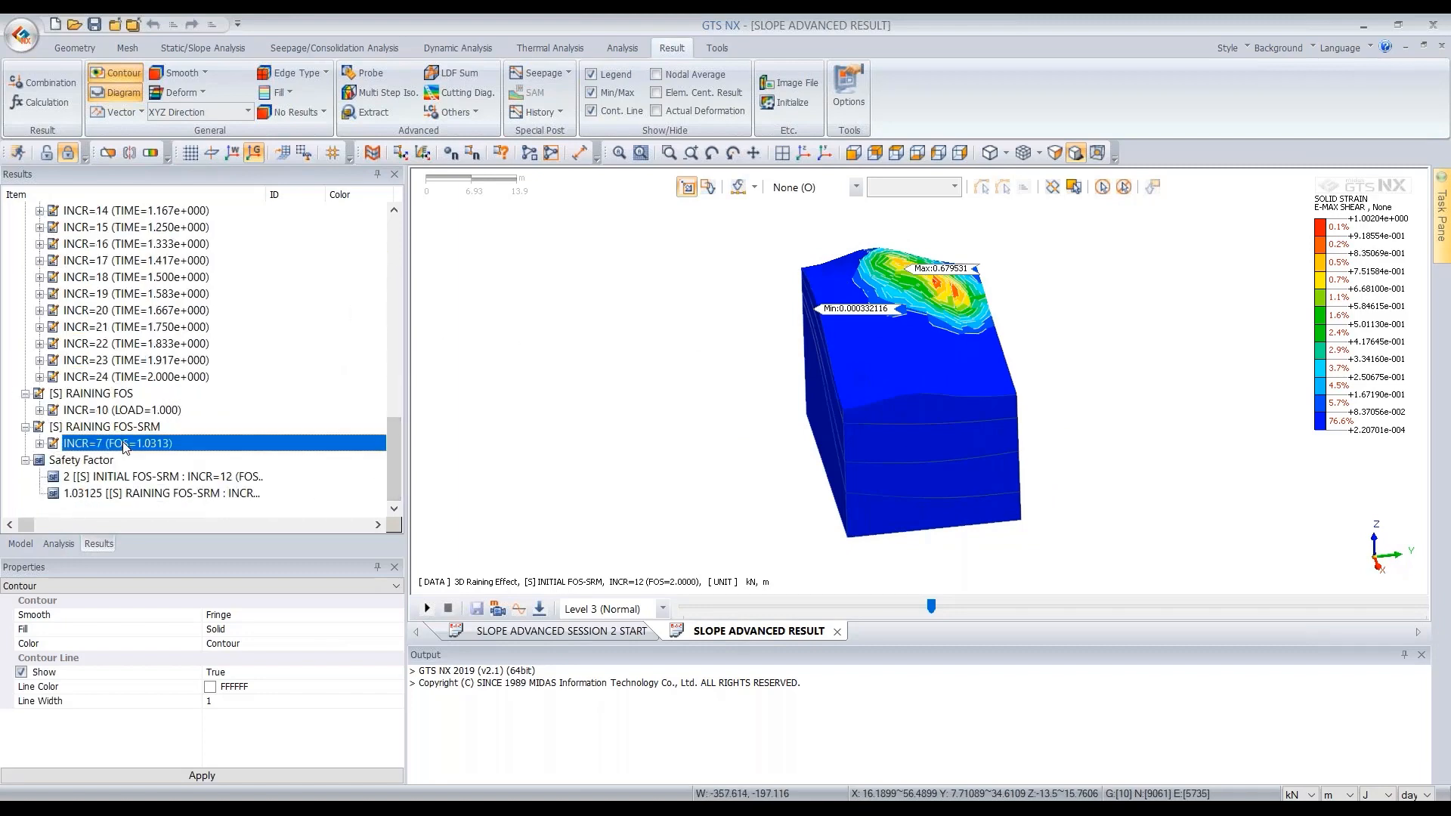
pyautogui.click(114, 495)
pyautogui.doubleClick(113, 495)
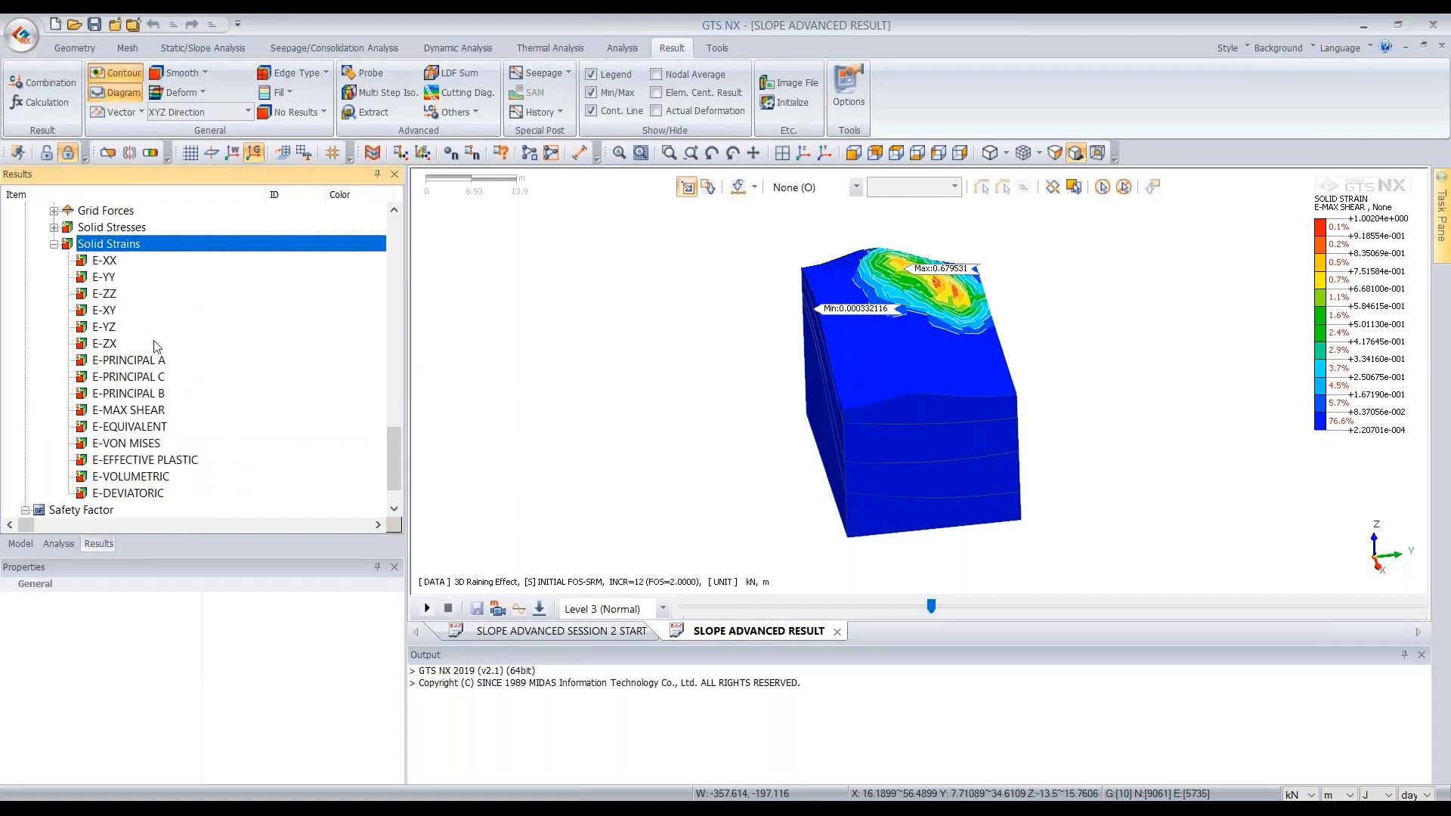
pyautogui.click(133, 414)
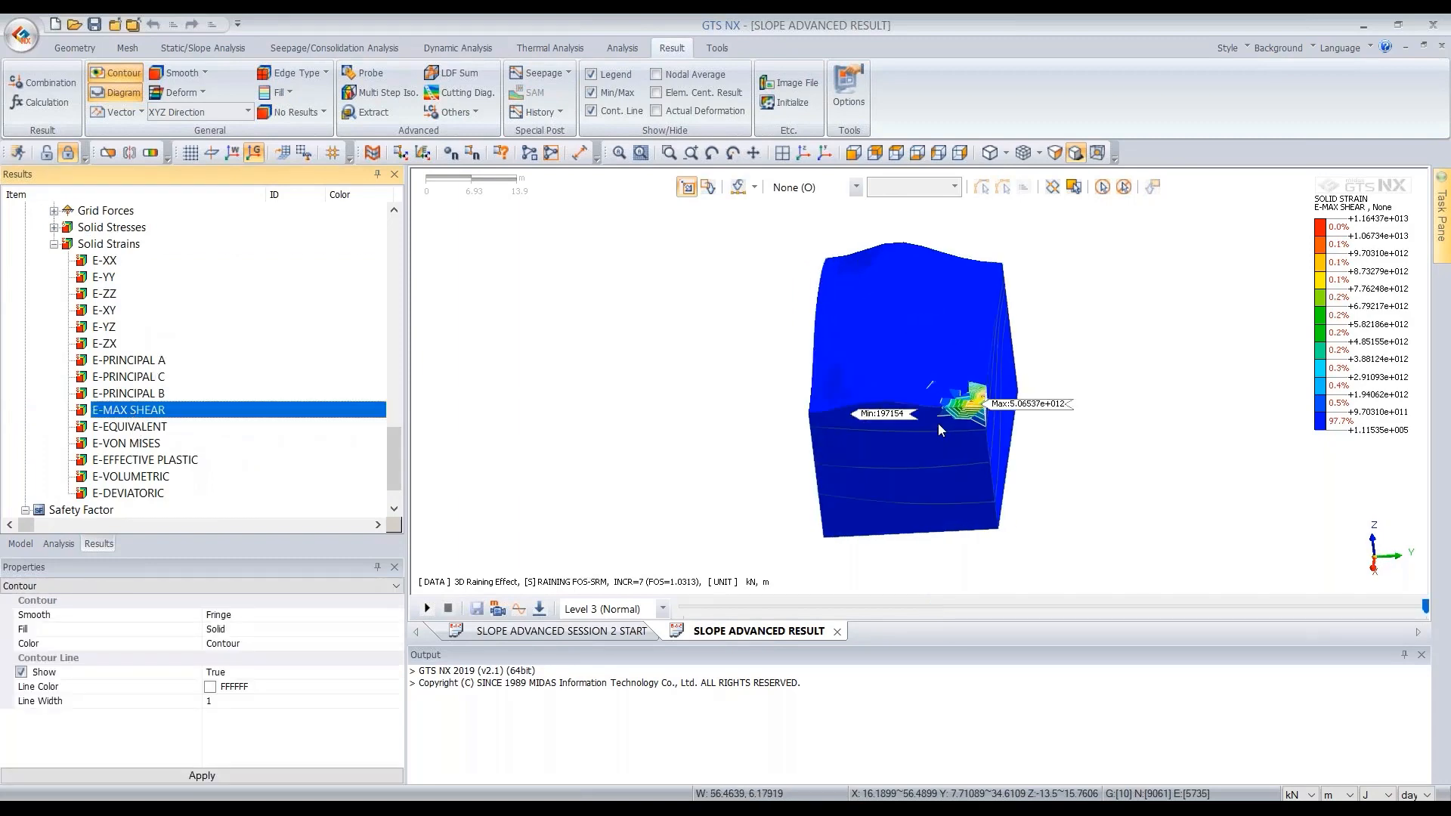
pyautogui.moveTo(959, 474); pyautogui.dragTo(1033, 447, button='middle')
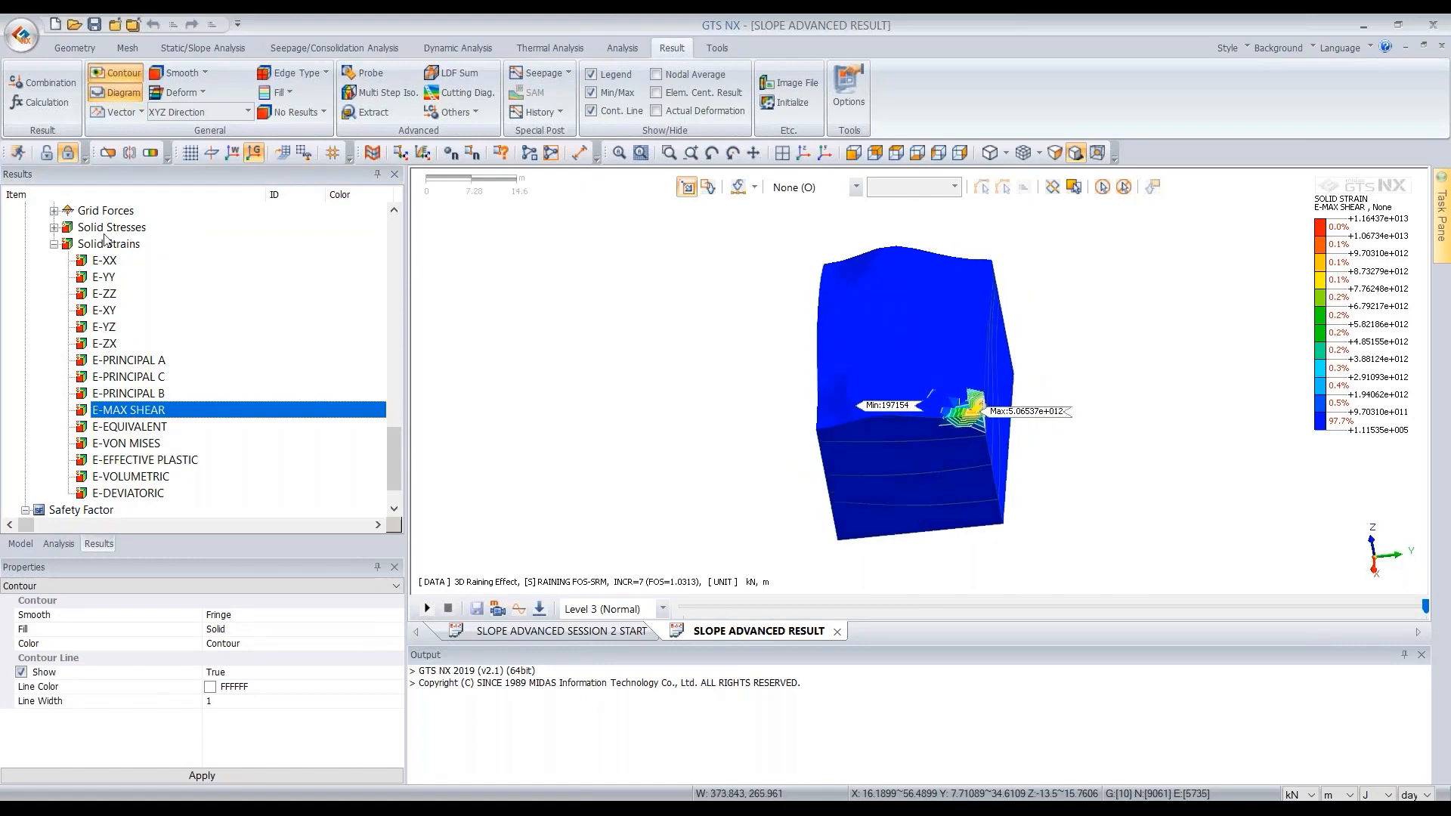
# - Display the TOTAL TRANSLATION displacement contour for the INITIAL FOS stage at INCR=3
pyautogui.scroll(15, 111, 246)
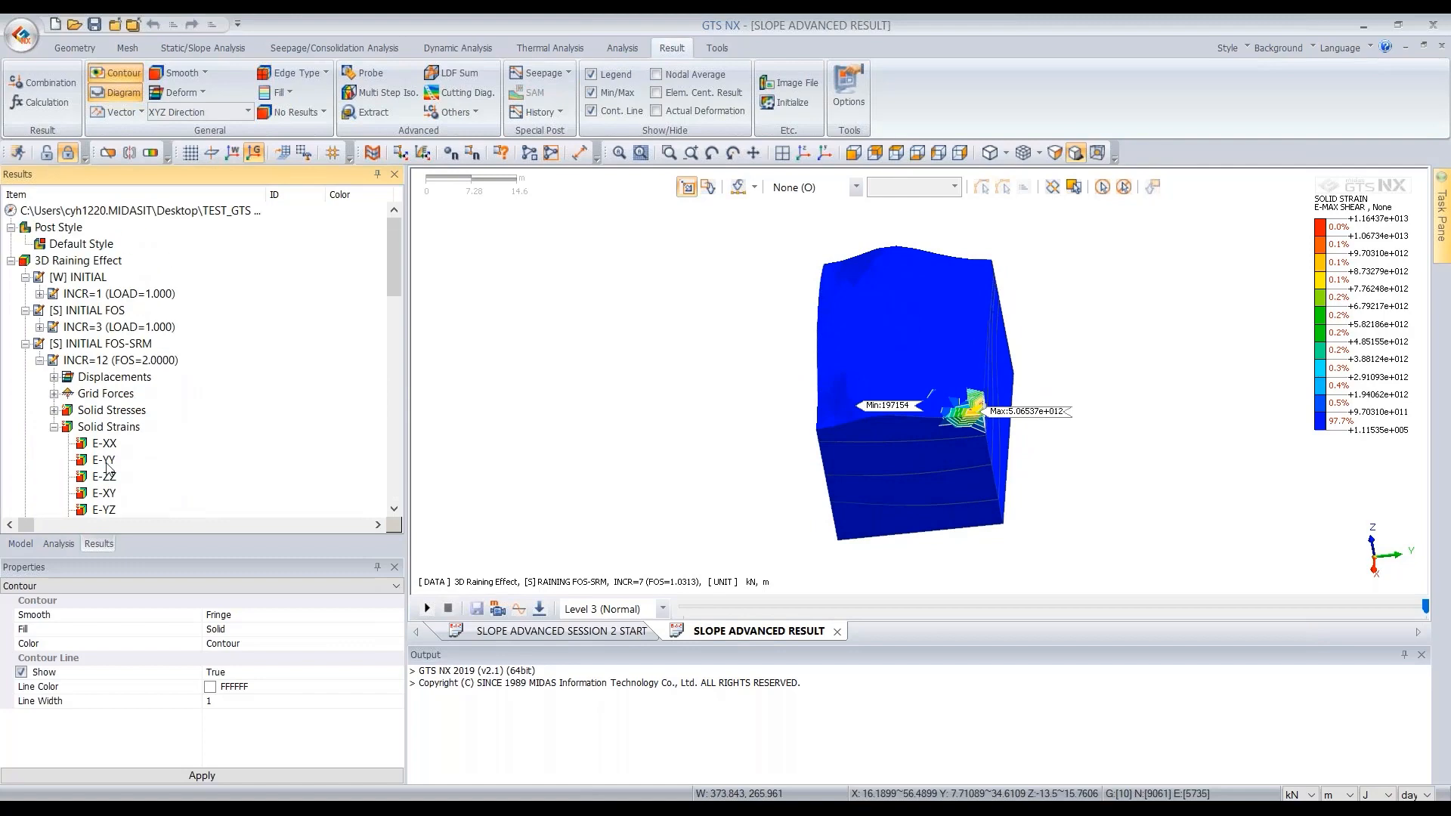
pyautogui.doubleClick(108, 427)
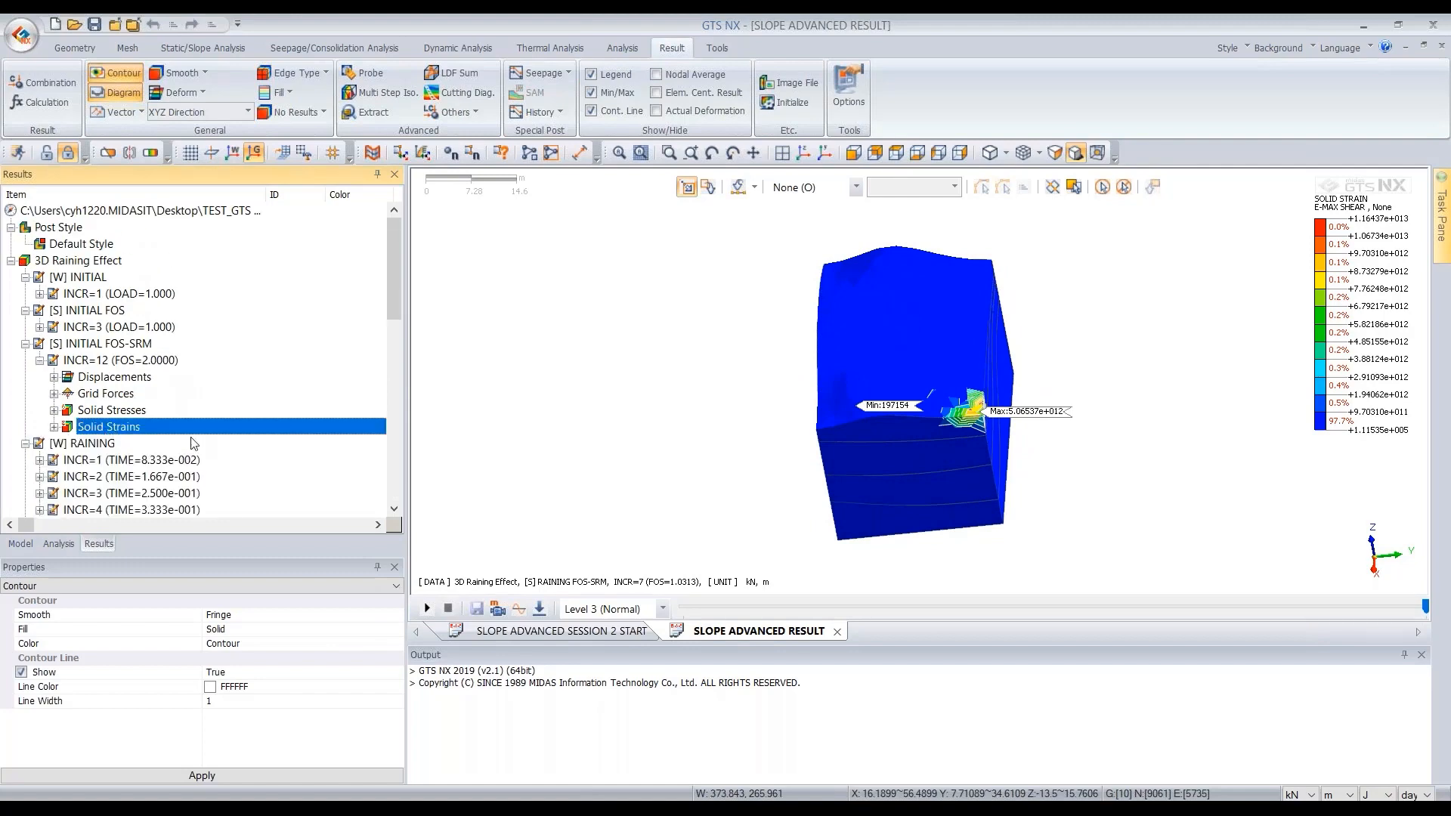
pyautogui.doubleClick(137, 328)
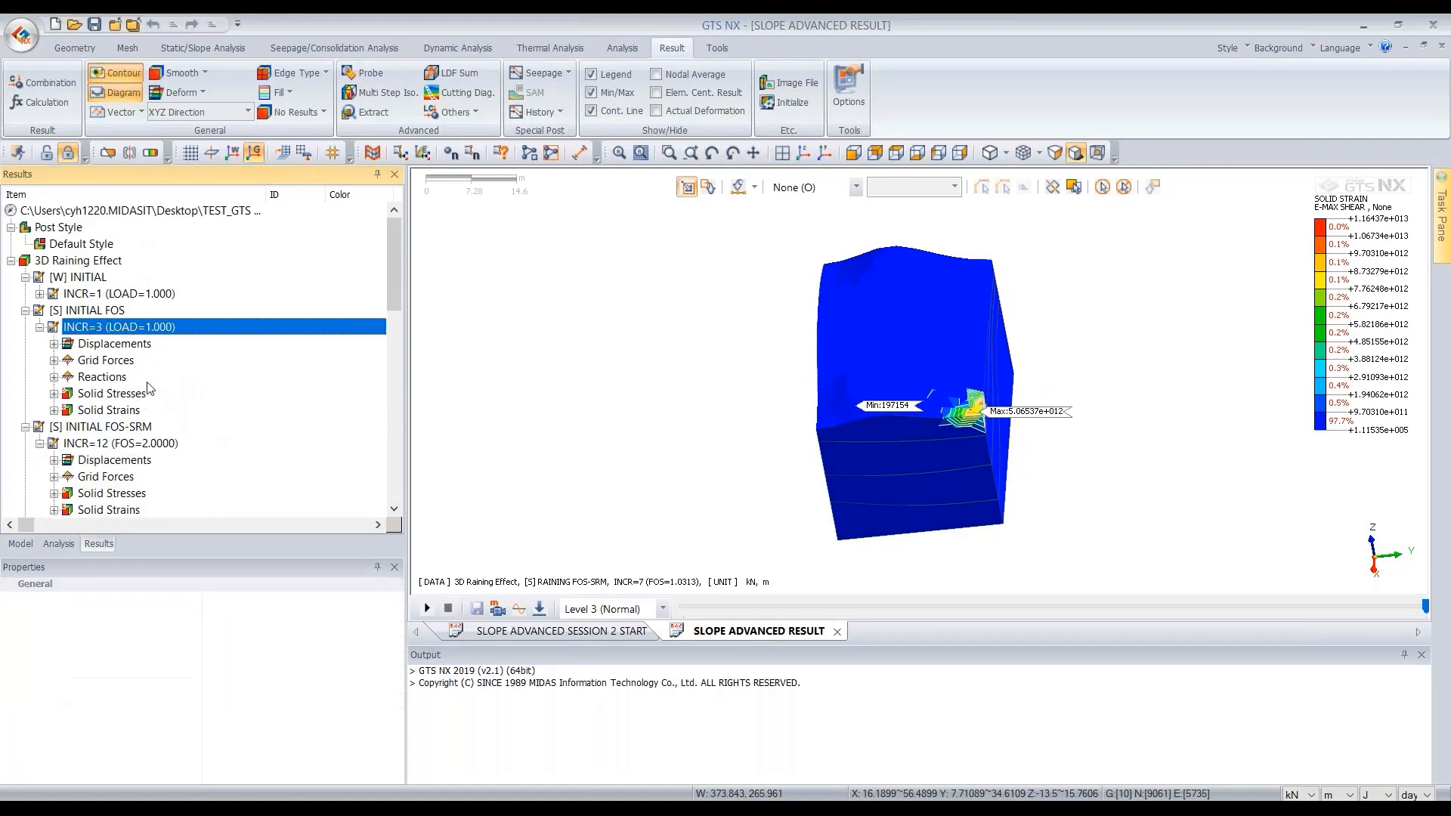
pyautogui.doubleClick(120, 346)
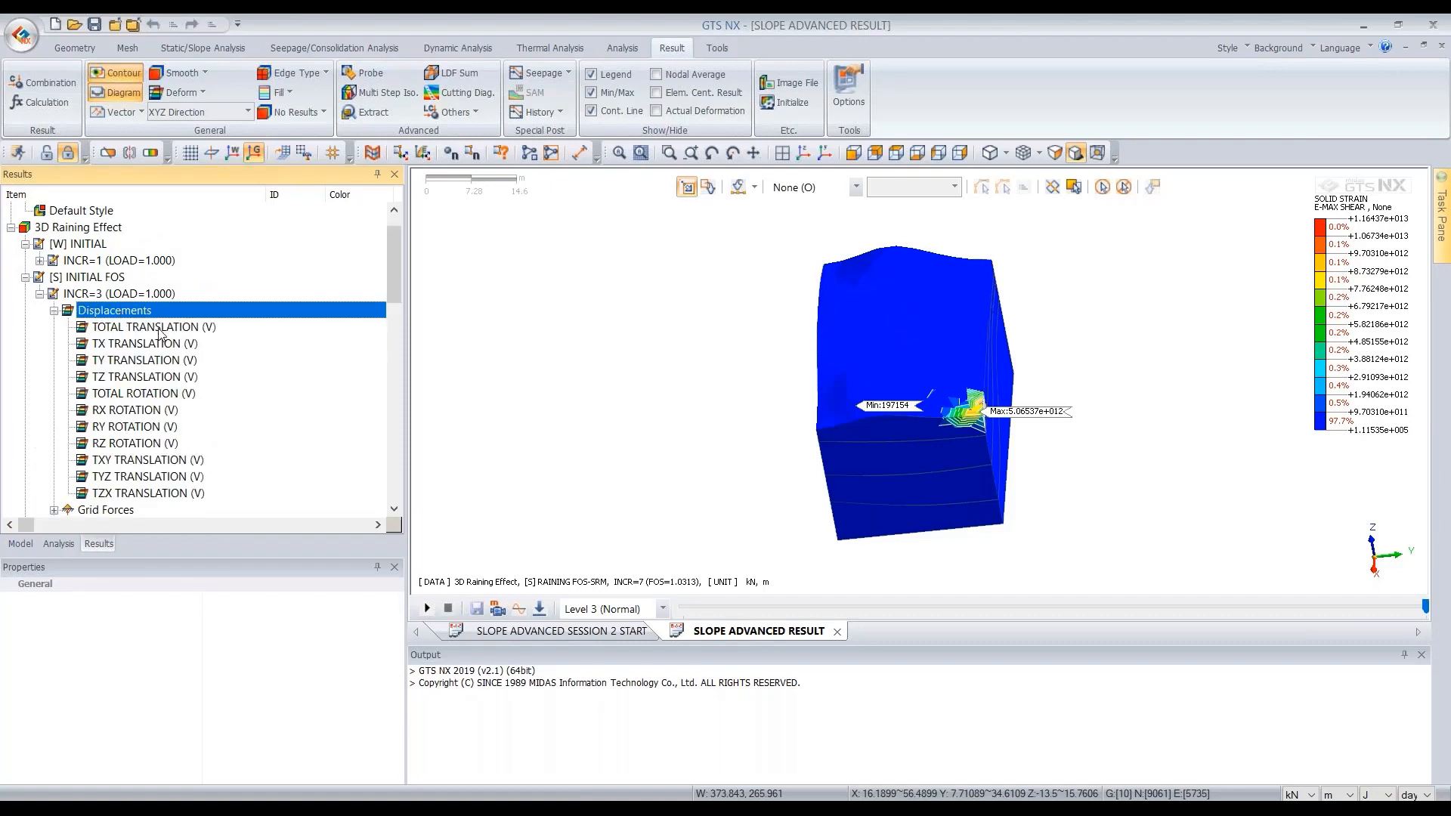
pyautogui.doubleClick(160, 331)
pyautogui.moveTo(784, 458); pyautogui.dragTo(869, 439, button='middle')
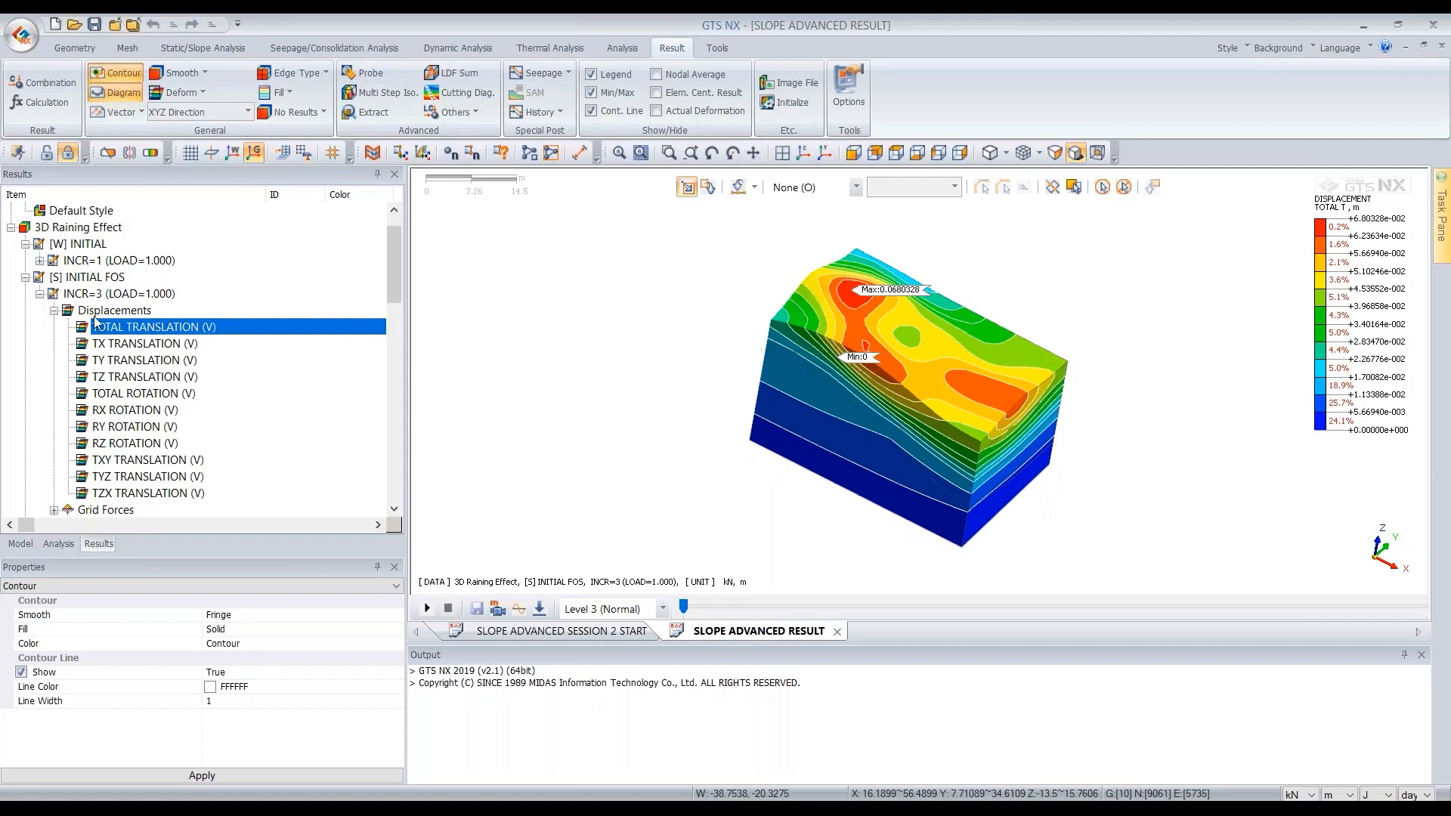
# - Display the TOTAL TRANSLATION displacement contour for the INITIAL FOS-SRM stage at INCR=12 and inspect it from several angles
pyautogui.doubleClick(102, 313)
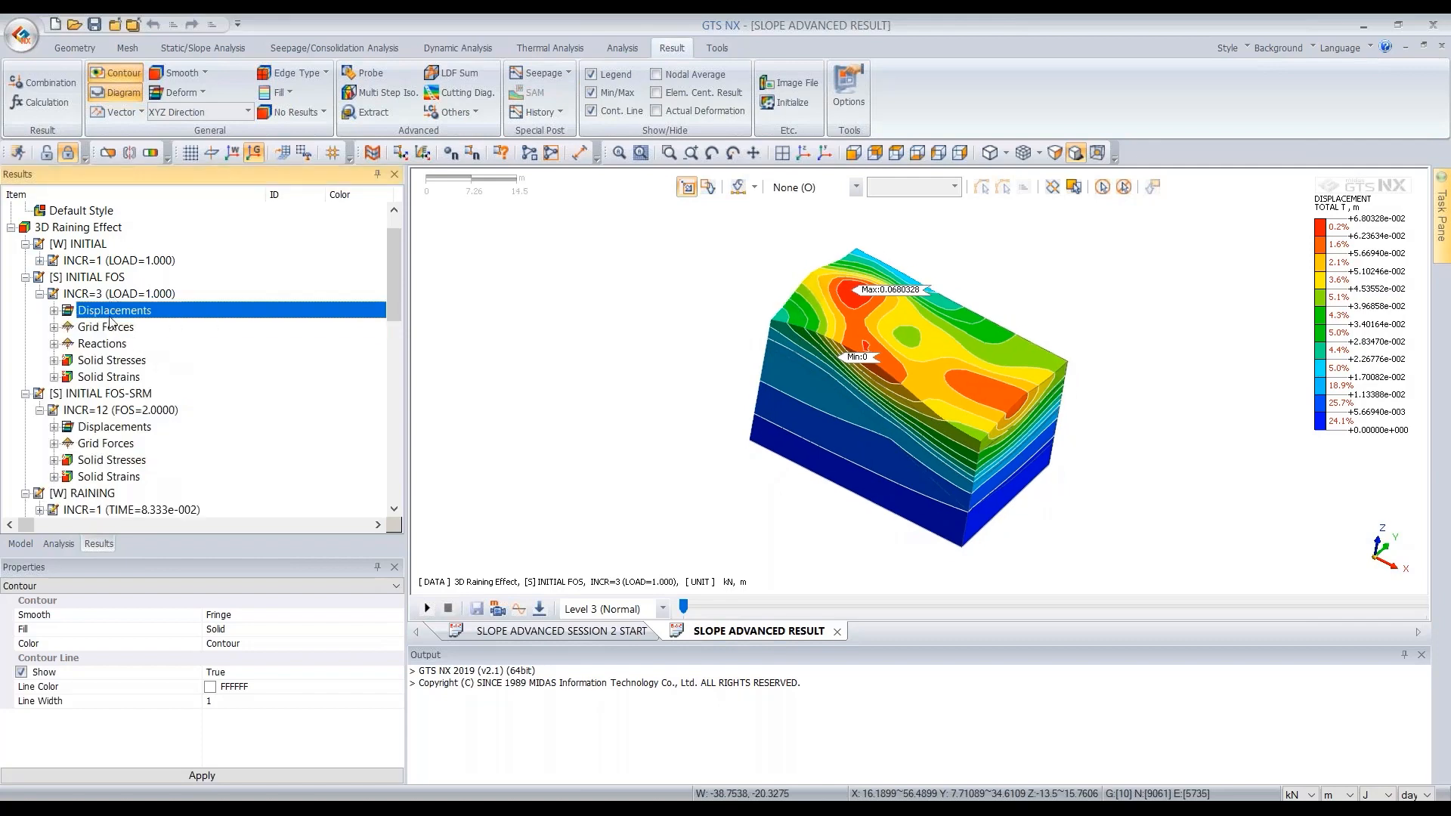
pyautogui.click(127, 296)
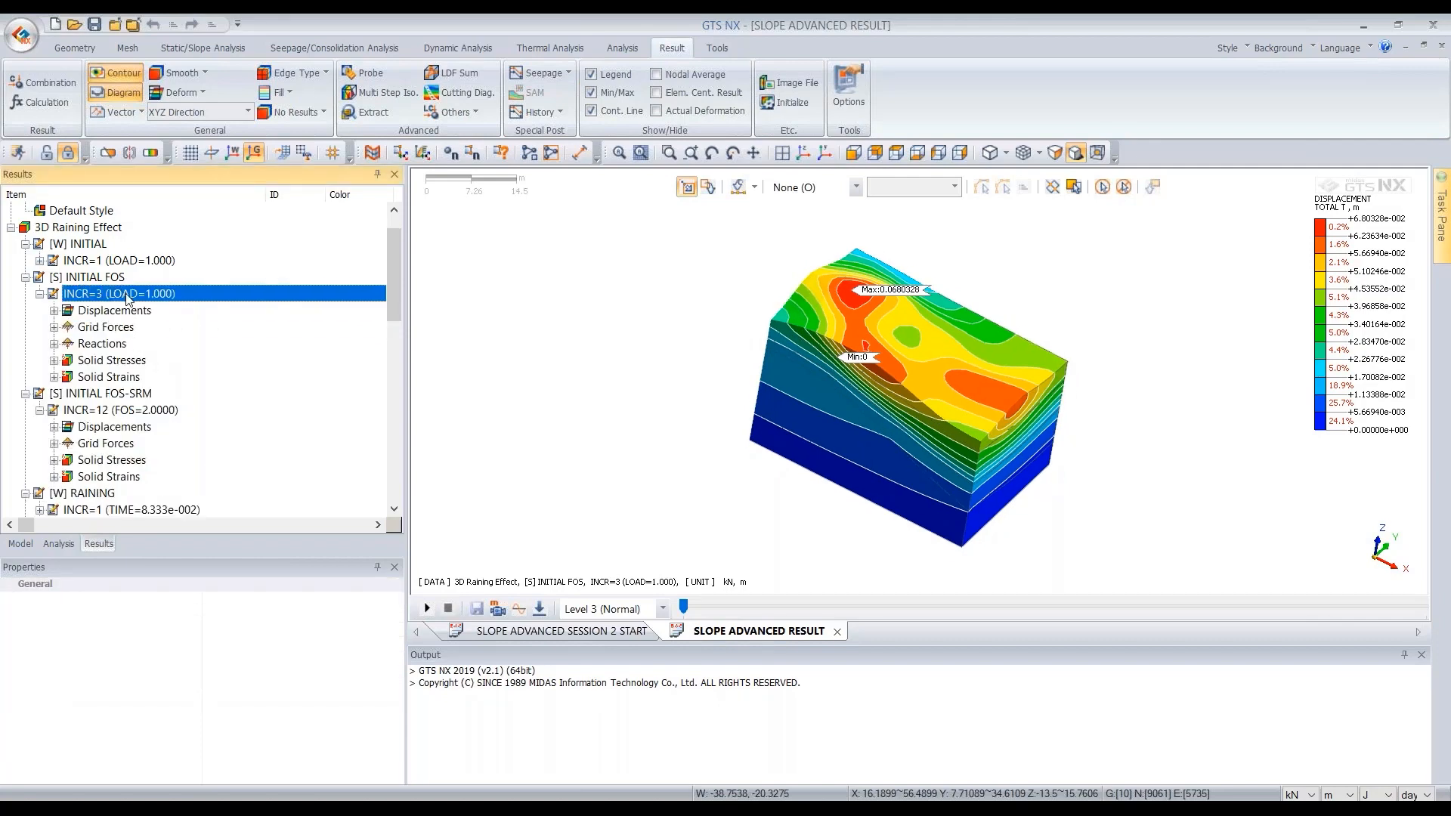
pyautogui.doubleClick(127, 295)
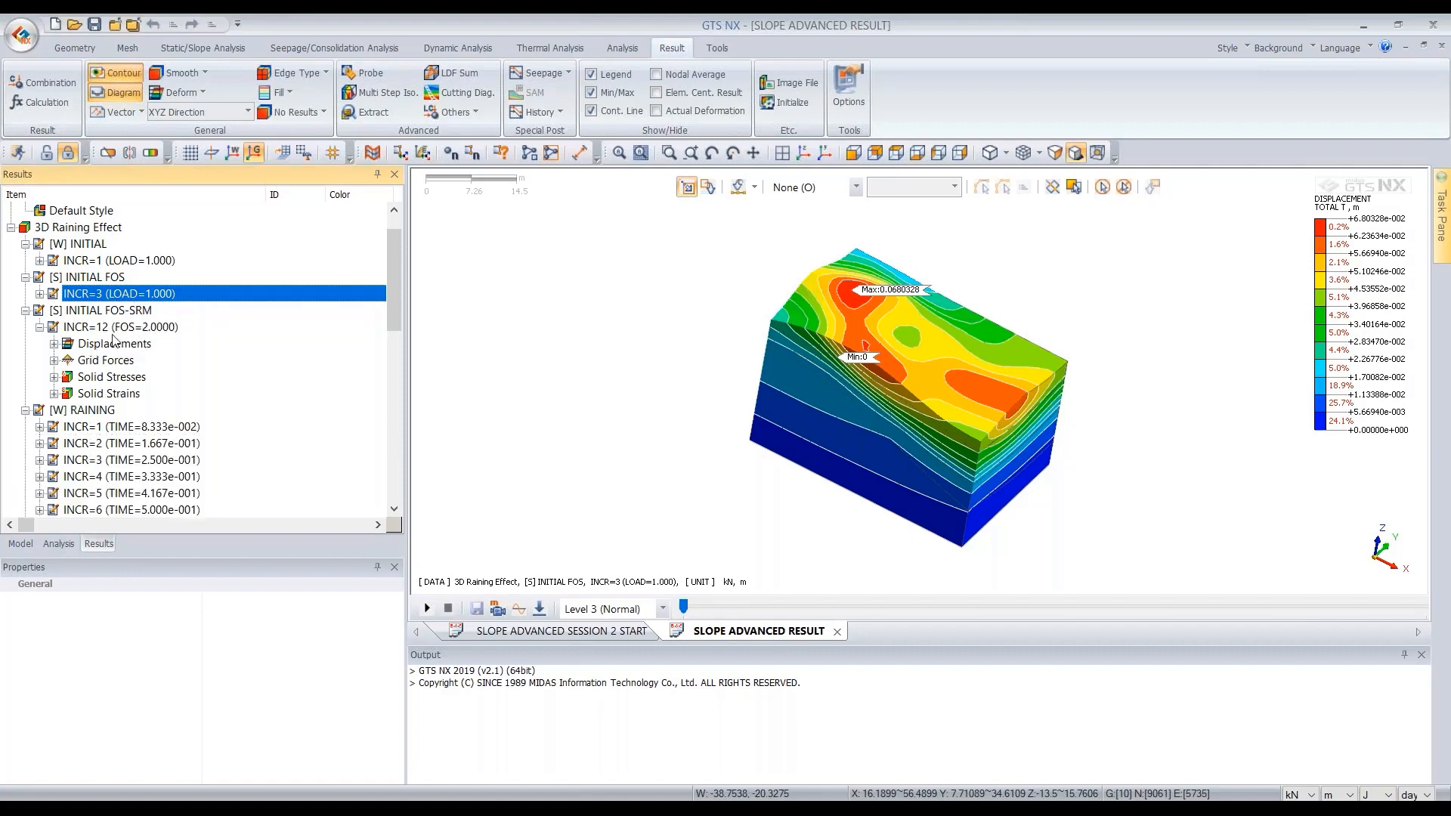
pyautogui.click(126, 312)
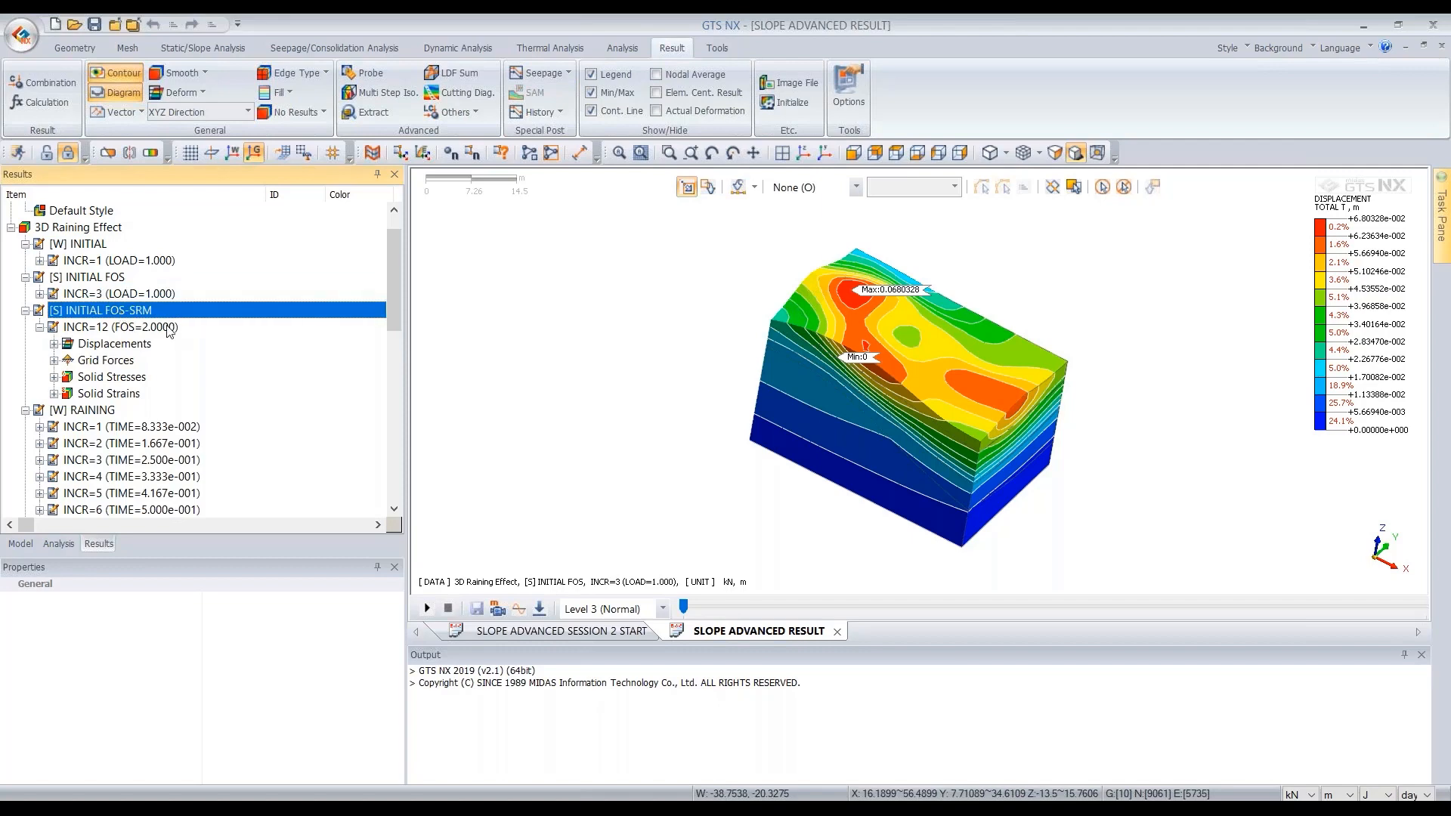
pyautogui.doubleClick(116, 345)
pyautogui.click(140, 329)
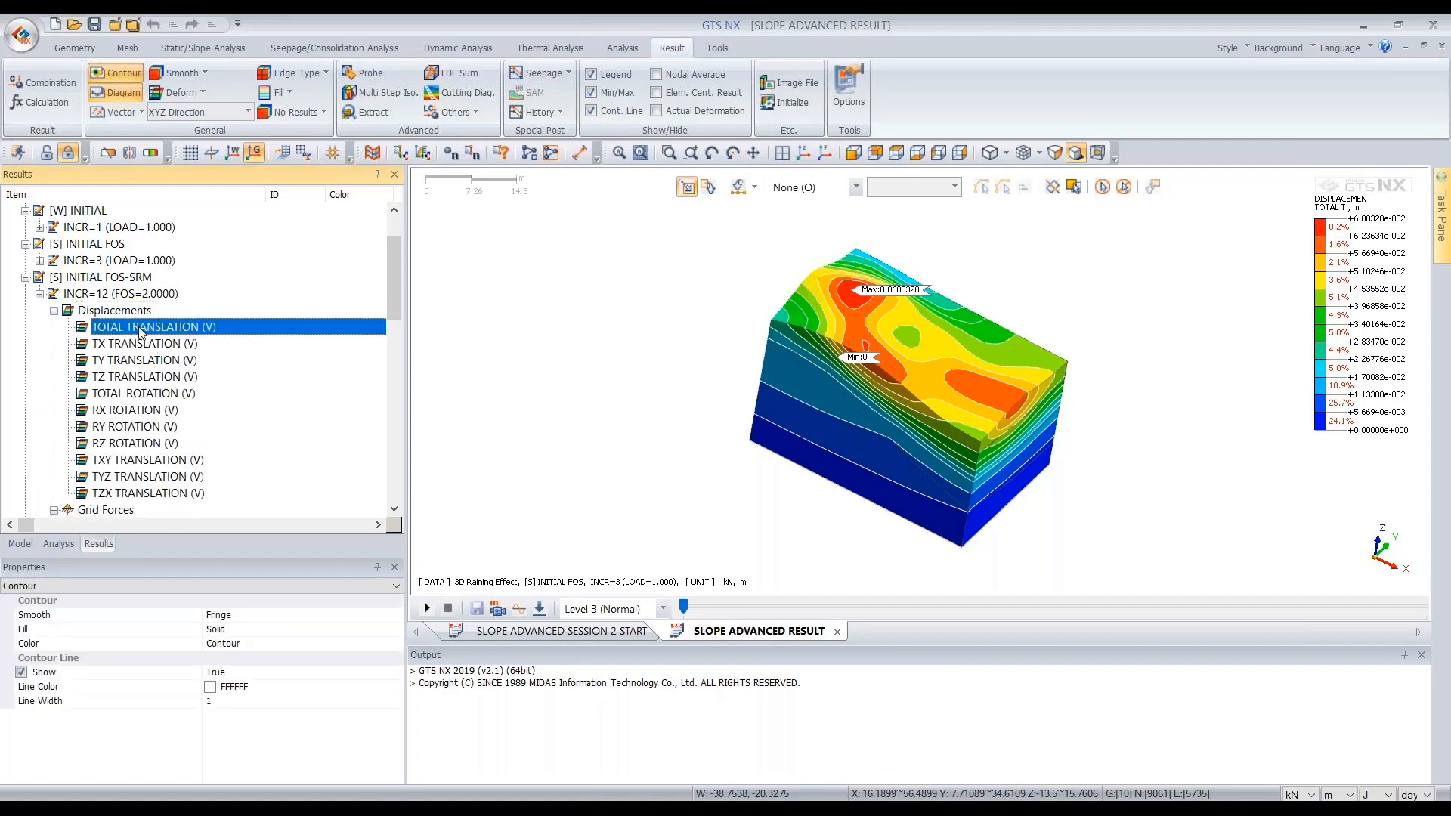
pyautogui.moveTo(954, 430); pyautogui.dragTo(949, 365, button='middle')
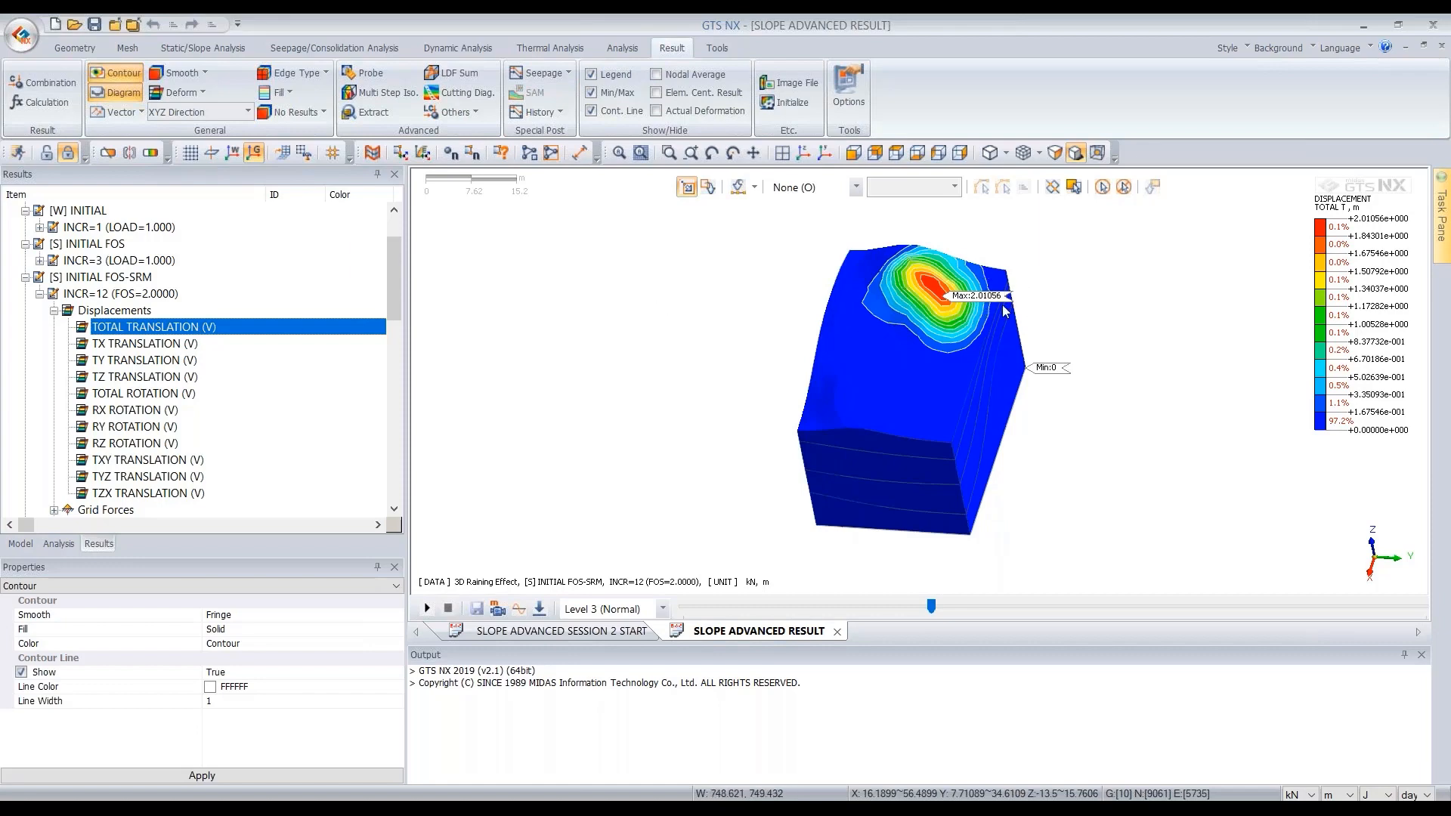
pyautogui.click(114, 282)
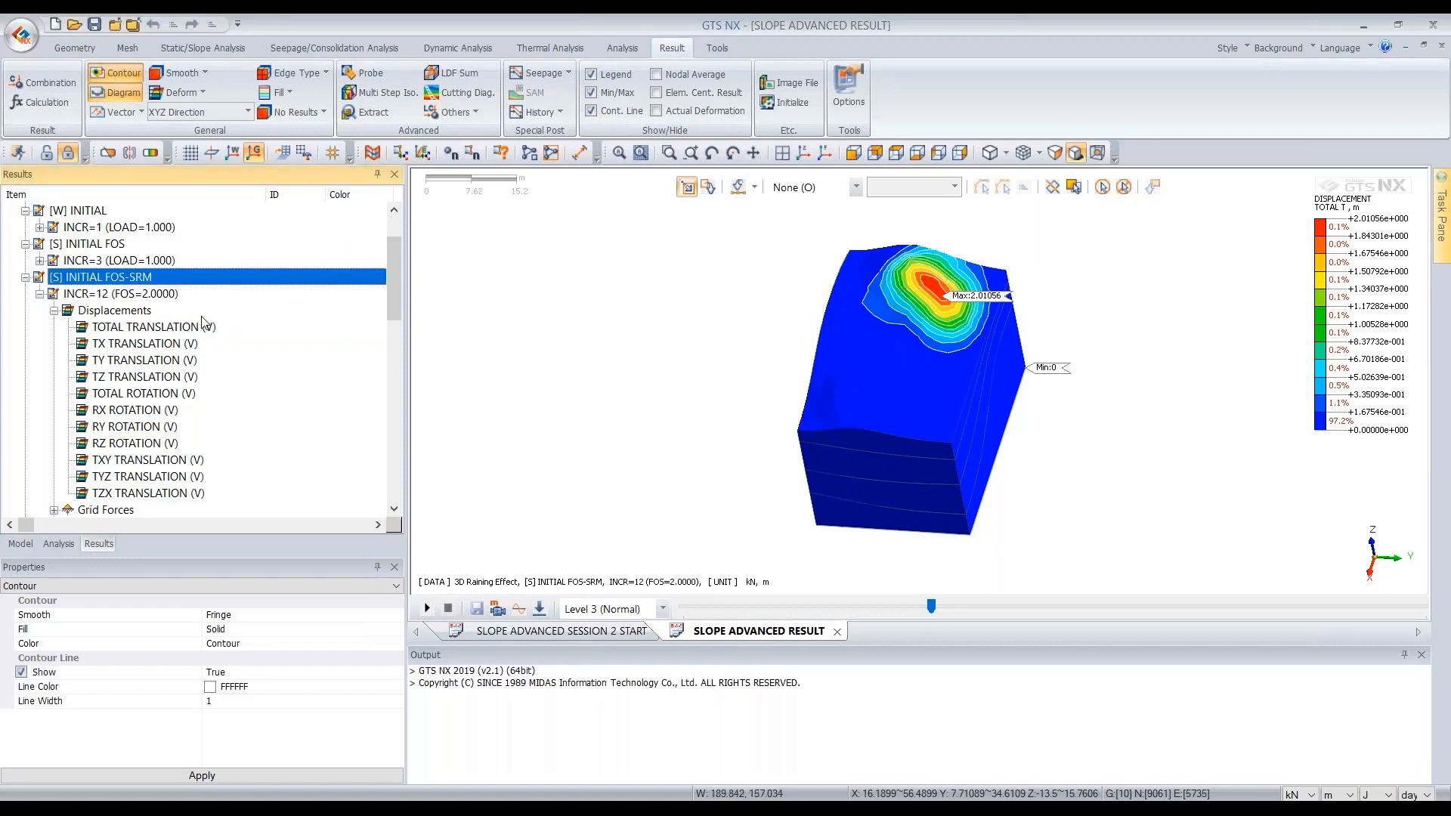
pyautogui.click(161, 330)
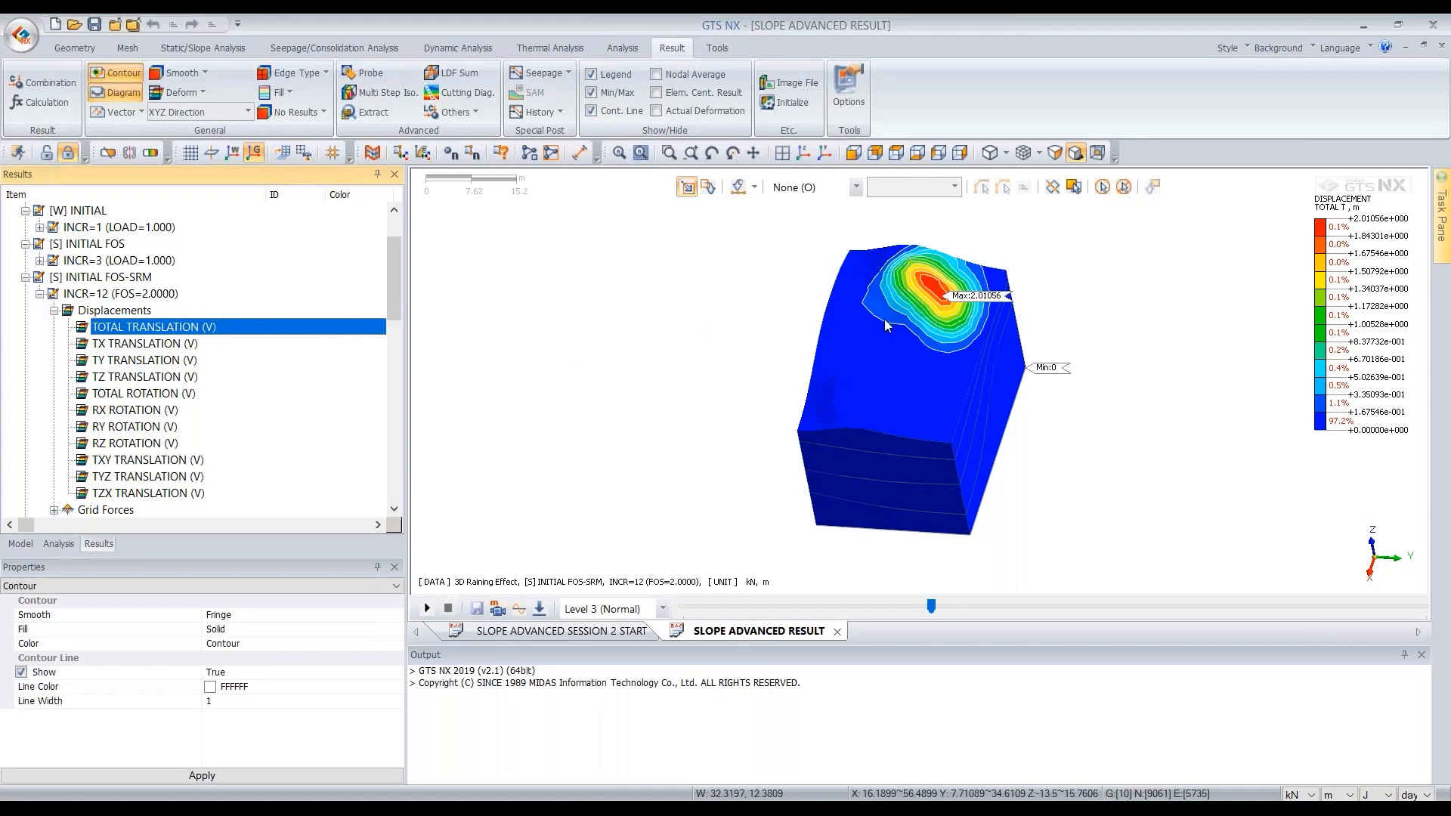
pyautogui.moveTo(904, 422); pyautogui.dragTo(971, 396, button='middle')
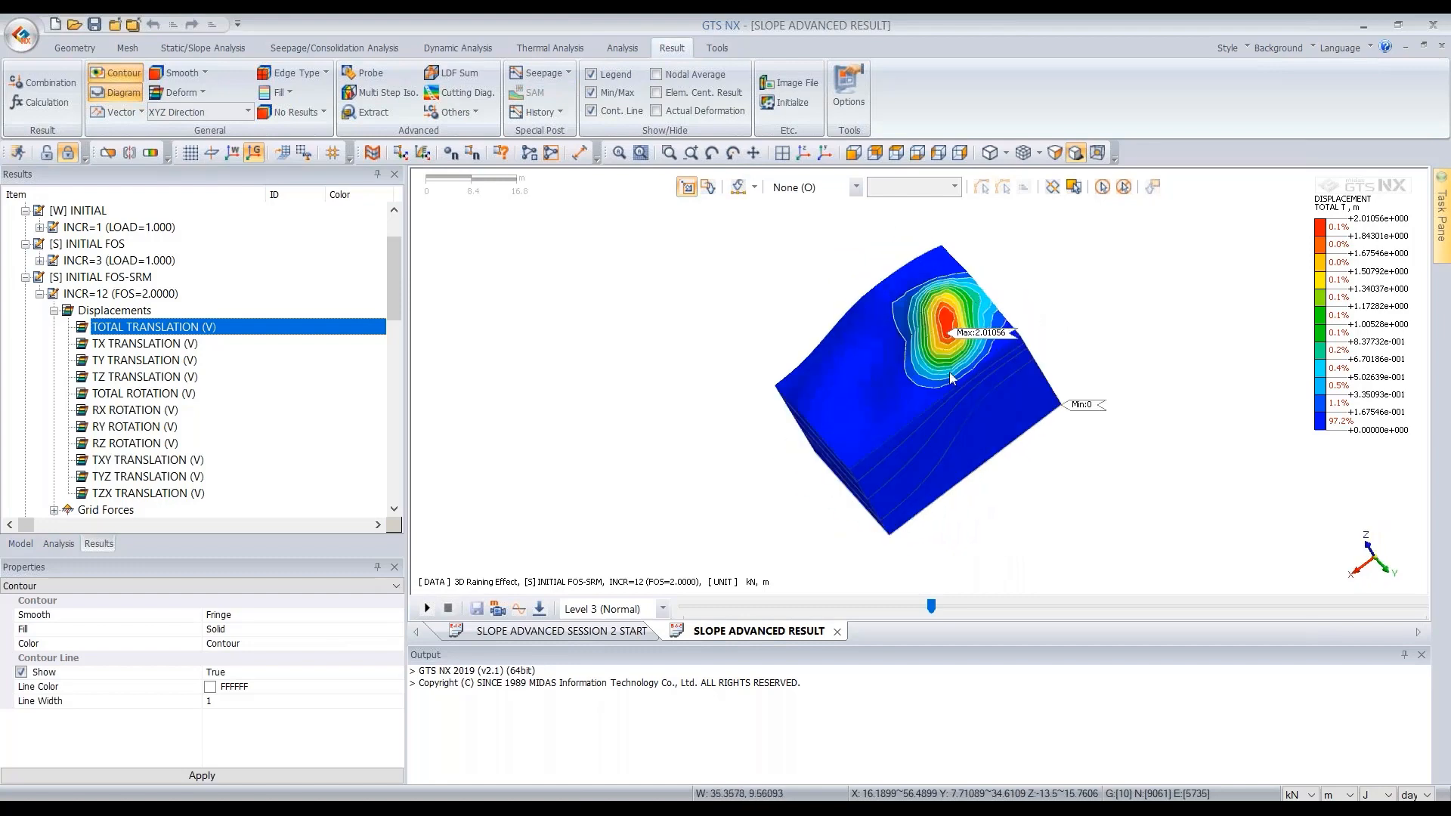
pyautogui.moveTo(884, 465); pyautogui.dragTo(918, 475, button='middle')
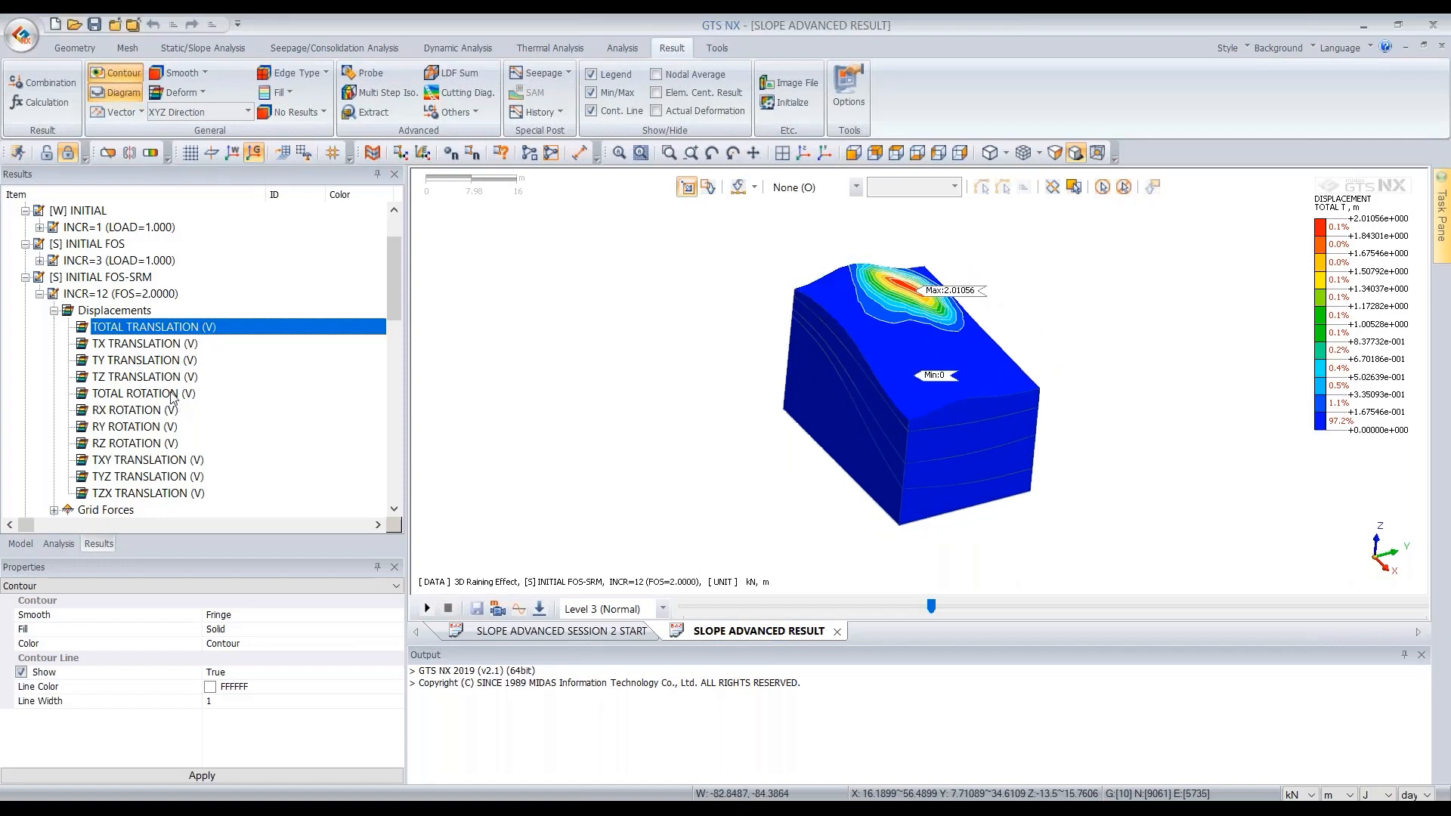
pyautogui.doubleClick(125, 312)
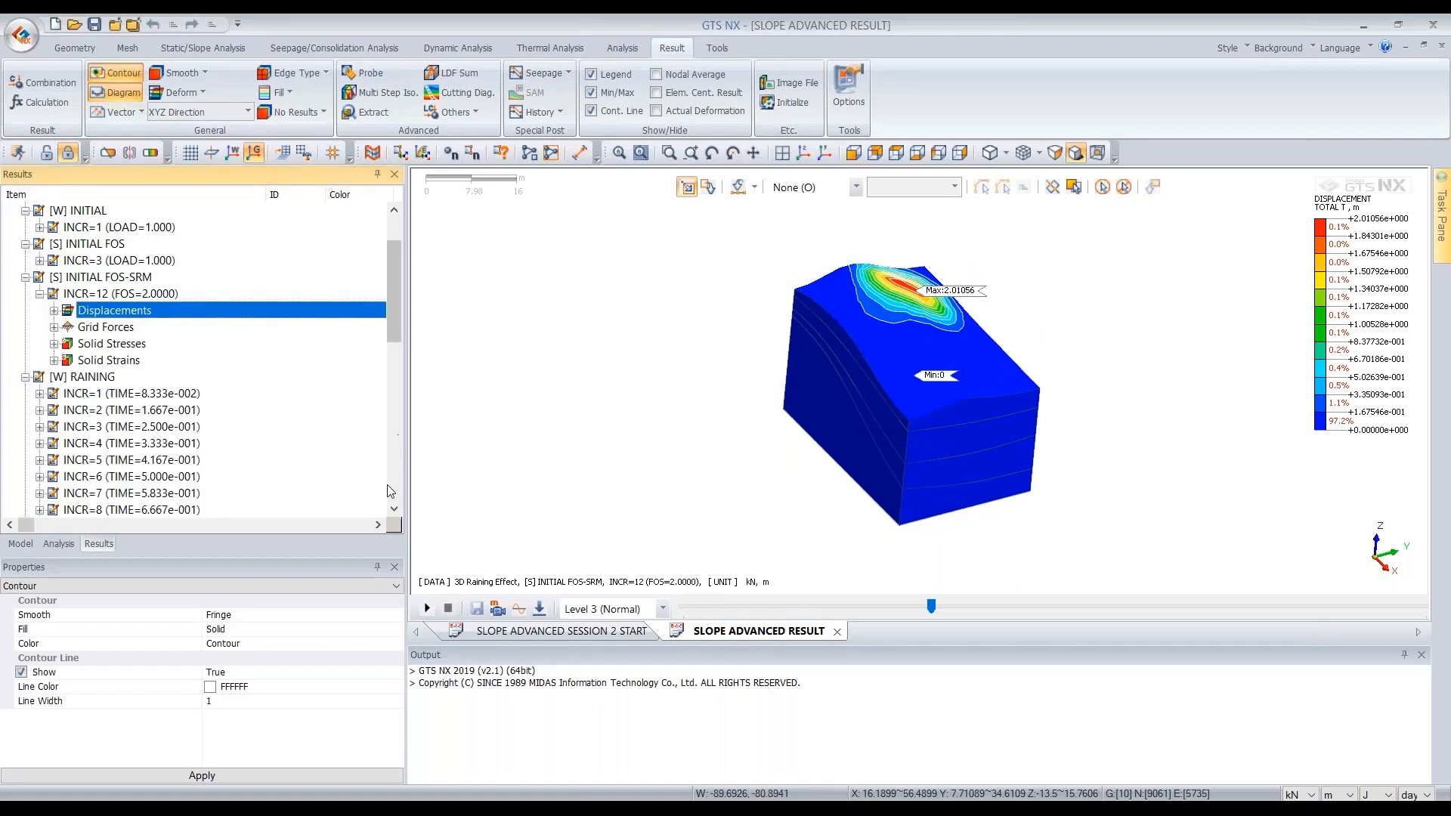